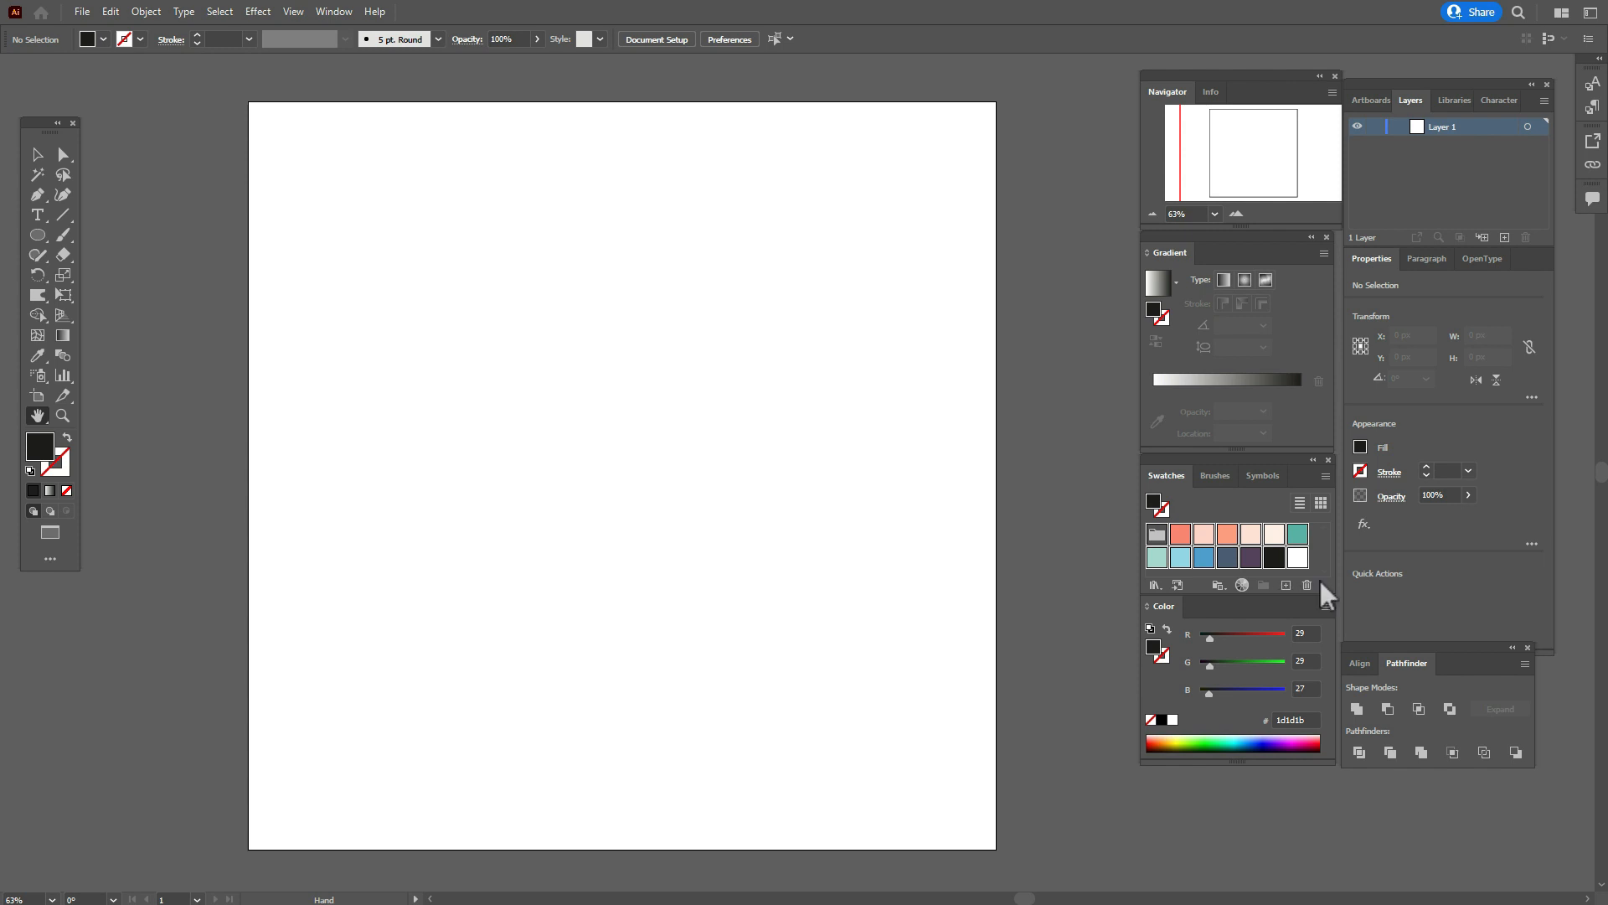
# Draw a light-blue (#93d7e9) 1000 × 1000 px square covering the whole artboard as the sky background.
pyautogui.click(1181, 558)
pyautogui.moveTo(41, 241); pyautogui.dragTo(101, 241)
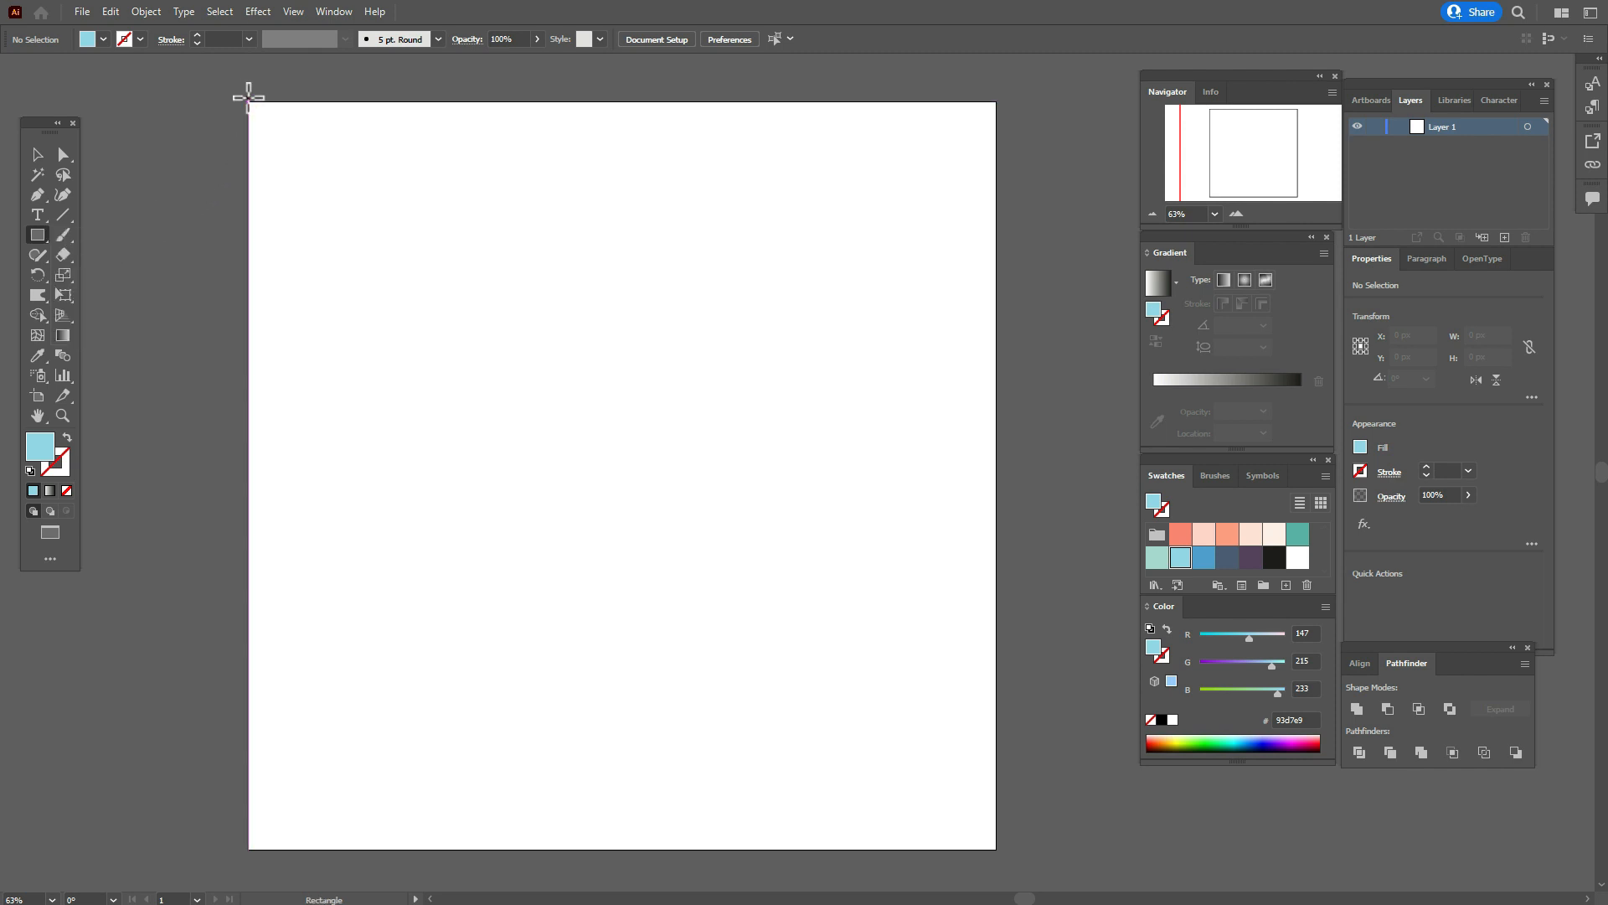
pyautogui.moveTo(249, 101); pyautogui.dragTo(997, 846)
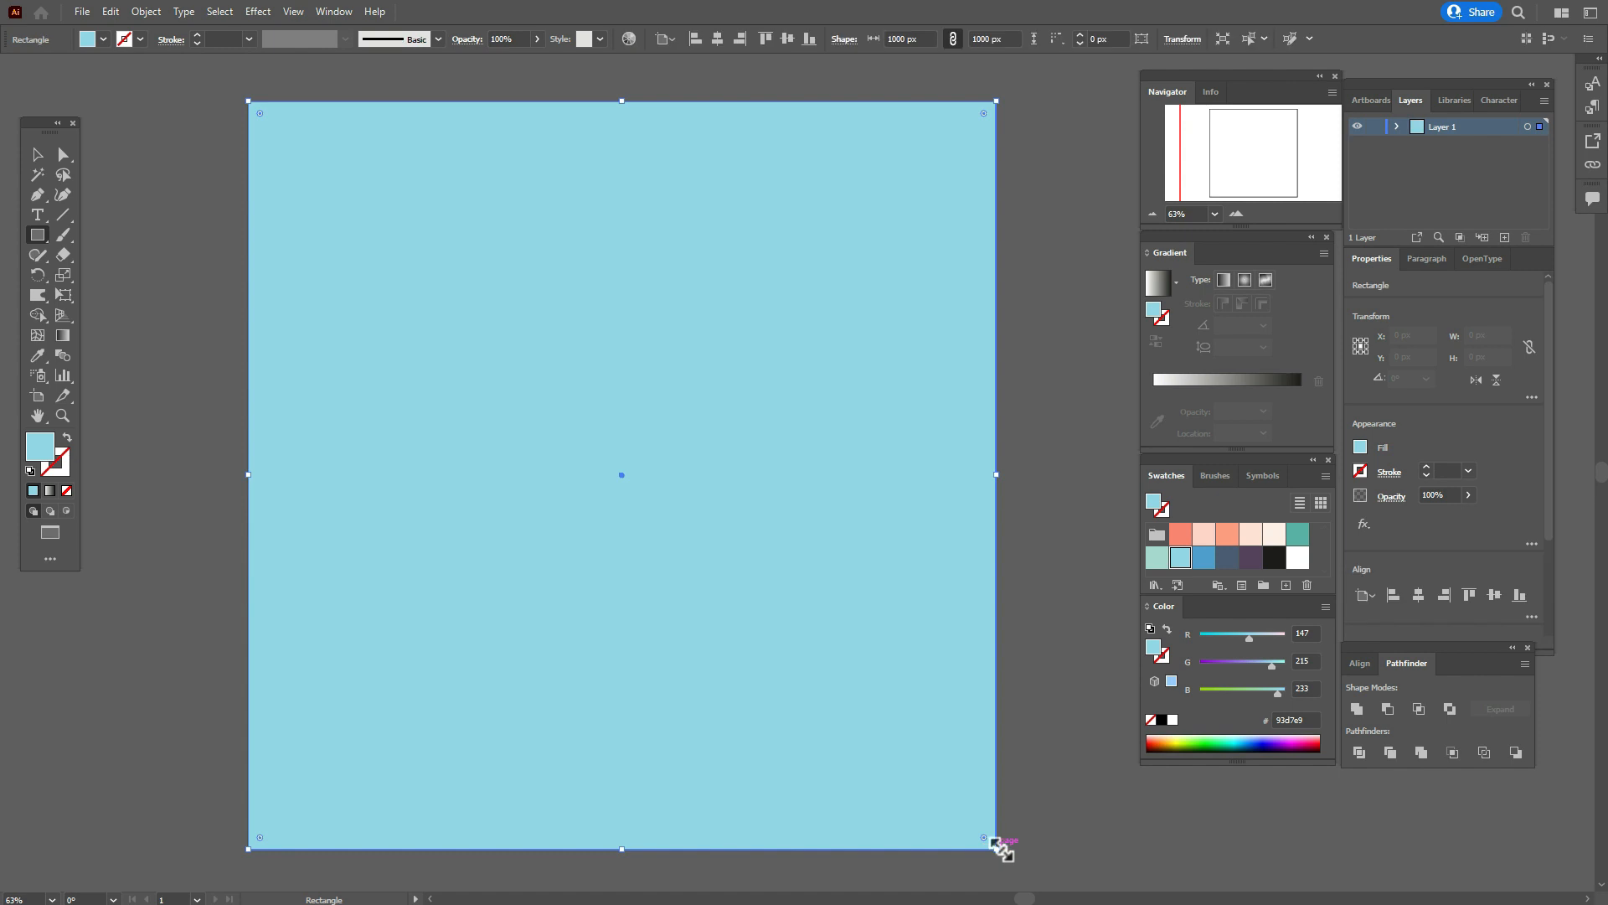
pyautogui.click(37, 154)
pyautogui.click(157, 231)
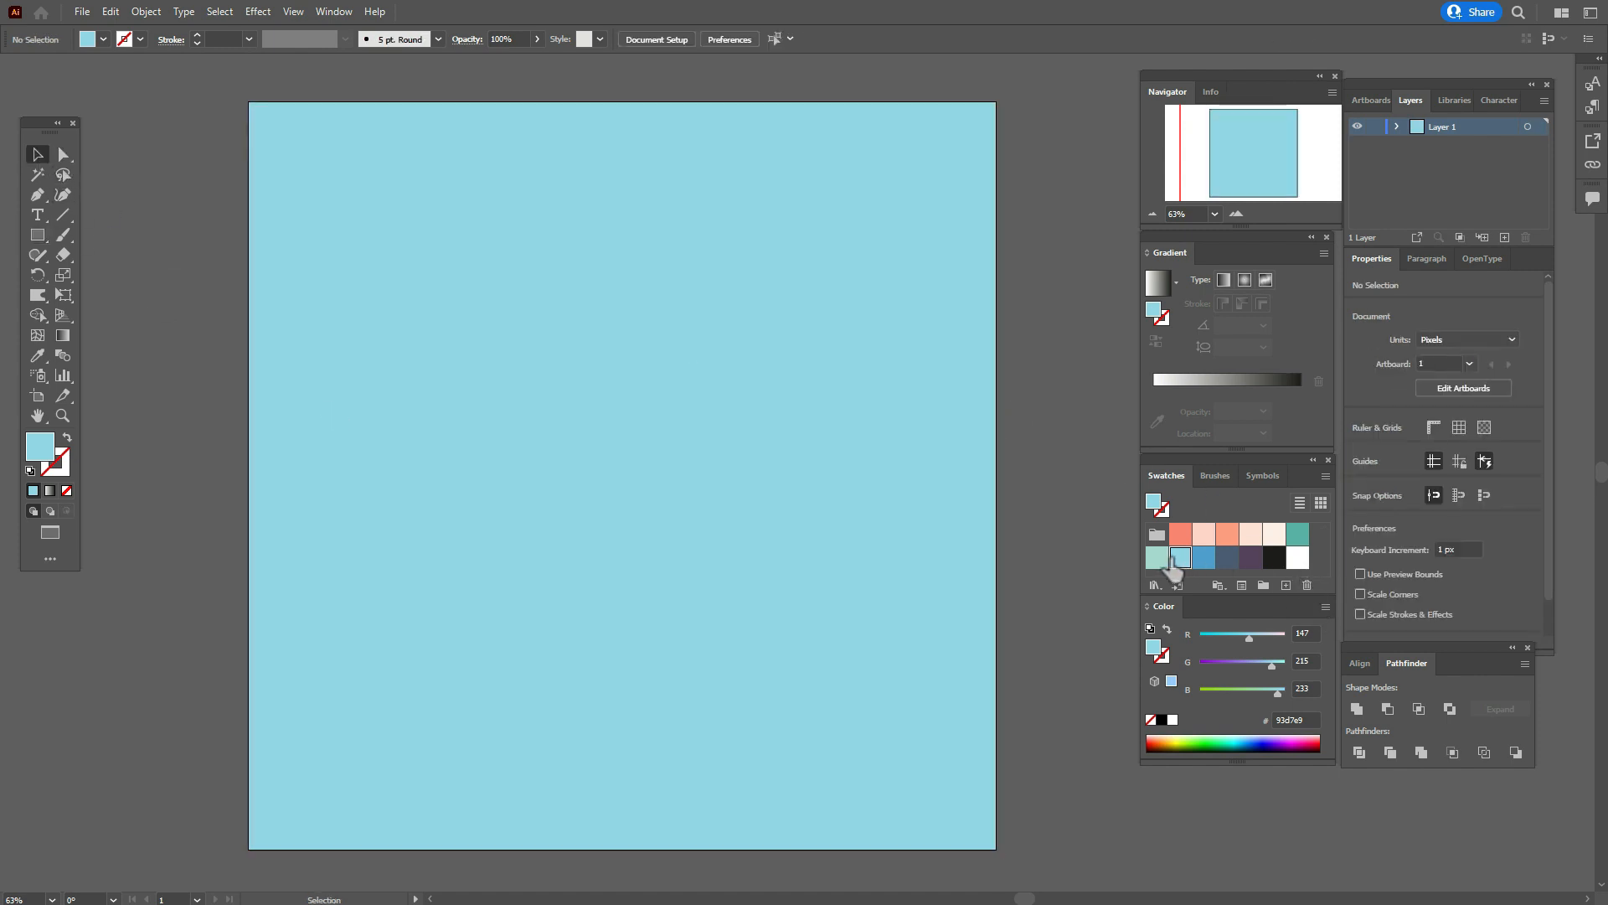
# Draw a mint-green (#a8d7d0) rectangle 1000 px wide and about 282 px high along the artboard's lower edge.
pyautogui.click(1158, 558)
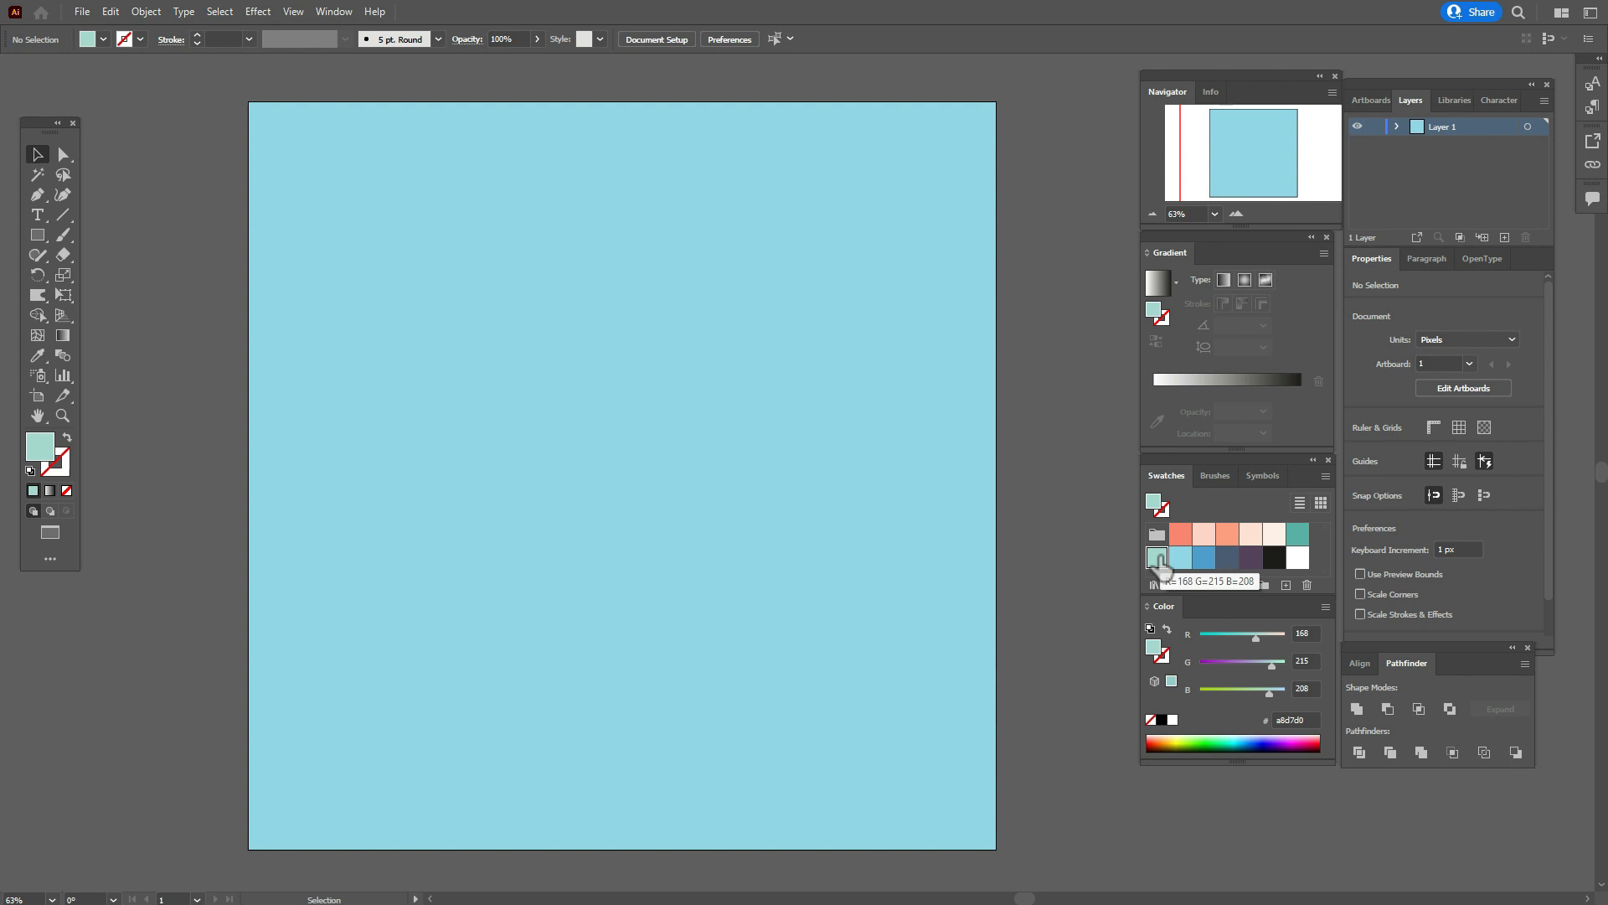
pyautogui.click(47, 239)
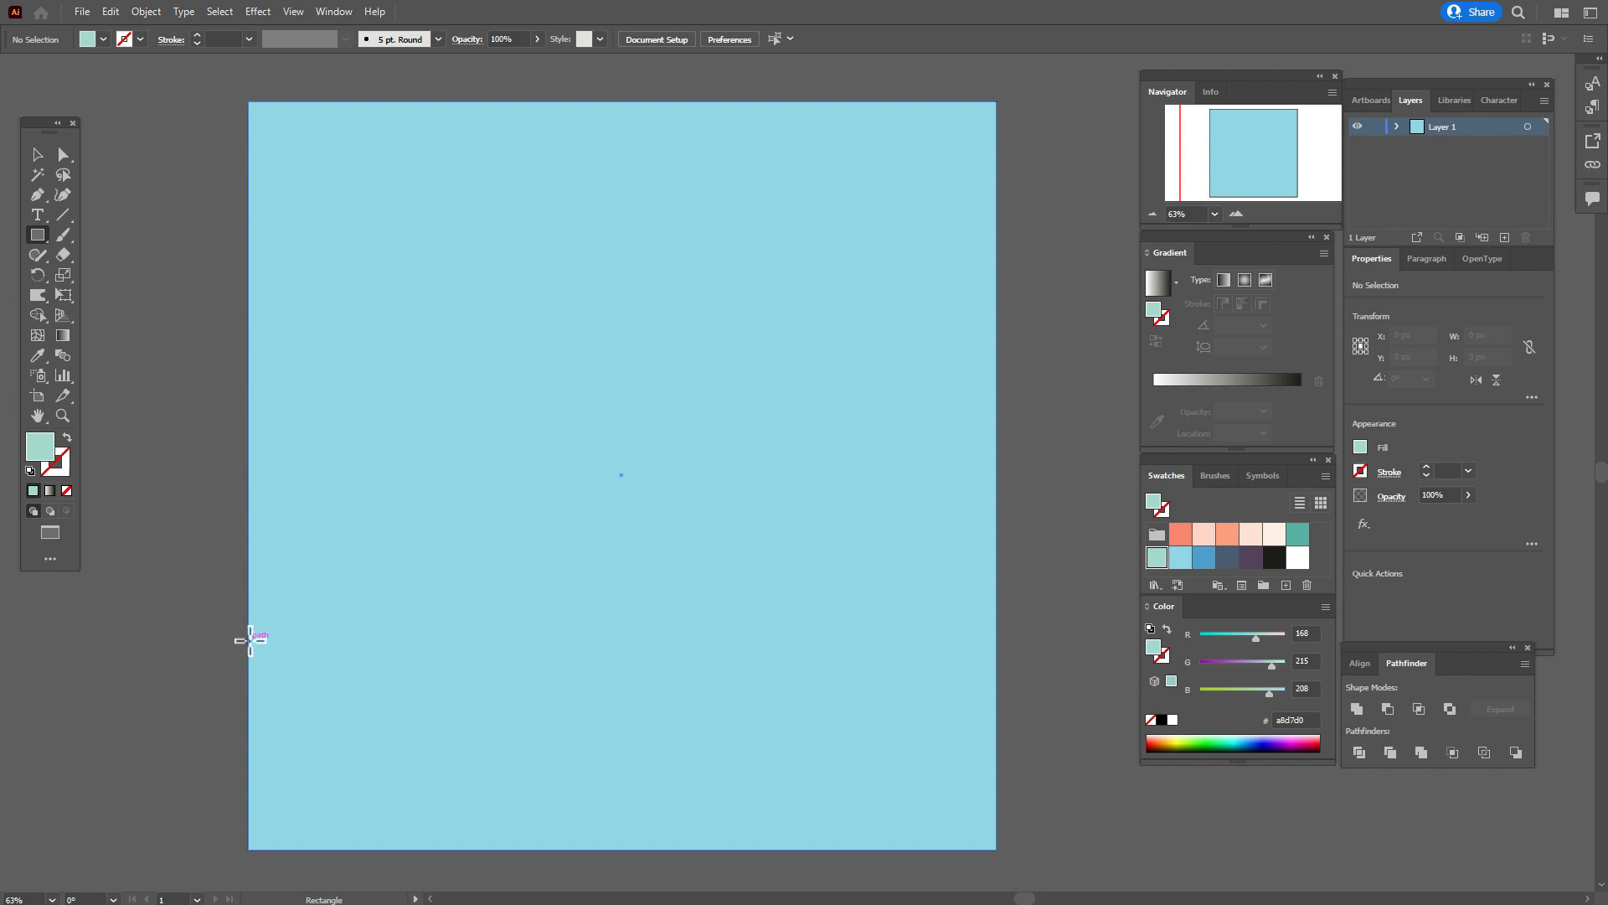
pyautogui.moveTo(248, 638); pyautogui.dragTo(996, 849)
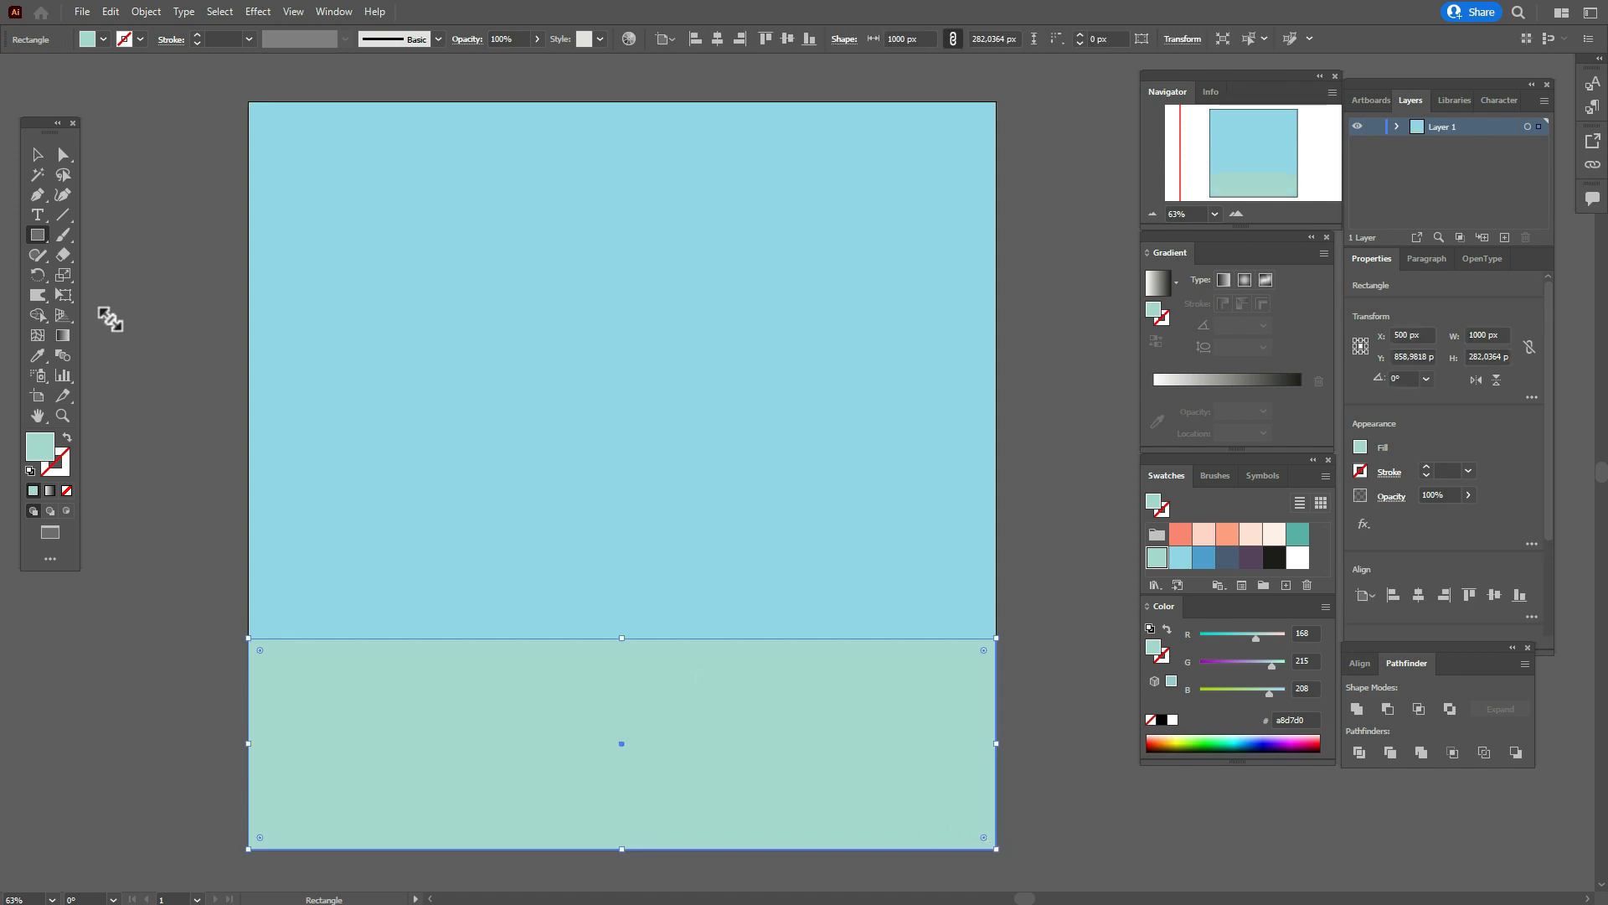
# Curve the green rectangle's upper edge upward at its middle to form a gentle hill.
pyautogui.click(67, 194)
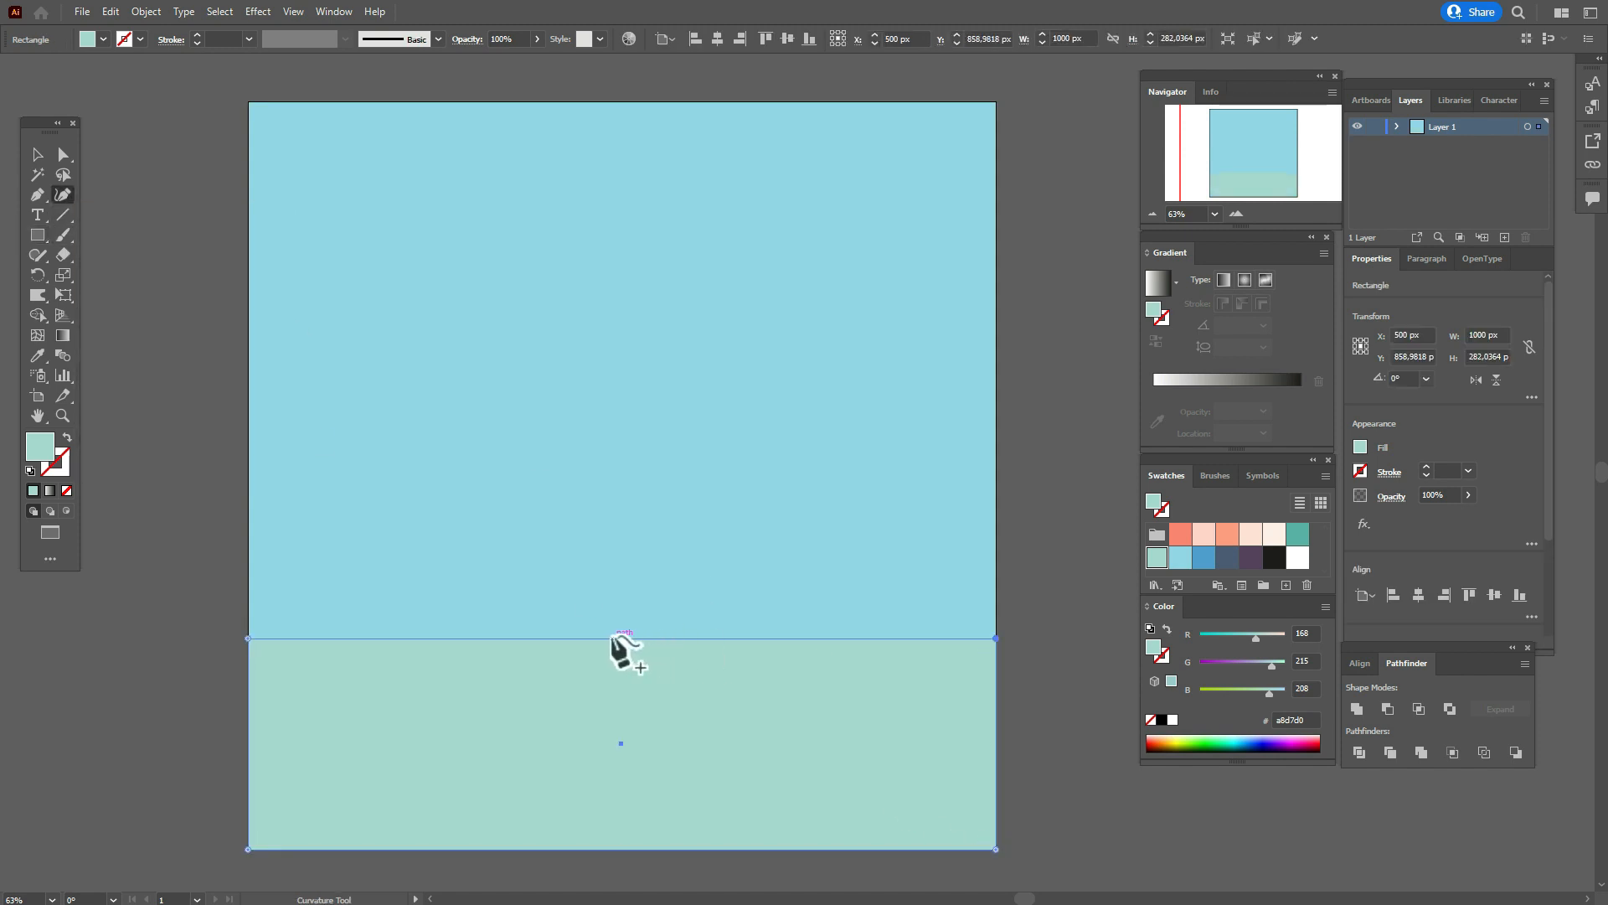
pyautogui.moveTo(616, 639); pyautogui.dragTo(614, 606)
pyautogui.click(43, 157)
pyautogui.click(123, 249)
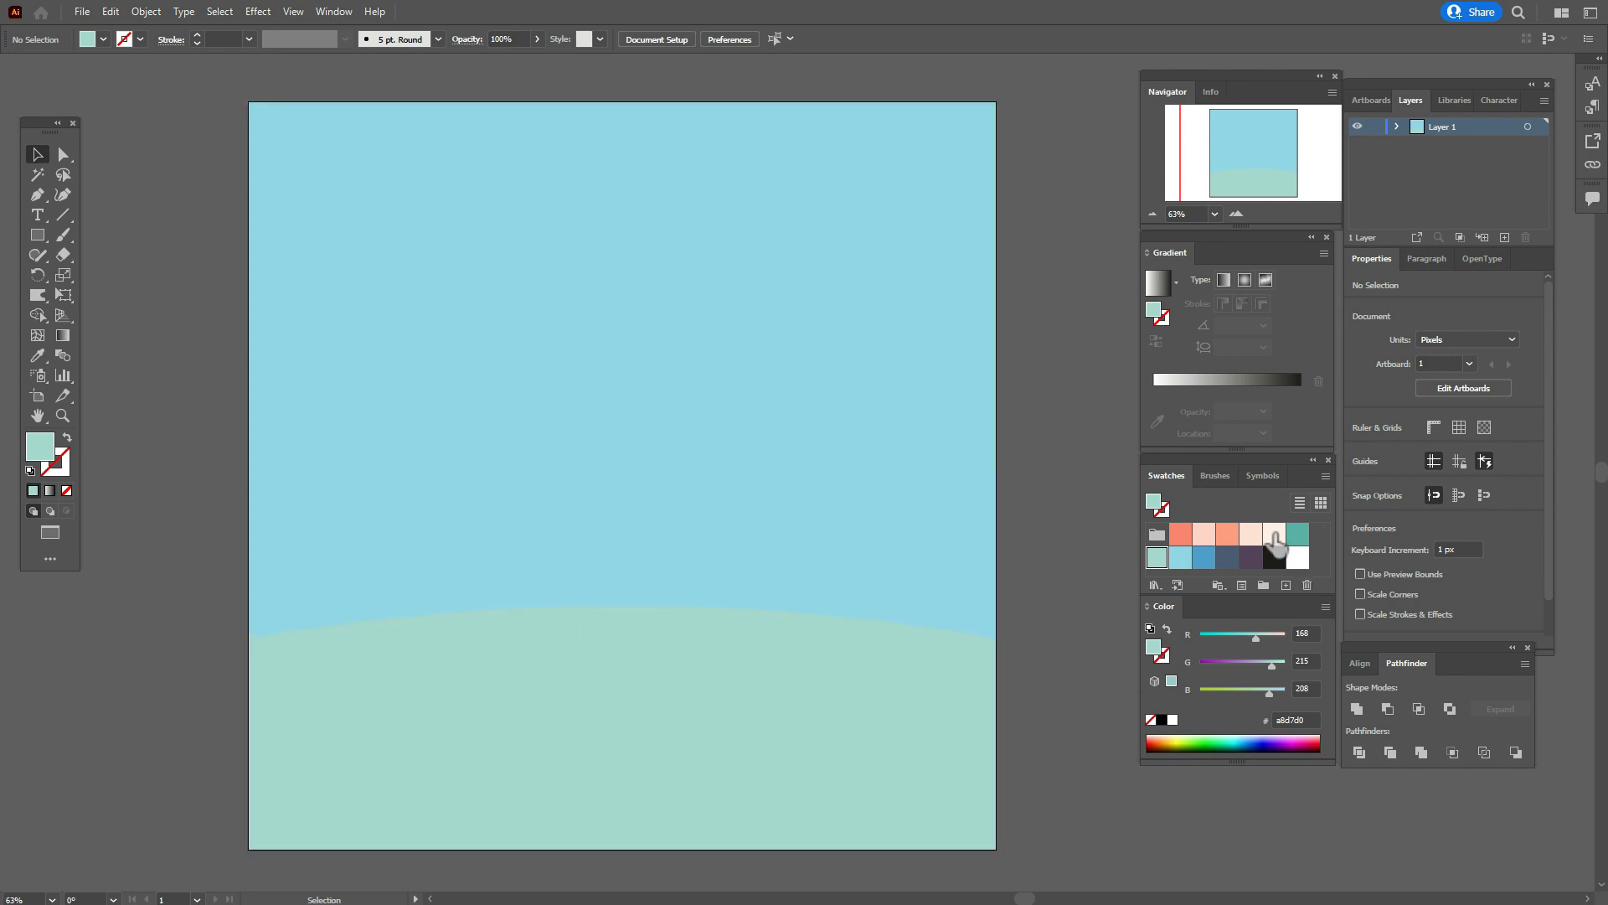
# Create a cream (#fff1e8) ellipse 265 × 228 px and place it in the sky above the middle of the hill.
pyautogui.click(1275, 538)
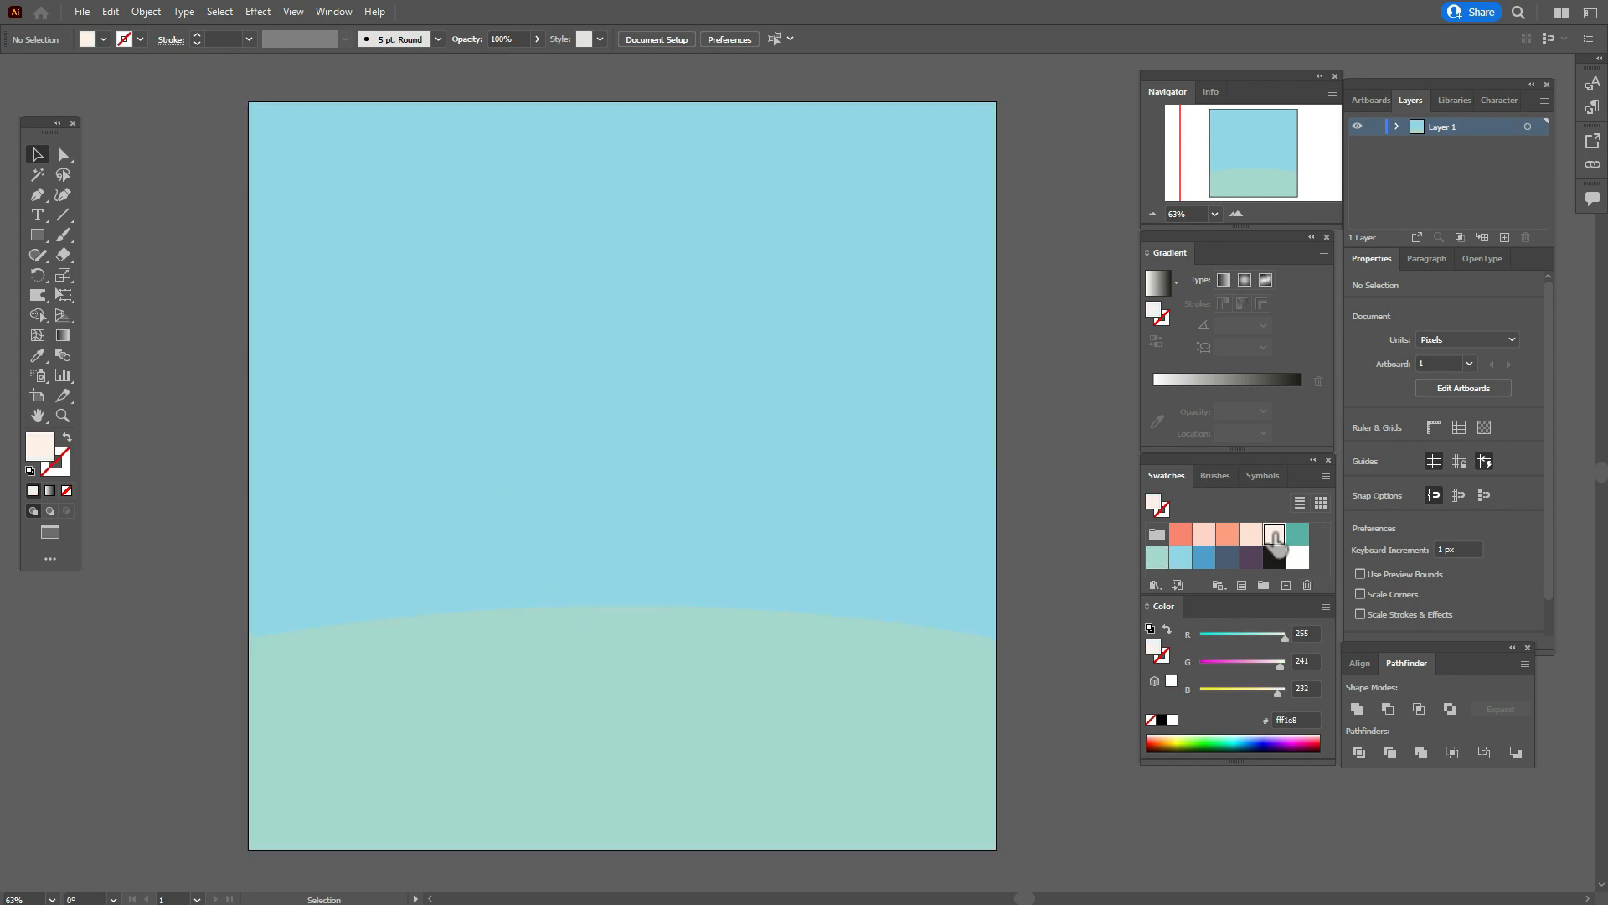
pyautogui.click(32, 234)
pyautogui.click(108, 280)
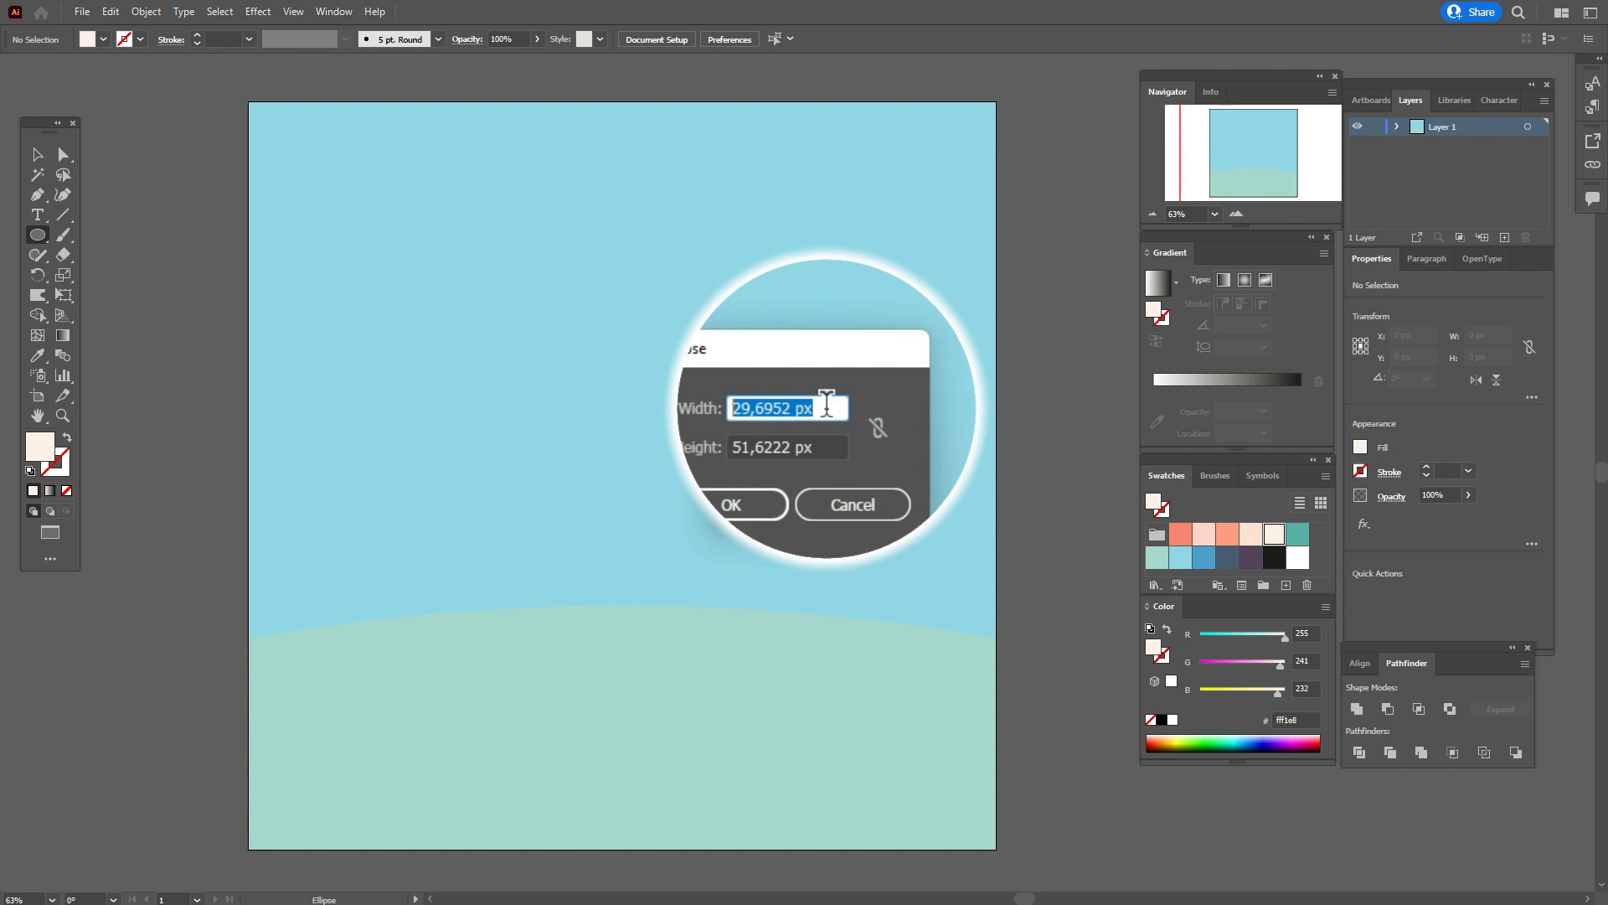
pyautogui.write('265')
pyautogui.press('Tab')
pyautogui.write('228')
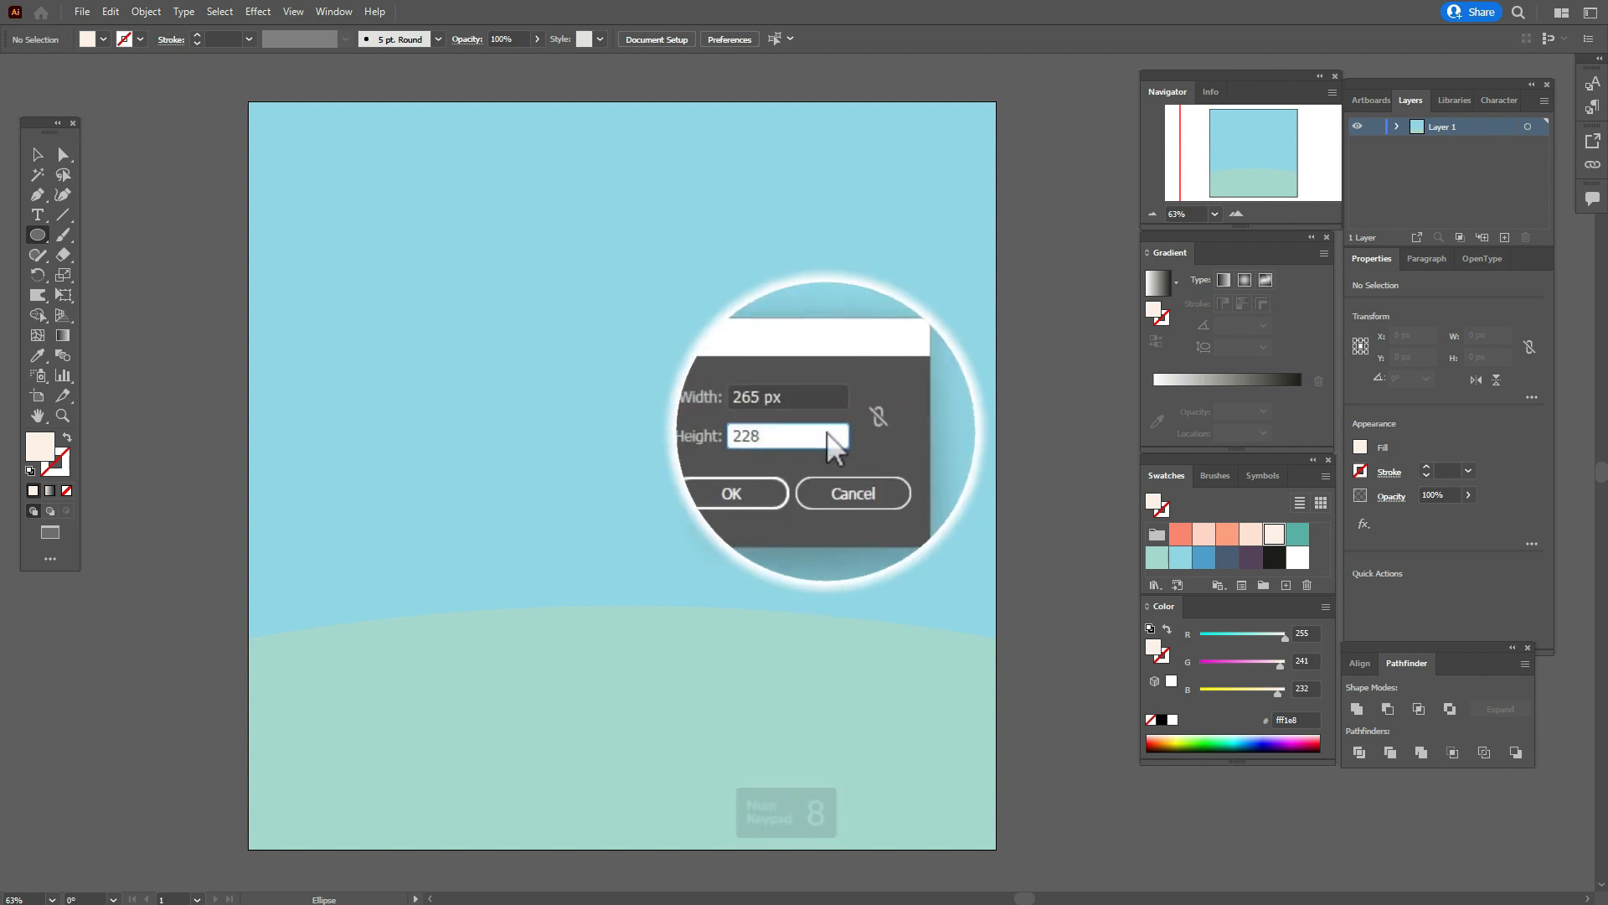
pyautogui.click(792, 472)
pyautogui.click(37, 155)
pyautogui.moveTo(730, 500); pyautogui.dragTo(653, 378)
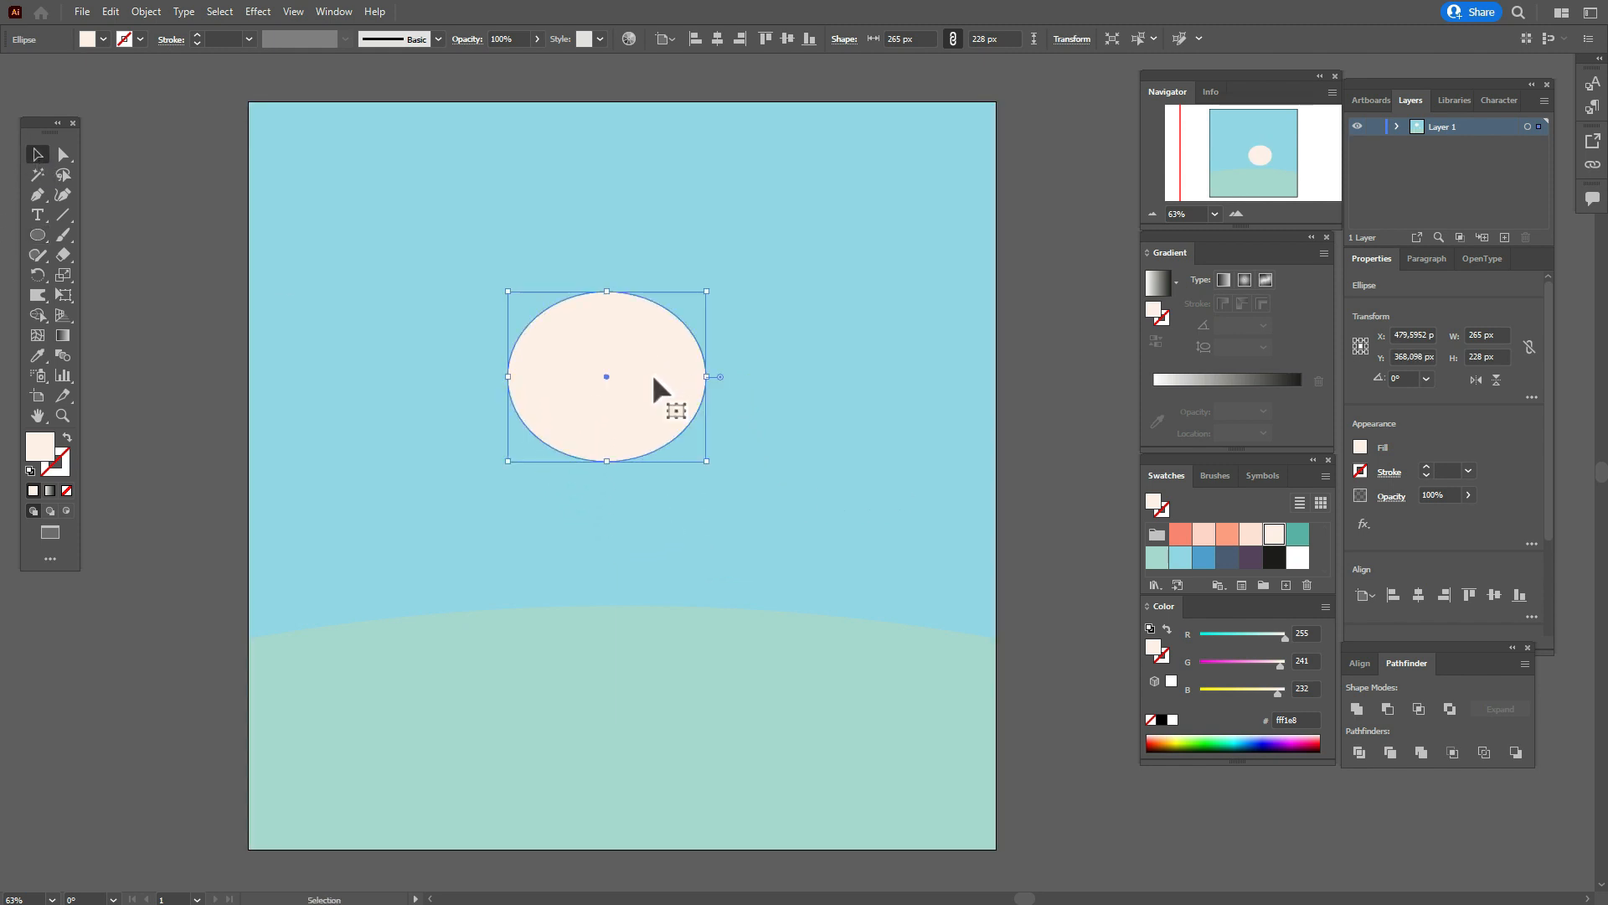
# Reshape the cream ellipse by shifting its top anchor point slightly right and its bottom anchor point slightly left.
pyautogui.click(63, 155)
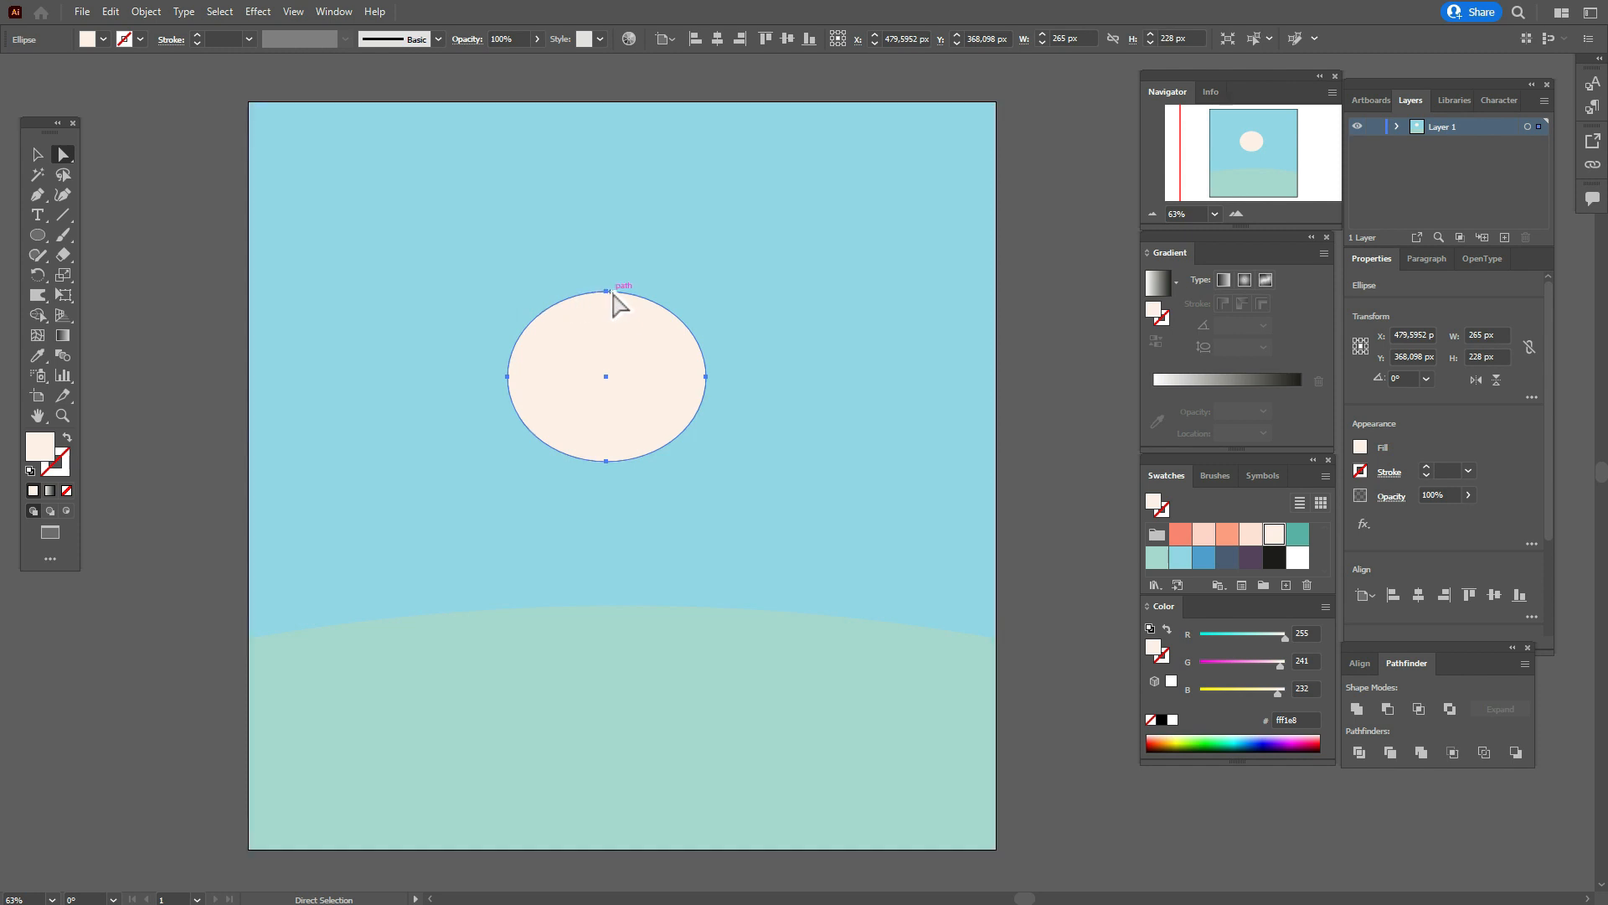
pyautogui.moveTo(611, 292); pyautogui.dragTo(621, 296)
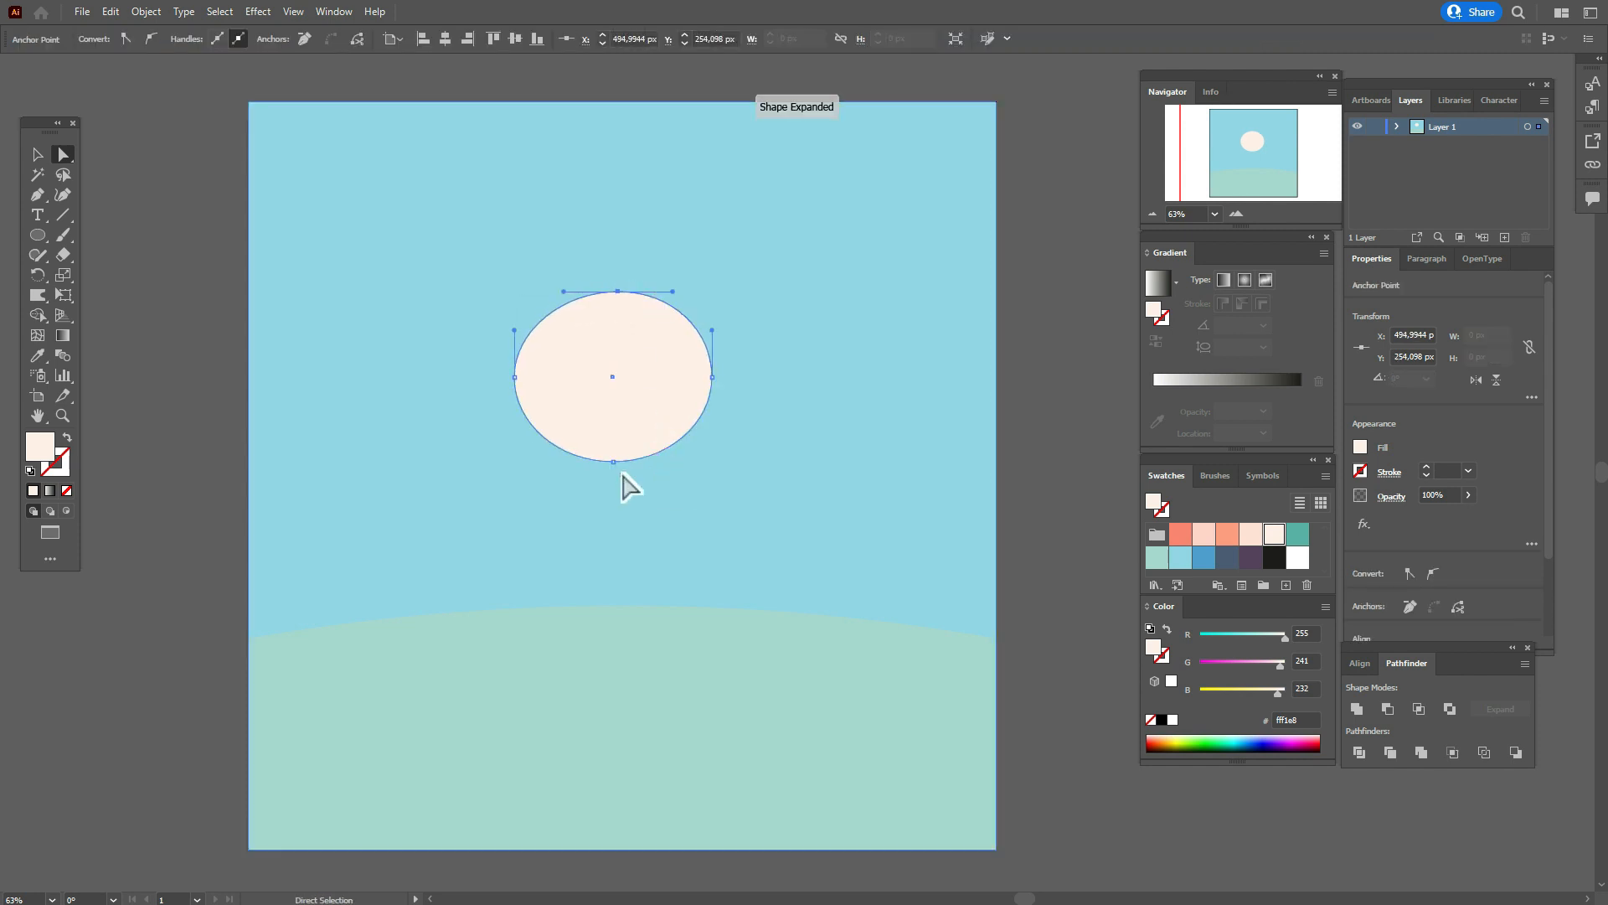
pyautogui.moveTo(612, 459); pyautogui.dragTo(600, 459)
pyautogui.click(37, 155)
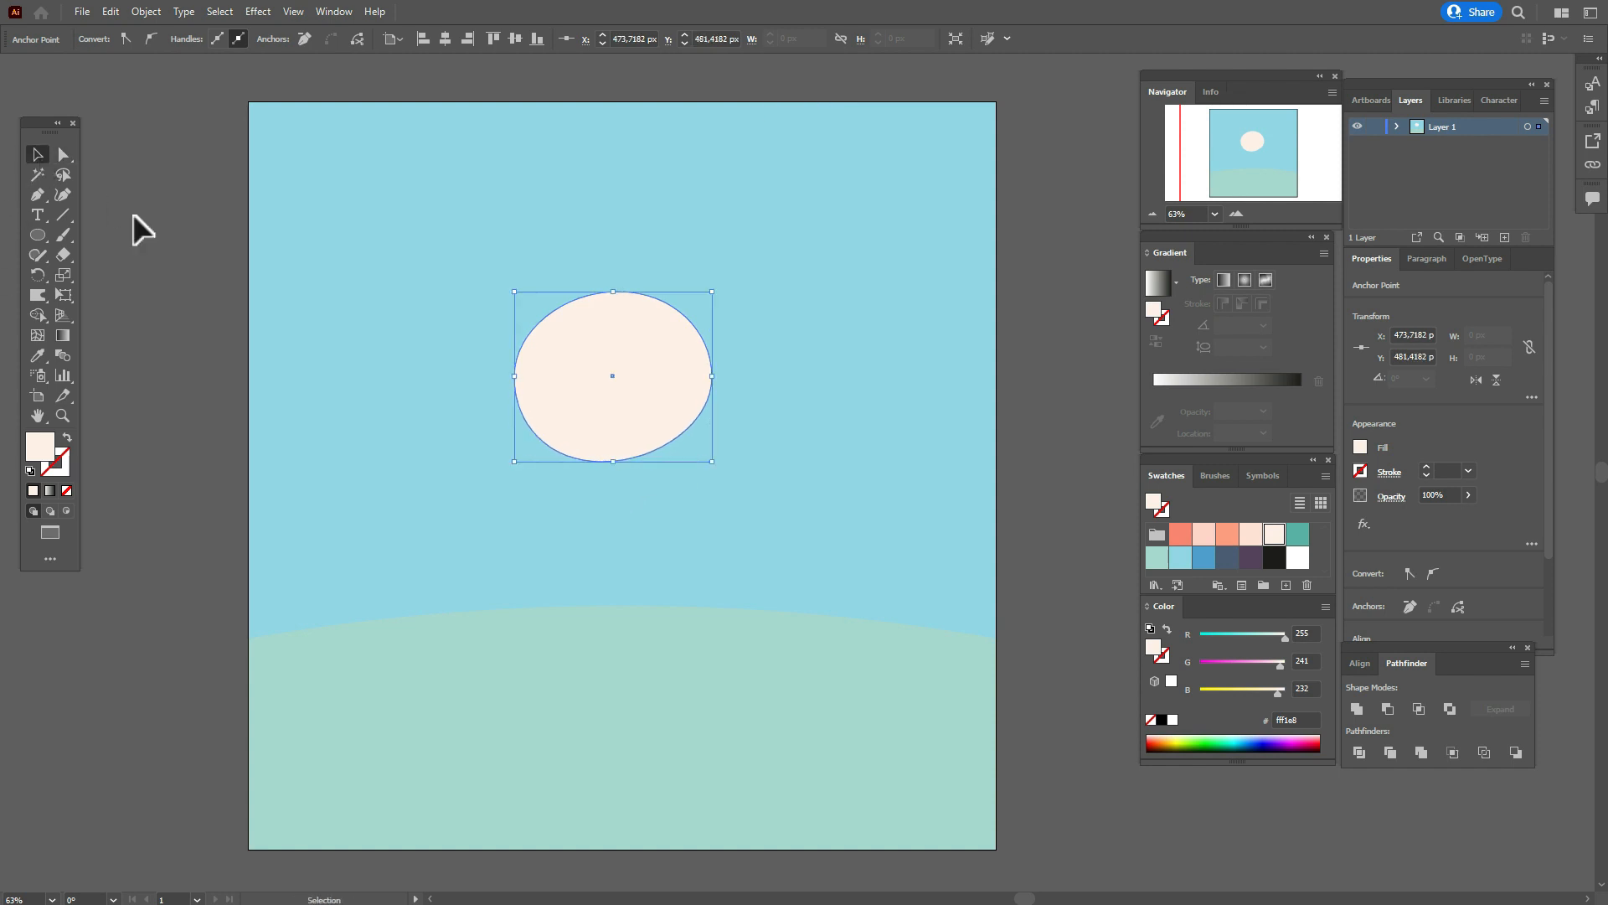
pyautogui.click(133, 216)
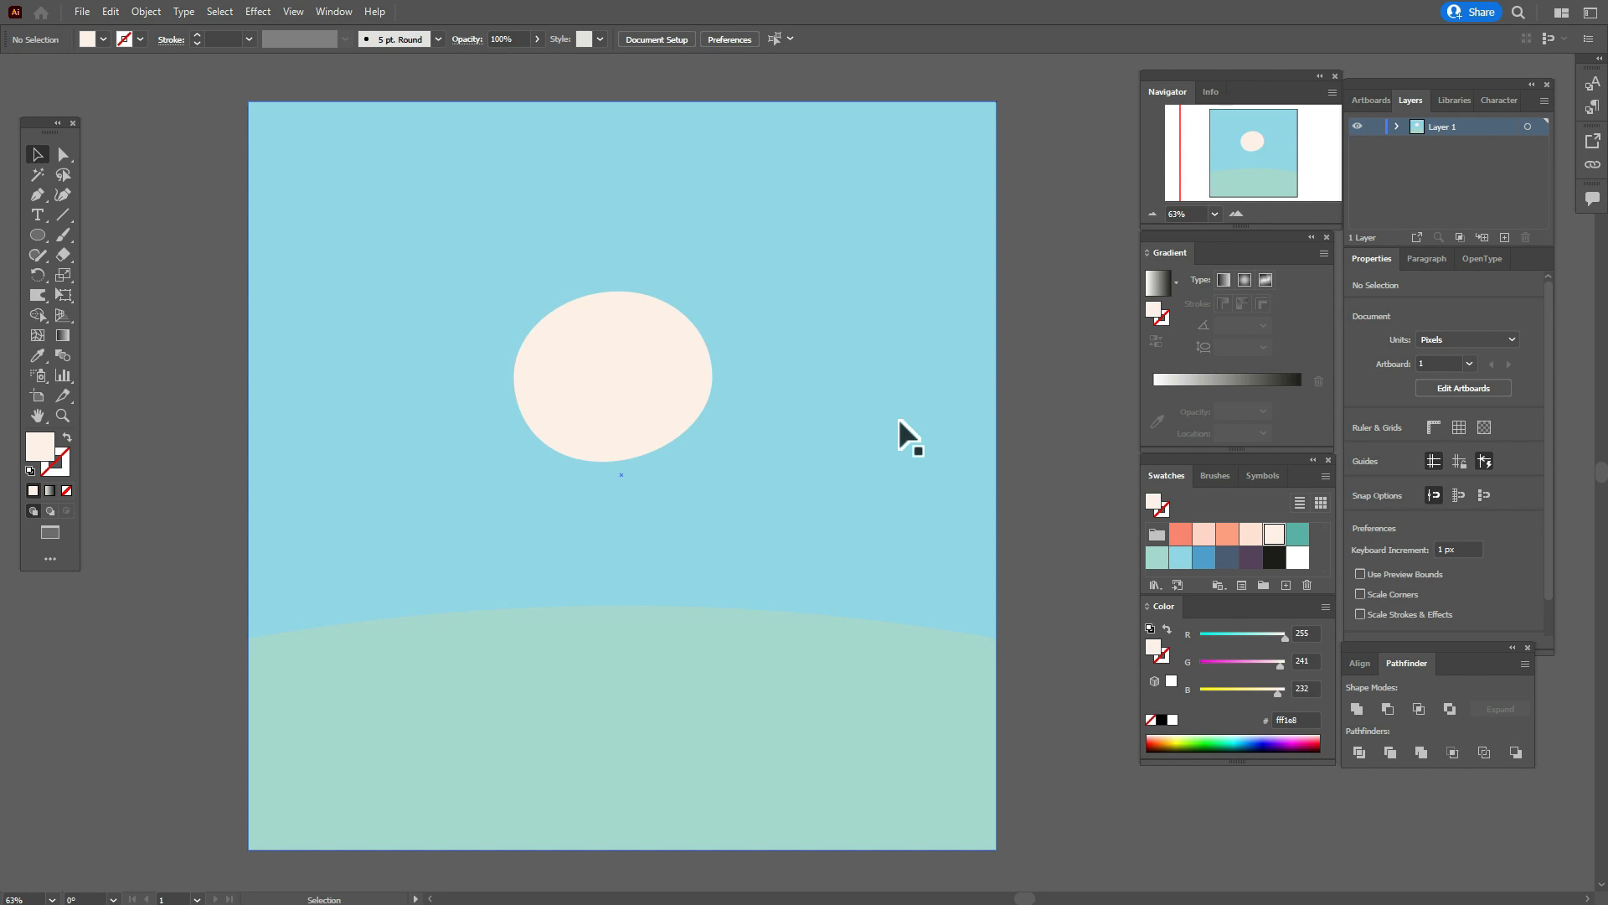
# Create a narrow cream ellipse 102 × 235 px for the ear and place it to the left of the head.
pyautogui.click(37, 235)
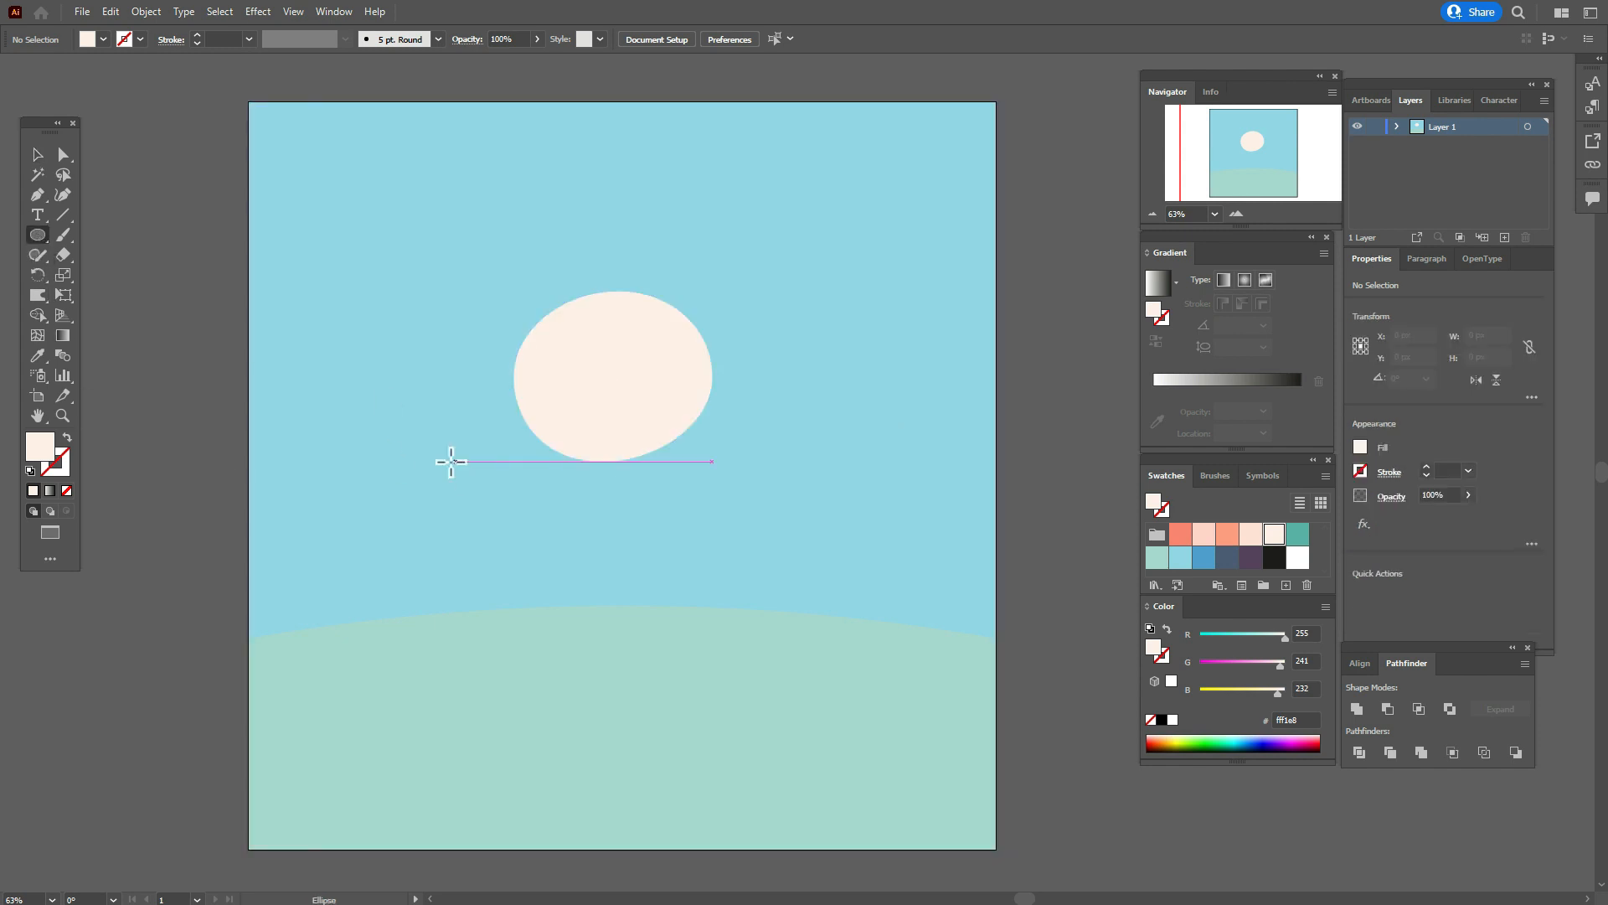
pyautogui.click(828, 528)
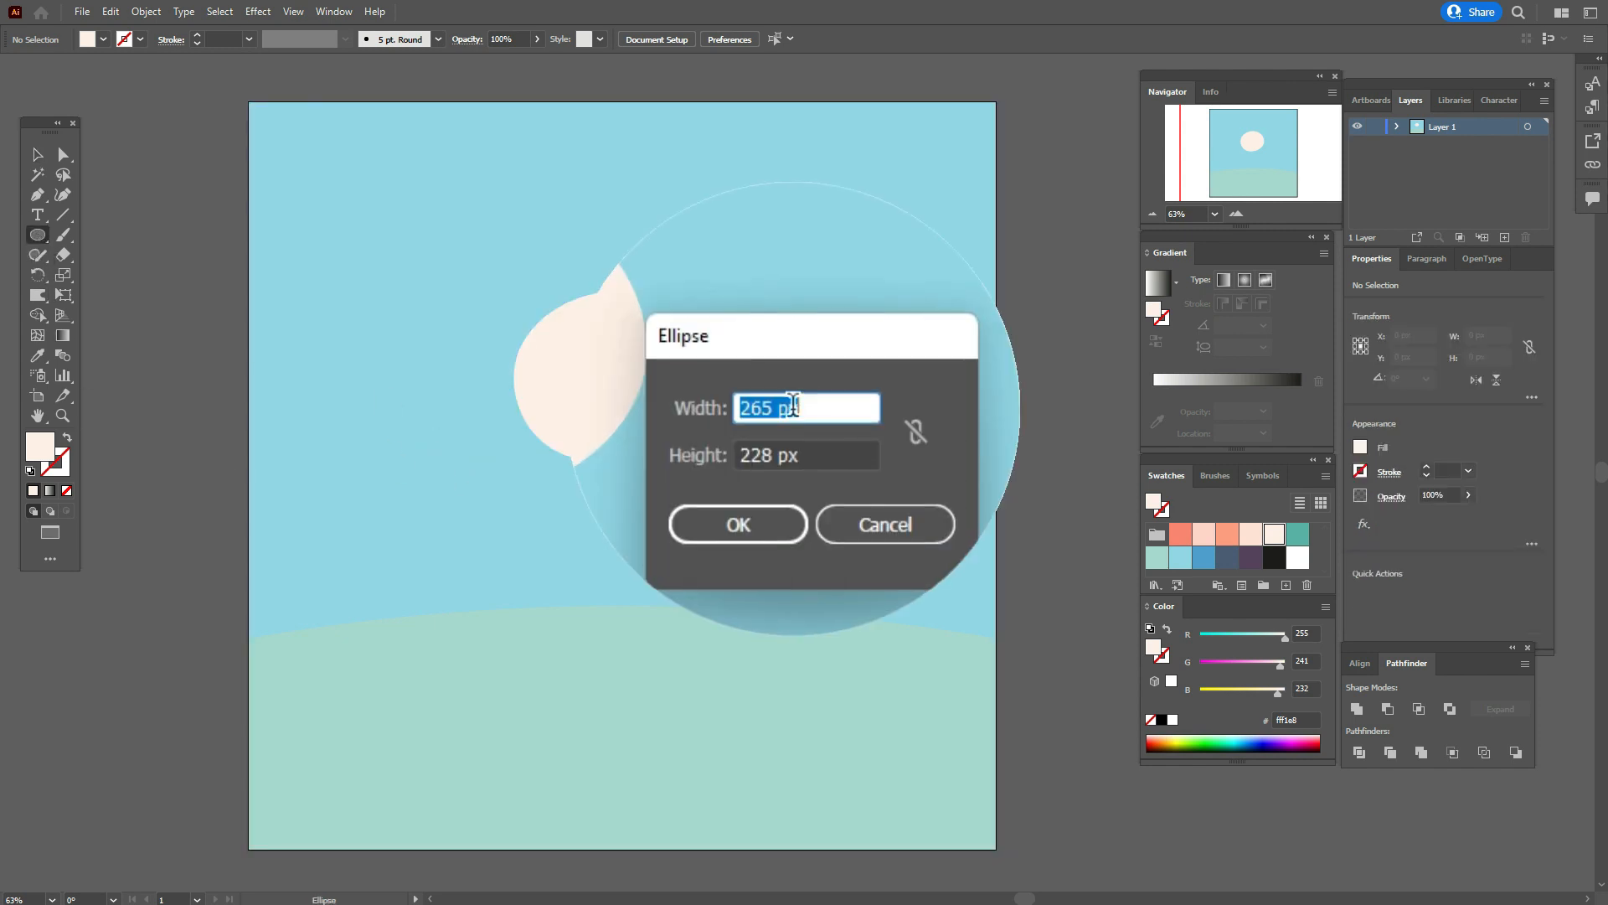
pyautogui.write('102')
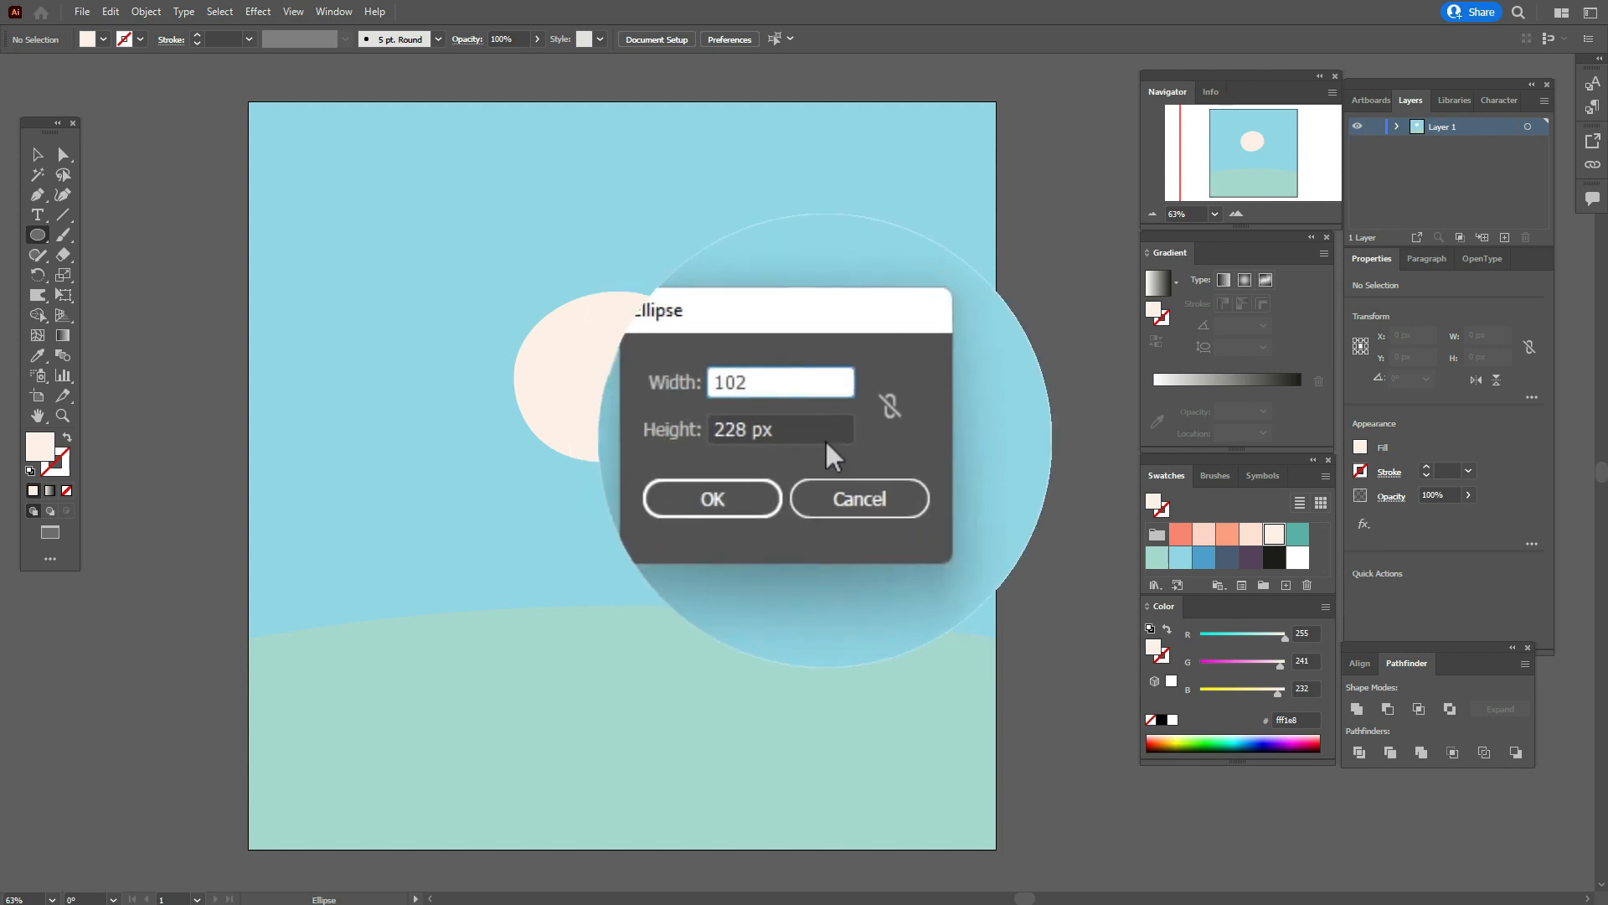
pyautogui.moveTo(811, 433); pyautogui.dragTo(748, 434)
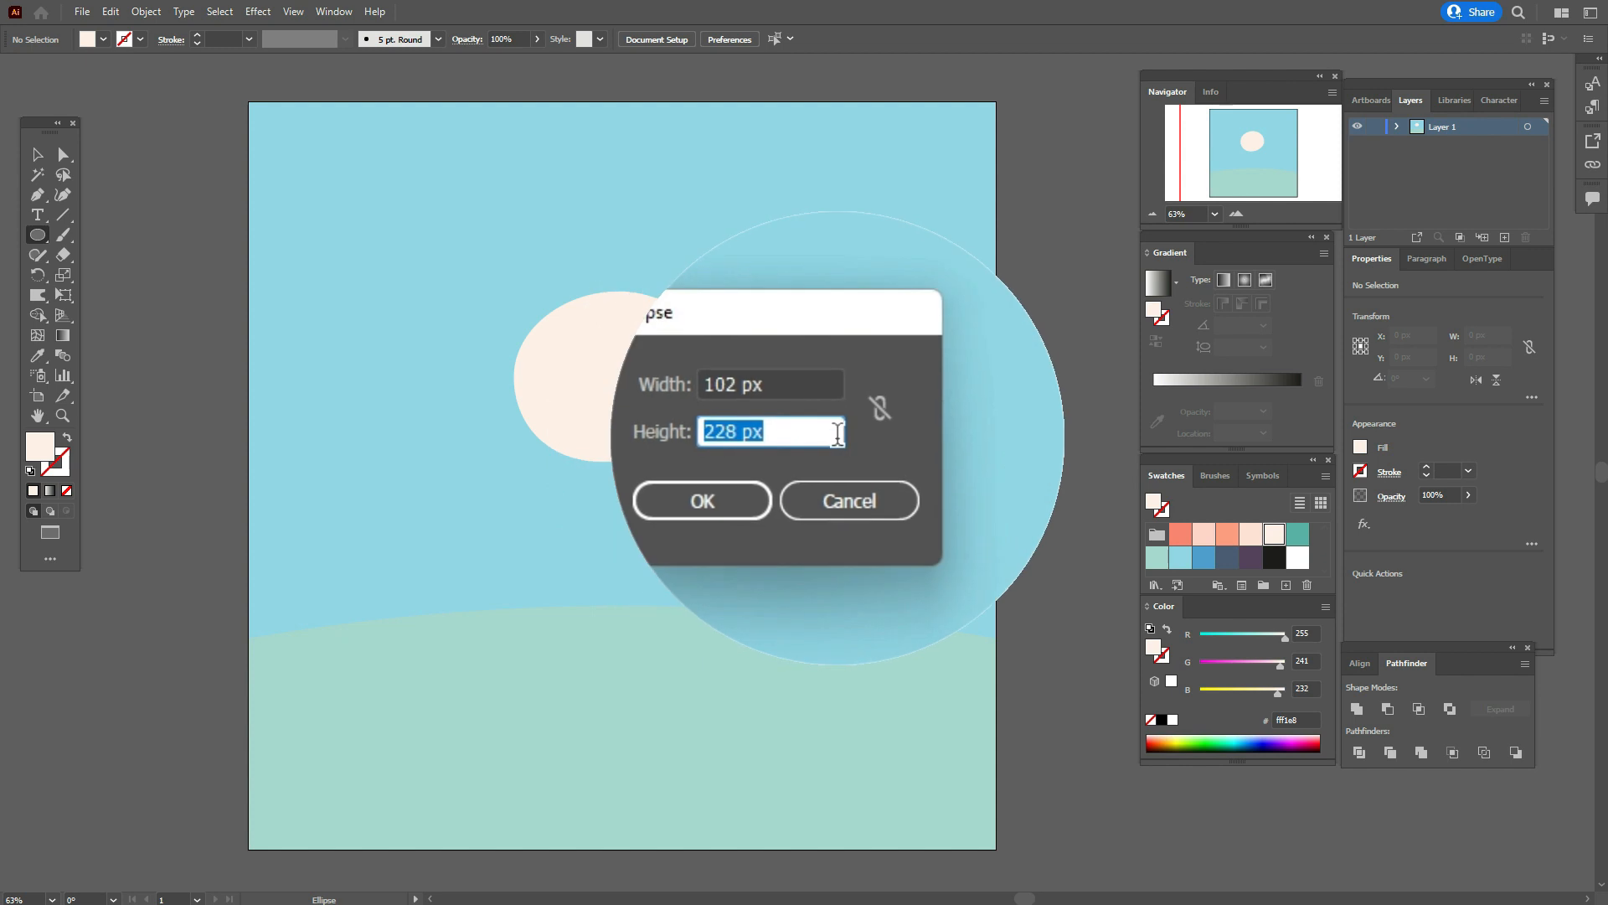
pyautogui.write('235')
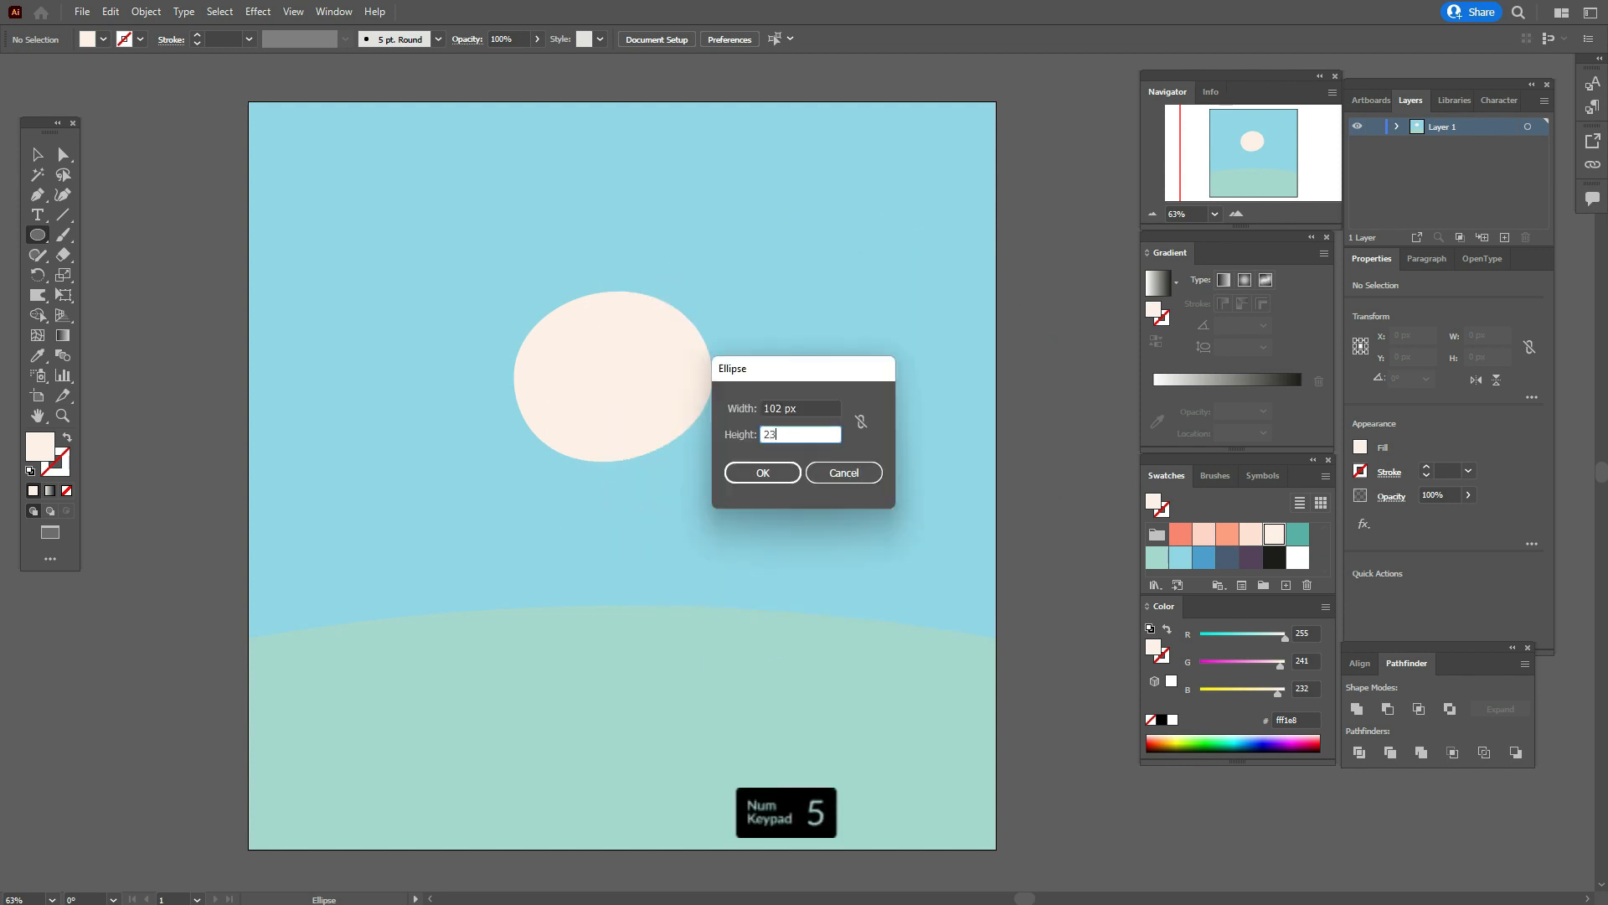
pyautogui.click(786, 470)
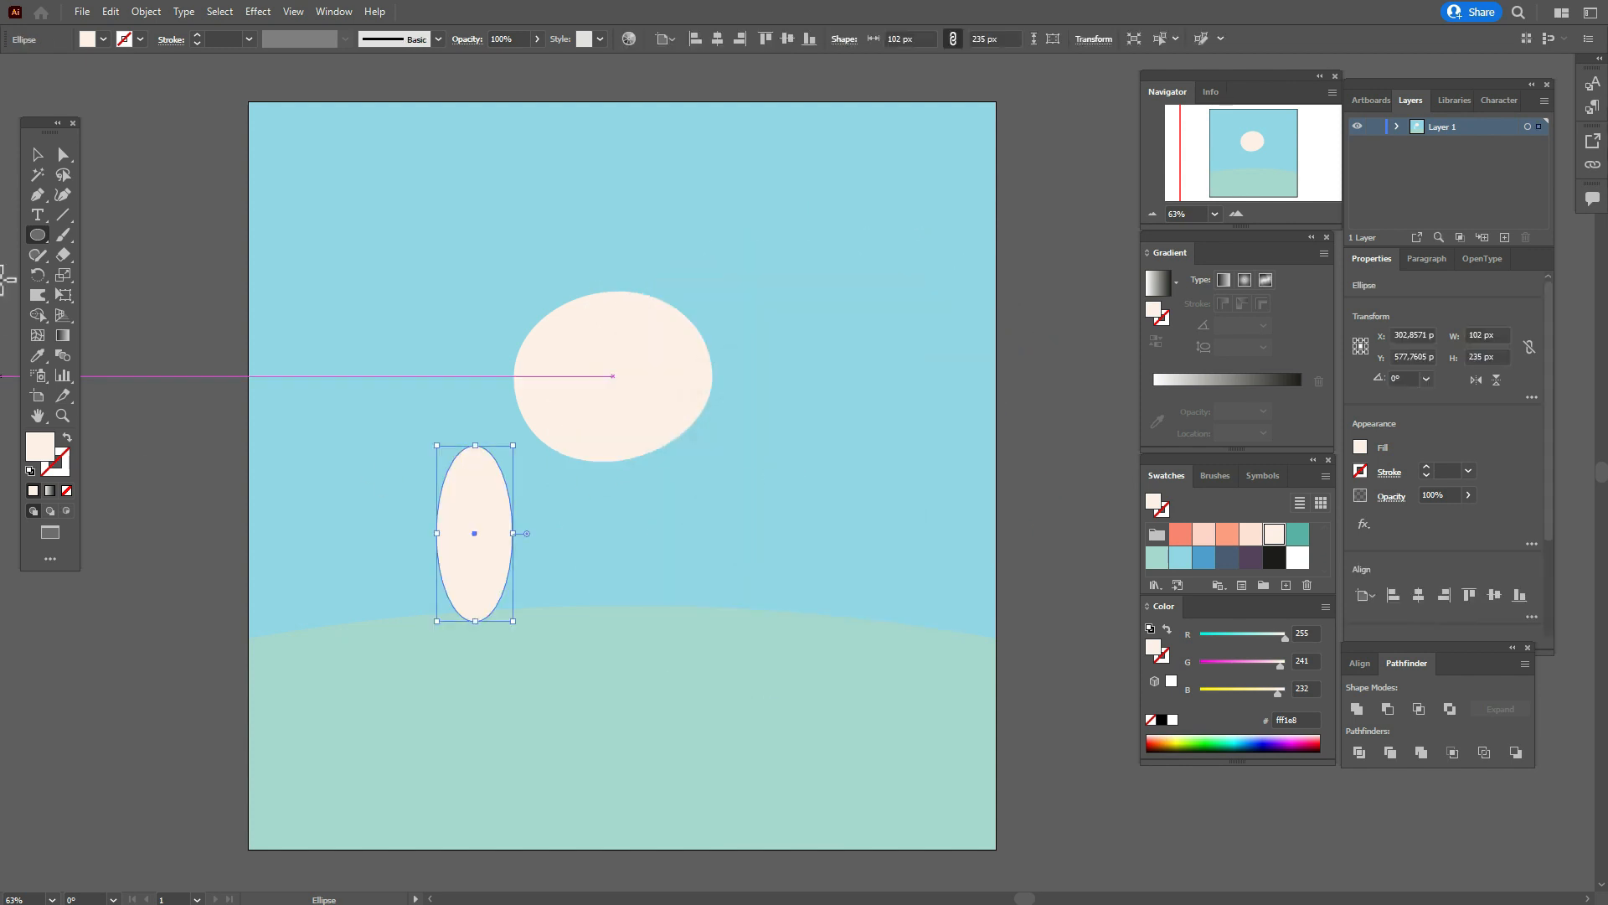
pyautogui.click(37, 154)
pyautogui.moveTo(473, 540); pyautogui.dragTo(418, 392)
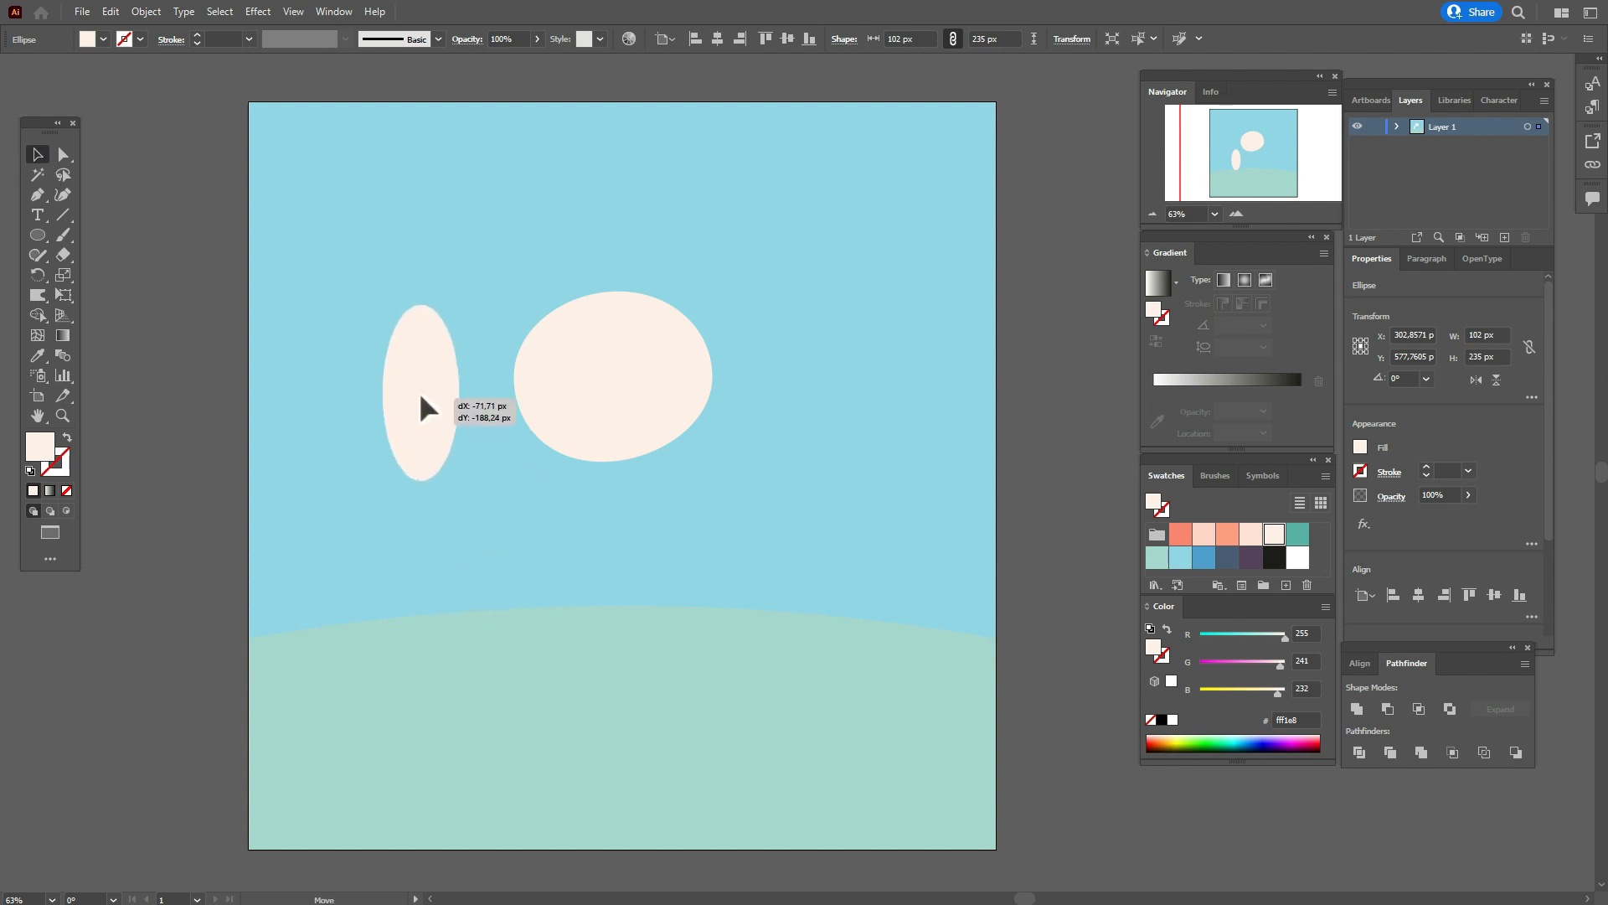
# Lower the narrow ellipse's top anchor point by about 13 px.
pyautogui.click(63, 154)
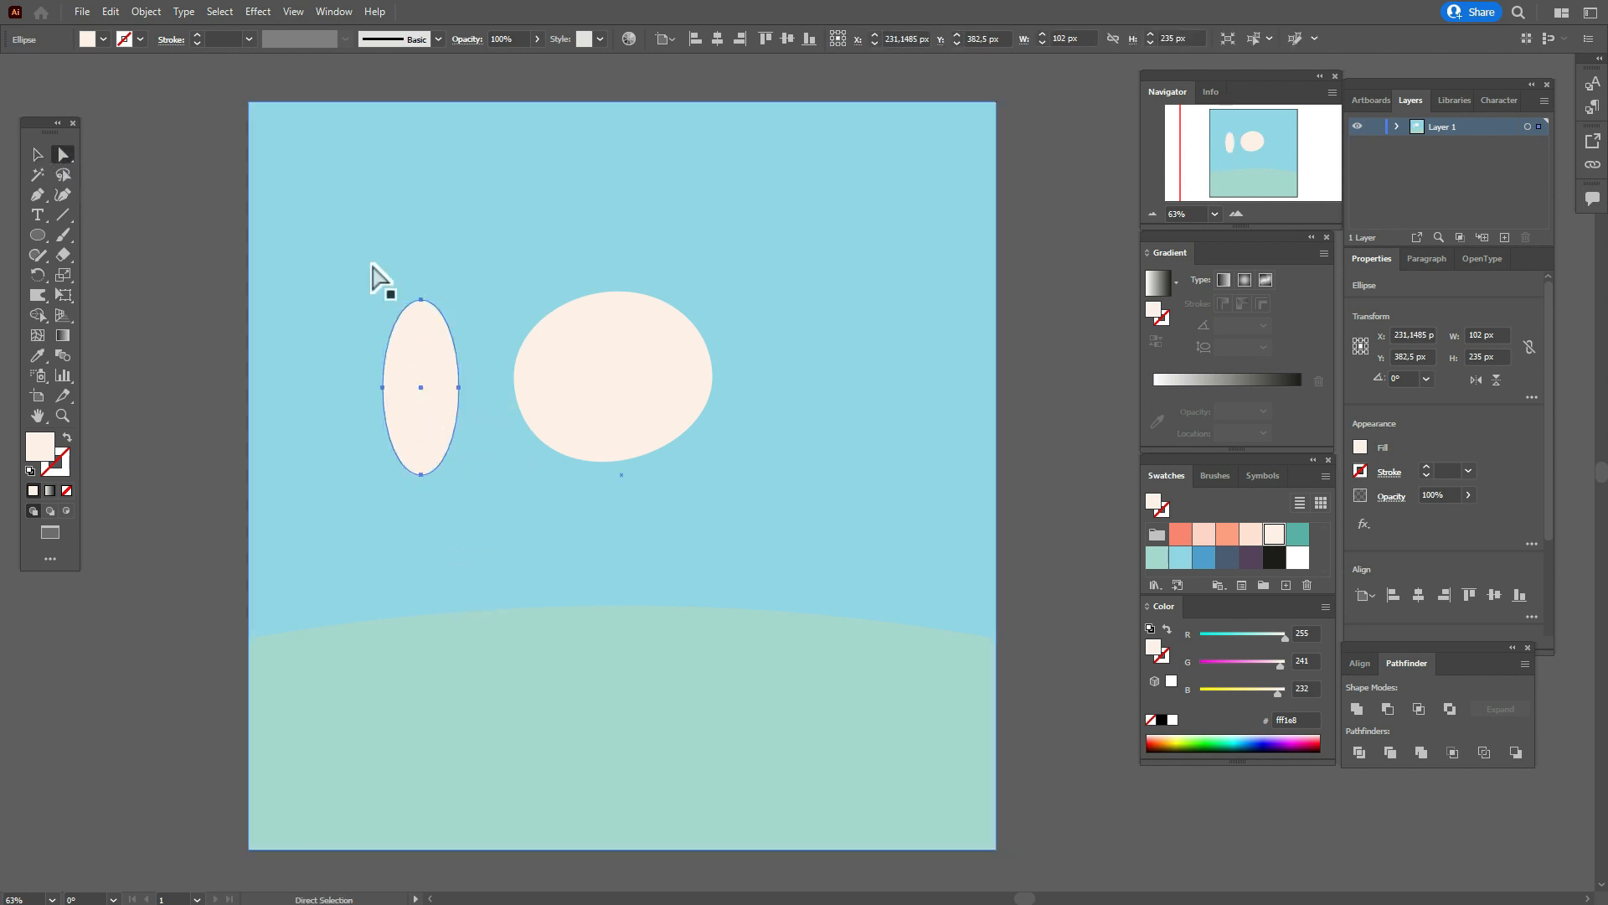
pyautogui.click(422, 300)
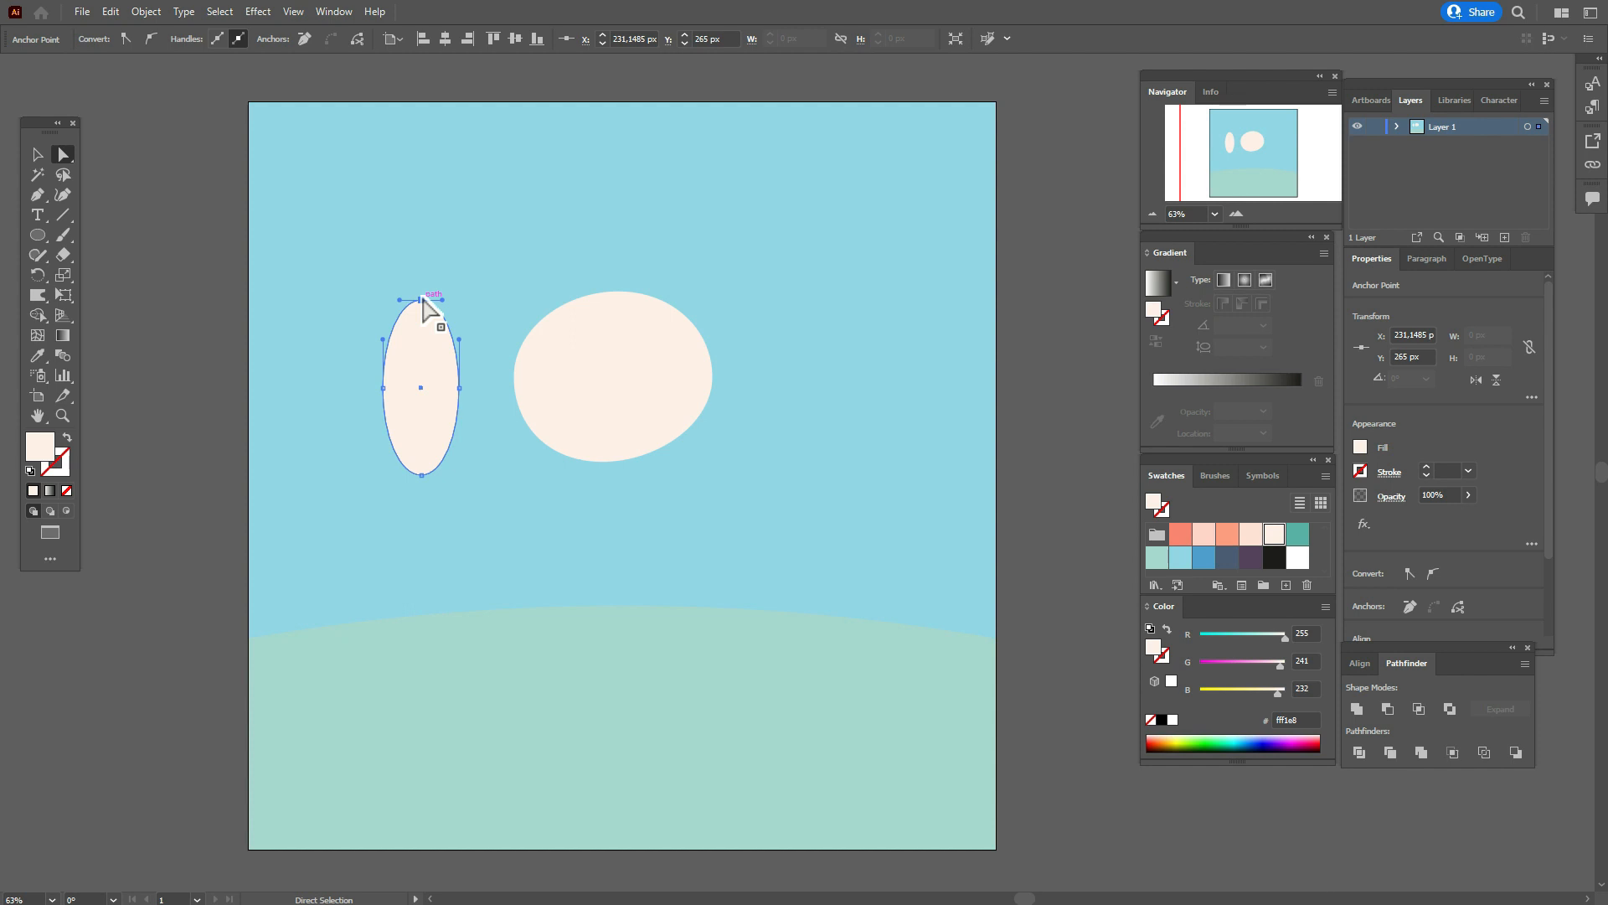
pyautogui.moveTo(422, 299); pyautogui.dragTo(423, 309)
pyautogui.click(38, 155)
# Apply a Free Distort effect to the narrow ellipse, pulling its two lower corners inward to taper the base.
pyautogui.click(258, 12)
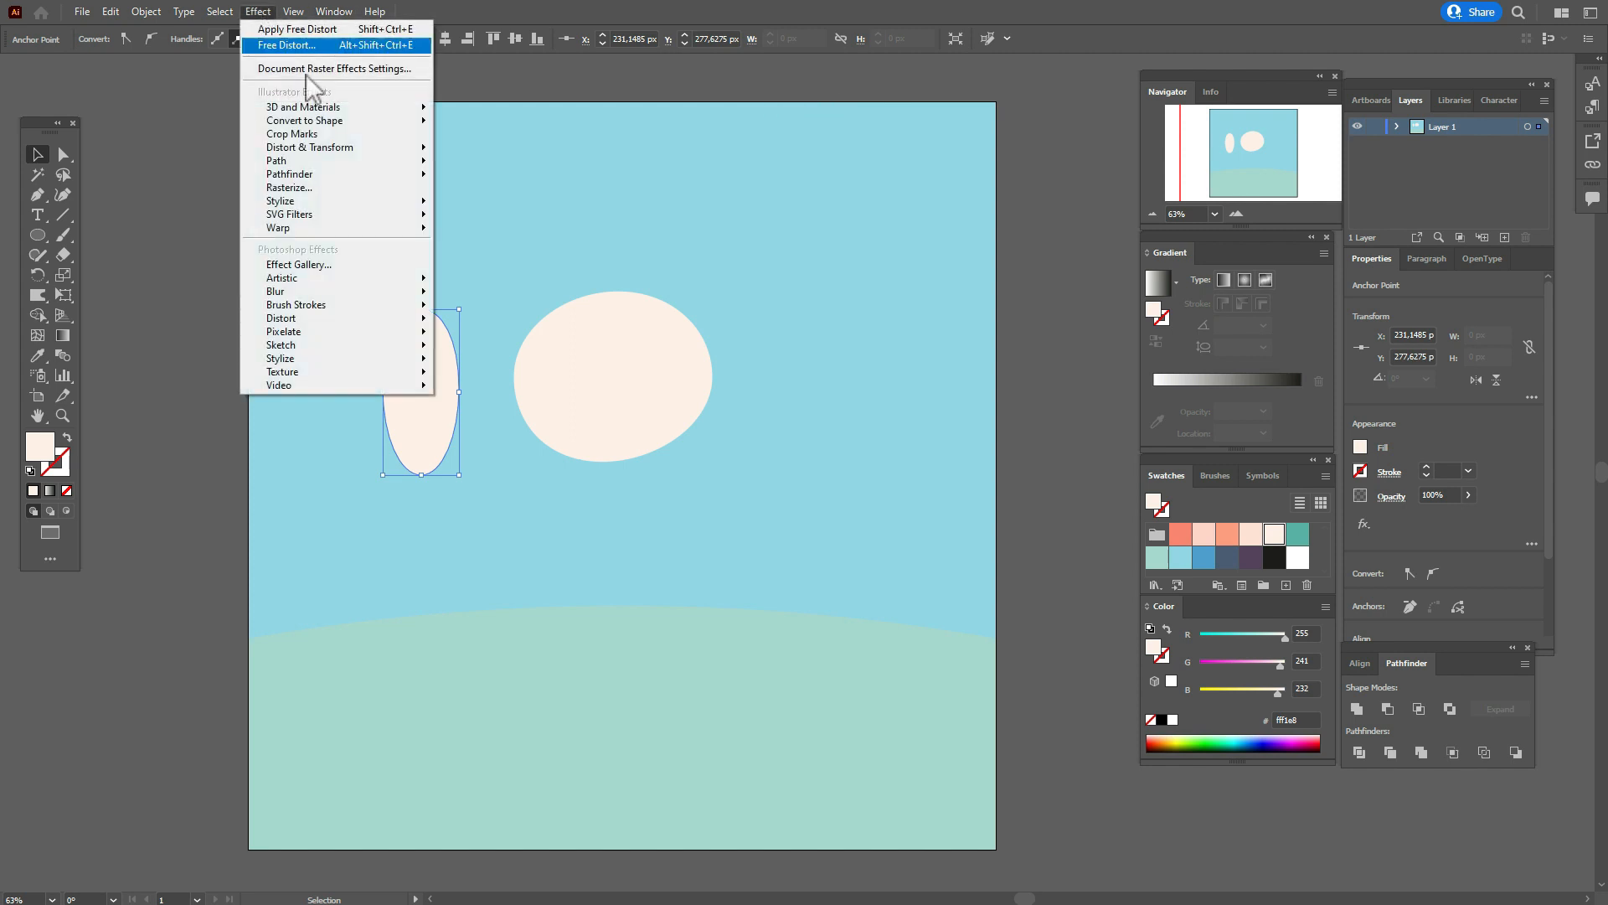
pyautogui.moveTo(340, 148)
pyautogui.click(469, 150)
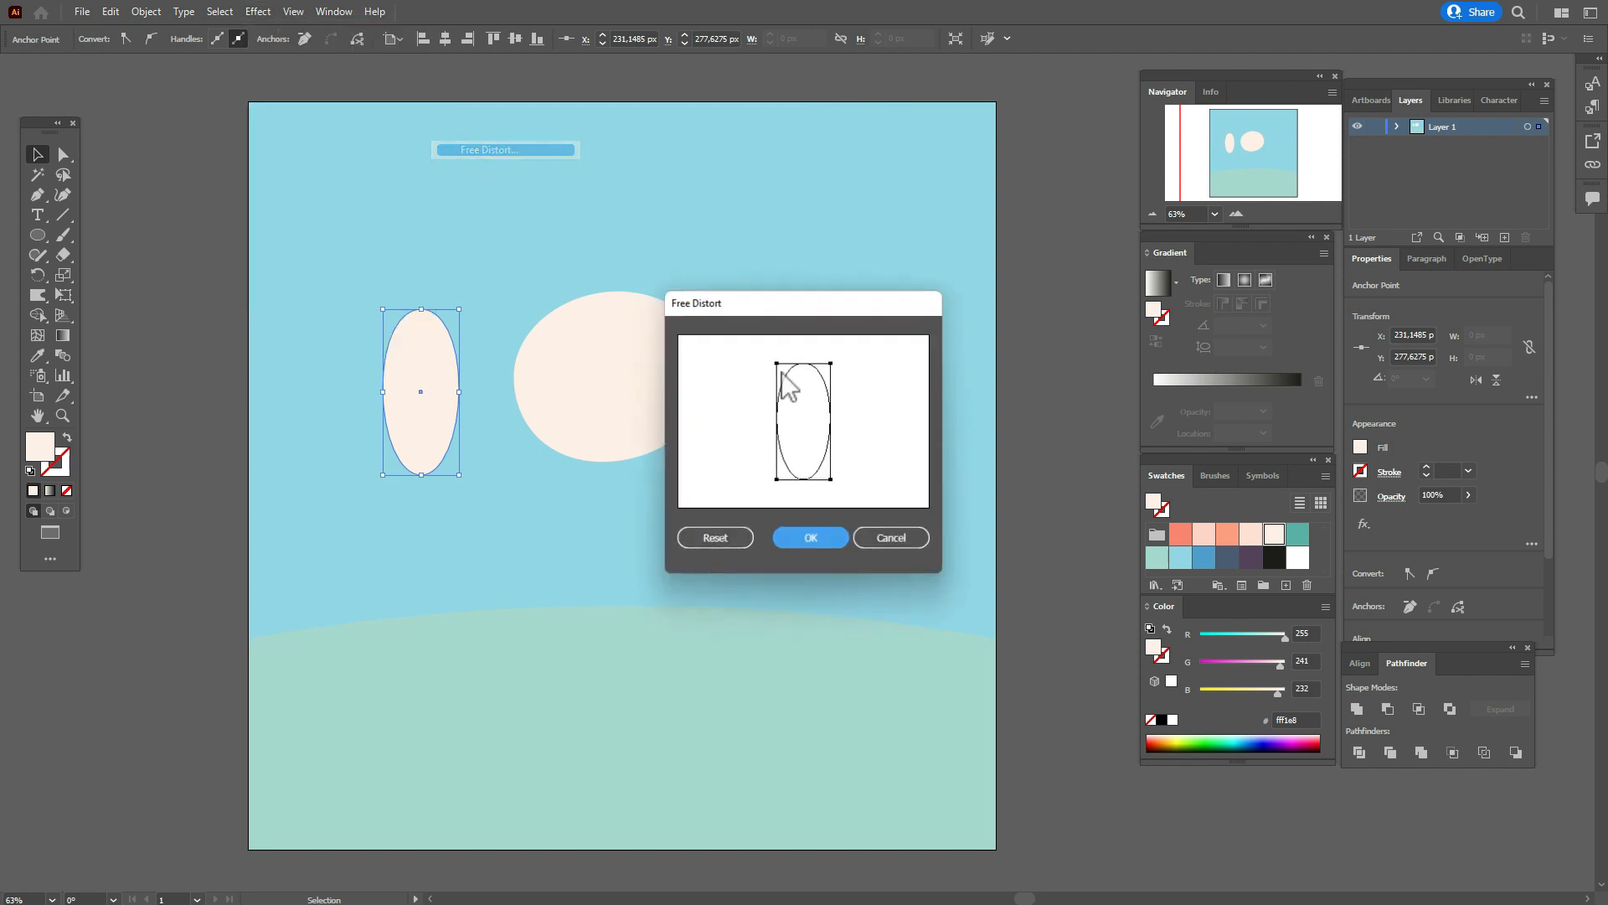
pyautogui.moveTo(778, 481); pyautogui.dragTo(785, 485)
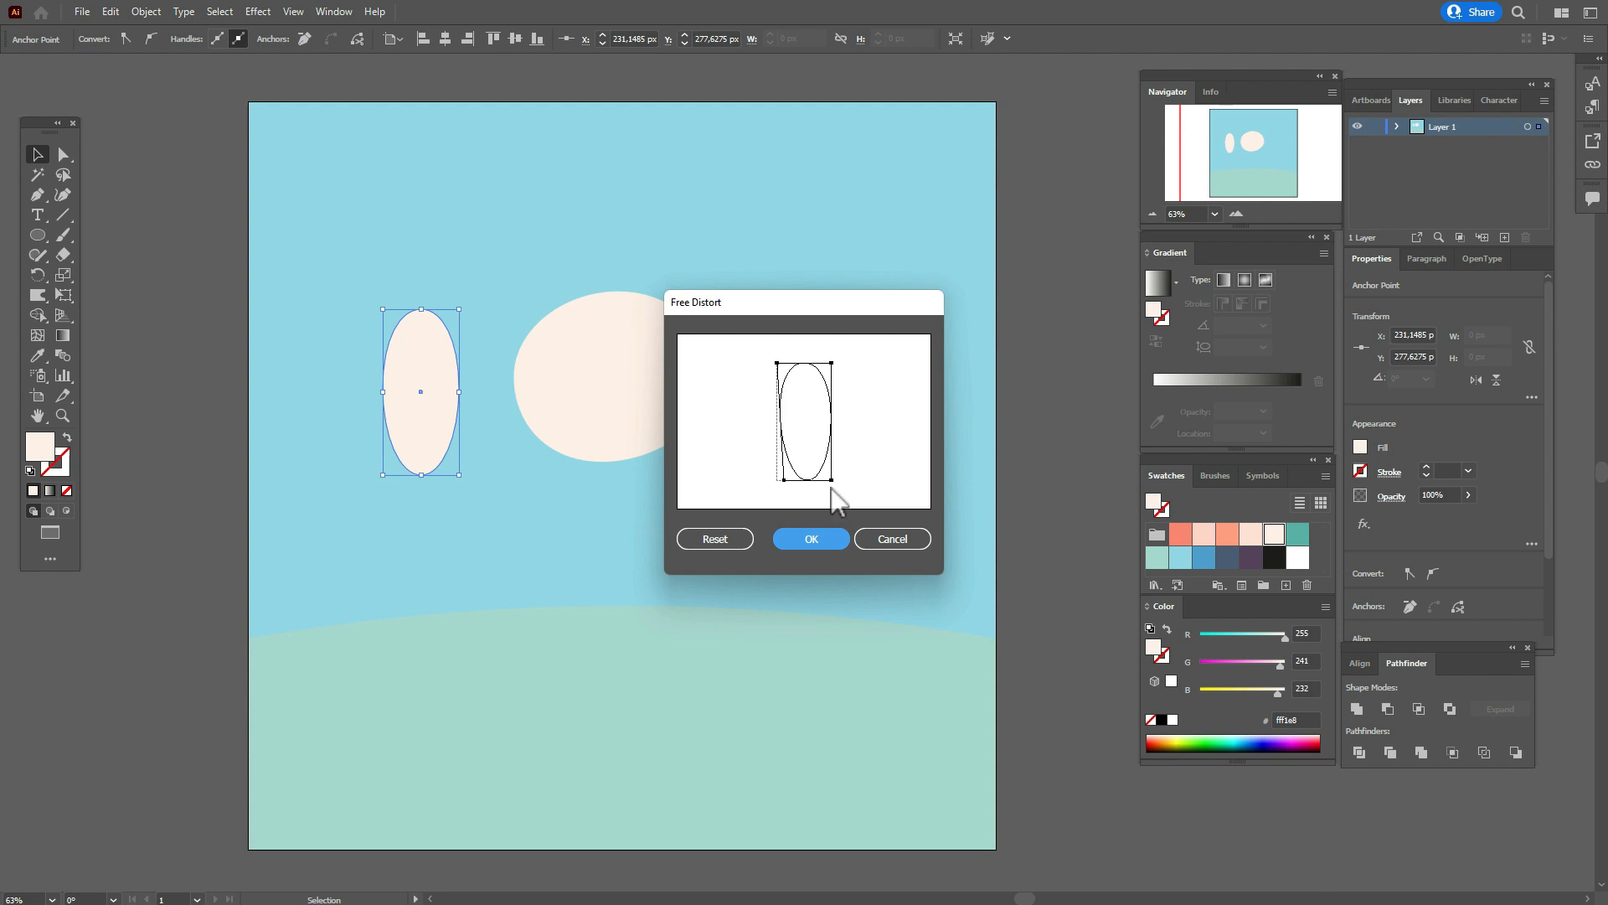
pyautogui.moveTo(832, 481); pyautogui.dragTo(827, 482)
pyautogui.click(823, 540)
# Expand the ear's appearance, tilt it to about 28° and place it on the head's upper left edge.
pyautogui.click(153, 14)
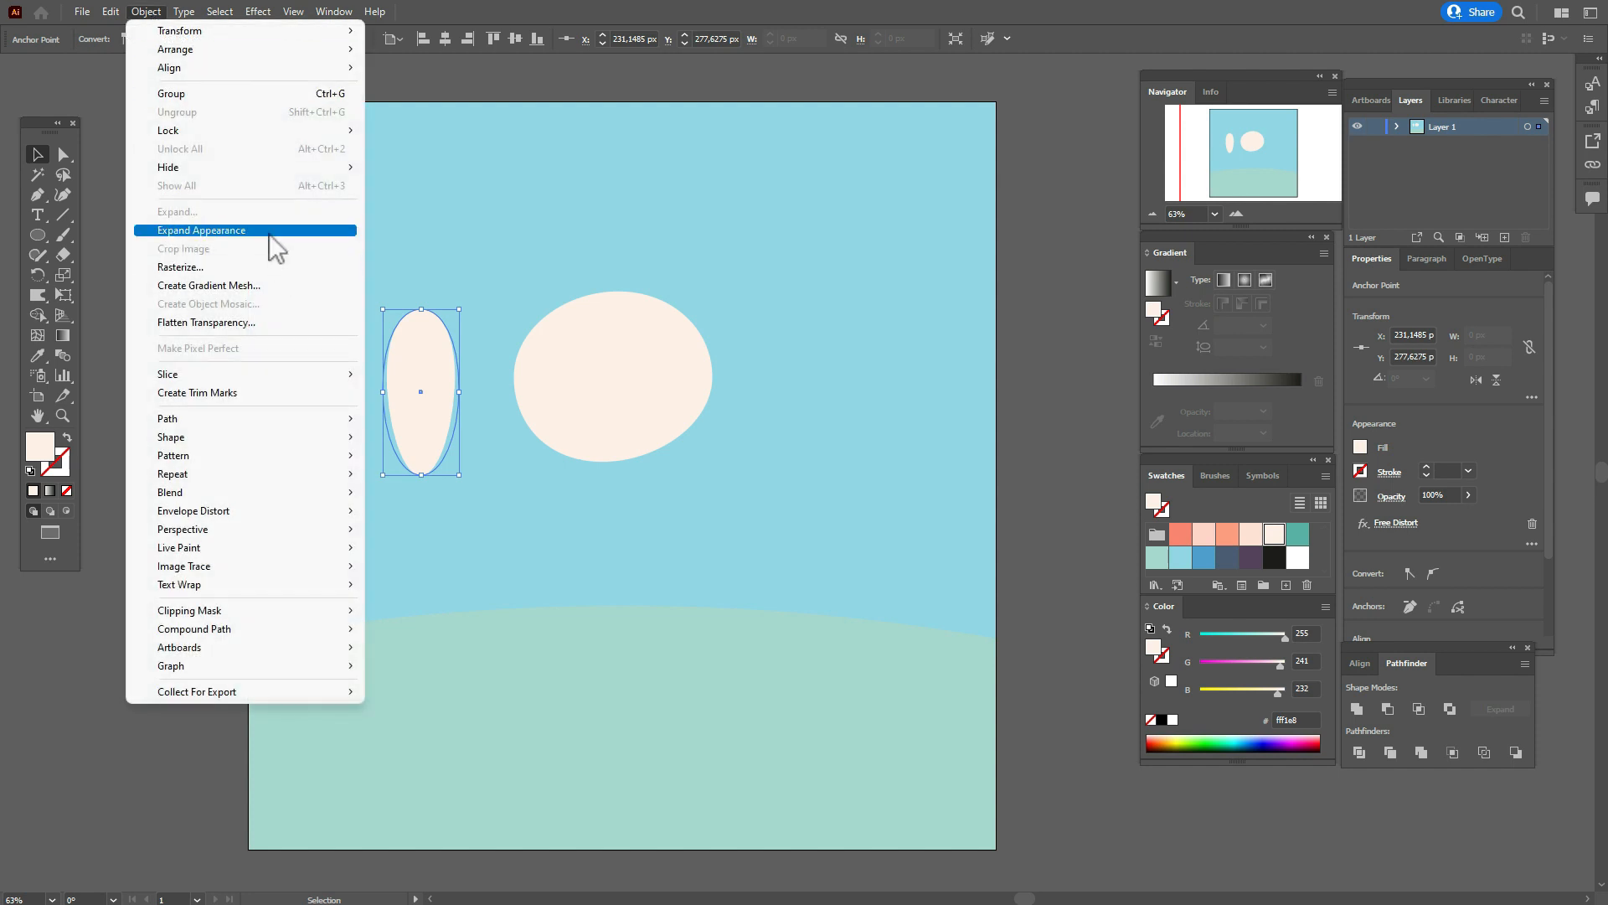
pyautogui.click(268, 232)
pyautogui.moveTo(466, 394); pyautogui.dragTo(545, 256)
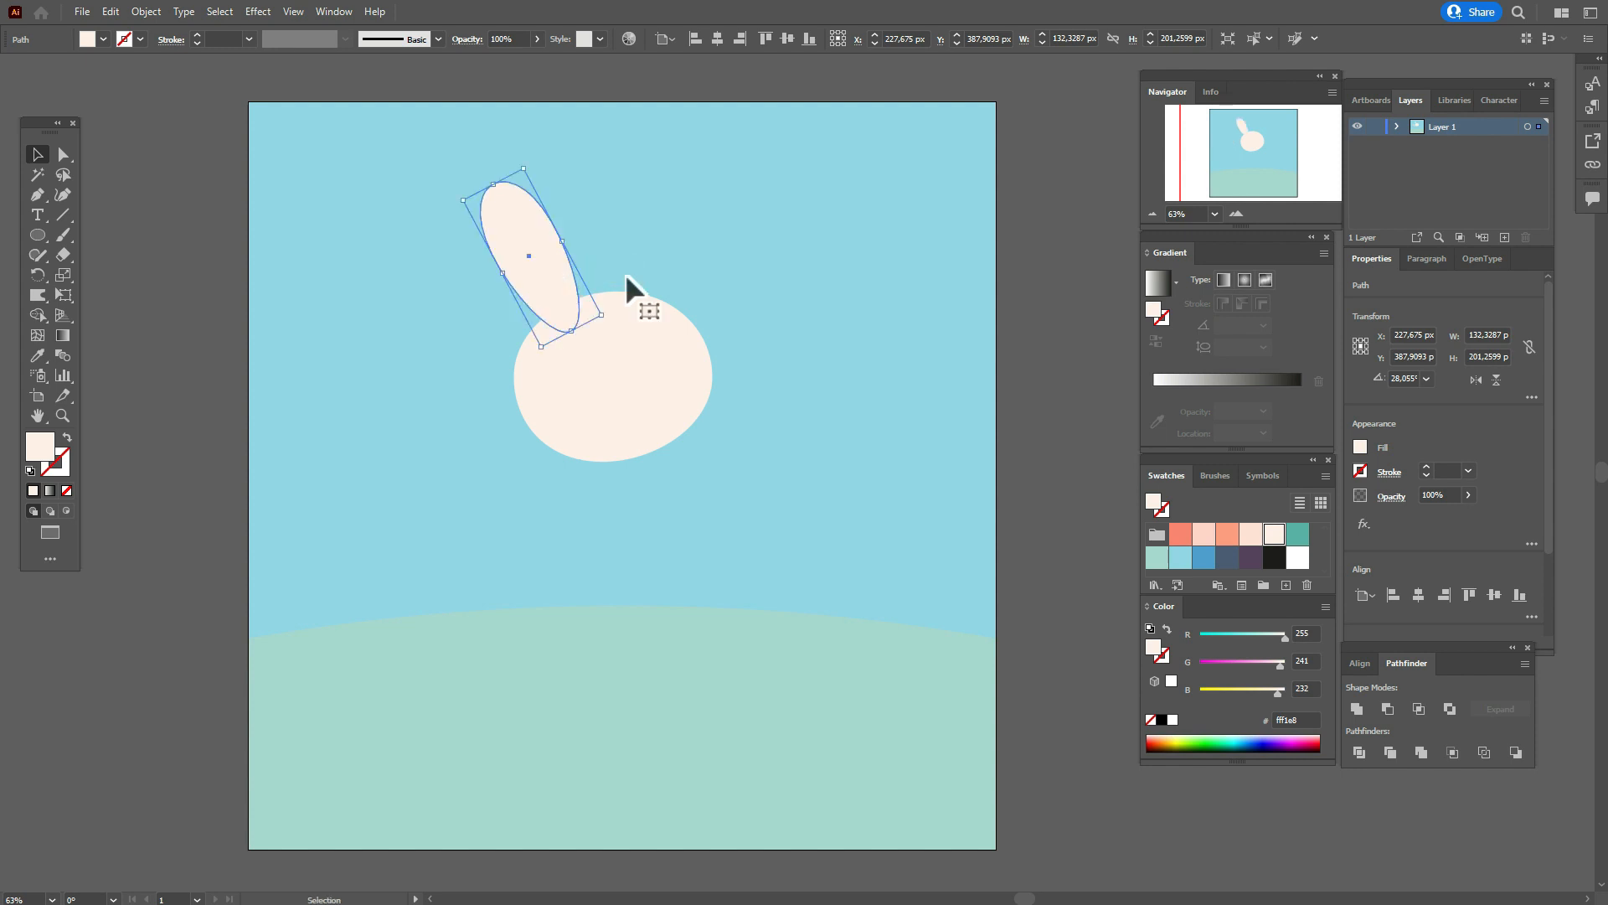
pyautogui.click(1064, 352)
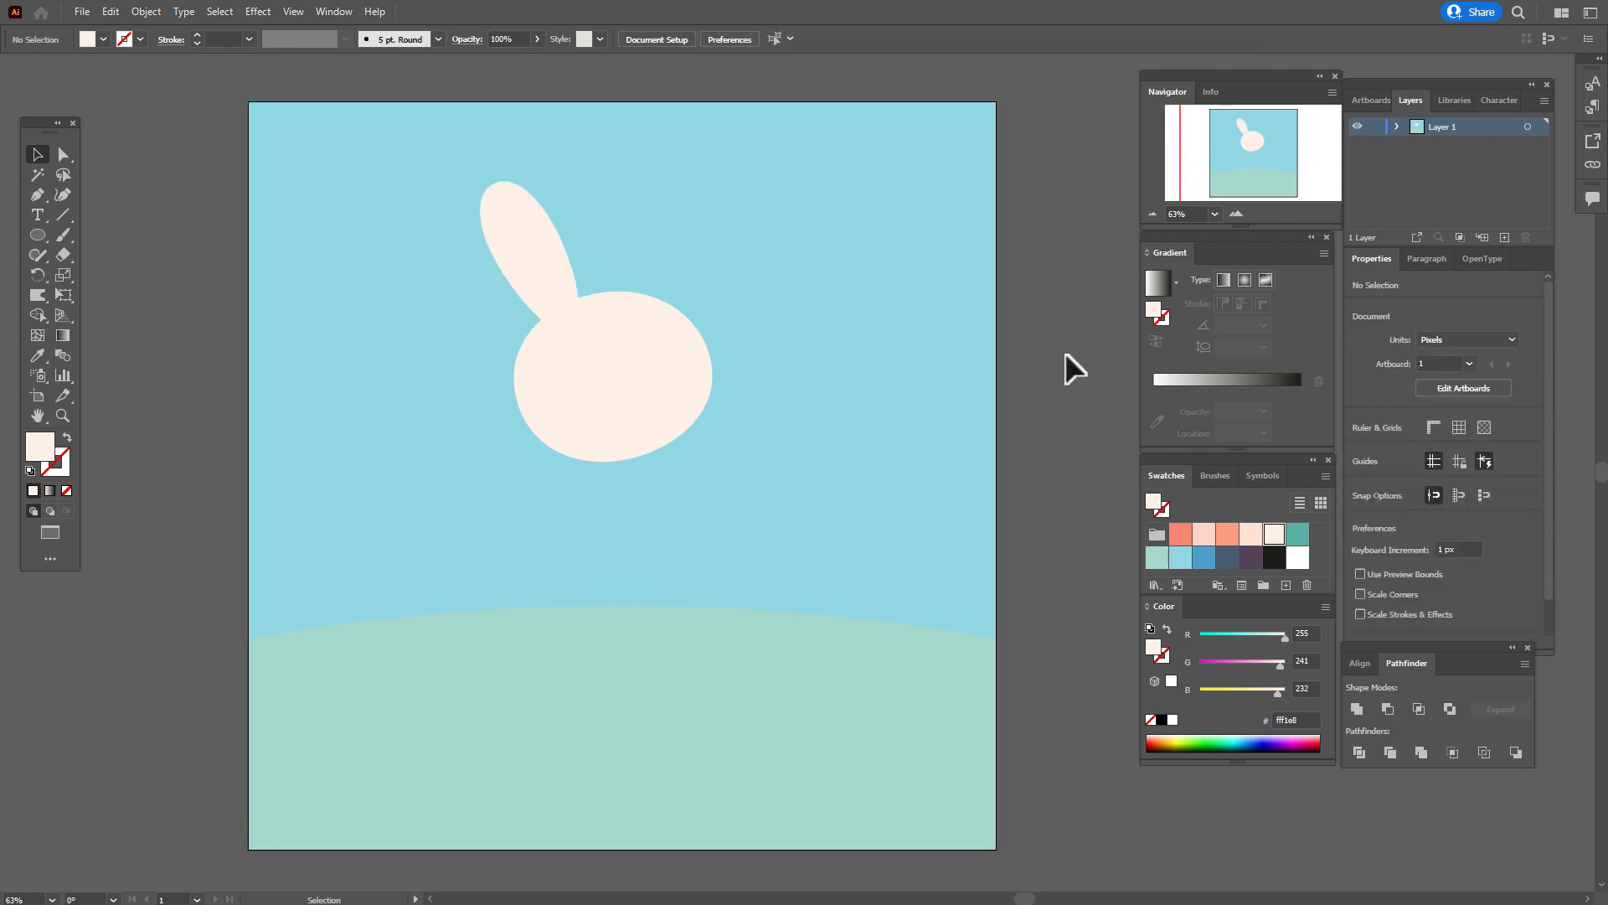
# Create an inner copy of the ear shape with Offset Path, using an offset of -14 px and miter joins.
pyautogui.click(552, 267)
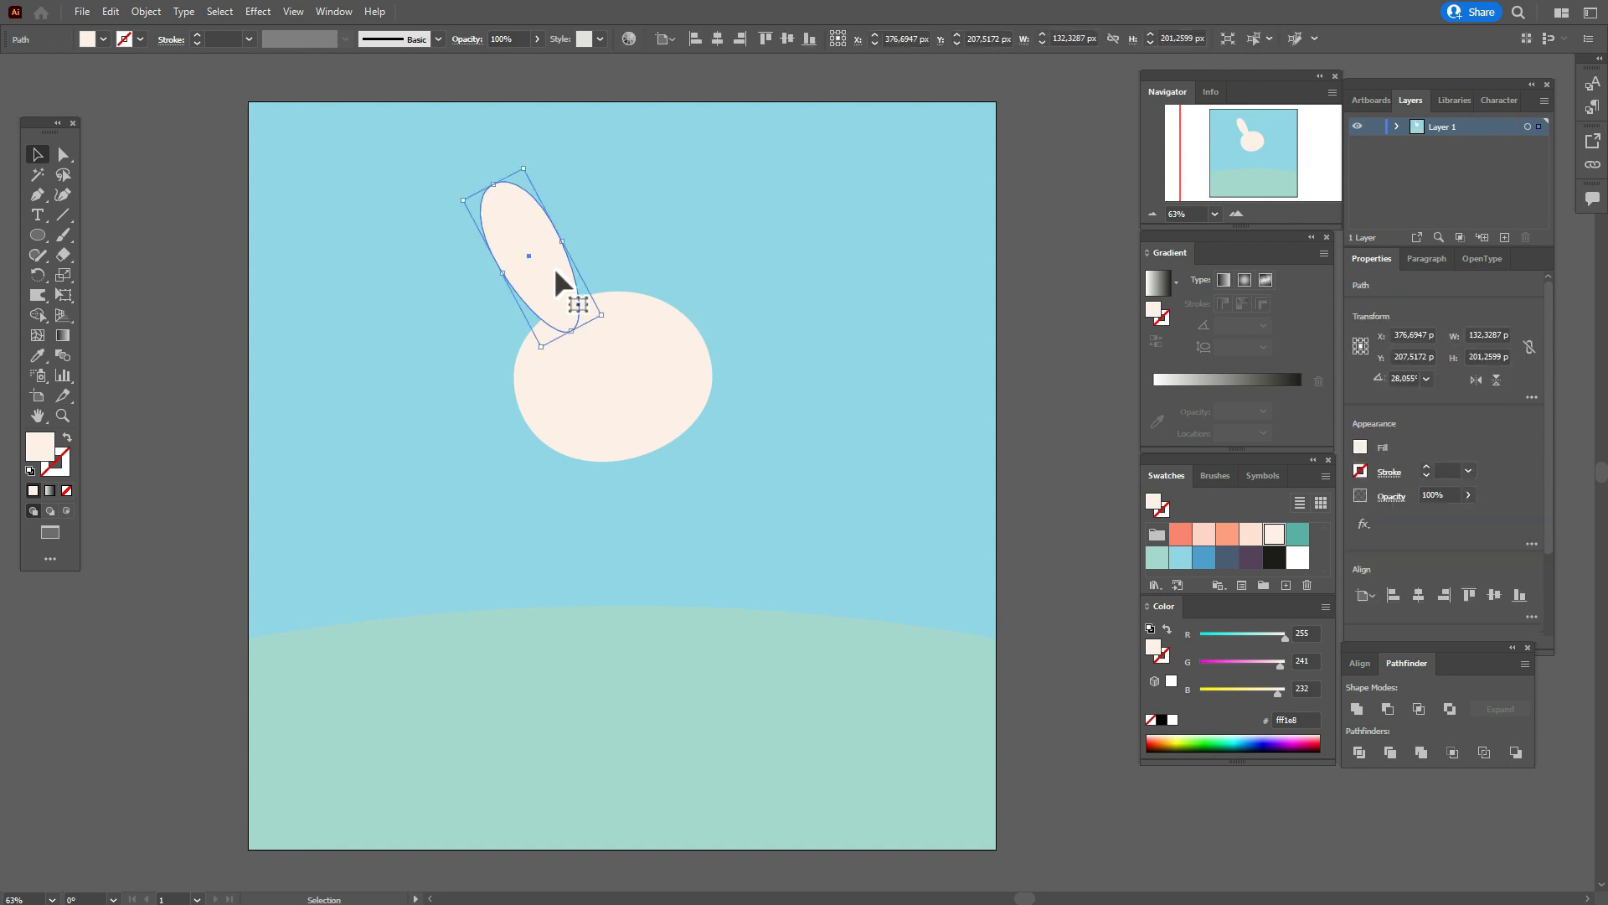
pyautogui.click(157, 15)
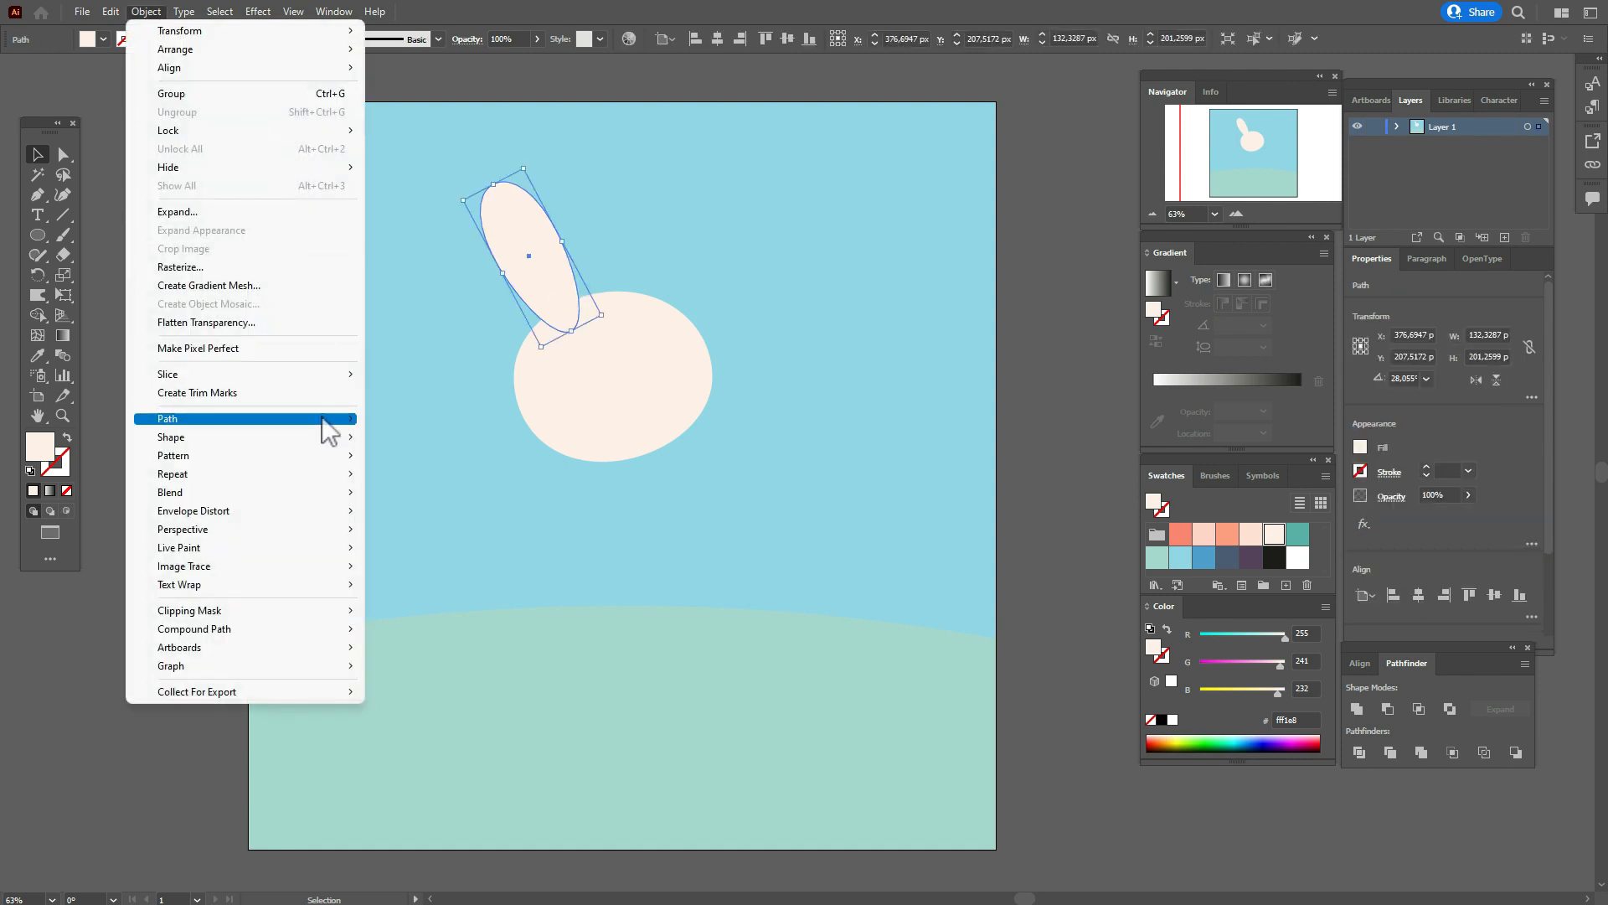
pyautogui.moveTo(324, 424)
pyautogui.click(472, 480)
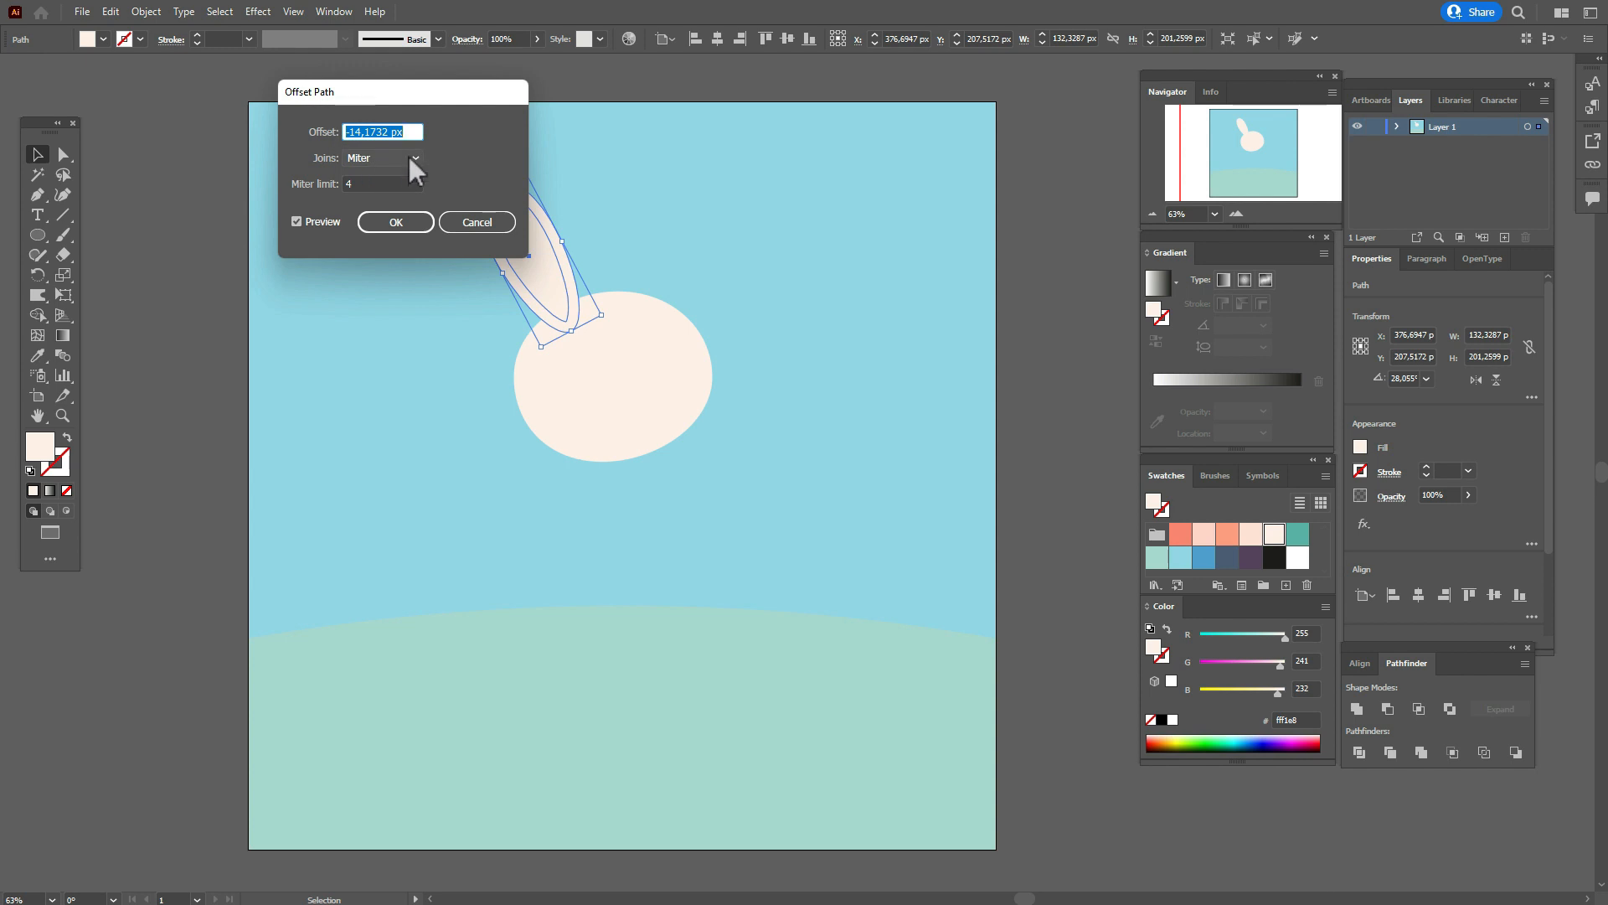
pyautogui.write('-14')
pyautogui.click(399, 222)
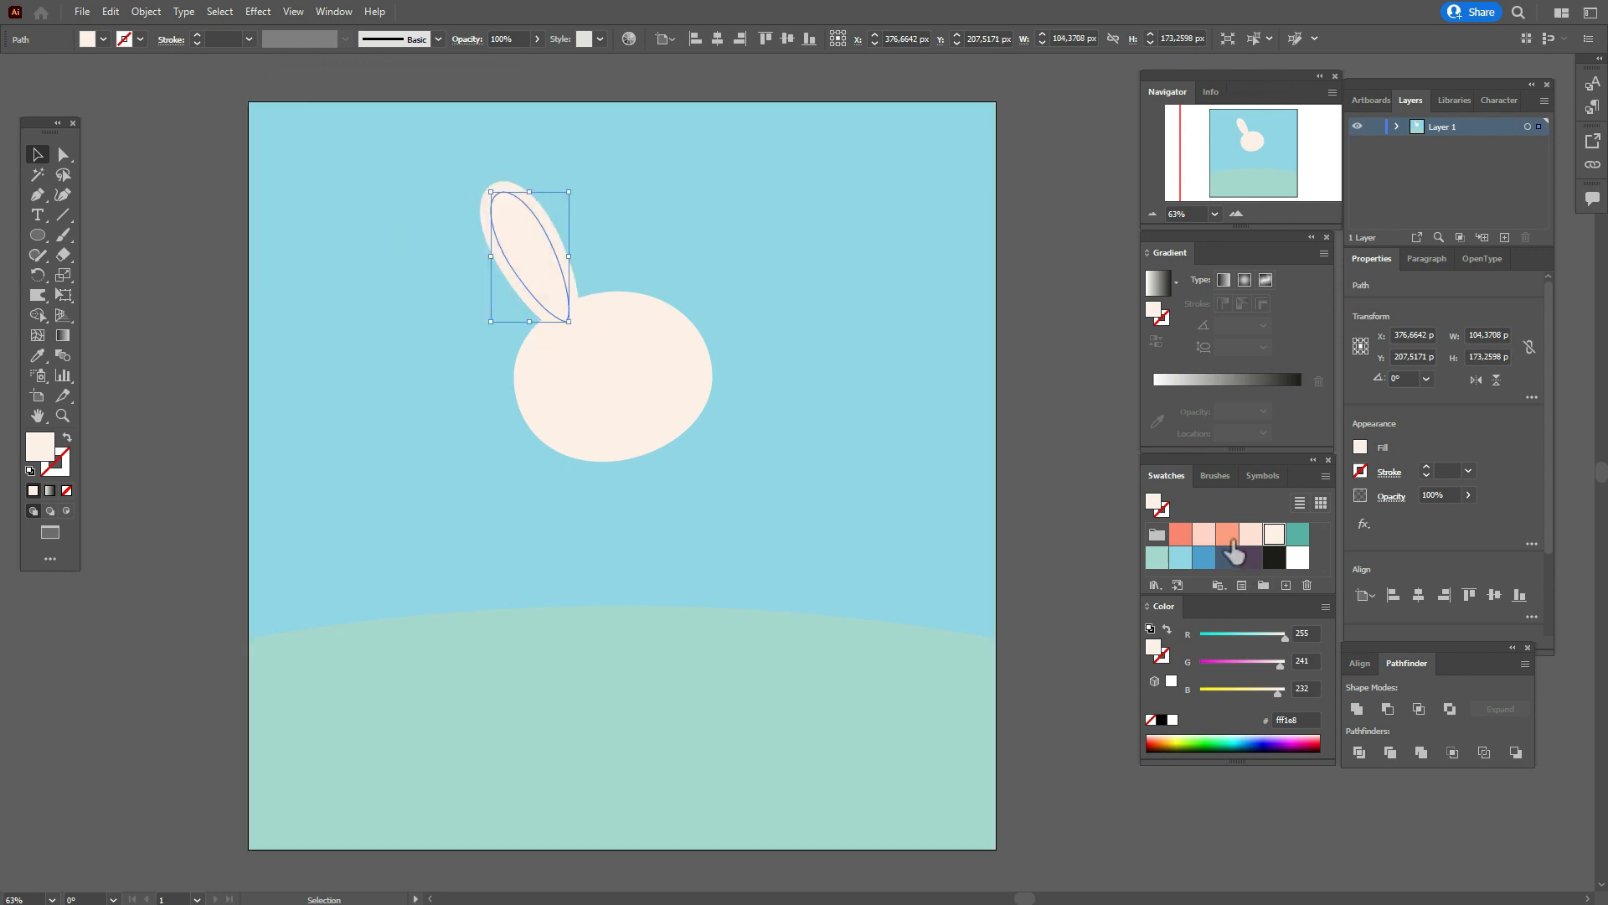
# Fill the inner ear shape with the salmon swatch (fe9d7f) and bring the head to the front of the ear.
pyautogui.click(1228, 534)
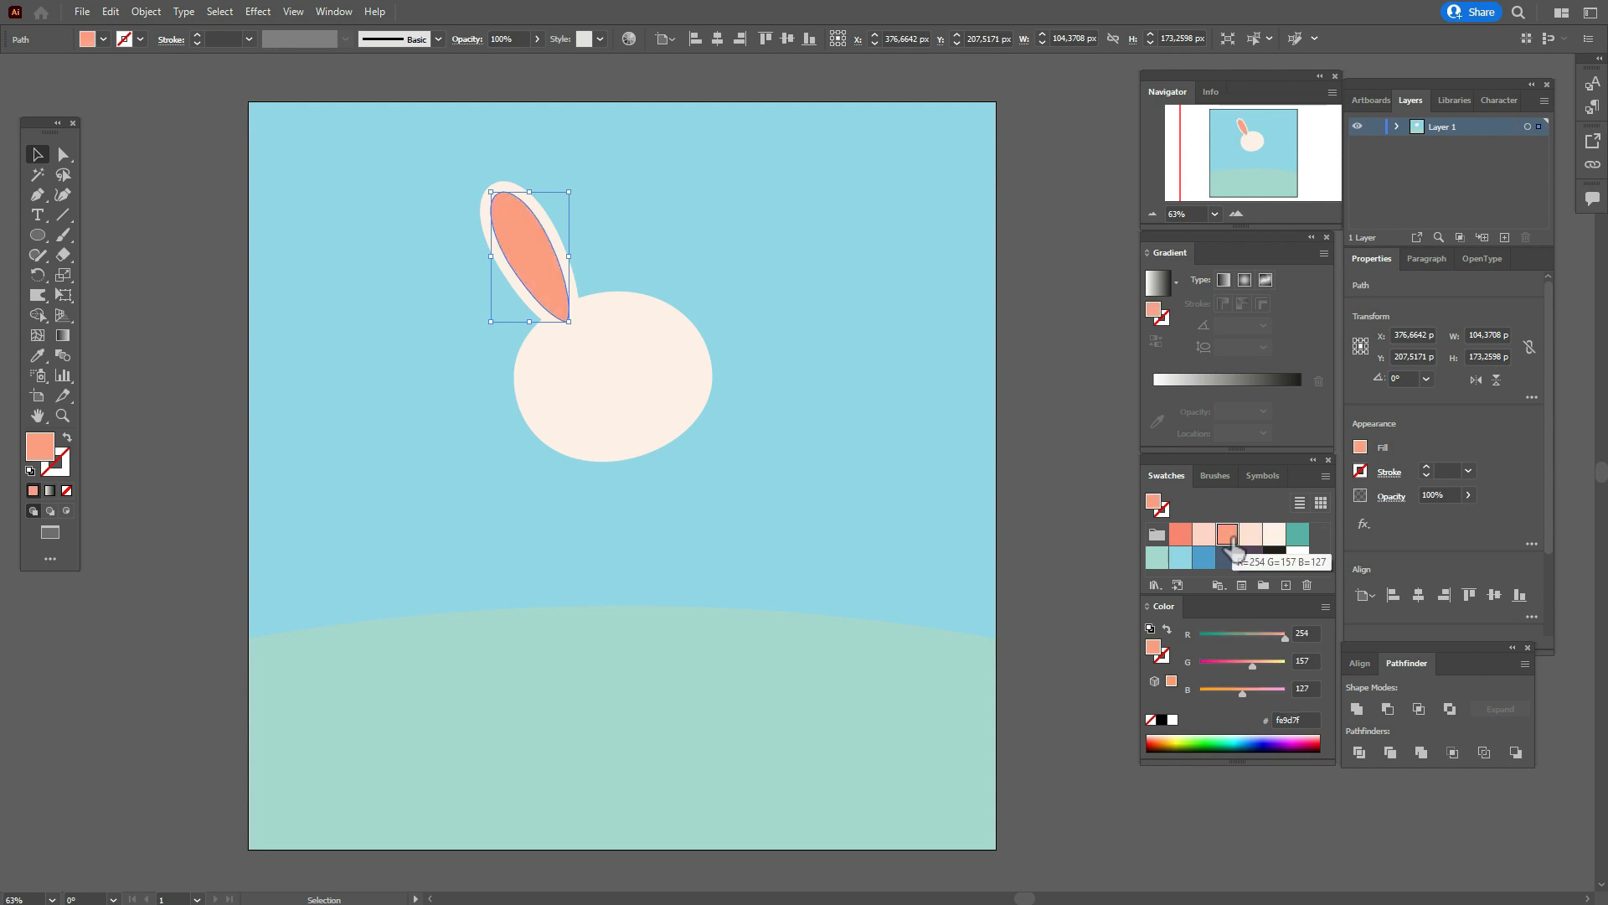
pyautogui.click(1042, 481)
pyautogui.click(638, 394)
pyautogui.rightClick(641, 399)
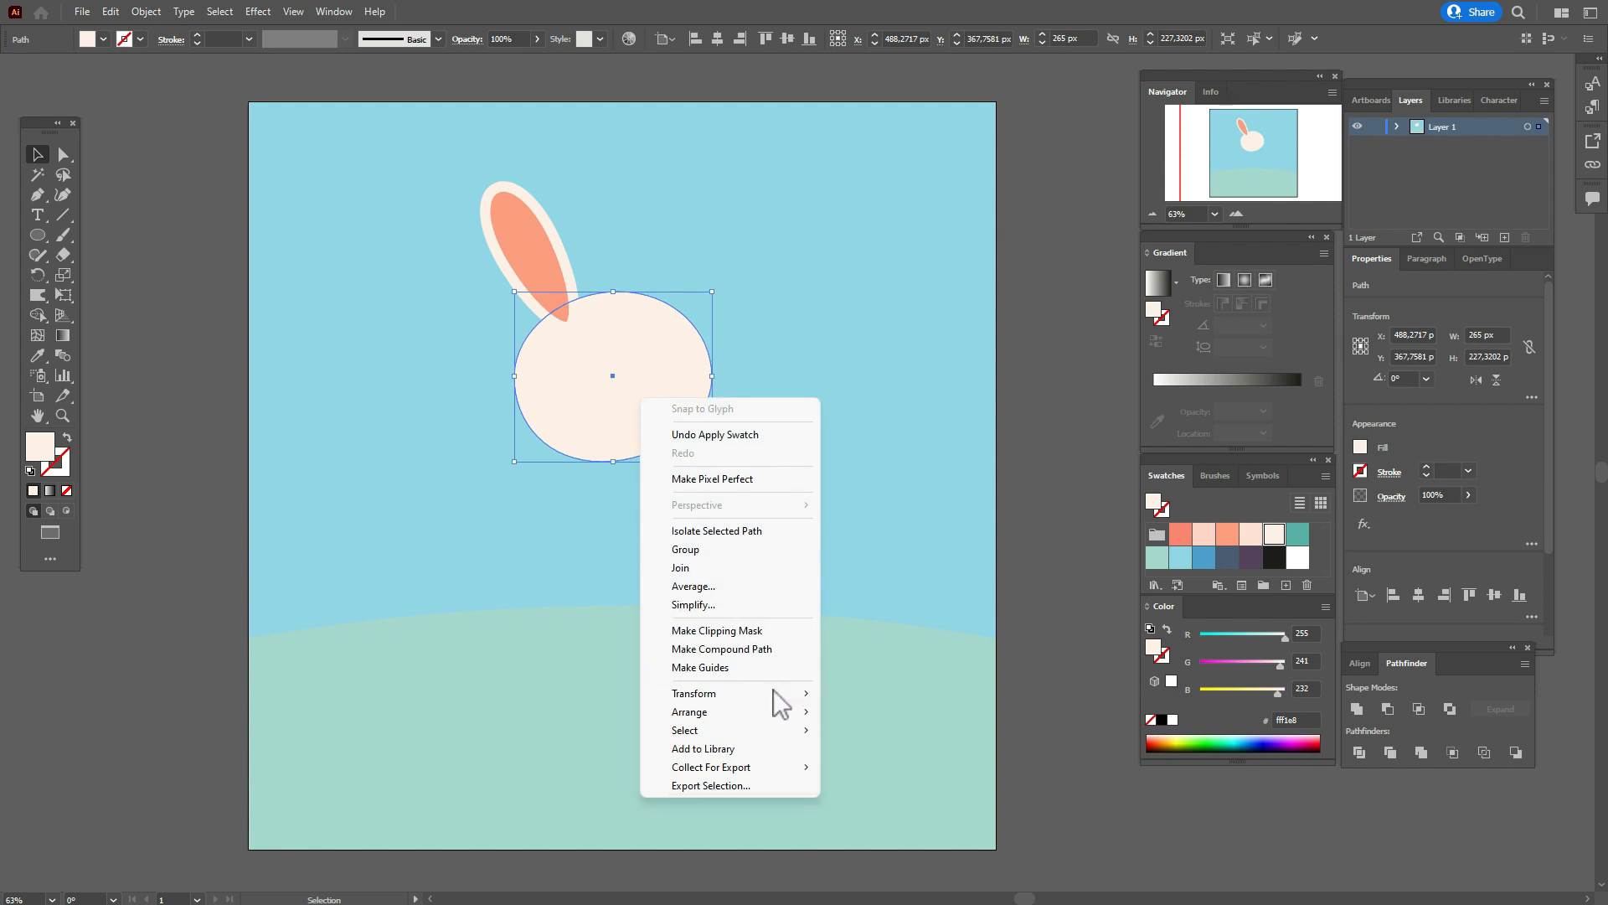
pyautogui.moveTo(781, 711)
pyautogui.click(904, 712)
pyautogui.click(1035, 508)
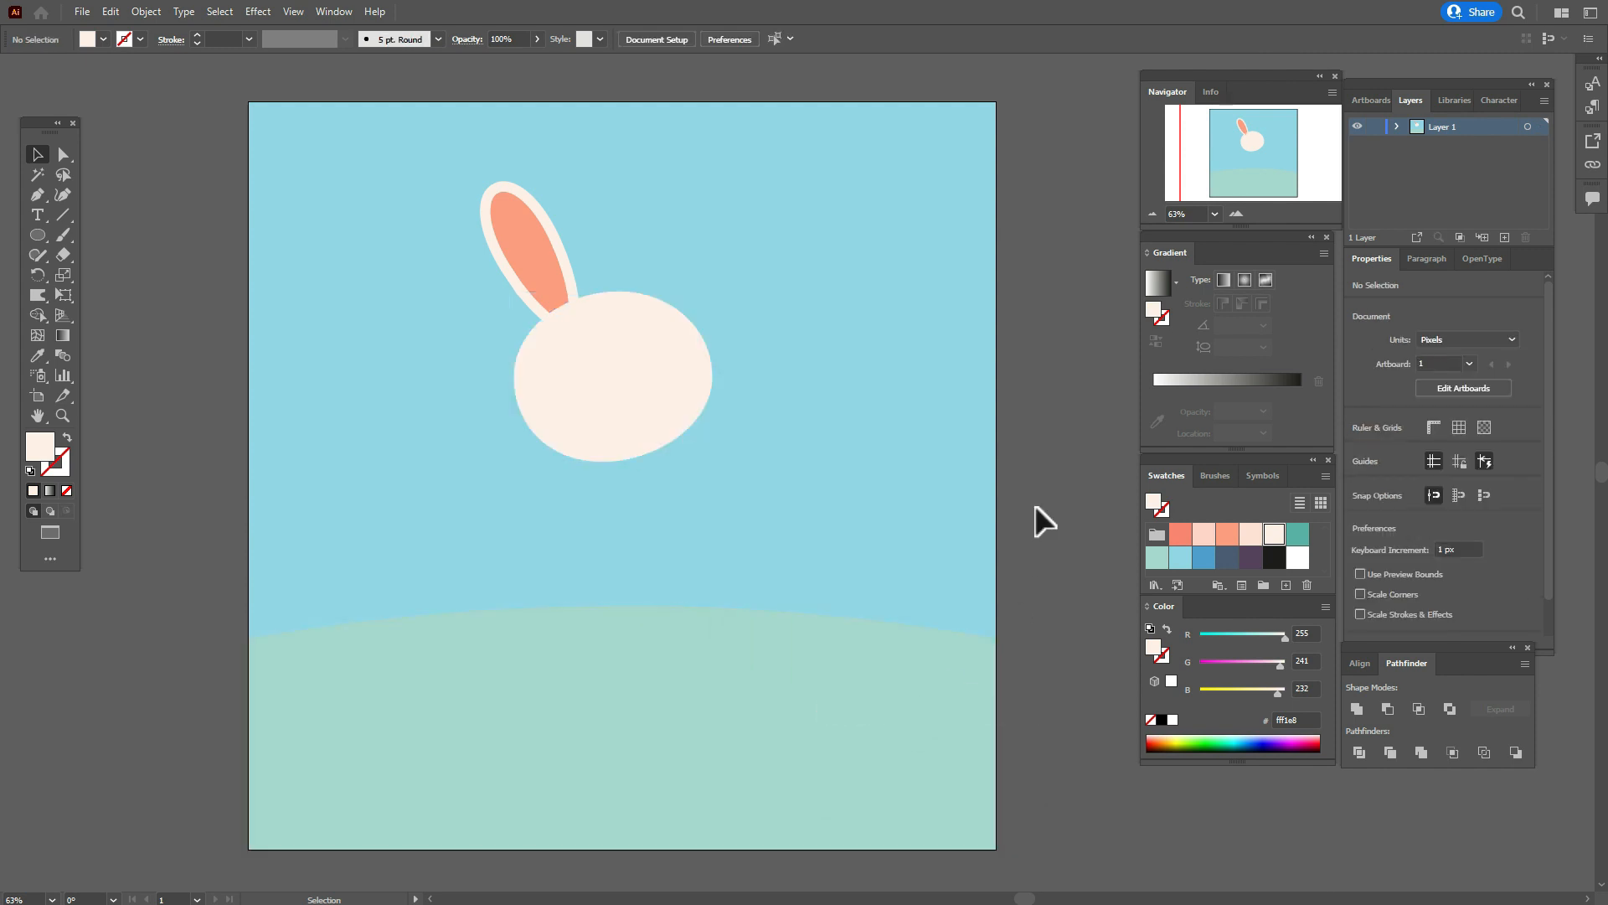
# Reflect a copy of the whole ear across the vertical axis and place it on the head's upper right edge.
pyautogui.click(530, 234)
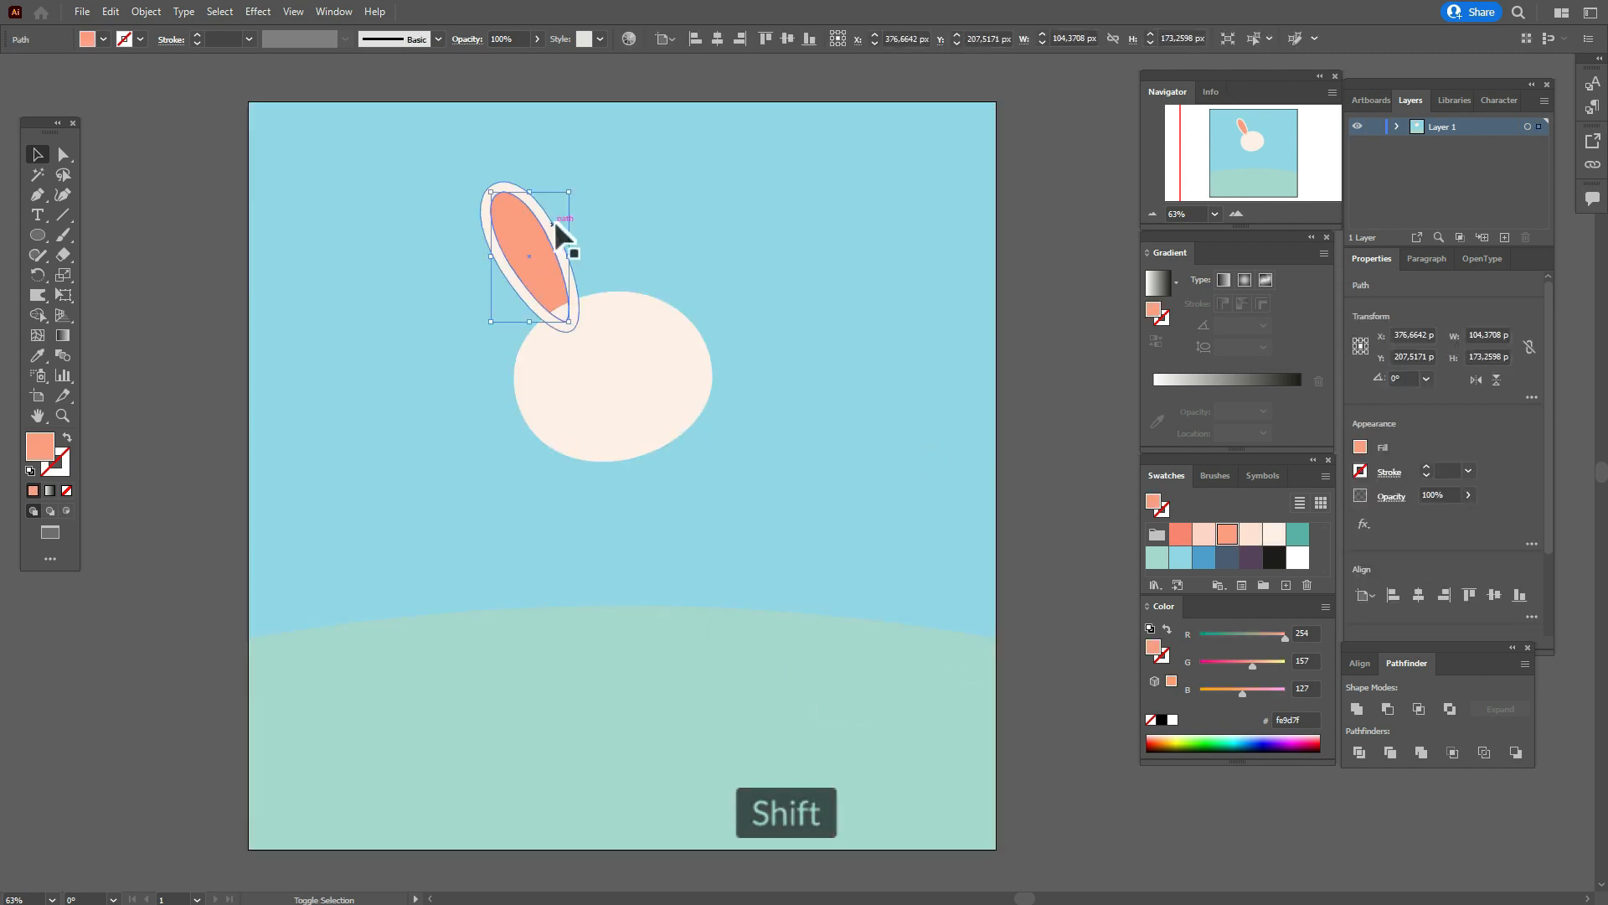
pyautogui.keyDown('shift'); pyautogui.click(552, 236); pyautogui.keyUp('shift')
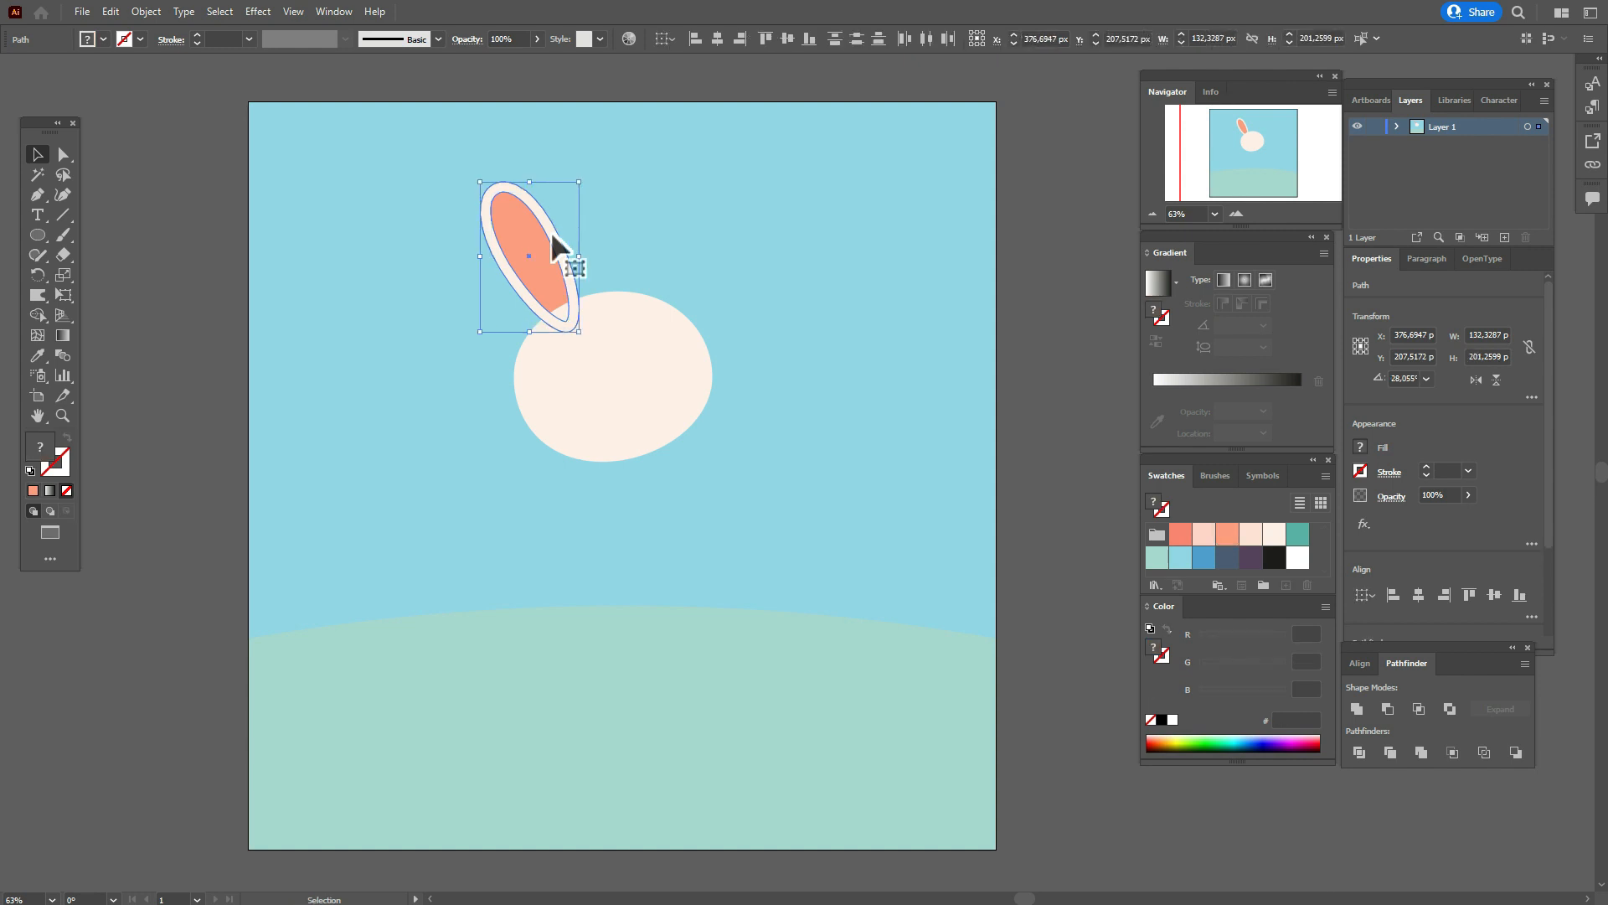
pyautogui.rightClick(552, 236)
pyautogui.moveTo(709, 495)
pyautogui.click(851, 545)
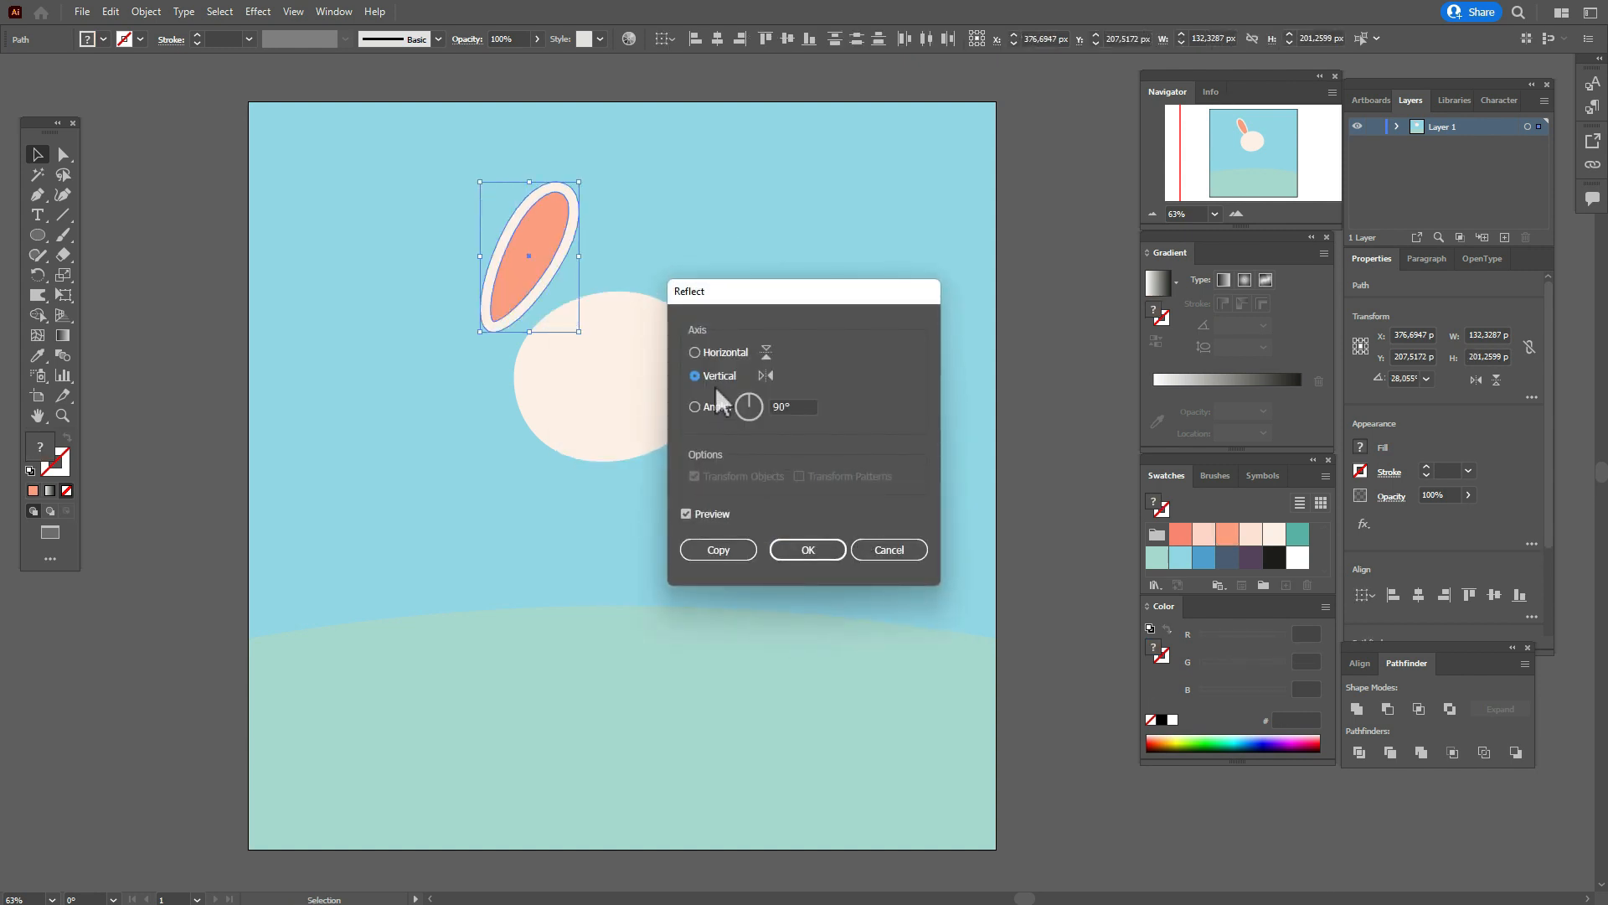
pyautogui.click(727, 550)
pyautogui.moveTo(510, 277); pyautogui.dragTo(656, 270)
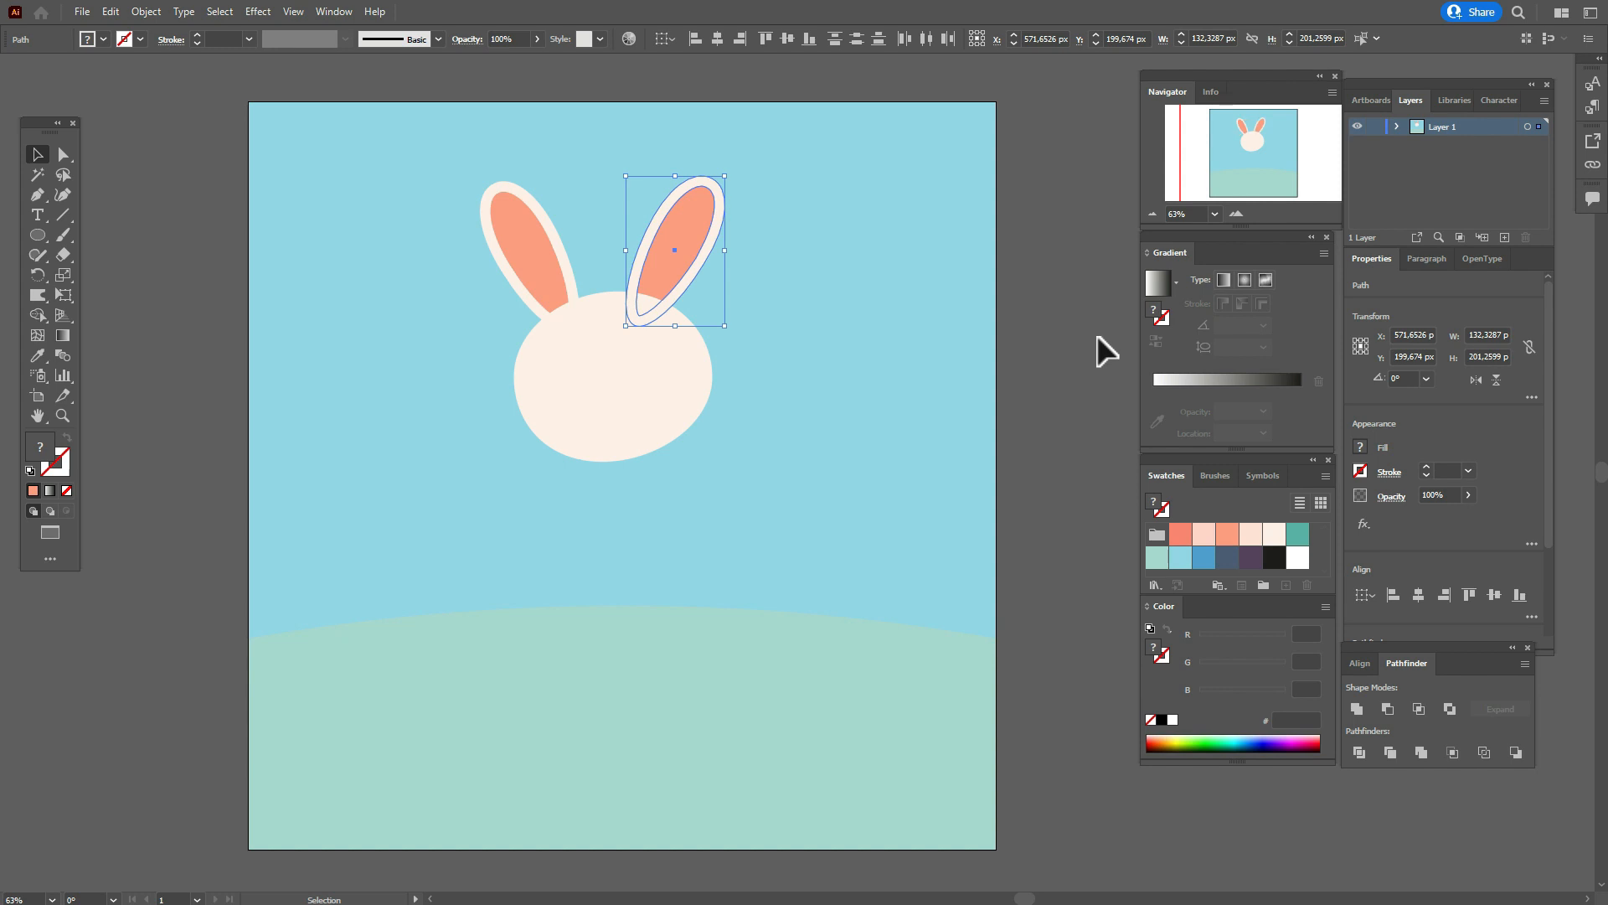
# Move the left ear inward and upward on the head and rotate it slightly more upright.
pyautogui.click(556, 277)
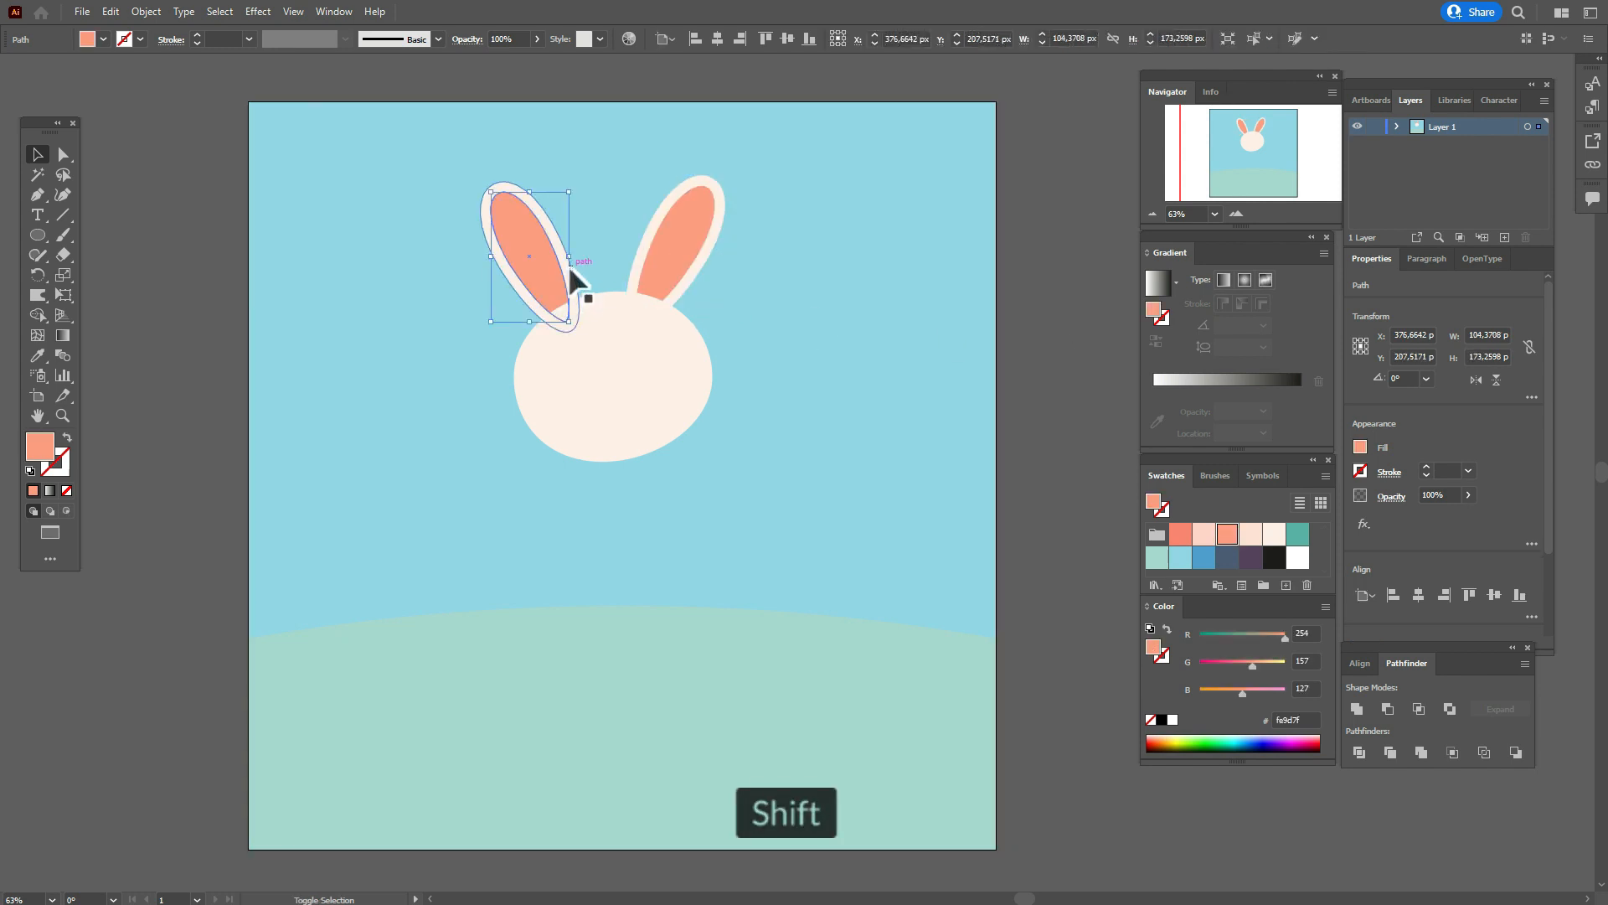
pyautogui.keyDown('shift'); pyautogui.click(557, 263); pyautogui.keyUp('shift')
pyautogui.moveTo(557, 262); pyautogui.dragTo(575, 248)
pyautogui.moveTo(609, 163); pyautogui.dragTo(621, 175)
# Rotate the right ear slightly more upright and move it inward, closer to the left ear.
pyautogui.click(706, 210)
pyautogui.keyDown('shift'); pyautogui.click(720, 205); pyautogui.keyUp('shift')
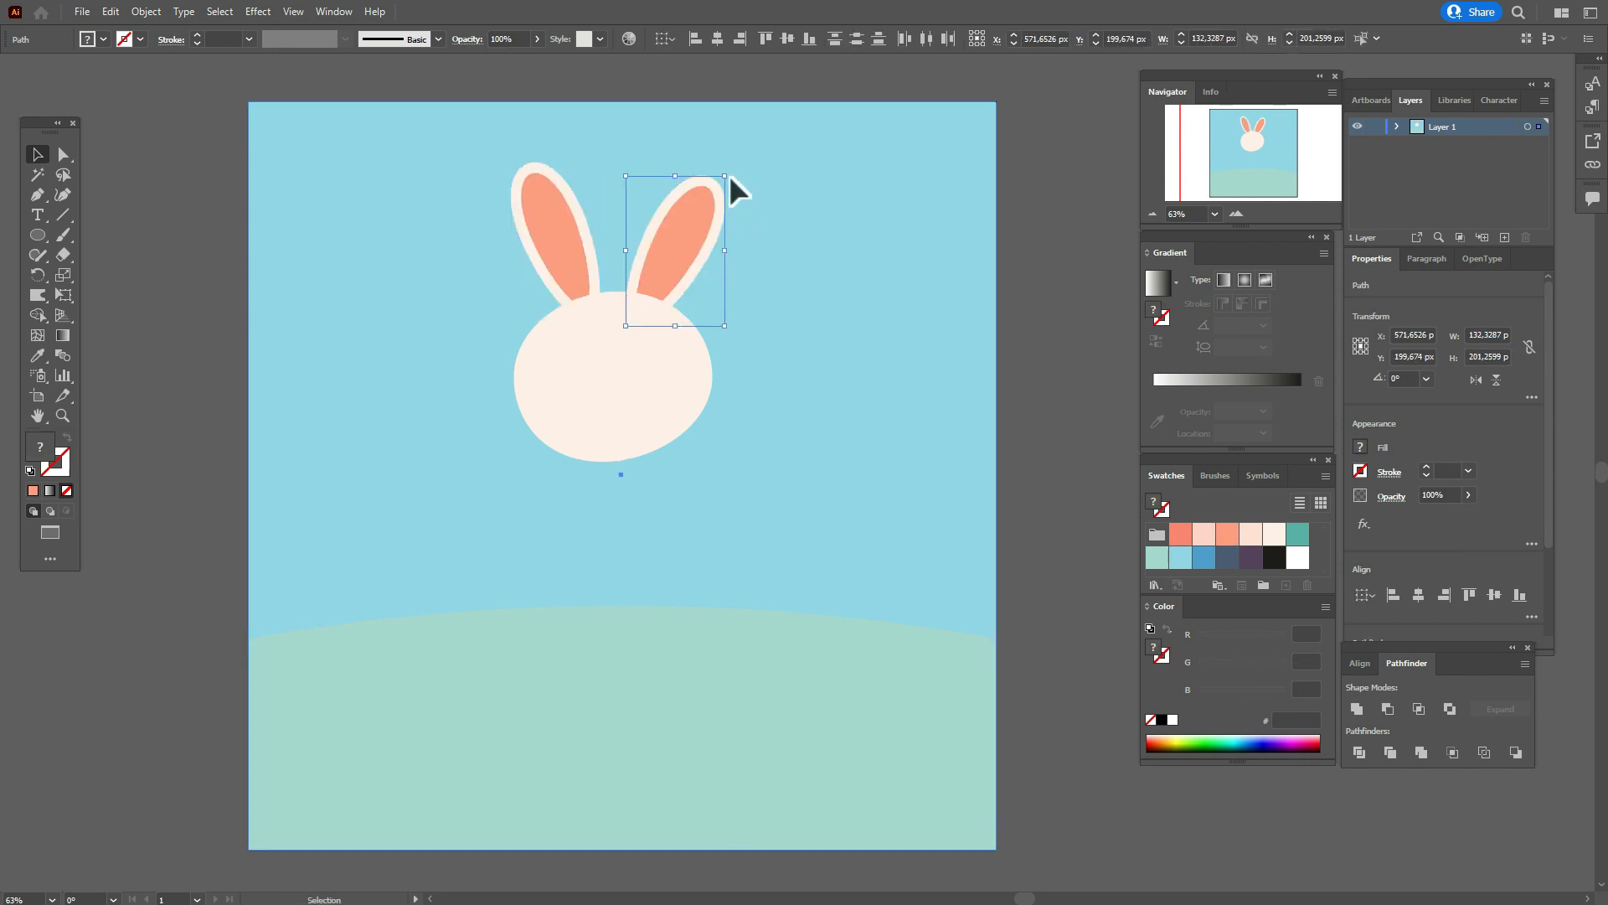
pyautogui.moveTo(737, 162); pyautogui.dragTo(732, 165)
pyautogui.moveTo(682, 220); pyautogui.dragTo(672, 210)
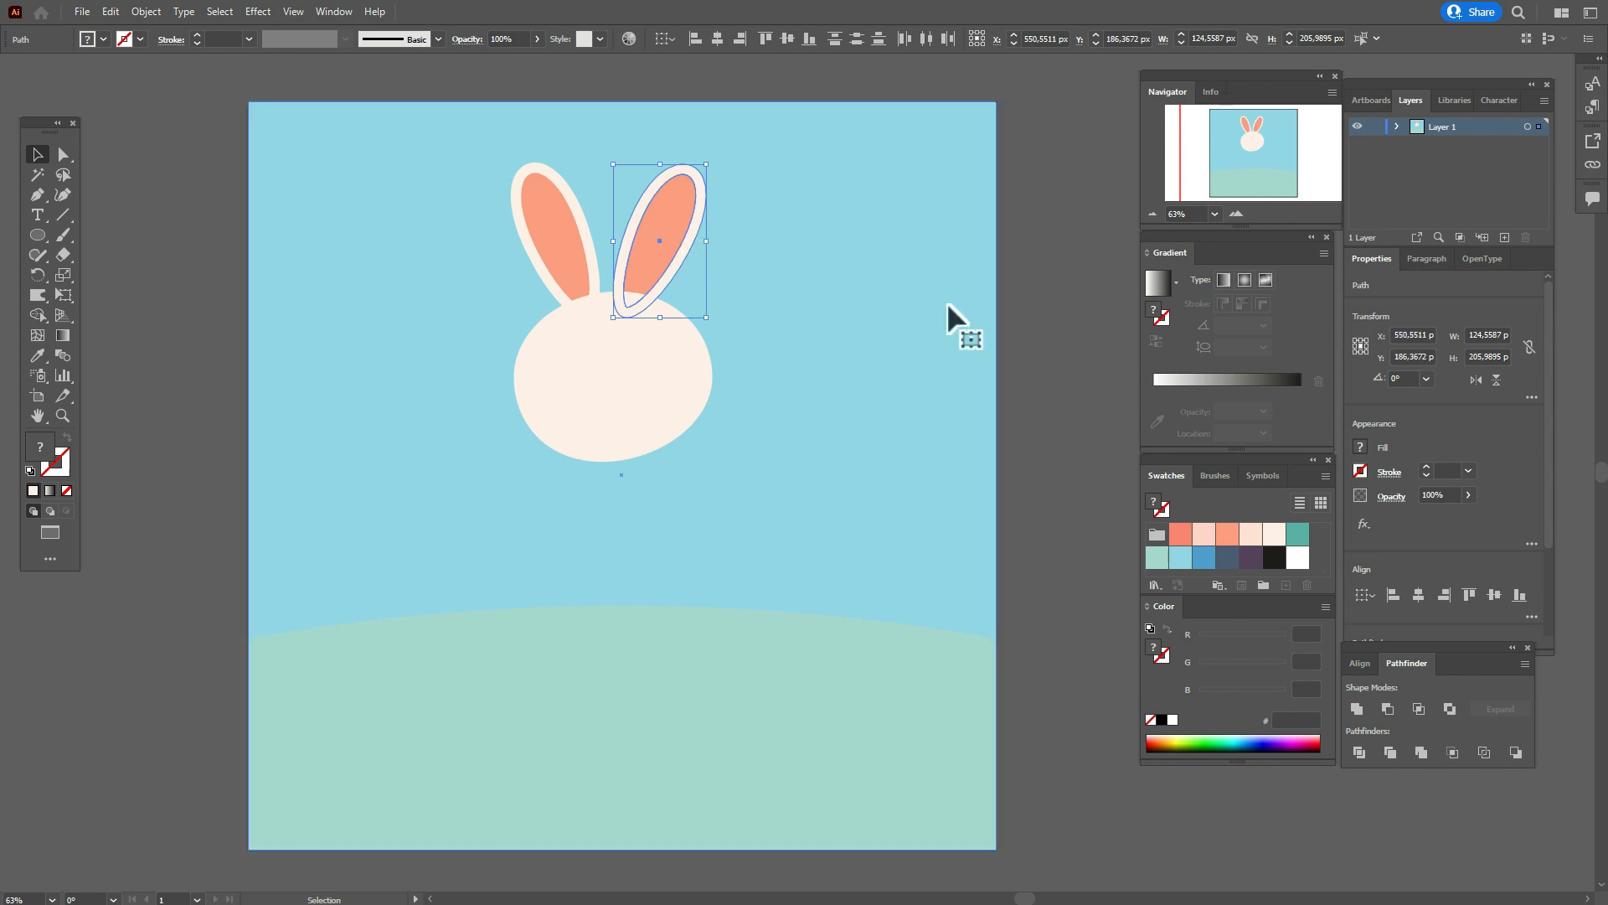
pyautogui.click(1019, 309)
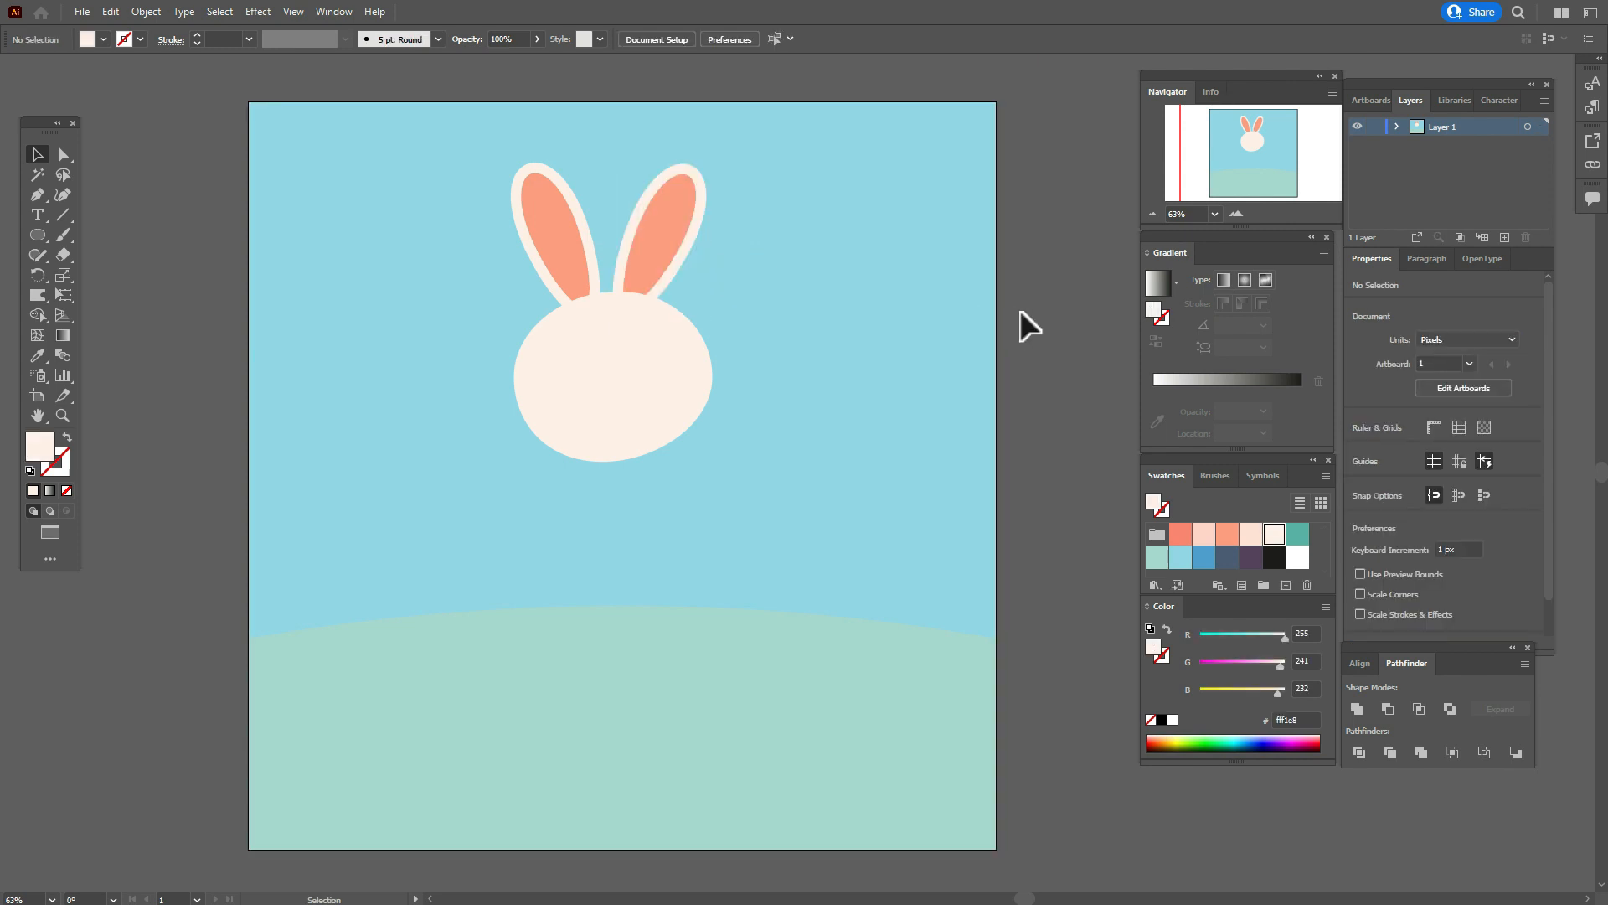
# Delete the salmon inner shape of the right ear.
pyautogui.click(701, 226)
pyautogui.press('ctrl')
pyautogui.click(675, 235)
pyautogui.press('Delete')
# Duplicate the right ear's outer shape and lay the copy diagonally across its upper half as a folded tip, sloping down to the right.
pyautogui.click(673, 237)
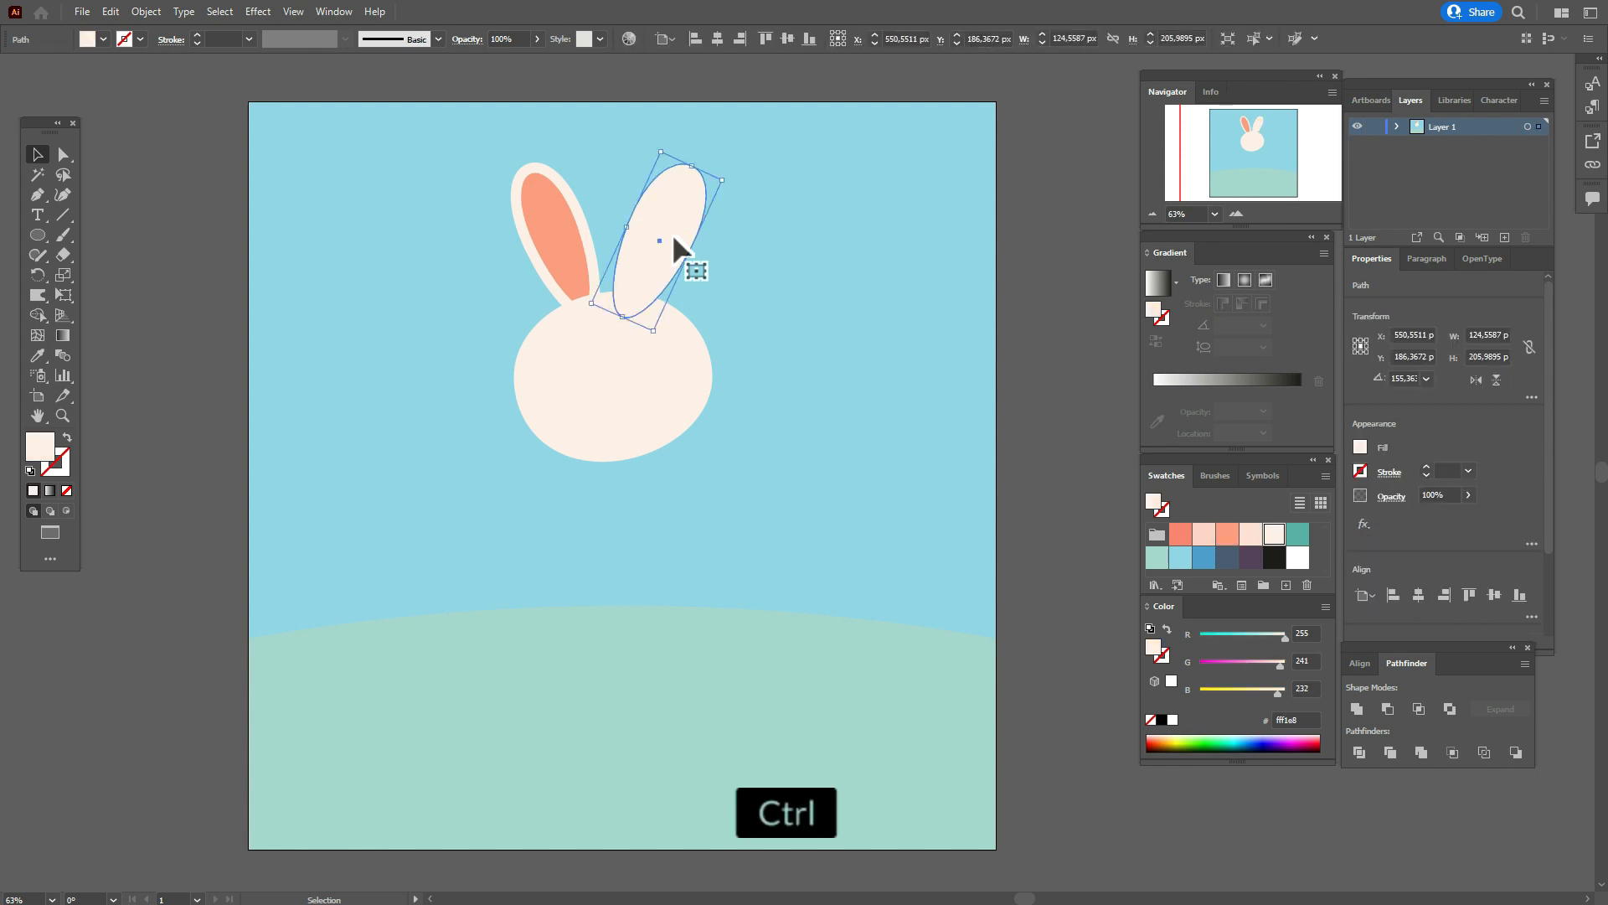
pyautogui.hotkey('ctrl', 'c')
pyautogui.hotkey('ctrl', 'v')
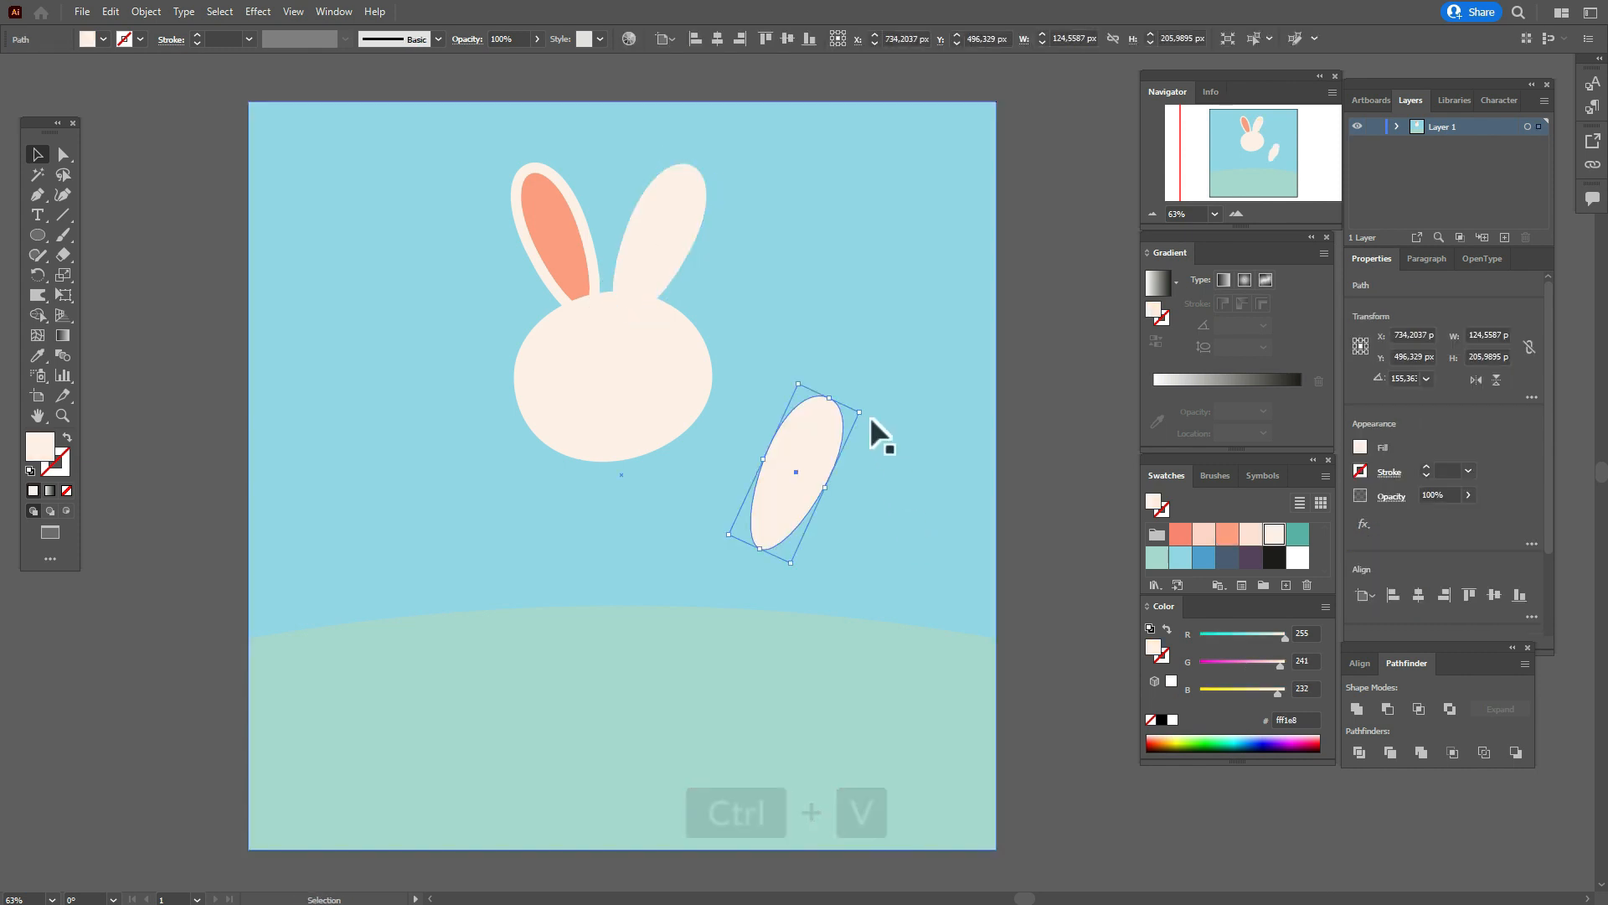
pyautogui.moveTo(868, 412); pyautogui.dragTo(725, 251)
# Remove the protruding ends beyond the fold of the two overlapping right ear shapes with Shape Builder.
pyautogui.keyDown('shift'); pyautogui.click(696, 170); pyautogui.keyUp('shift')
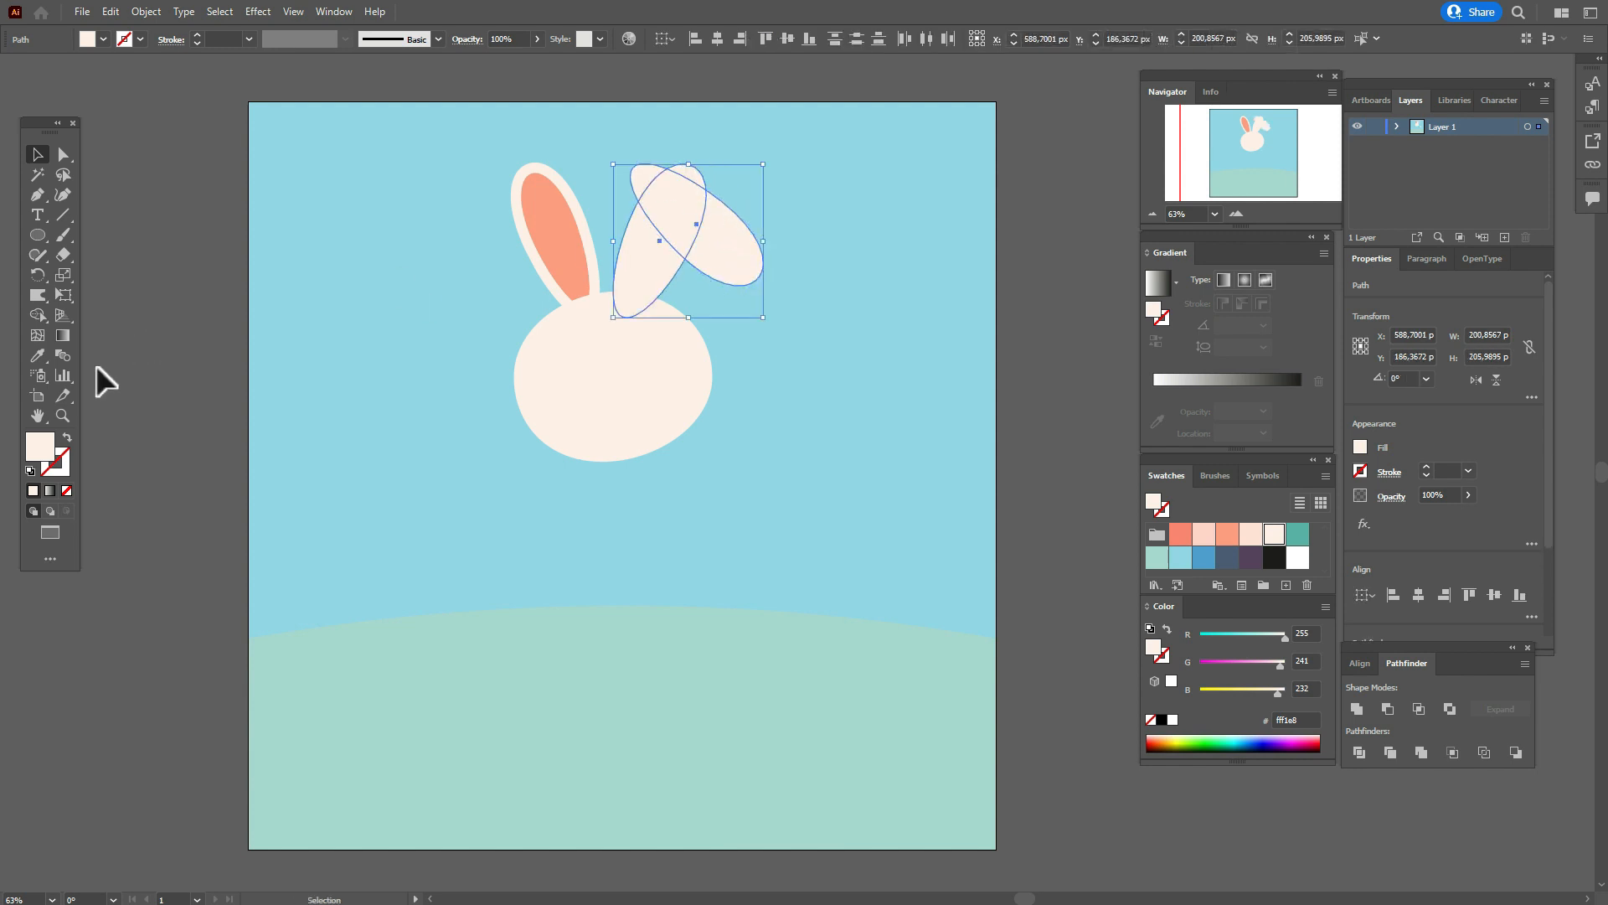
pyautogui.click(47, 322)
pyautogui.press('alt')
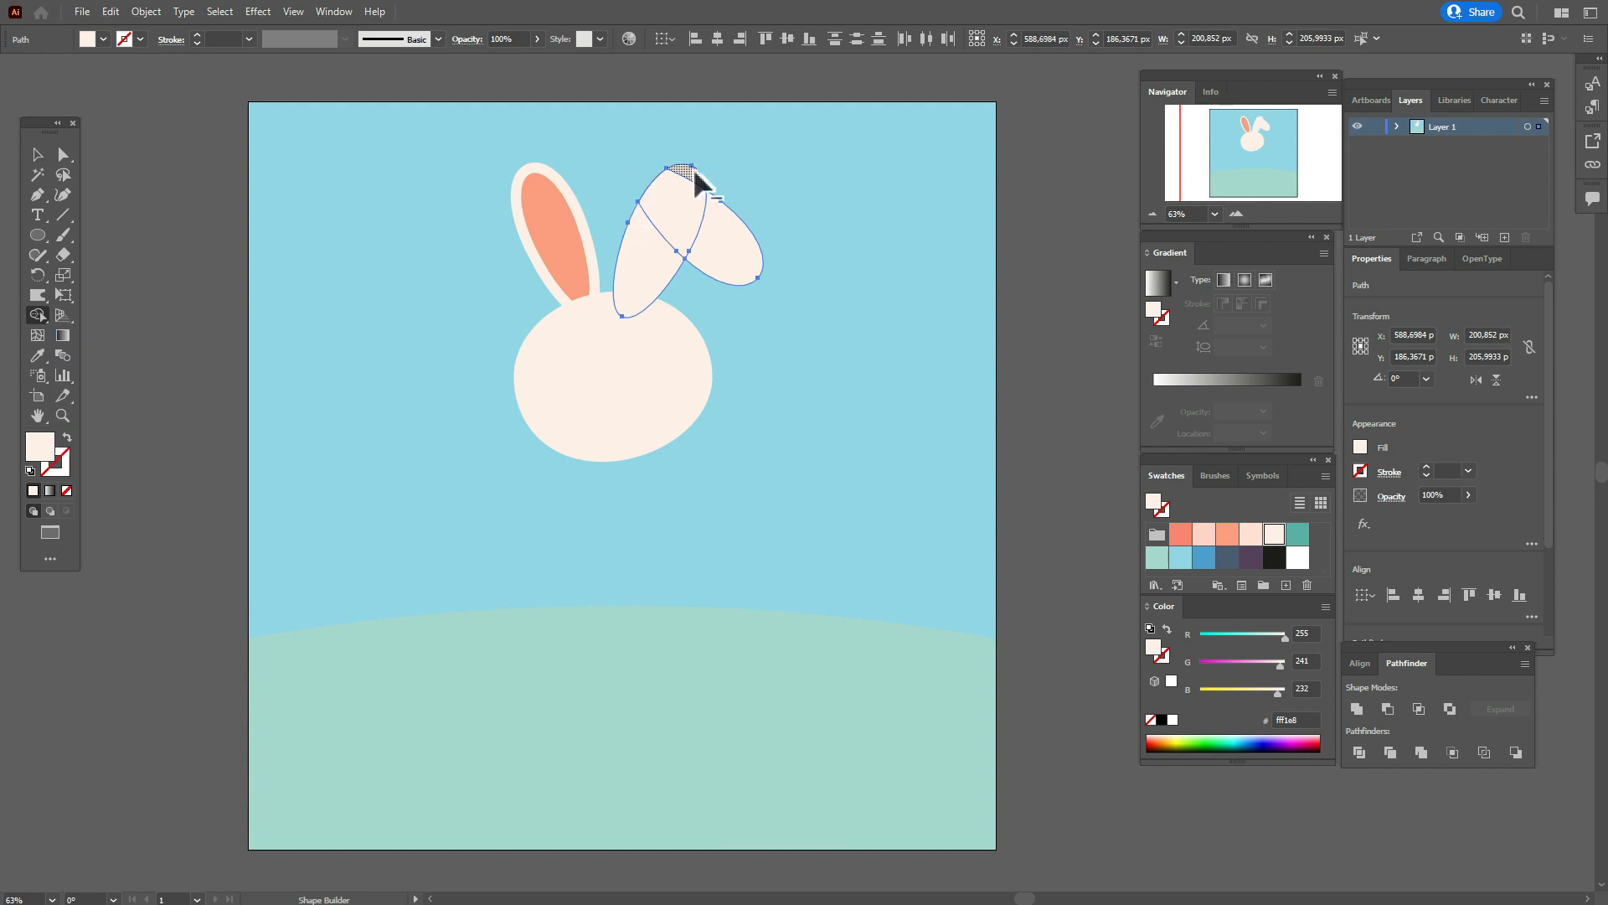
# Round the sharp top corner of the folded right ear on both overlapping shapes, with a radius of about 43 px.
pyautogui.click(66, 157)
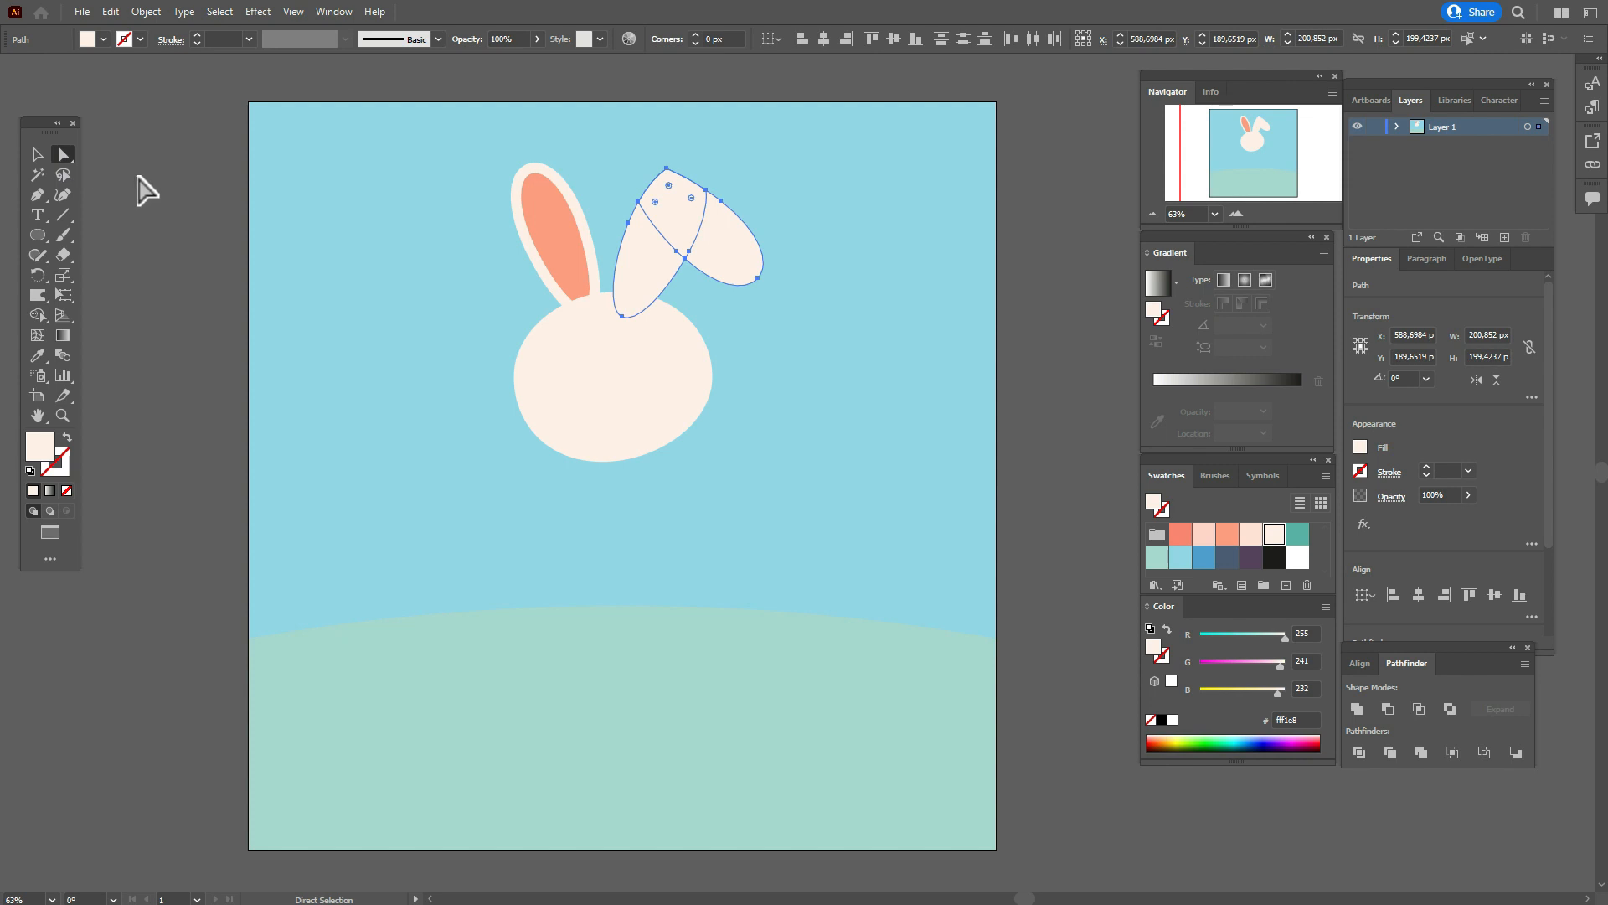
pyautogui.click(633, 191)
pyautogui.click(668, 169)
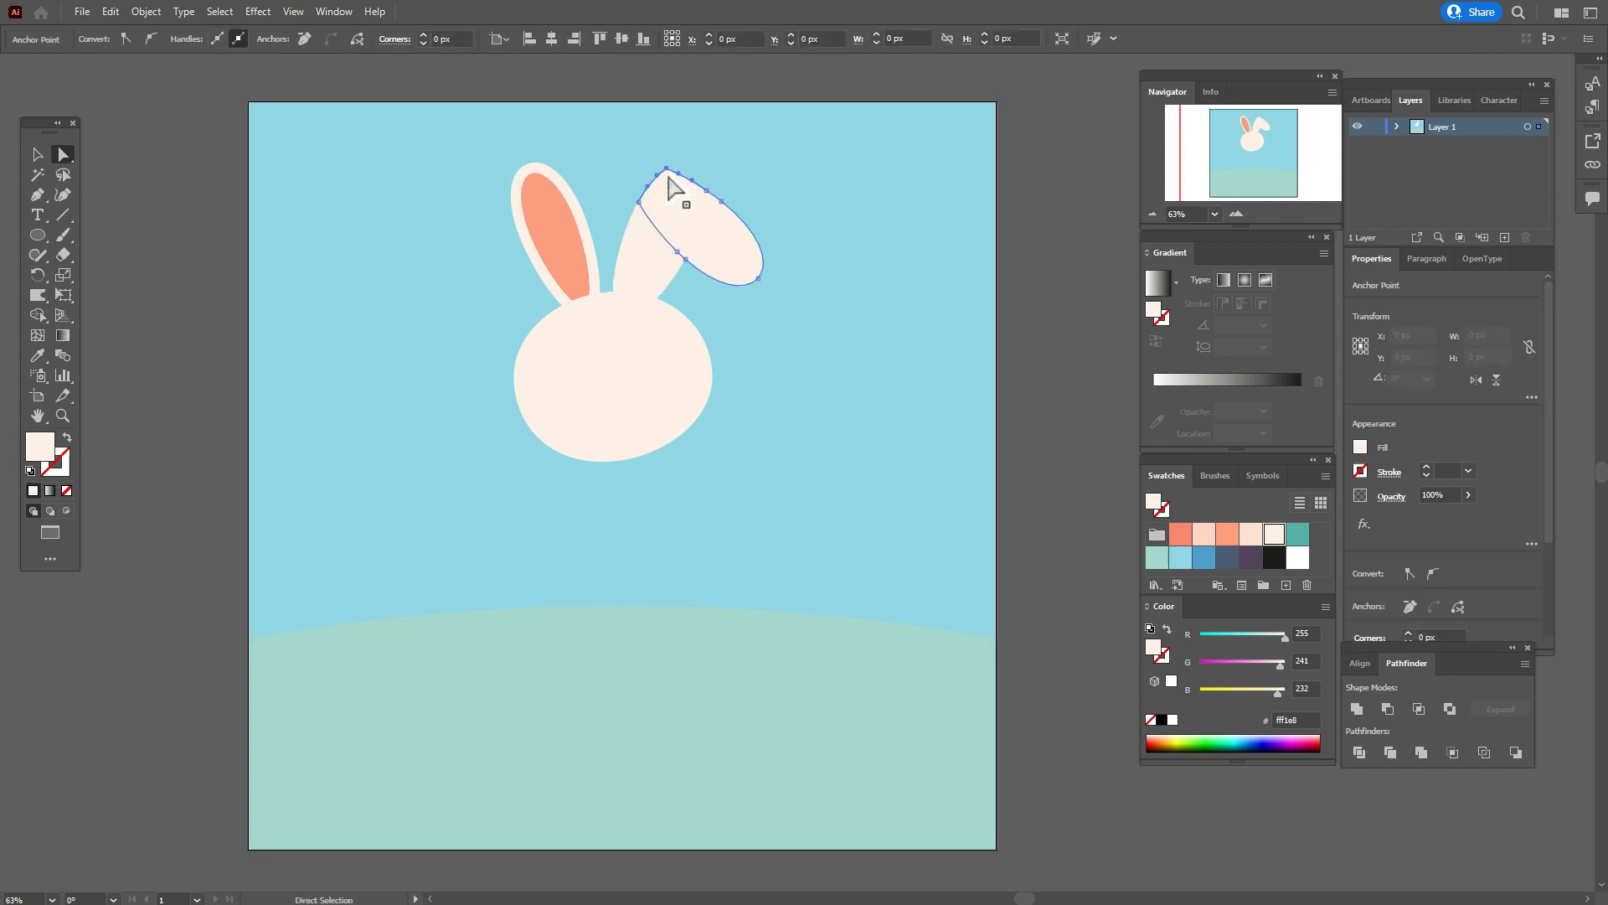
pyautogui.moveTo(671, 188); pyautogui.dragTo(670, 211)
pyautogui.click(668, 169)
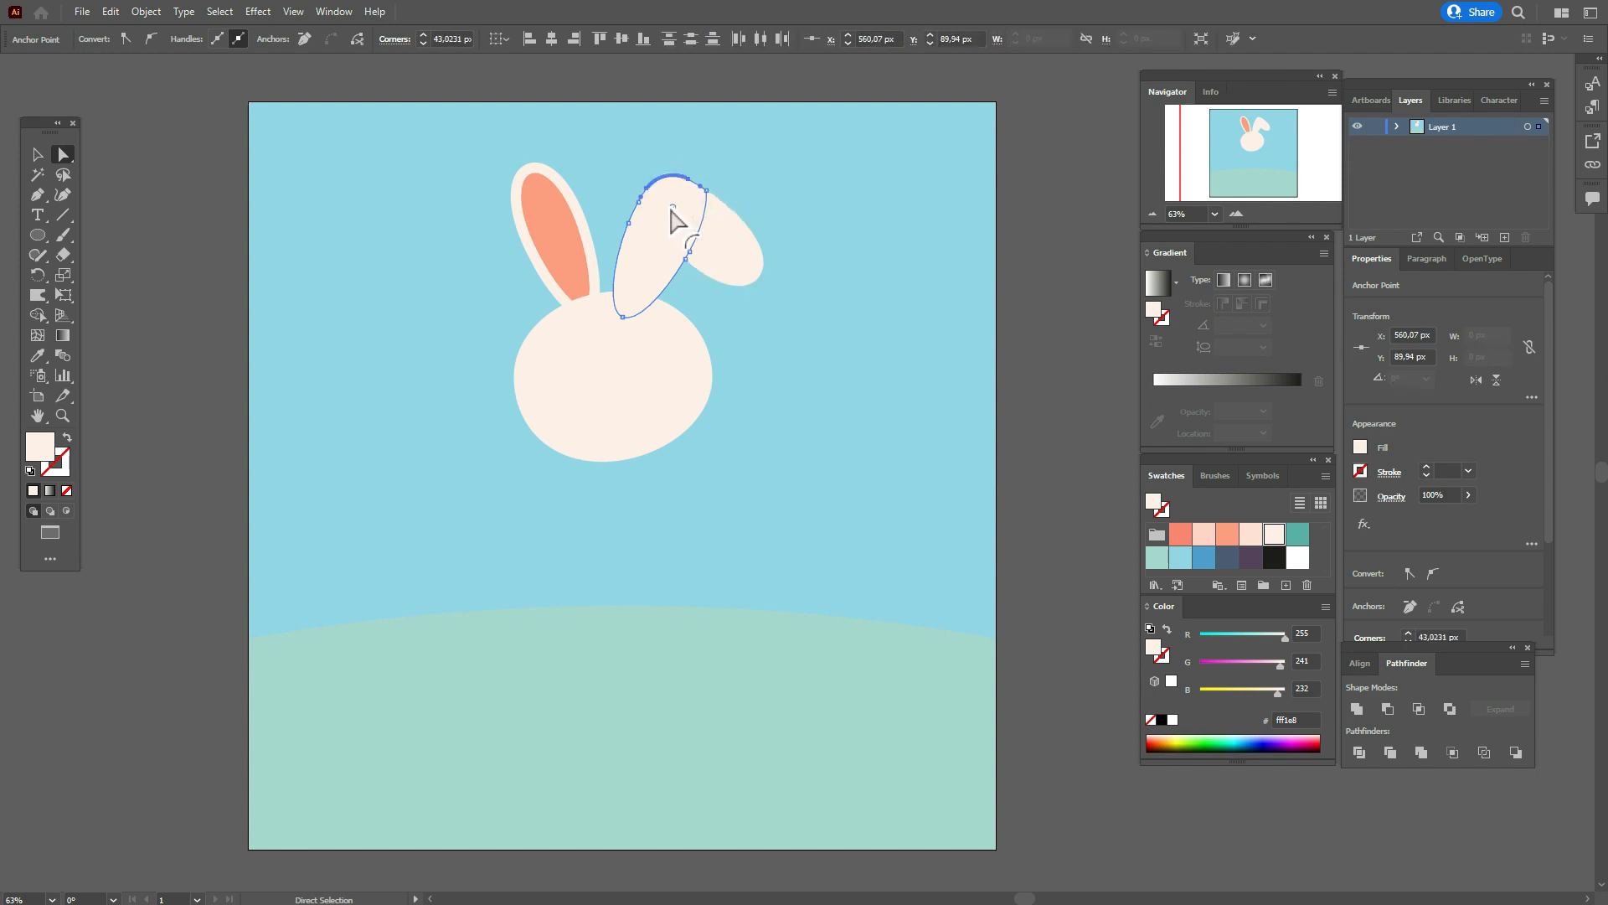
pyautogui.click(1061, 280)
# Create an inner copy of the right ear's upright part with Offset Path, using -14 px and miter joins.
pyautogui.click(37, 154)
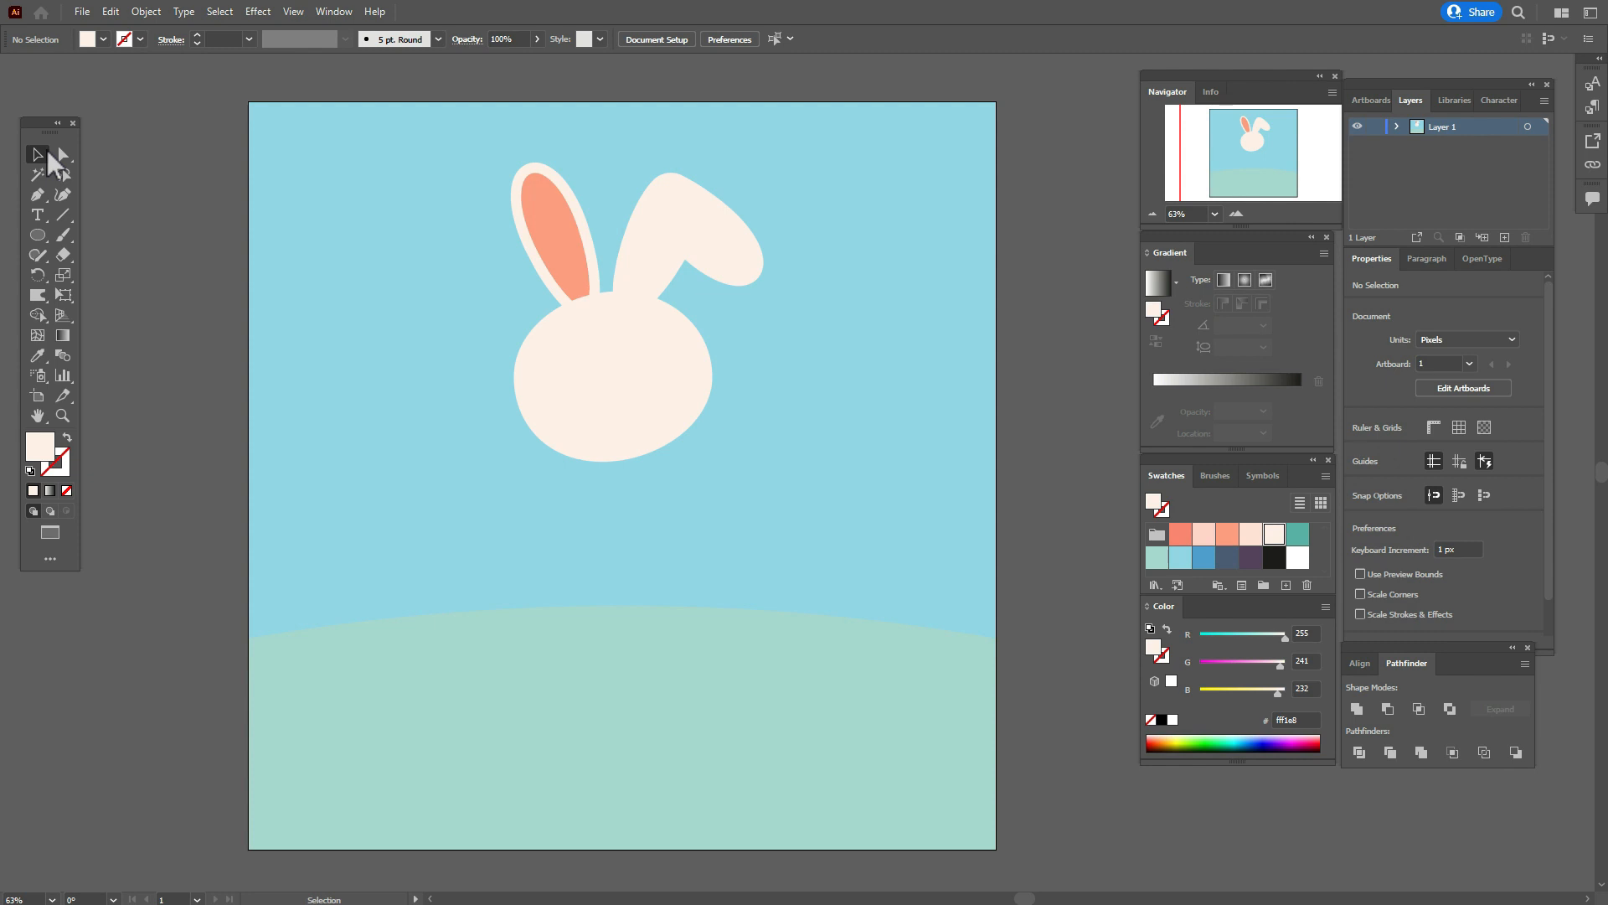
pyautogui.click(655, 270)
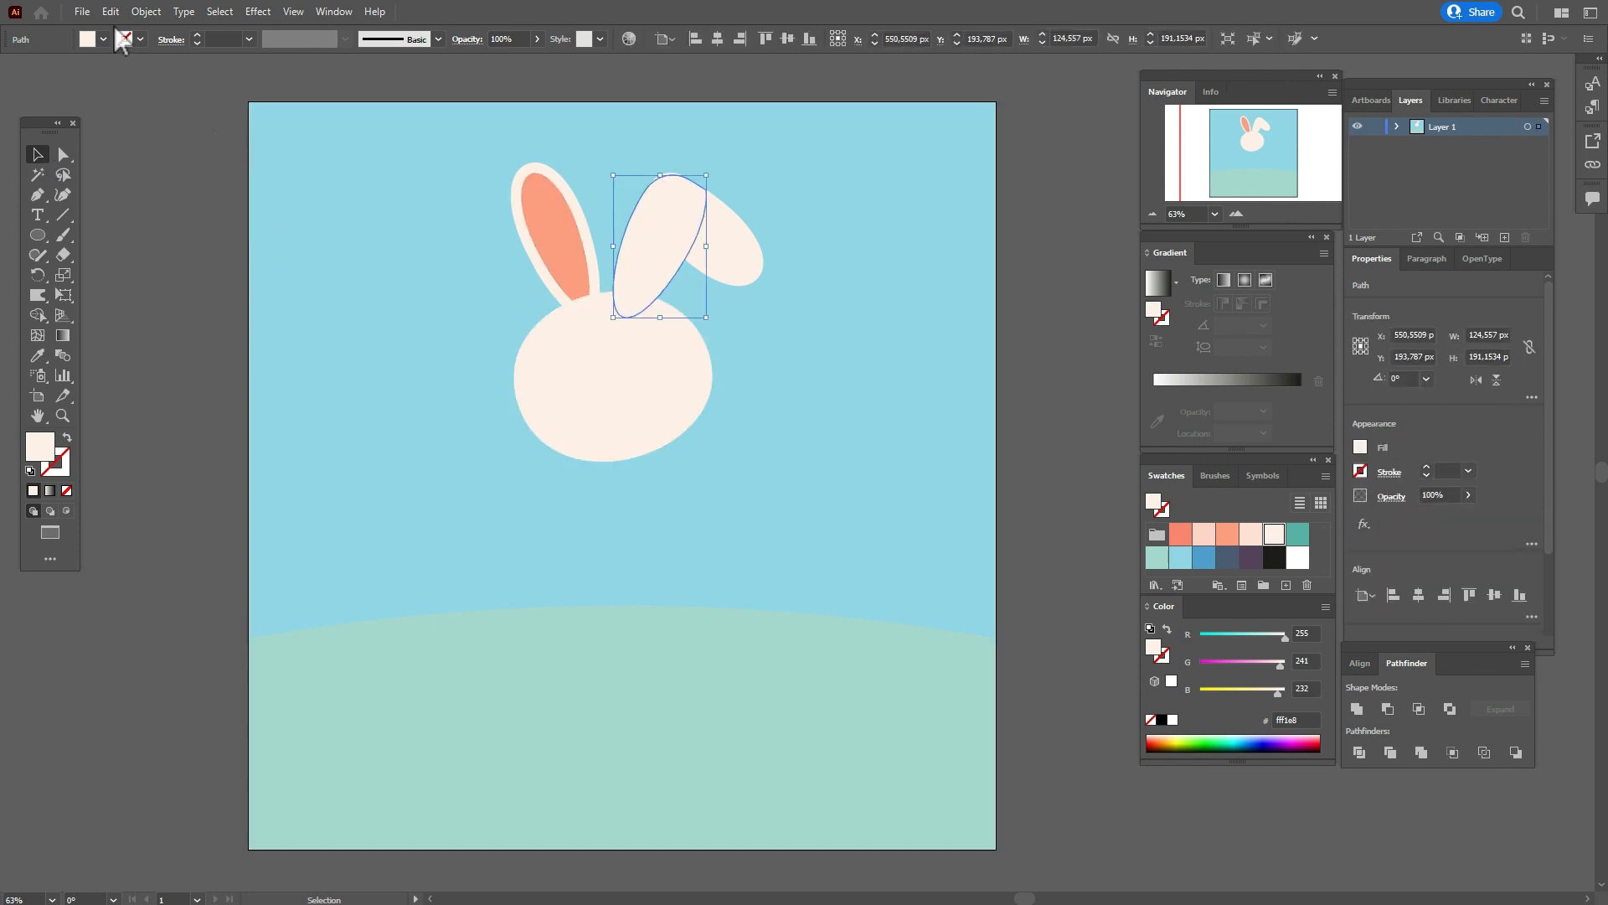
pyautogui.click(146, 17)
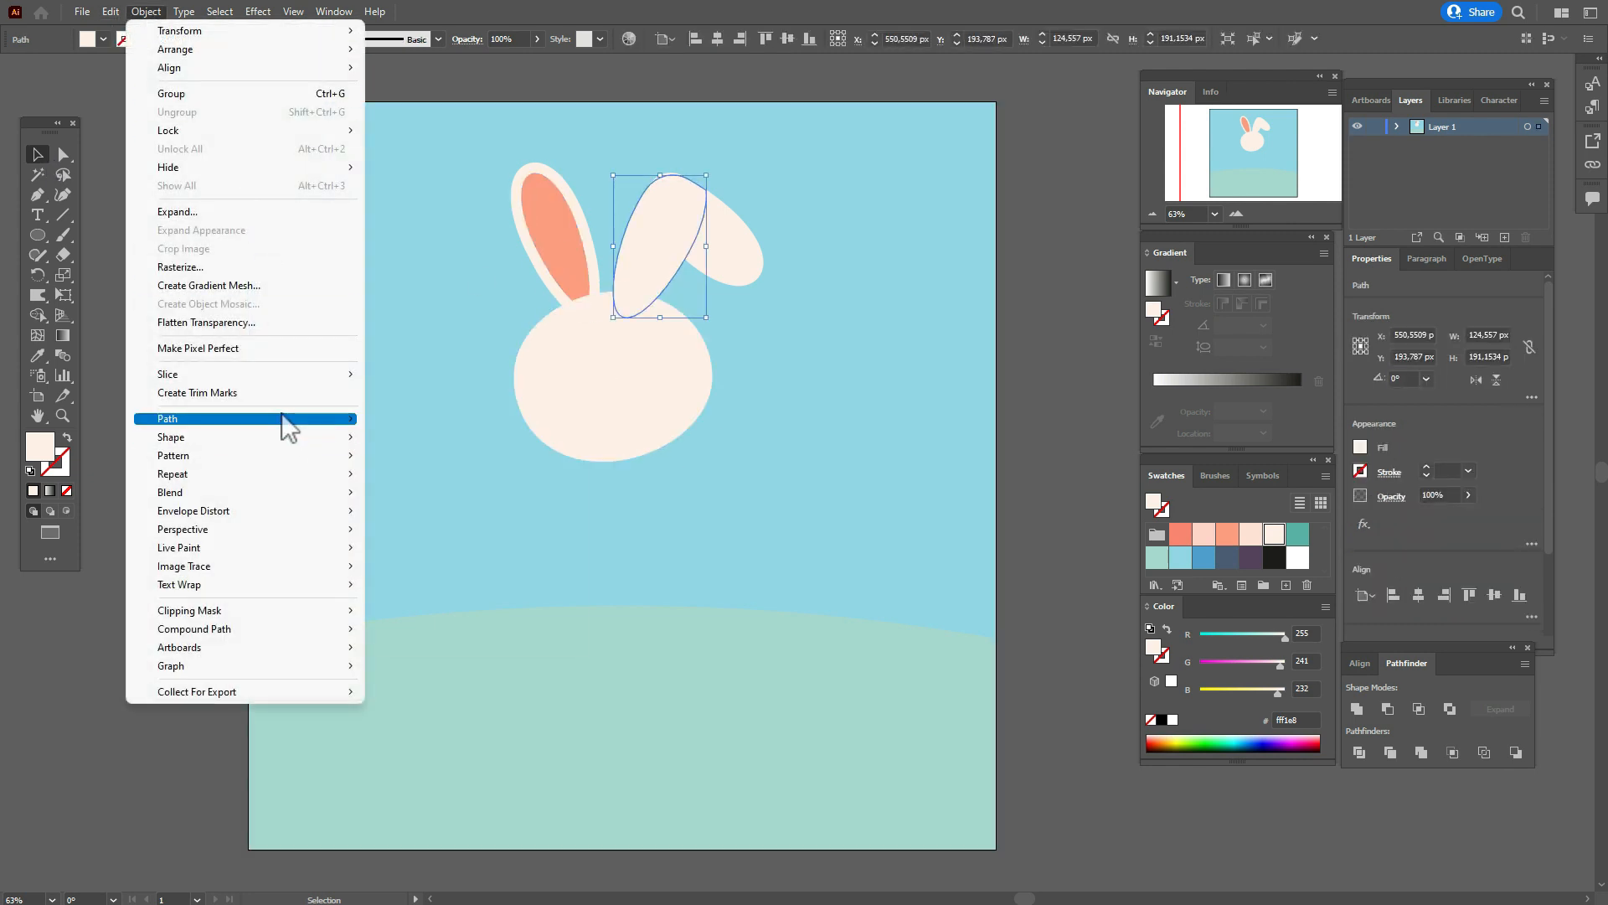
pyautogui.moveTo(289, 418)
pyautogui.click(441, 482)
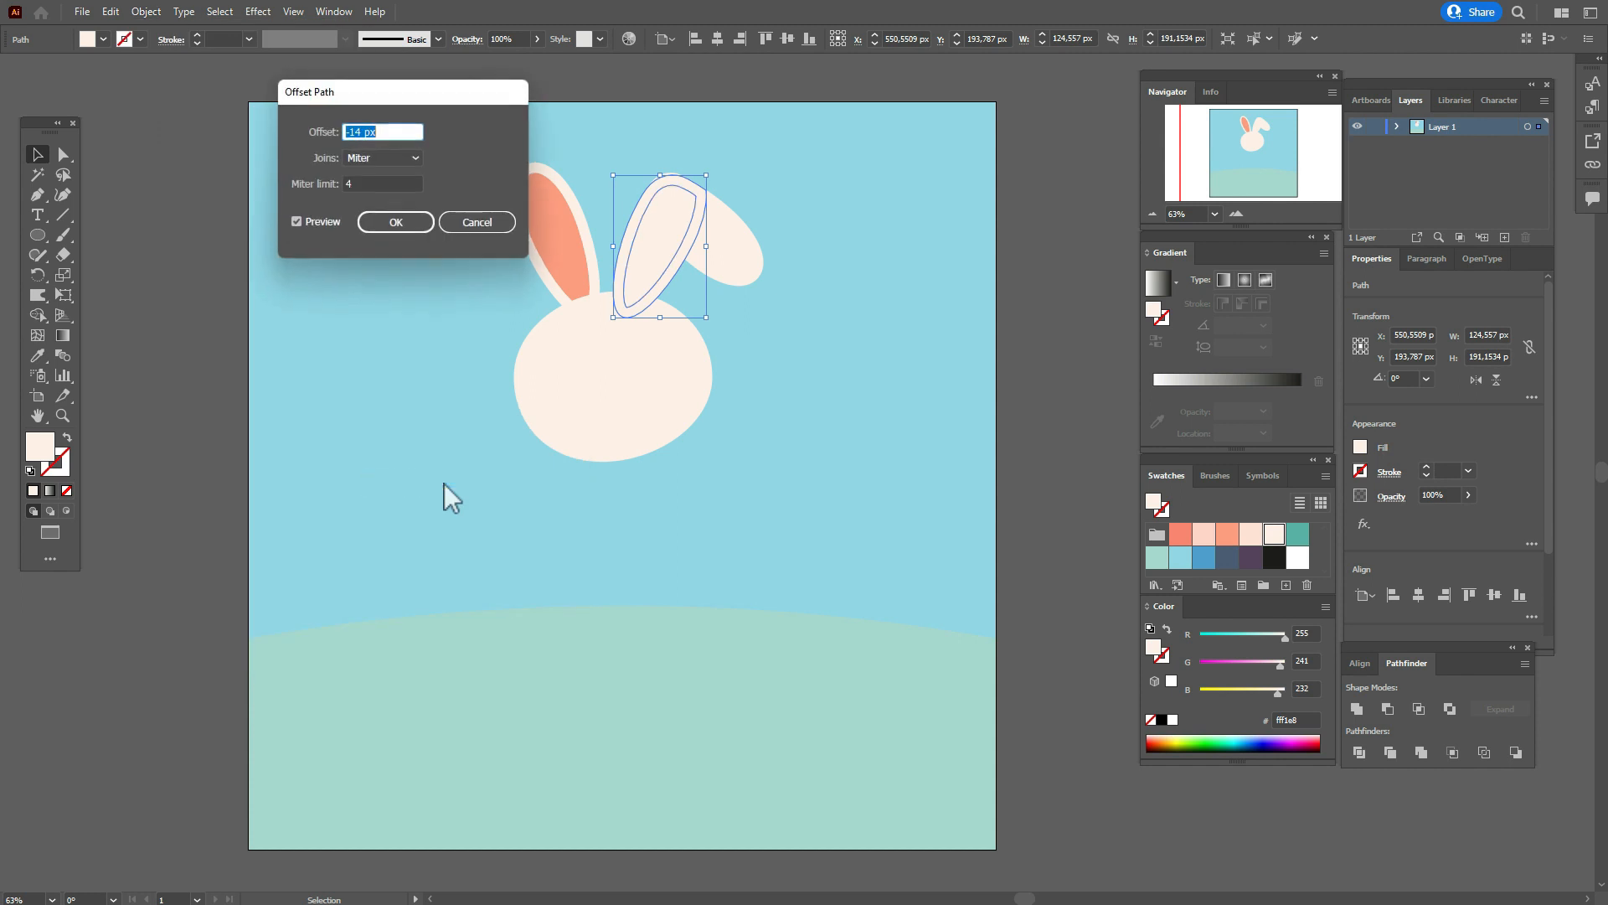
pyautogui.click(408, 224)
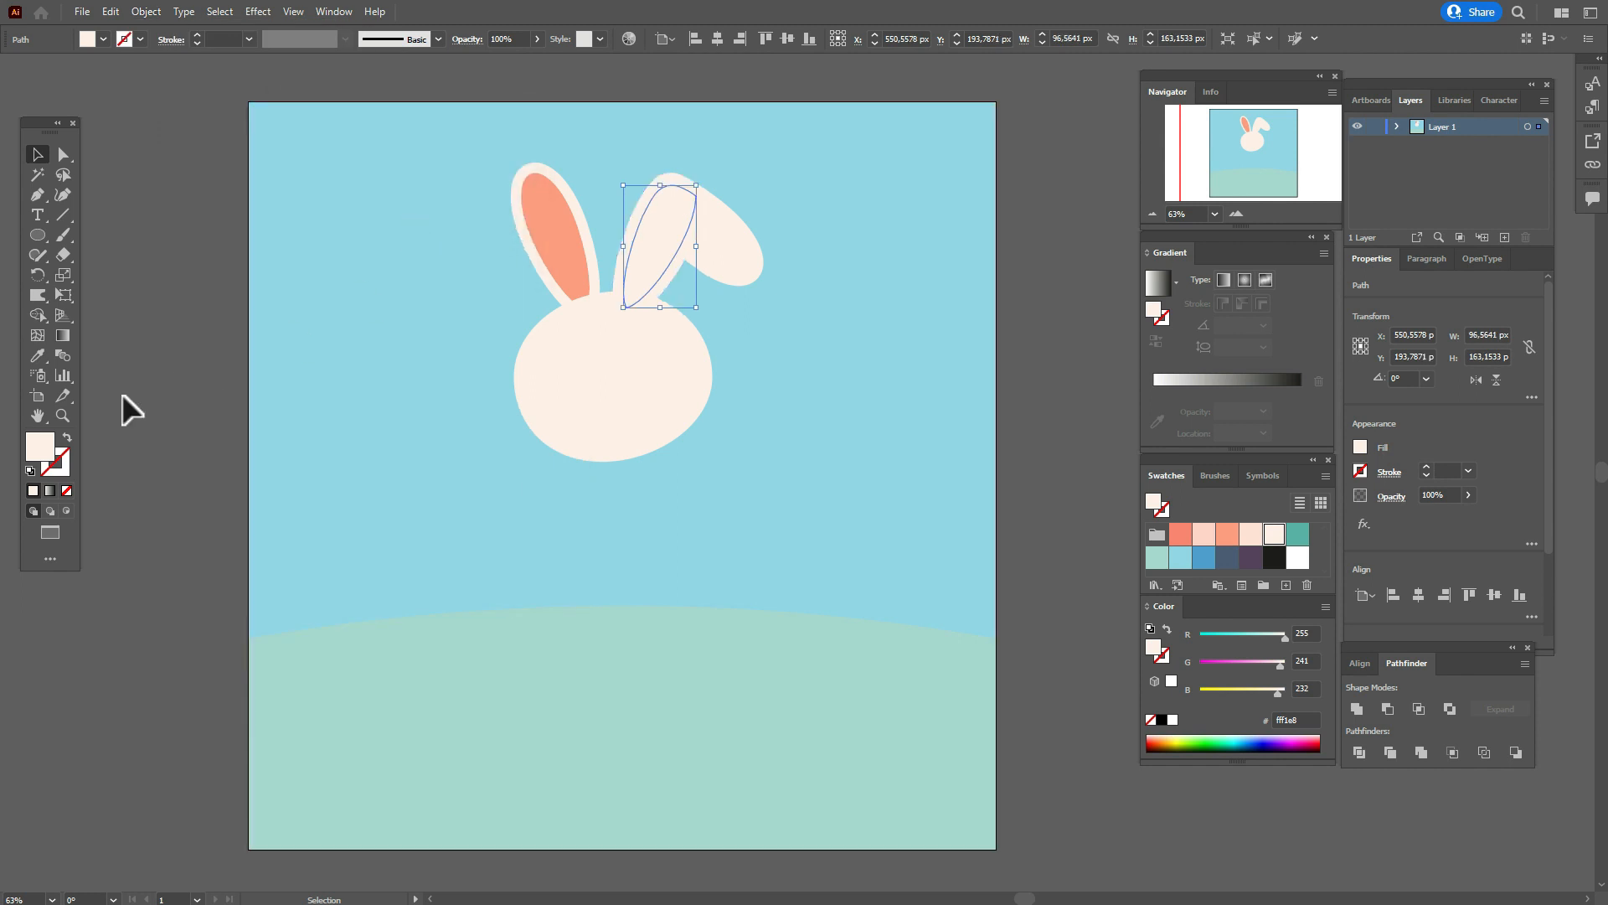
# Fill the right ear's inner shape with the salmon colour sampled from the left inner ear.
pyautogui.click(39, 356)
pyautogui.click(575, 236)
pyautogui.click(39, 156)
pyautogui.click(152, 185)
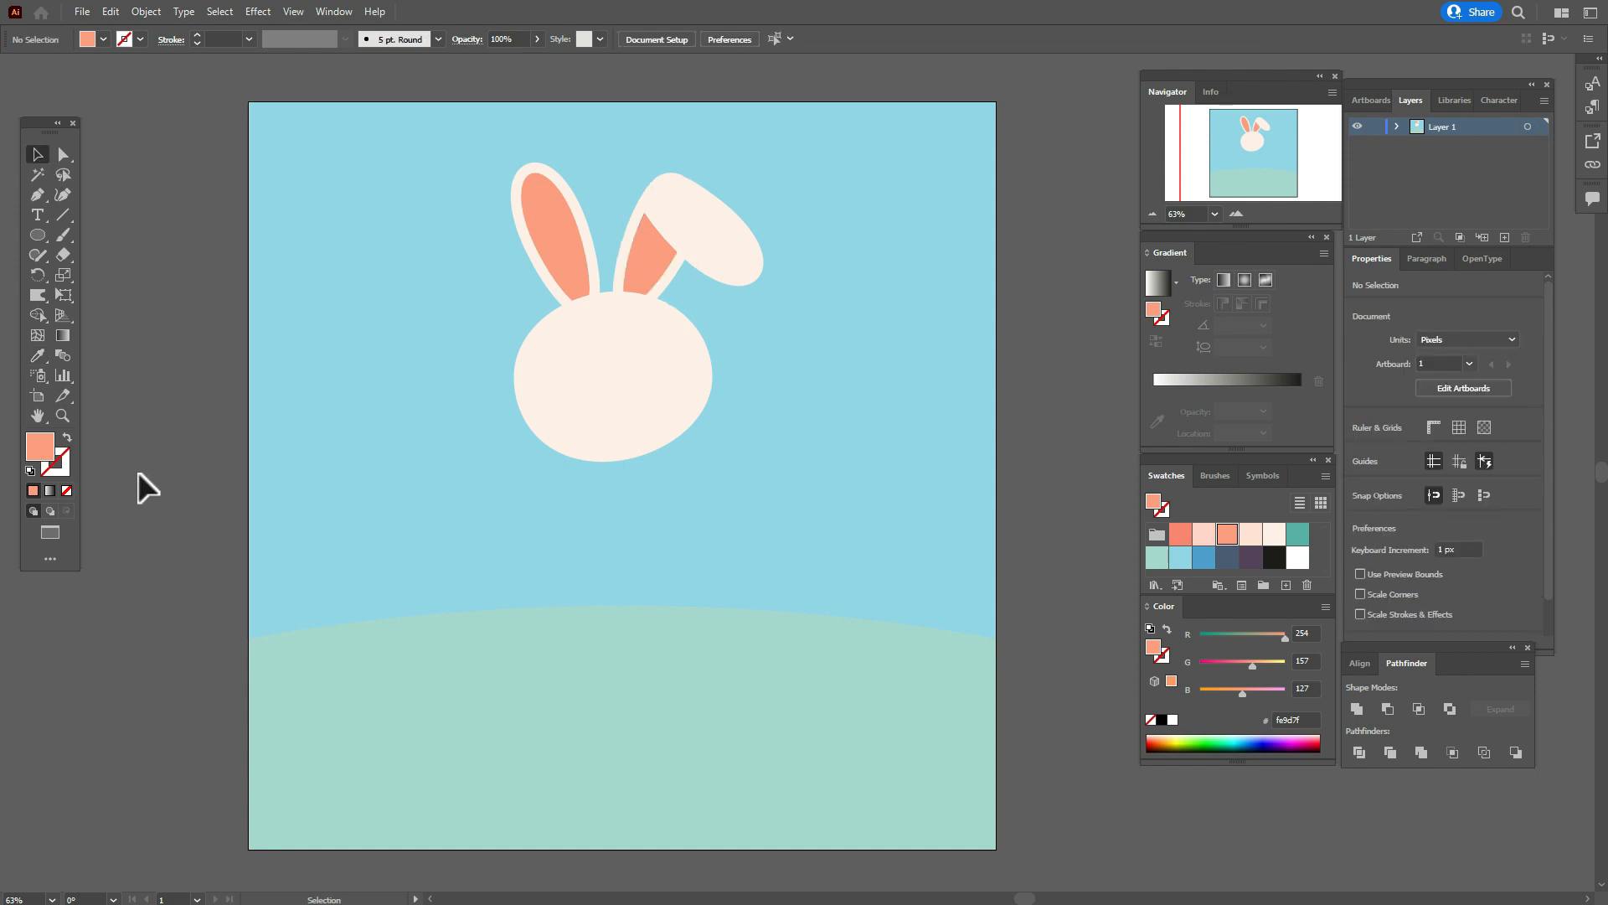
# Draw a 65 x 65 px light-blue (93d7e9) circle and place it on the left side of the face as an eye.
pyautogui.click(1181, 557)
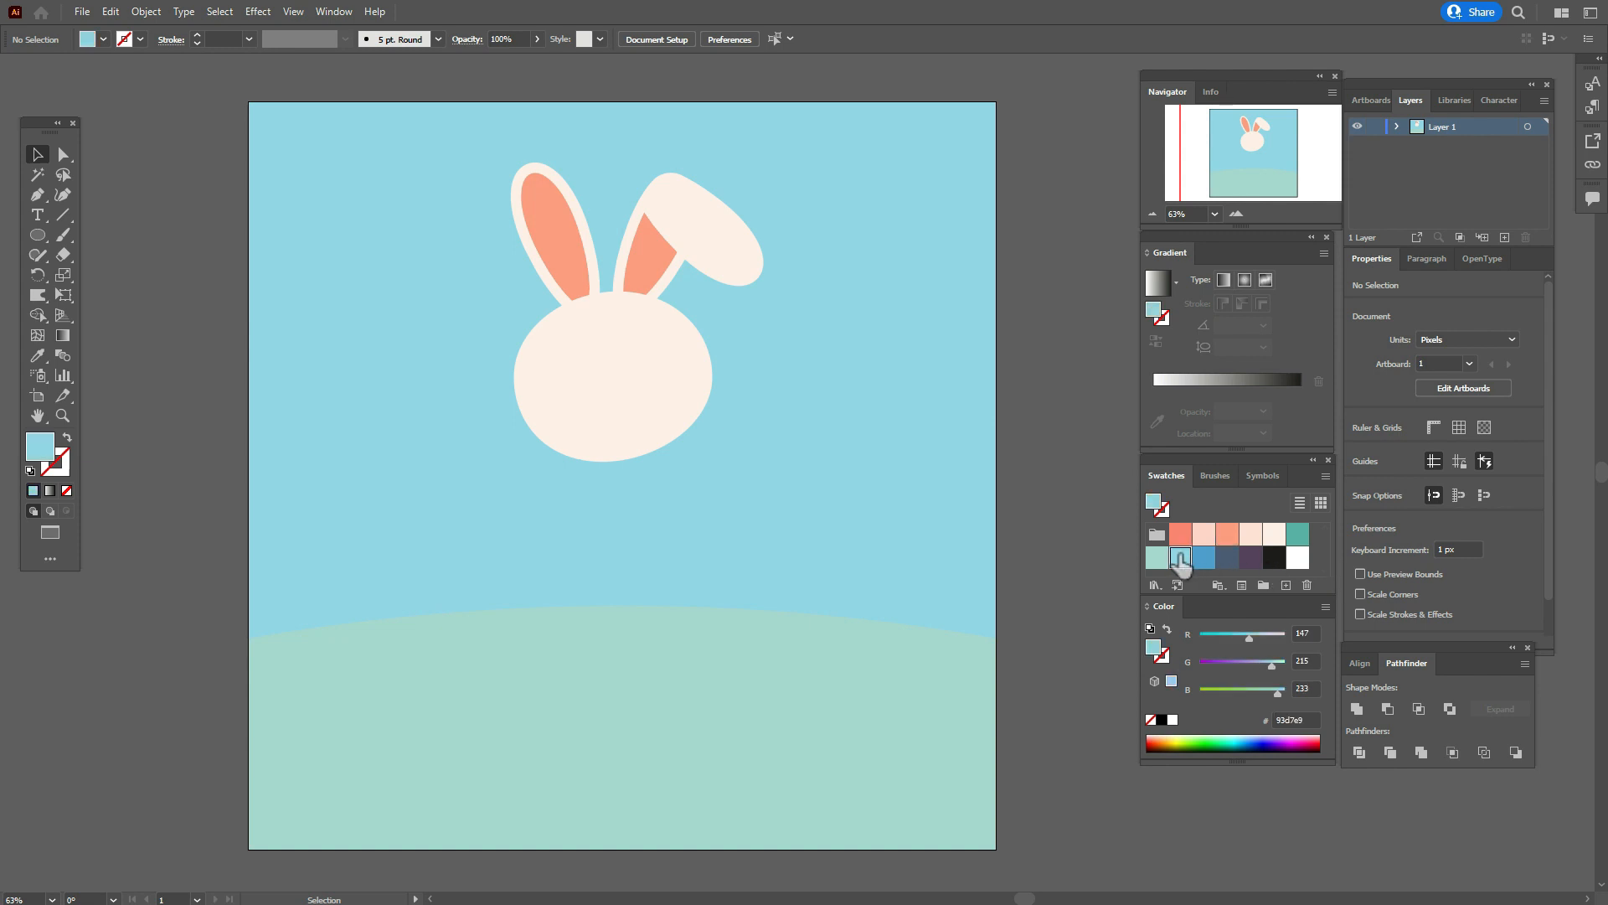
pyautogui.click(38, 235)
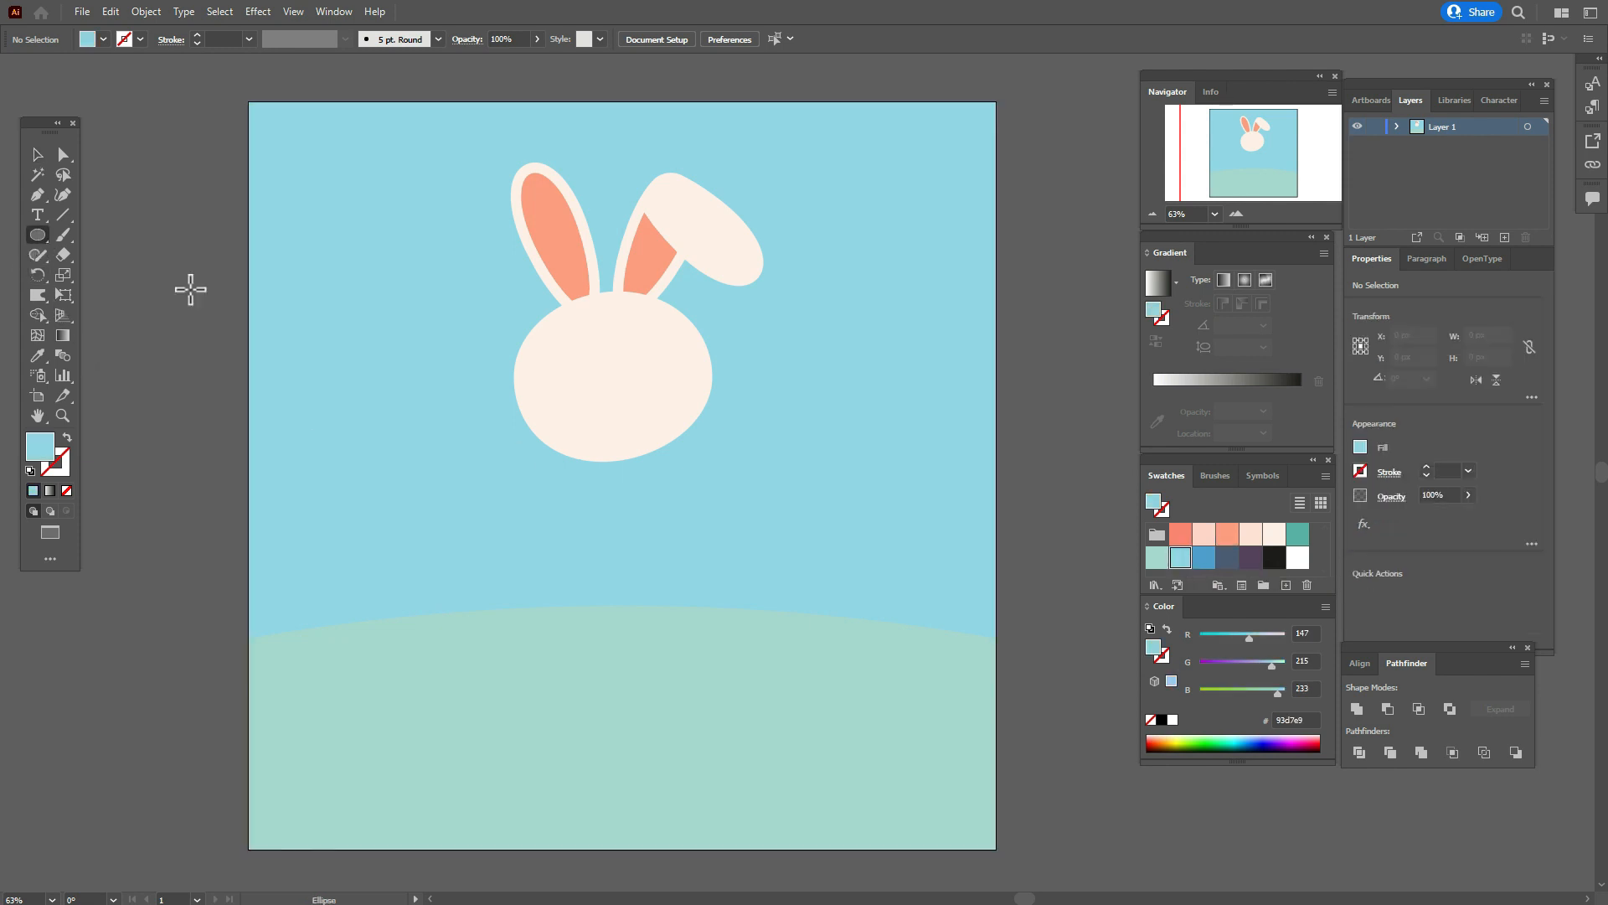
pyautogui.click(586, 369)
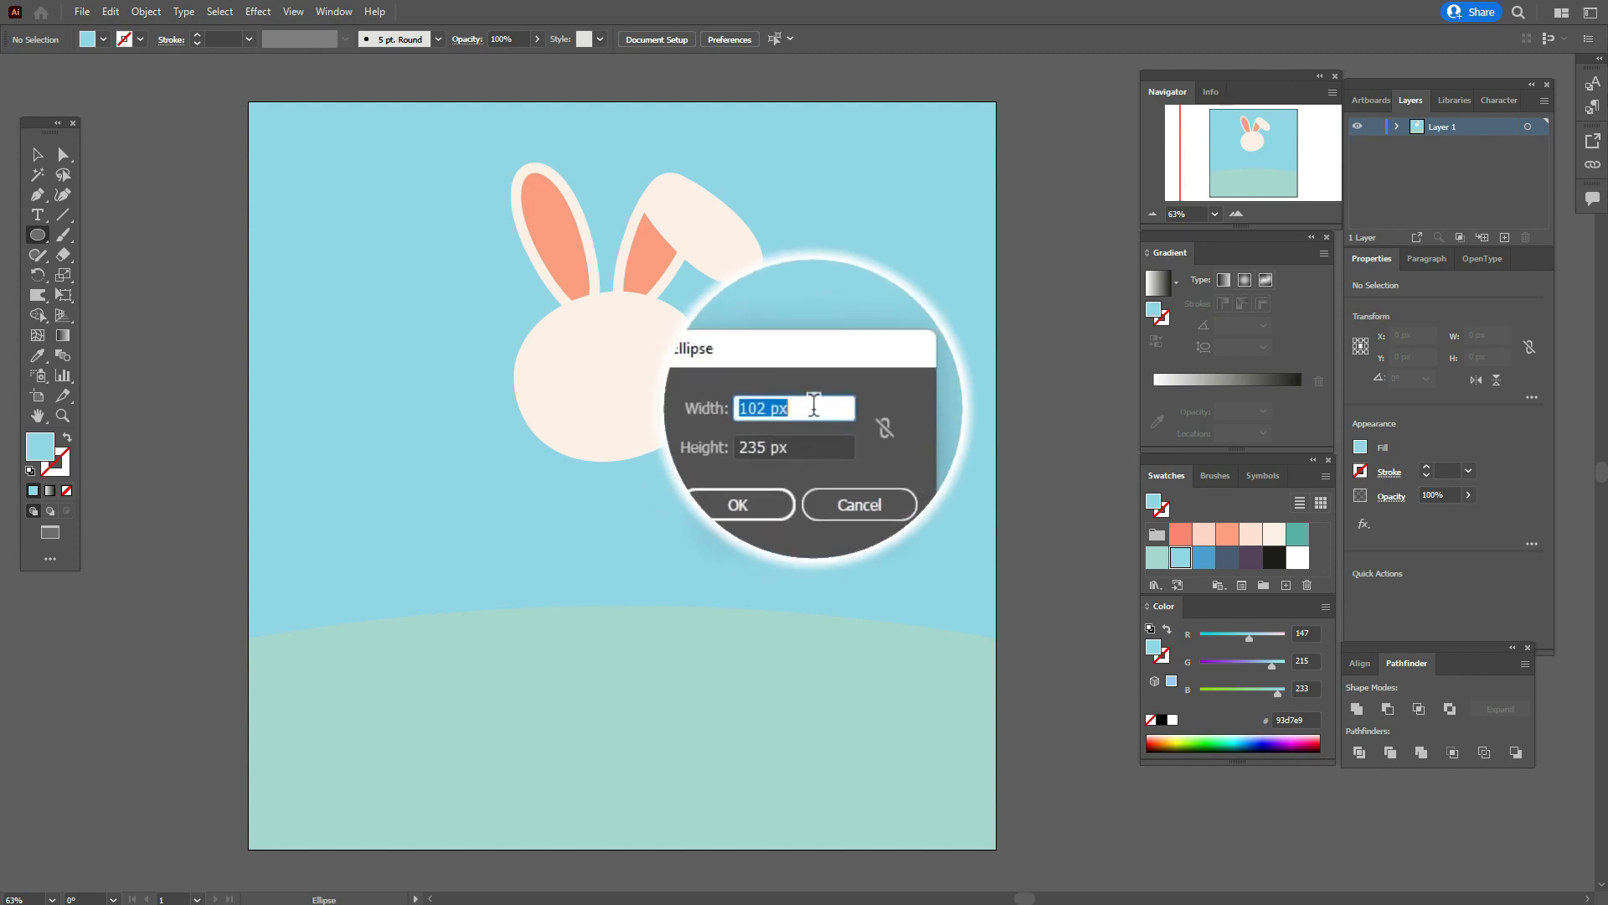
pyautogui.write('65')
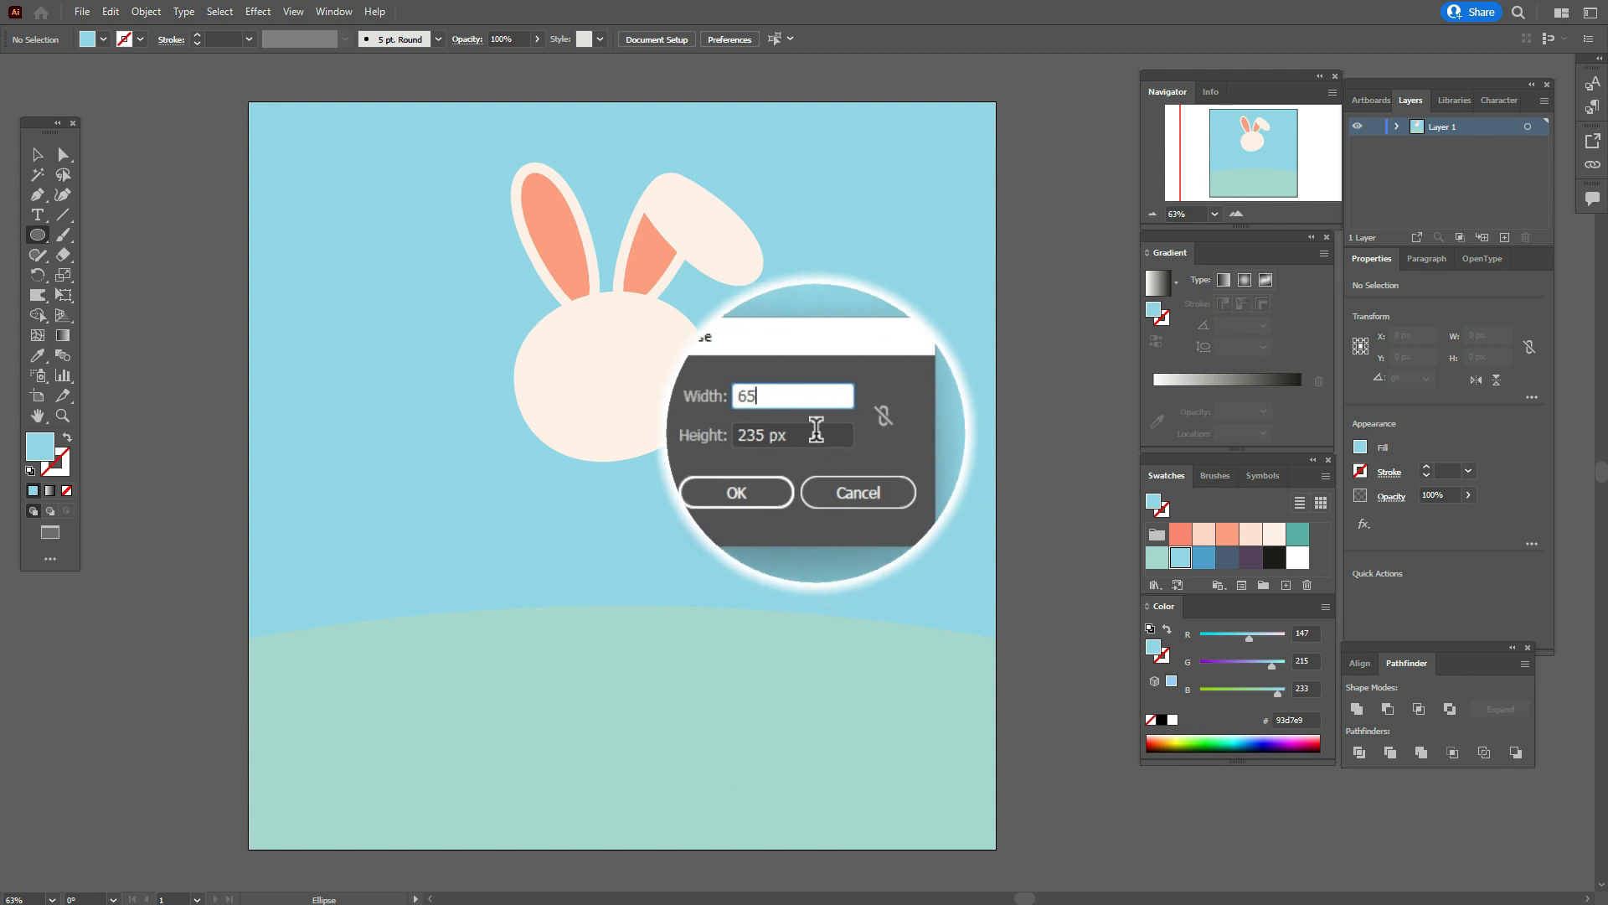
pyautogui.press('Tab')
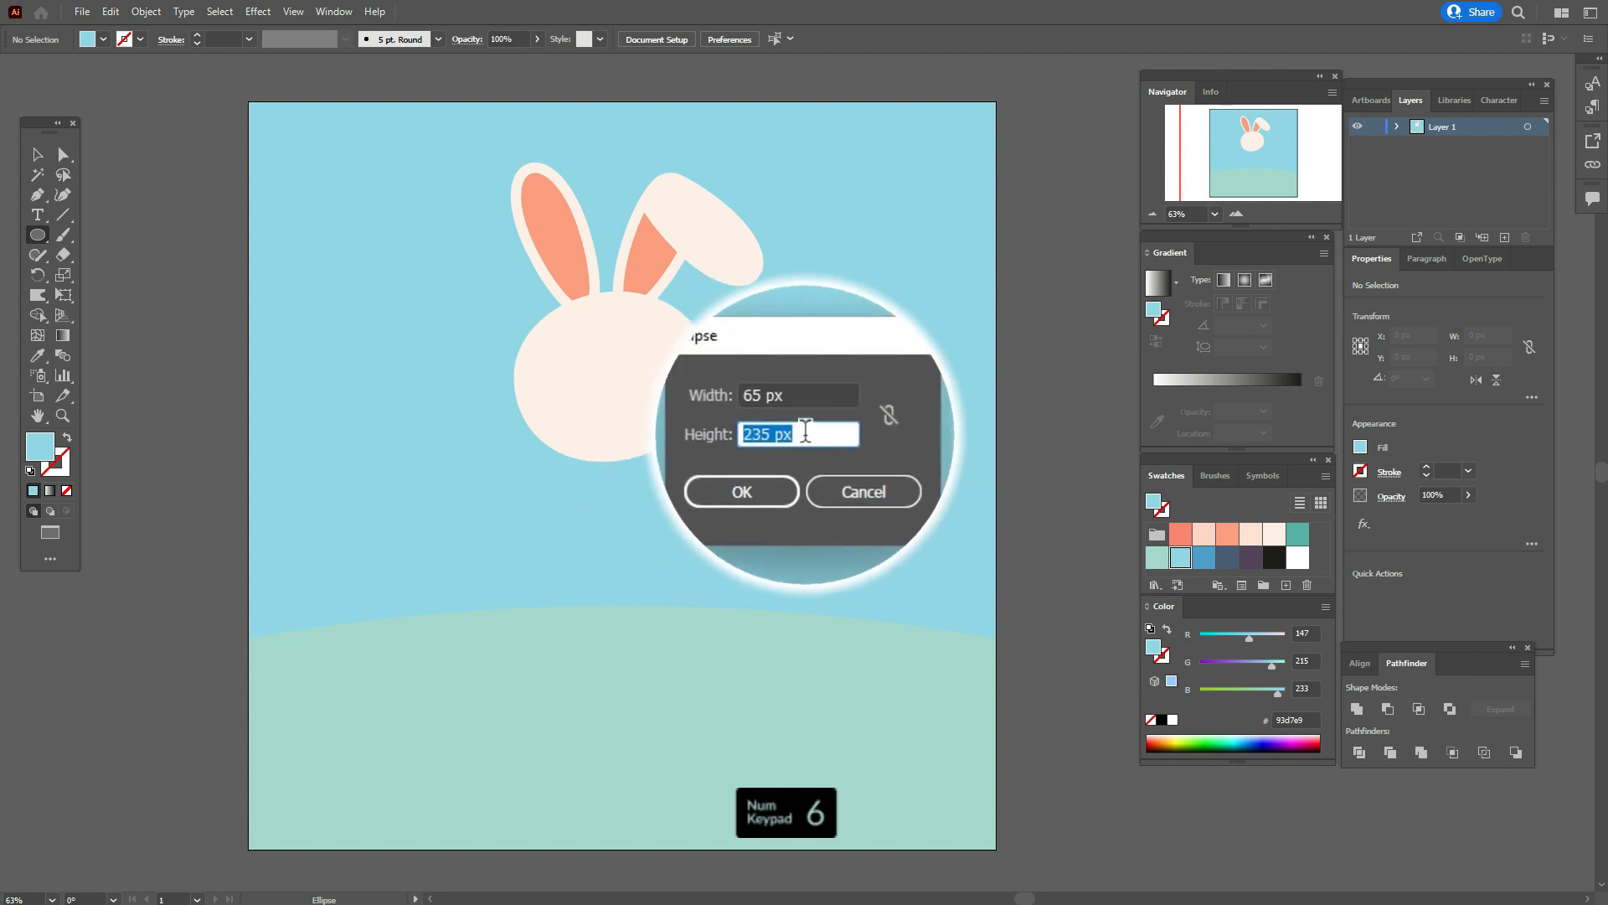
pyautogui.write('65')
pyautogui.click(786, 477)
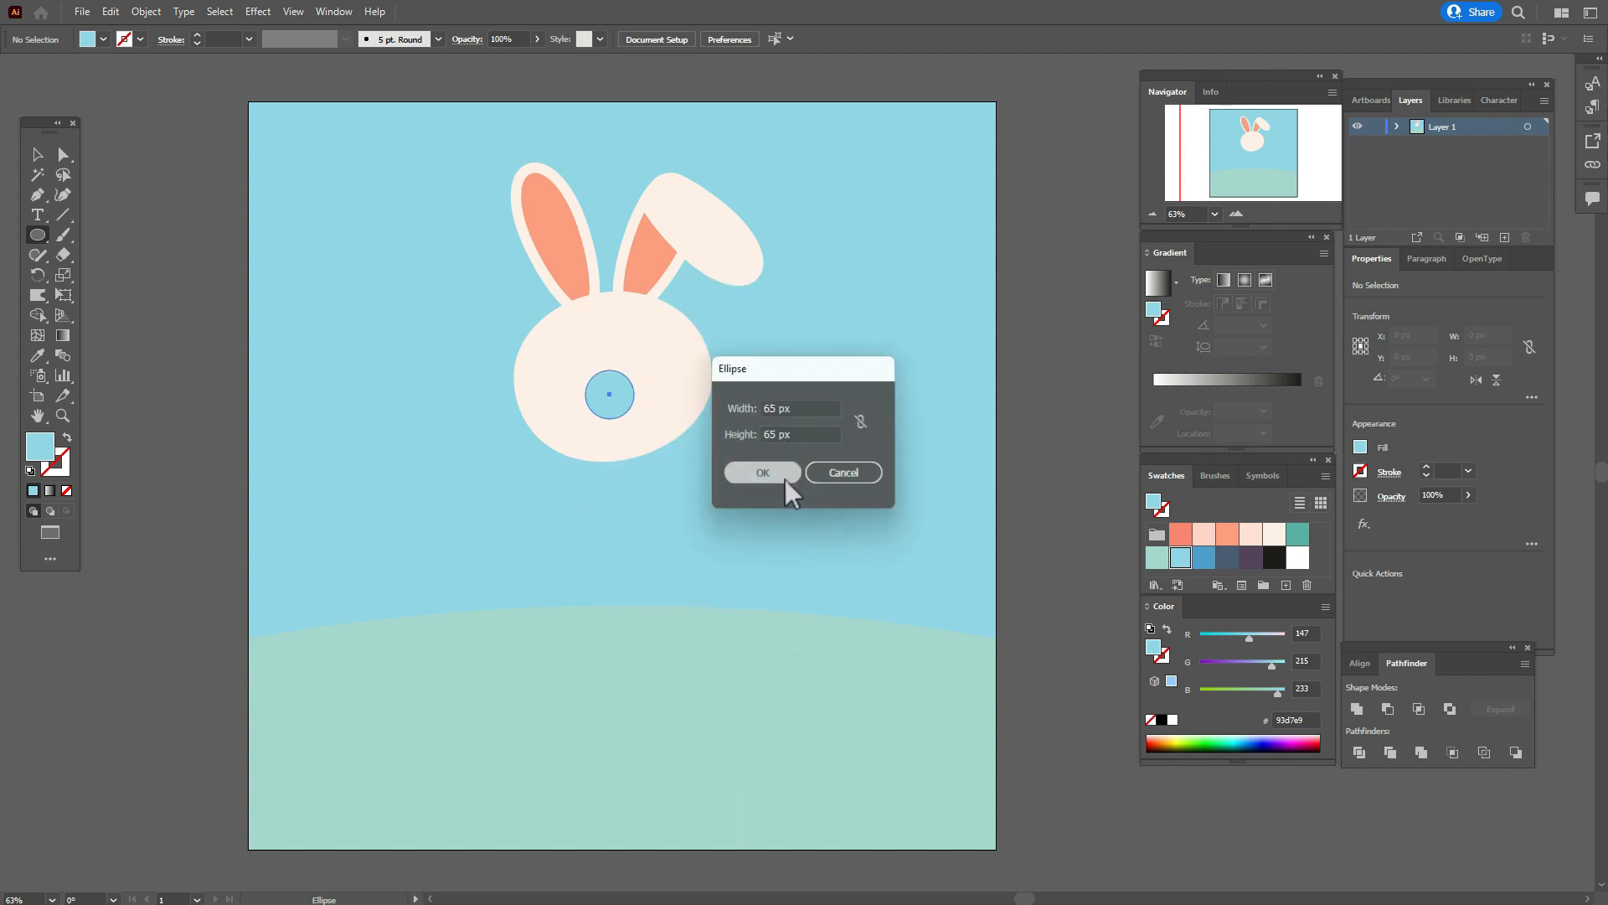
pyautogui.click(38, 156)
pyautogui.moveTo(615, 392); pyautogui.dragTo(578, 378)
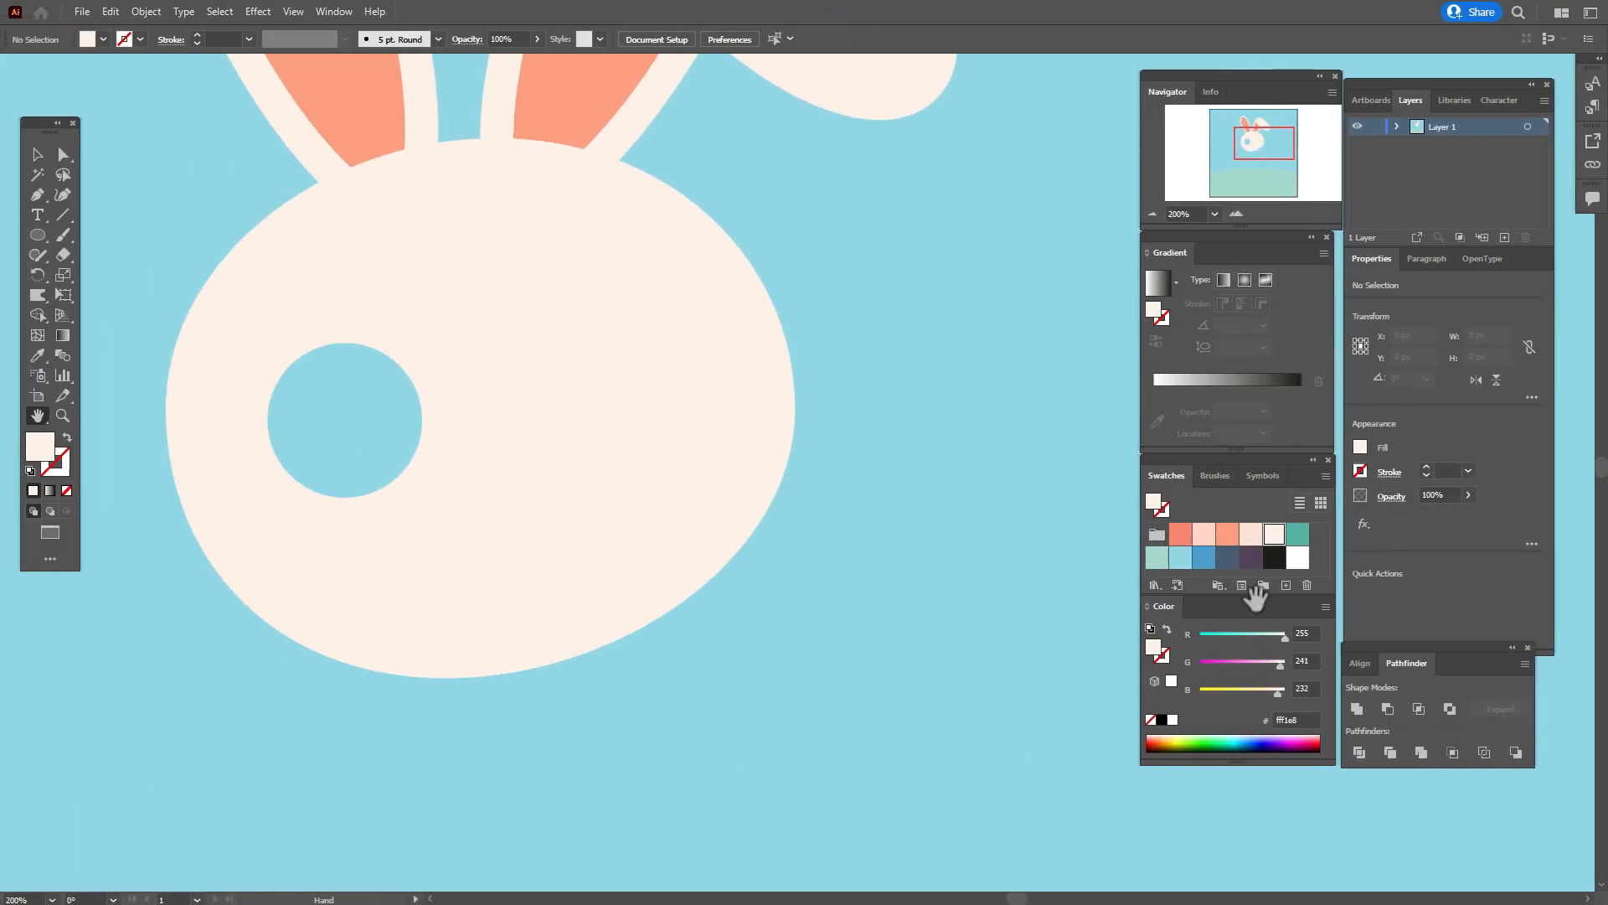
# Draw a near-black (1d1d1b) circle about 62 px wide and place it overlapping the lower right part of the light-blue eye circle.
pyautogui.click(1275, 558)
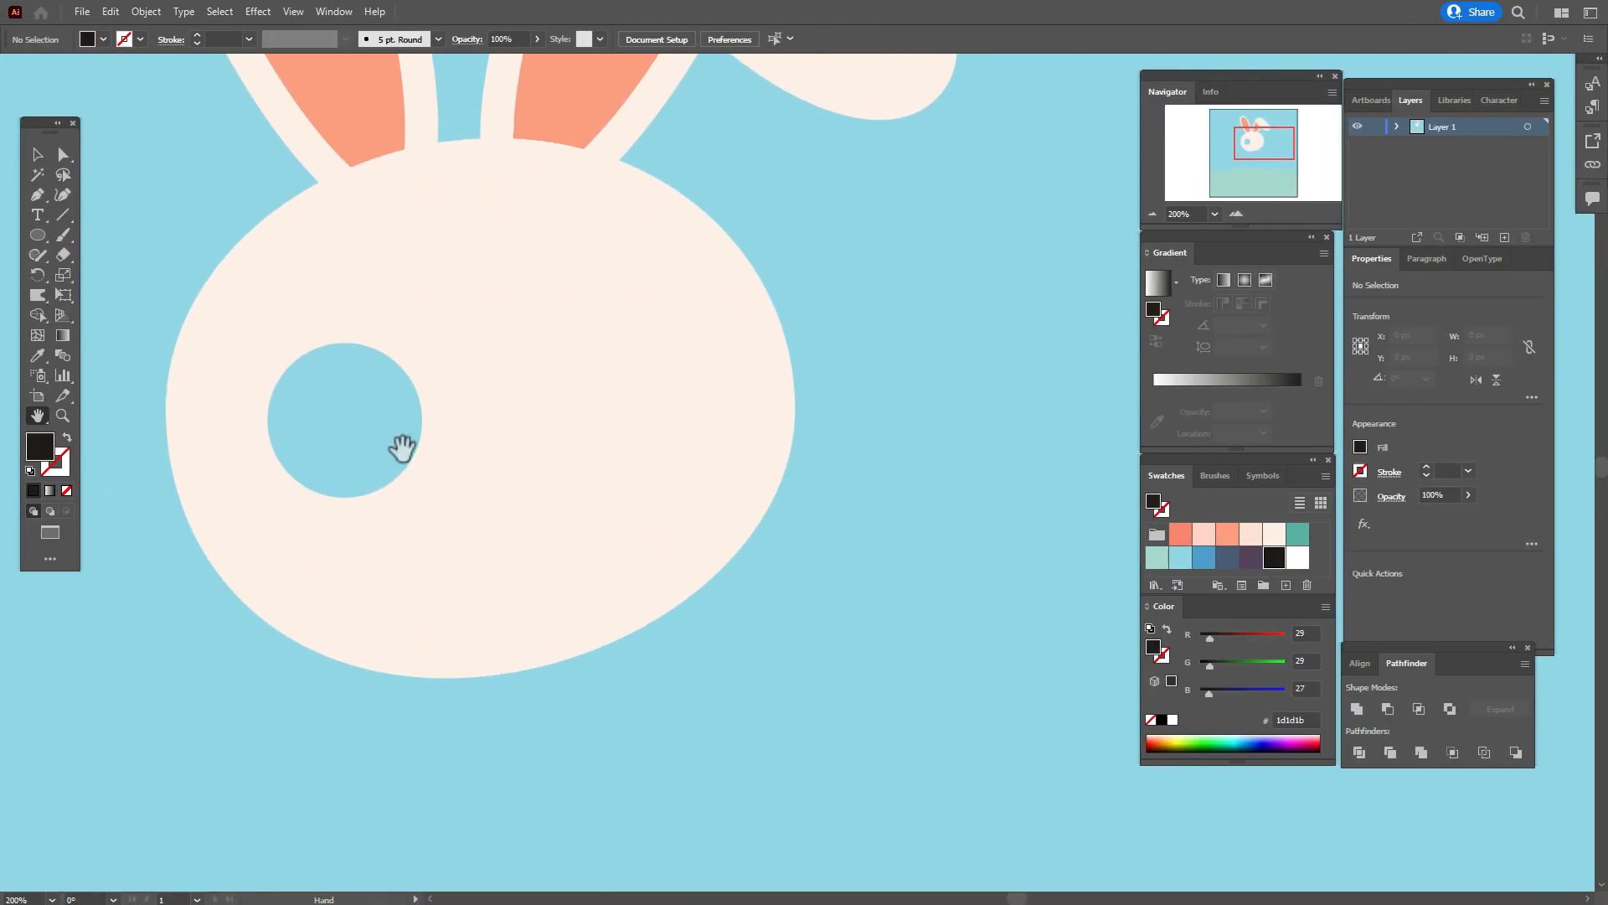
pyautogui.click(37, 235)
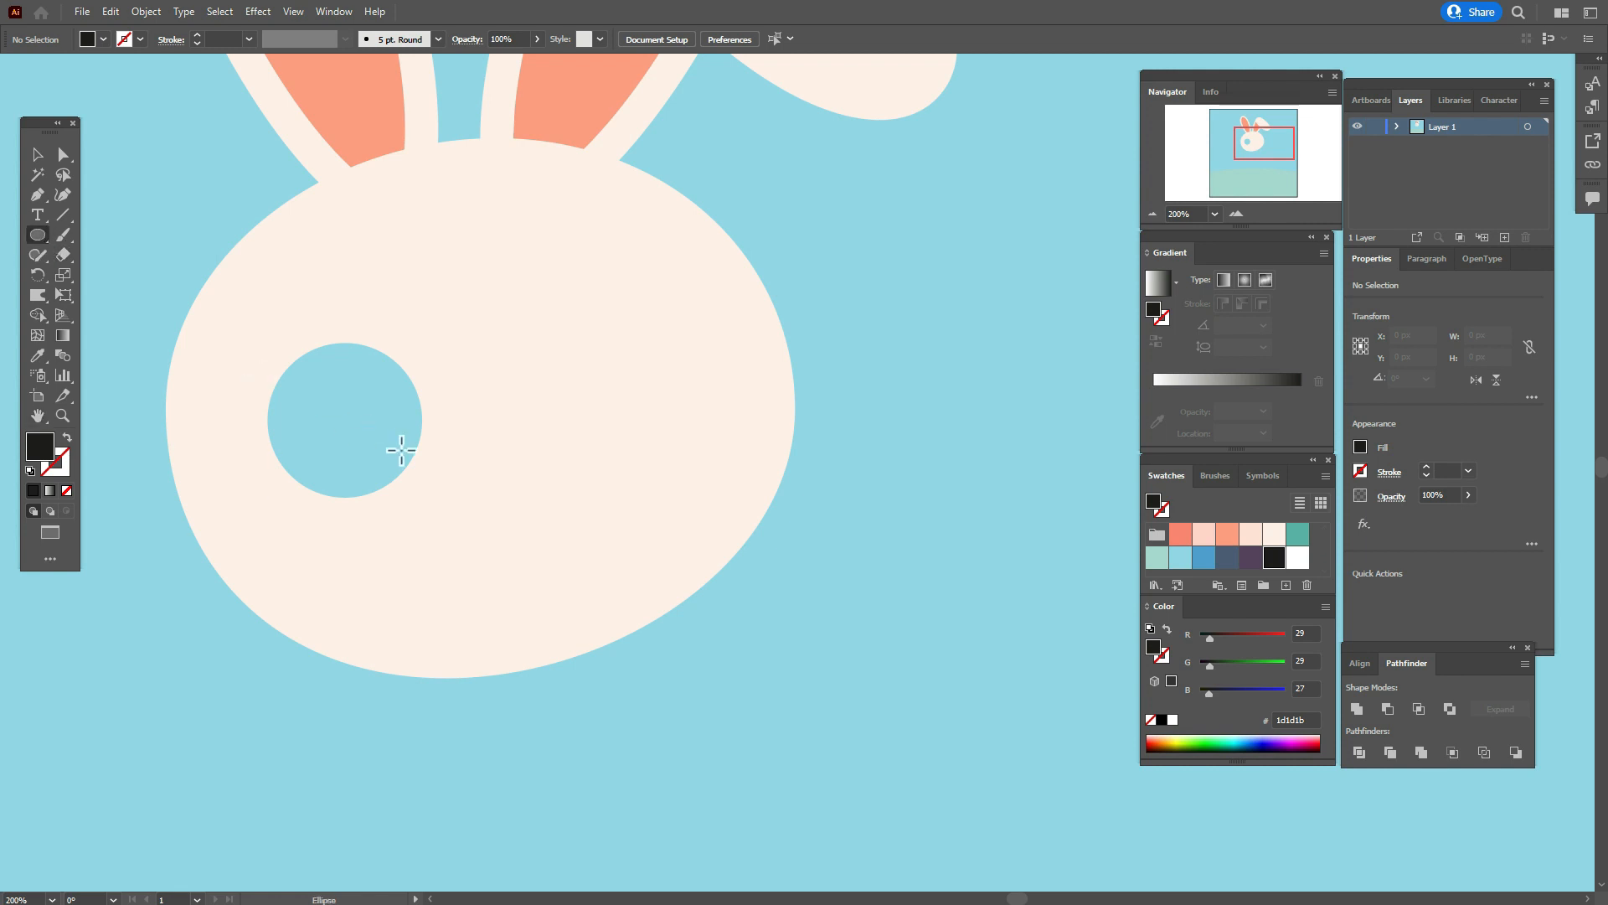
pyautogui.moveTo(436, 412); pyautogui.dragTo(585, 558)
pyautogui.click(37, 155)
pyautogui.moveTo(515, 497); pyautogui.dragTo(392, 478)
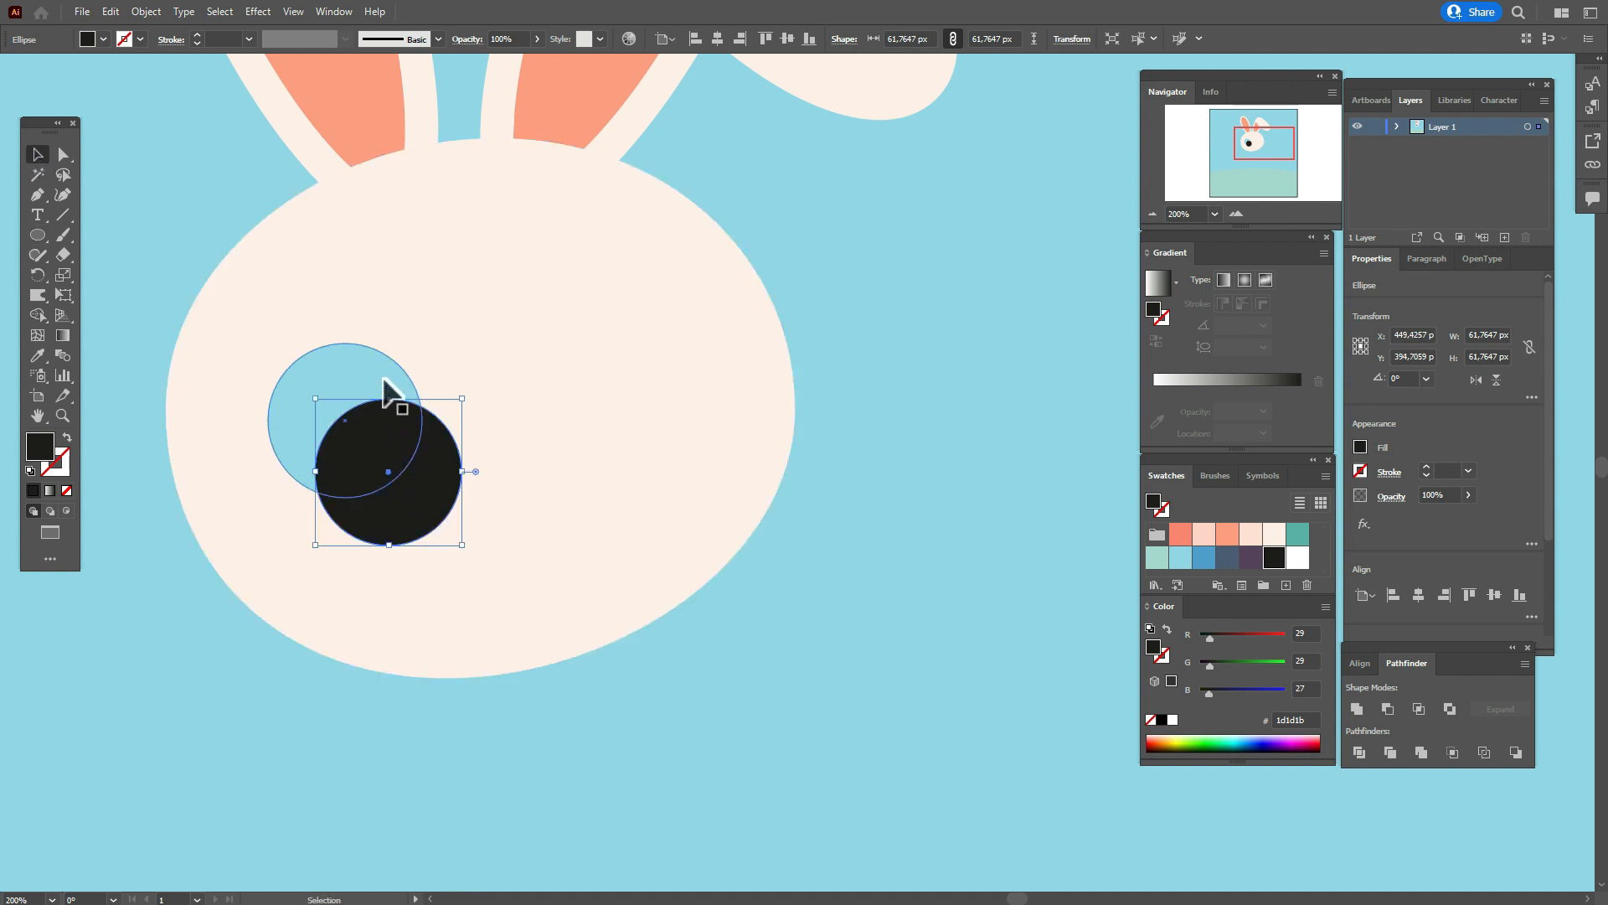
pyautogui.click(383, 379)
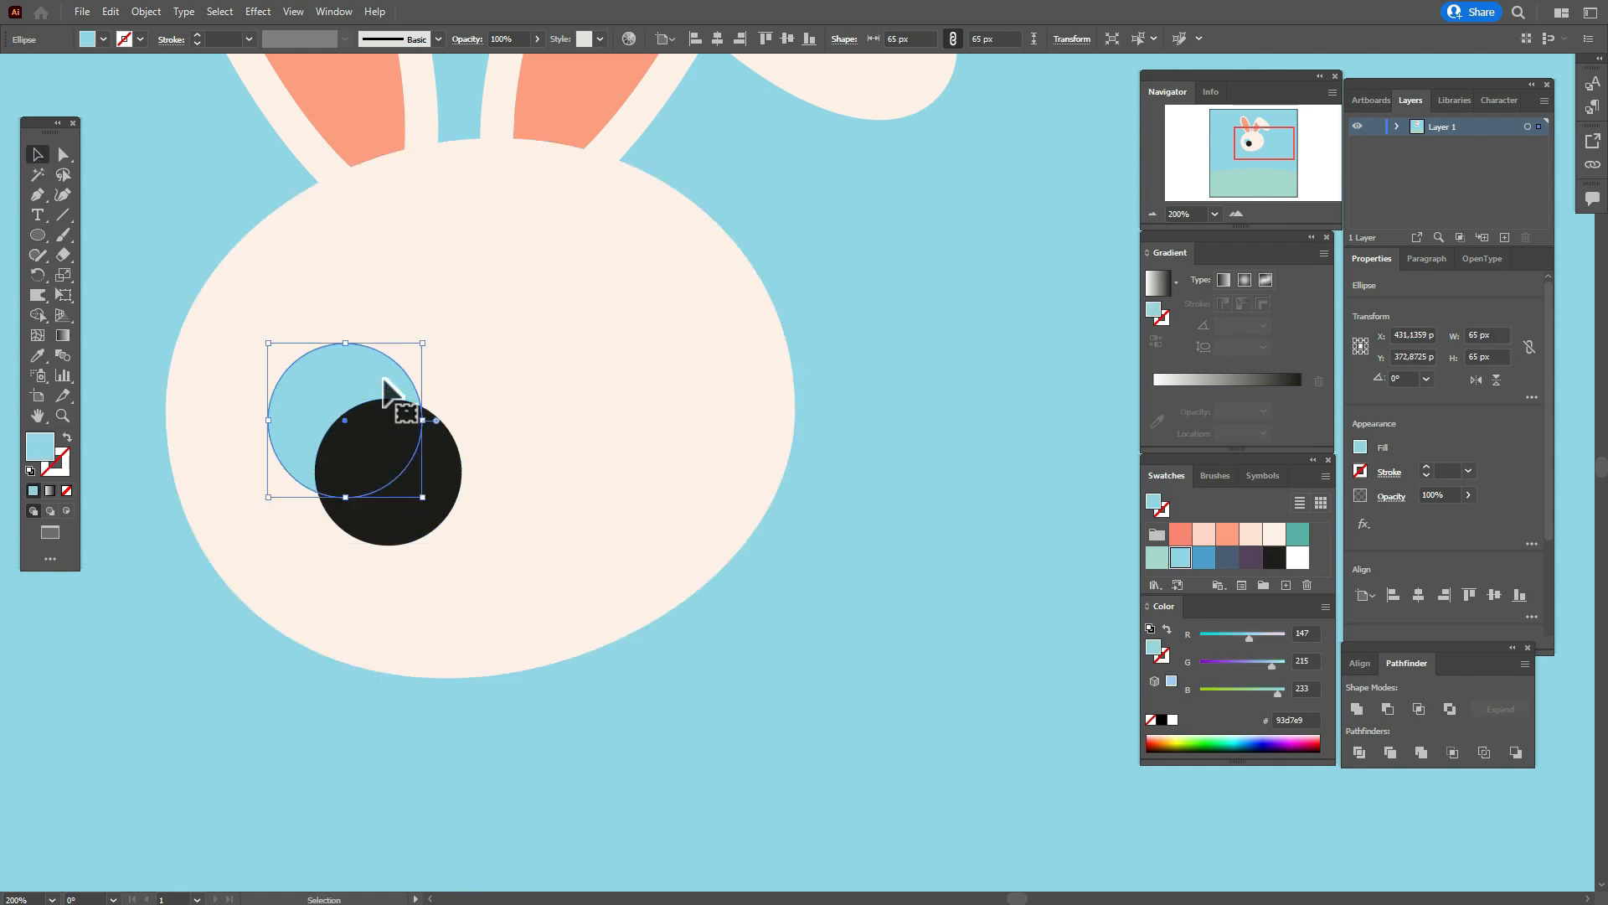
# Trim away the part of the black circle outside the light-blue eye circle with the Shape Builder.
pyautogui.keyDown('shift'); pyautogui.click(452, 475); pyautogui.keyUp('shift')
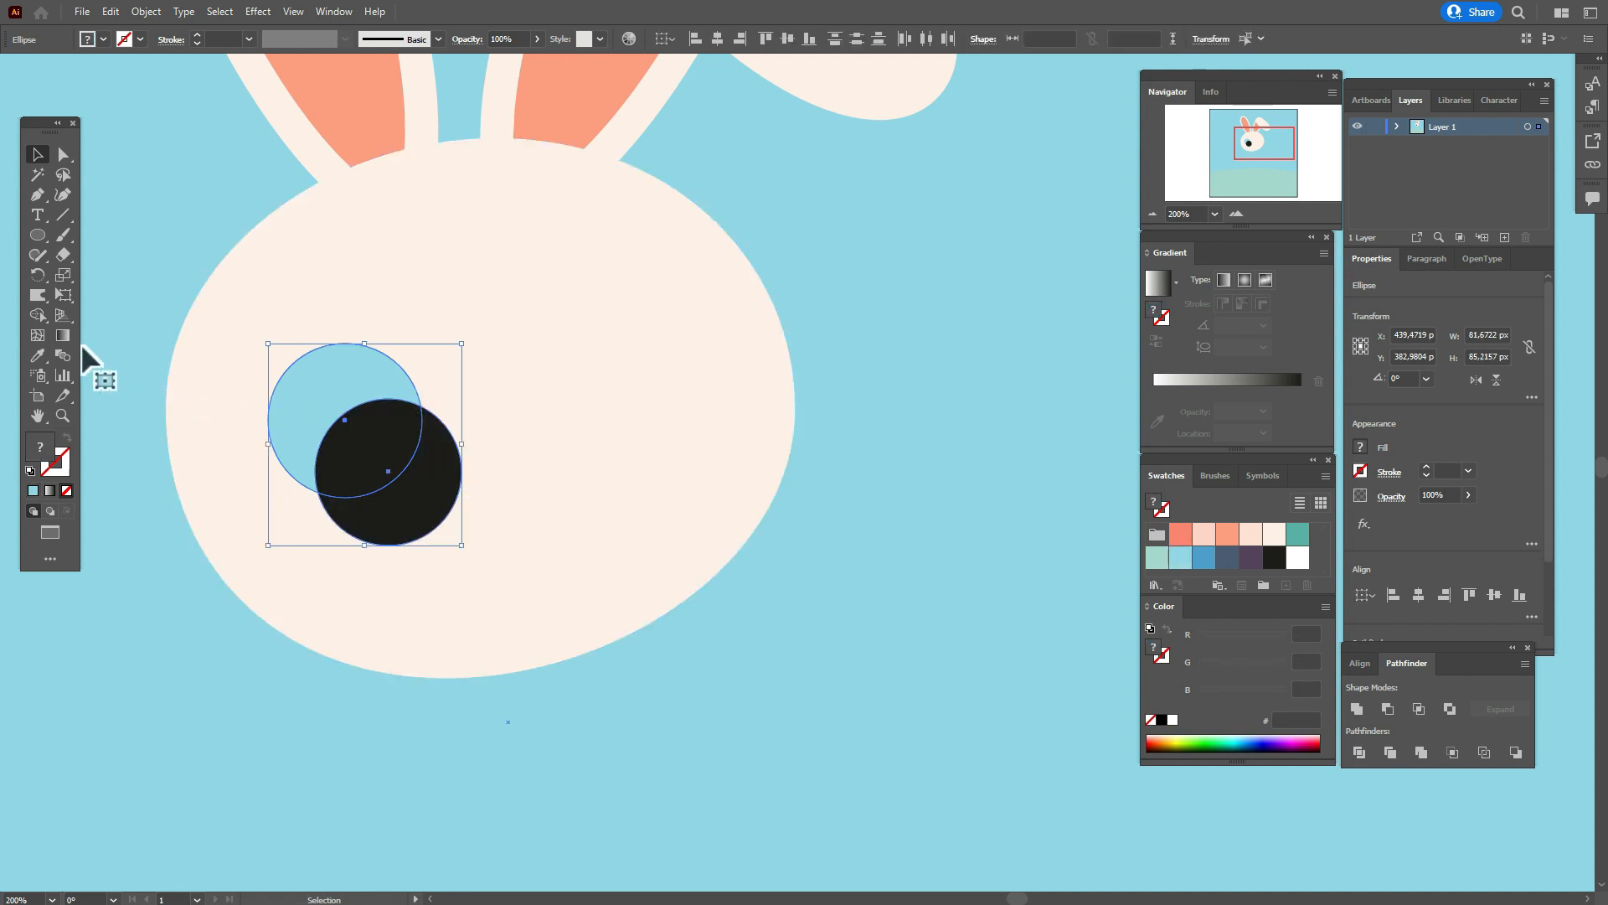
pyautogui.click(36, 315)
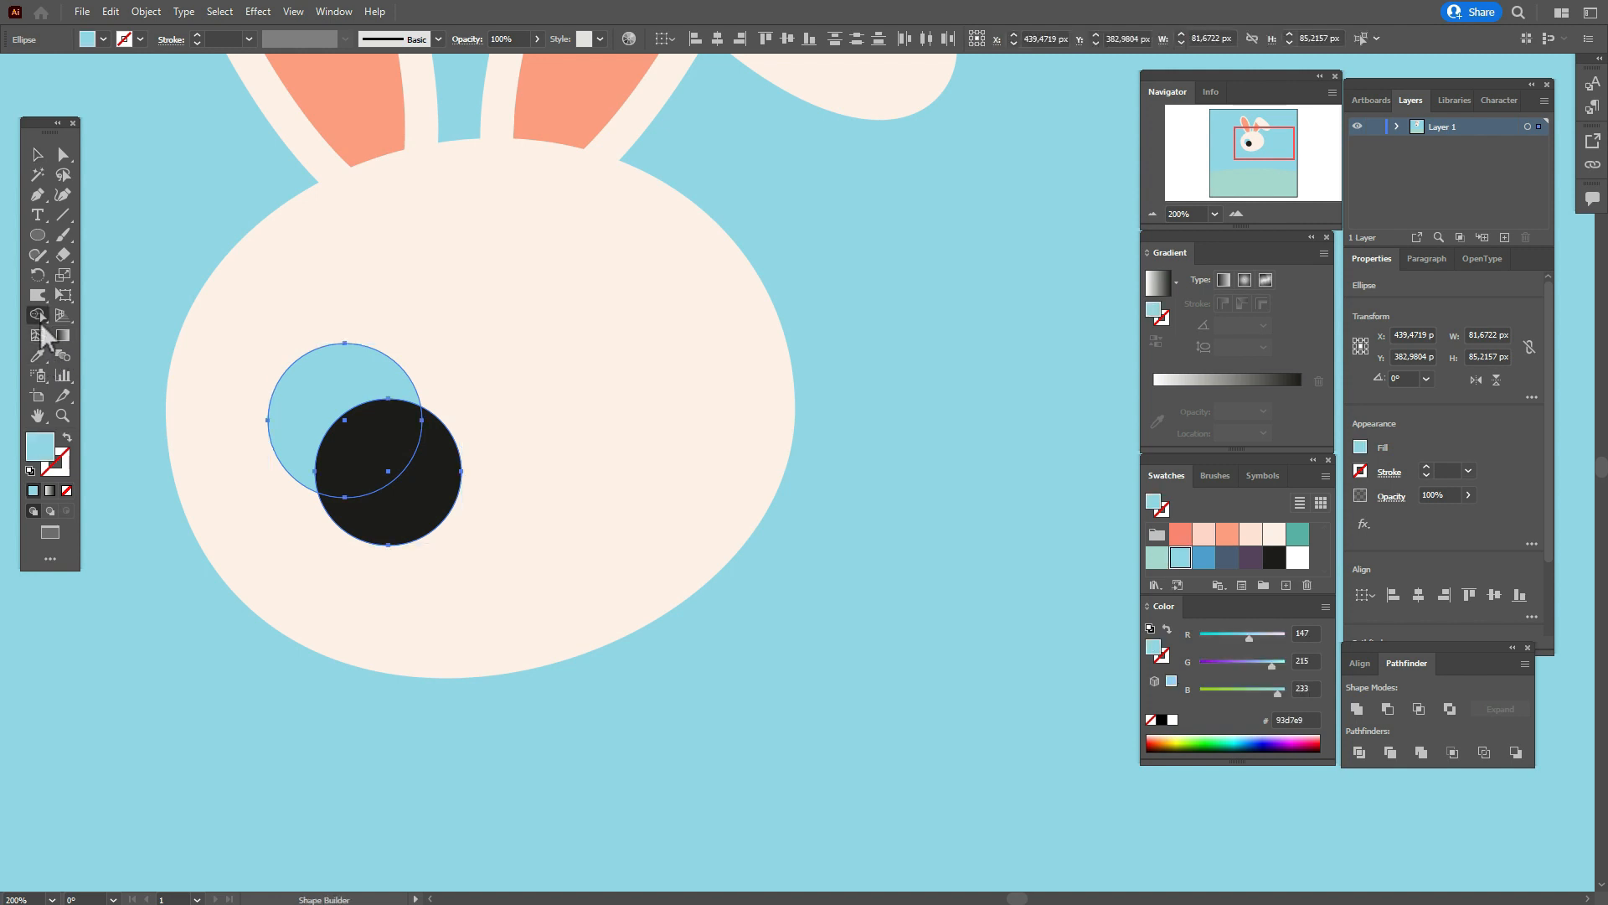
pyautogui.keyDown('alt'); pyautogui.click(410, 526); pyautogui.keyUp('alt')
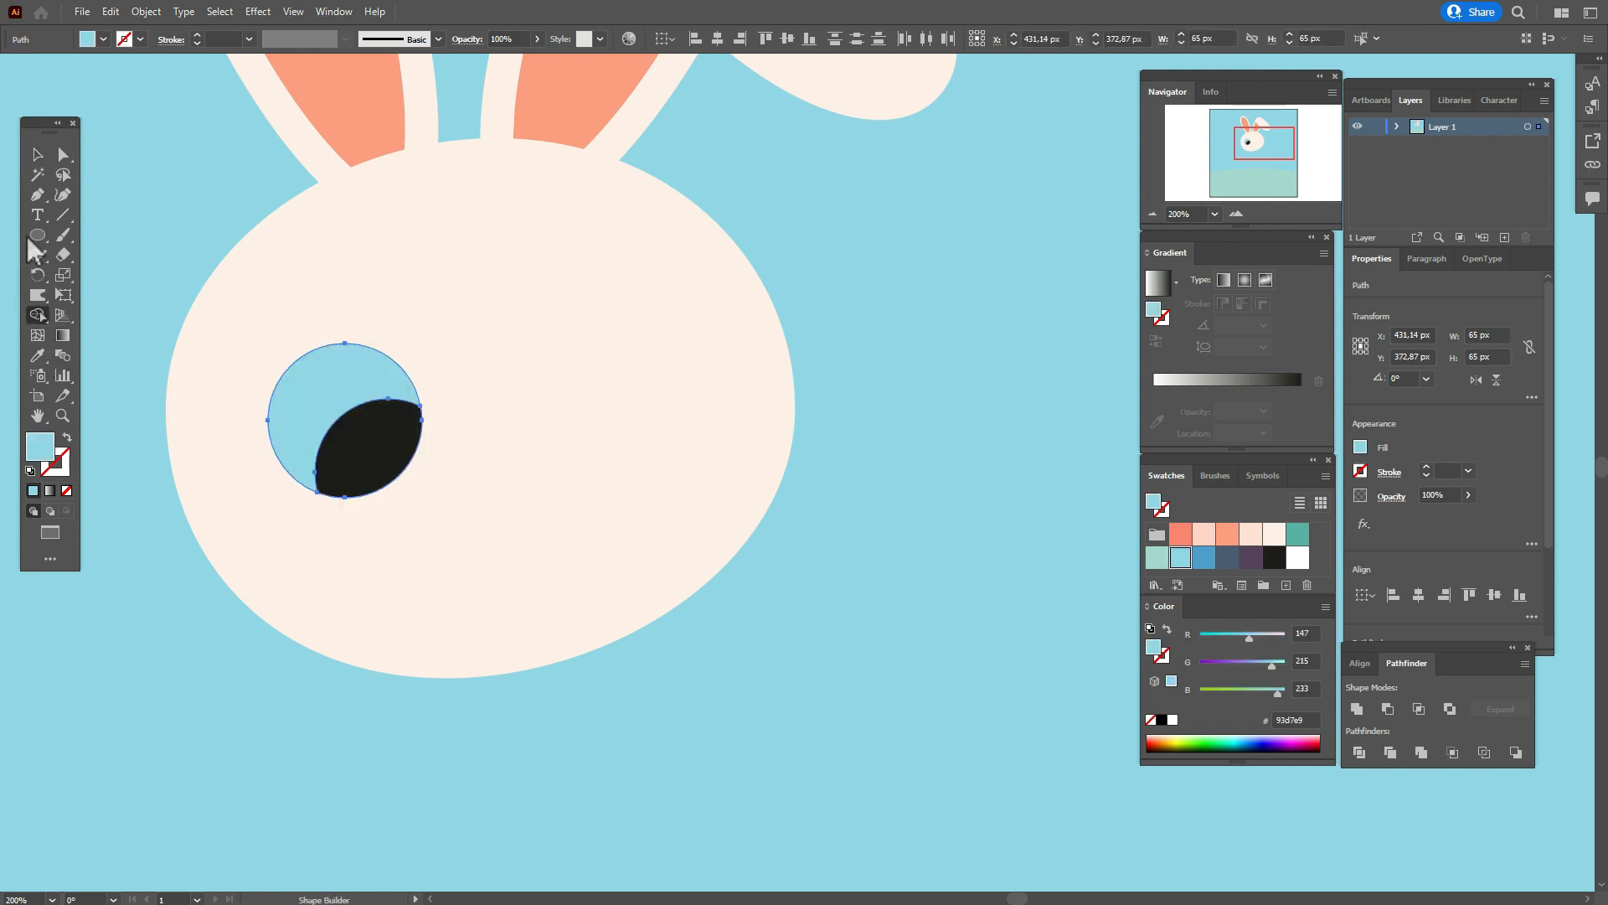
pyautogui.click(37, 154)
pyautogui.click(344, 405)
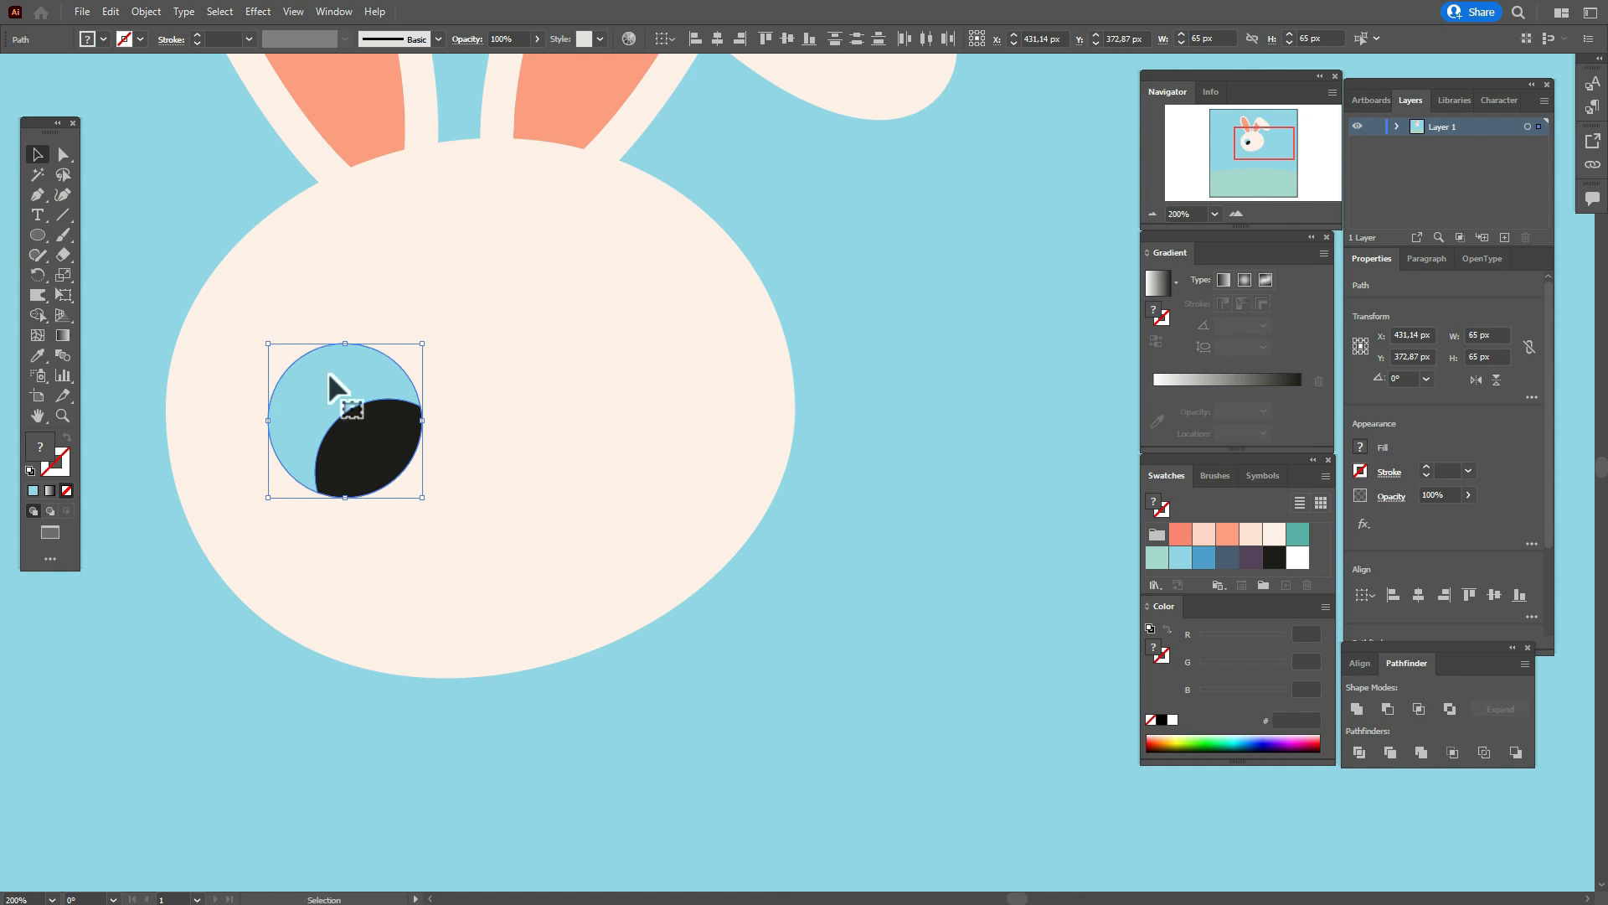
# Draw a light-blue (93d7e9) triangle about 23 x 31 px with the Pen tool, its tip cutting into the upper left of the black pupil.
pyautogui.click(641, 374)
pyautogui.click(381, 390)
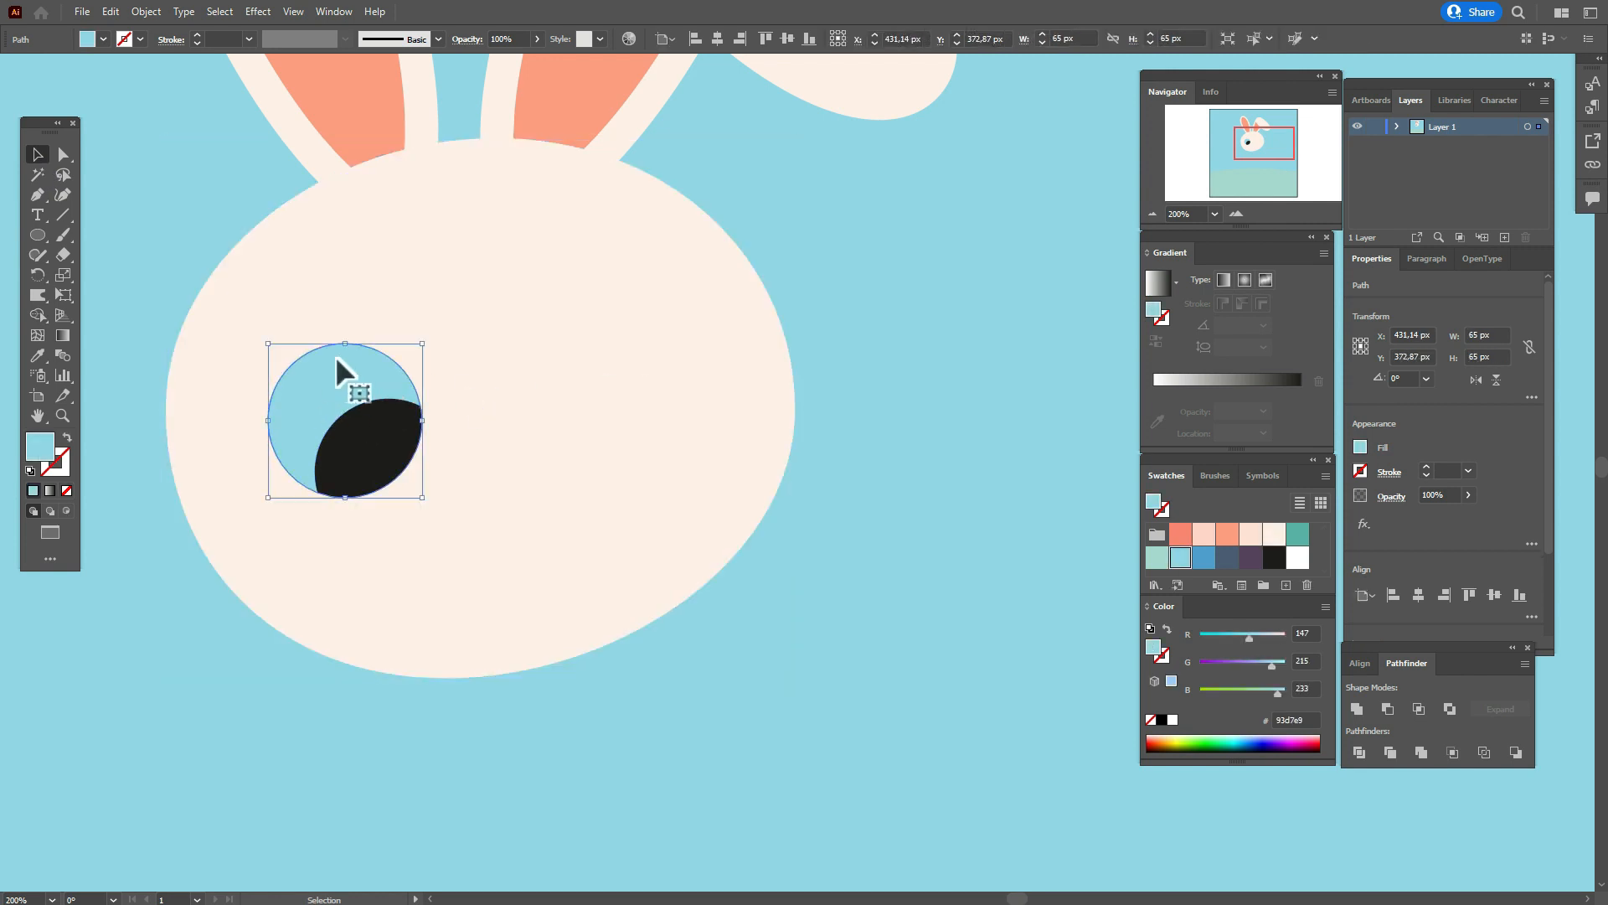
pyautogui.click(37, 195)
pyautogui.click(310, 408)
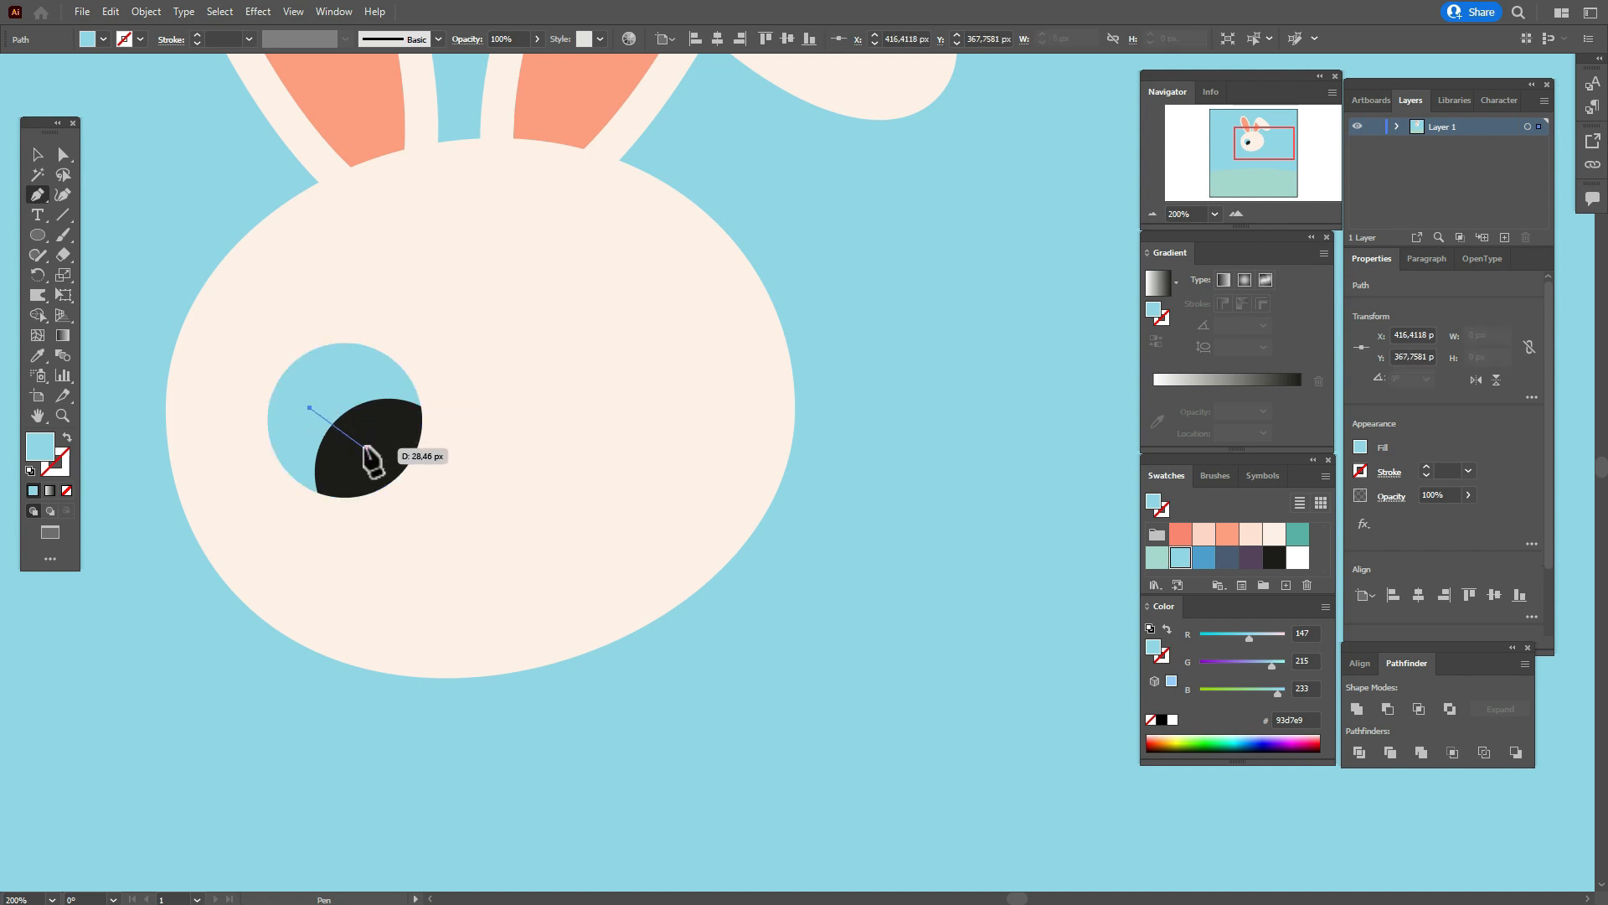
pyautogui.click(364, 448)
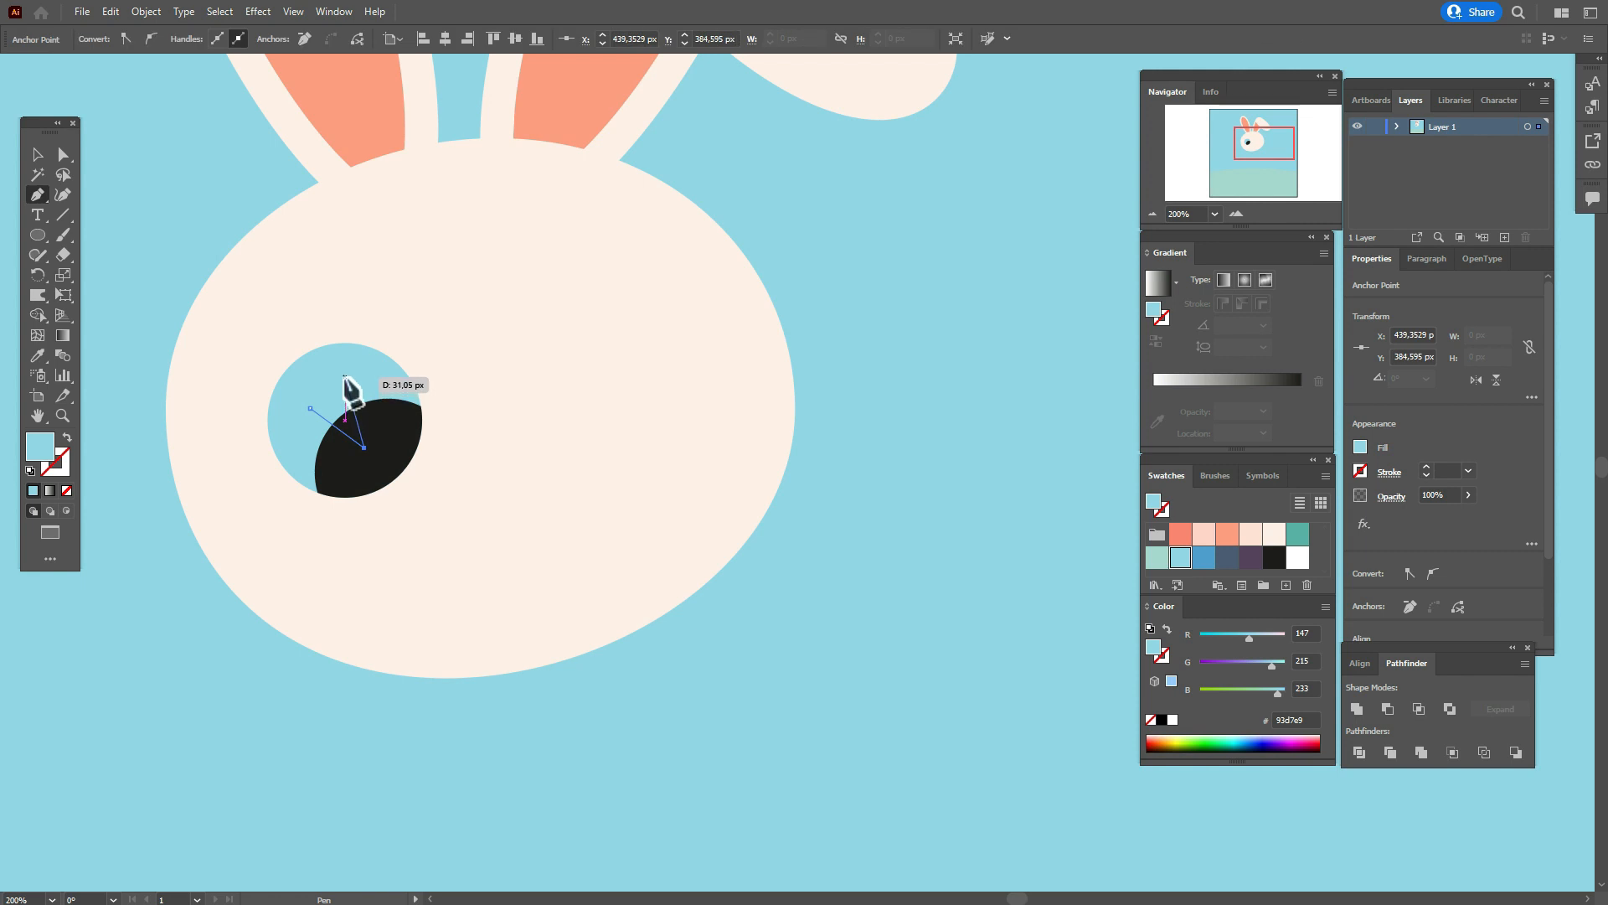
pyautogui.click(345, 375)
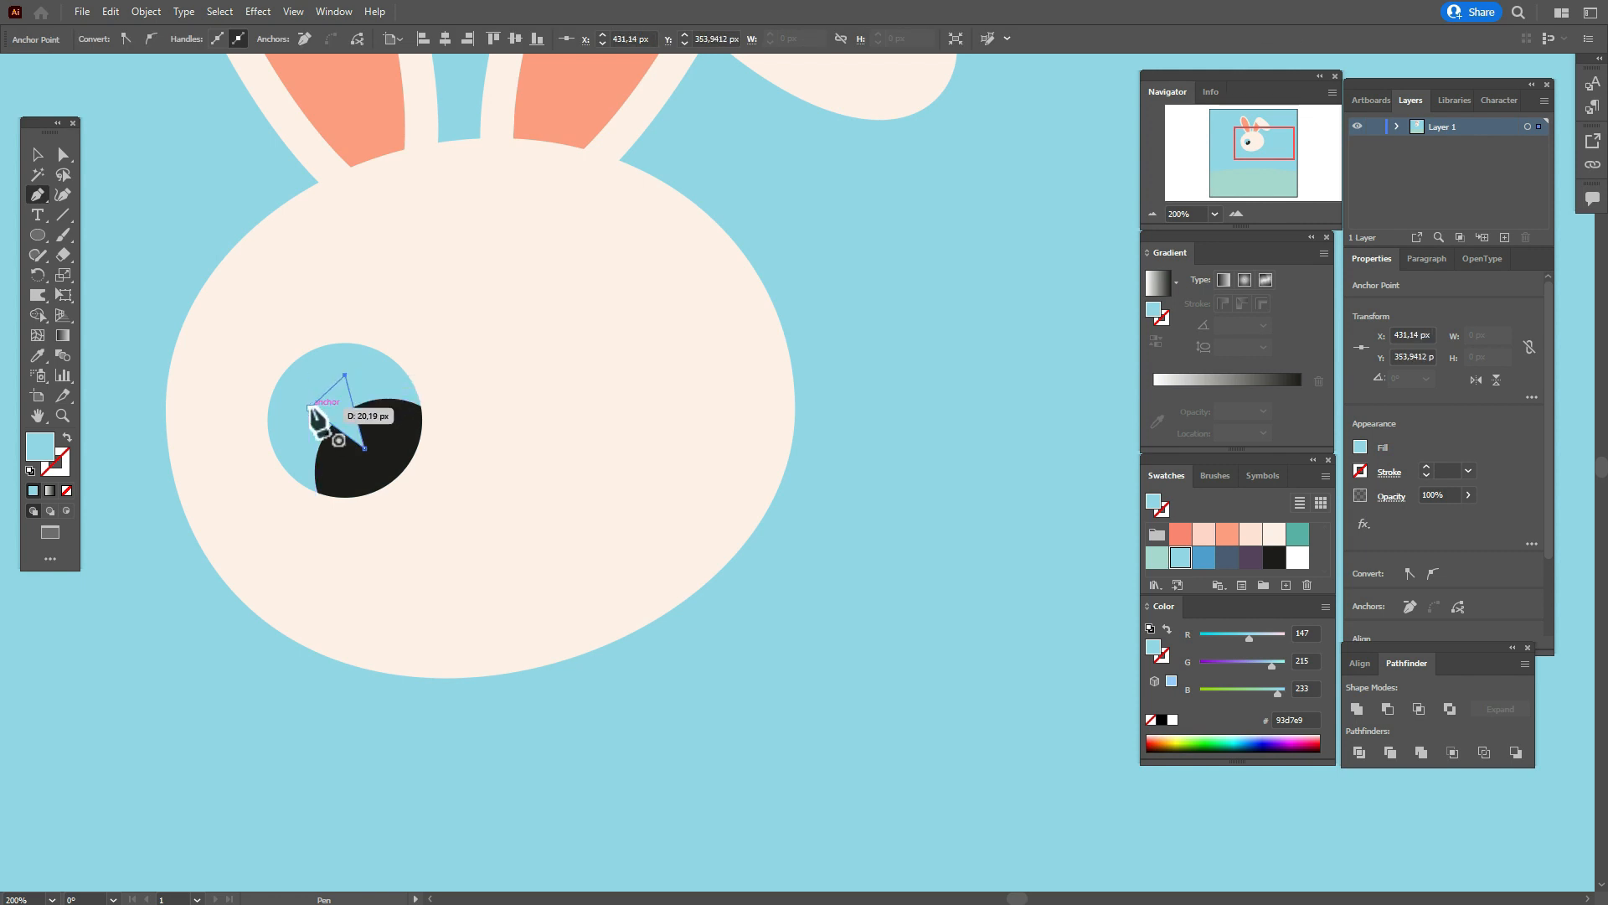
pyautogui.click(310, 408)
pyautogui.click(36, 154)
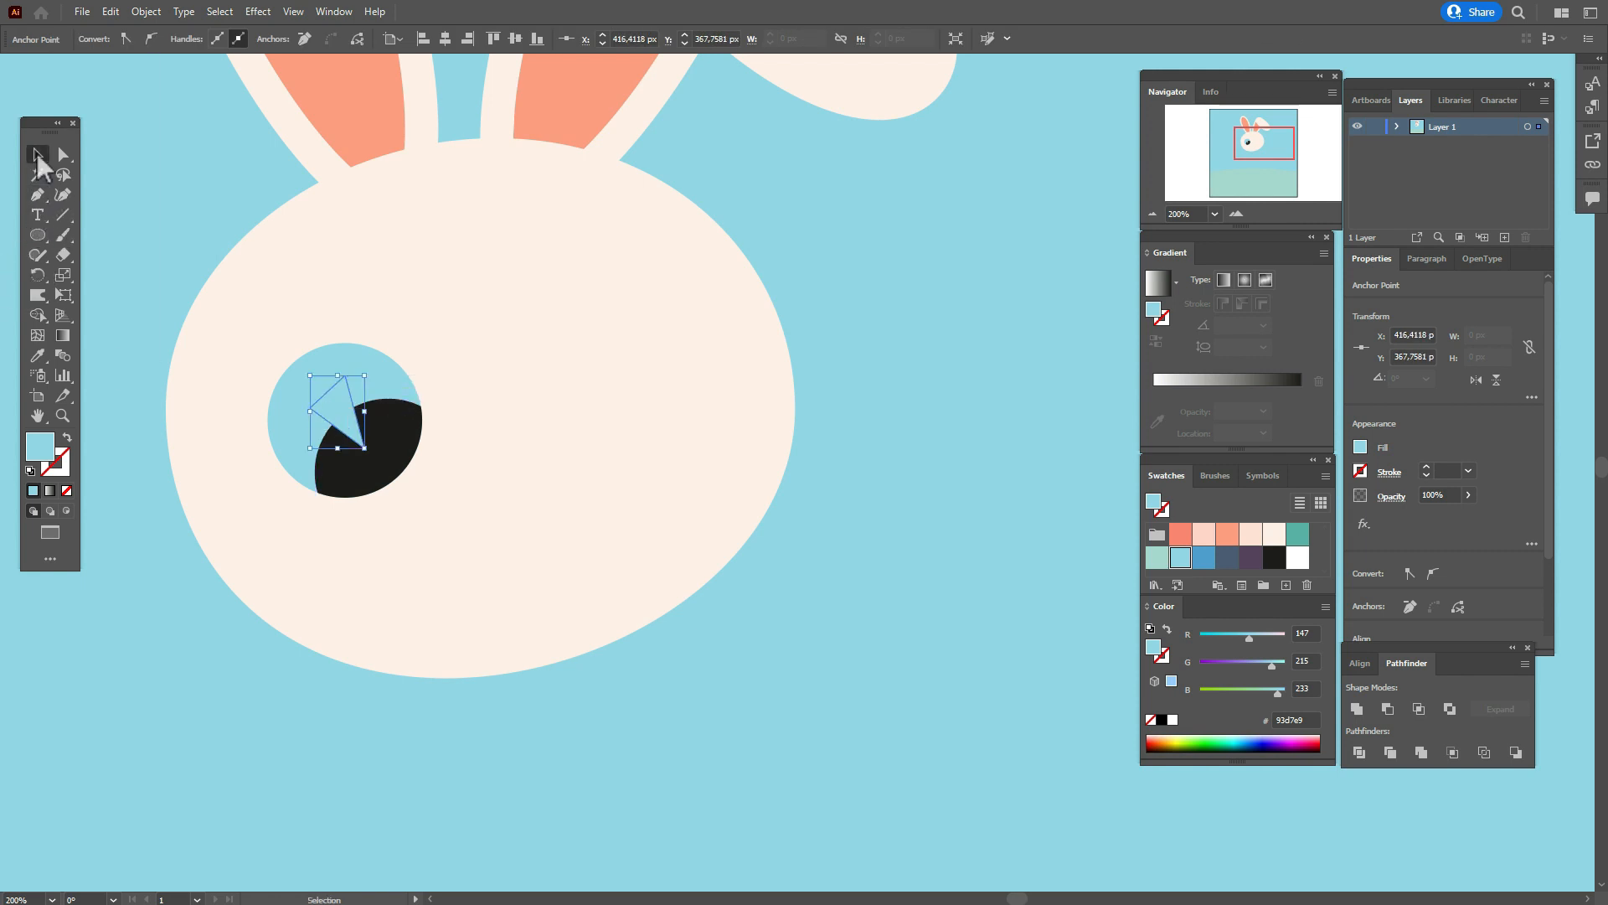
# Copy the complete eye with its pupil and triangle to the right side of the face, about 111 px right and 24 px up.
pyautogui.click(364, 335)
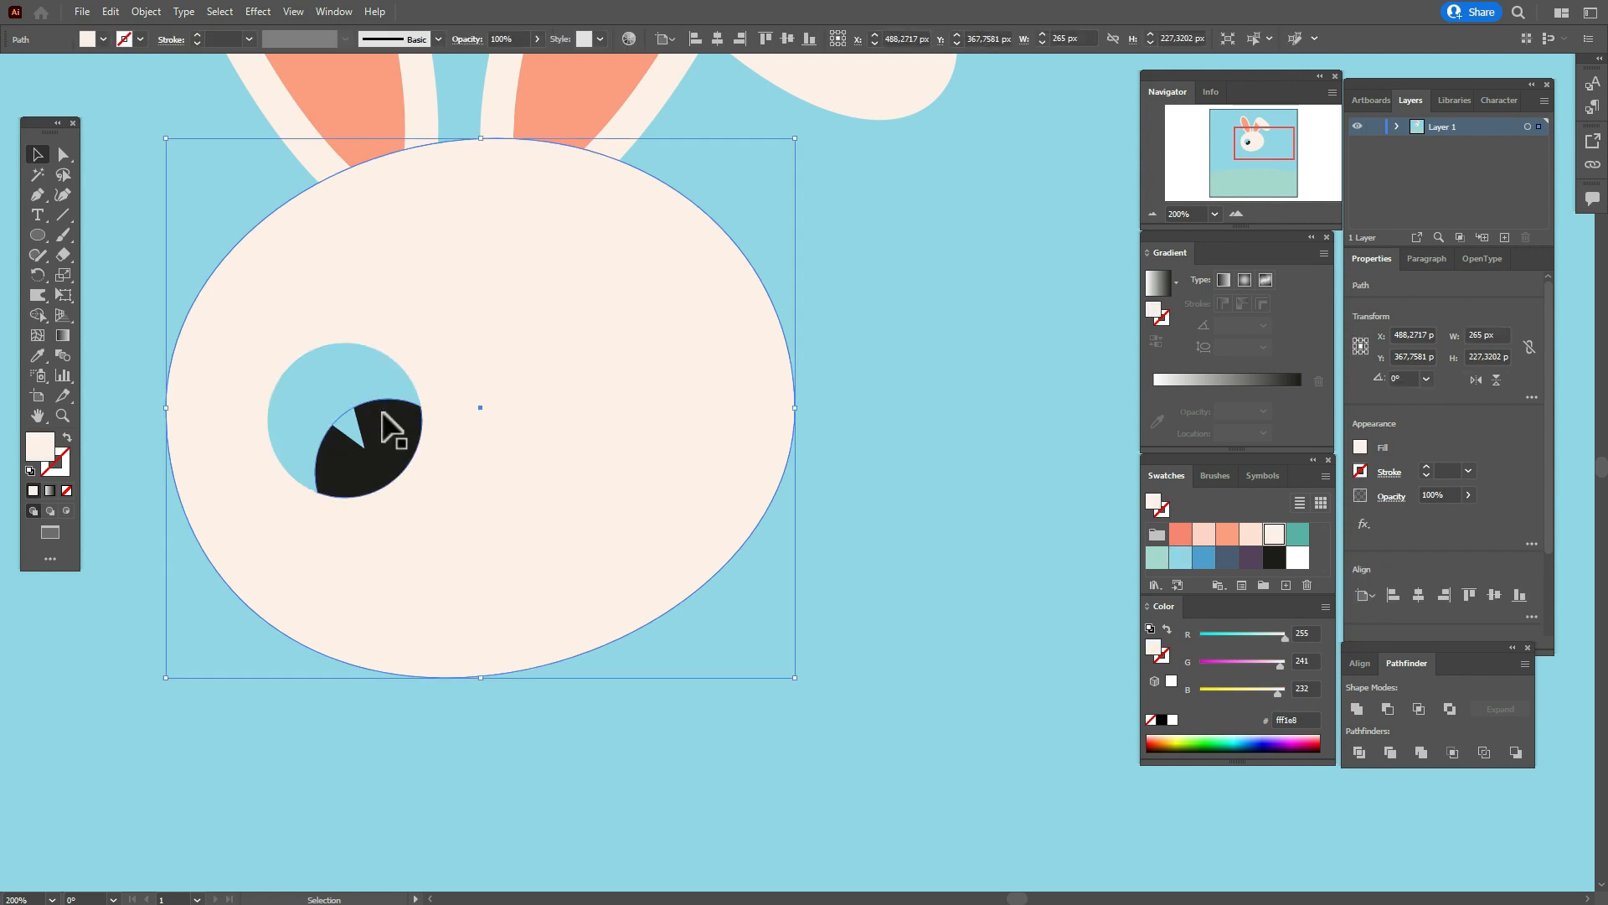
pyautogui.click(821, 342)
pyautogui.click(395, 448)
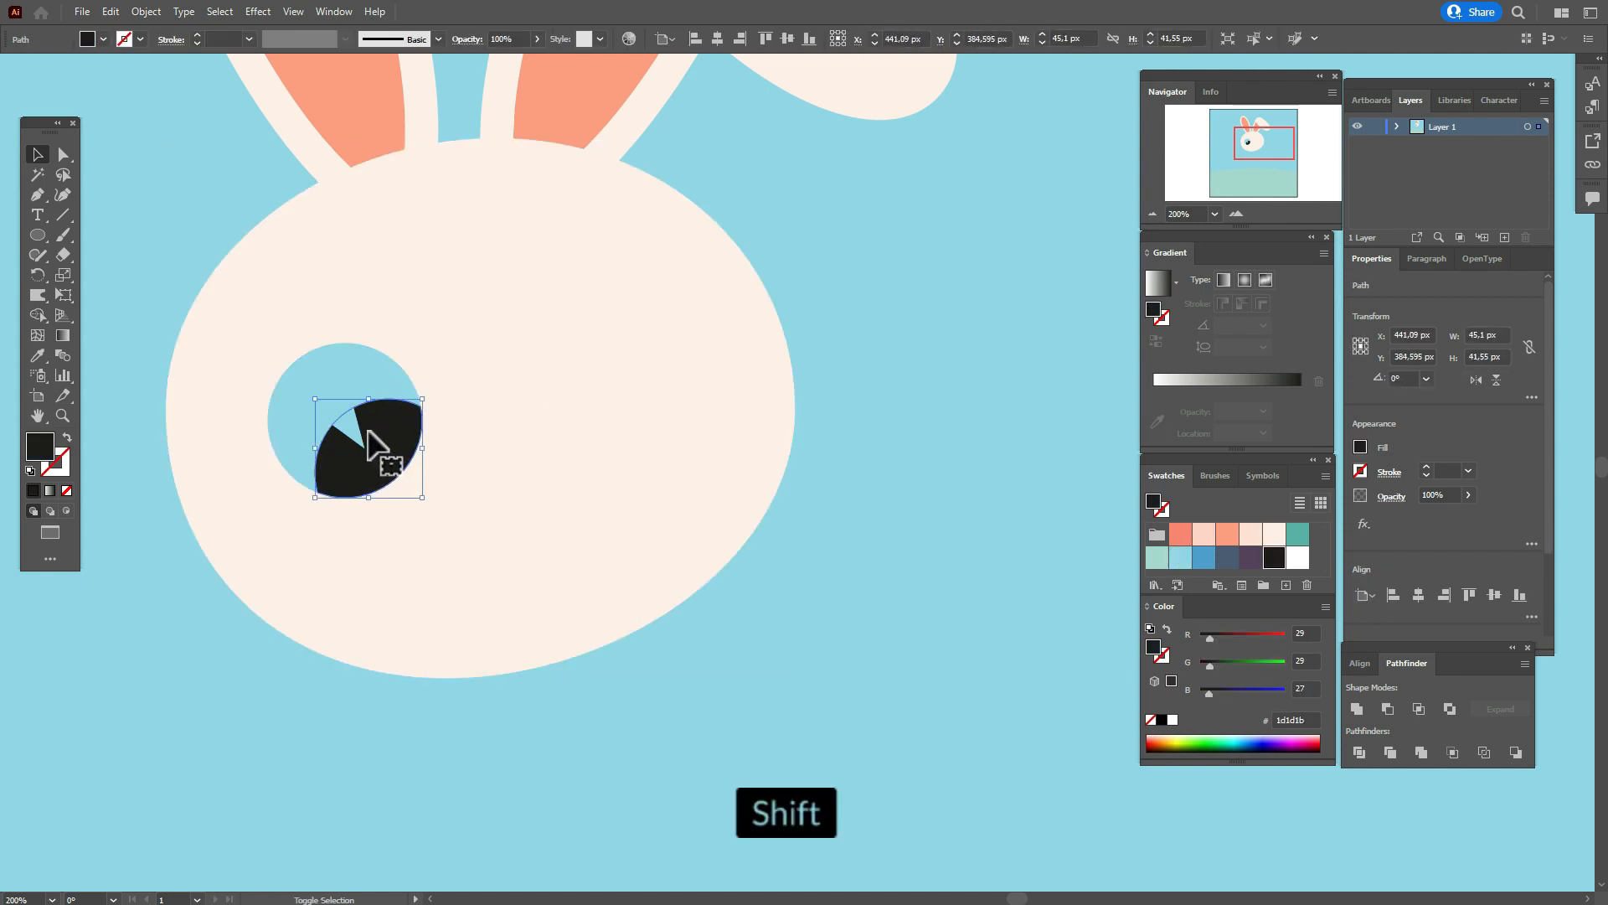
pyautogui.keyDown('shift'); pyautogui.click(384, 397); pyautogui.keyUp('shift')
pyautogui.keyDown('shift'); pyautogui.click(384, 388); pyautogui.keyUp('shift')
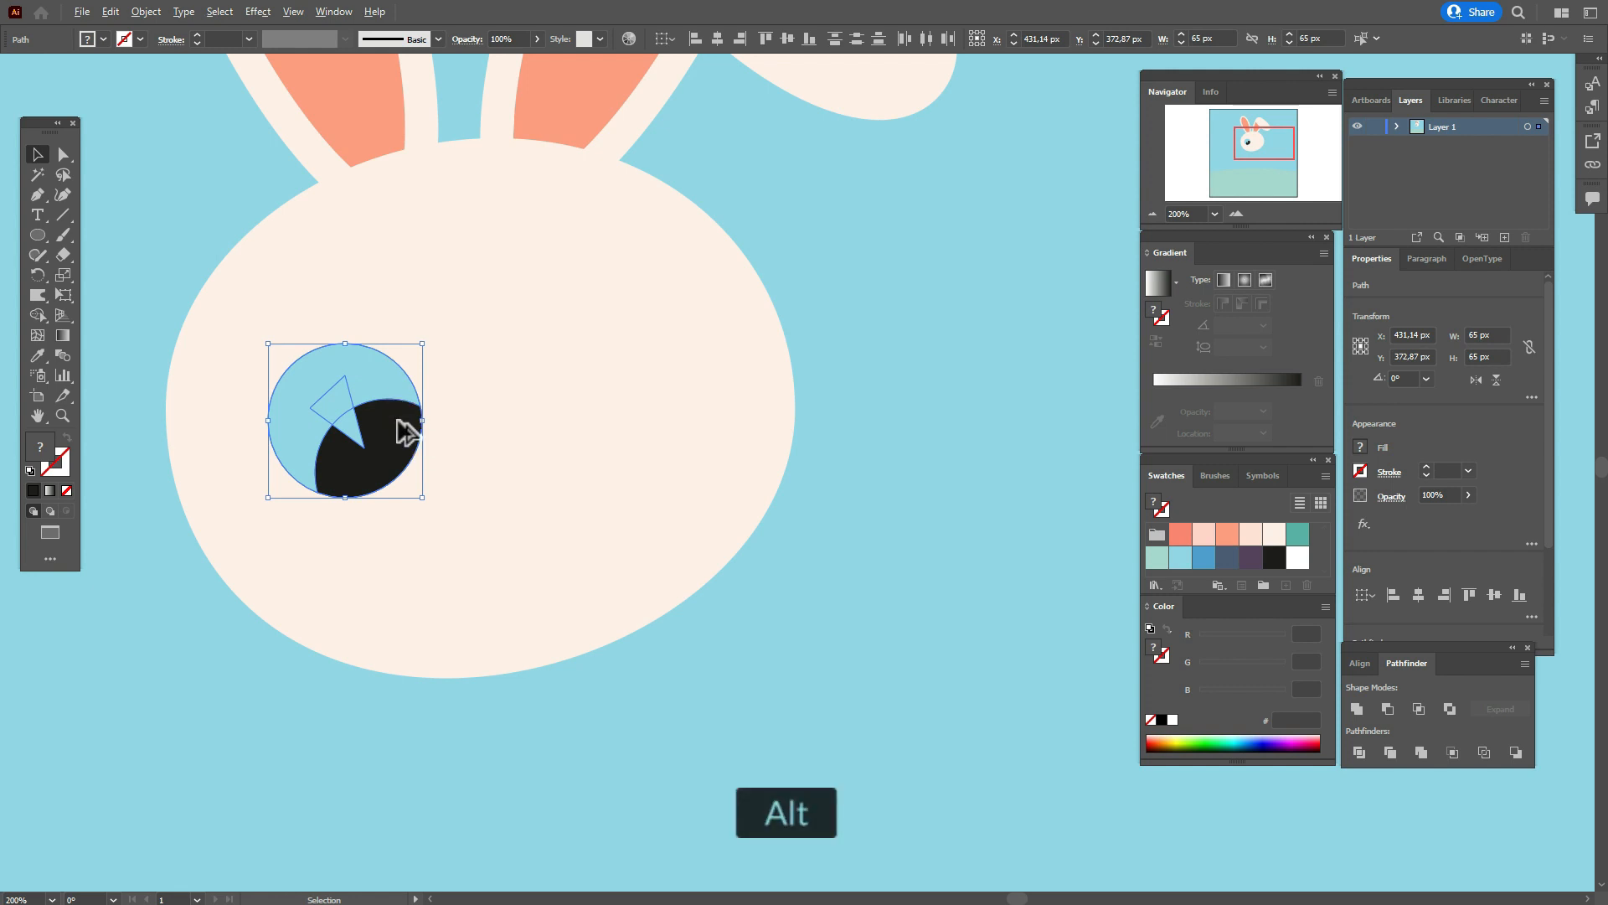
pyautogui.moveTo(397, 420); pyautogui.dragTo(662, 365)
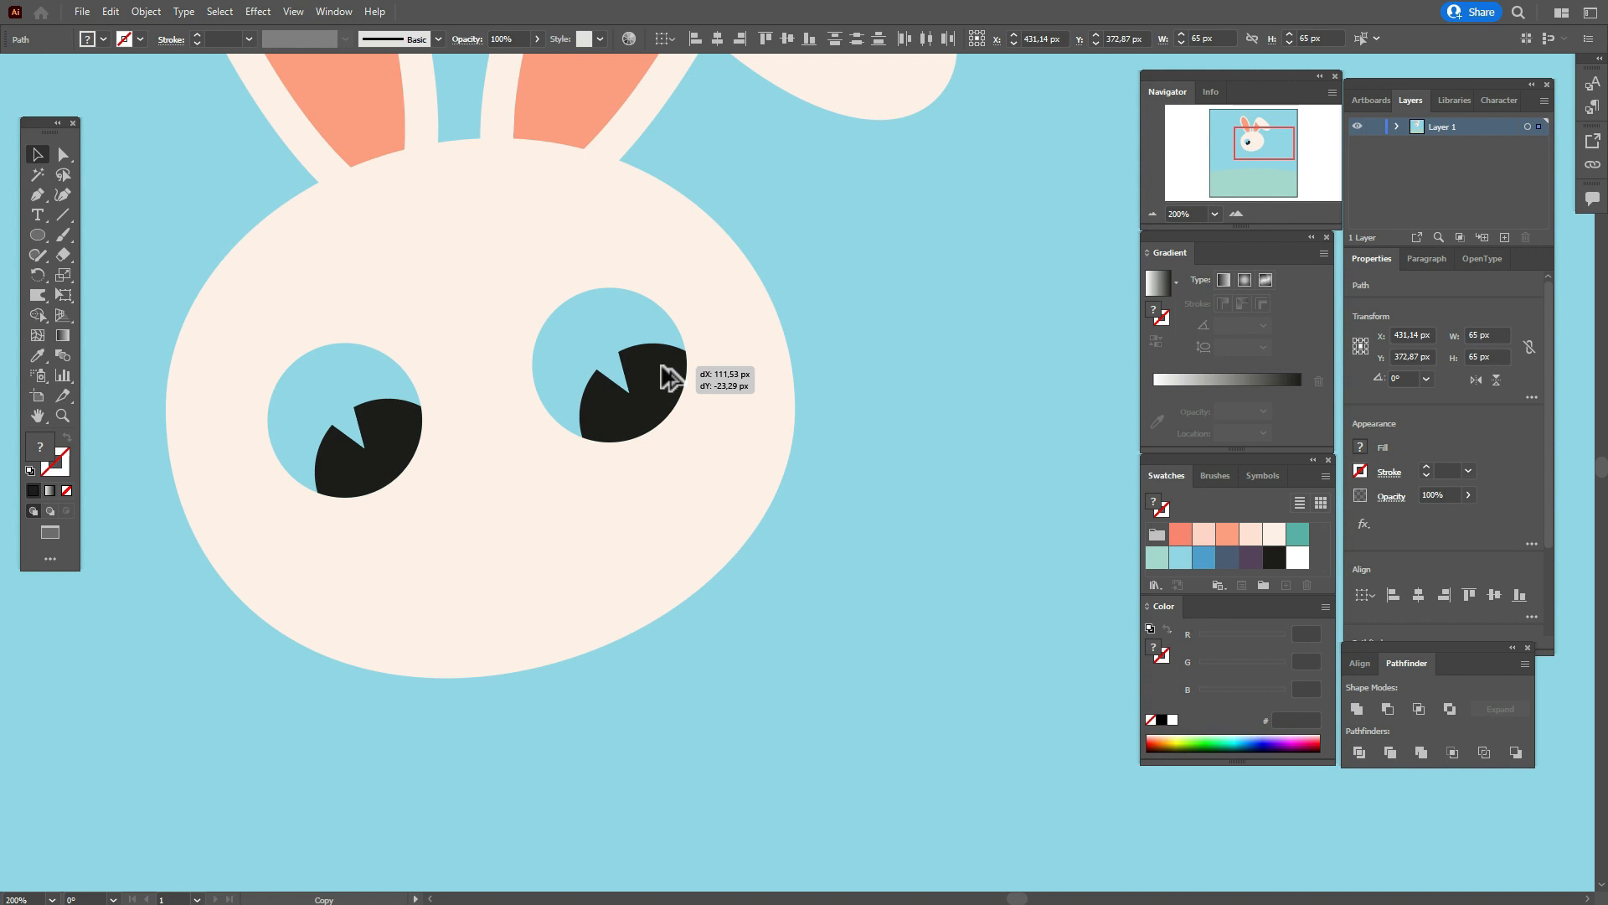
pyautogui.moveTo(670, 378); pyautogui.dragTo(668, 384)
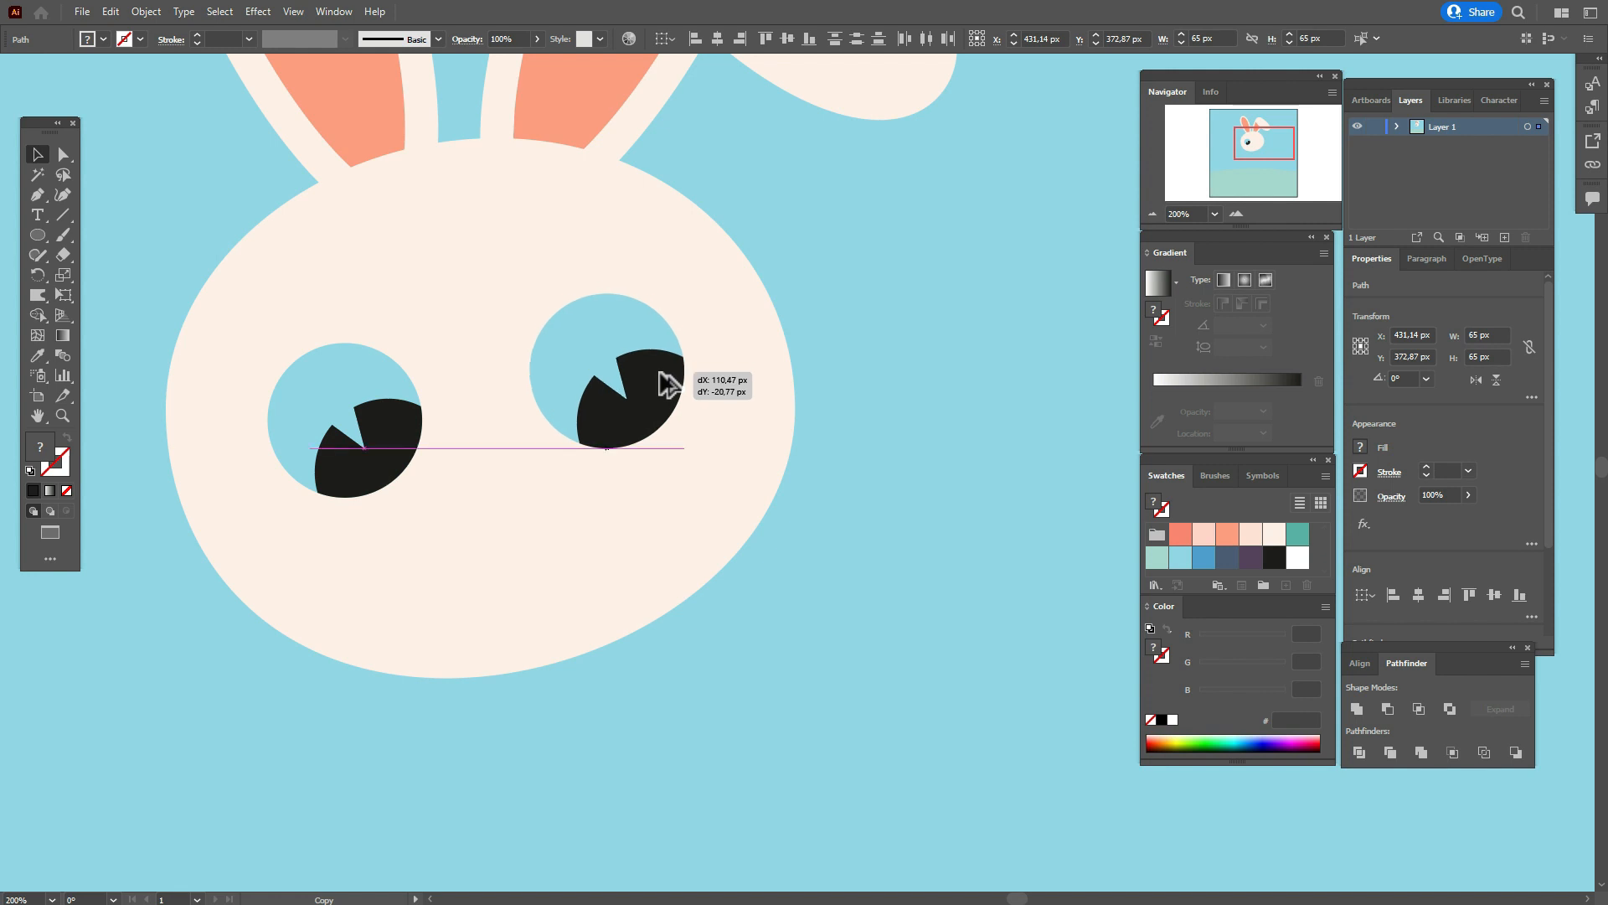
pyautogui.moveTo(668, 385); pyautogui.dragTo(668, 376)
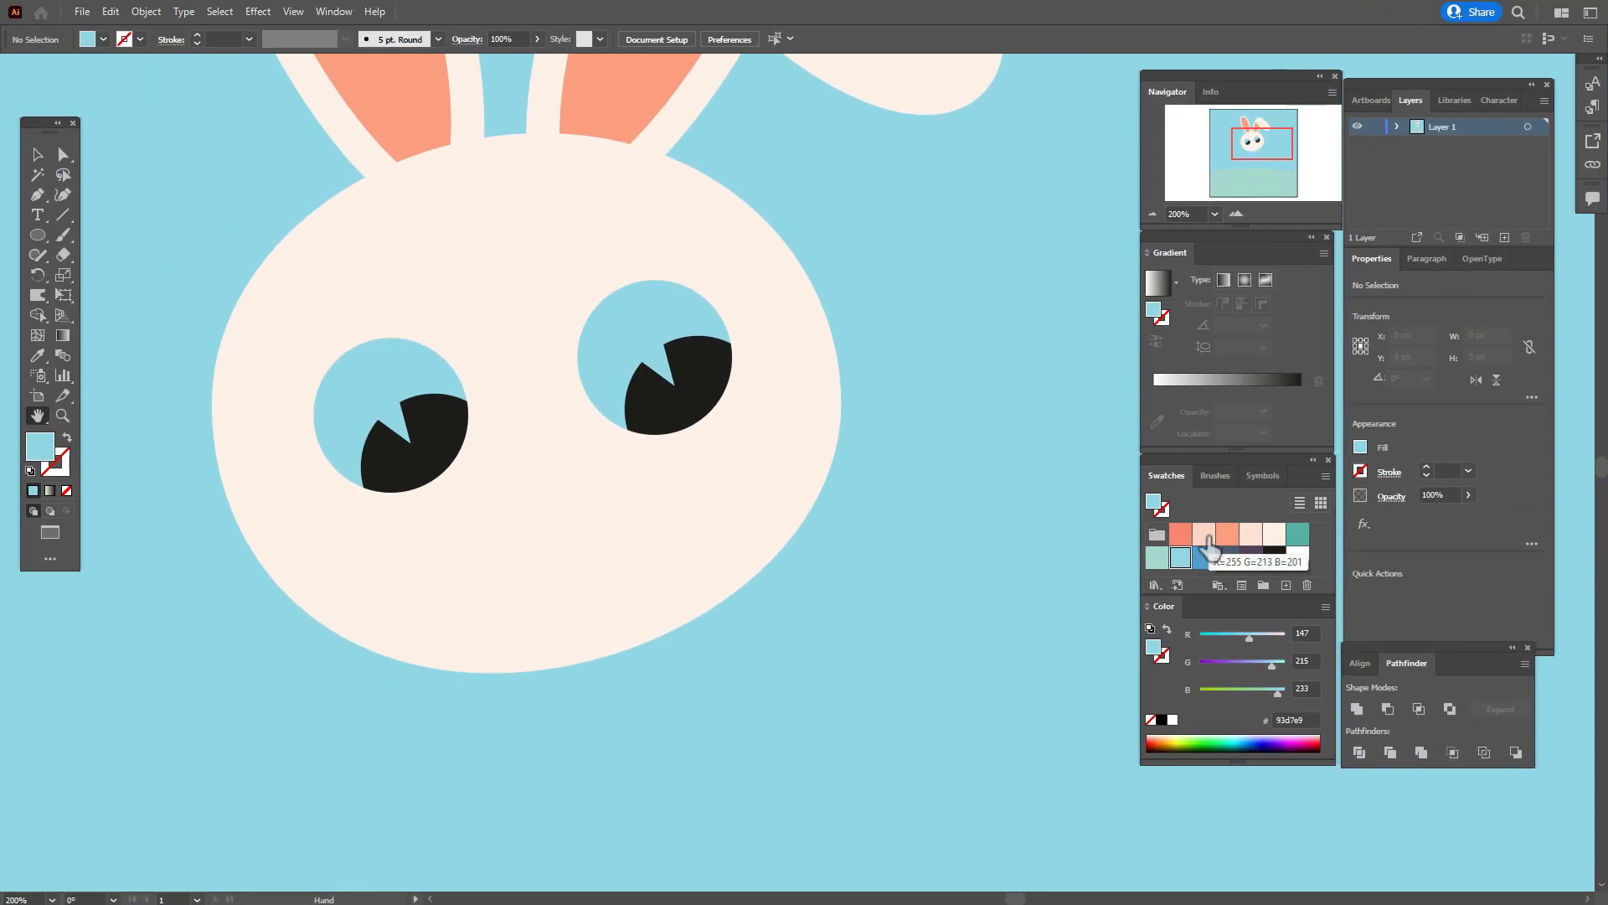
# Draw a pale pink (ffd5c9) circle about 107 px wide over the face's lower left edge and place a copy over its right edge.
pyautogui.click(1204, 536)
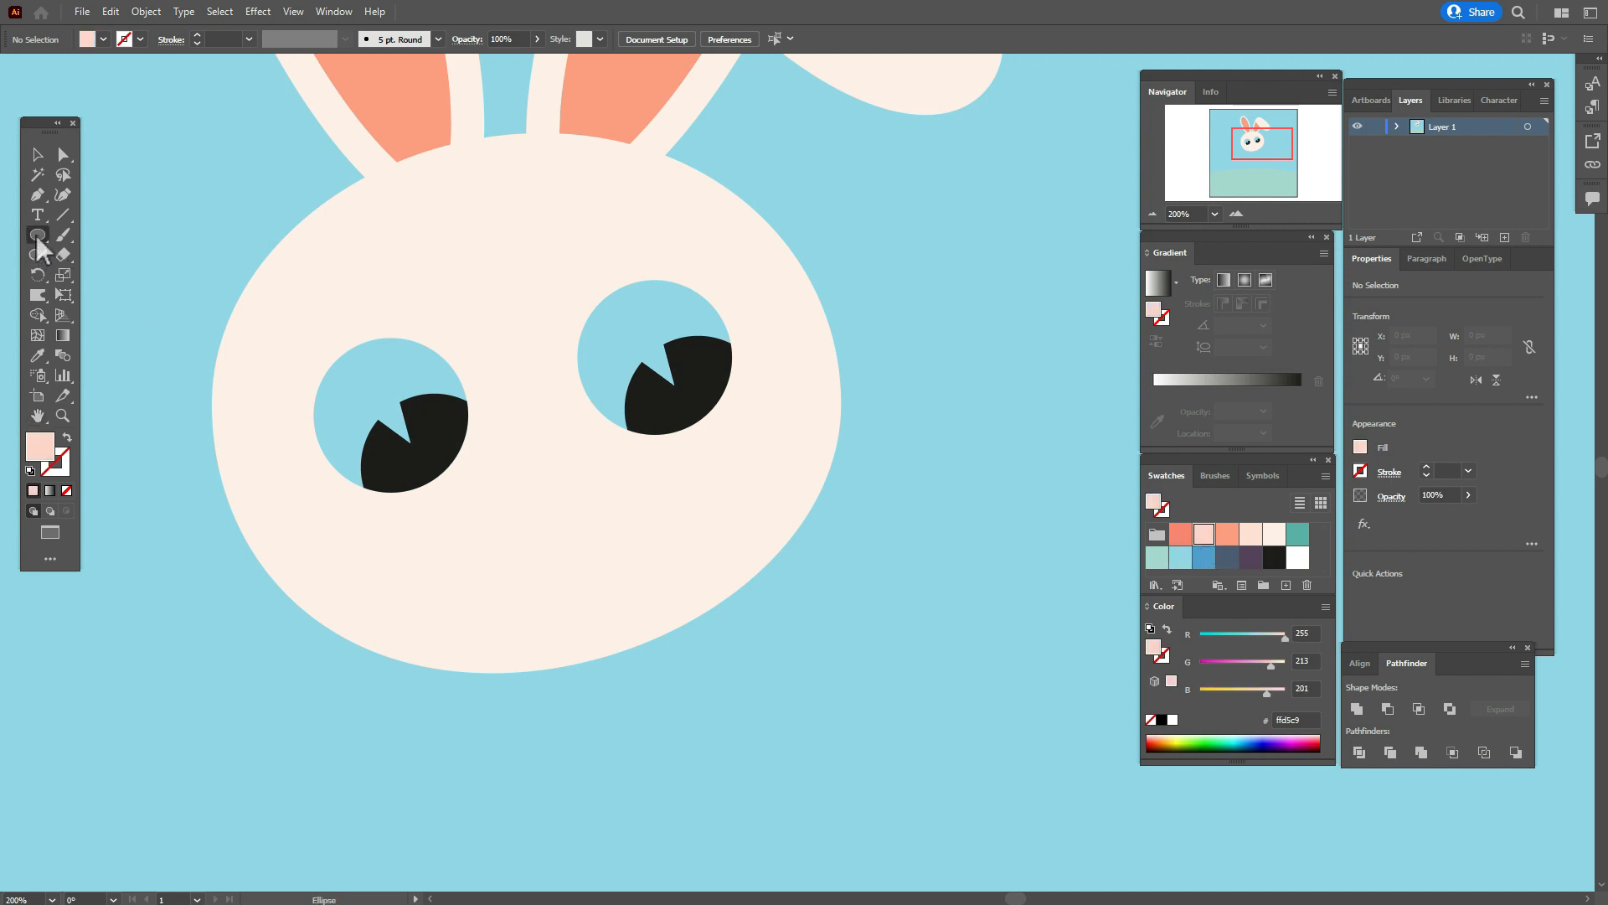
pyautogui.moveTo(206, 422); pyautogui.dragTo(461, 676)
pyautogui.click(37, 156)
pyautogui.moveTo(340, 534); pyautogui.dragTo(818, 432)
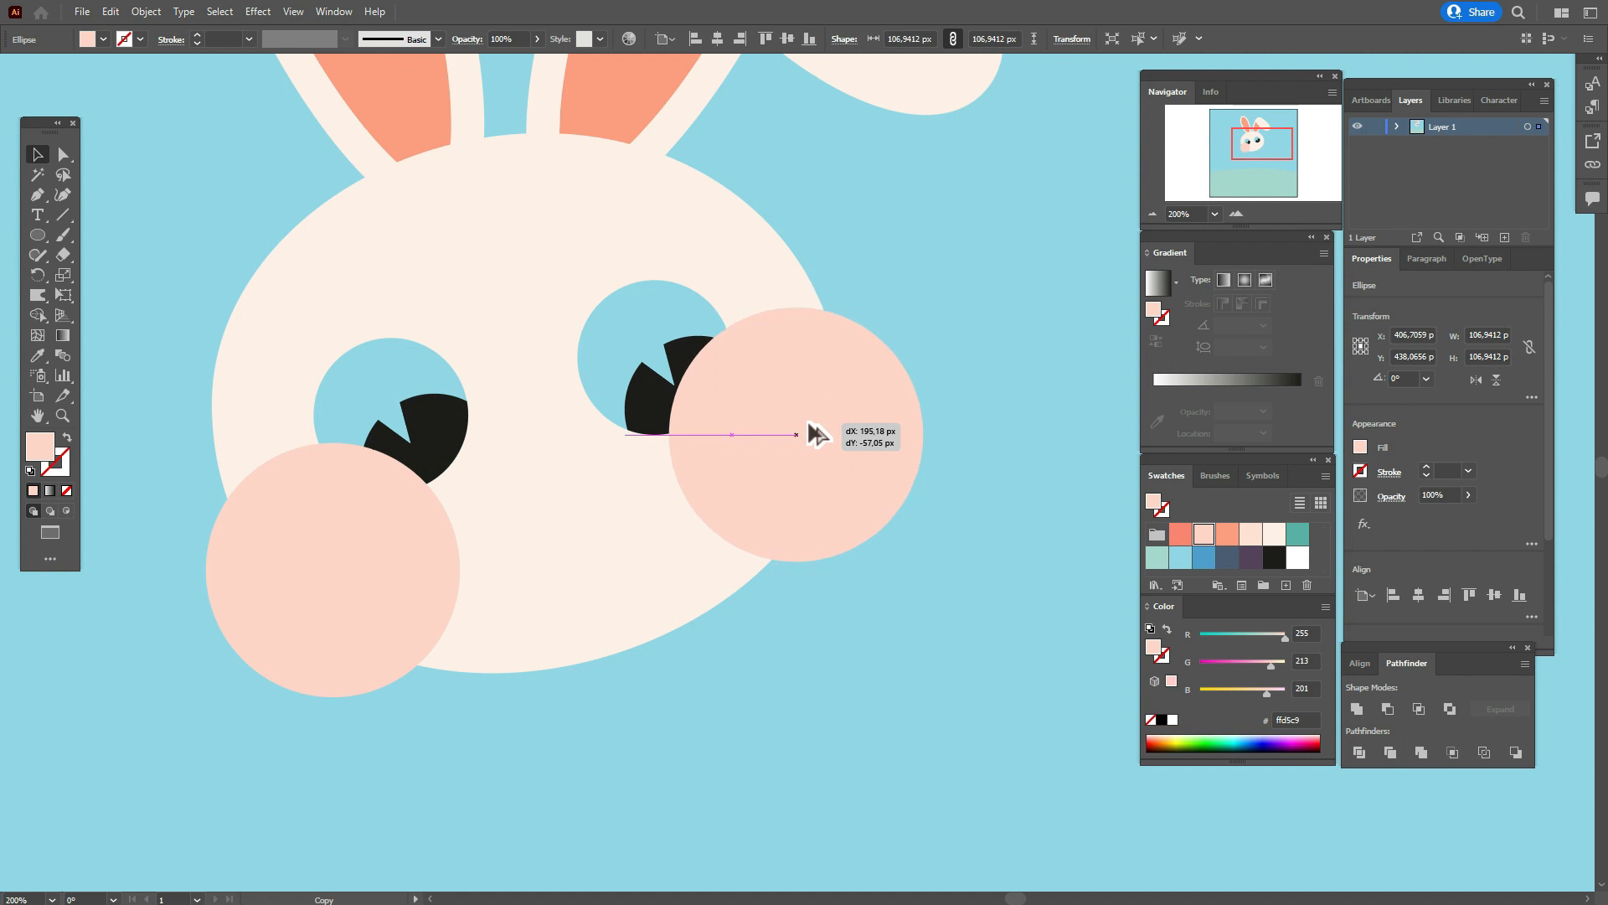
pyautogui.moveTo(817, 433); pyautogui.dragTo(818, 433)
pyautogui.moveTo(377, 557); pyautogui.dragTo(368, 564)
pyautogui.moveTo(759, 487); pyautogui.dragTo(781, 487)
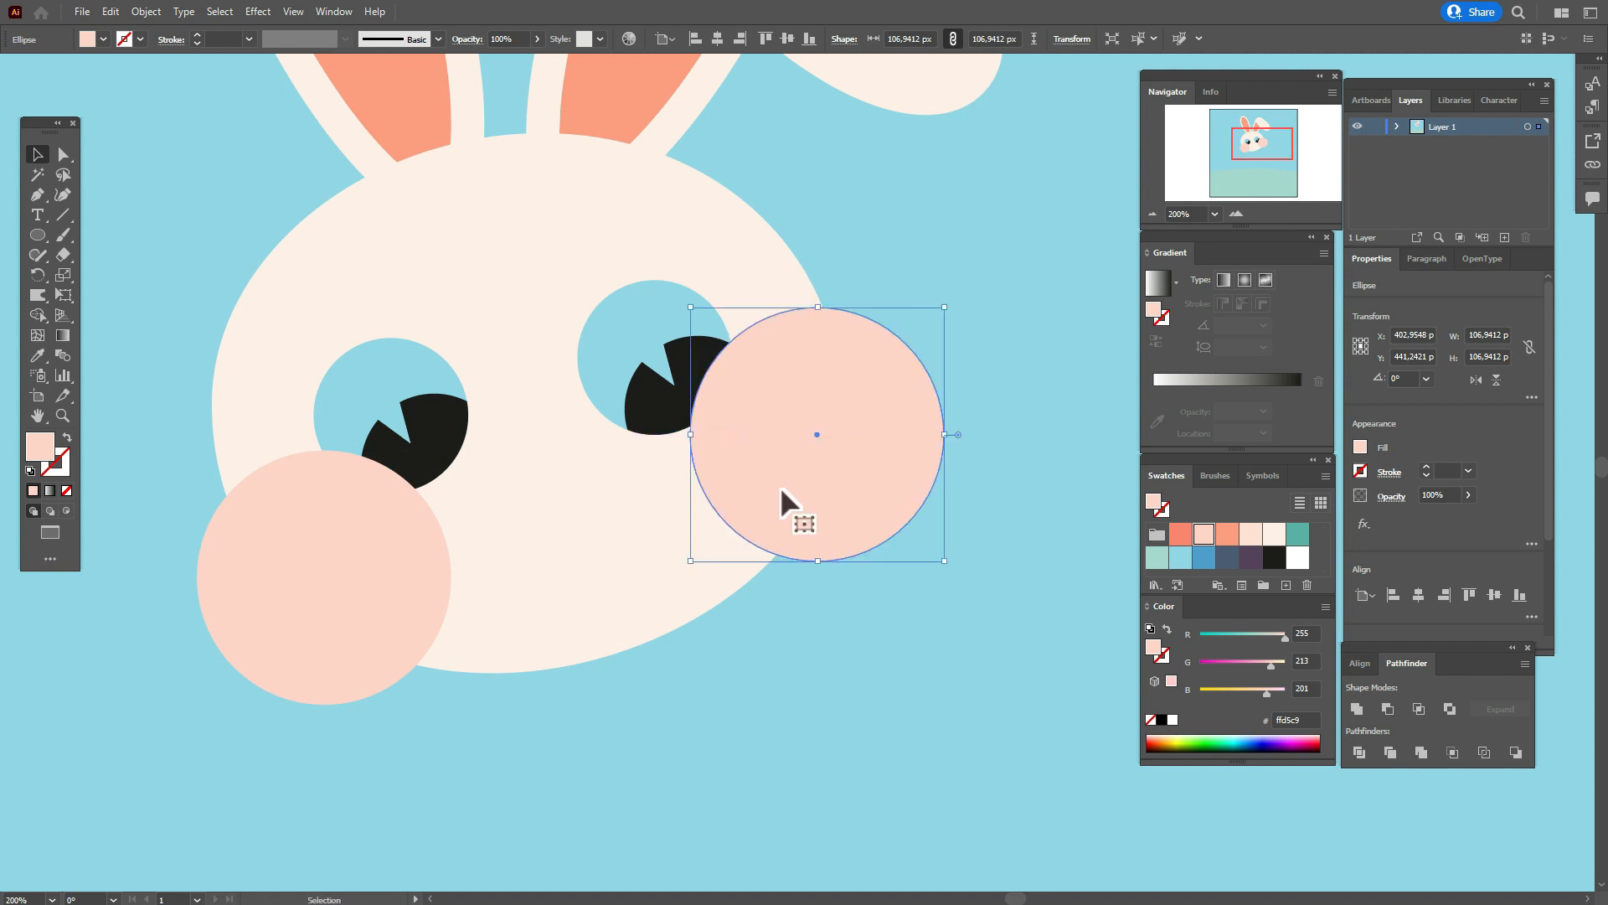
# Trim away the parts of both pink cheek circles outside the face outline with the Shape Builder.
pyautogui.keyDown('shift'); pyautogui.click(592, 596); pyautogui.keyUp('shift')
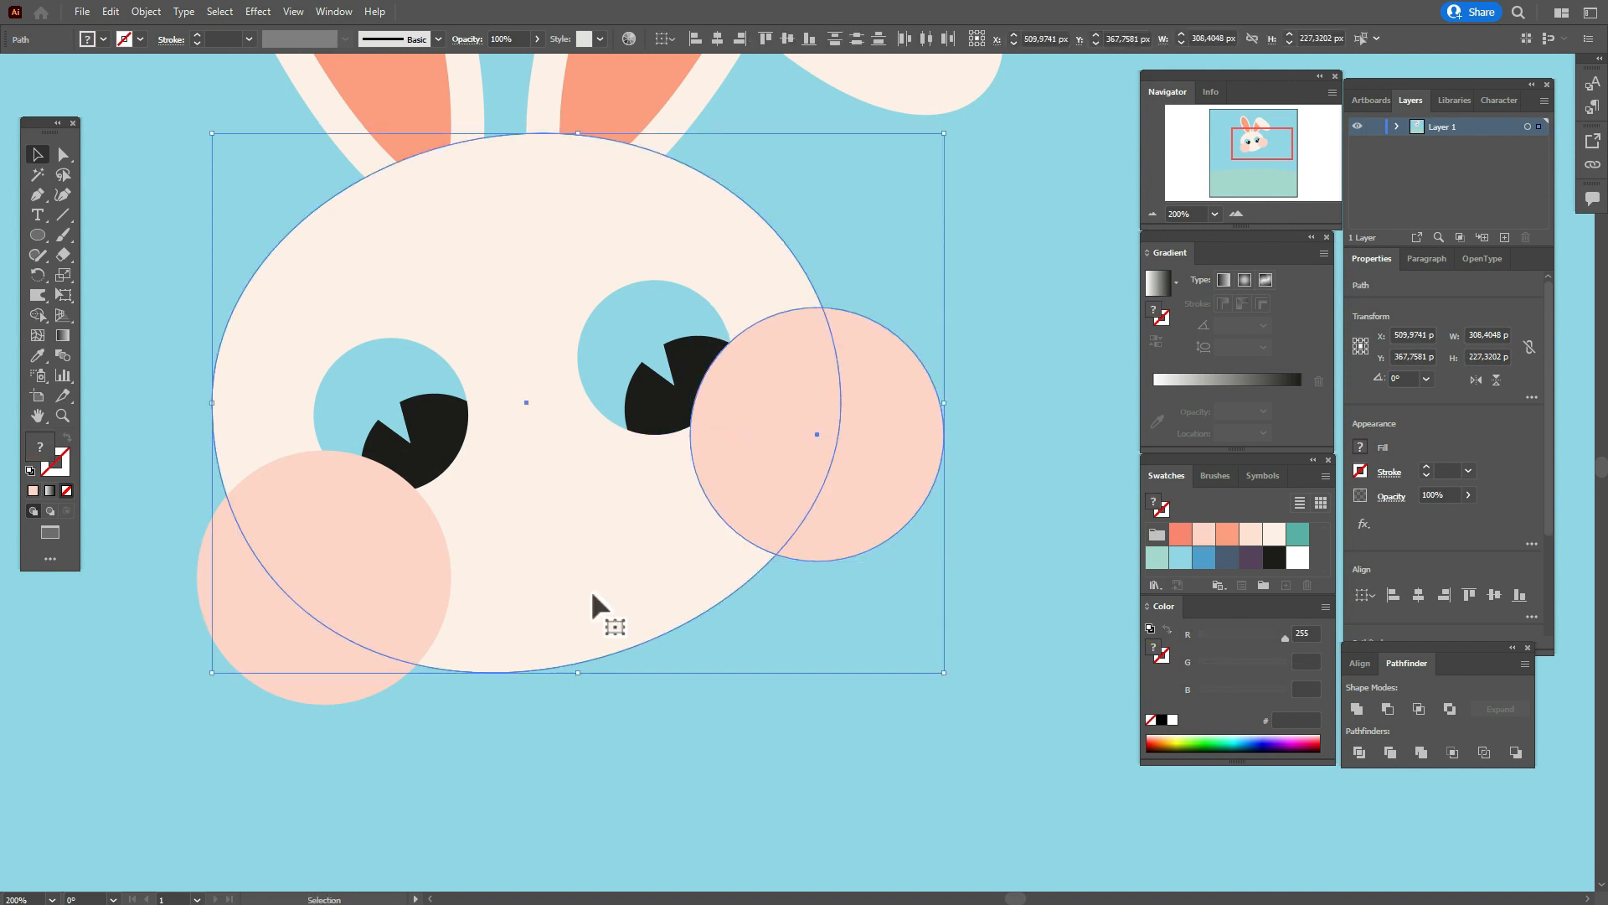
pyautogui.click(40, 318)
pyautogui.press('alt')
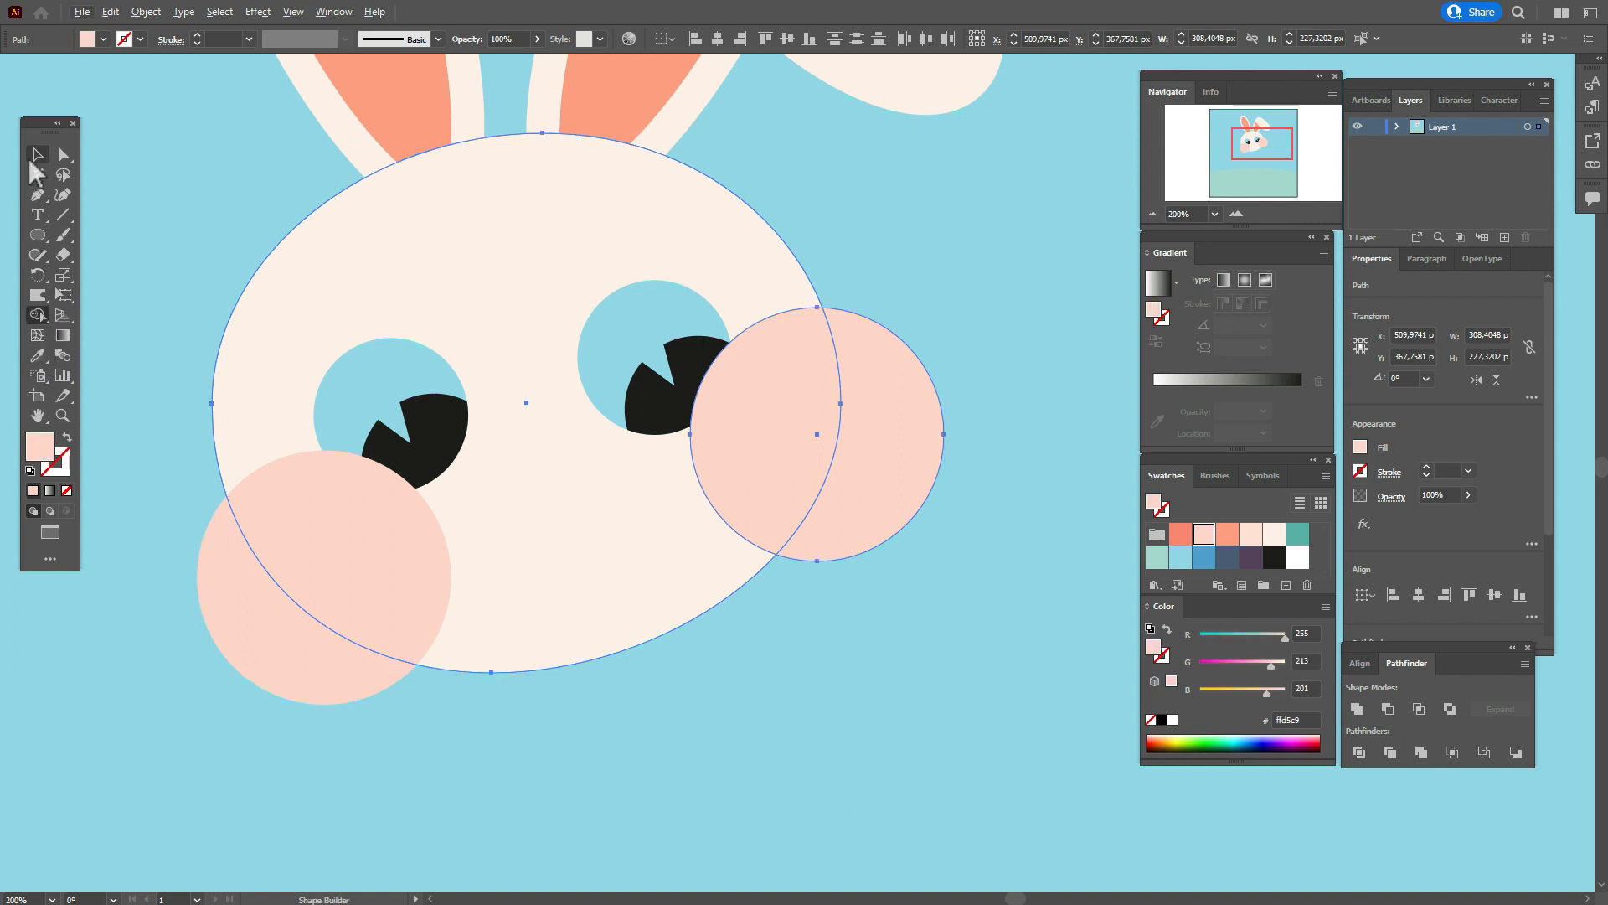
pyautogui.click(37, 155)
pyautogui.keyDown('shift'); pyautogui.click(281, 597); pyautogui.keyUp('shift')
pyautogui.keyDown('shift'); pyautogui.click(903, 474); pyautogui.keyUp('shift')
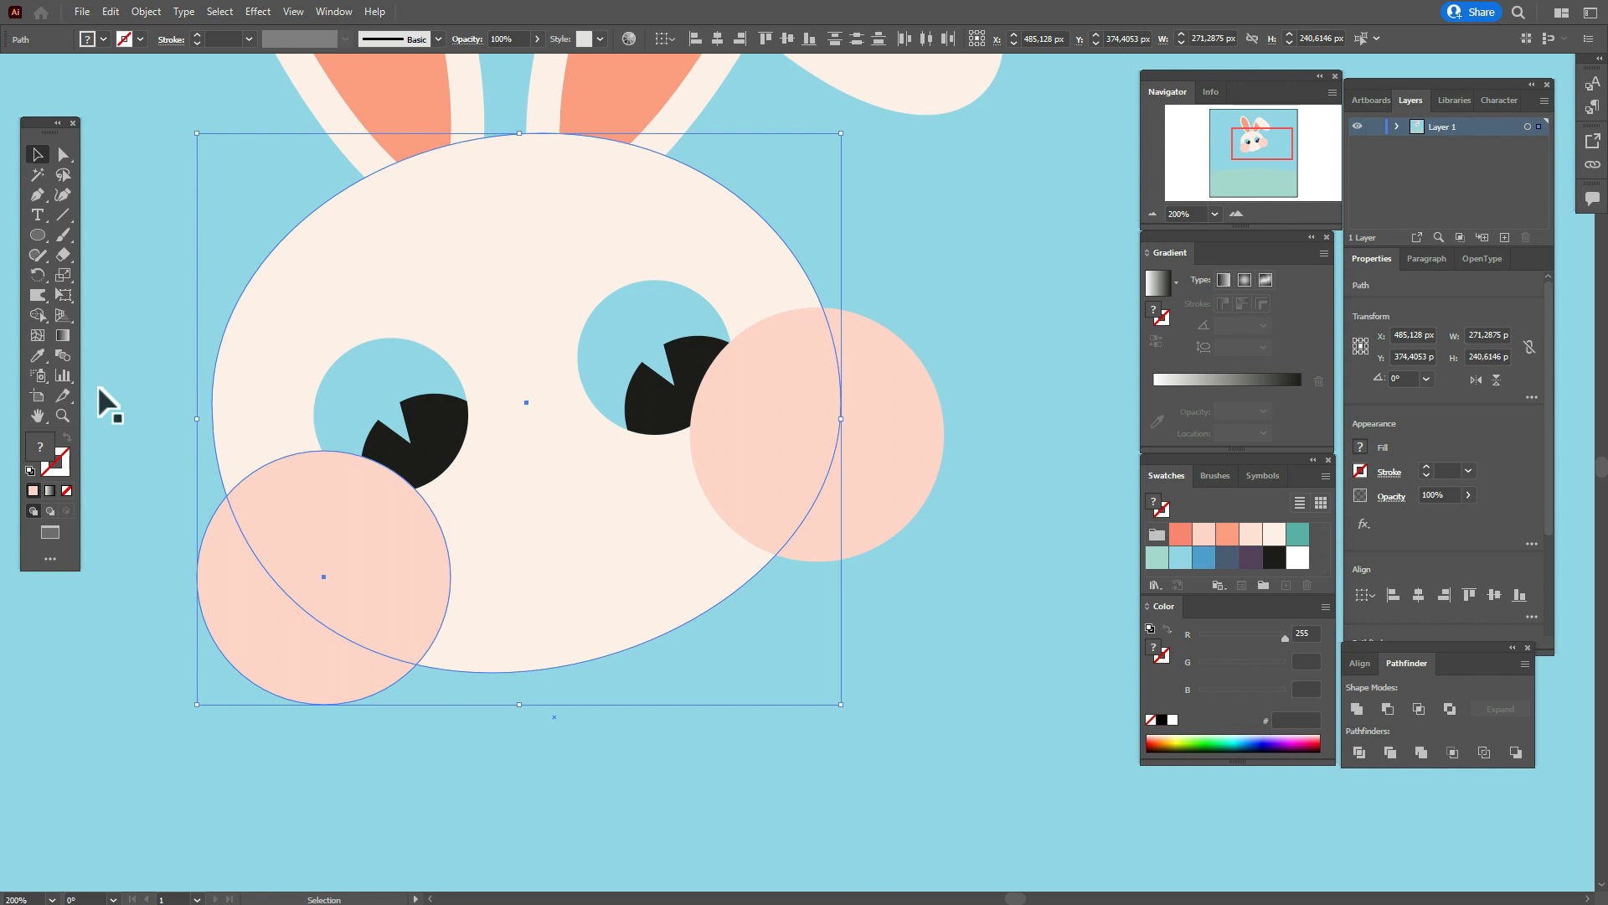
pyautogui.keyDown('shift'); pyautogui.click(880, 482); pyautogui.keyUp('shift')
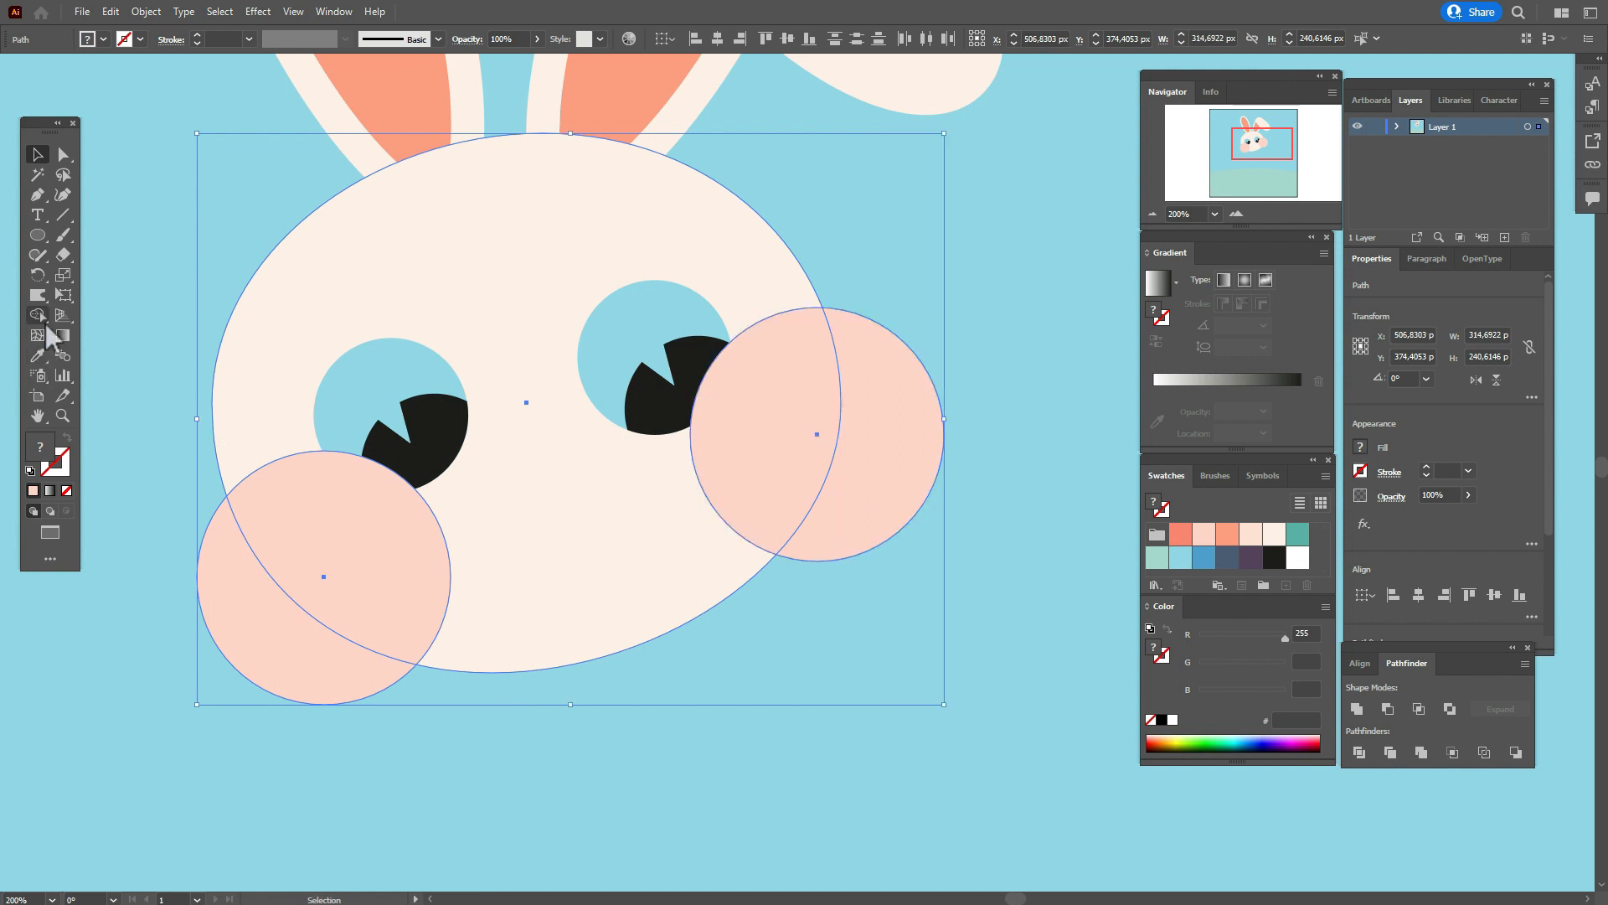
pyautogui.click(39, 317)
pyautogui.keyDown('alt'); pyautogui.click(350, 681); pyautogui.keyUp('alt')
pyautogui.keyDown('alt'); pyautogui.click(931, 453); pyautogui.keyUp('alt')
pyautogui.click(37, 155)
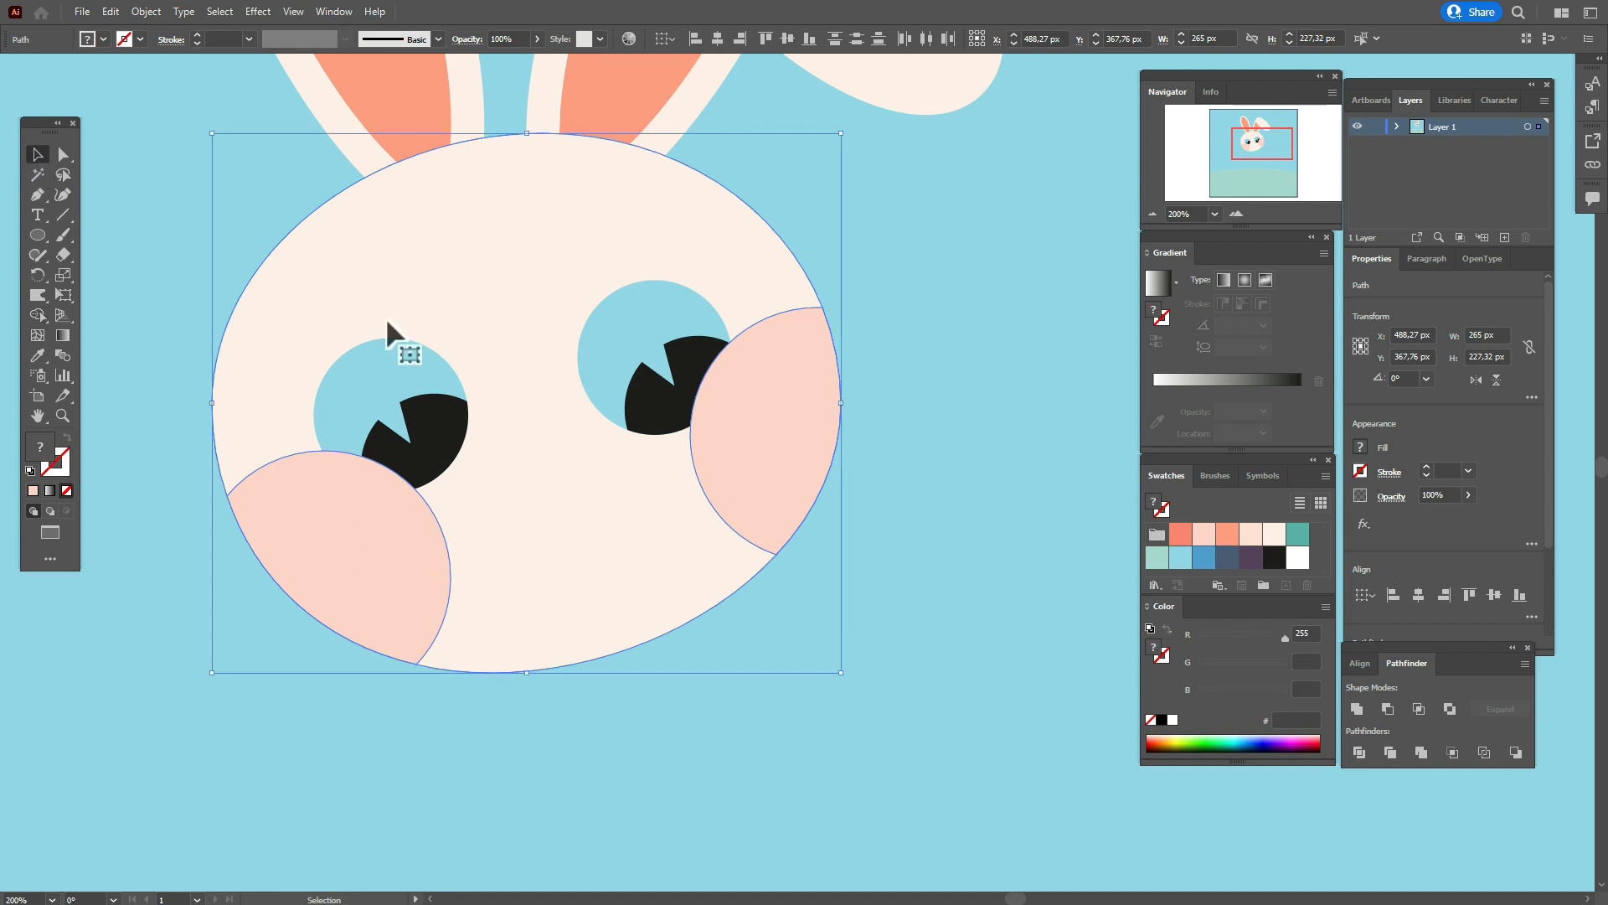
# Bring the left eye's circle, pupil and triangle to the front, above the cheek.
pyautogui.click(444, 441)
pyautogui.keyDown('shift'); pyautogui.click(429, 387); pyautogui.keyUp('shift')
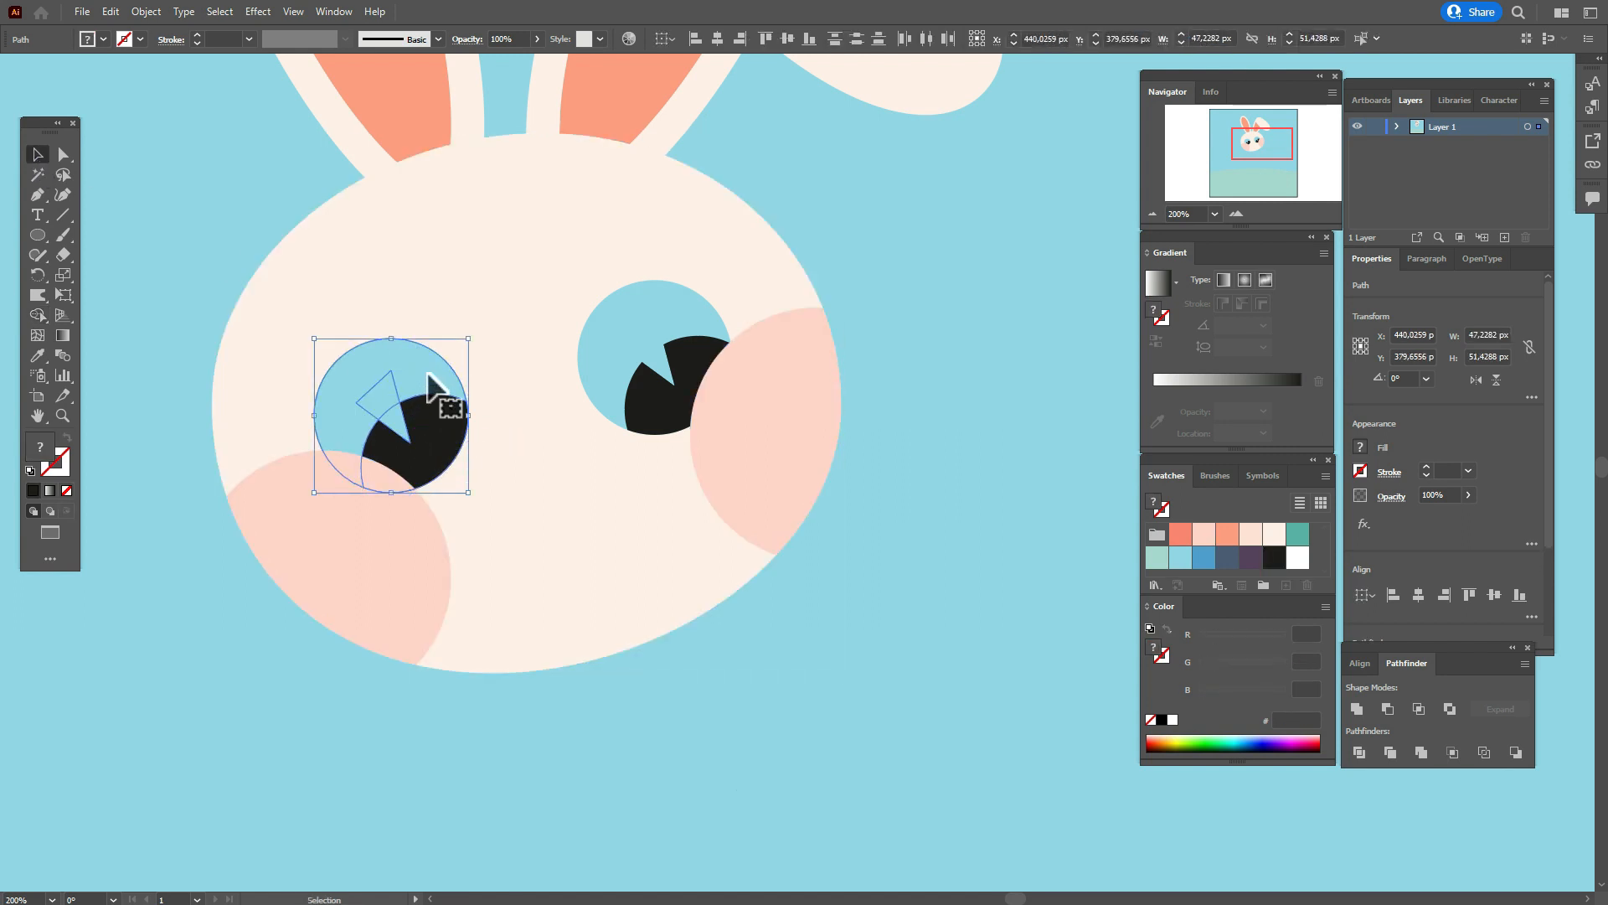
pyautogui.rightClick(429, 387)
pyautogui.moveTo(592, 642)
pyautogui.click(645, 643)
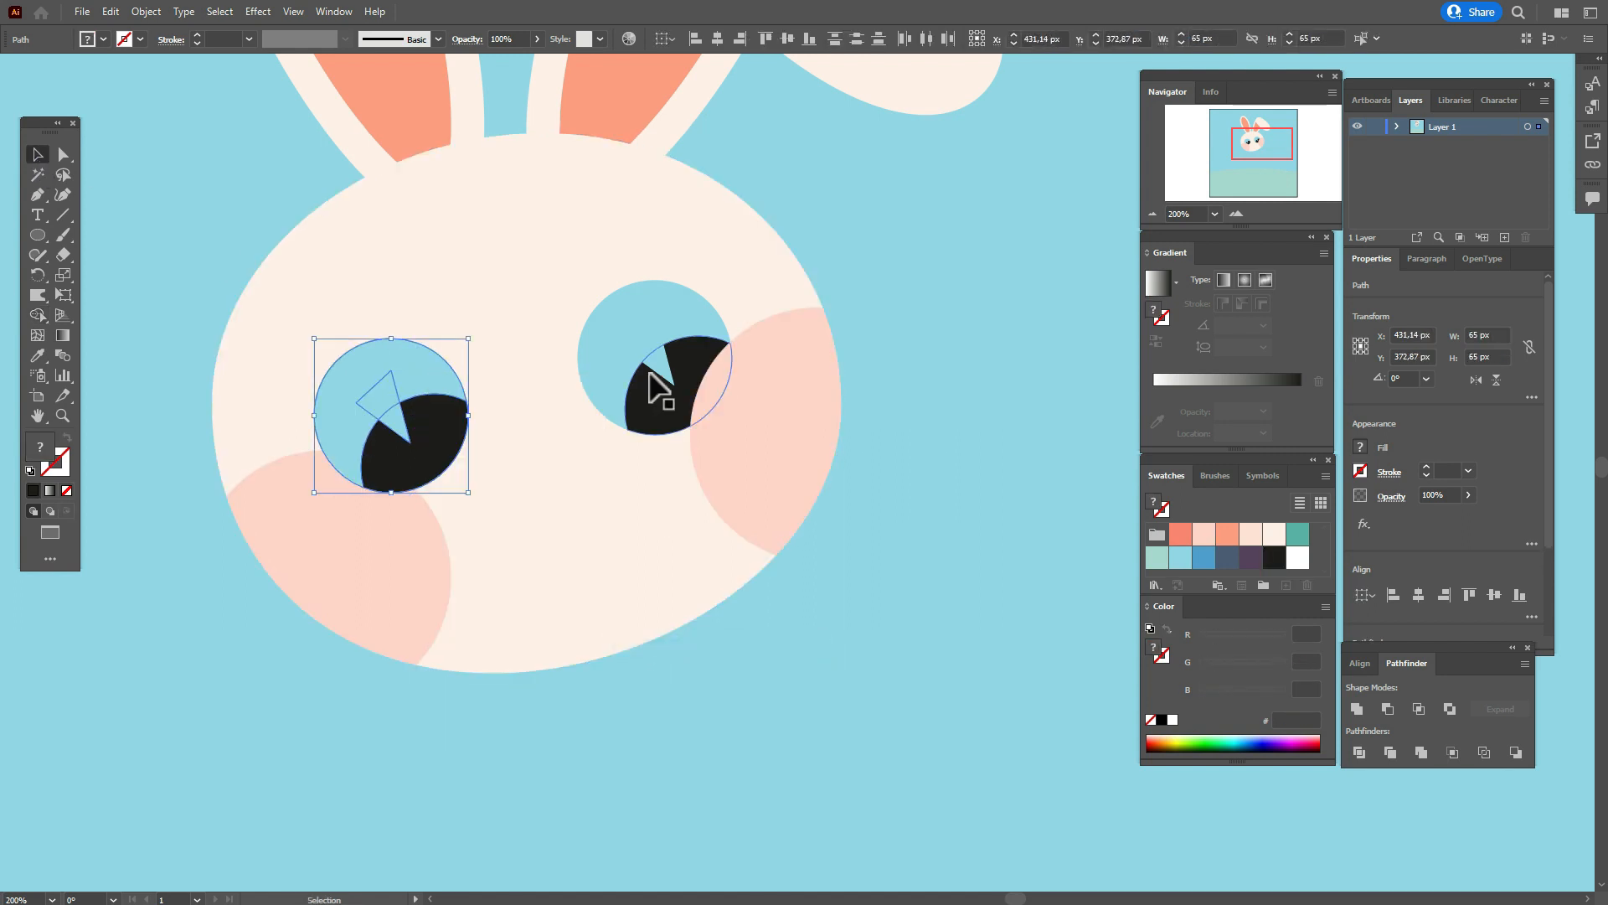
# Bring the right eye's circle, pupil and triangle to the front, above the cheek.
pyautogui.click(700, 330)
pyautogui.keyDown('shift'); pyautogui.click(692, 359); pyautogui.keyUp('shift')
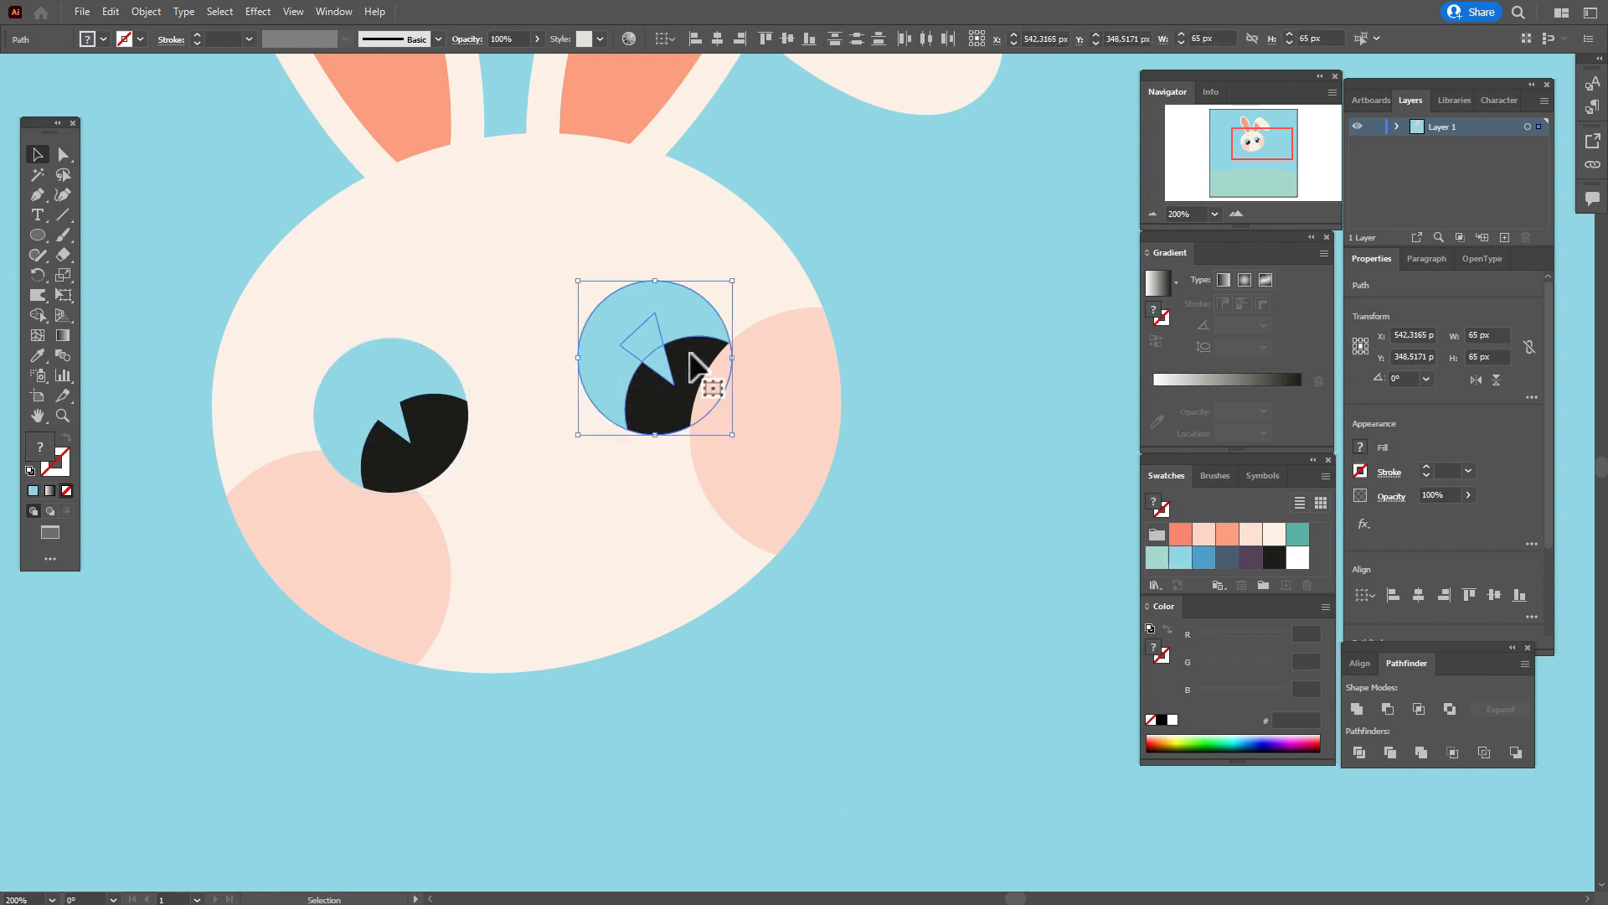
pyautogui.rightClick(691, 354)
pyautogui.moveTo(840, 626)
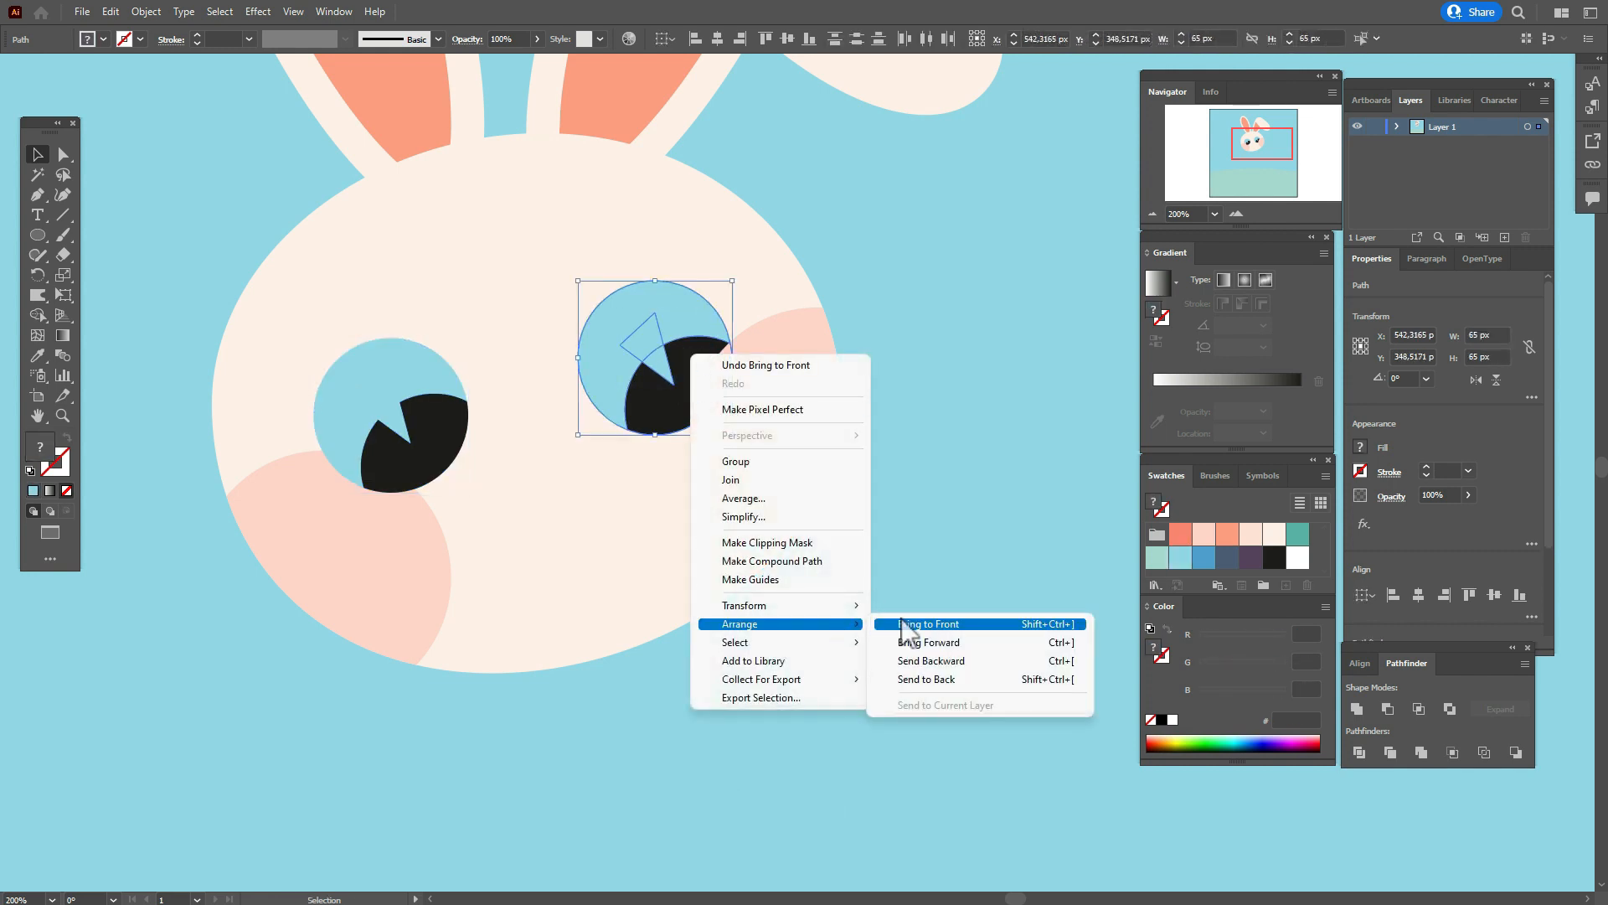
pyautogui.click(904, 634)
pyautogui.click(891, 410)
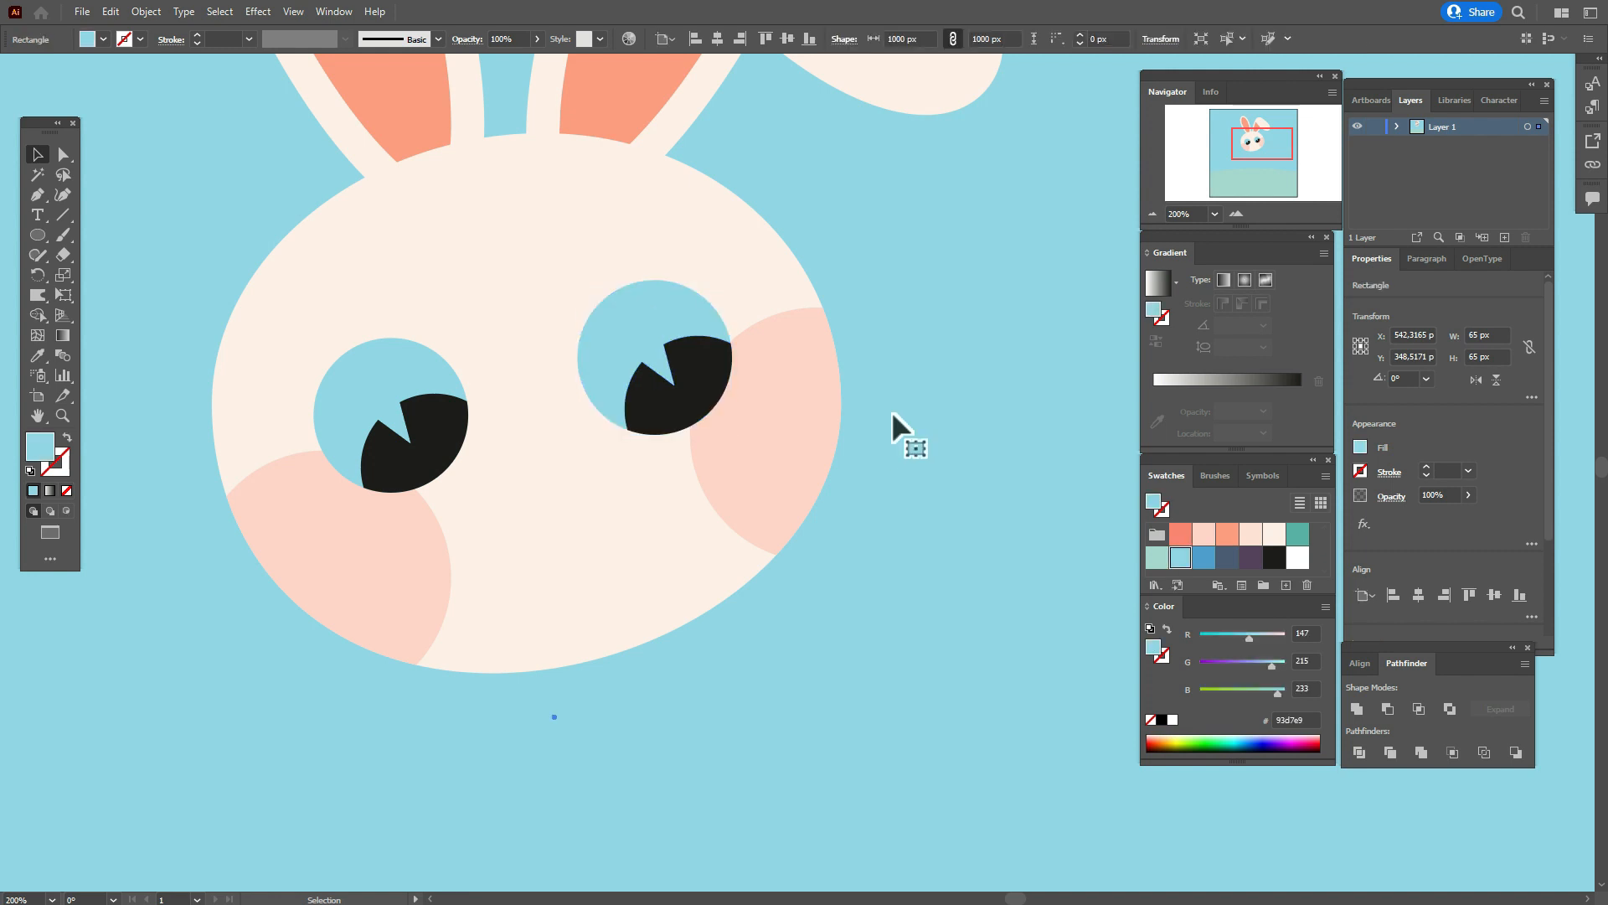
# Move the light-blue triangles in both eyes slightly up and to the left for smaller notches in the pupils.
pyautogui.moveTo(403, 423); pyautogui.dragTo(397, 414)
pyautogui.moveTo(649, 363); pyautogui.dragTo(650, 351)
pyautogui.click(903, 355)
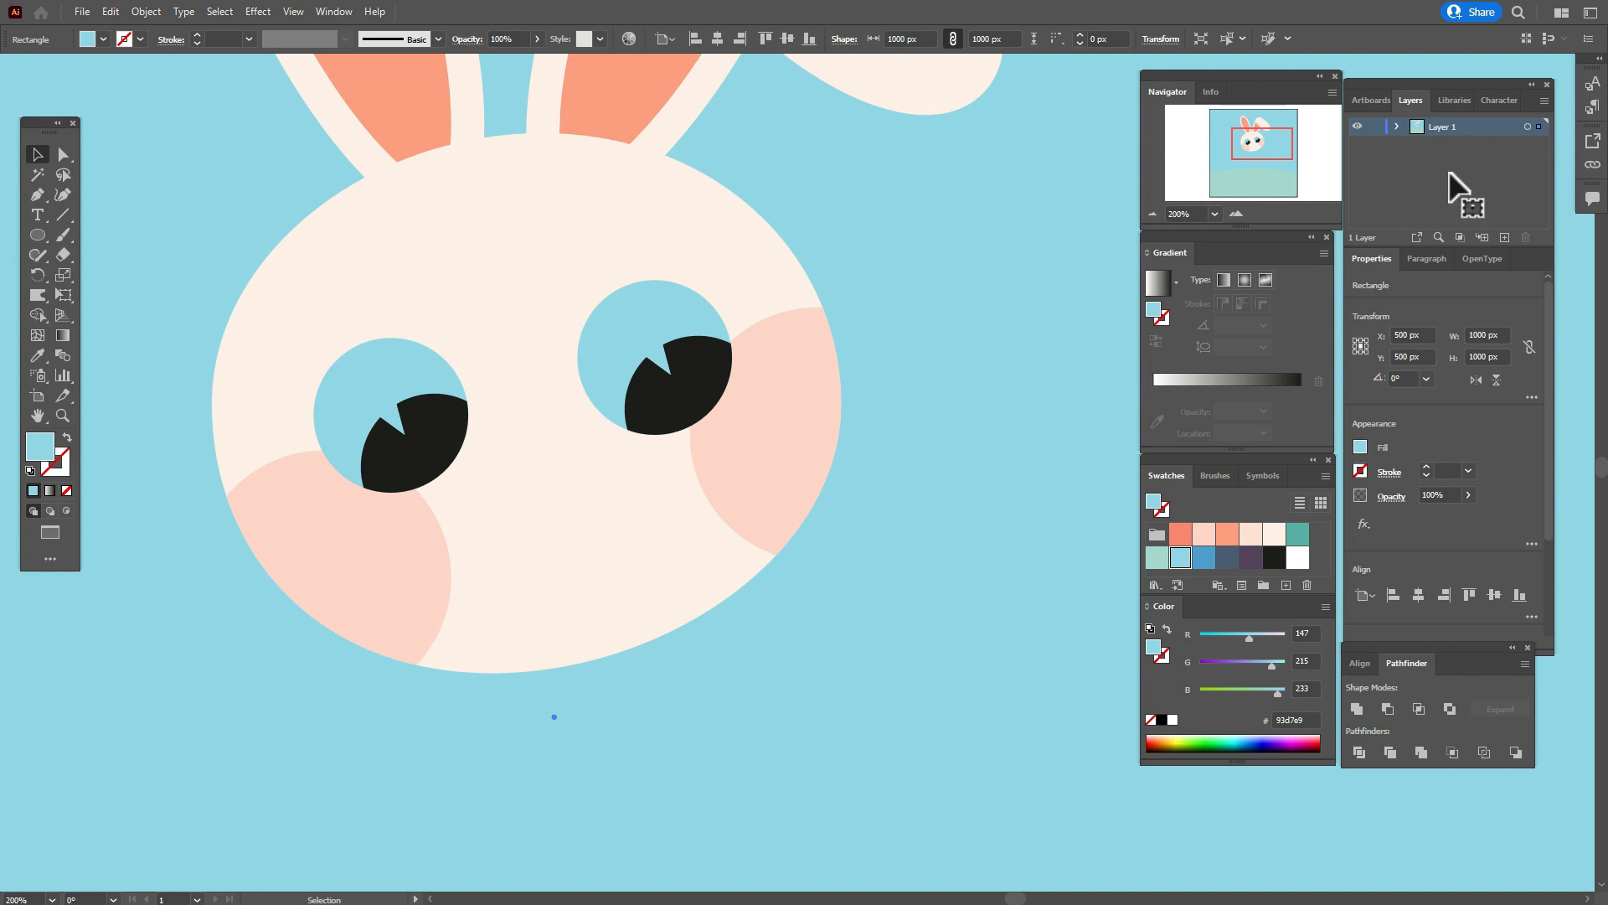
# Lock the light-blue background rectangle at the bottom of Layer 1.
pyautogui.click(1395, 125)
pyautogui.scroll(-3, 1552, 188)
pyautogui.scroll(-3, 1542, 209)
pyautogui.click(1375, 221)
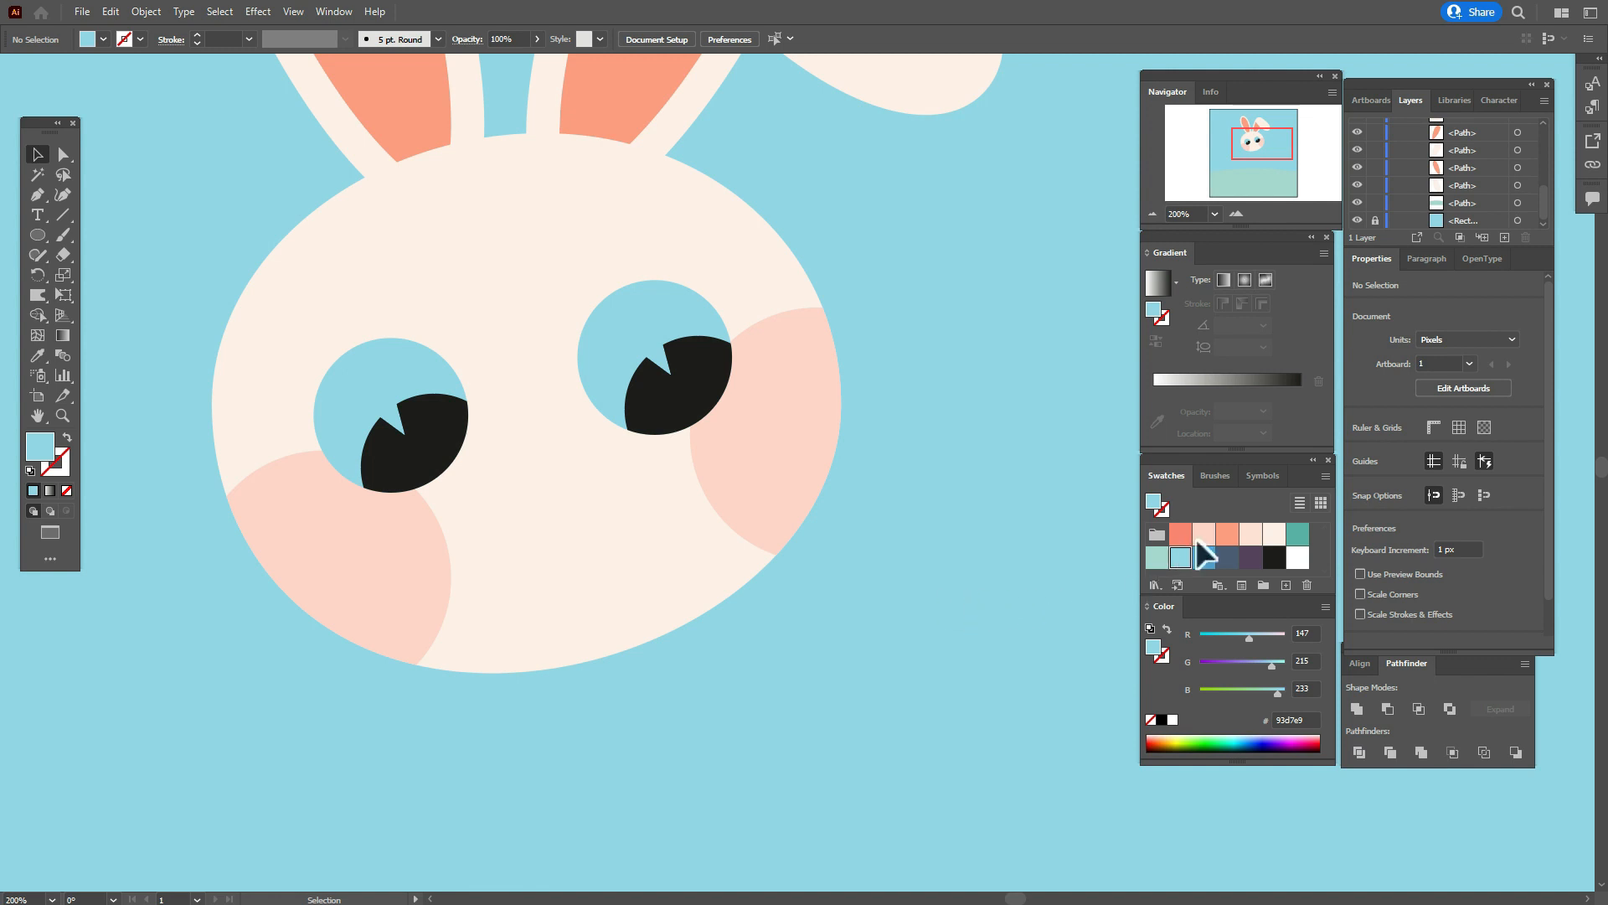
# Create a 91 × 65 px salmon ellipse for the mouth beside the bunny's face.
pyautogui.click(1226, 540)
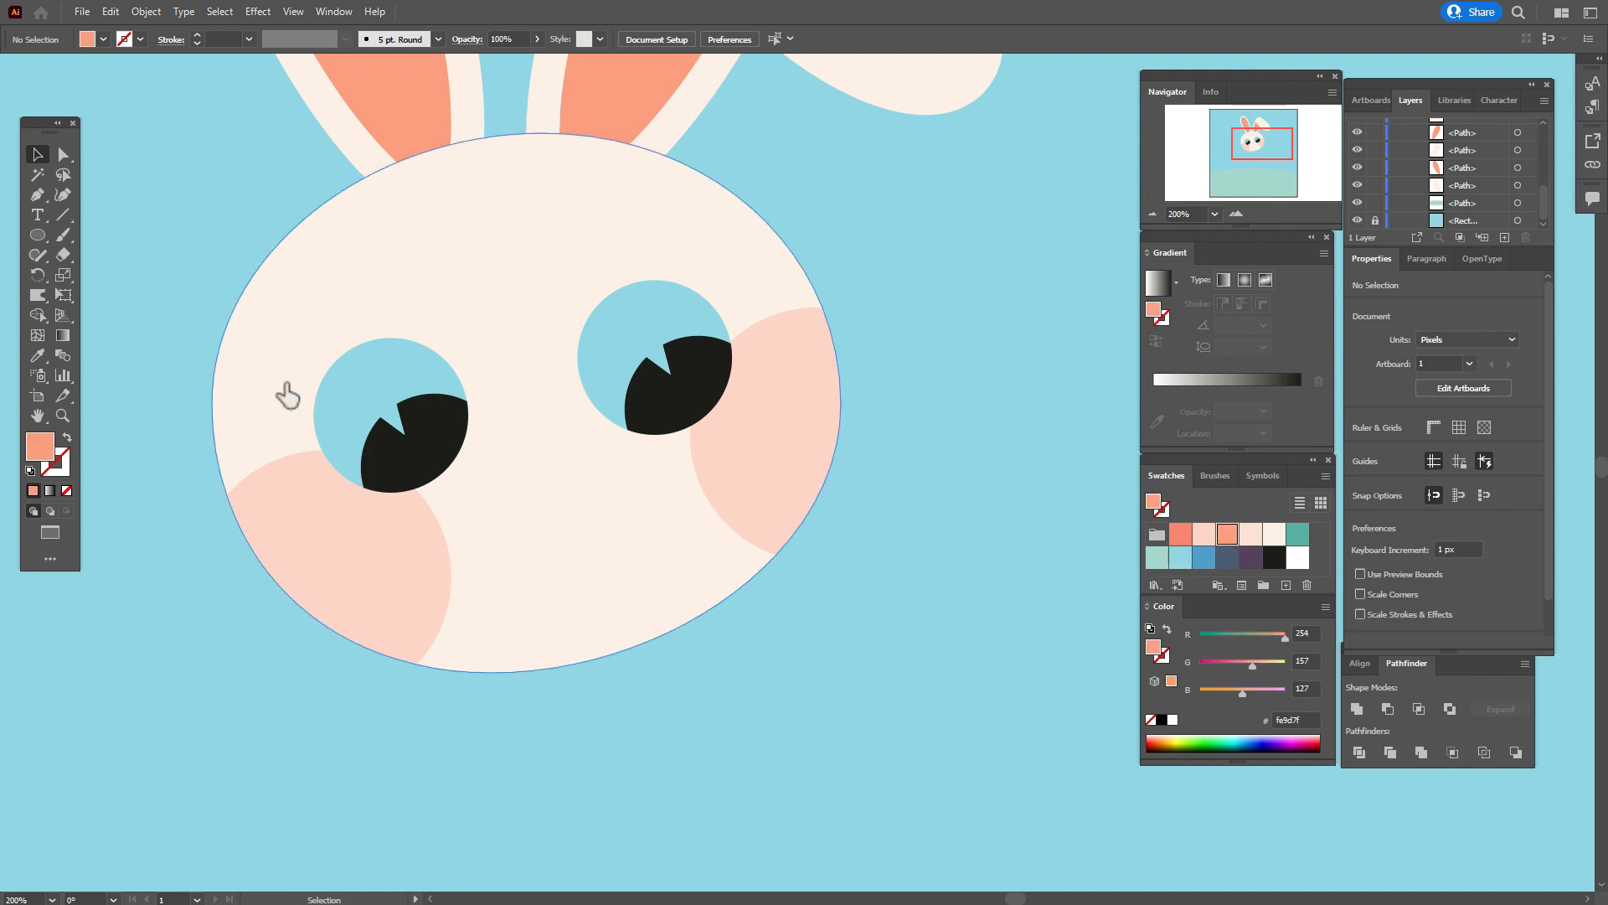
pyautogui.click(37, 235)
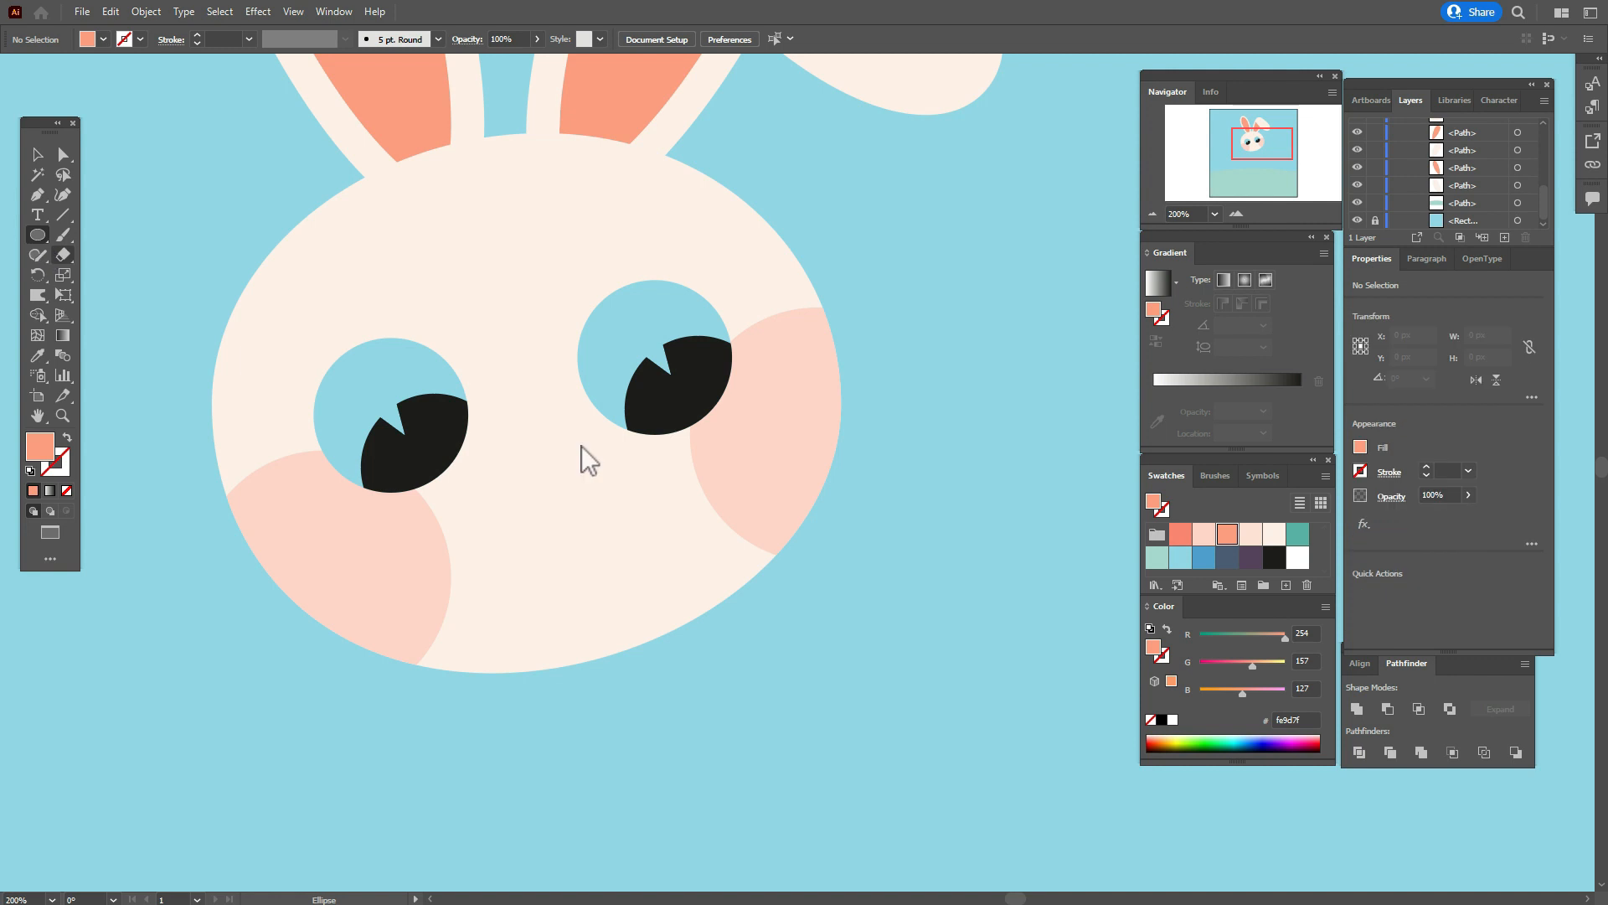
pyautogui.click(899, 499)
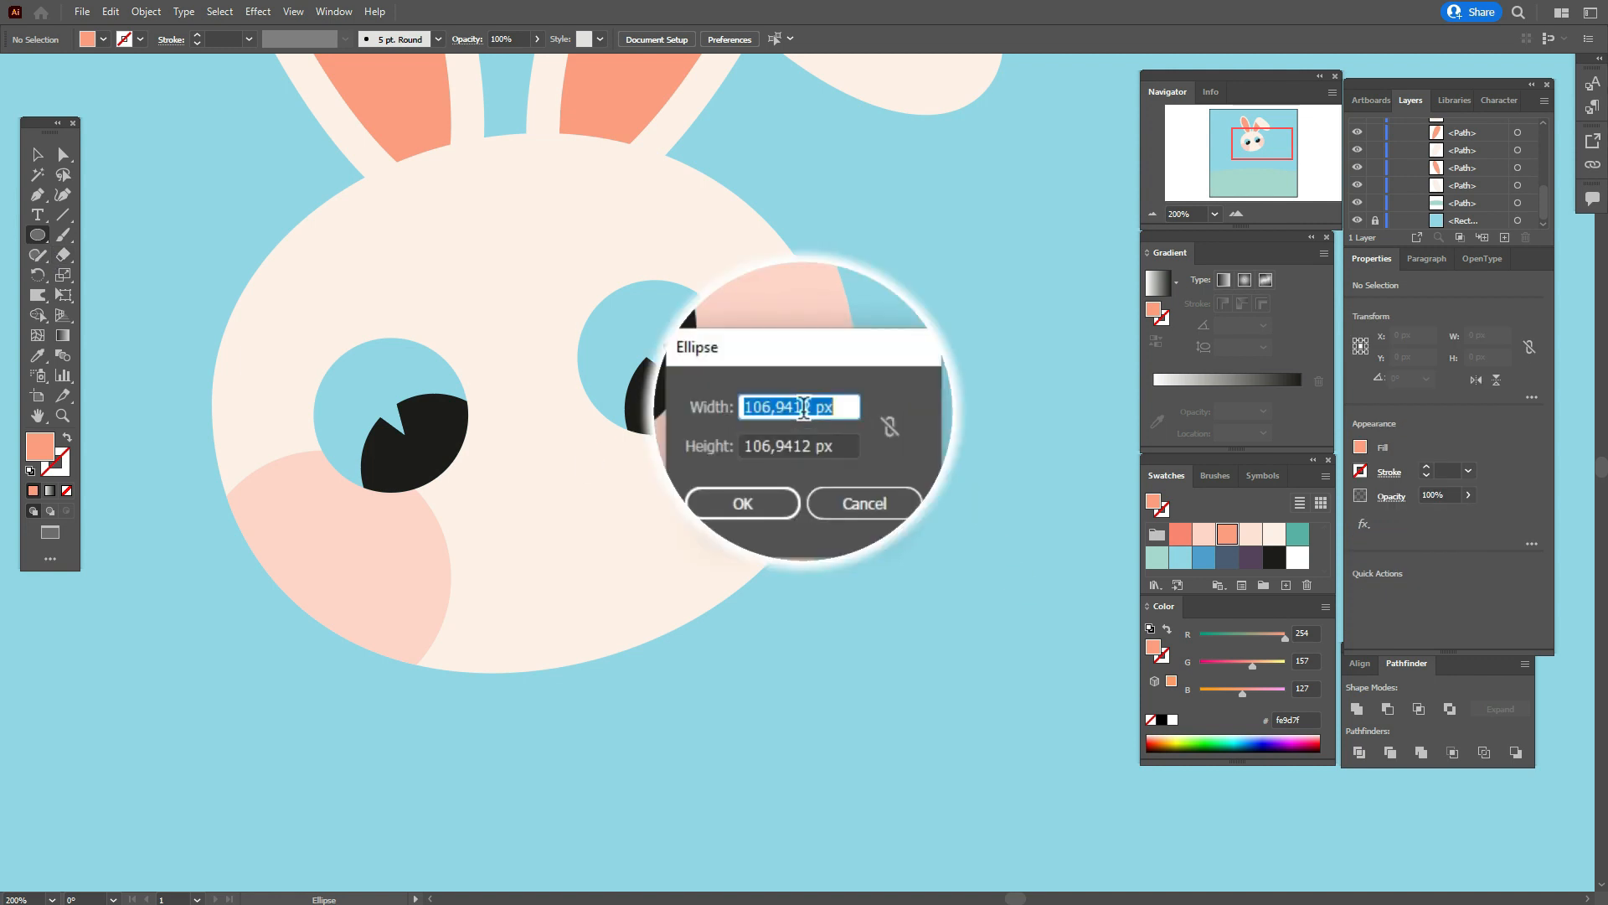
pyautogui.write('91')
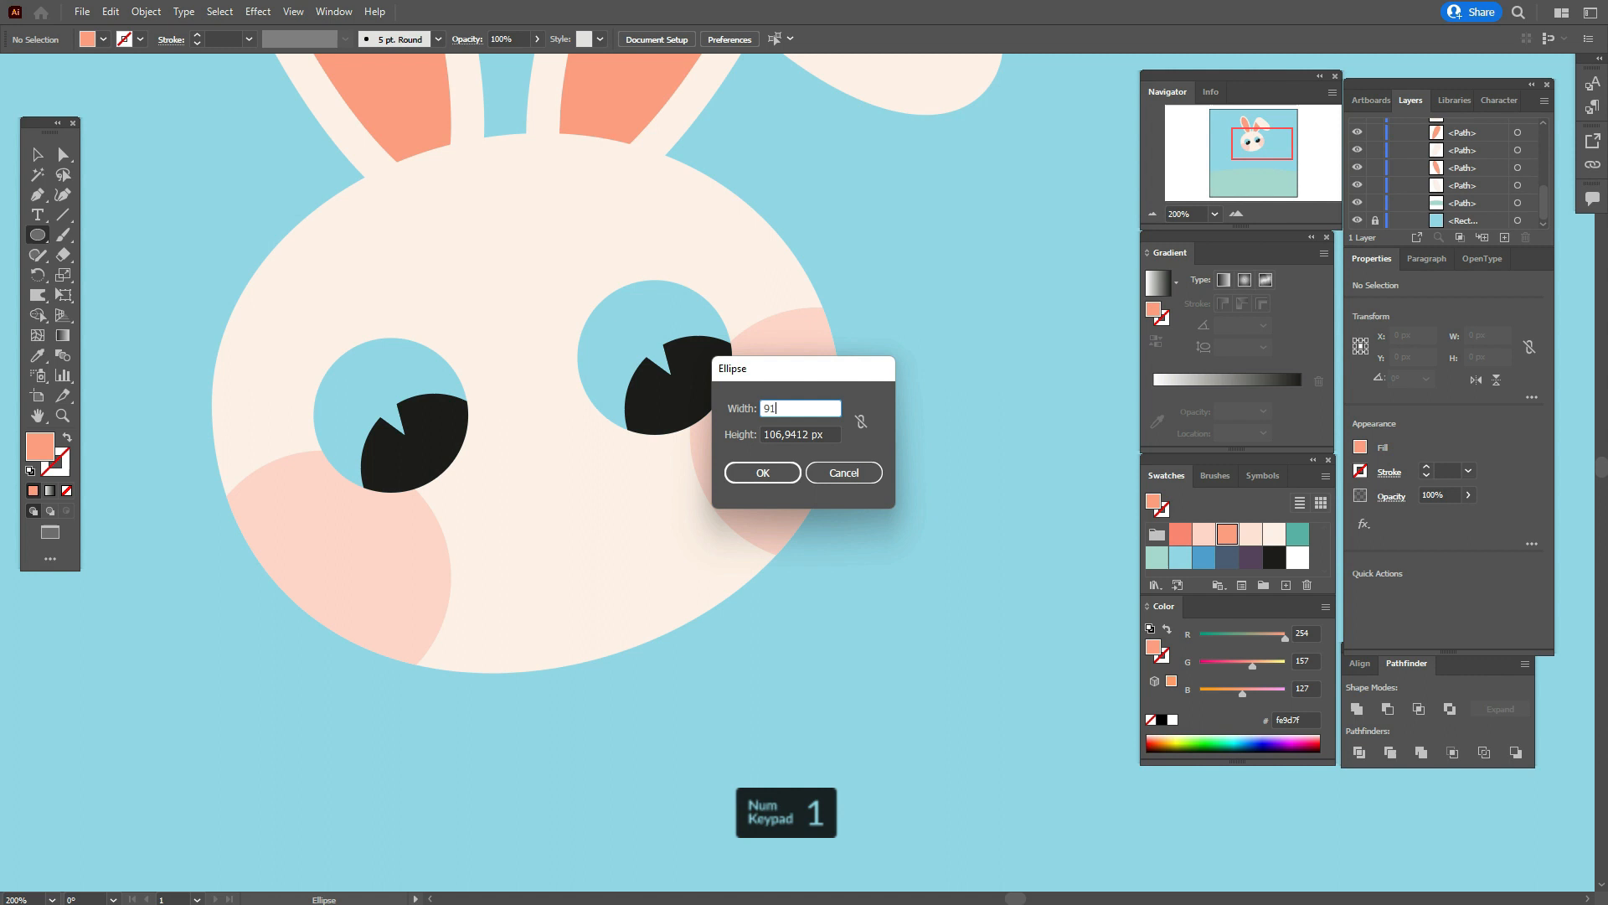
pyautogui.press('Tab')
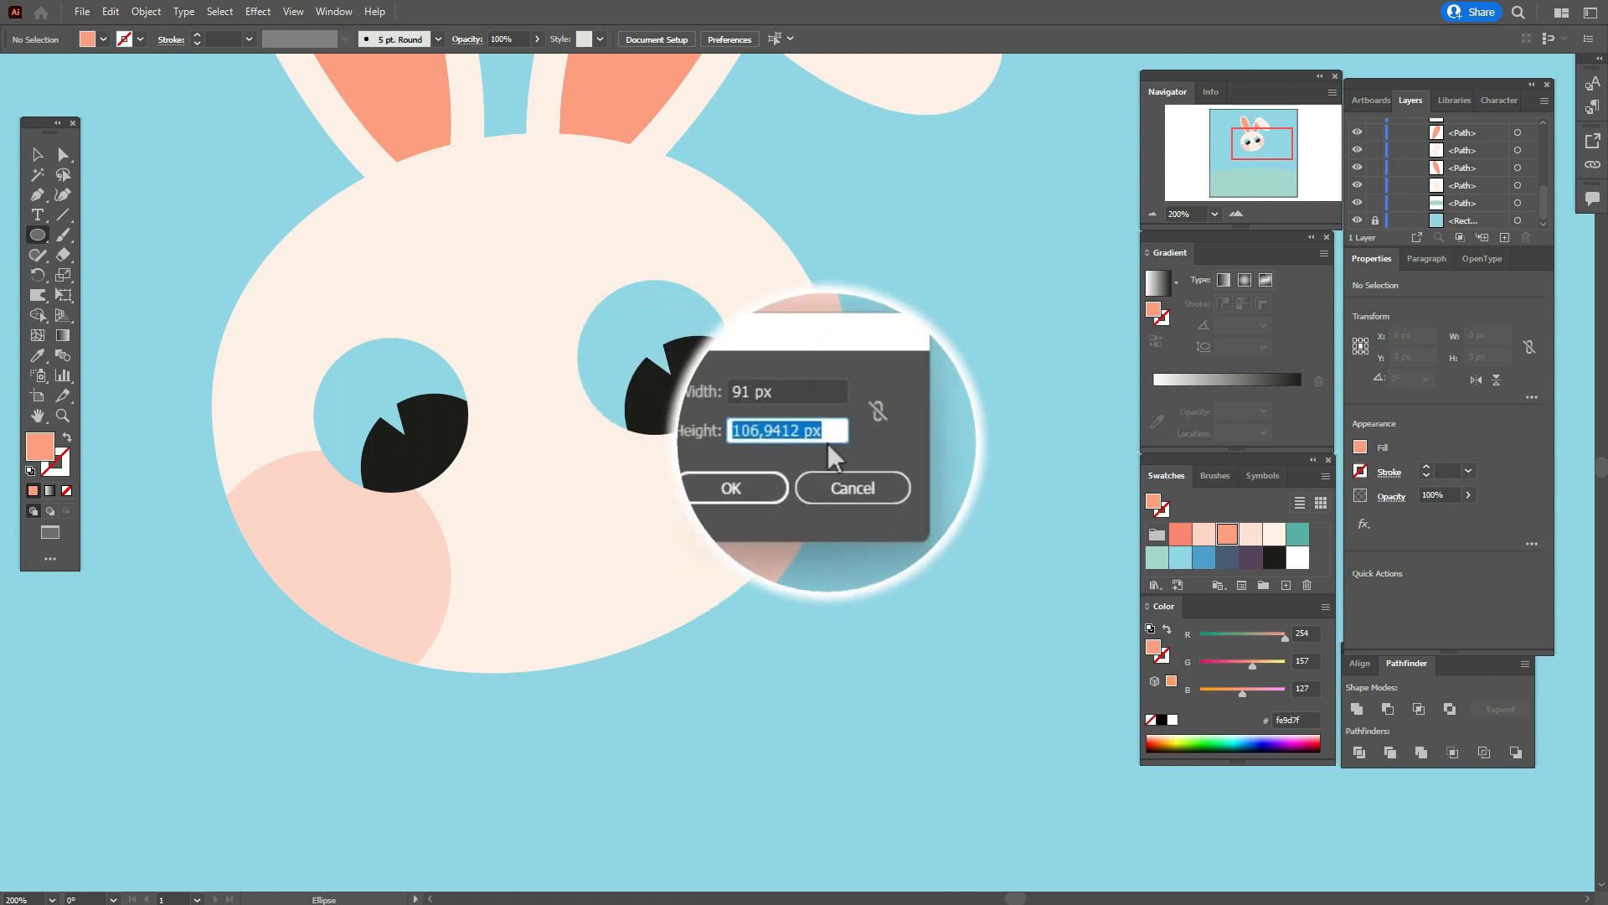
pyautogui.write('65')
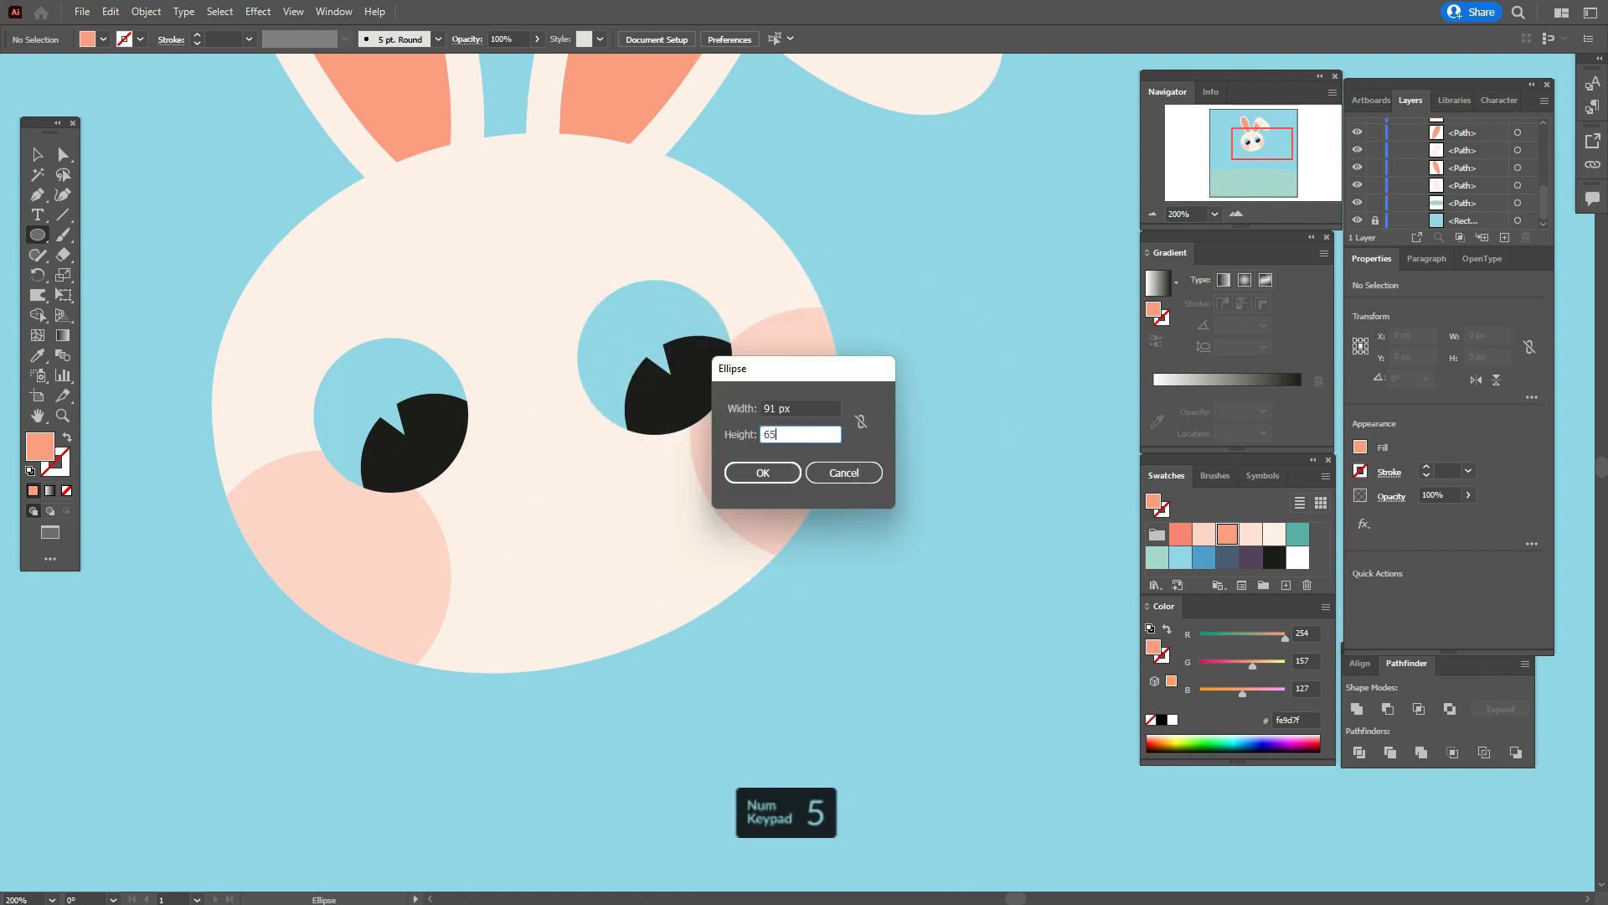
pyautogui.click(796, 479)
# Place the salmon ellipse on the lower face between the cheeks and rotate it about 18° counterclockwise.
pyautogui.click(37, 154)
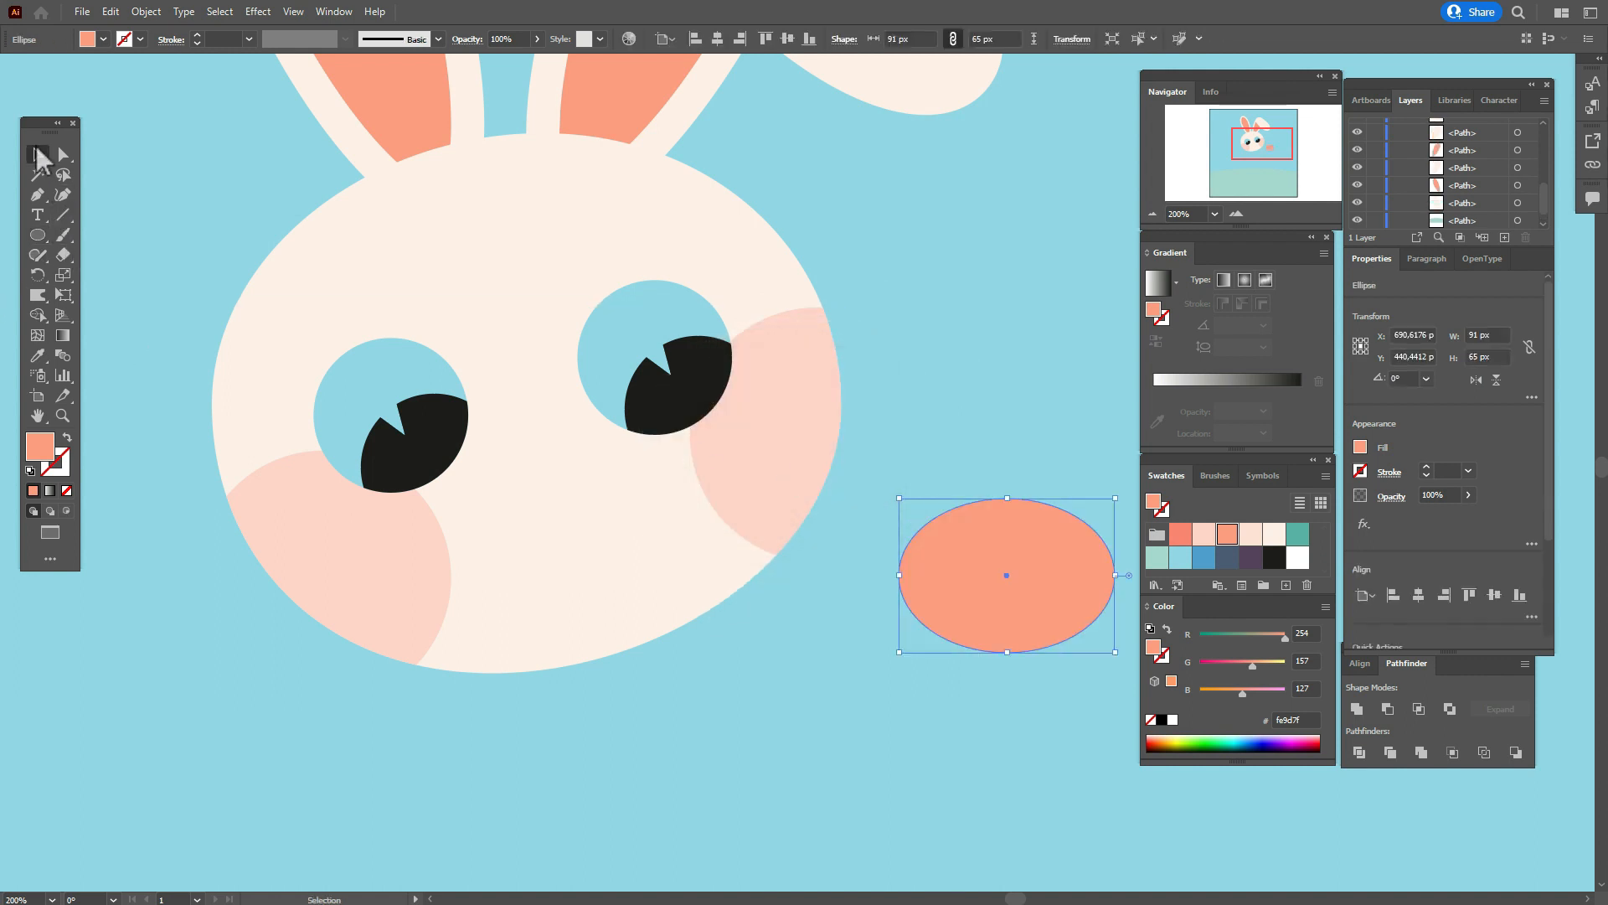
pyautogui.moveTo(1045, 566); pyautogui.dragTo(632, 530)
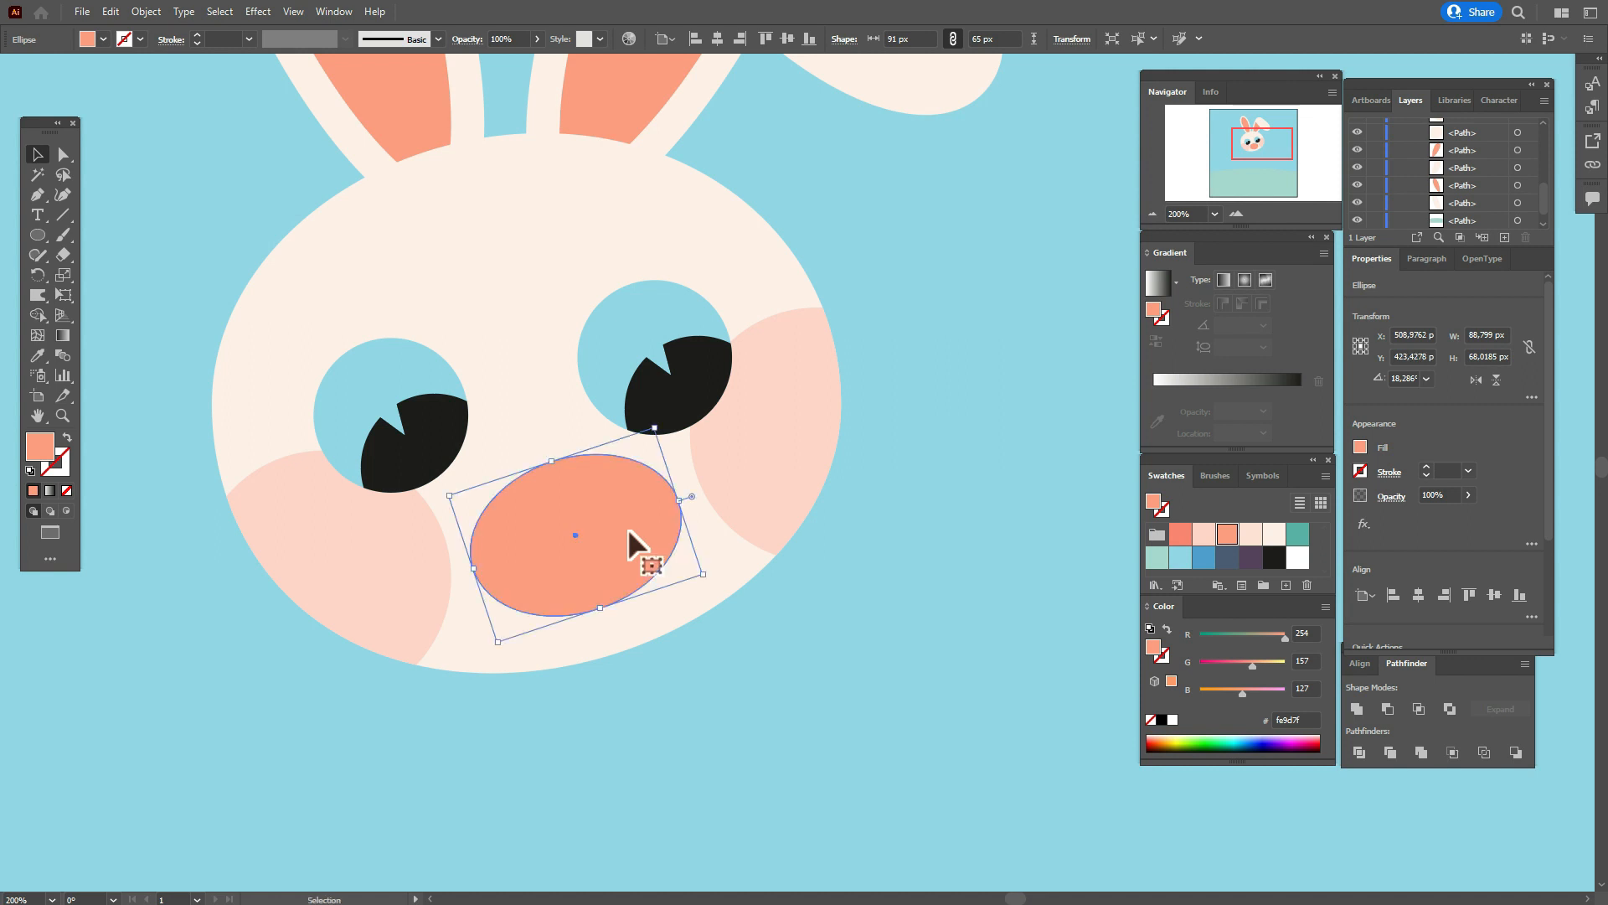
pyautogui.moveTo(620, 521); pyautogui.dragTo(611, 515)
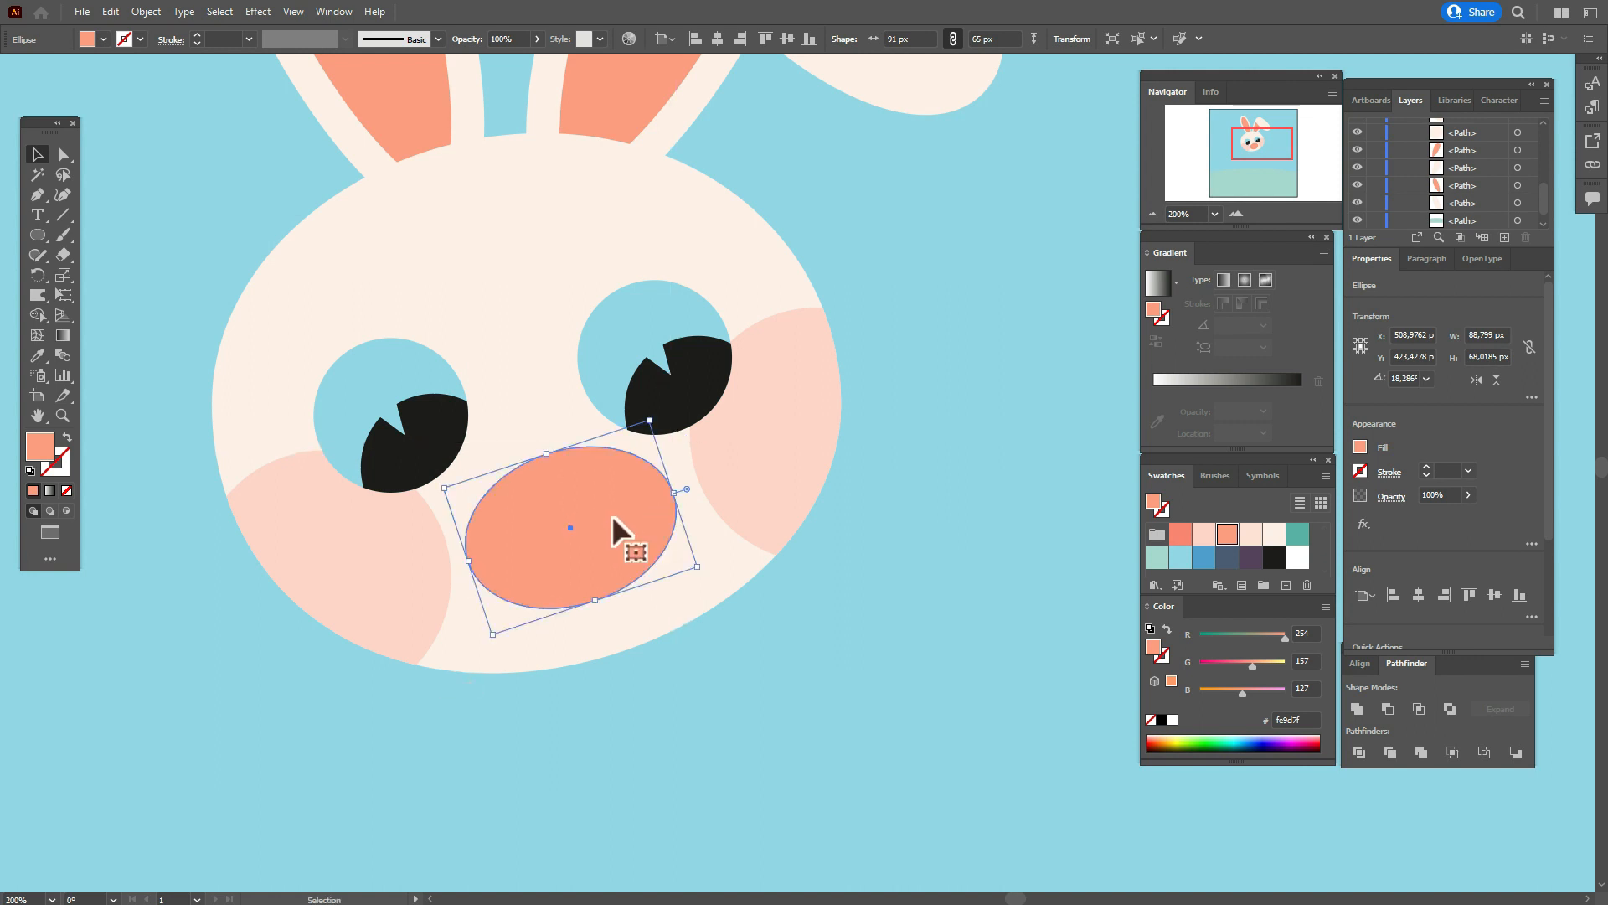
pyautogui.click(903, 533)
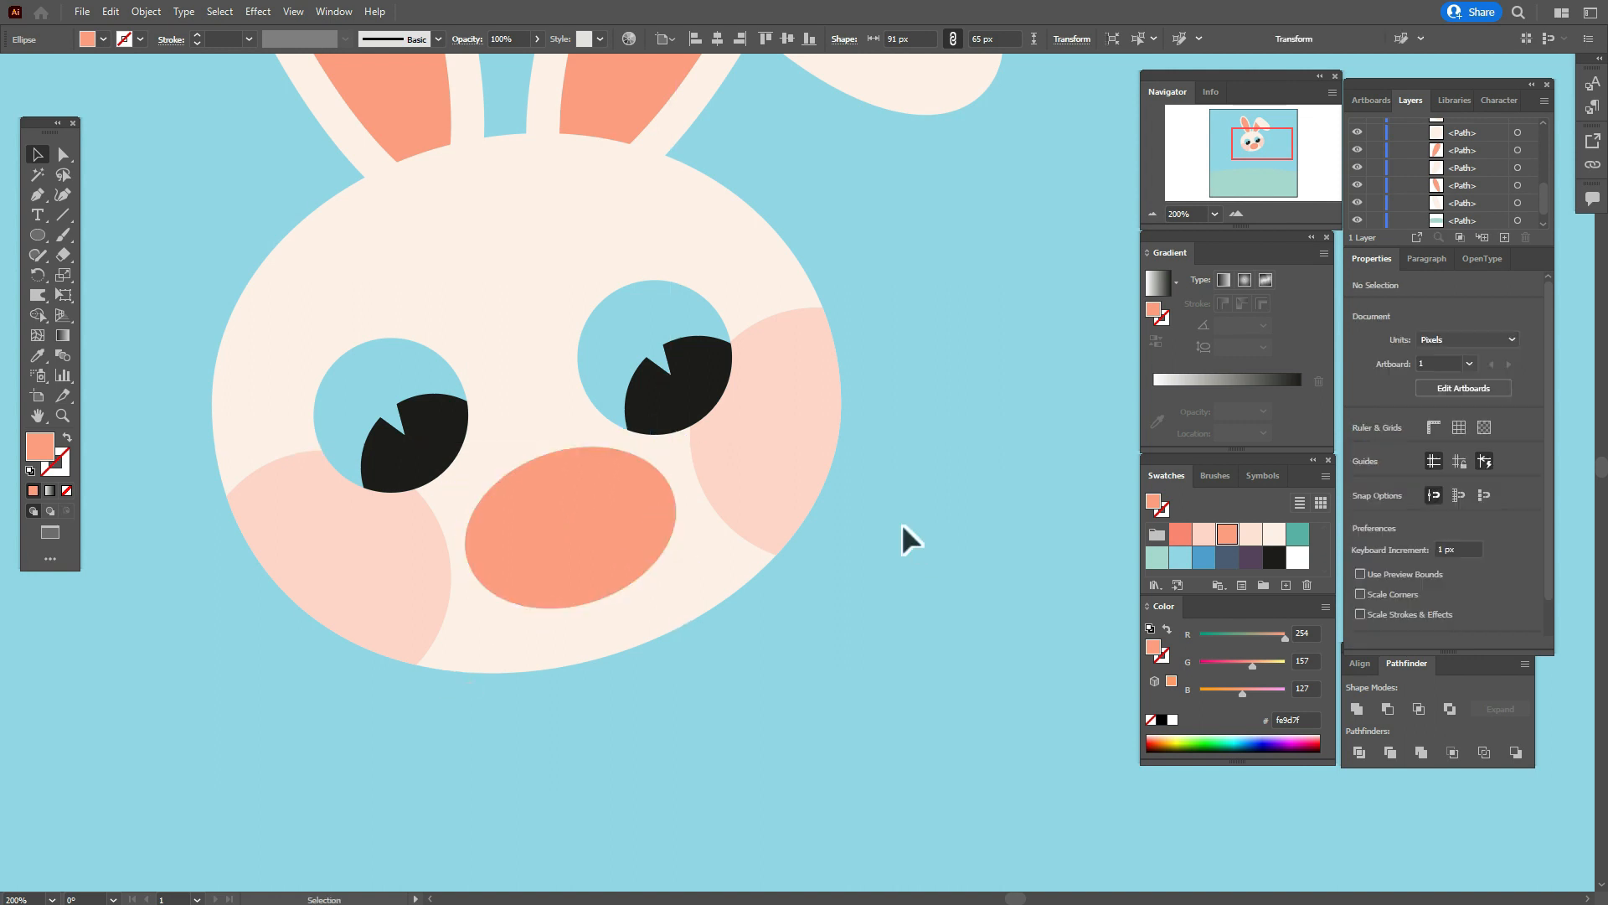
# Draw a light-pink tongue circle about 60 × 58 px overlapping the mouth's lower-left edge.
pyautogui.click(1204, 535)
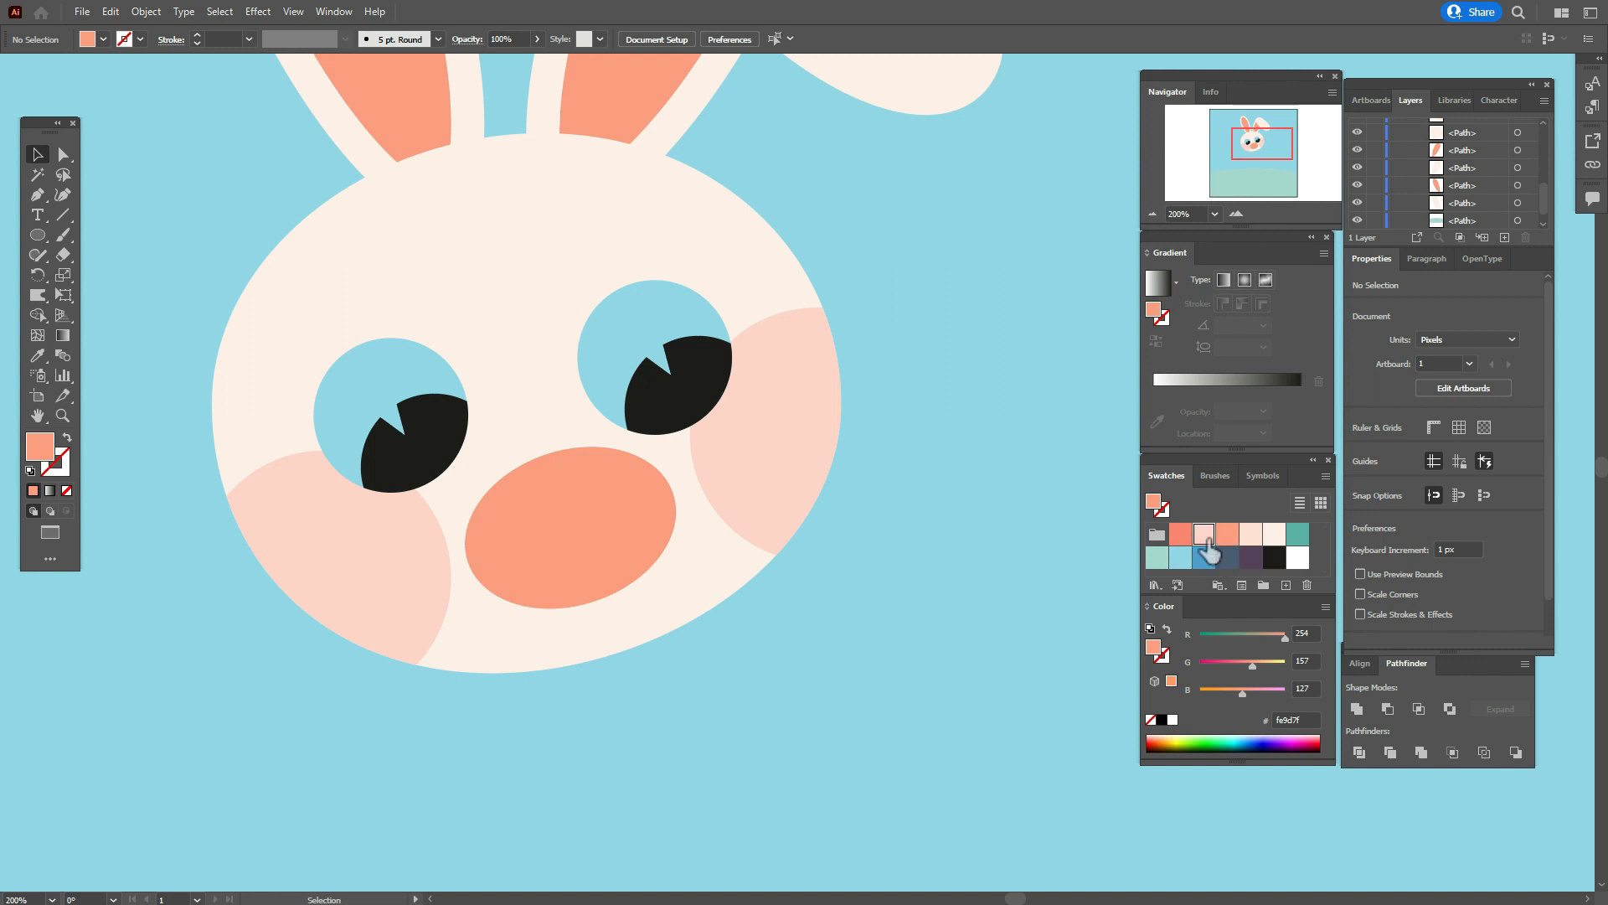
pyautogui.click(39, 237)
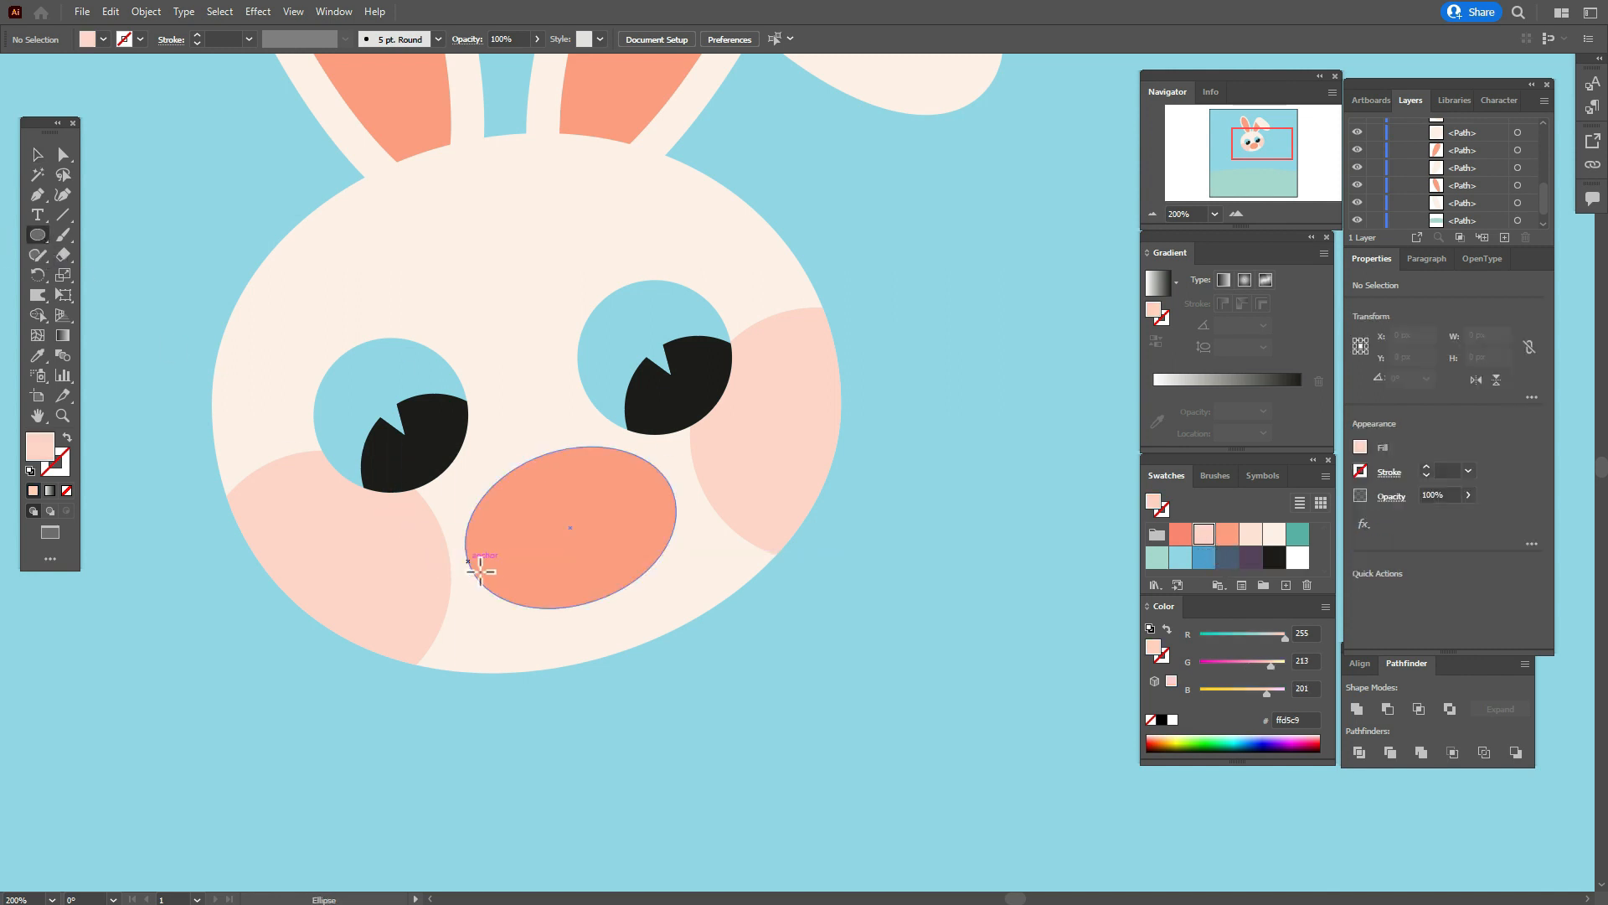
pyautogui.moveTo(441, 529); pyautogui.dragTo(584, 664)
pyautogui.click(36, 154)
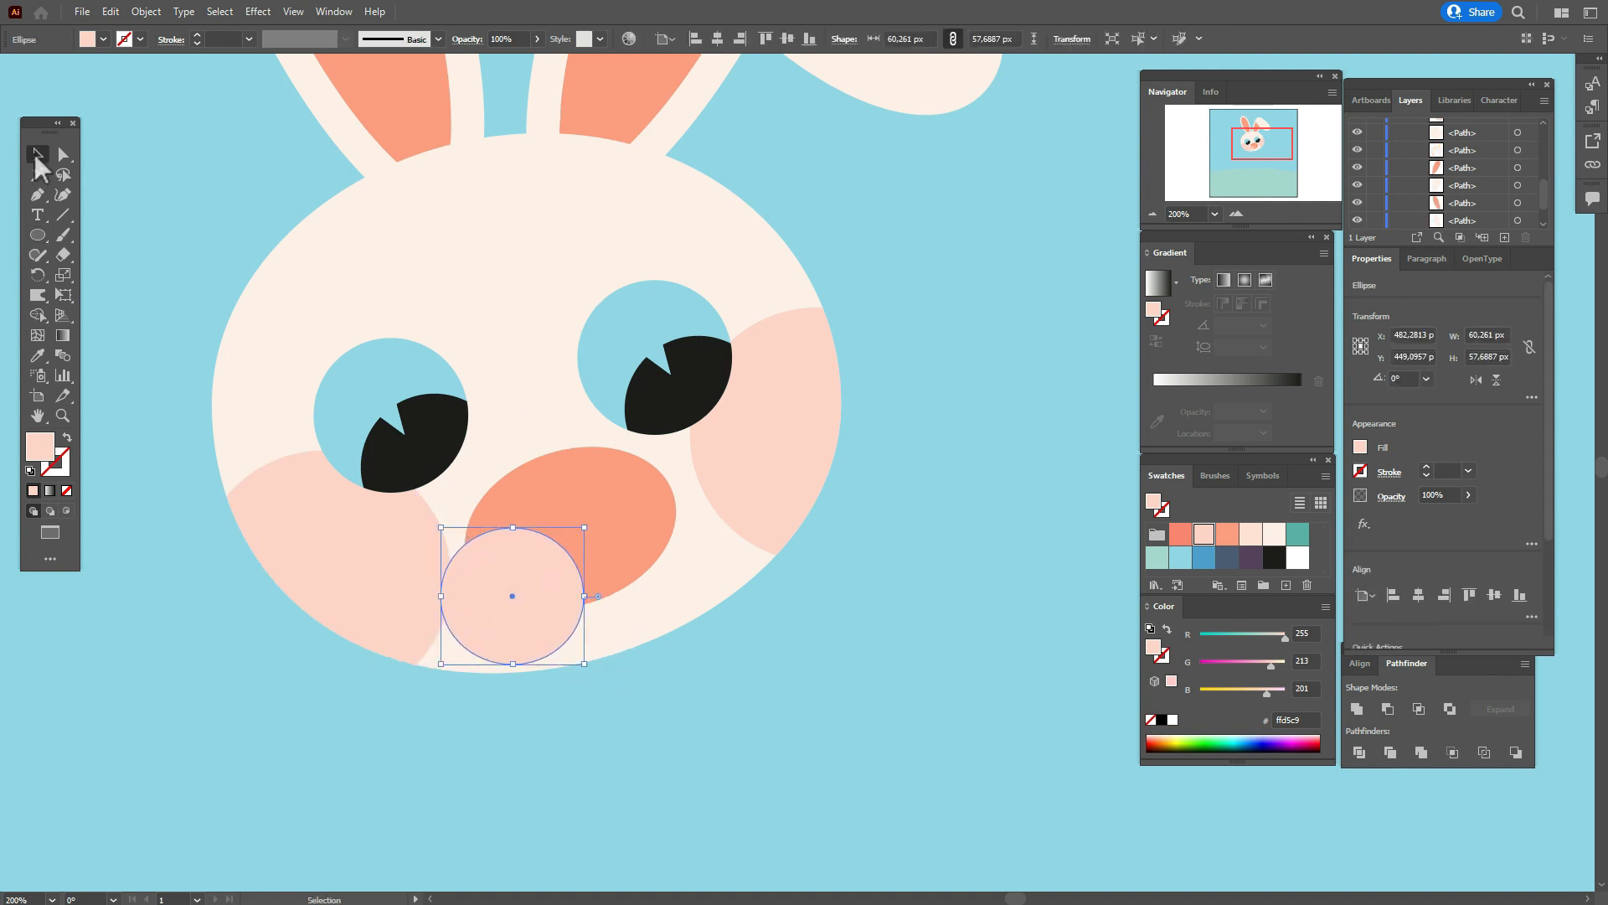
pyautogui.moveTo(518, 568); pyautogui.dragTo(506, 560)
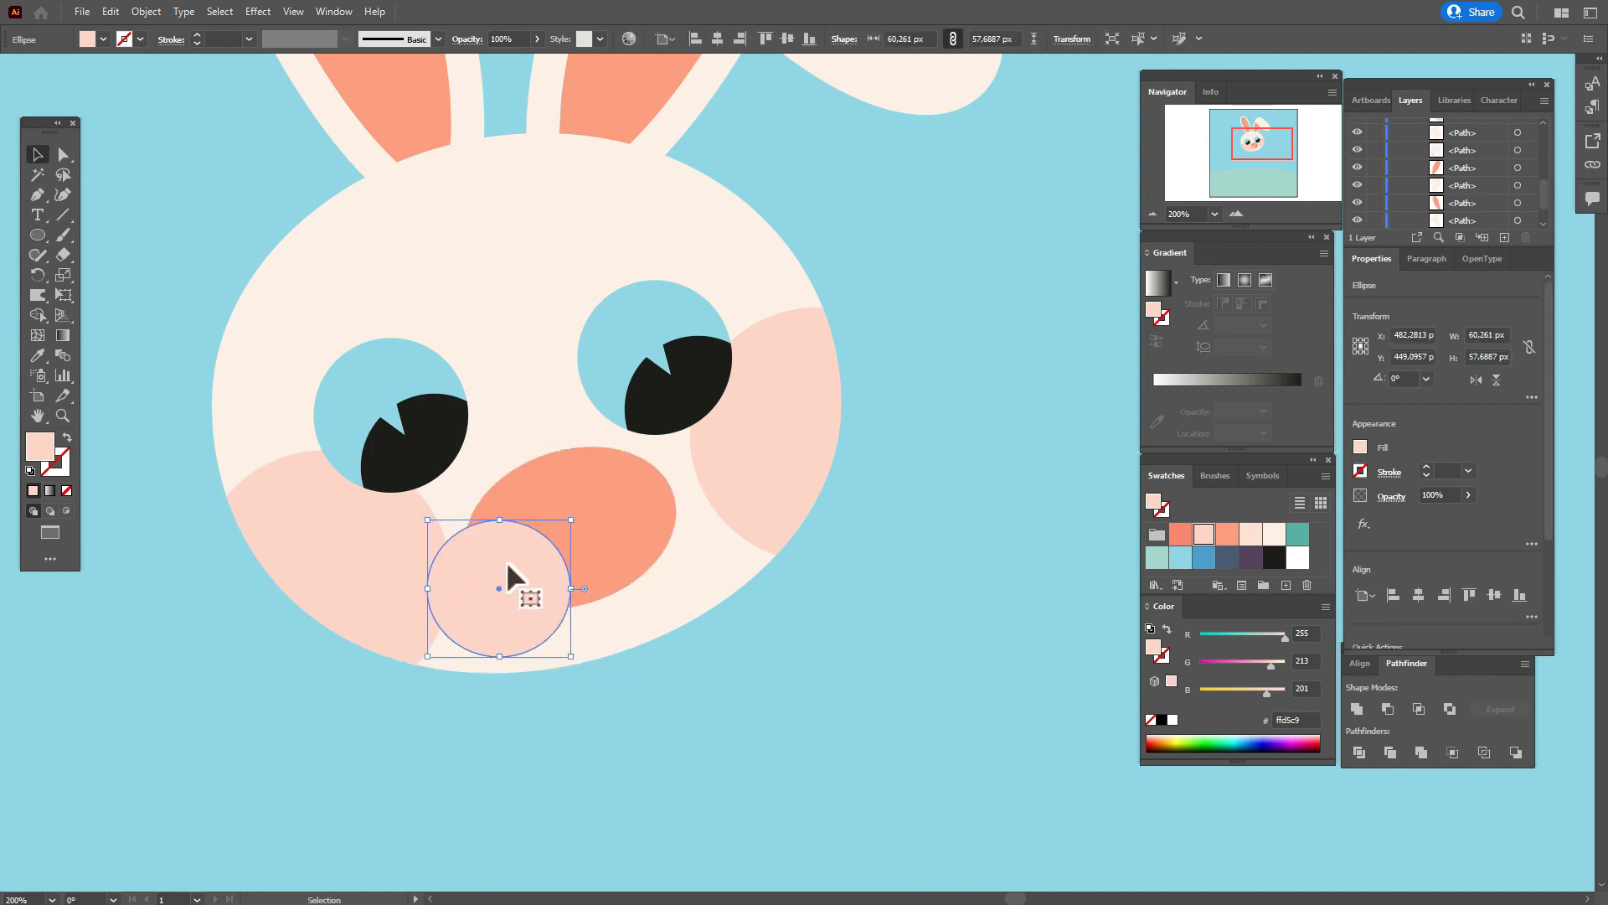
# Trim off the part of the tongue circle outside the mouth with the Shape Builder.
pyautogui.keyDown('shift'); pyautogui.click(590, 533); pyautogui.keyUp('shift')
pyautogui.click(38, 316)
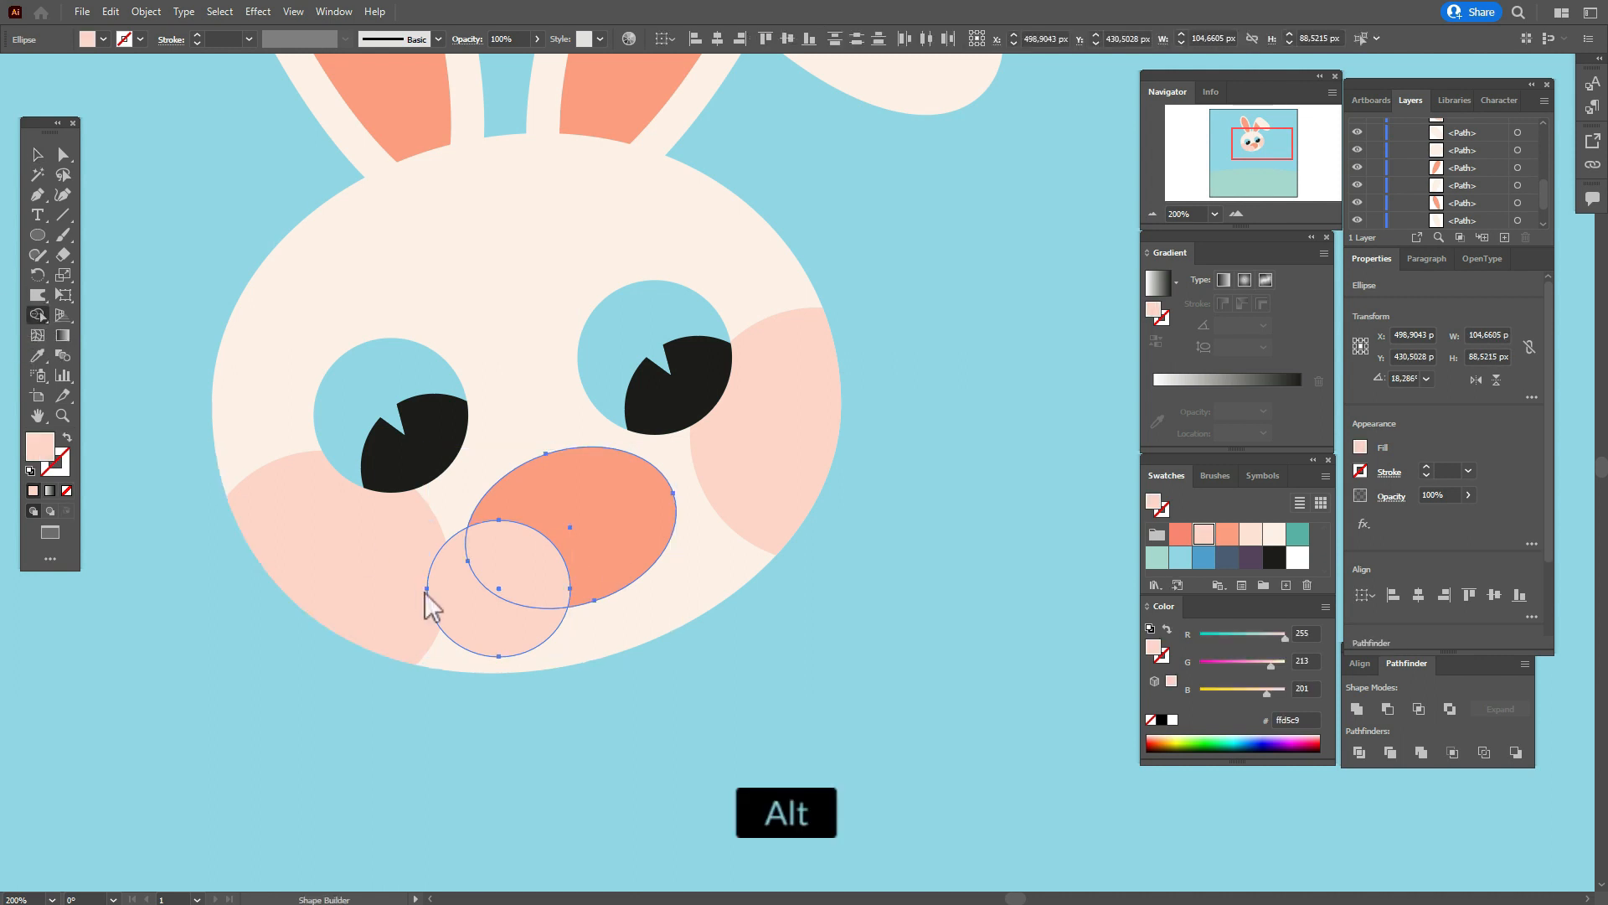
pyautogui.keyDown('alt'); pyautogui.click(449, 617); pyautogui.keyUp('alt')
pyautogui.click(38, 156)
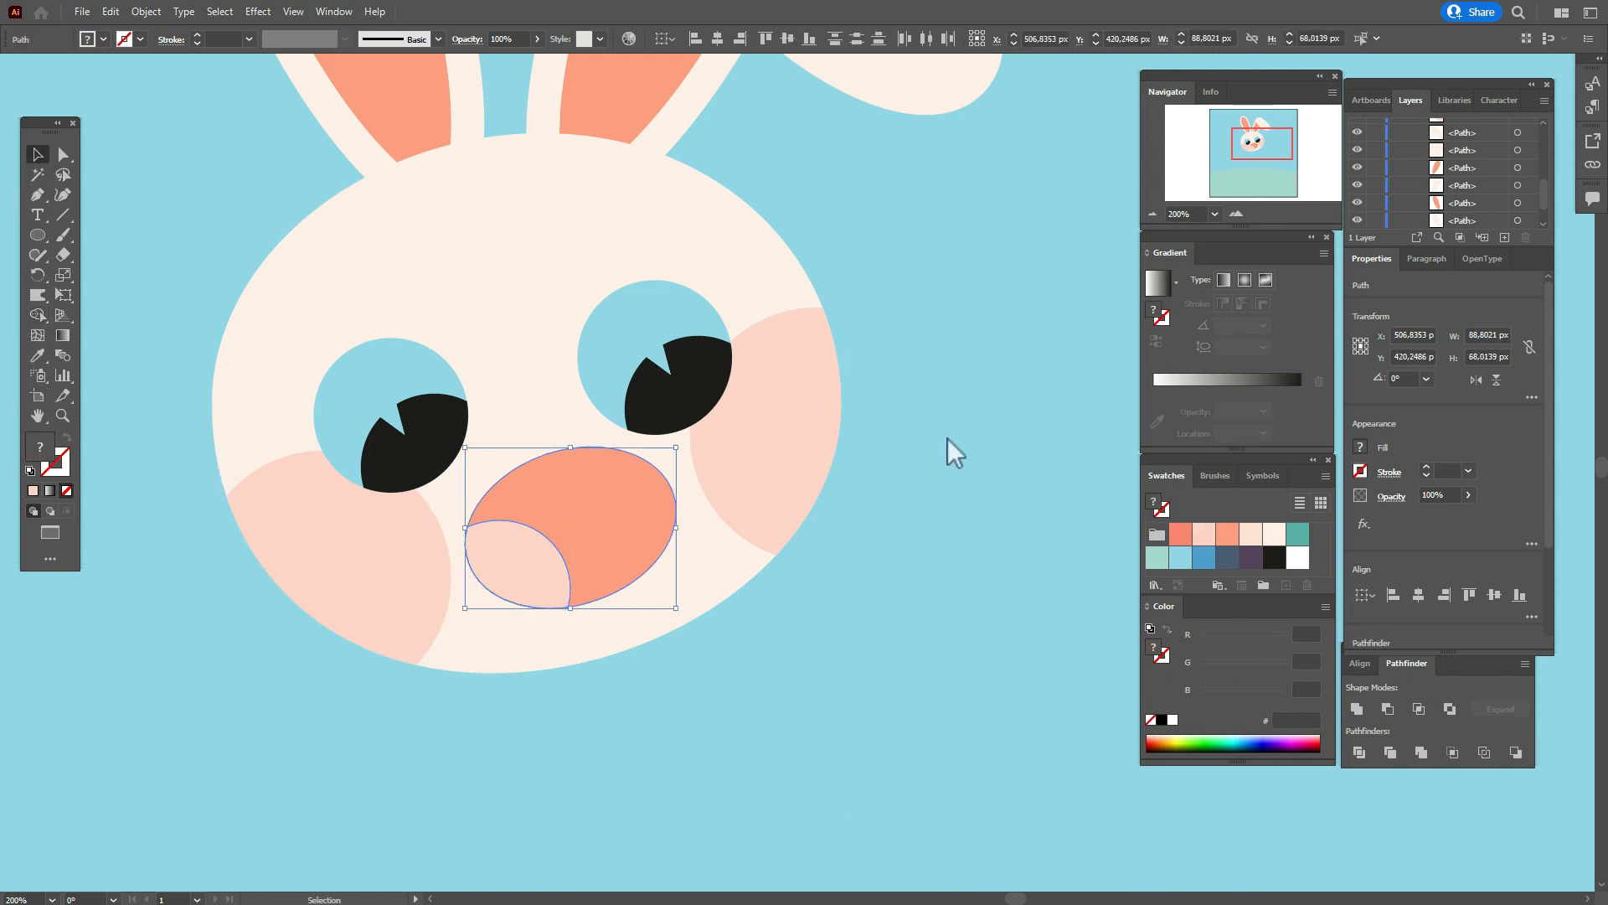
pyautogui.click(947, 439)
# Rotate the mouth and tongue together about 9° clockwise.
pyautogui.click(617, 506)
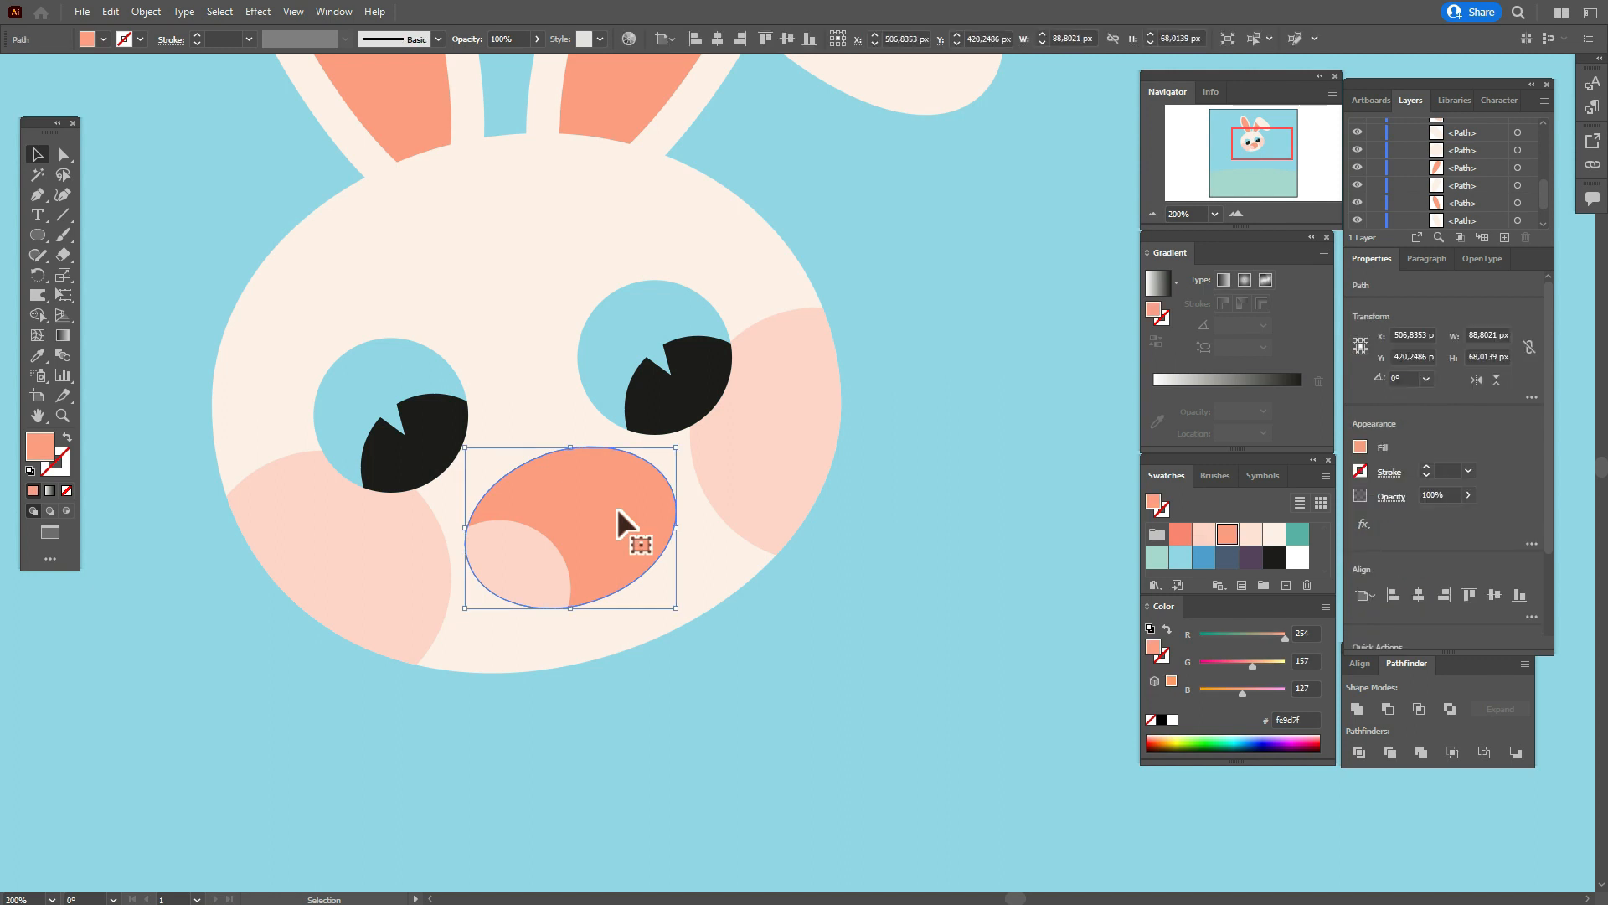
pyautogui.keyDown('shift'); pyautogui.click(533, 573); pyautogui.keyUp('shift')
pyautogui.keyDown('shift'); pyautogui.click(684, 528); pyautogui.keyUp('shift')
pyautogui.moveTo(684, 527); pyautogui.dragTo(619, 534)
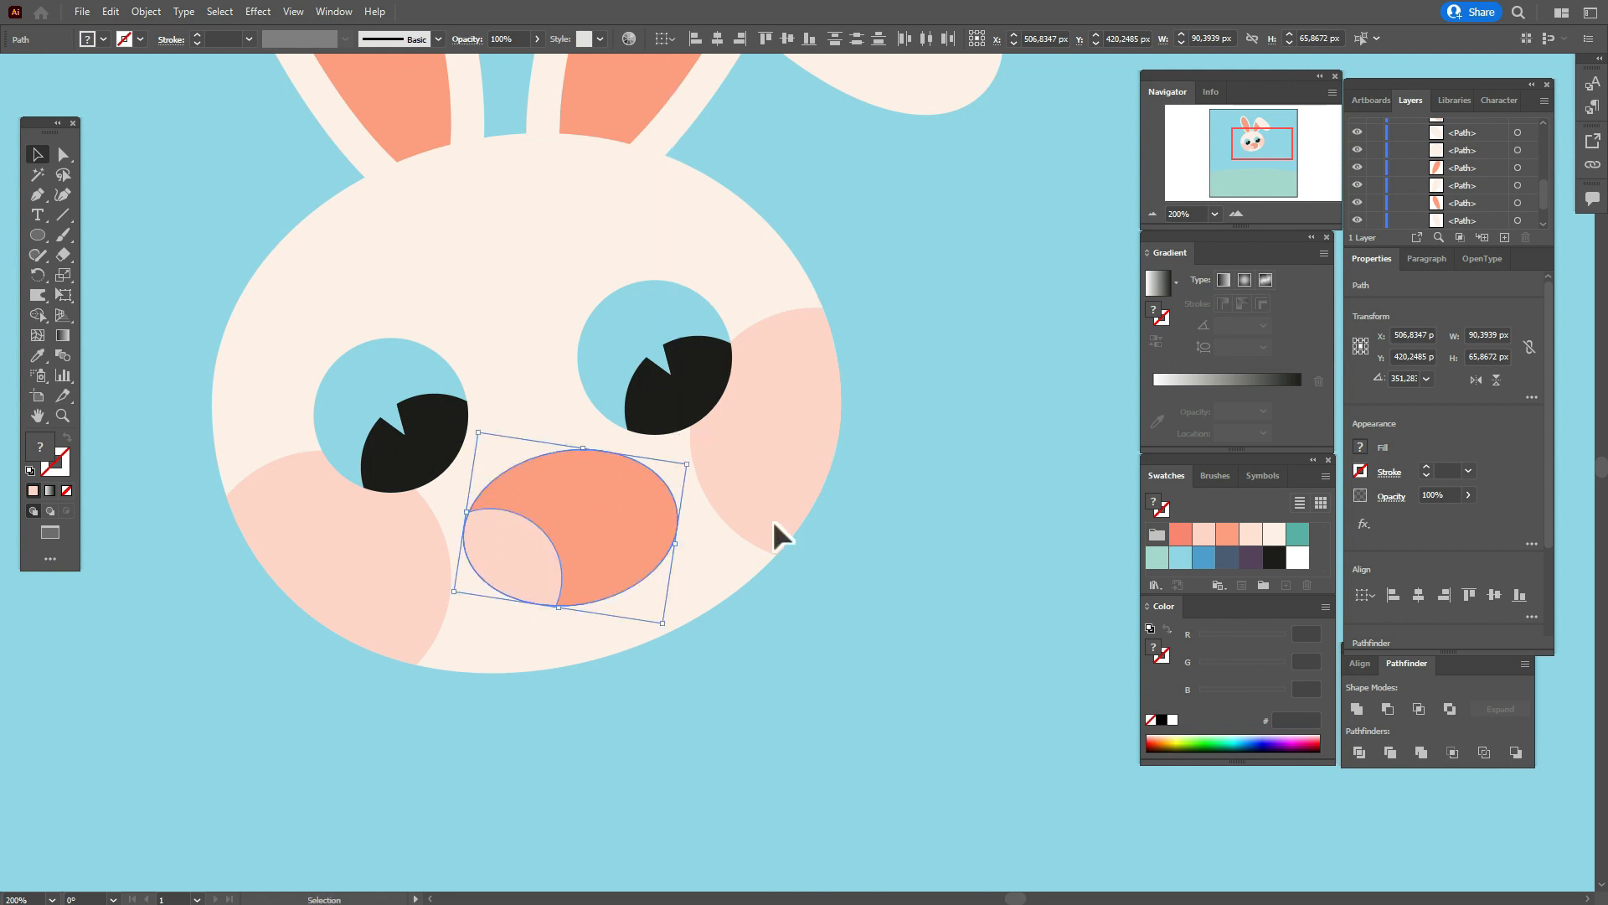
pyautogui.click(998, 521)
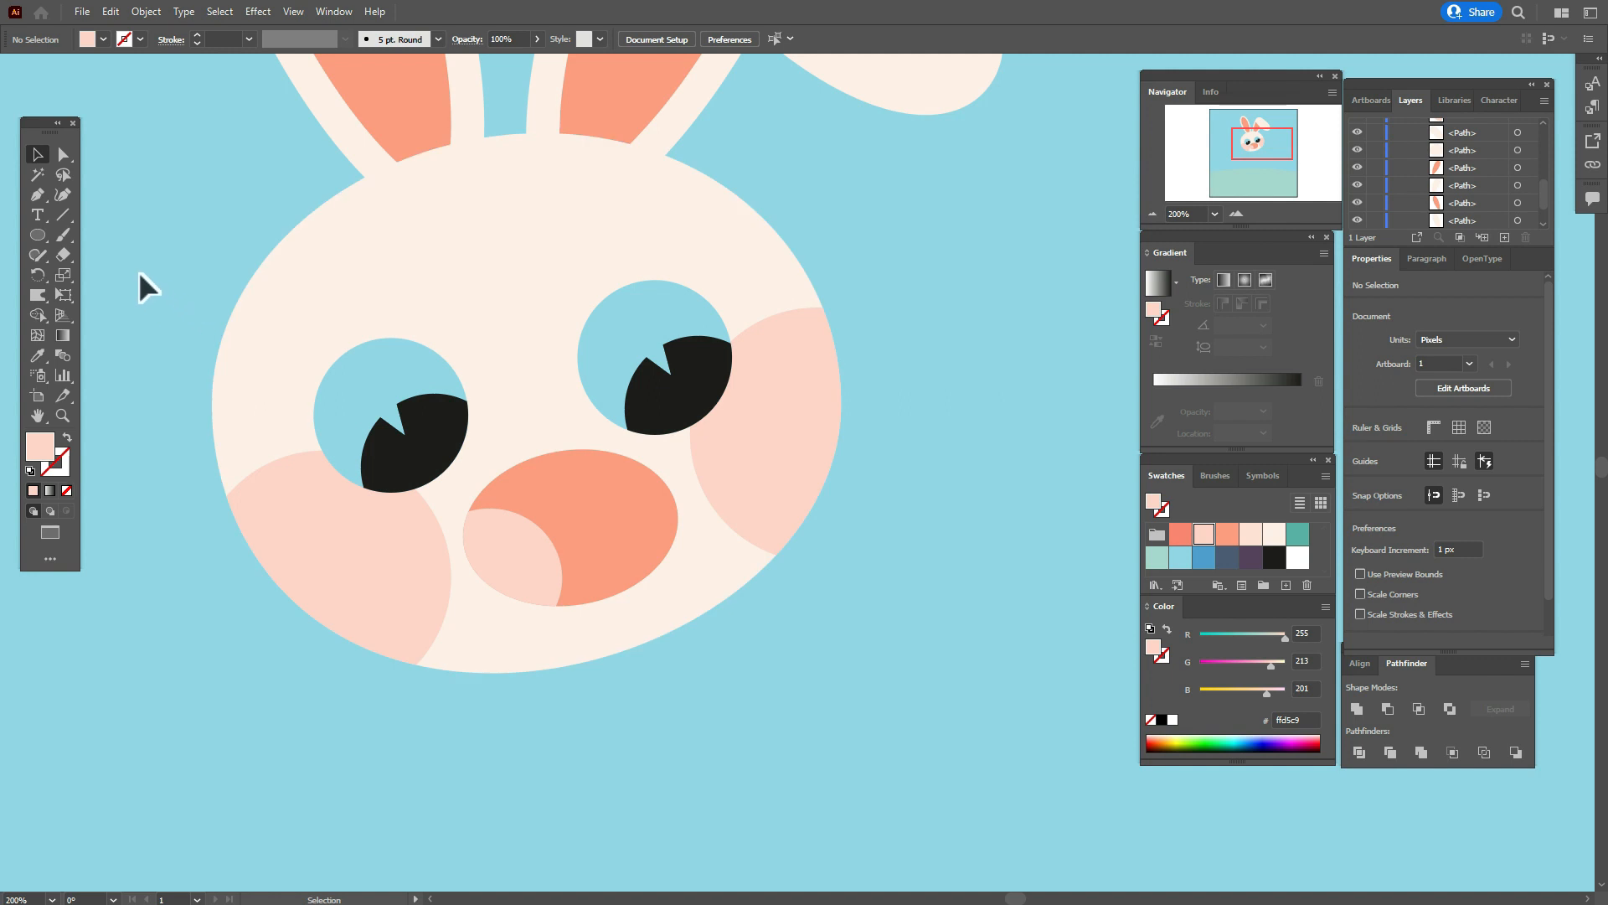
# Add anchor points along the mouth's upper edge and pull the middle one down to form a soft notch.
pyautogui.click(570, 511)
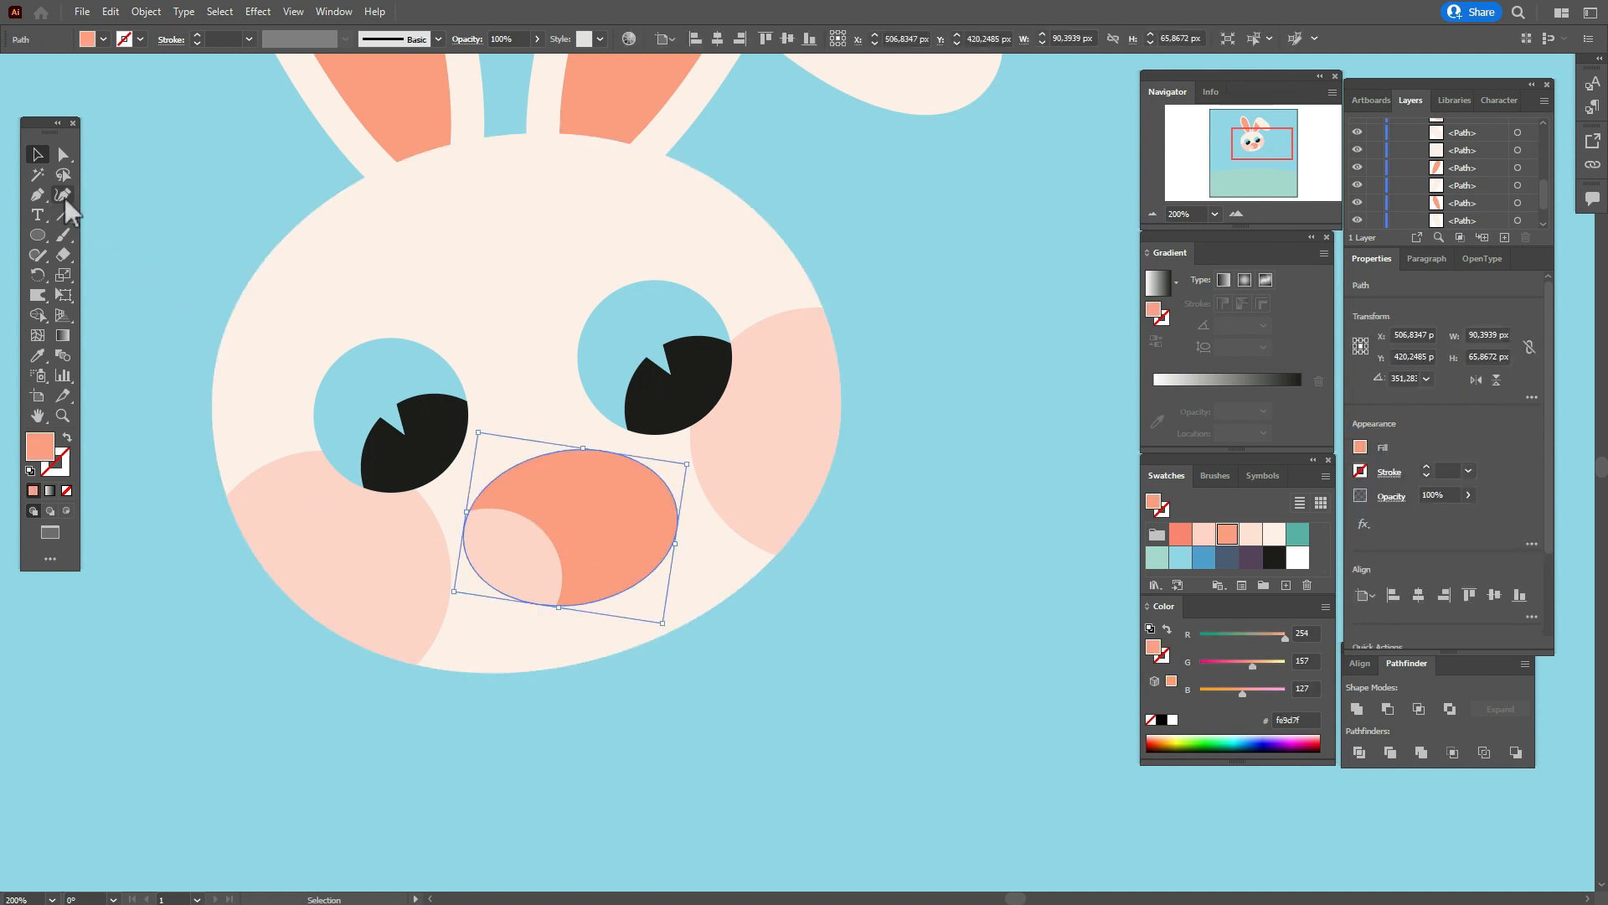
pyautogui.click(37, 194)
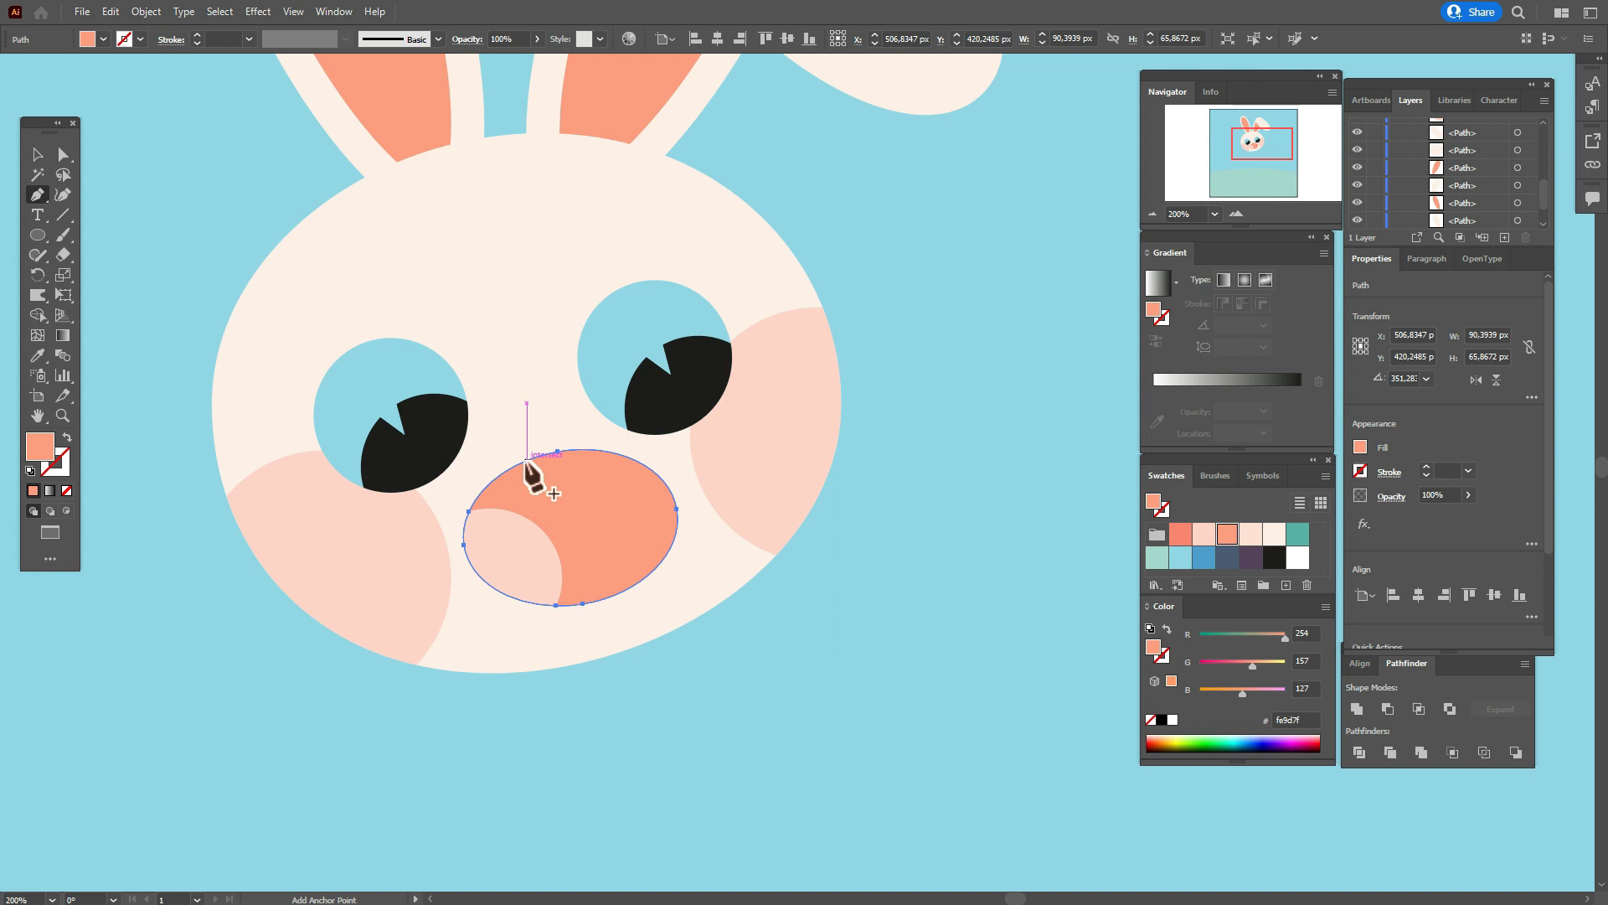
pyautogui.click(526, 460)
pyautogui.click(596, 450)
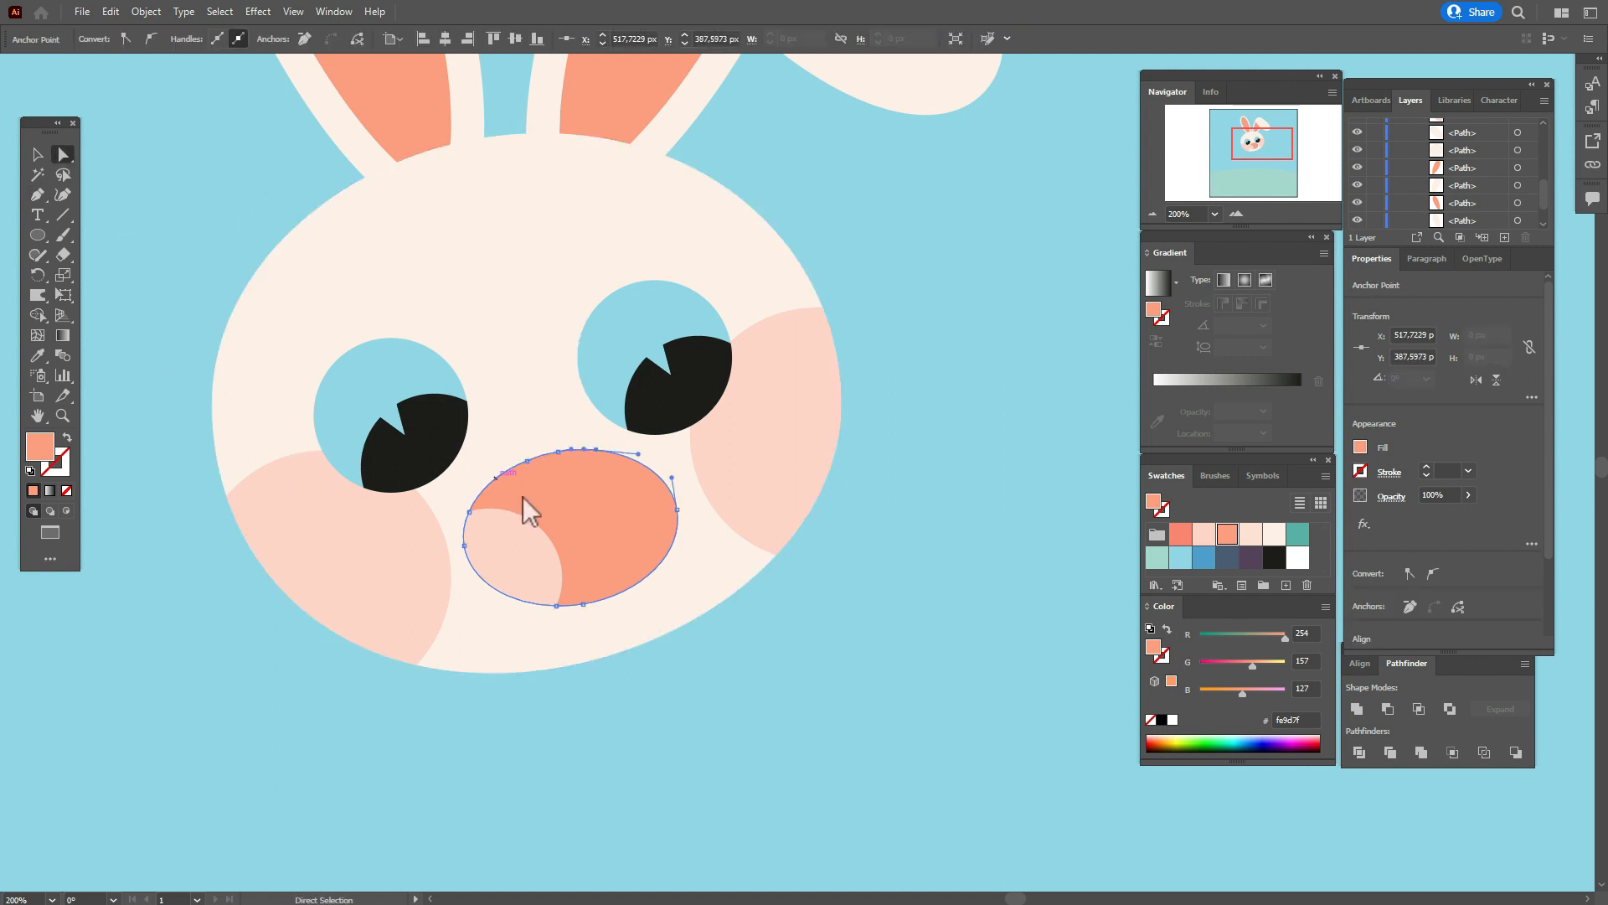
pyautogui.click(557, 450)
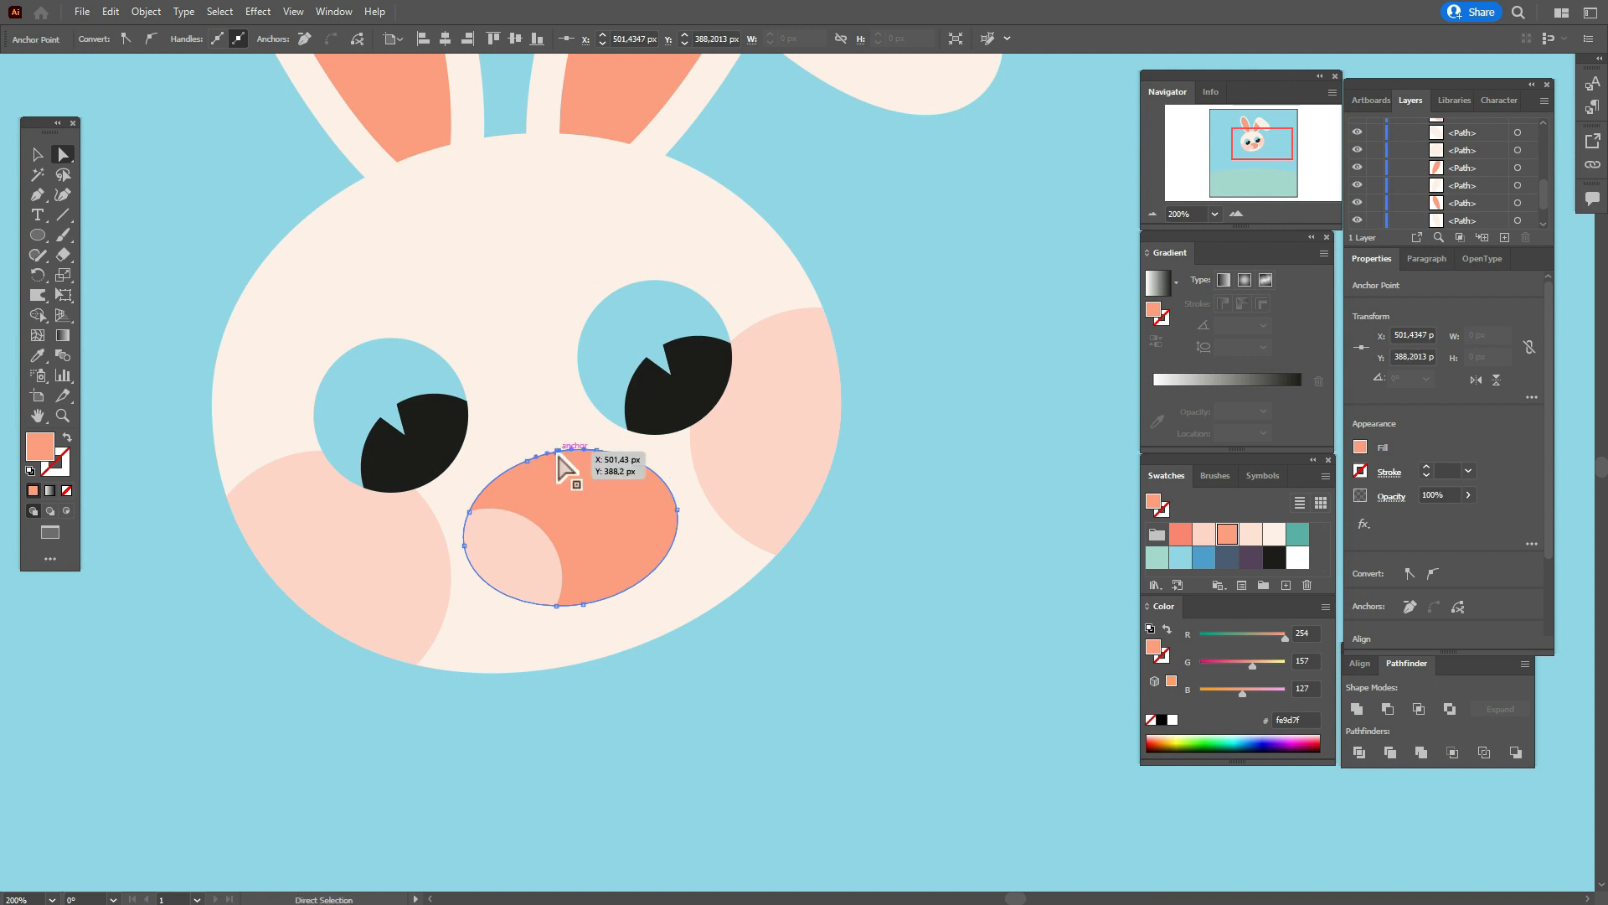
pyautogui.moveTo(559, 460); pyautogui.dragTo(560, 464)
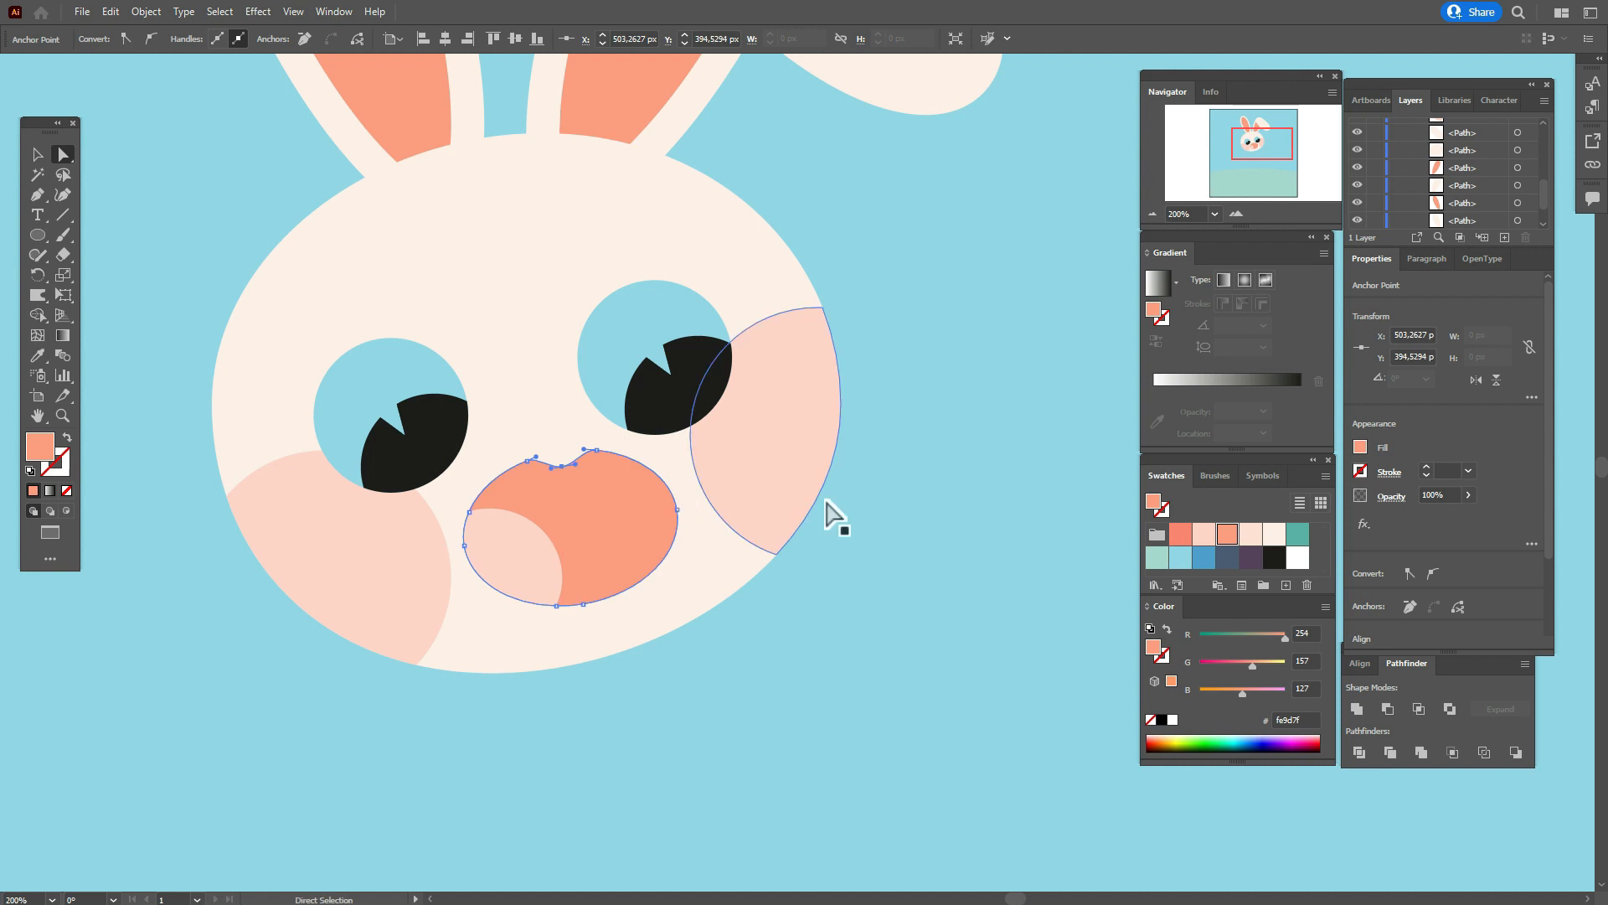
pyautogui.click(850, 512)
pyautogui.click(36, 154)
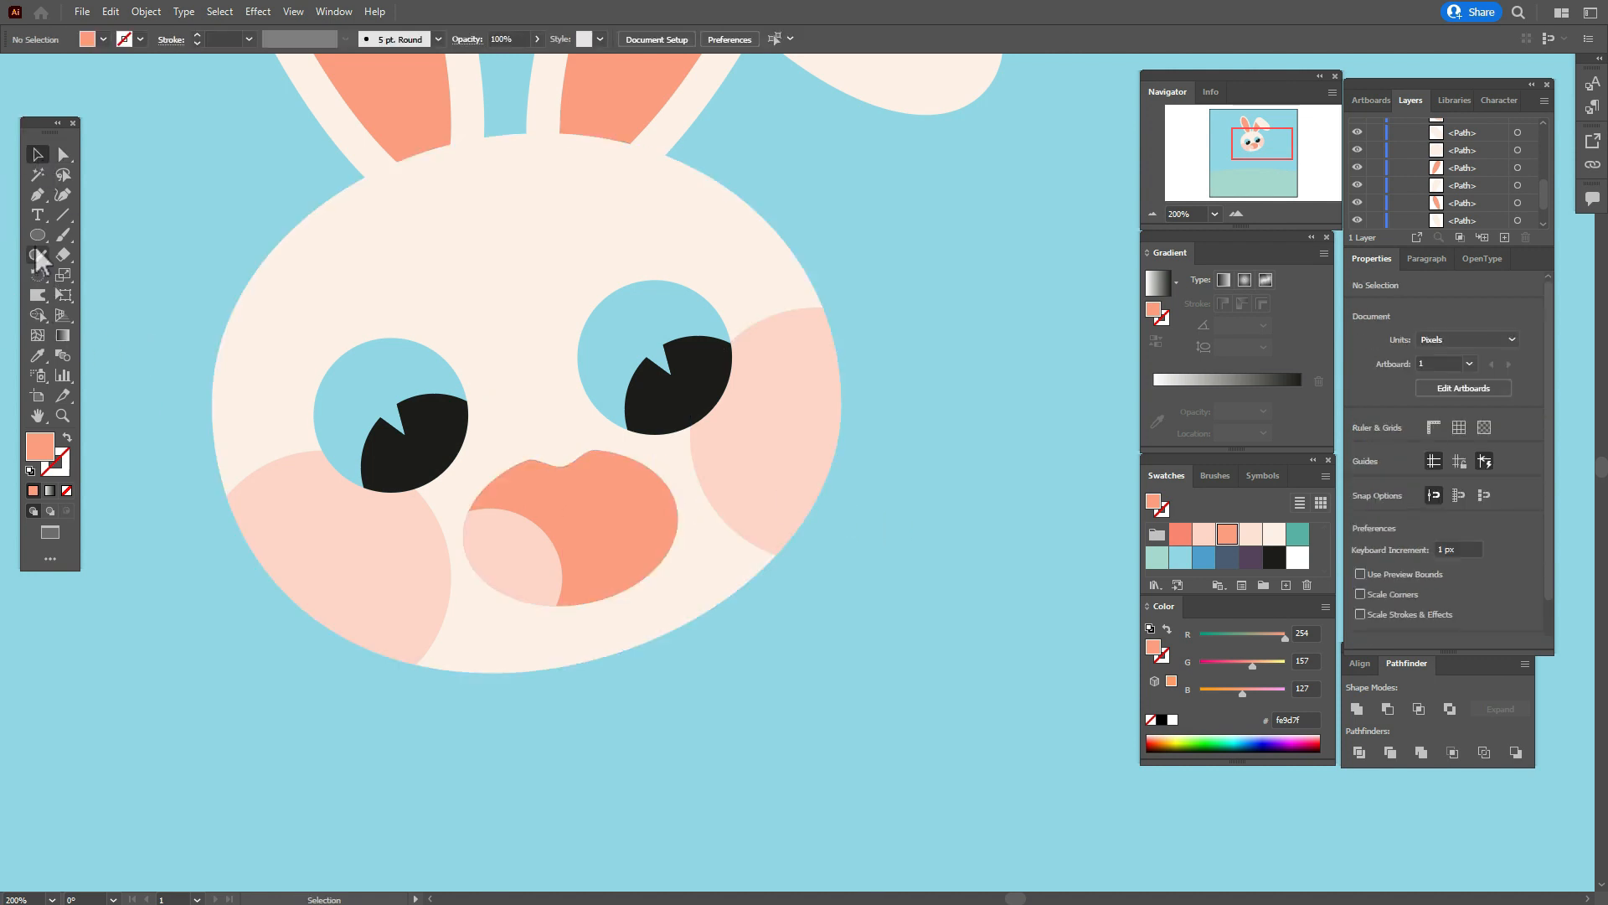
# Draw a white circle about 45 px wide for the teeth, tilt it about 10° and centre it over the mouth's notch.
pyautogui.click(1298, 558)
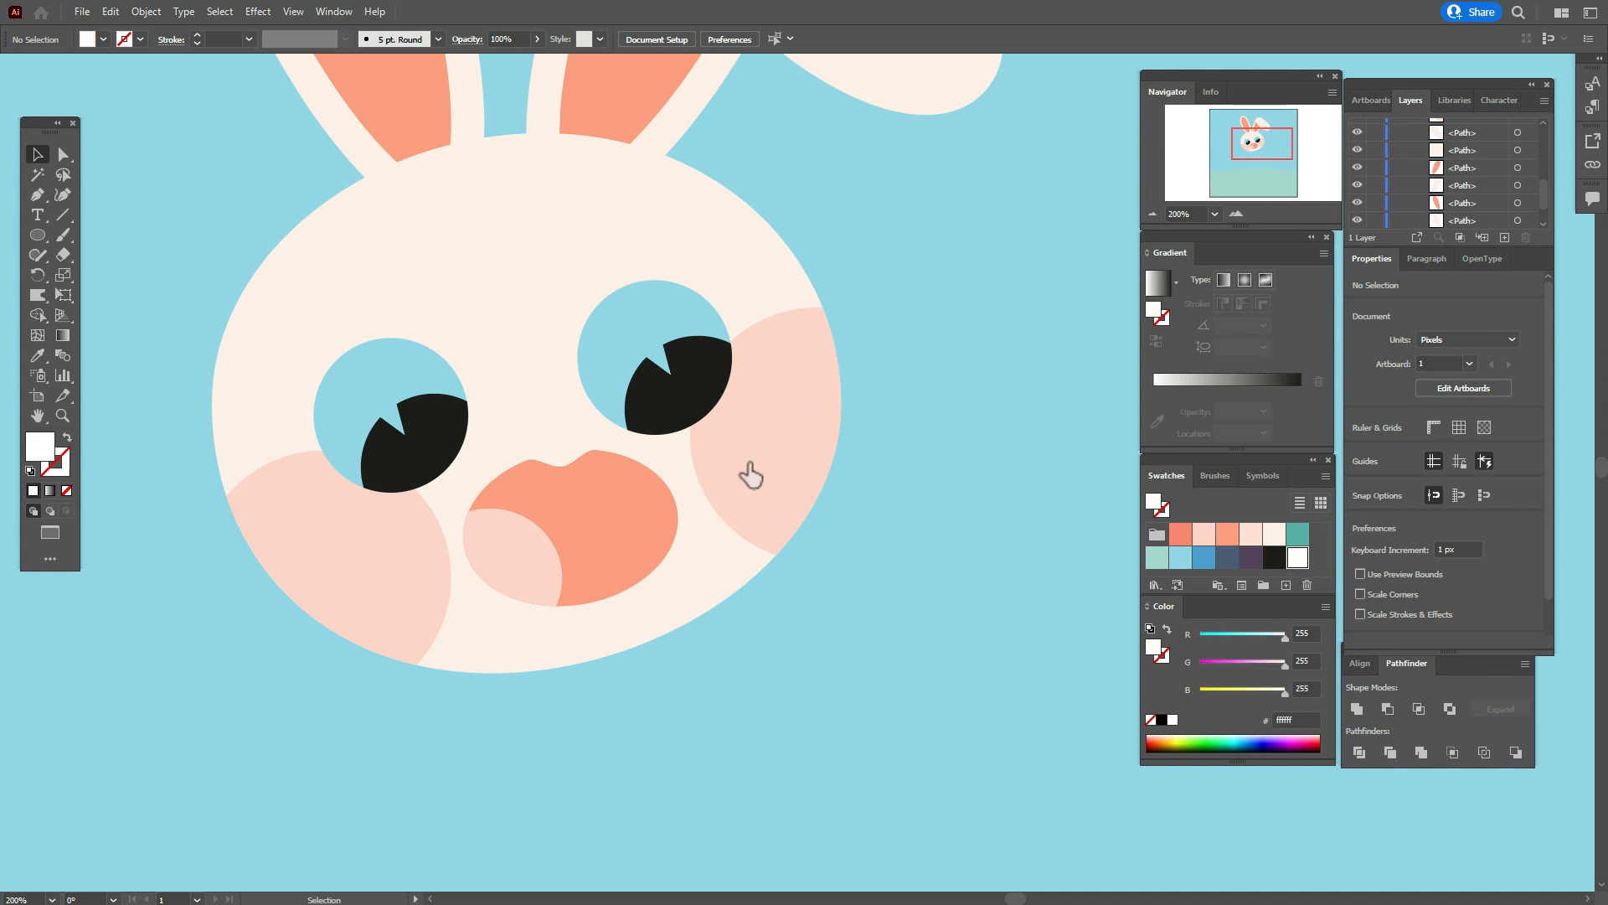
pyautogui.click(36, 235)
pyautogui.moveTo(494, 409); pyautogui.dragTo(600, 512)
pyautogui.press('v')
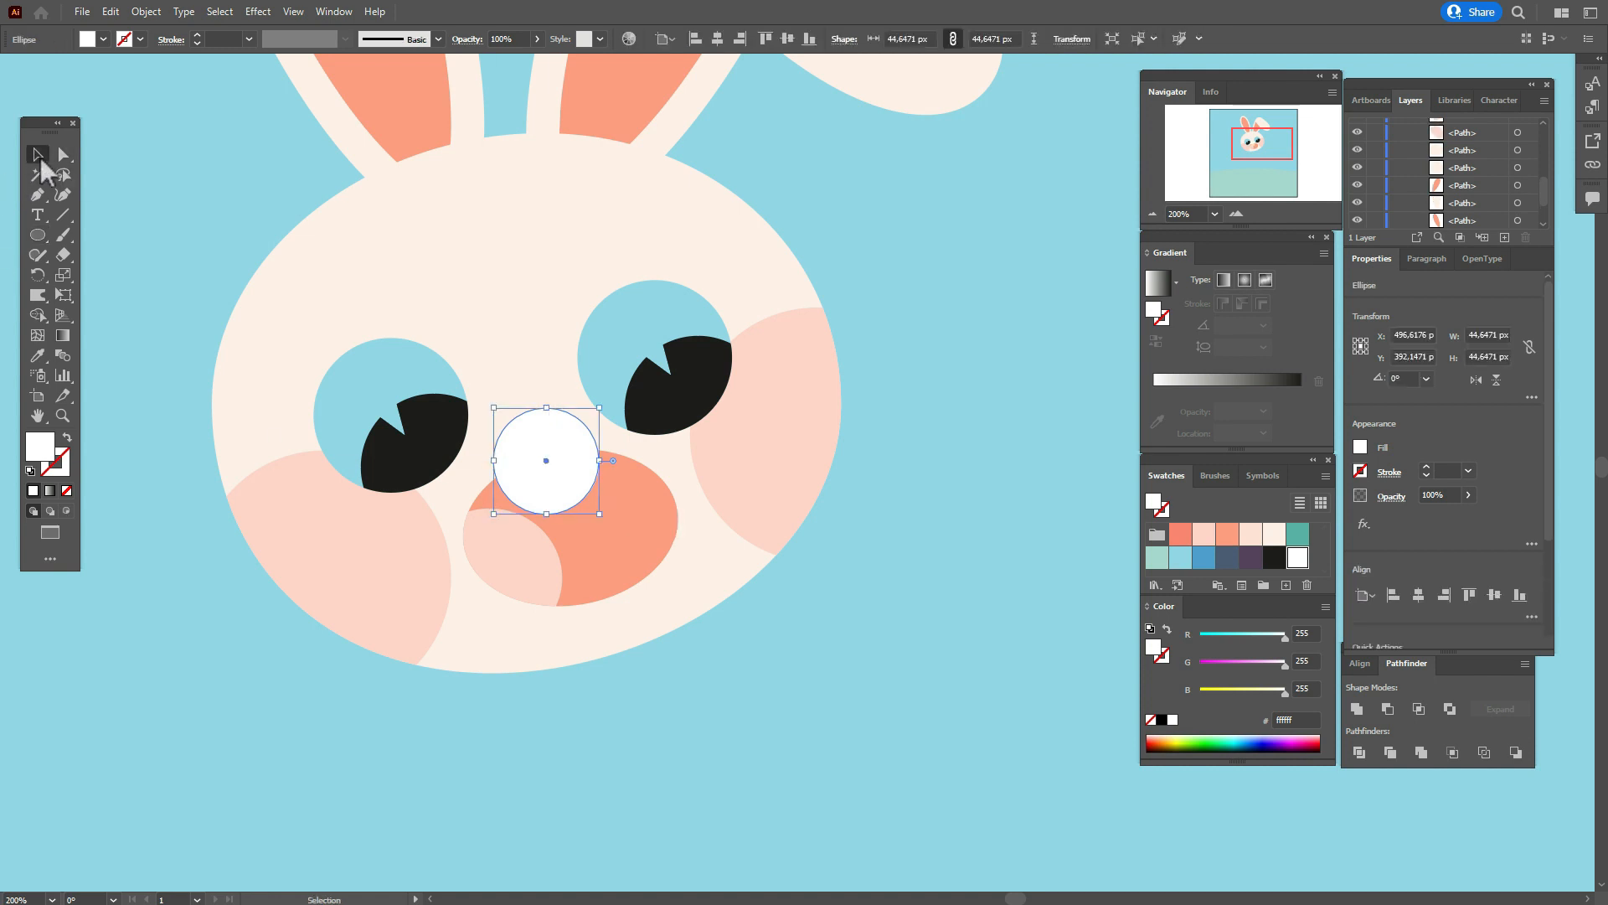
pyautogui.moveTo(606, 464); pyautogui.dragTo(586, 482)
pyautogui.keyDown('shift'); pyautogui.click(614, 488); pyautogui.keyUp('shift')
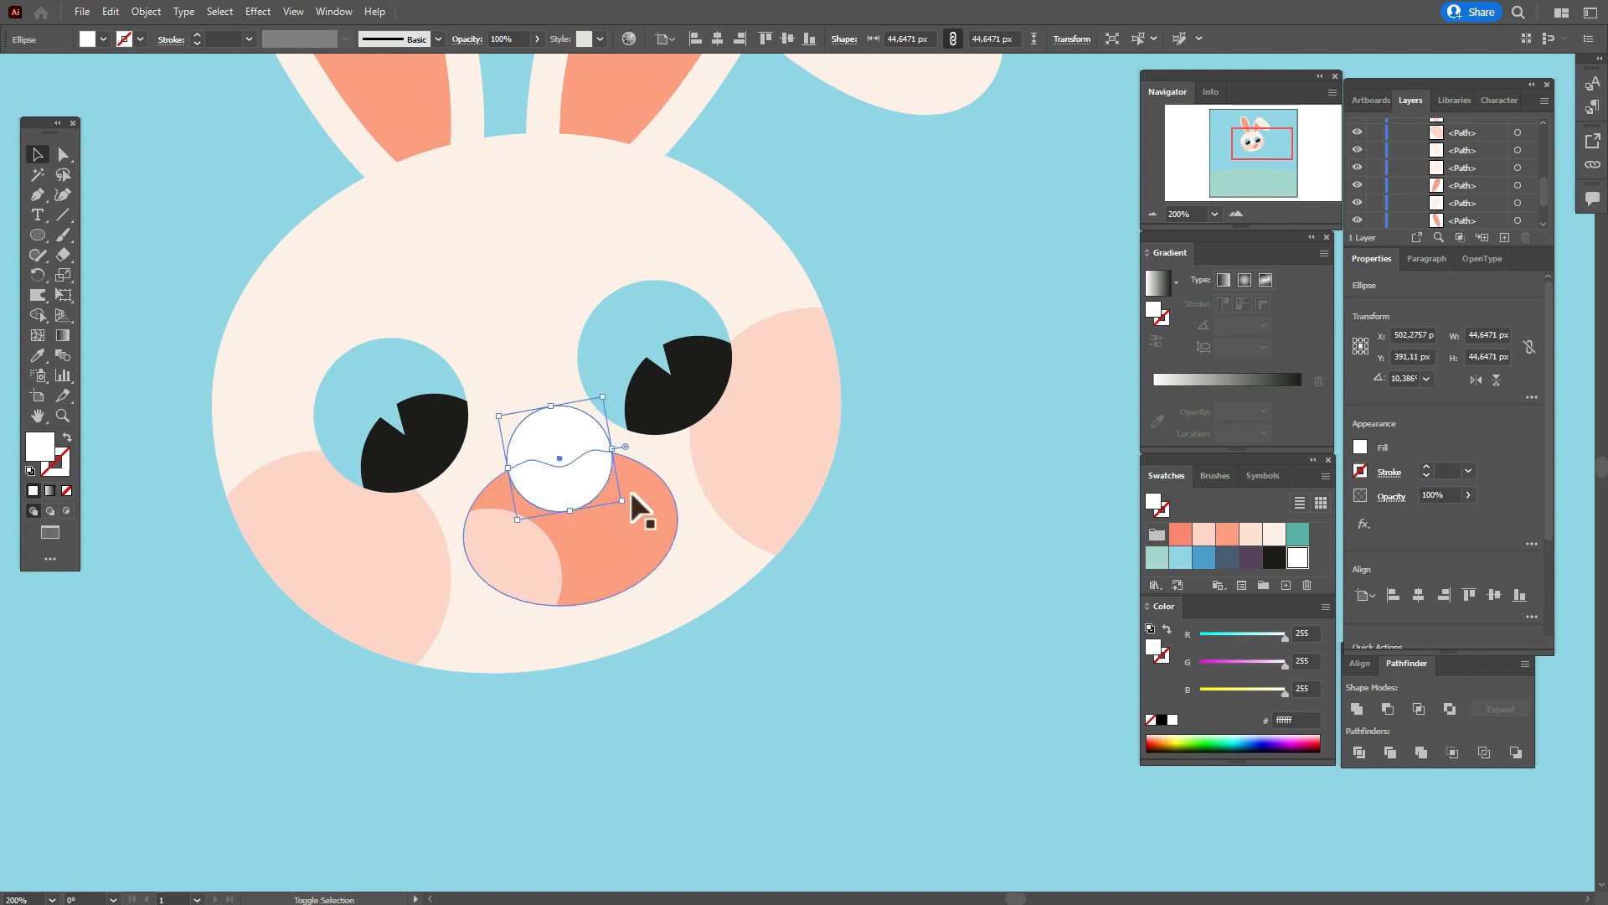
pyautogui.moveTo(580, 485); pyautogui.dragTo(576, 474)
# Trim off the part of the white circle above the mouth with the Shape Builder.
pyautogui.keyDown('shift'); pyautogui.click(635, 488); pyautogui.keyUp('shift')
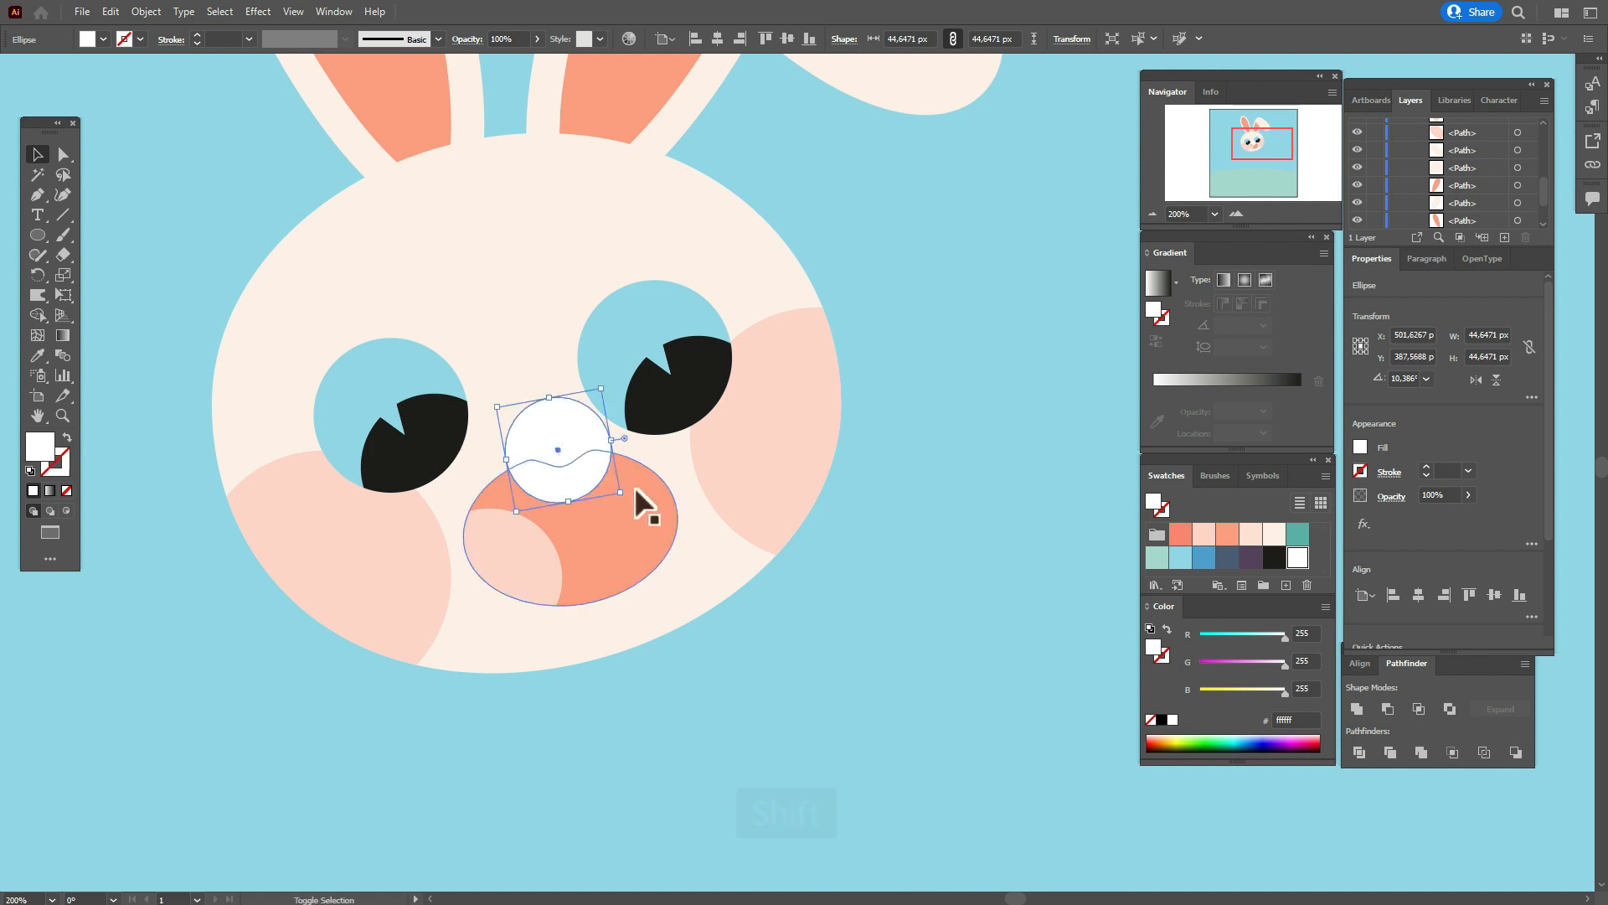
pyautogui.keyDown('shift'); pyautogui.click(635, 488); pyautogui.keyUp('shift')
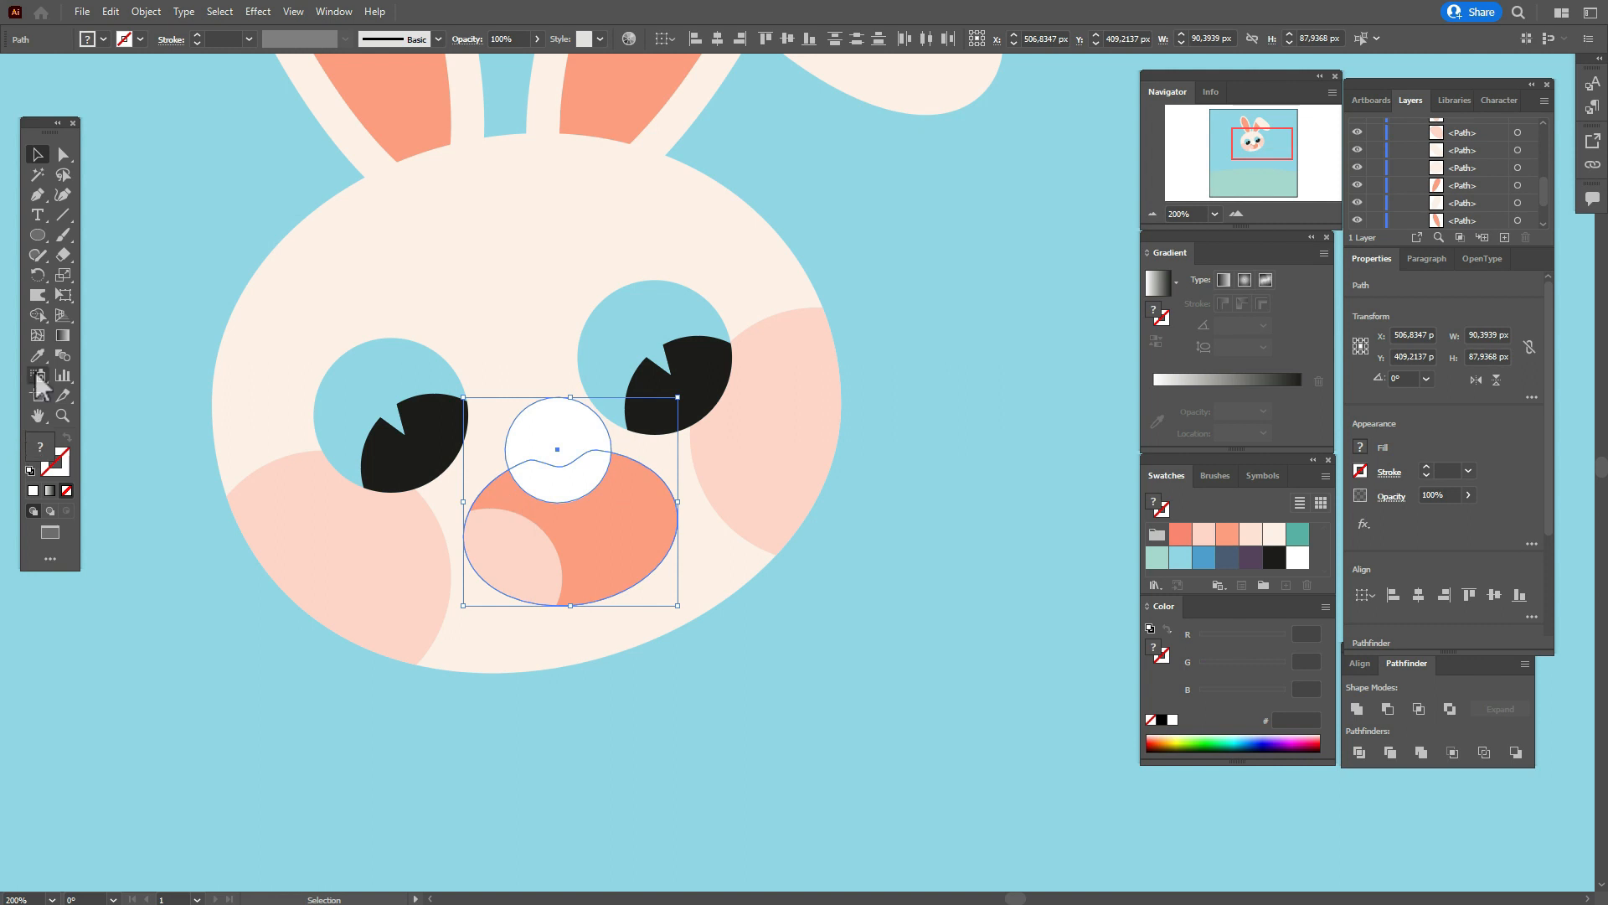
pyautogui.click(37, 314)
pyautogui.keyDown('alt'); pyautogui.click(557, 423); pyautogui.keyUp('alt')
pyautogui.click(37, 154)
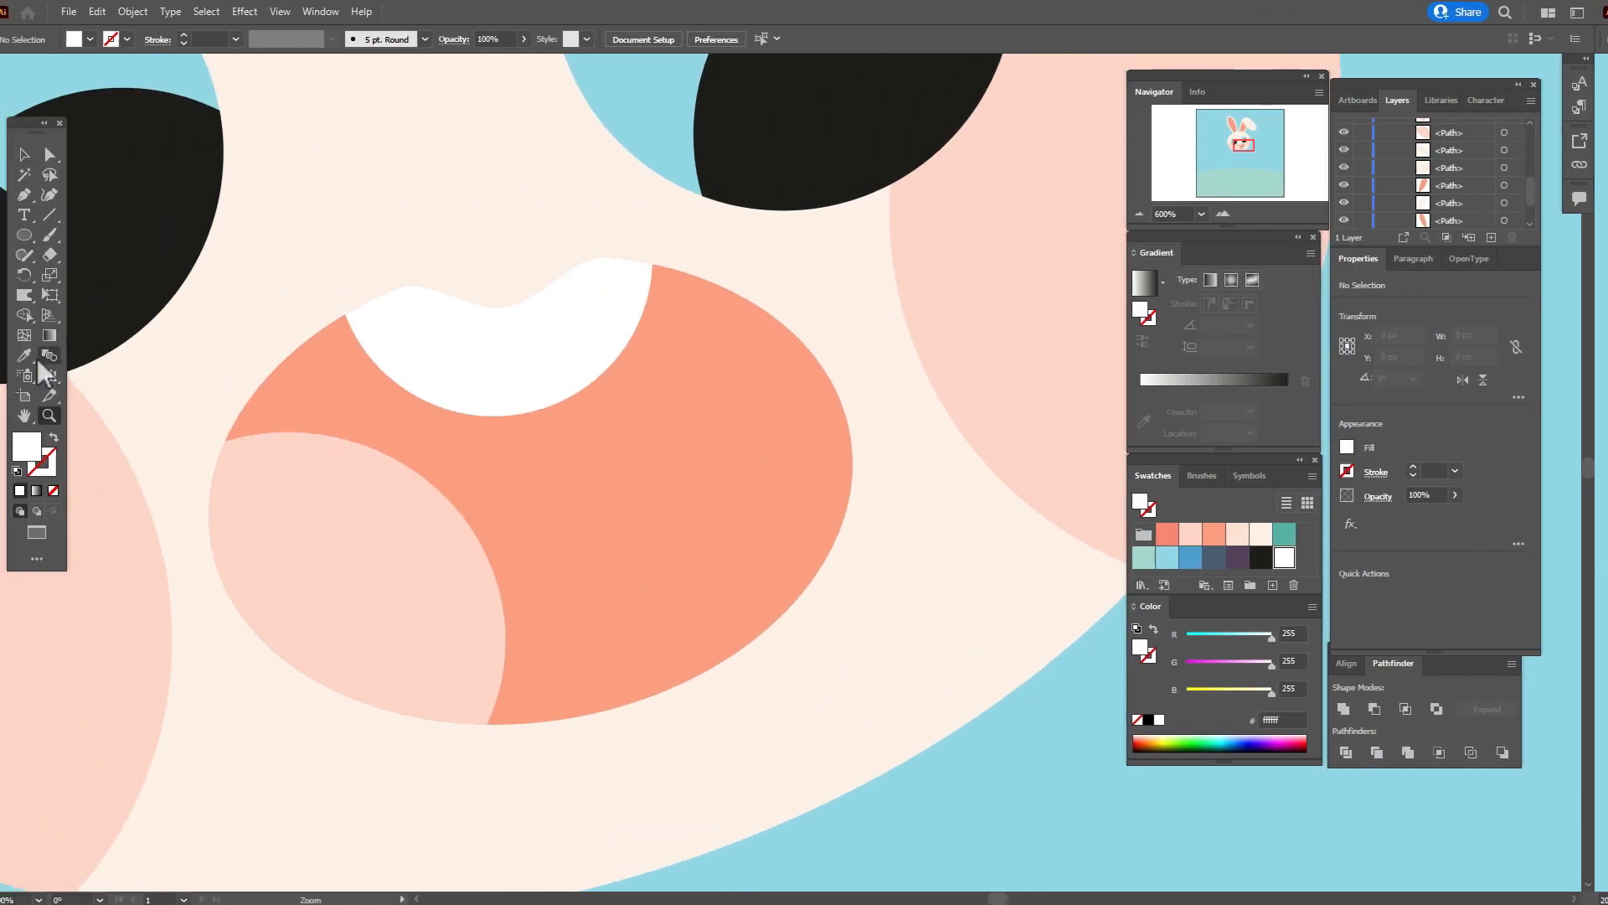
# Draw a narrow triangular wedge across the white teeth in the mouth's orange colour, apex above the notch, with the Pen tool.
pyautogui.click(37, 354)
pyautogui.click(600, 478)
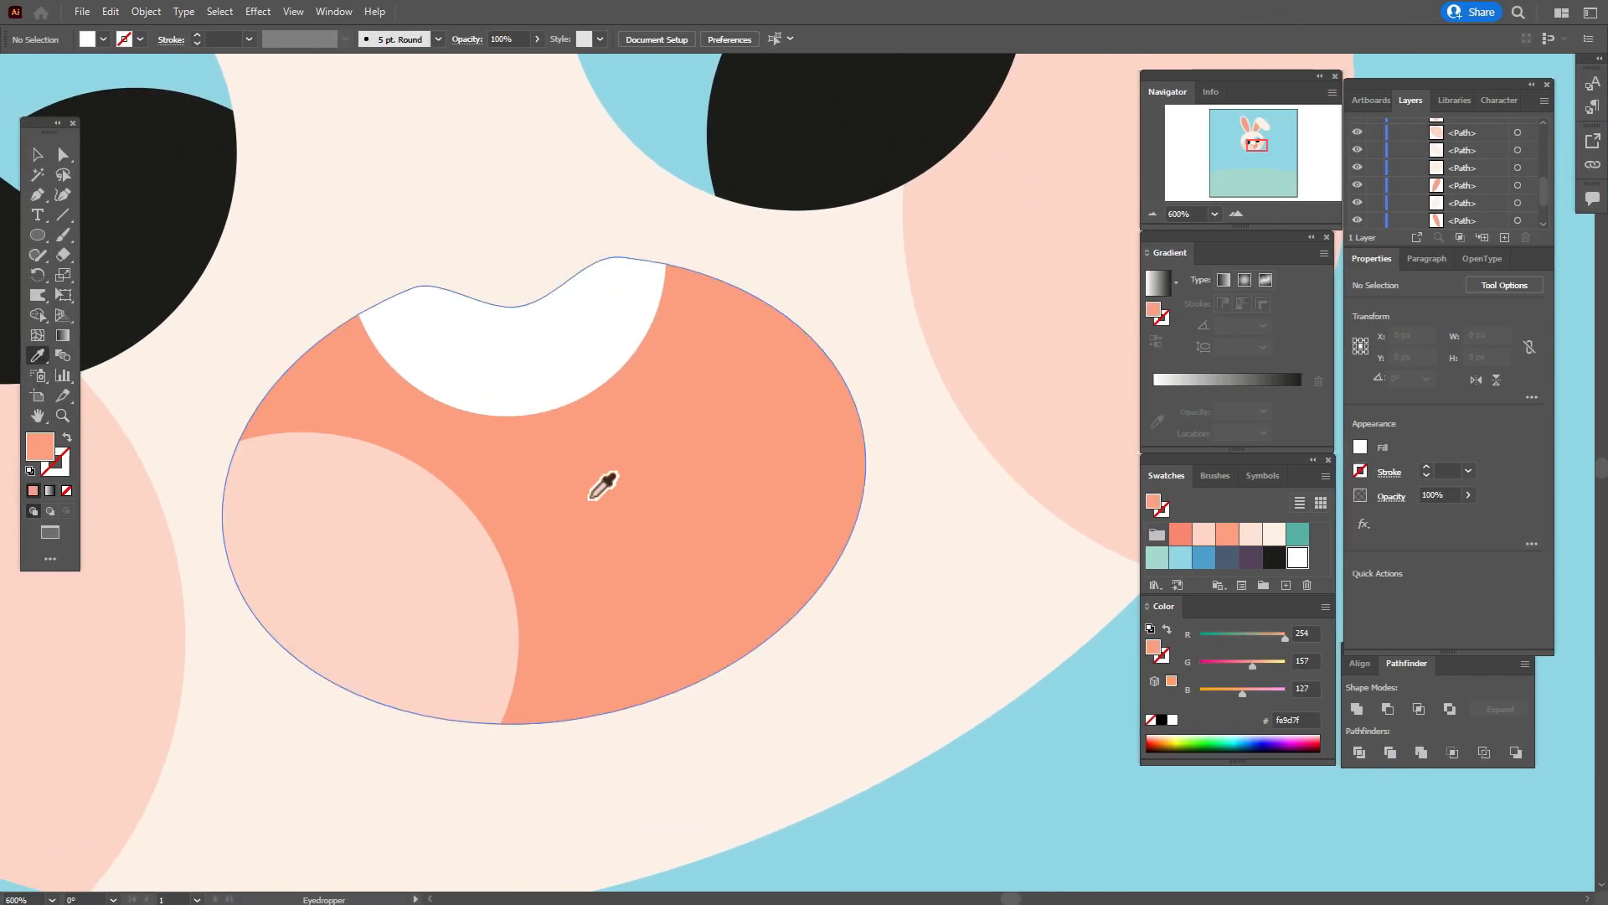
pyautogui.click(38, 198)
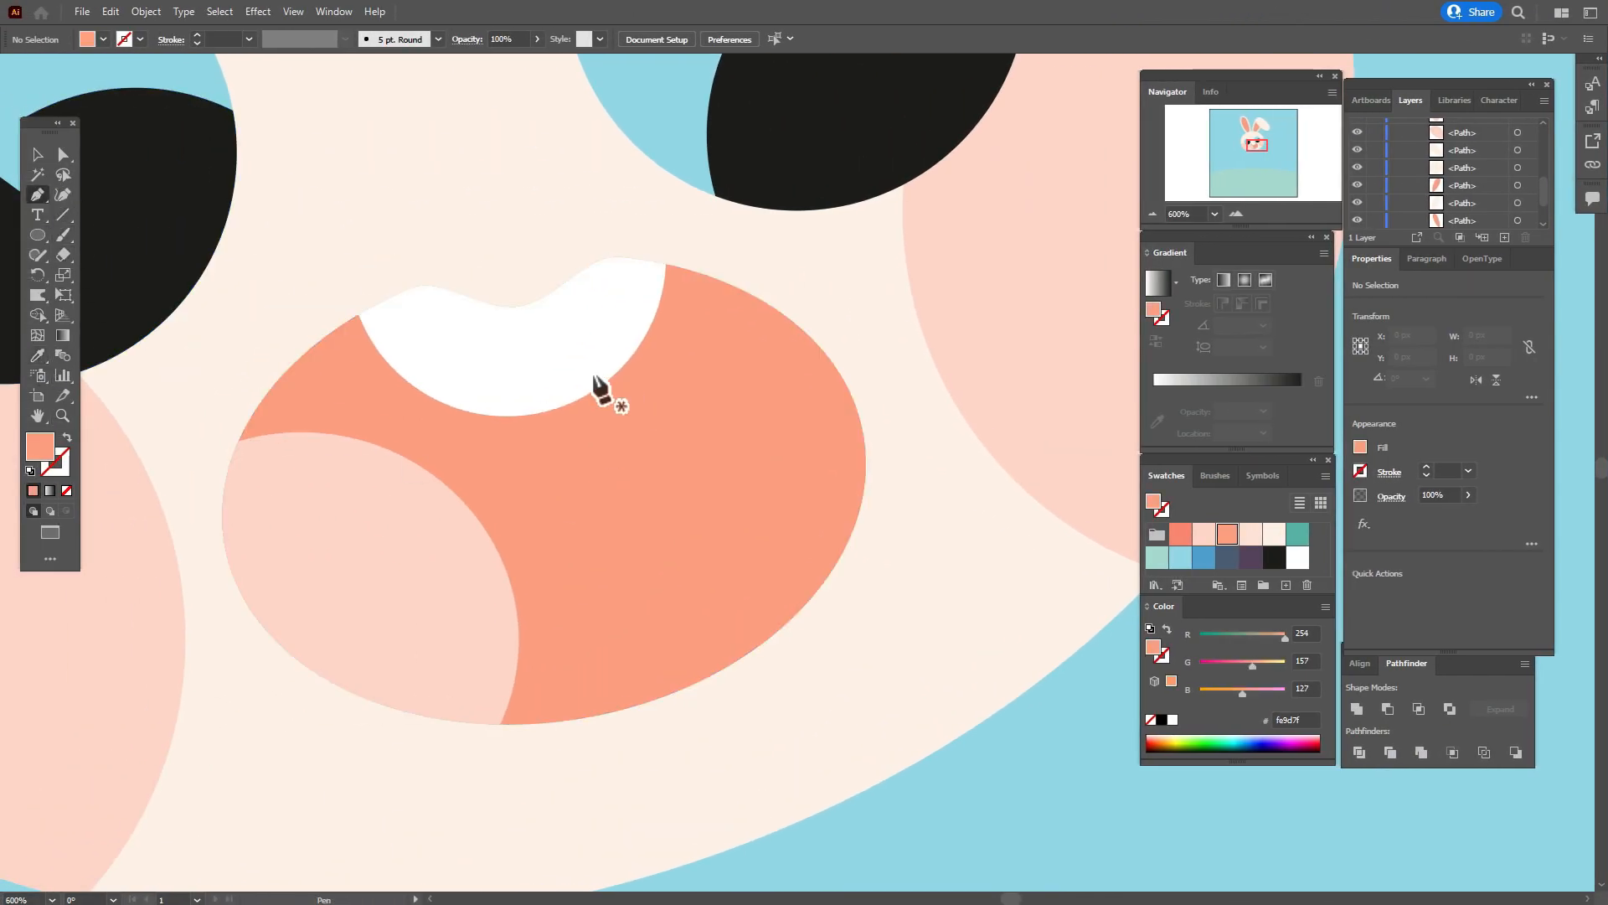
pyautogui.click(518, 438)
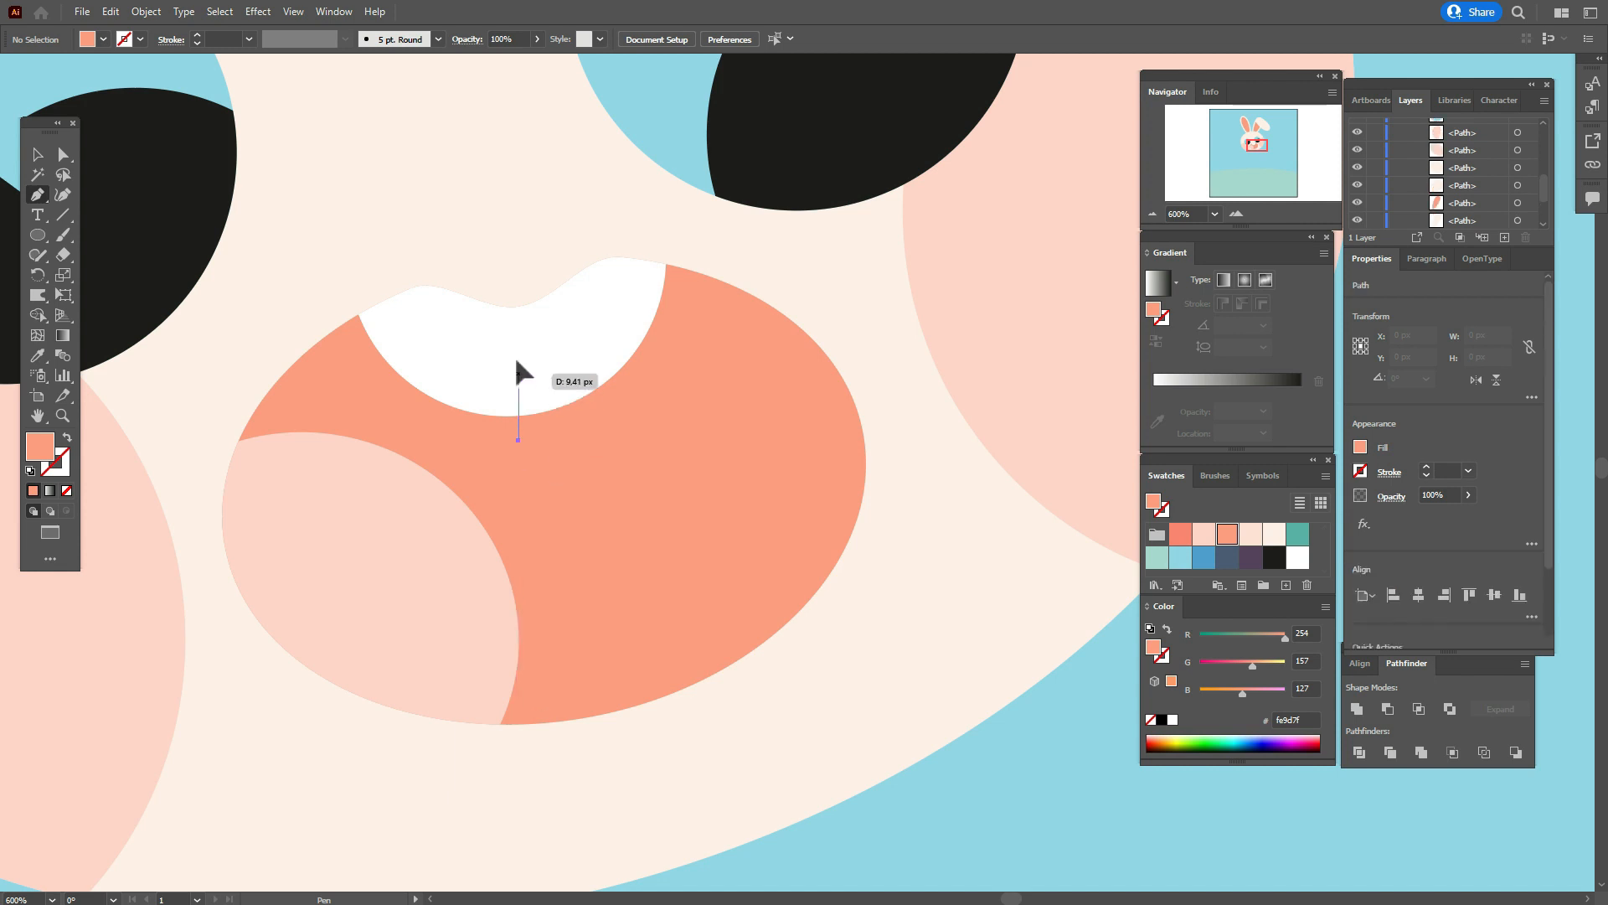
pyautogui.click(512, 272)
pyautogui.click(566, 435)
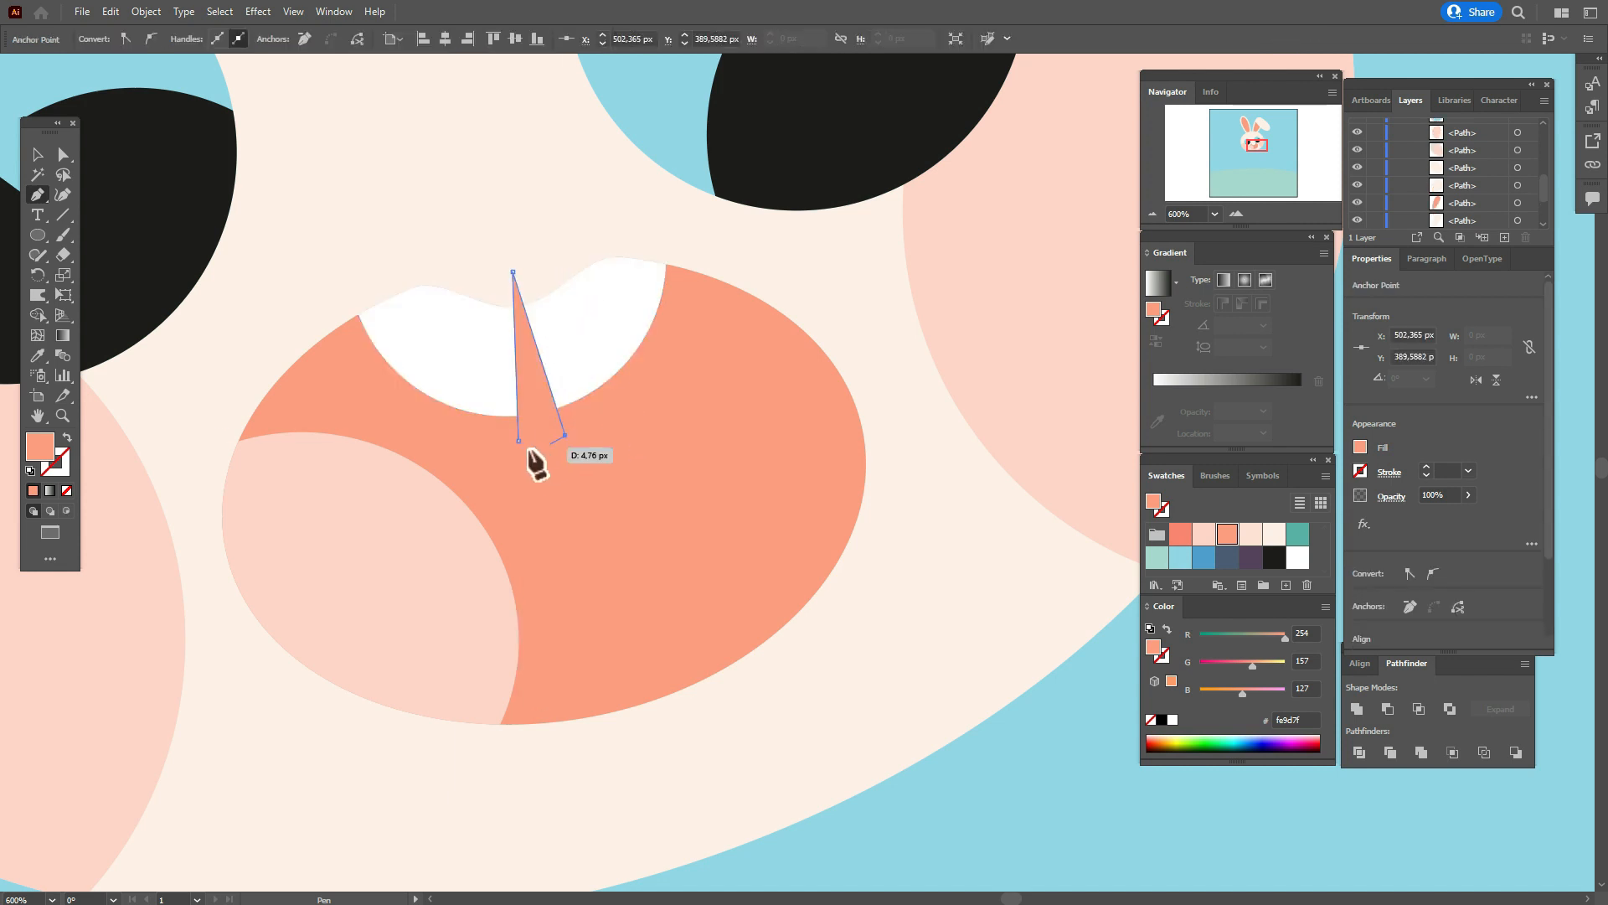
pyautogui.click(518, 441)
# Adjust the wedge's lower corner points so its base is narrower and slanted.
pyautogui.click(63, 155)
pyautogui.click(549, 432)
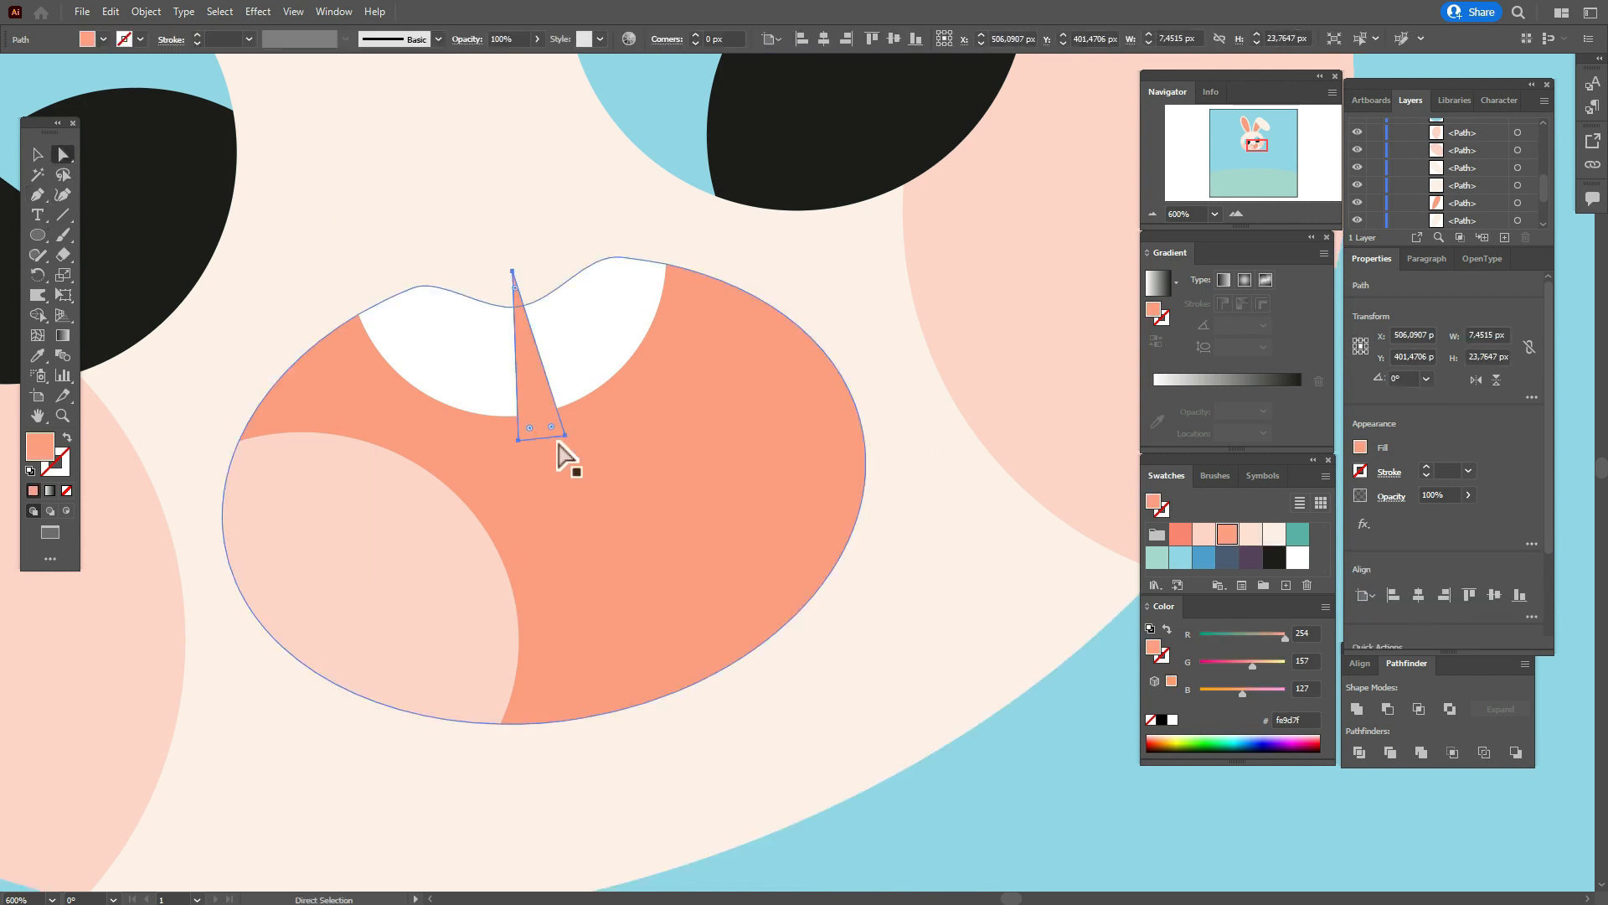
pyautogui.moveTo(518, 441); pyautogui.dragTo(568, 433)
pyautogui.click(567, 438)
pyautogui.click(564, 435)
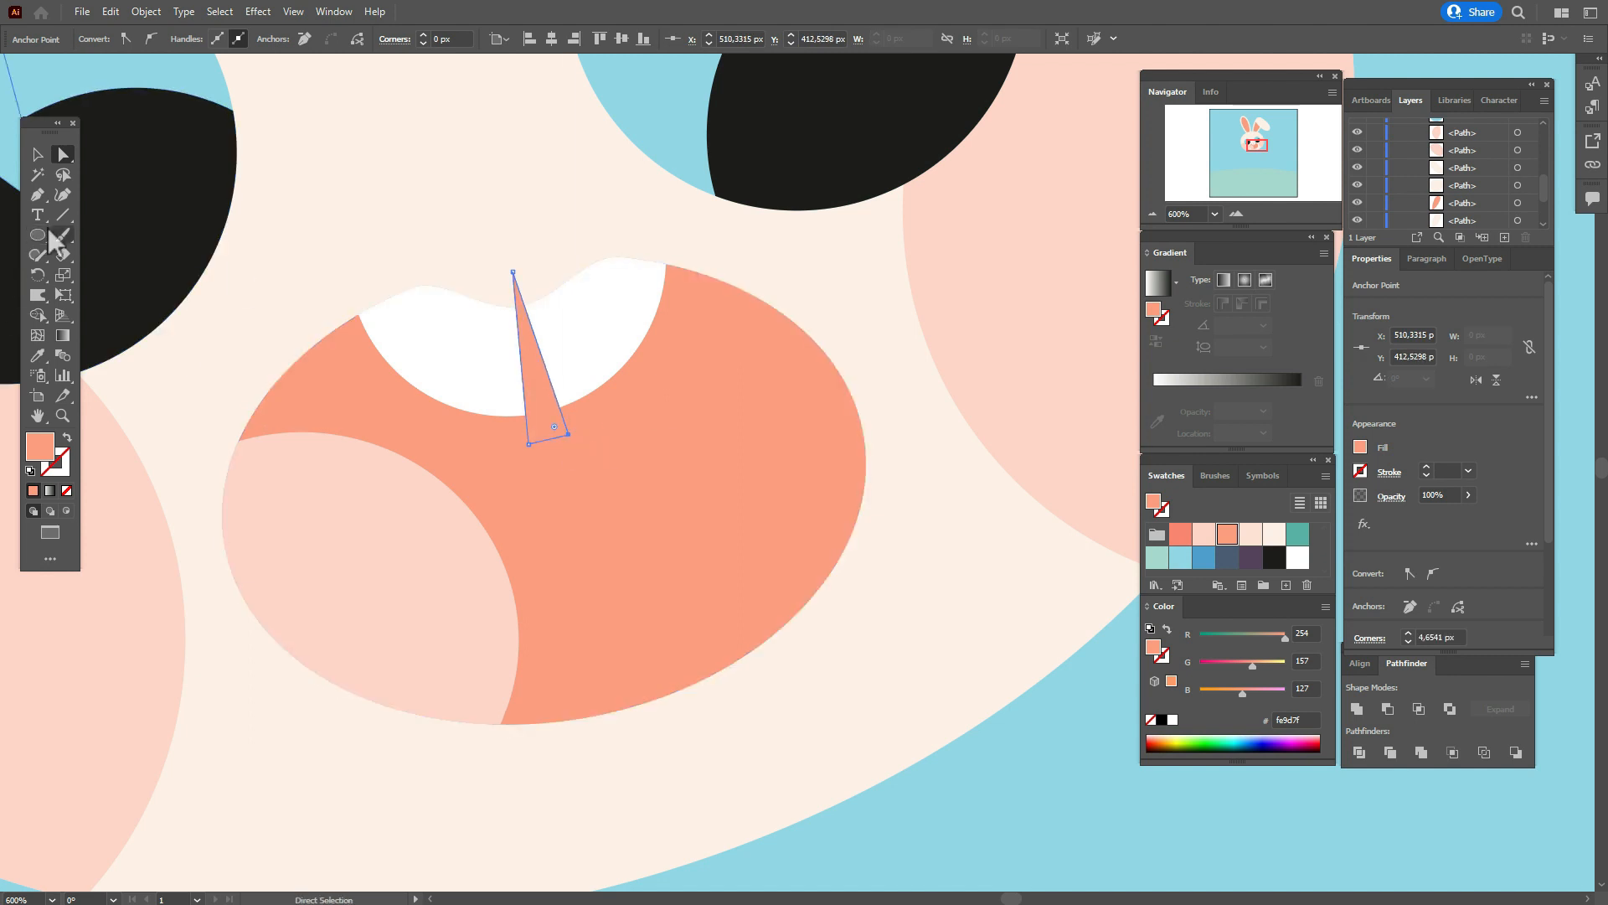
# Remove the wedge's tip above the mouth notch from the selected wedge and teeth with the Shape Builder.
pyautogui.click(37, 154)
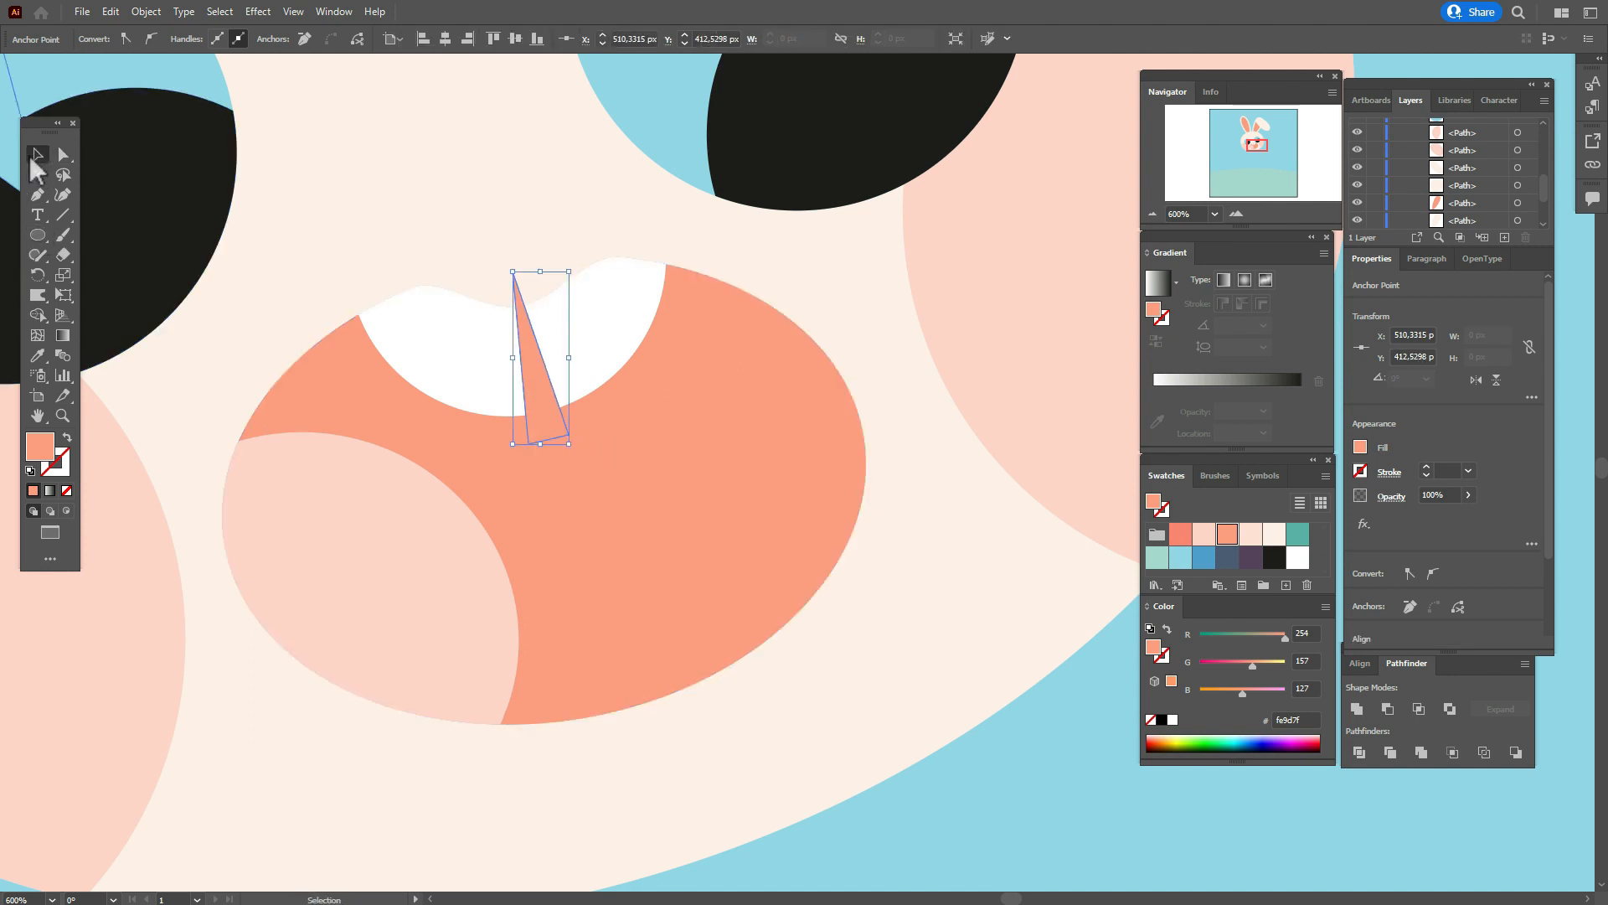
pyautogui.keyDown('shift'); pyautogui.click(453, 352); pyautogui.keyUp('shift')
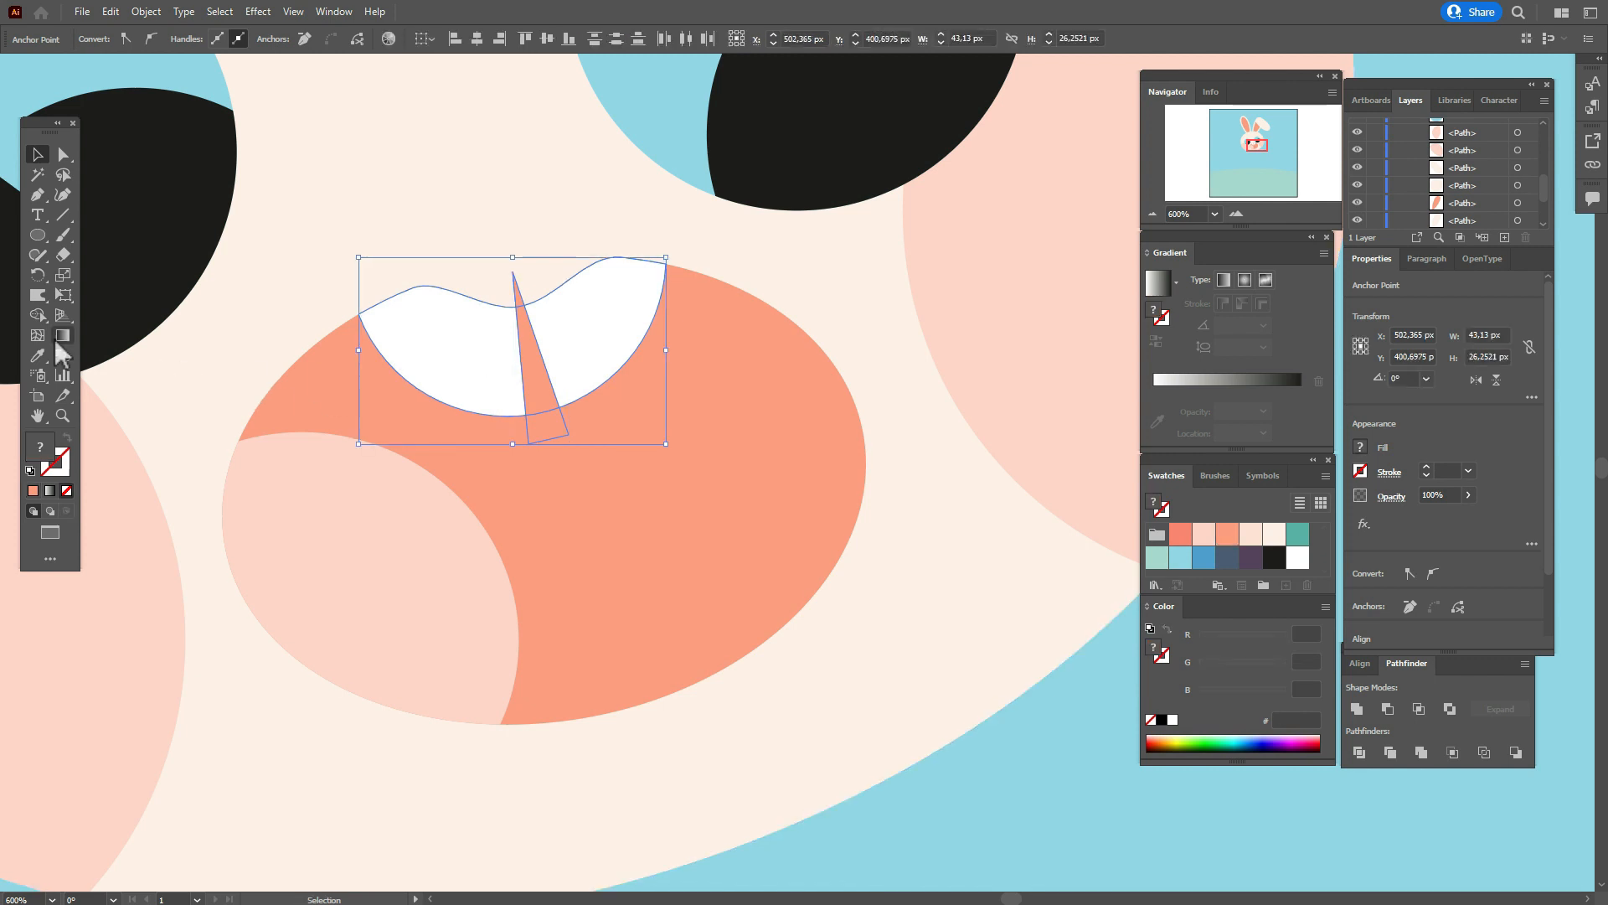
pyautogui.click(38, 316)
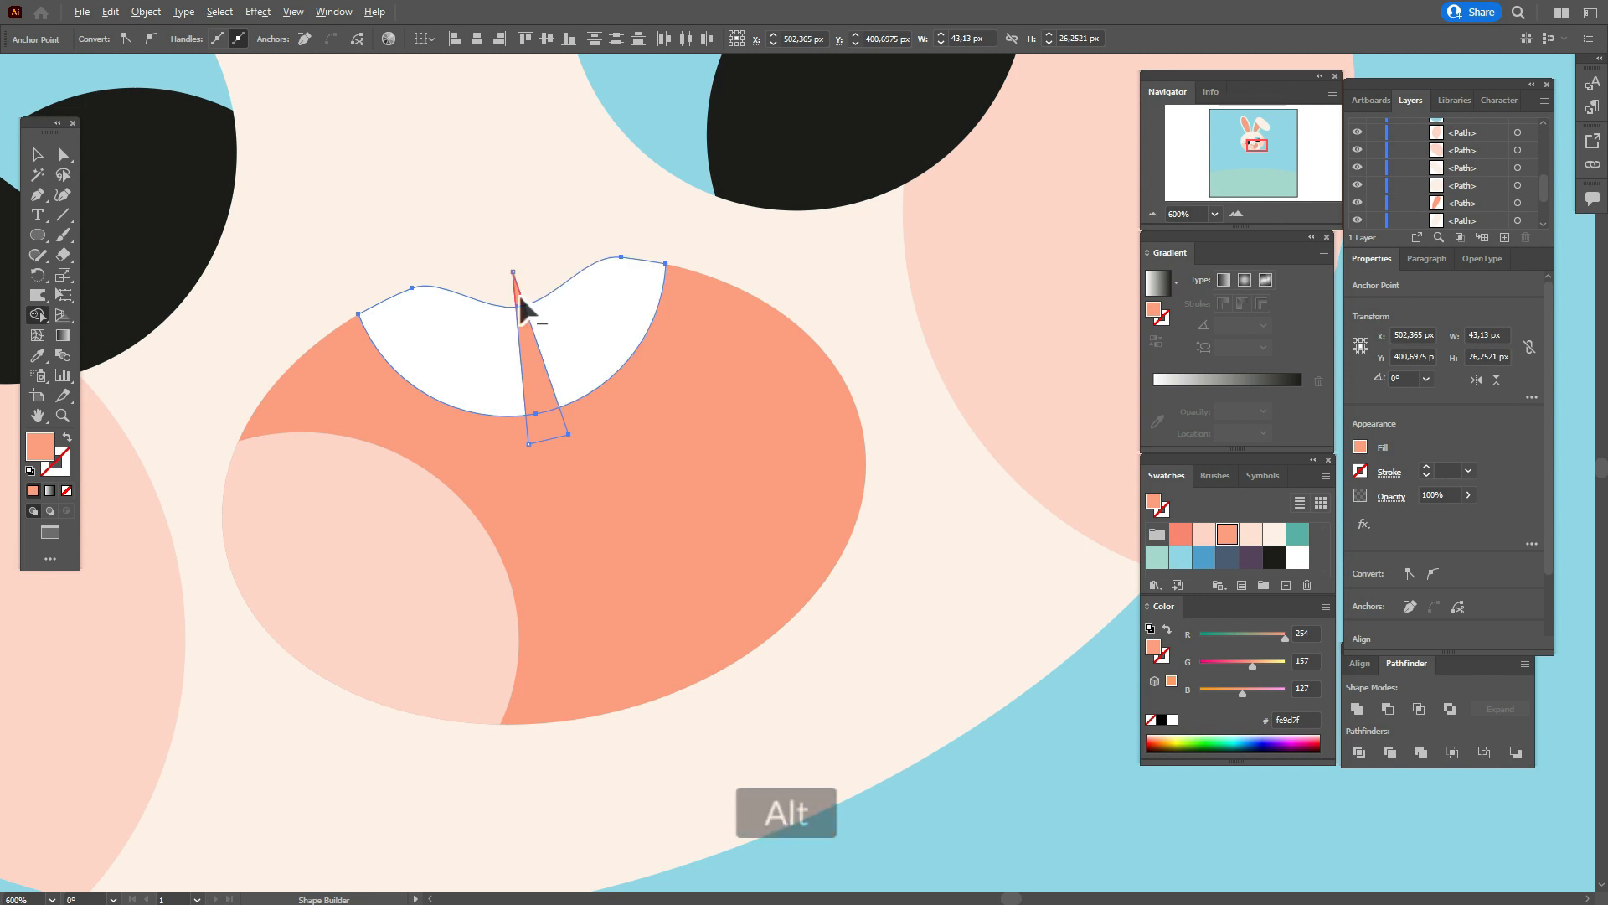
pyautogui.keyDown('alt'); pyautogui.click(519, 293); pyautogui.keyUp('alt')
# Subtract the wedge from the white shape with Minus Front to split it into two teeth.
pyautogui.click(36, 155)
pyautogui.click(471, 208)
pyautogui.click(483, 332)
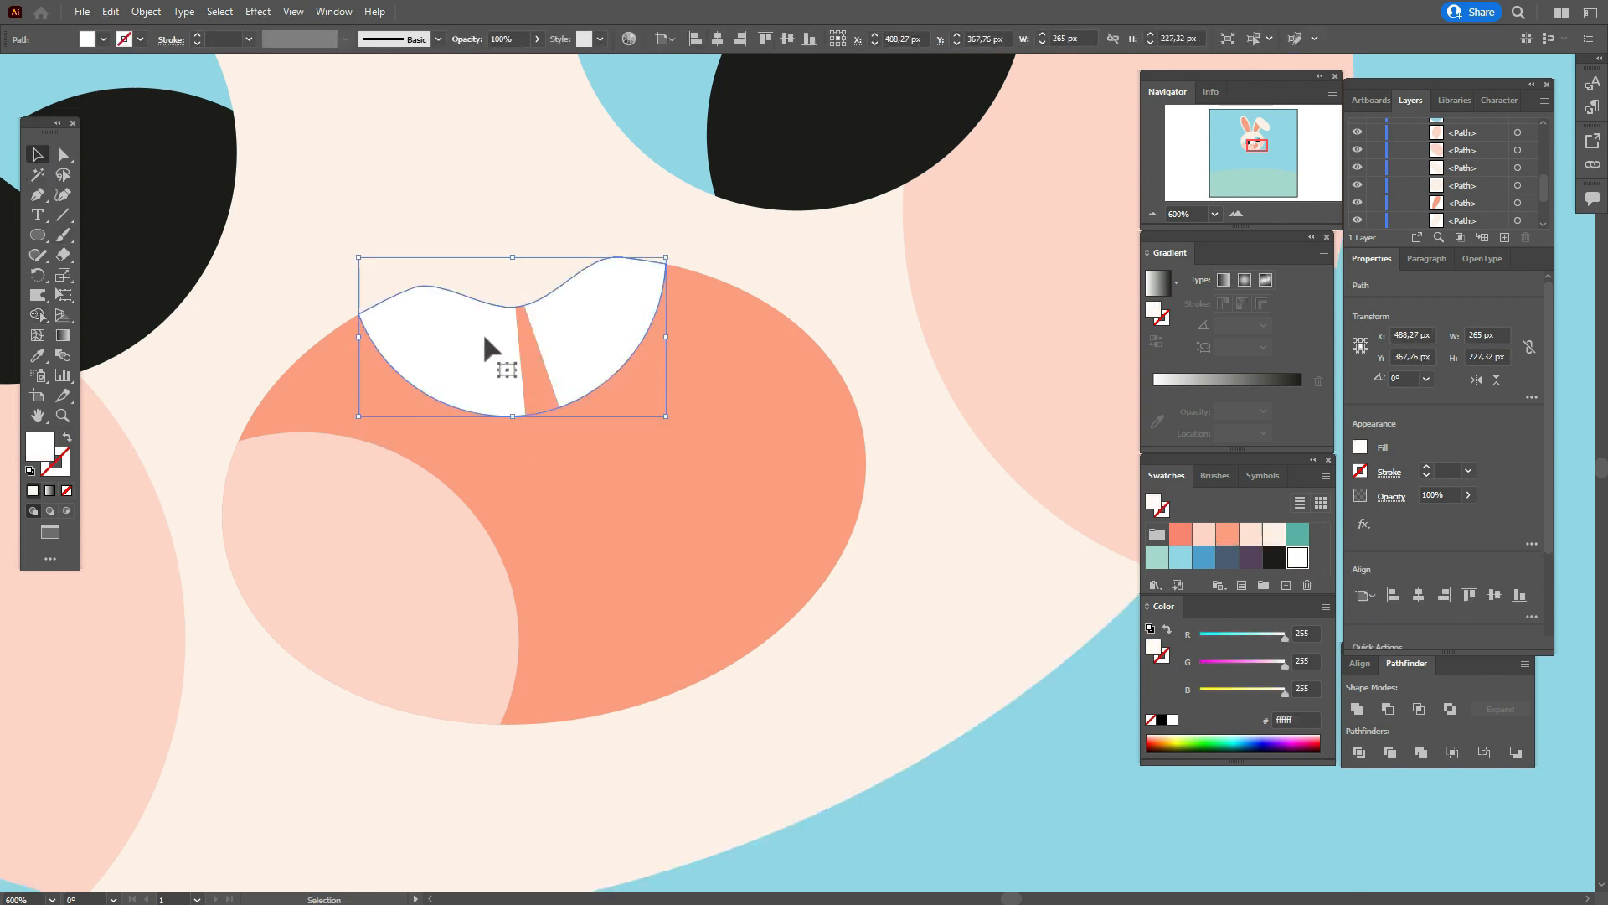
pyautogui.keyDown('shift'); pyautogui.click(540, 369); pyautogui.keyUp('shift')
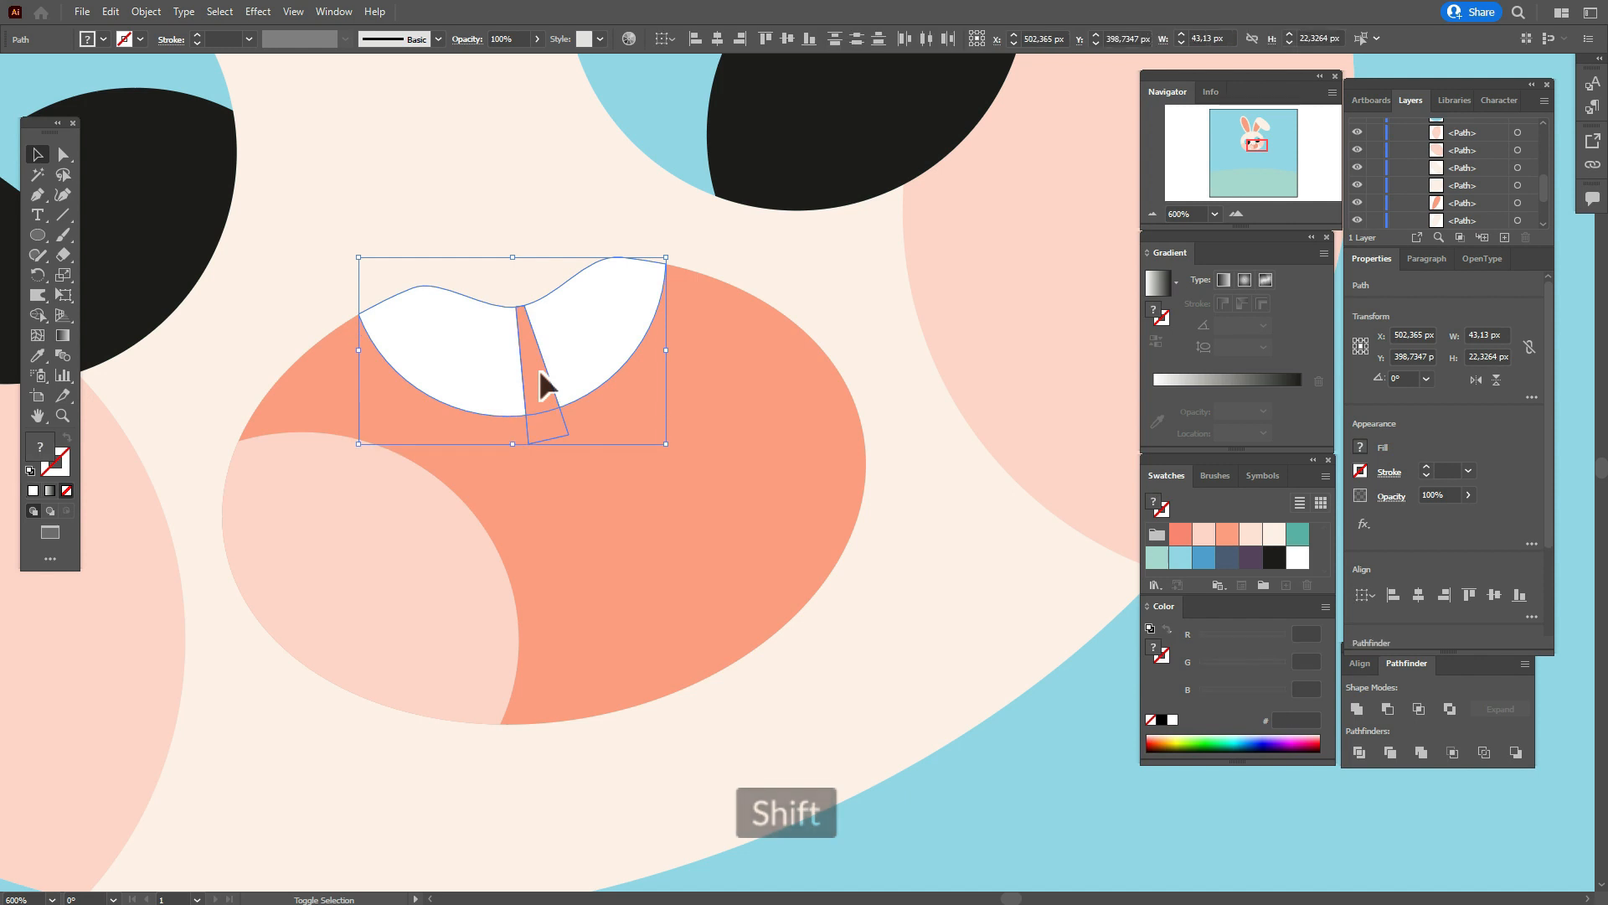
pyautogui.click(1389, 710)
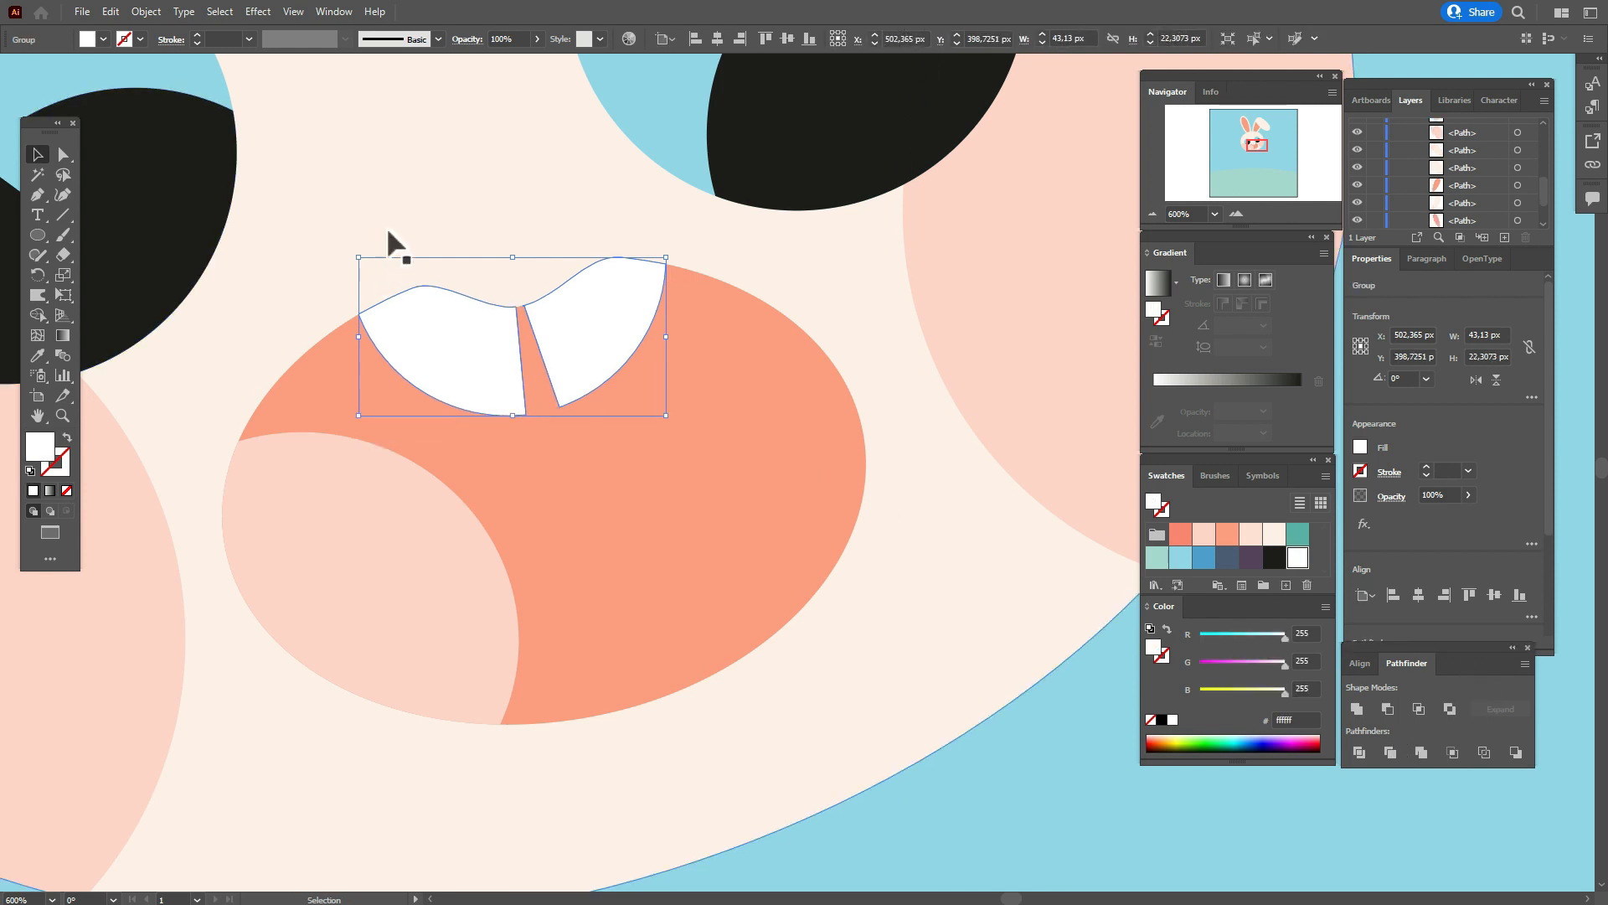
pyautogui.click(408, 226)
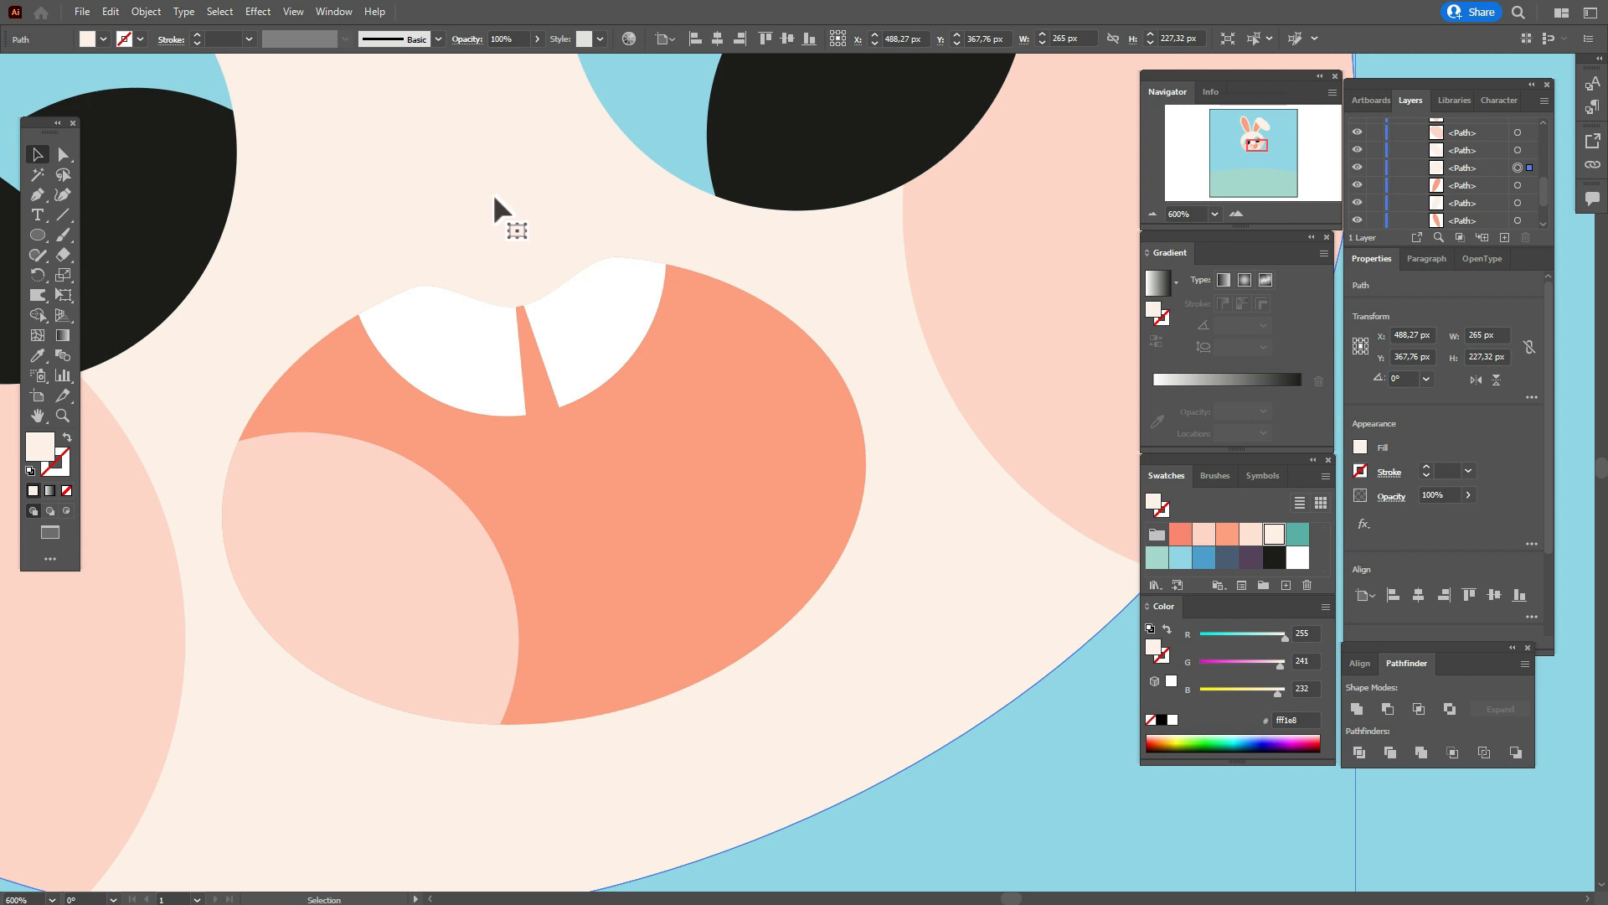
pyautogui.click(492, 391)
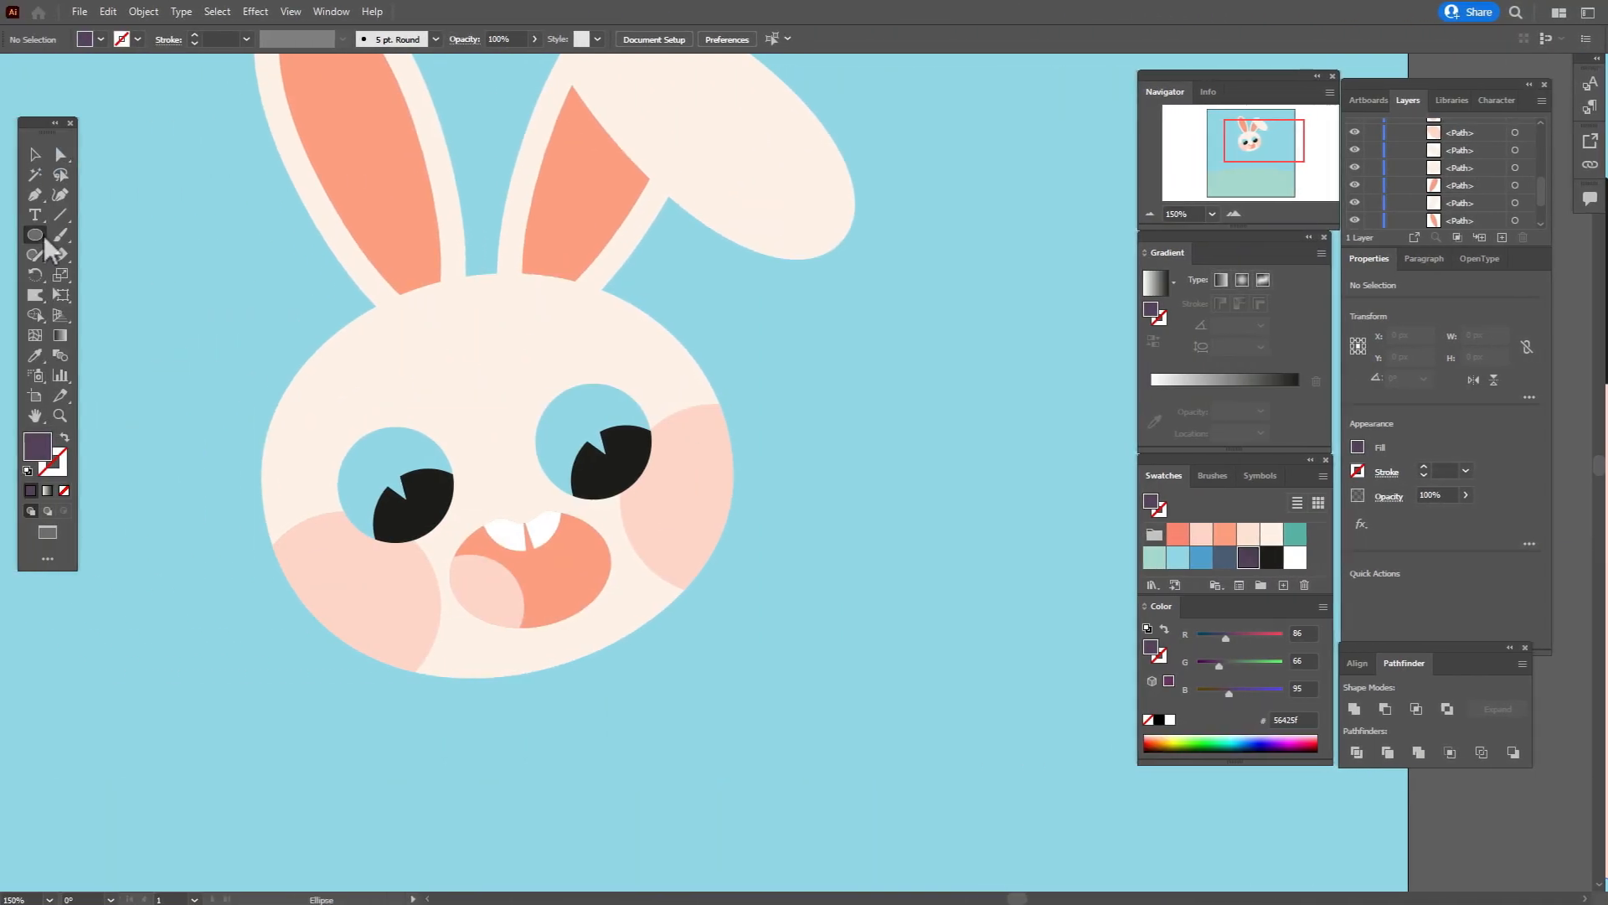
# Draw a dark purple three-sided polygon about 87 × 75 px on the sky beside the bunny's head.
pyautogui.click(46, 244)
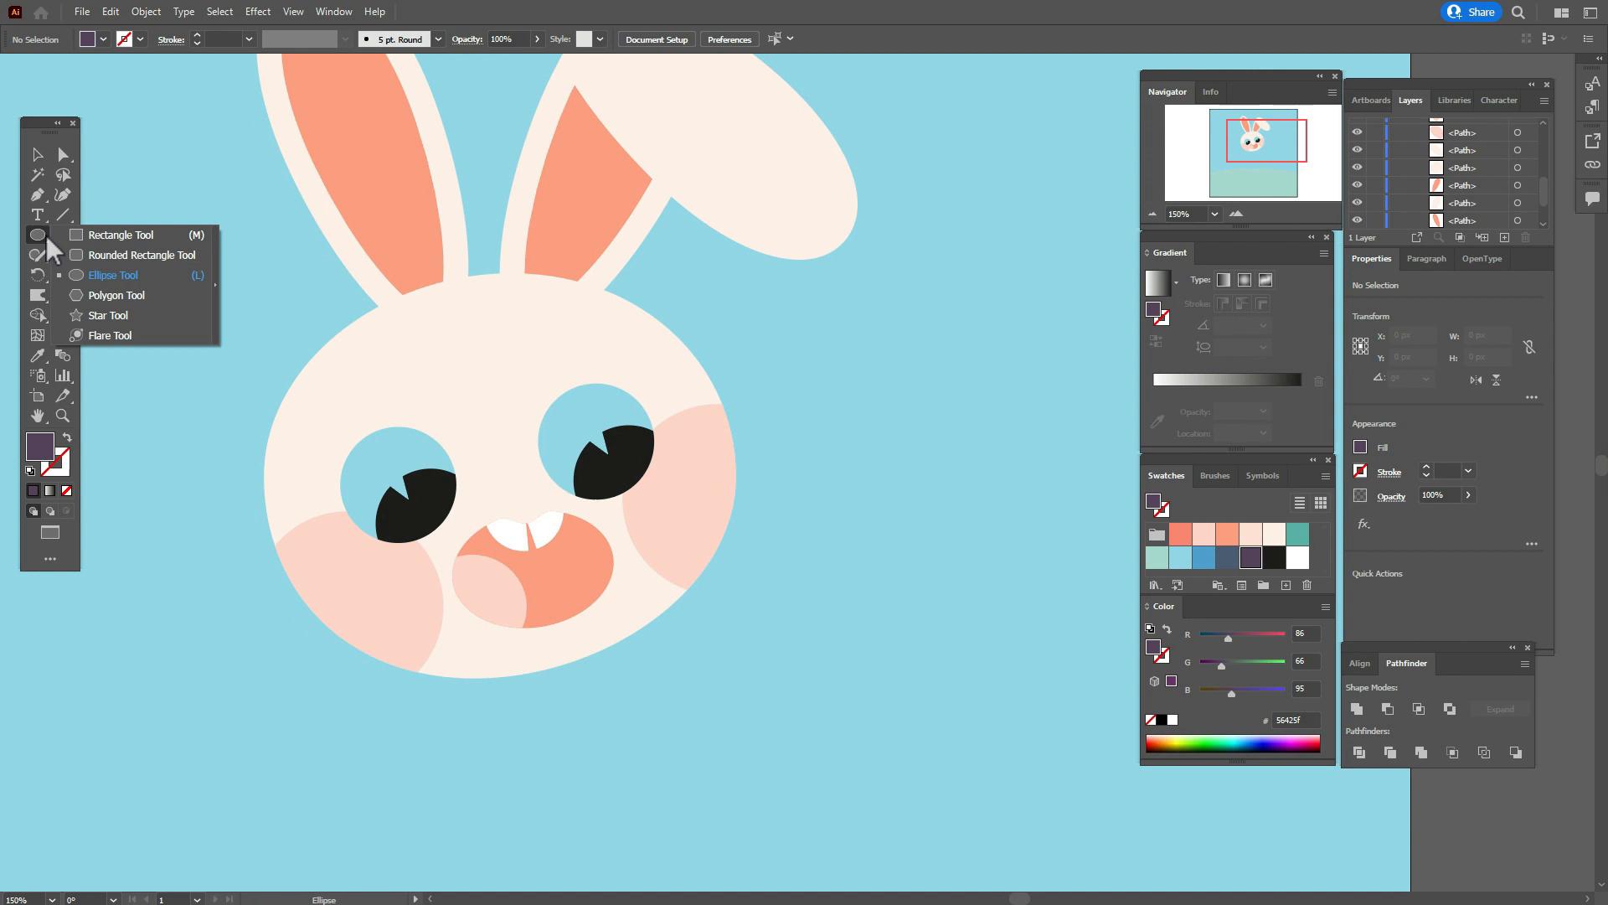
pyautogui.click(113, 294)
pyautogui.click(857, 441)
pyautogui.write('3')
pyautogui.click(758, 474)
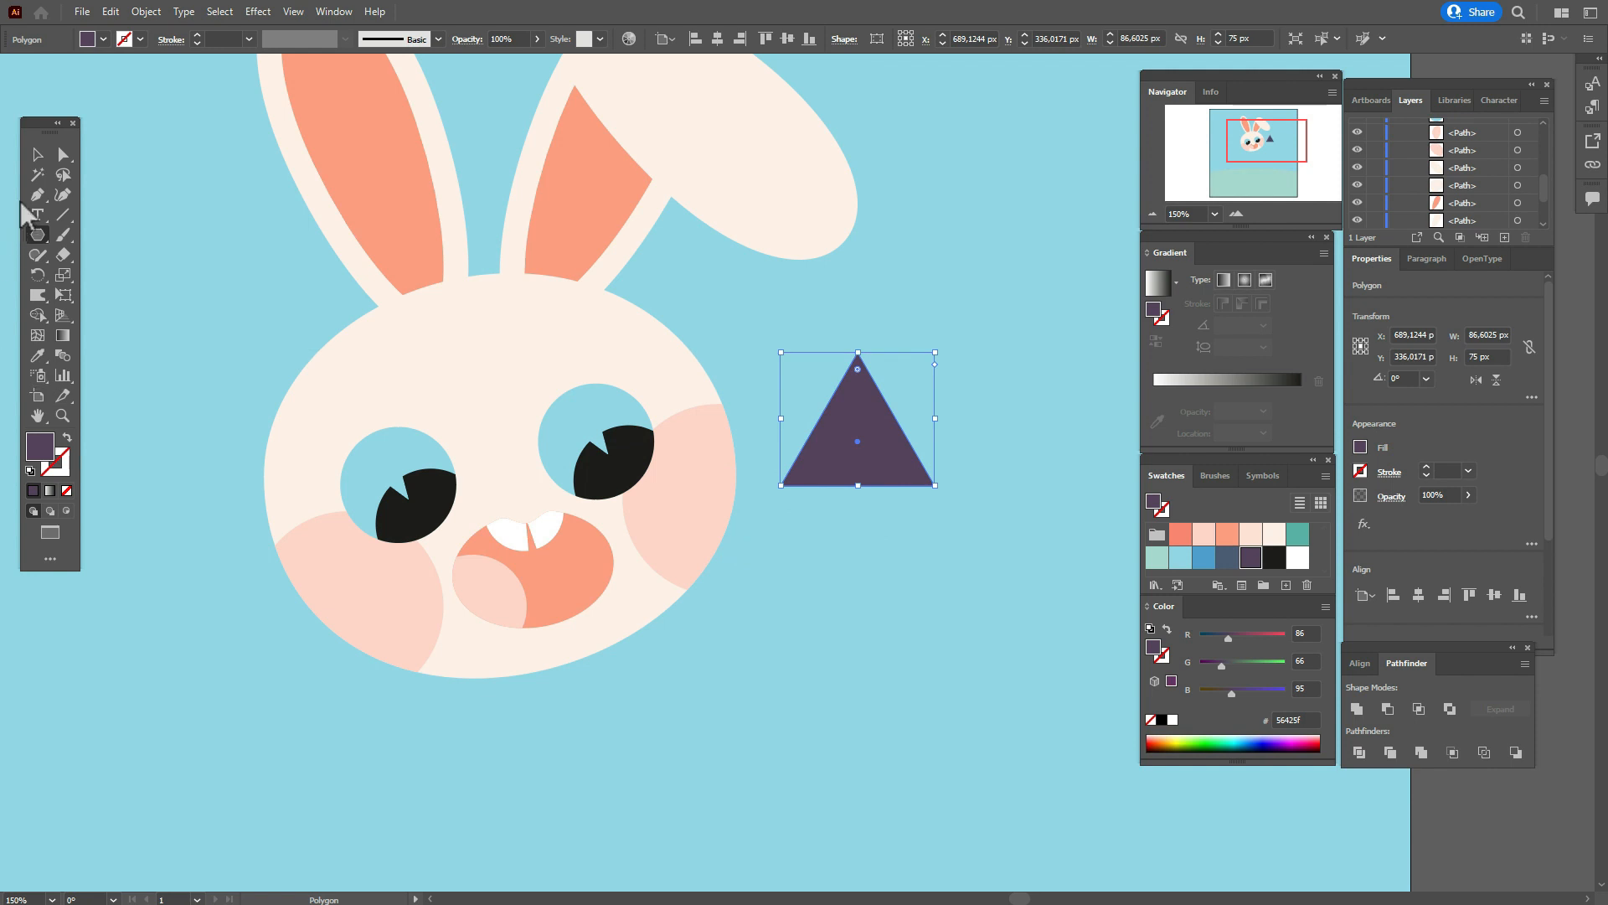
# Rotate the purple triangle 180° and round all its corners.
pyautogui.click(36, 155)
pyautogui.moveTo(943, 419); pyautogui.dragTo(829, 445)
pyautogui.click(63, 155)
pyautogui.click(38, 156)
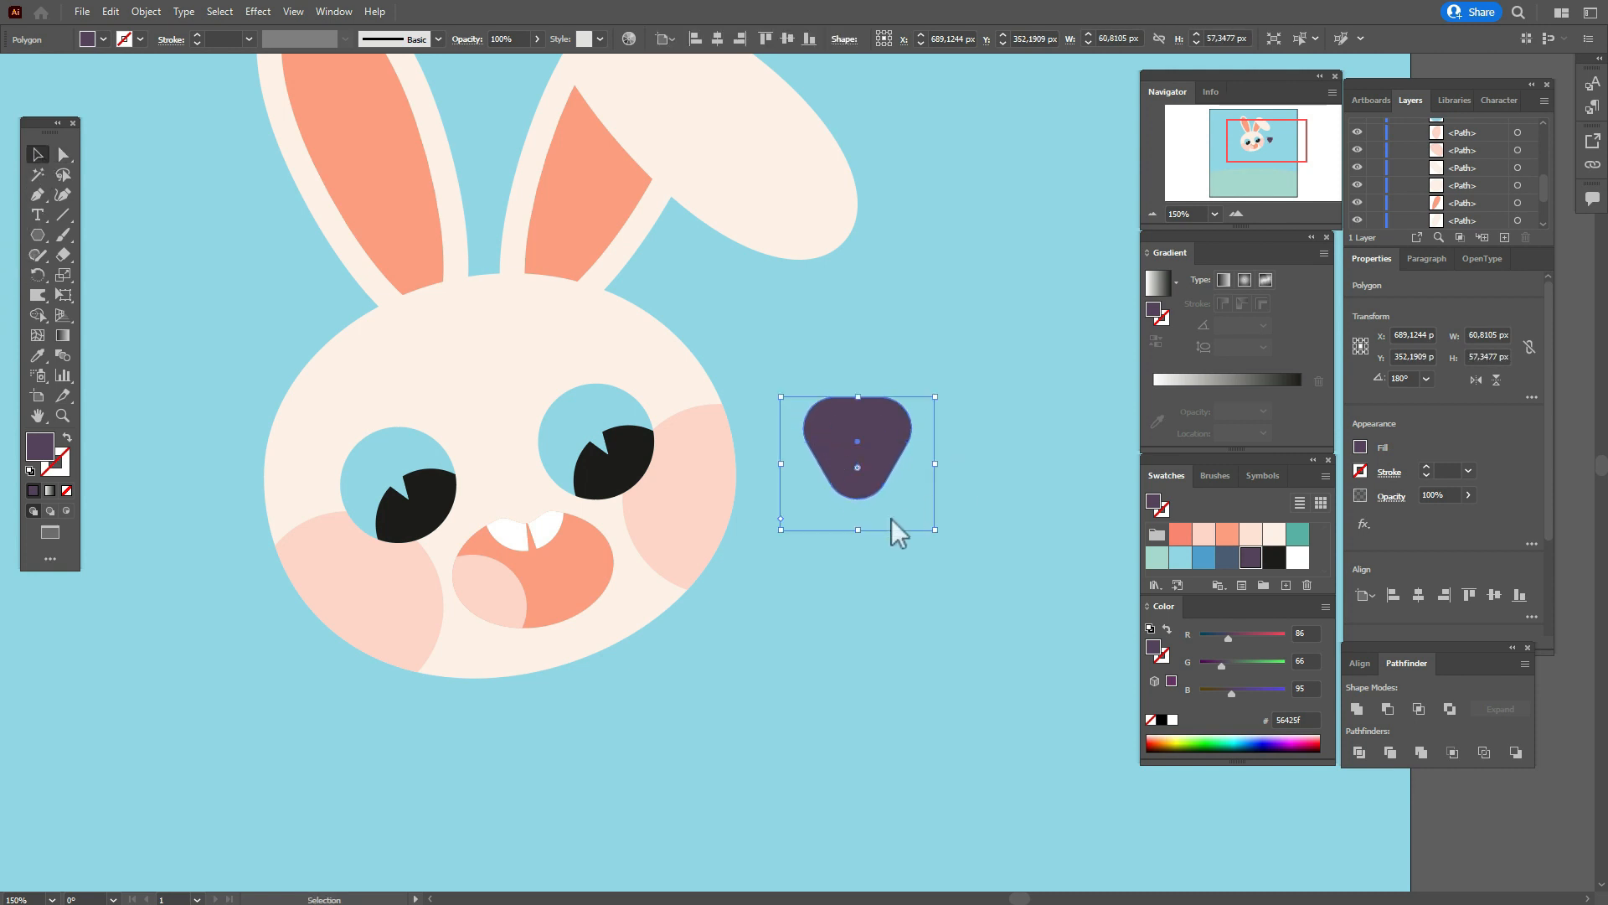
# Flatten the rounded triangle to about 52.5 × 47 px and move it slightly towards the head.
pyautogui.moveTo(863, 537); pyautogui.dragTo(863, 507)
pyautogui.moveTo(857, 446); pyautogui.dragTo(841, 466)
pyautogui.moveTo(914, 527); pyautogui.dragTo(883, 513)
pyautogui.hotkey('ctrl', 'z')
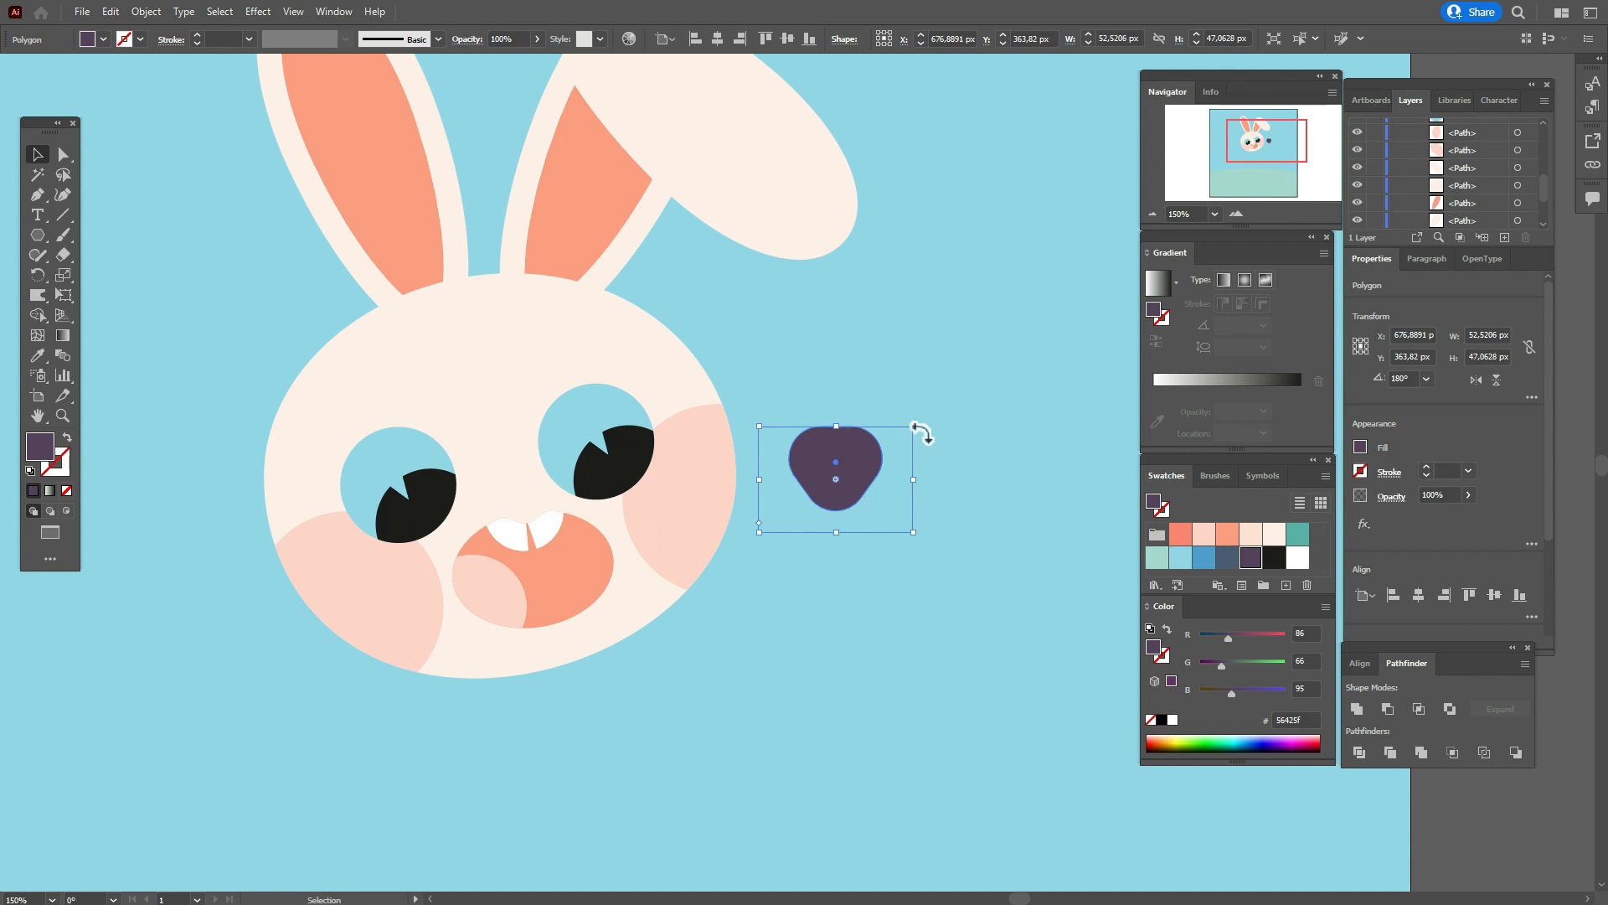
pyautogui.moveTo(913, 532); pyautogui.dragTo(891, 521)
pyautogui.hotkey('ctrl', 'z')
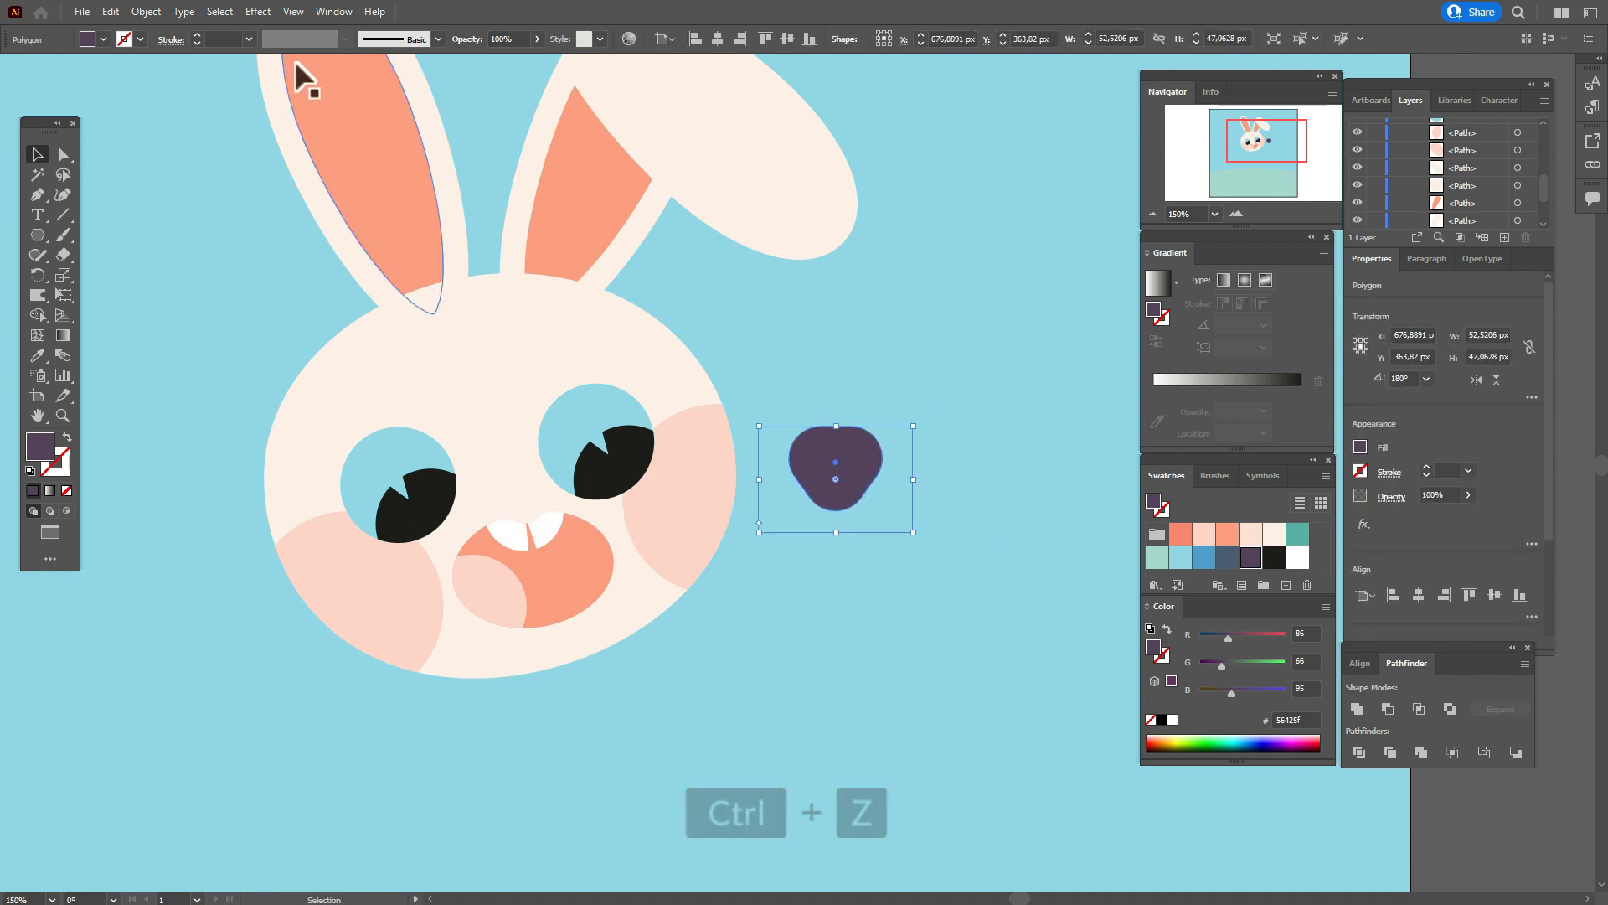
# Expand the rounded triangle's shape, then fit it above the mouth as a nose about 15 × 14 px, tilted about 10°.
pyautogui.click(146, 12)
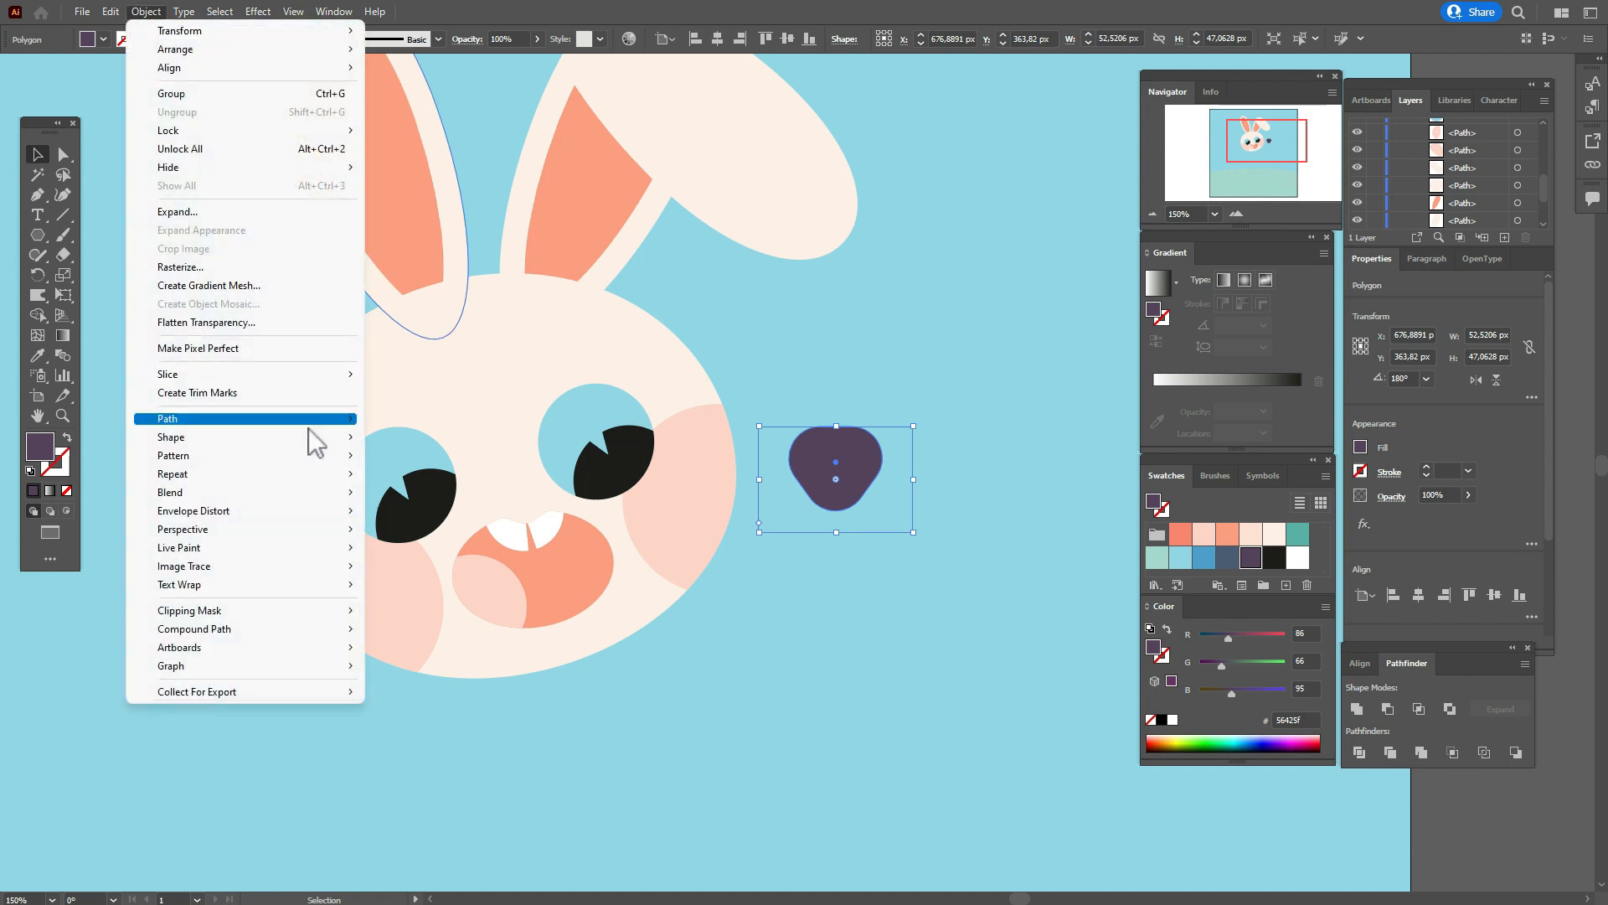
pyautogui.moveTo(310, 437)
pyautogui.click(417, 456)
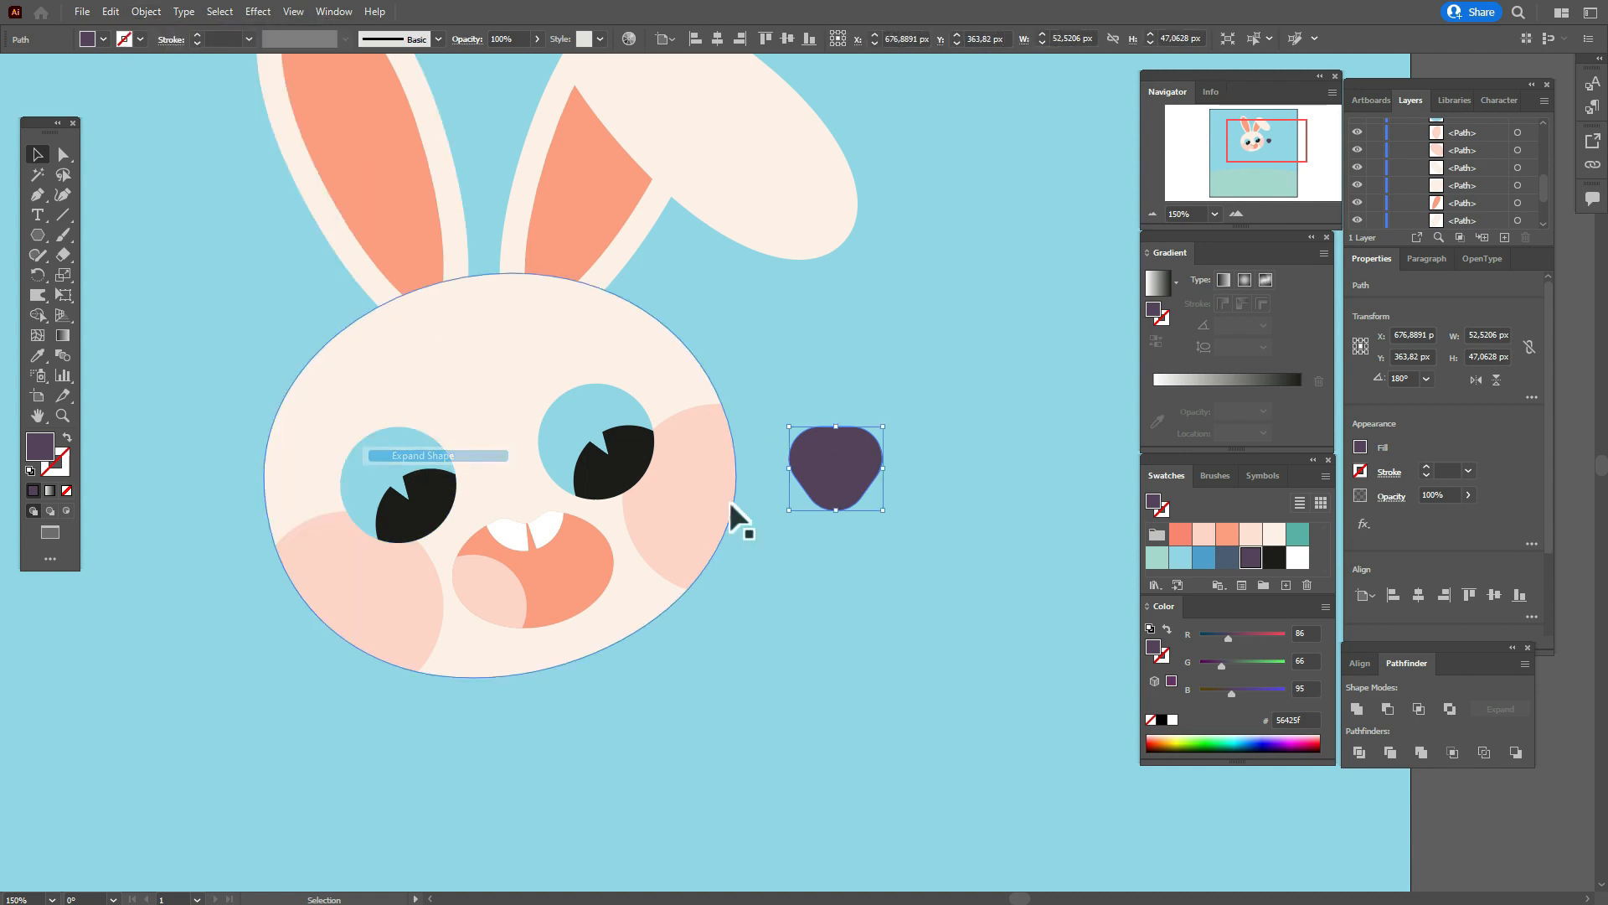
pyautogui.moveTo(881, 512); pyautogui.dragTo(531, 500)
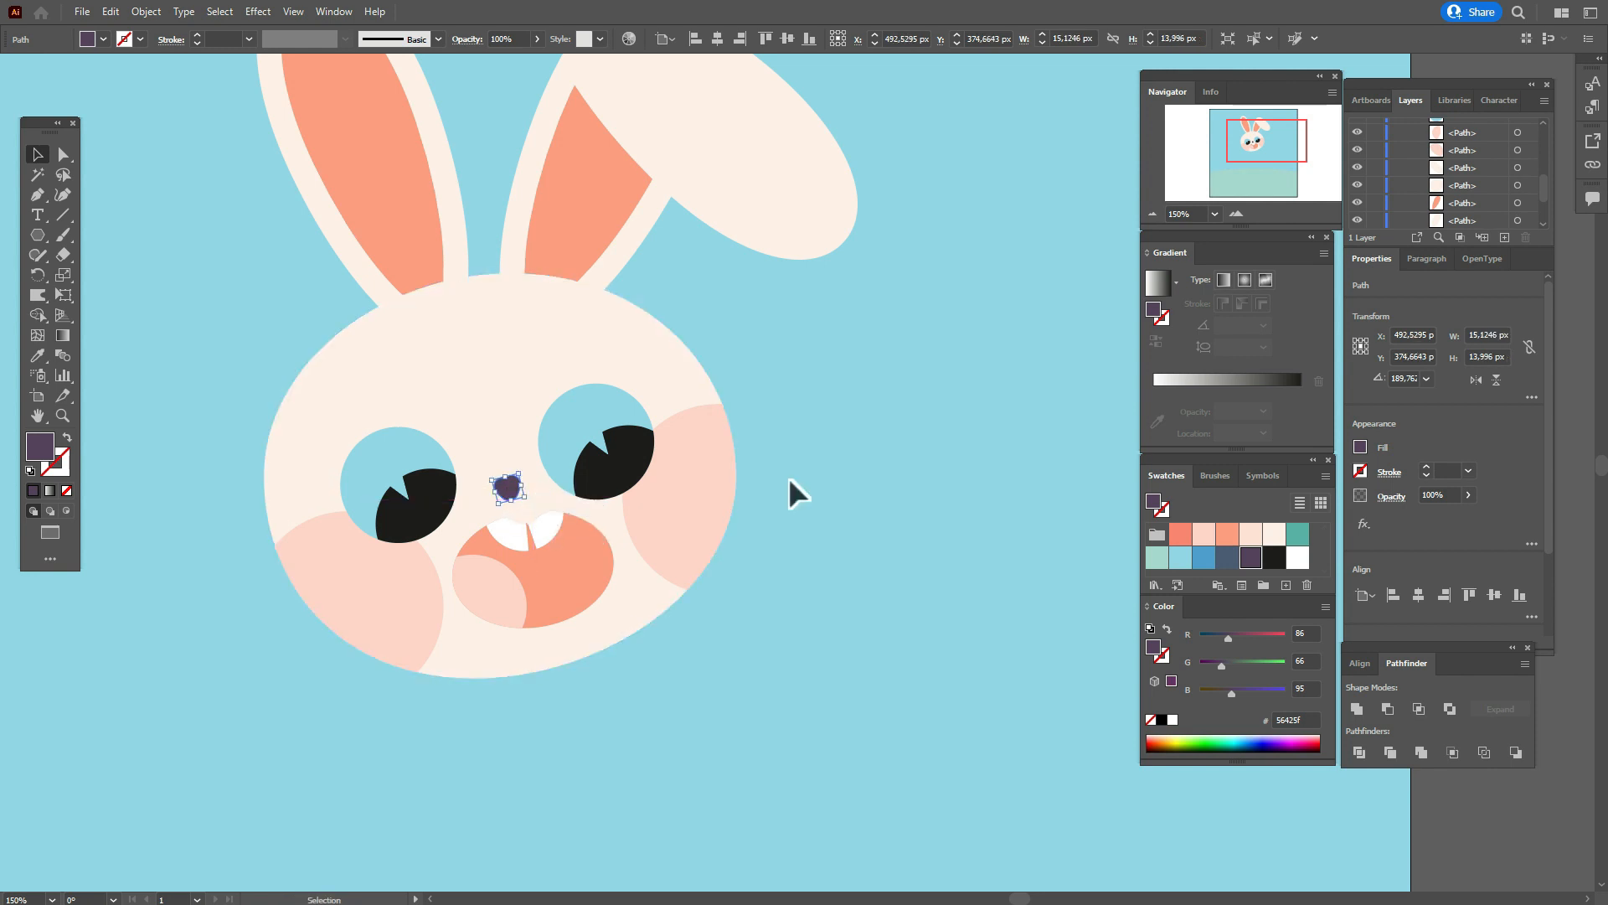
pyautogui.click(788, 491)
pyautogui.moveTo(508, 483); pyautogui.dragTo(509, 485)
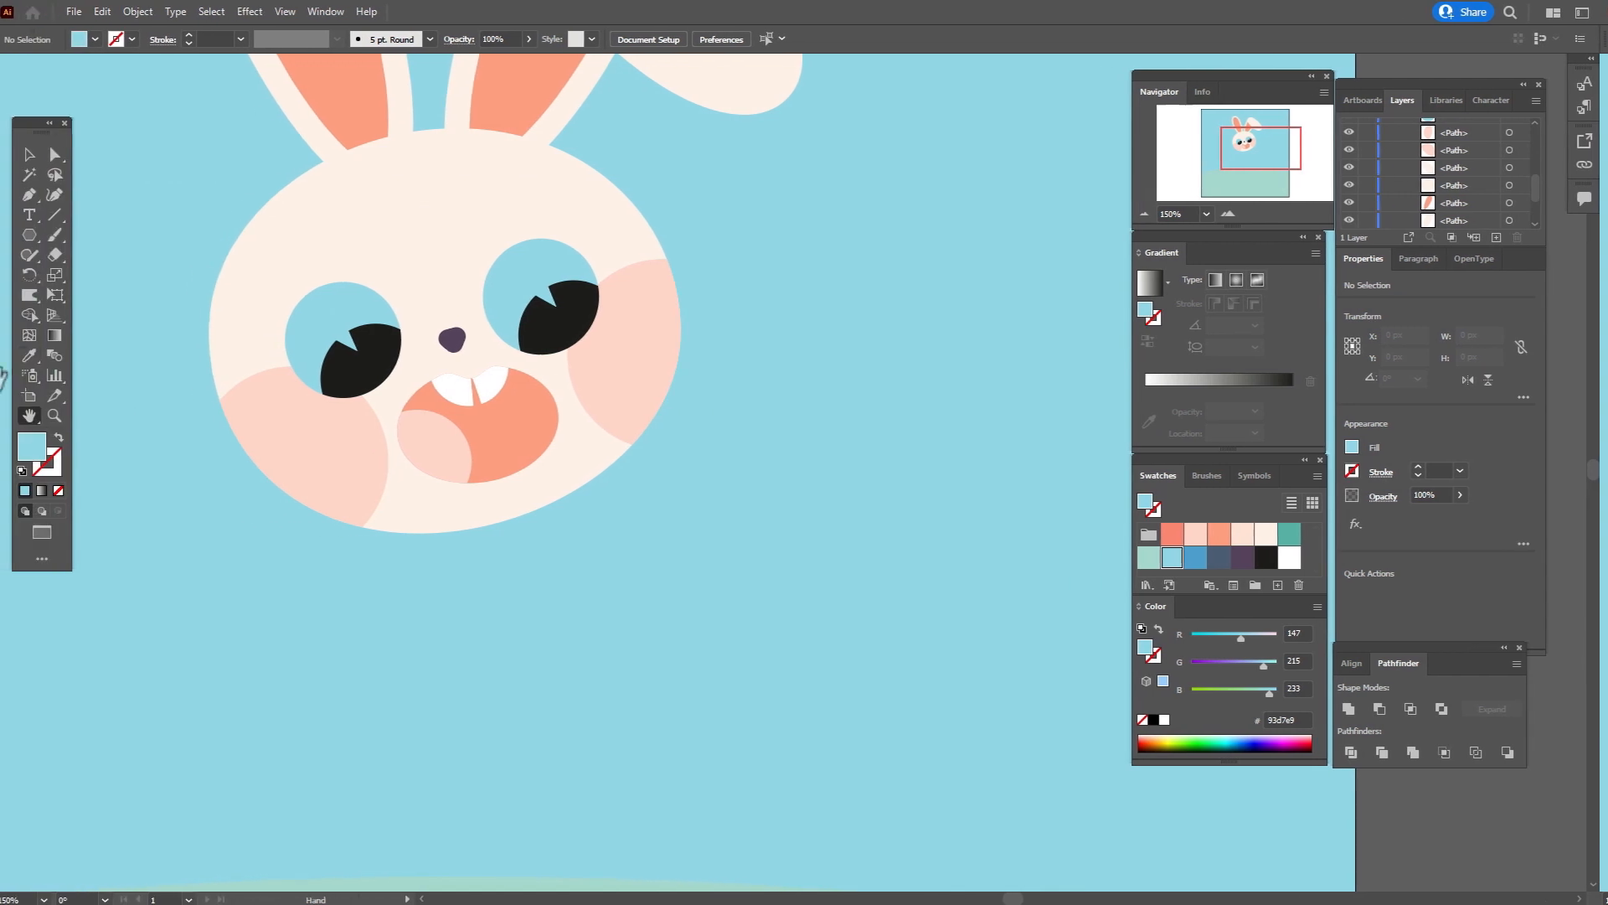
# Draw a 137 × 75 px rectangle in the face's cream colour and centre it just below the head.
pyautogui.click(289, 302)
pyautogui.moveTo(39, 239); pyautogui.dragTo(109, 240)
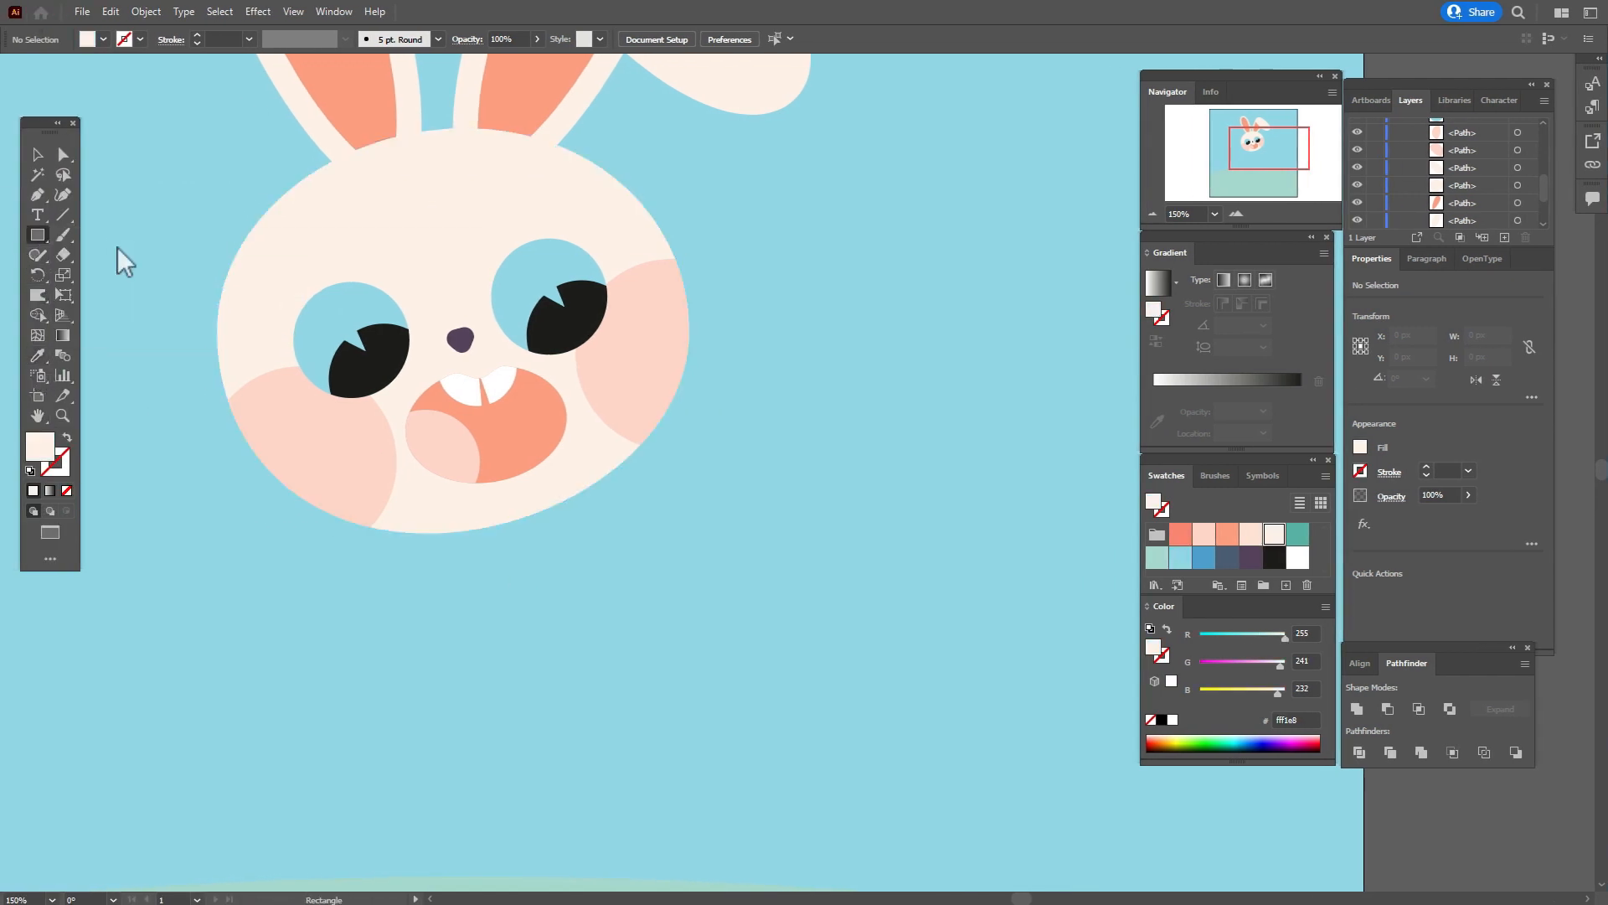
pyautogui.click(479, 586)
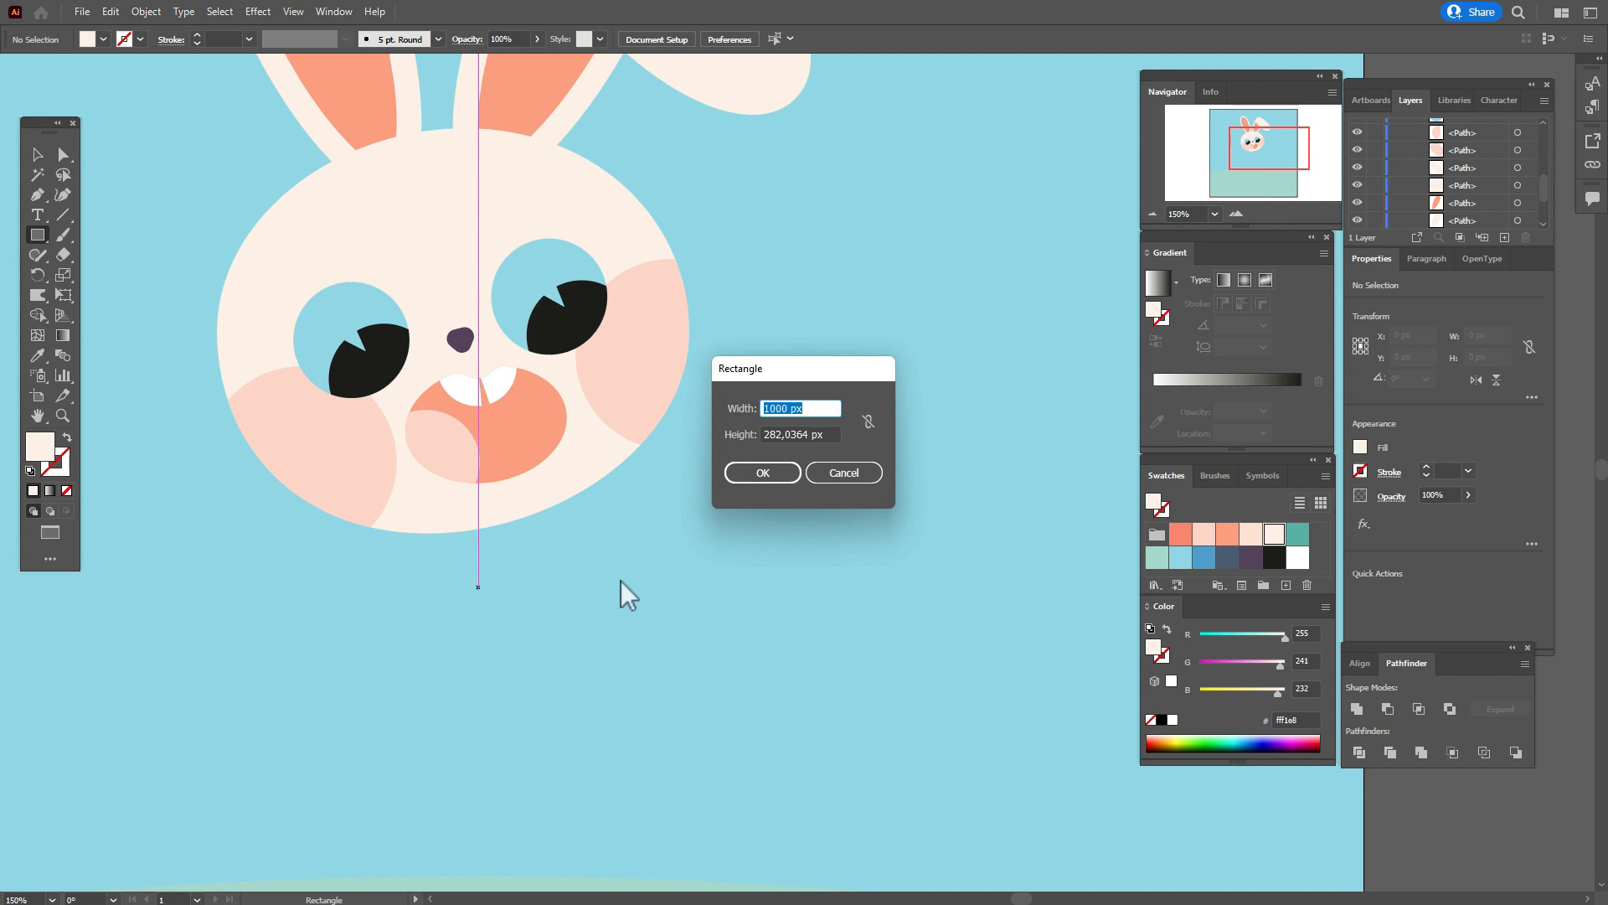
pyautogui.write('1')
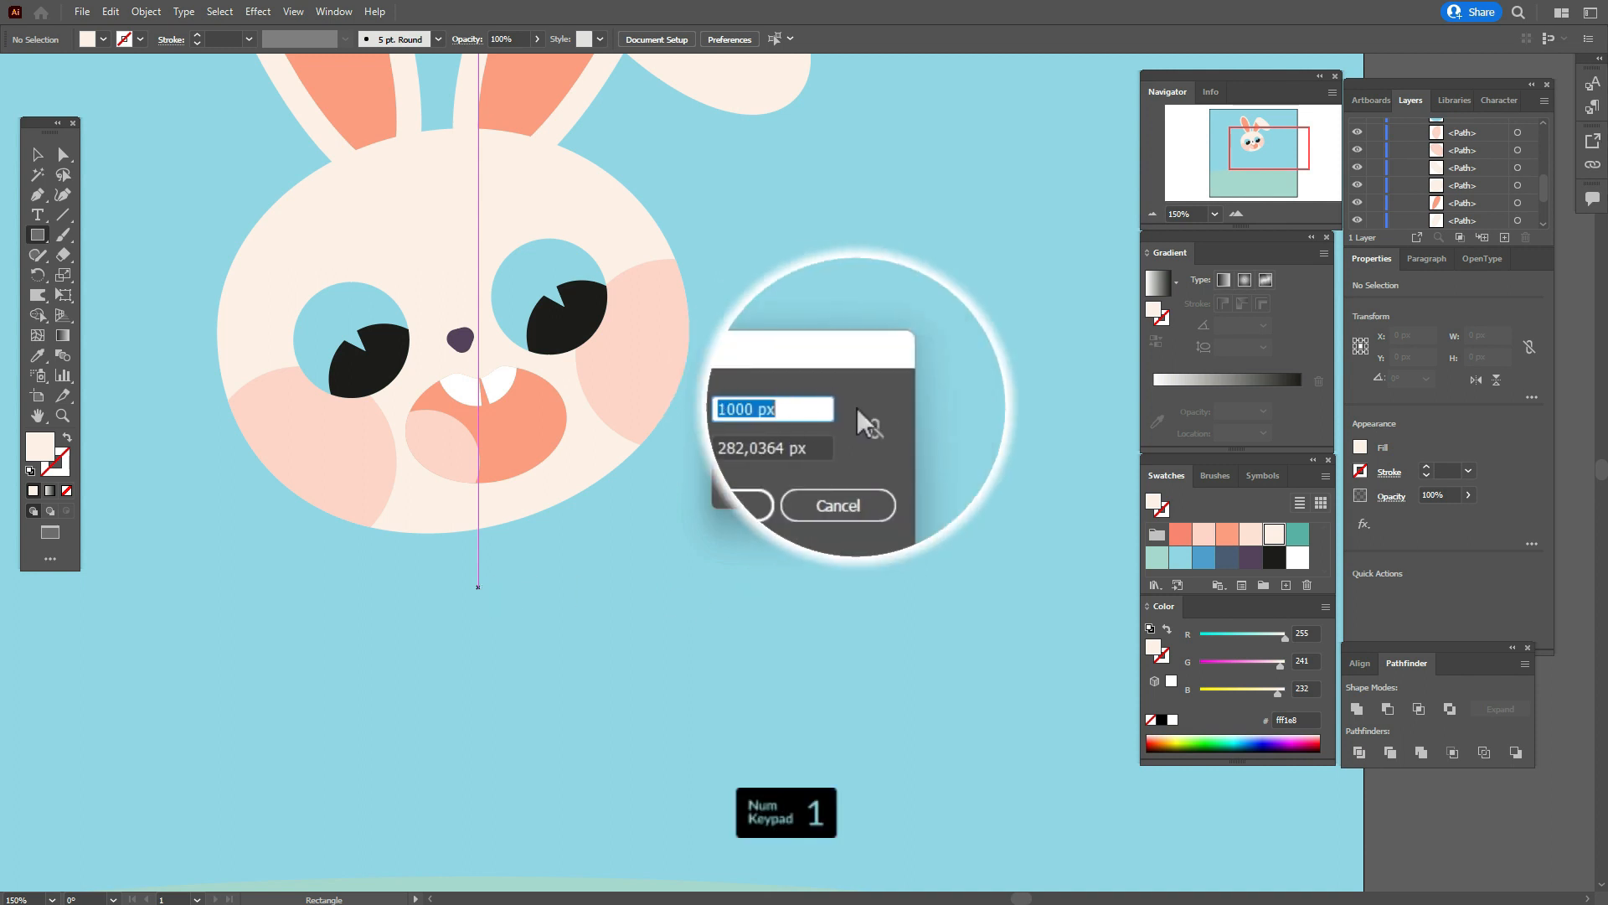
pyautogui.write('37')
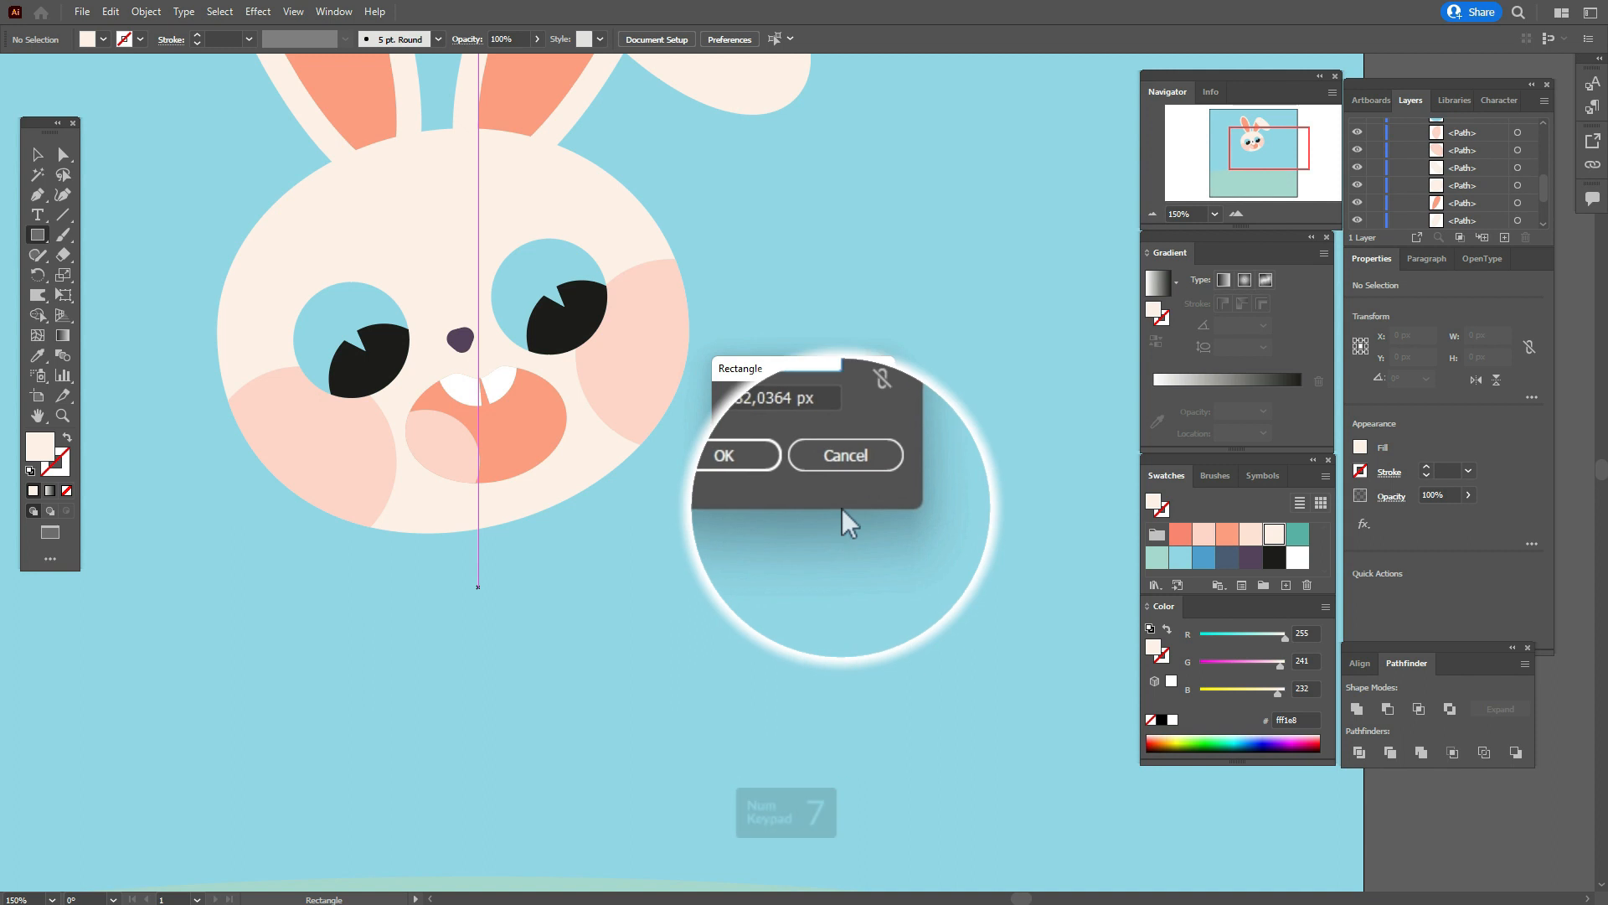
pyautogui.press('Tab')
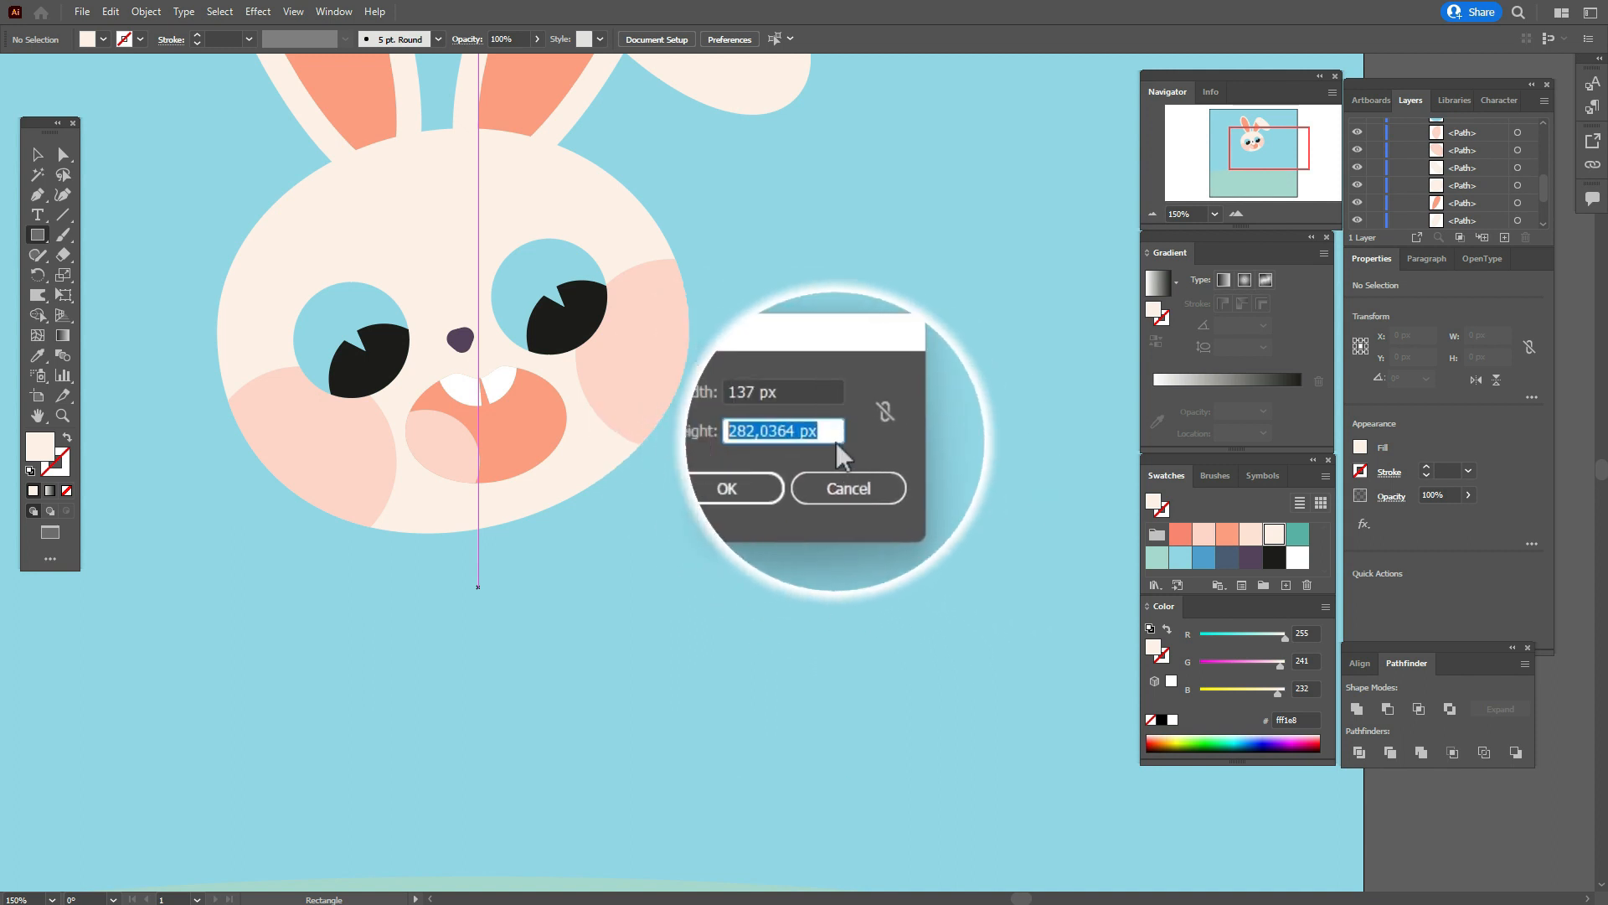
pyautogui.write('75')
pyautogui.click(771, 473)
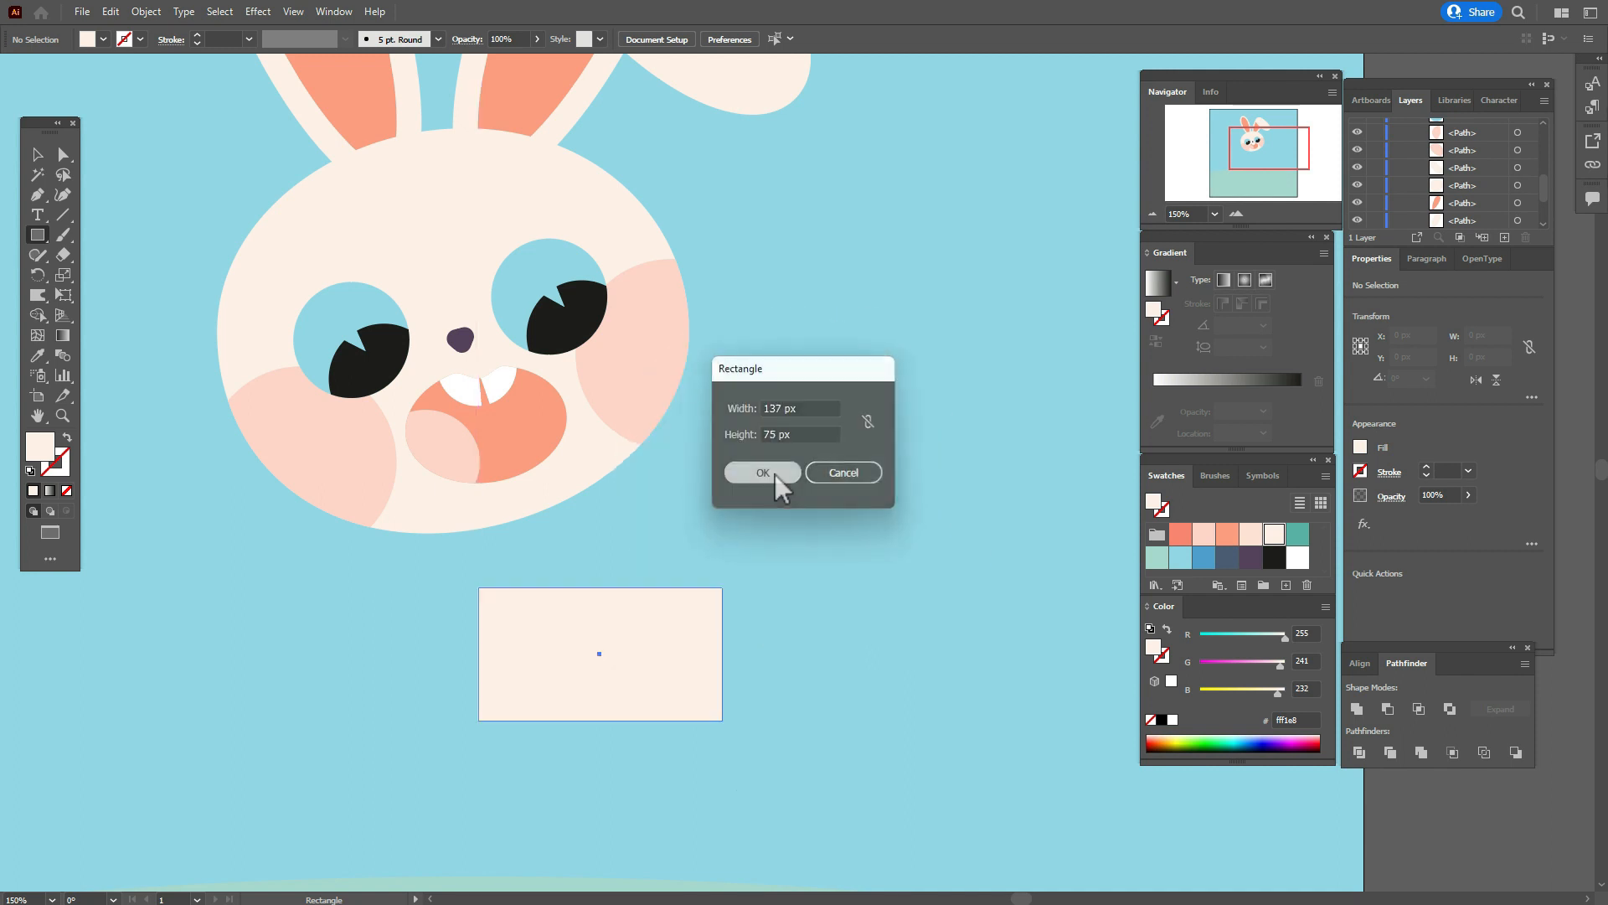
pyautogui.click(37, 154)
pyautogui.moveTo(662, 656); pyautogui.dragTo(599, 373)
# Draw a 212 × 212 px cream circle and centre it below the head, overlapping the rectangle's lower part.
pyautogui.click(37, 418)
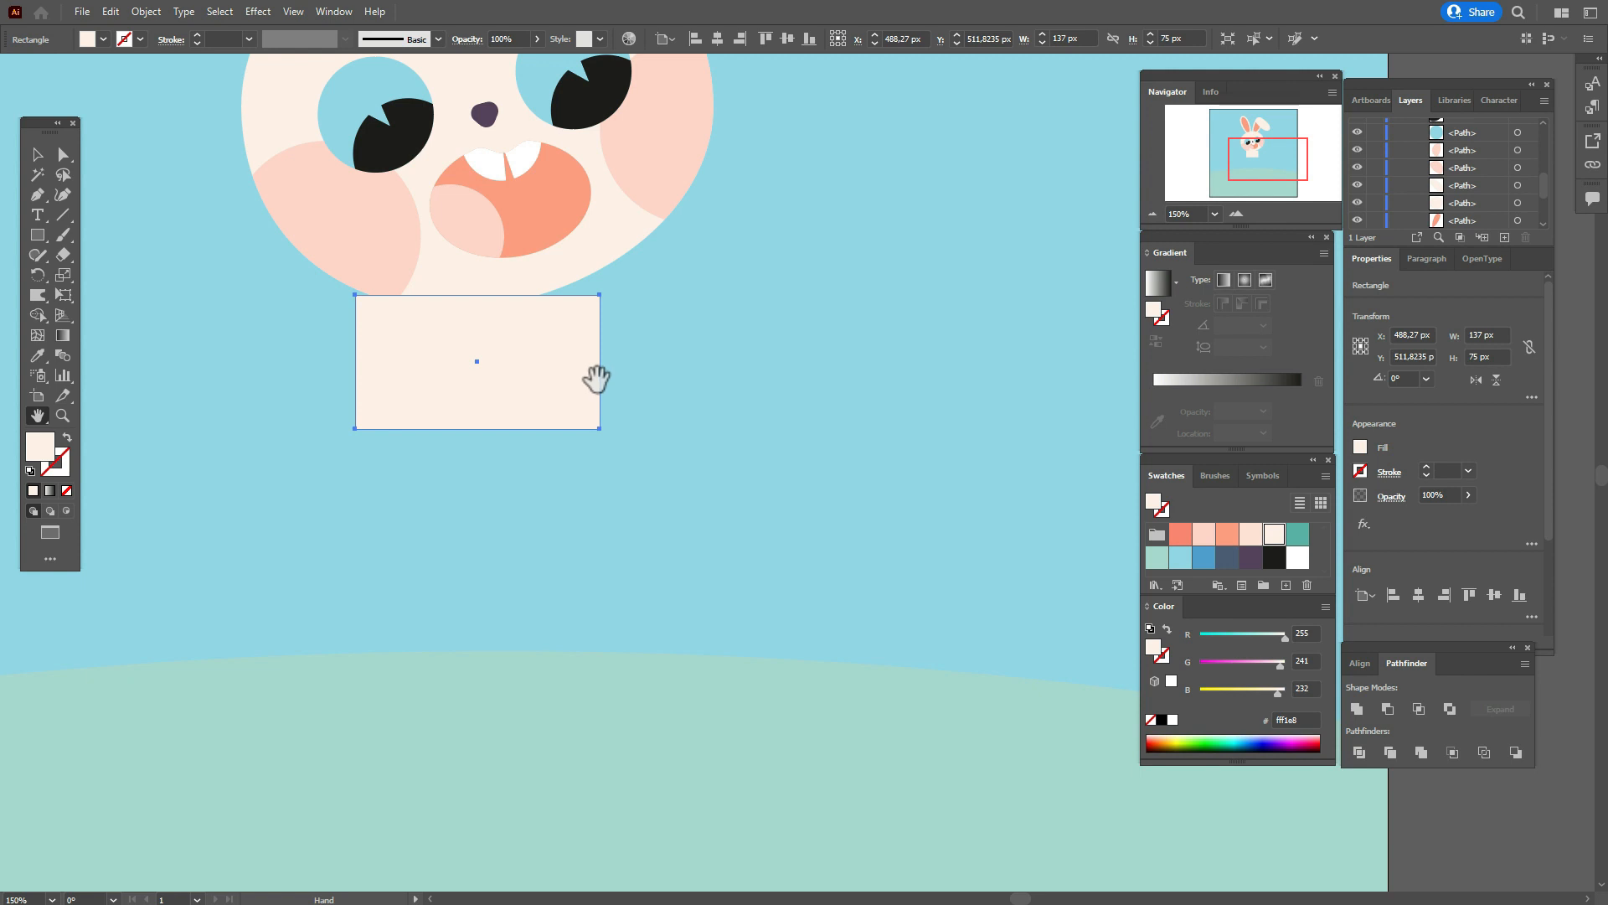
pyautogui.moveTo(41, 237); pyautogui.dragTo(113, 276)
pyautogui.click(420, 467)
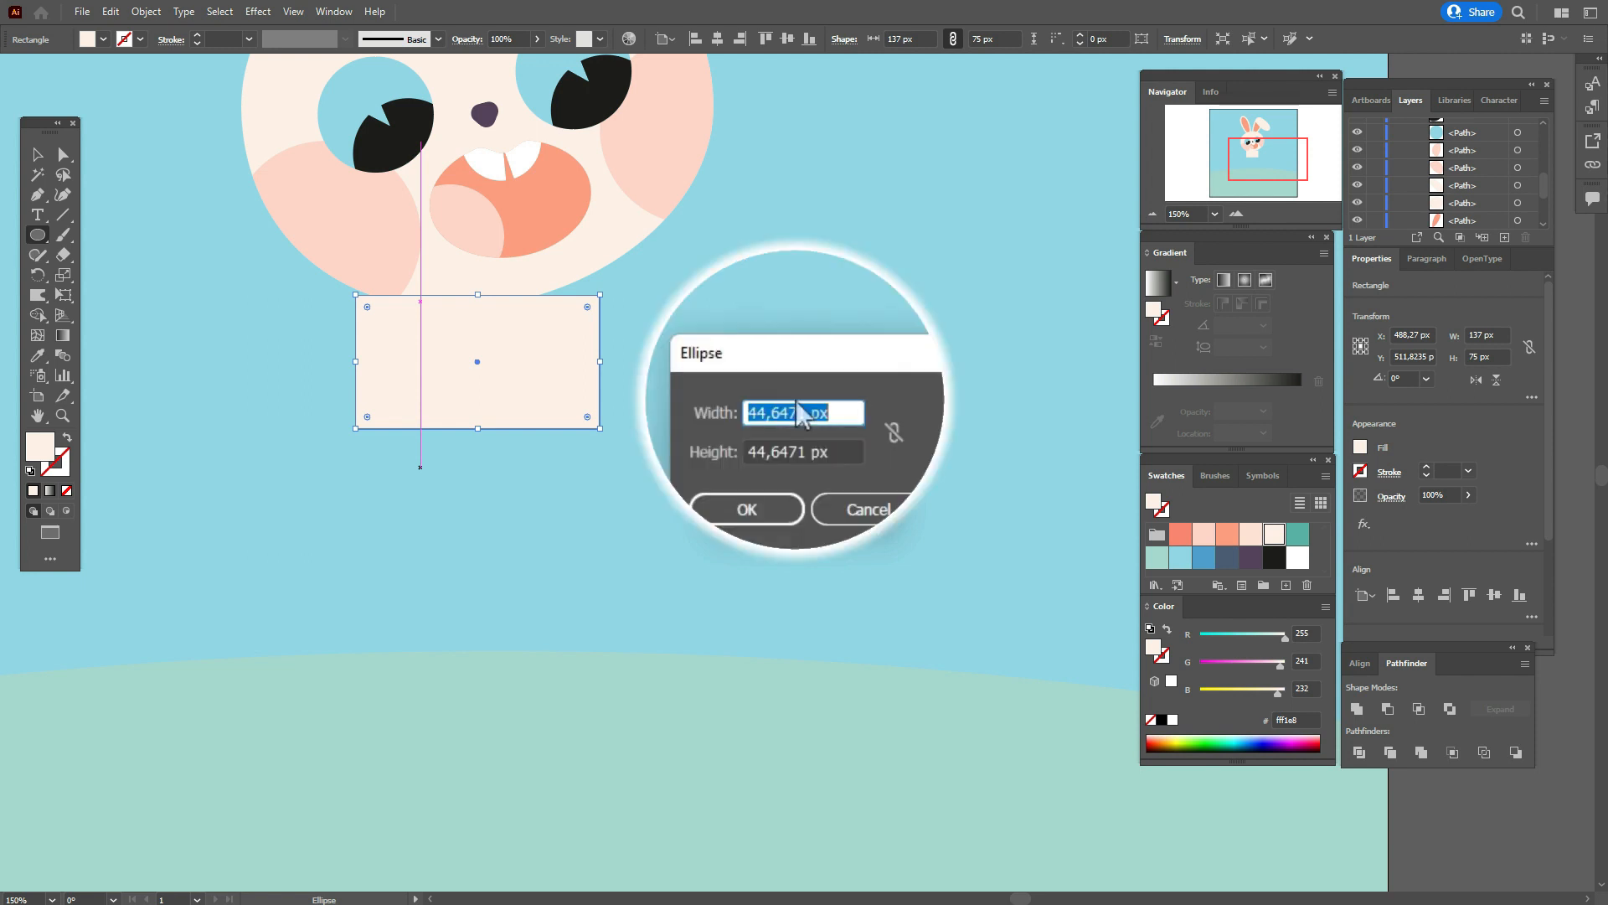
pyautogui.write('212')
pyautogui.click(821, 435)
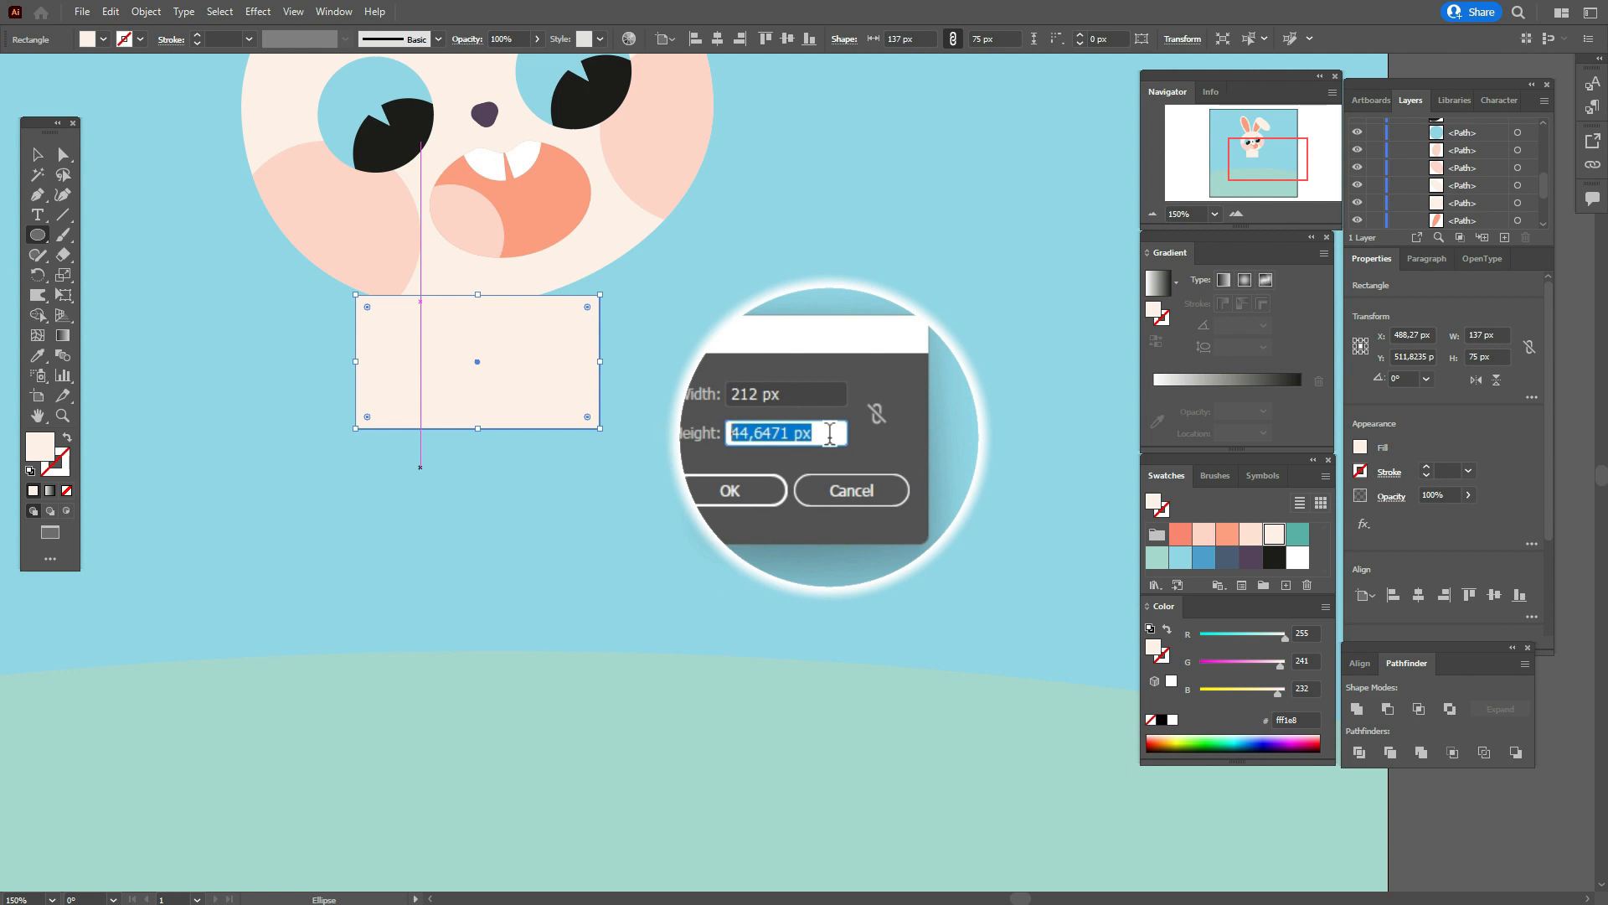
pyautogui.write('212')
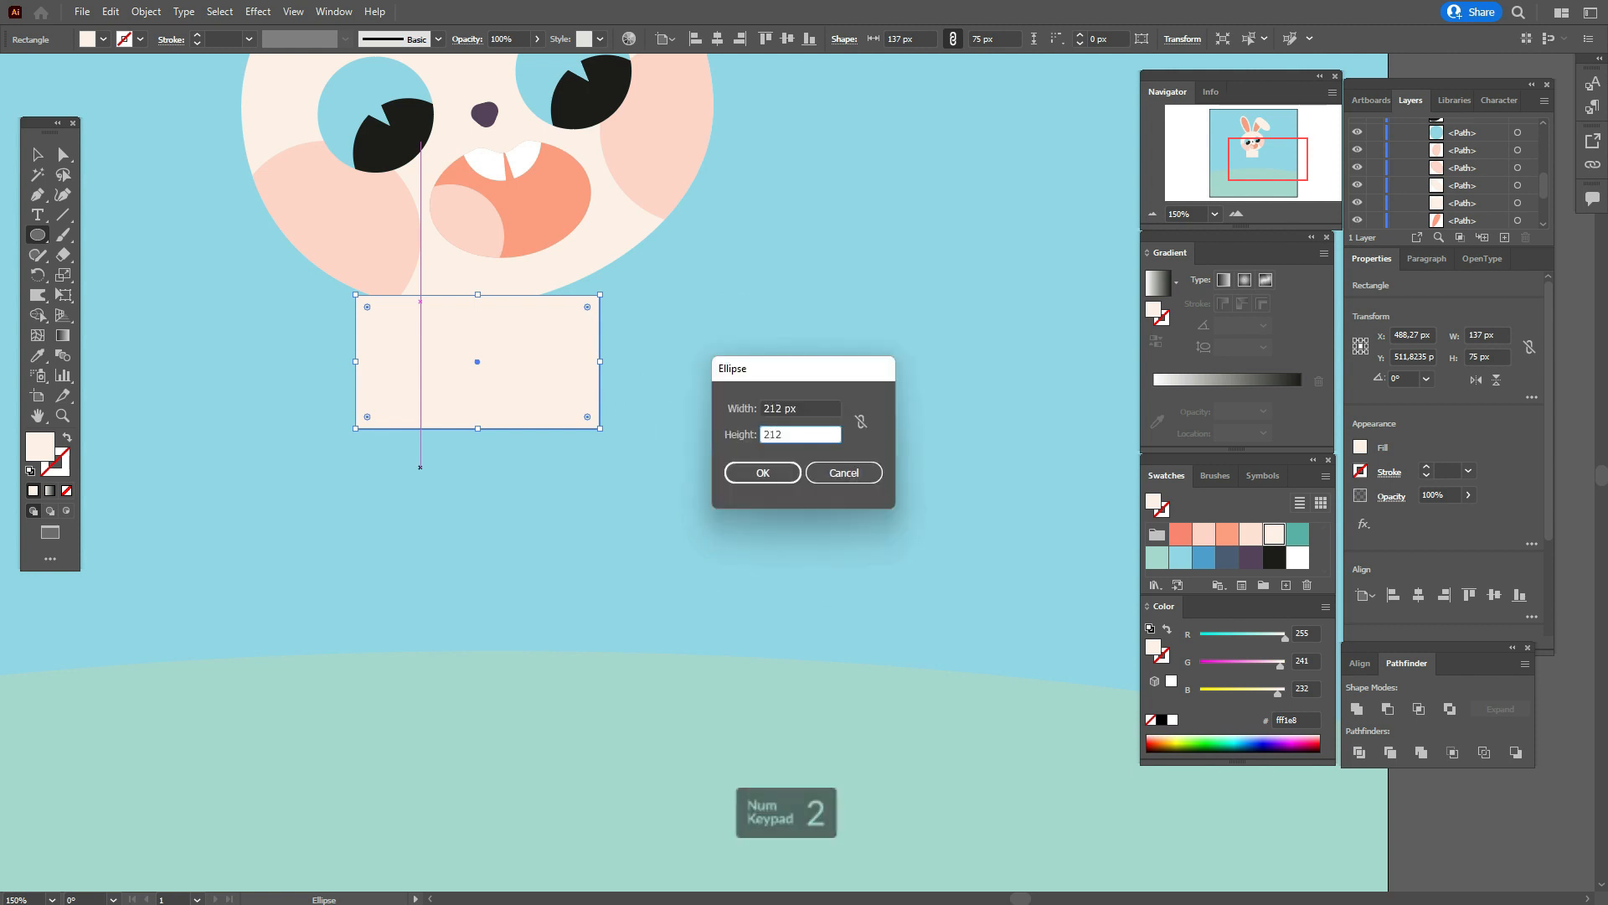
pyautogui.click(779, 472)
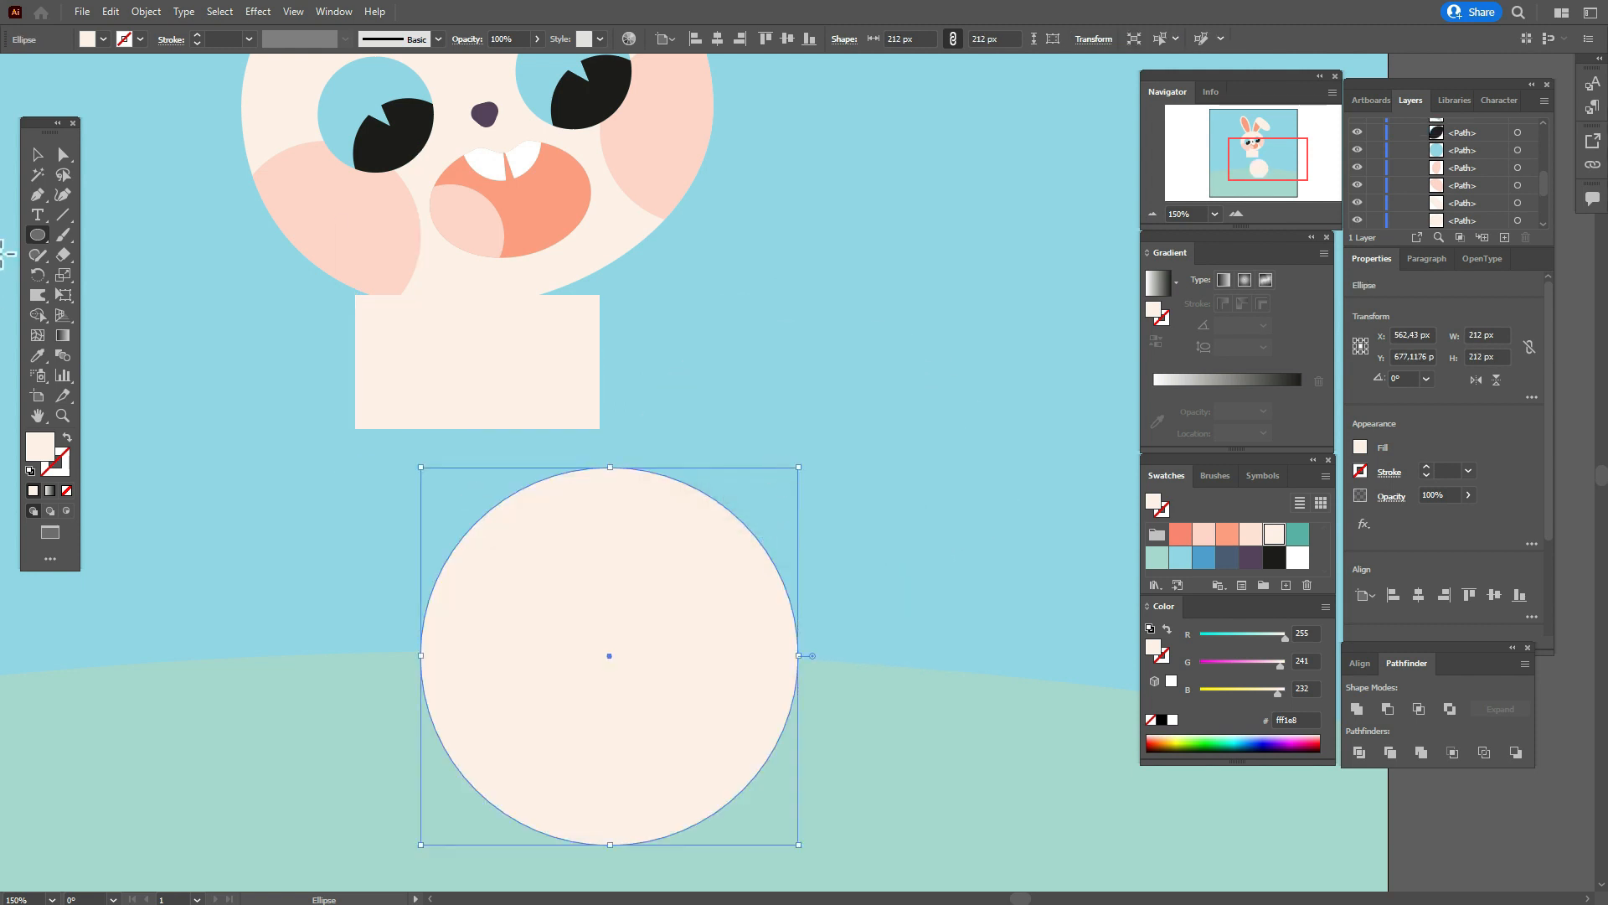
pyautogui.click(39, 158)
pyautogui.moveTo(649, 656); pyautogui.dragTo(509, 532)
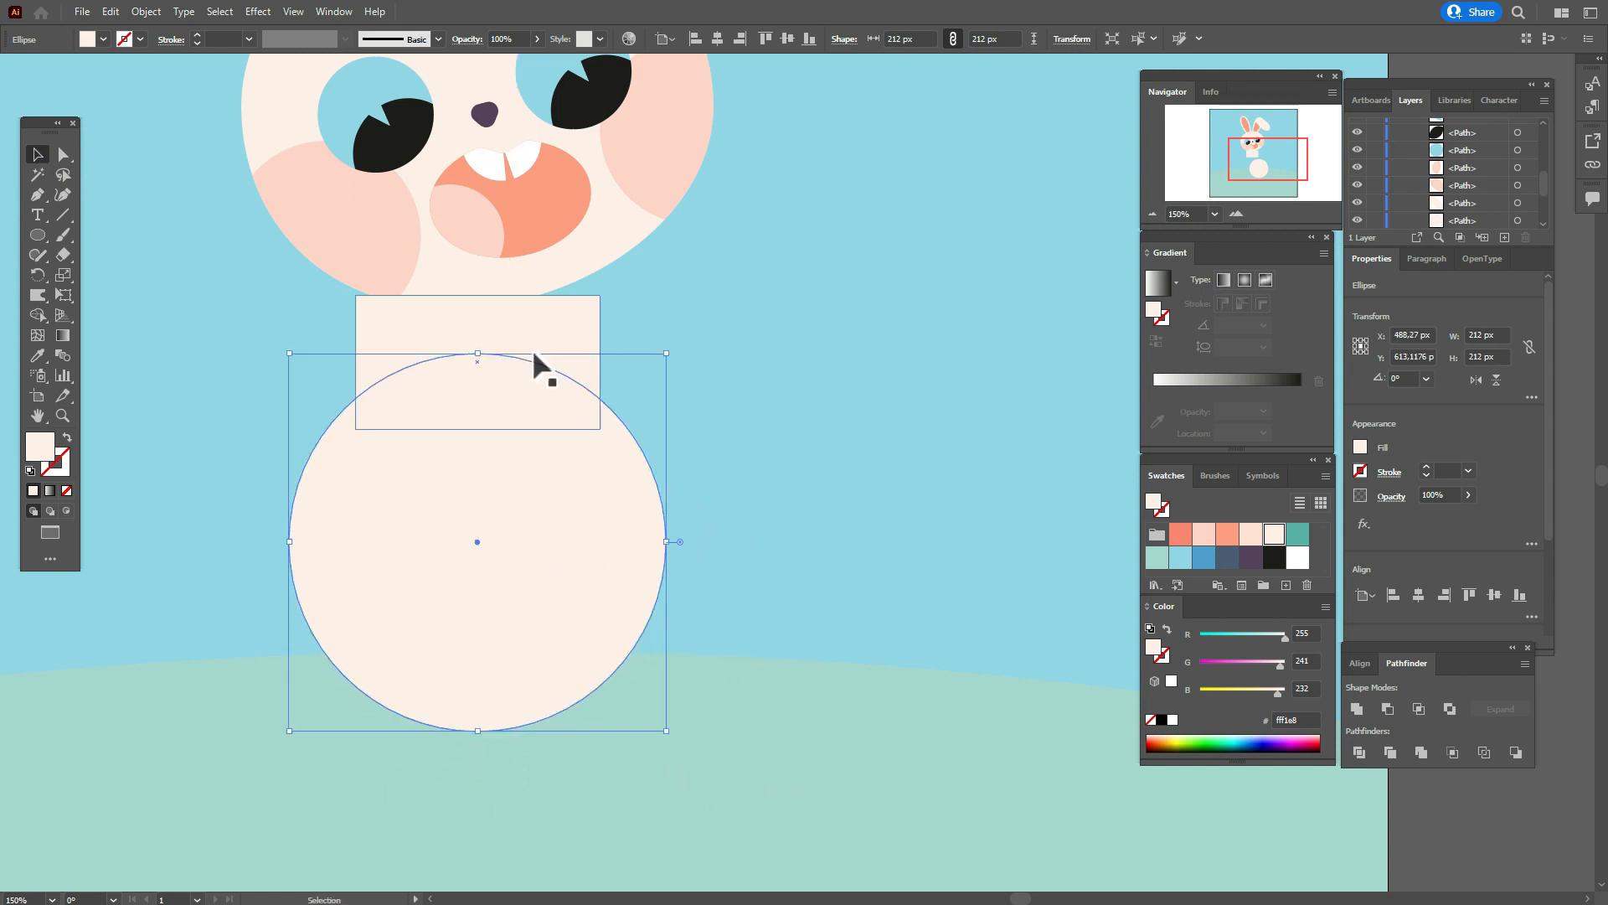
# Unite the rectangle and circle into one body shape, then round the two inward waist corners to about 37.5 px.
pyautogui.press('shift')
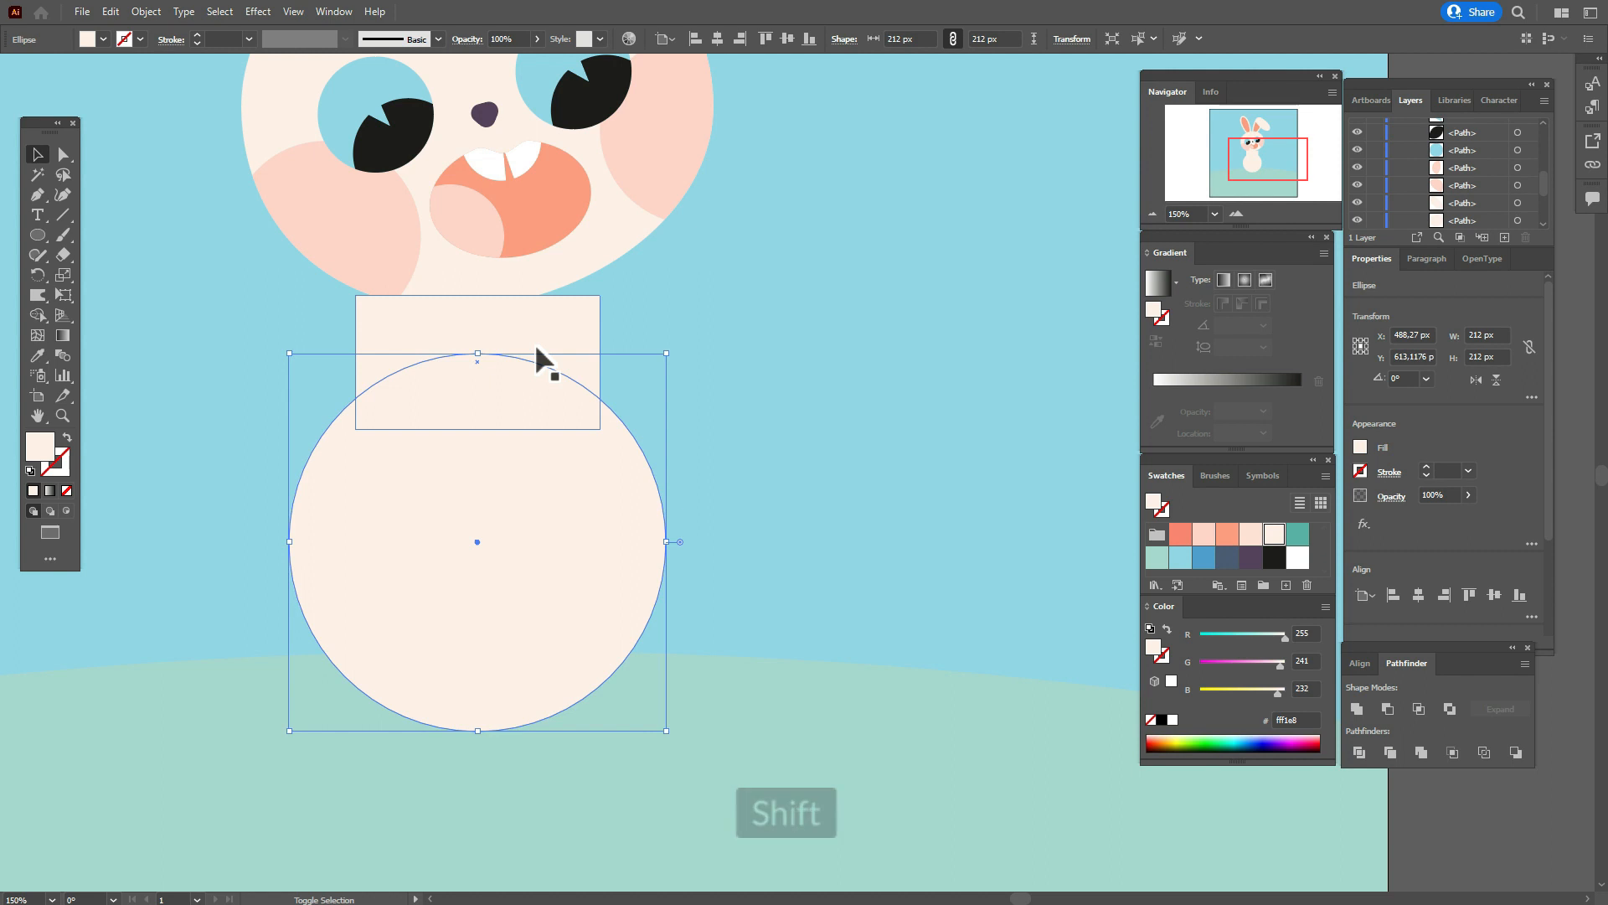
pyautogui.keyDown('shift'); pyautogui.click(536, 350); pyautogui.keyUp('shift')
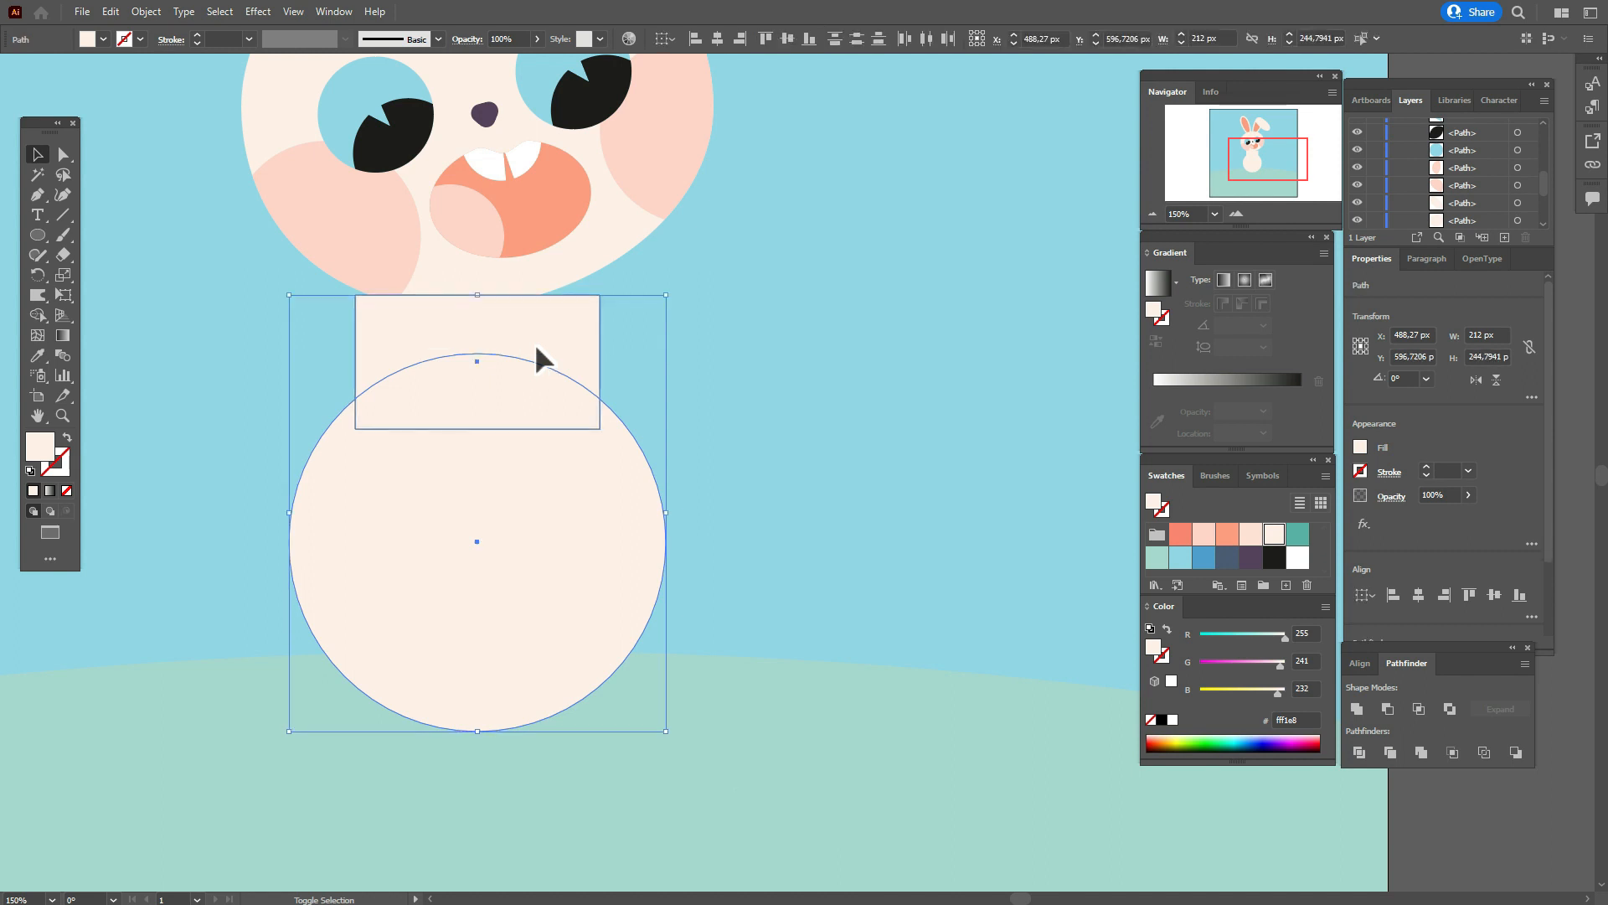
pyautogui.click(1358, 709)
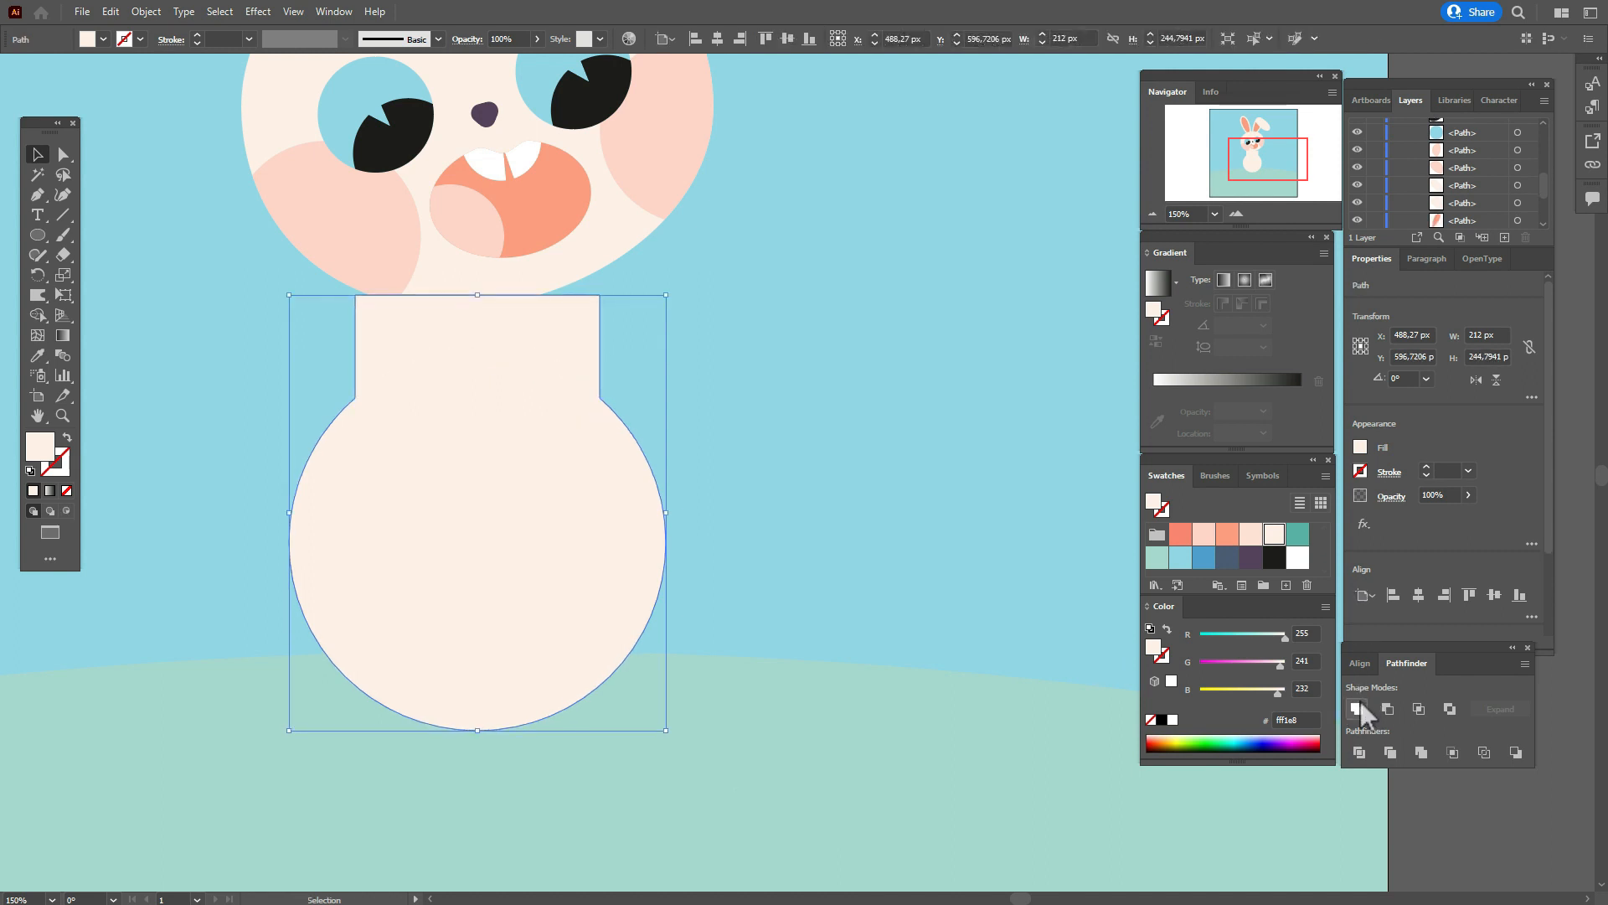
pyautogui.click(63, 155)
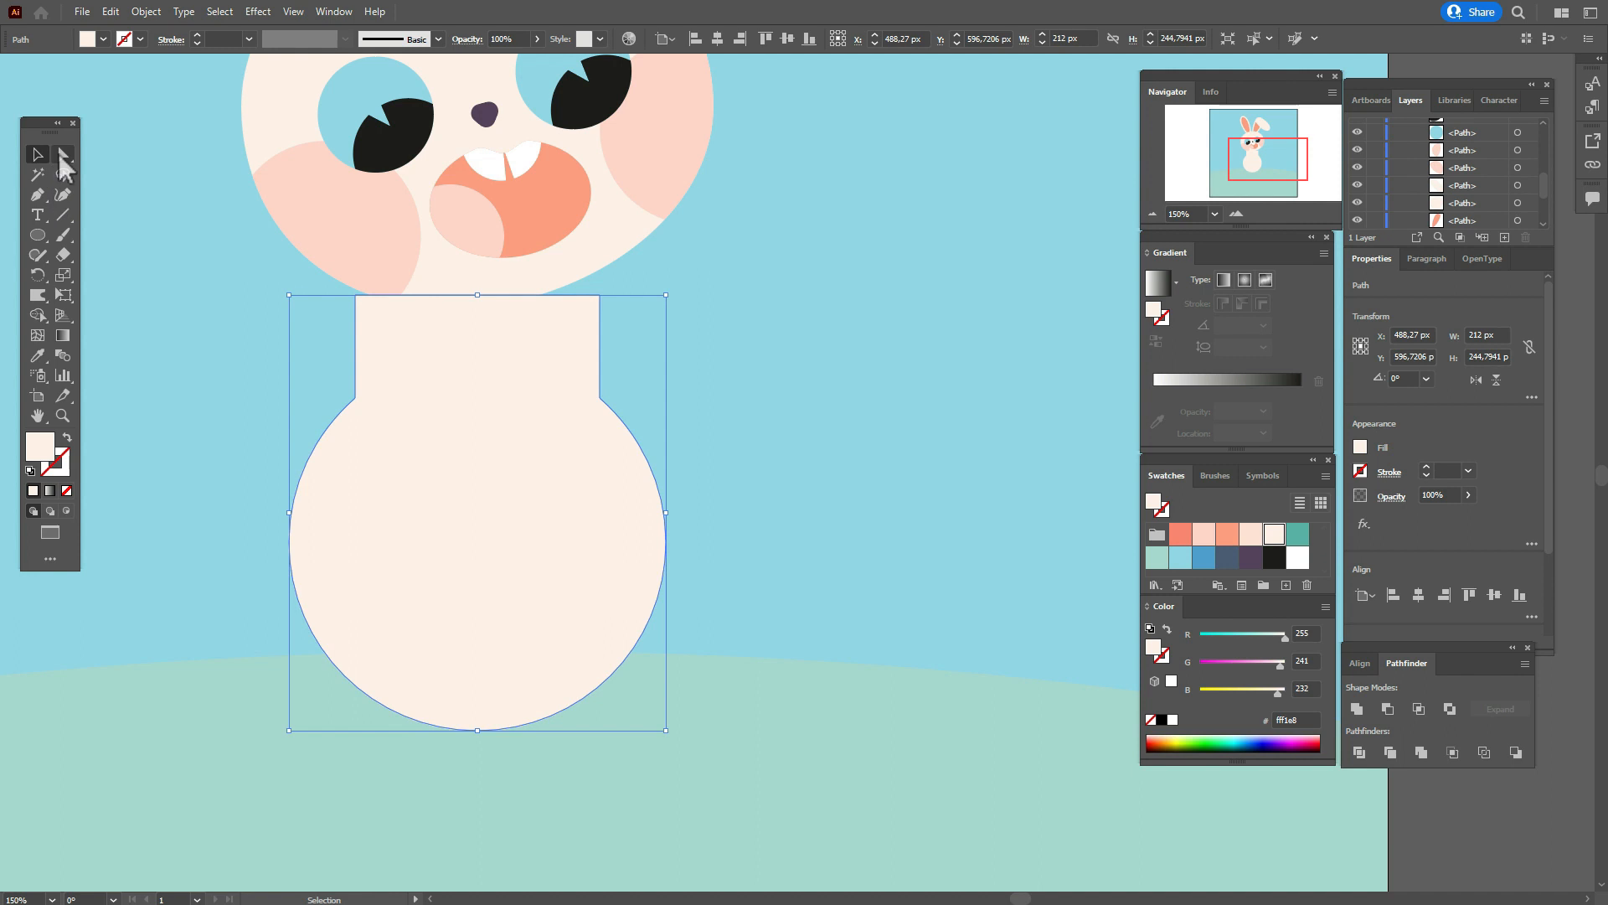
pyautogui.click(356, 396)
pyautogui.keyDown('shift'); pyautogui.click(601, 398); pyautogui.keyUp('shift')
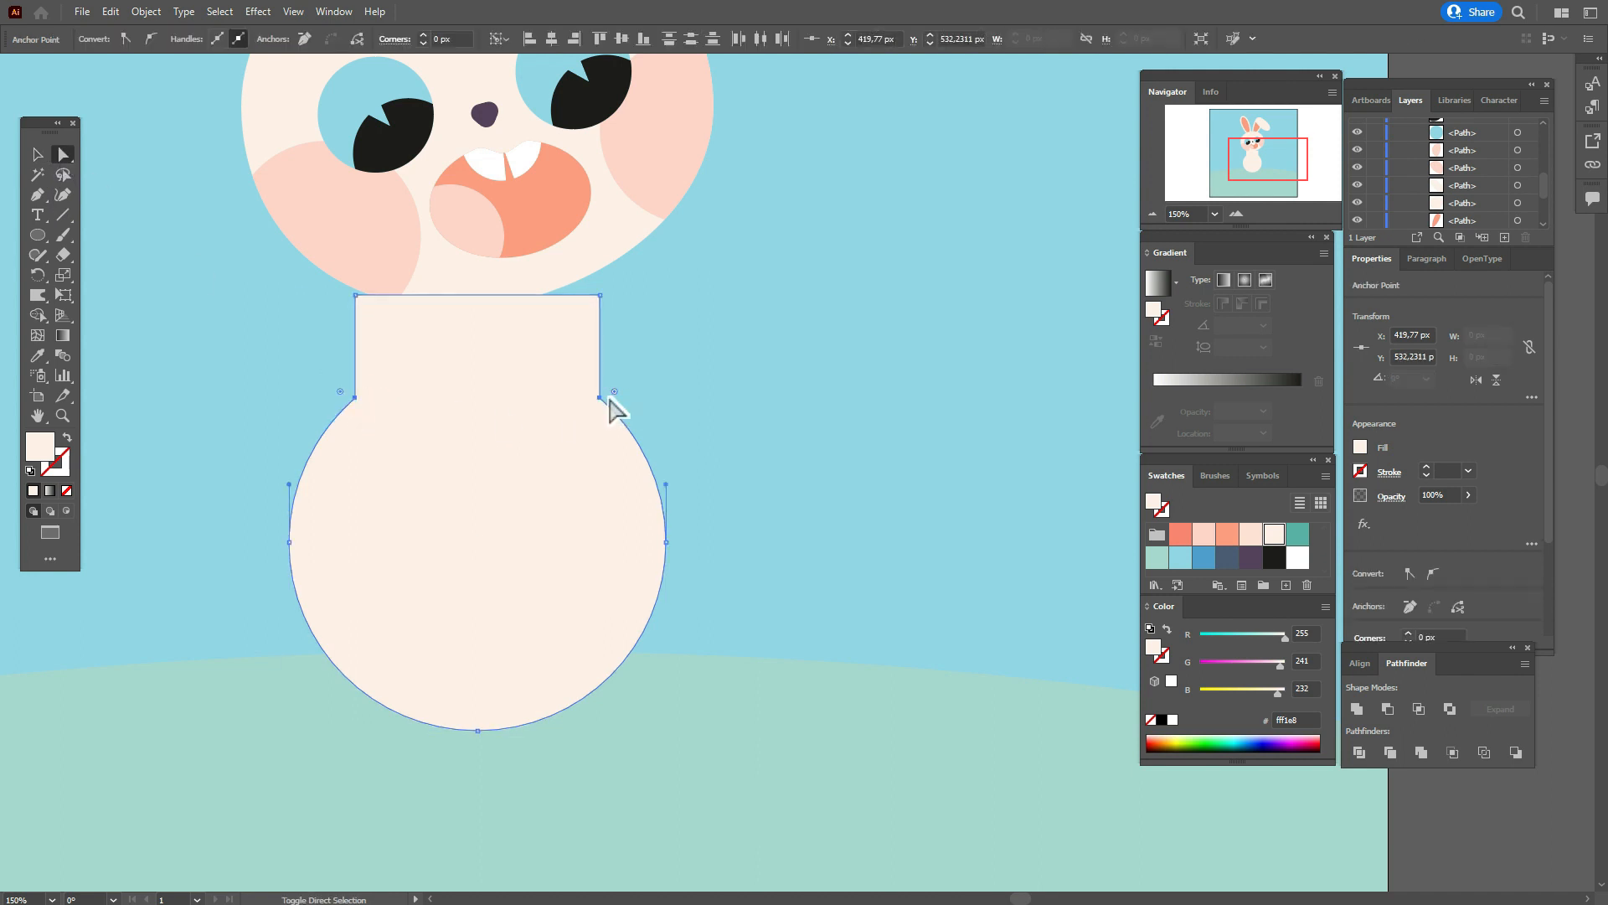
pyautogui.moveTo(617, 391); pyautogui.dragTo(666, 370)
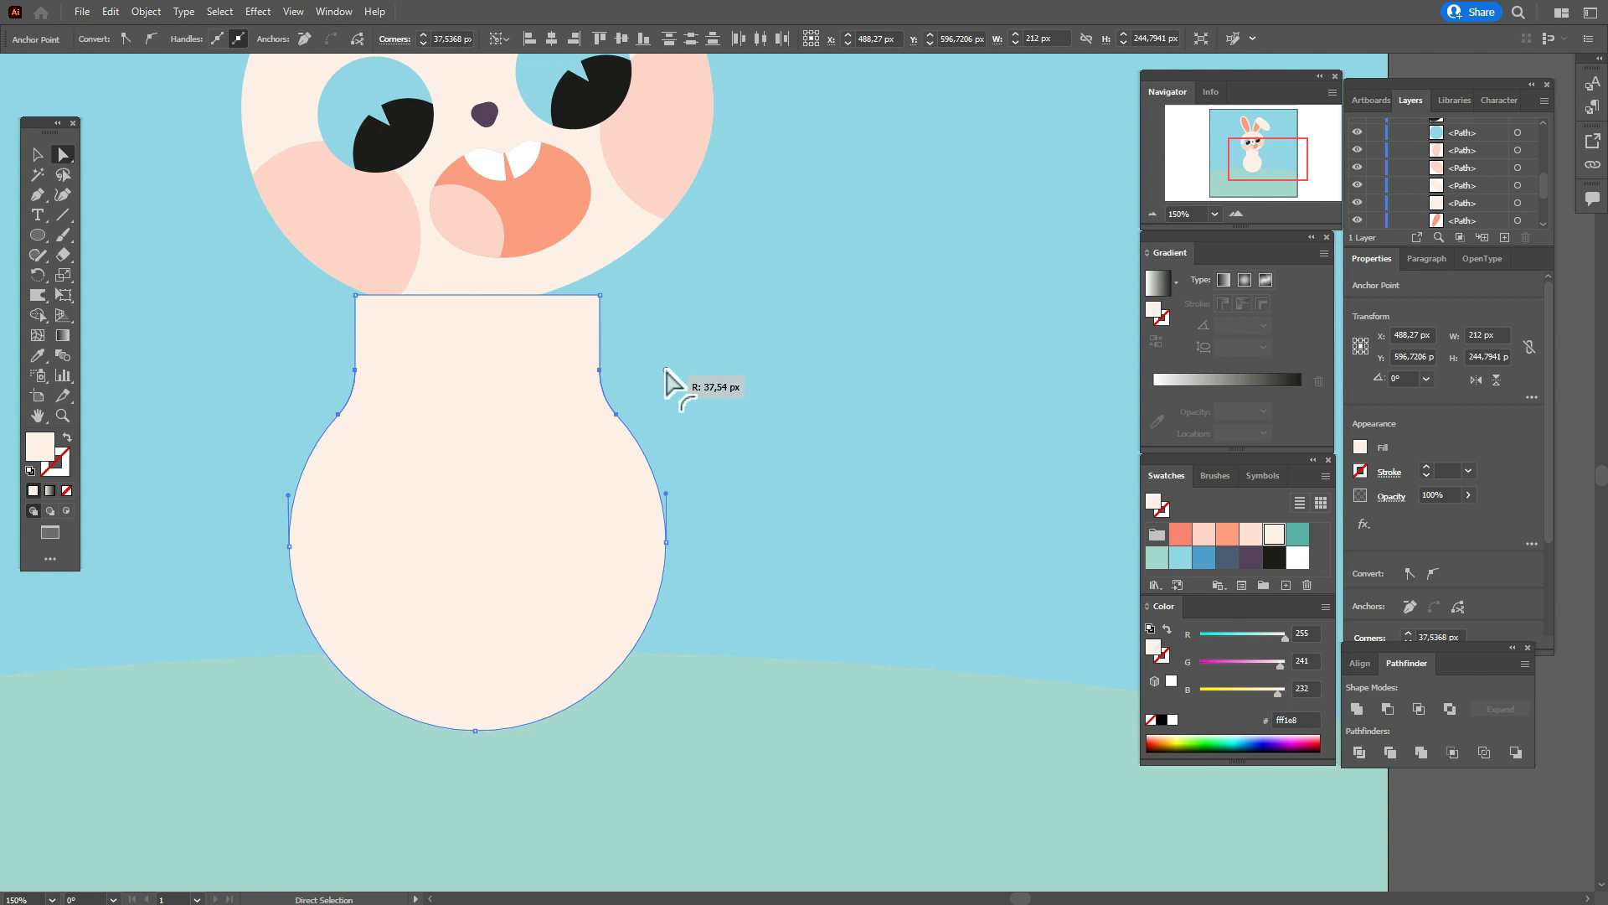
# Draw a rectangle about 289 × 218 px over the body, show it as an outline and raise it slightly, leaving the body's rounded base below it.
pyautogui.moveTo(37, 235)
pyautogui.mouseDown()
pyautogui.moveTo(112, 238)
pyautogui.moveTo(497, 436)
pyautogui.moveTo(720, 609)
pyautogui.mouseUp()
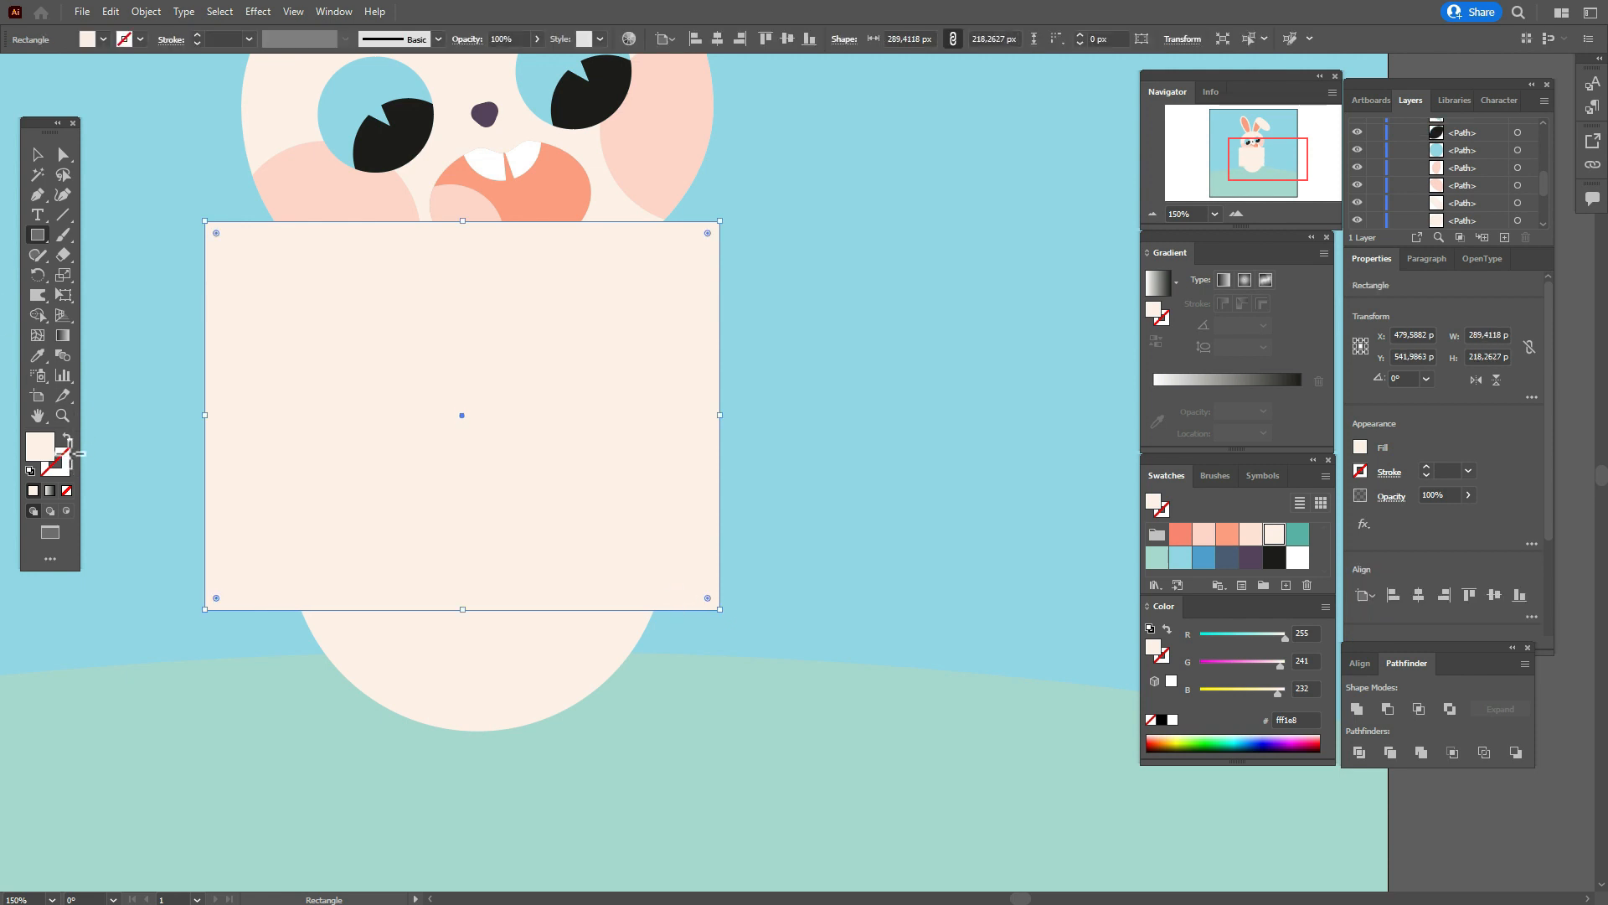
pyautogui.click(66, 442)
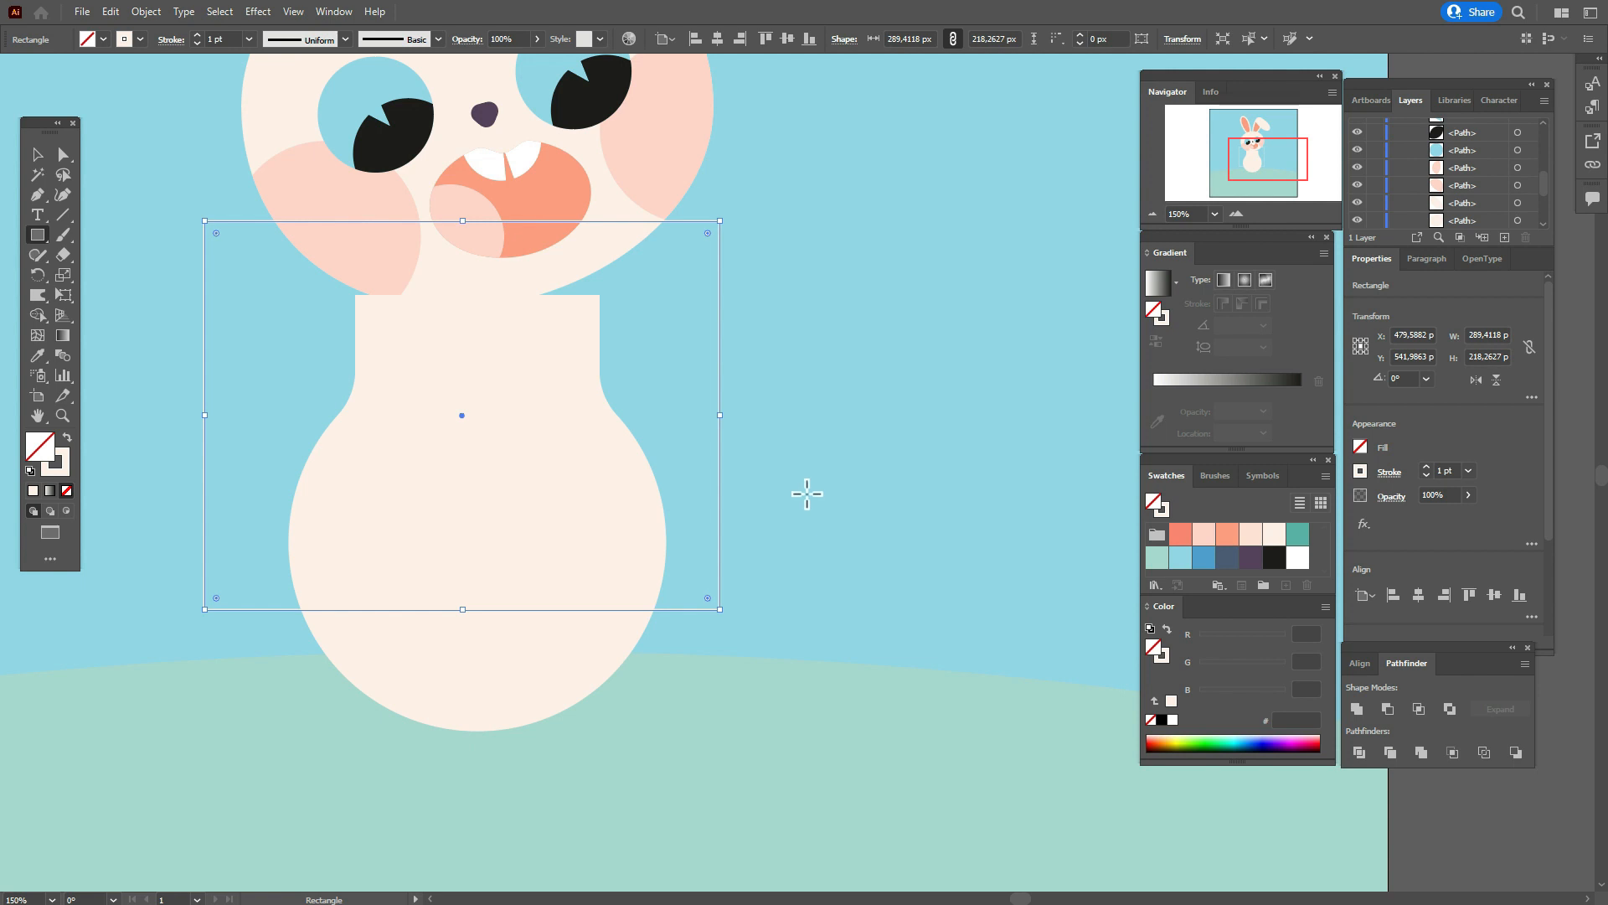
pyautogui.press('Up')
pyautogui.press('Up')
pyautogui.press('Up')
pyautogui.press('Up')
pyautogui.press('Up')
pyautogui.press('Up')
pyautogui.press('Up')
pyautogui.press('Up')
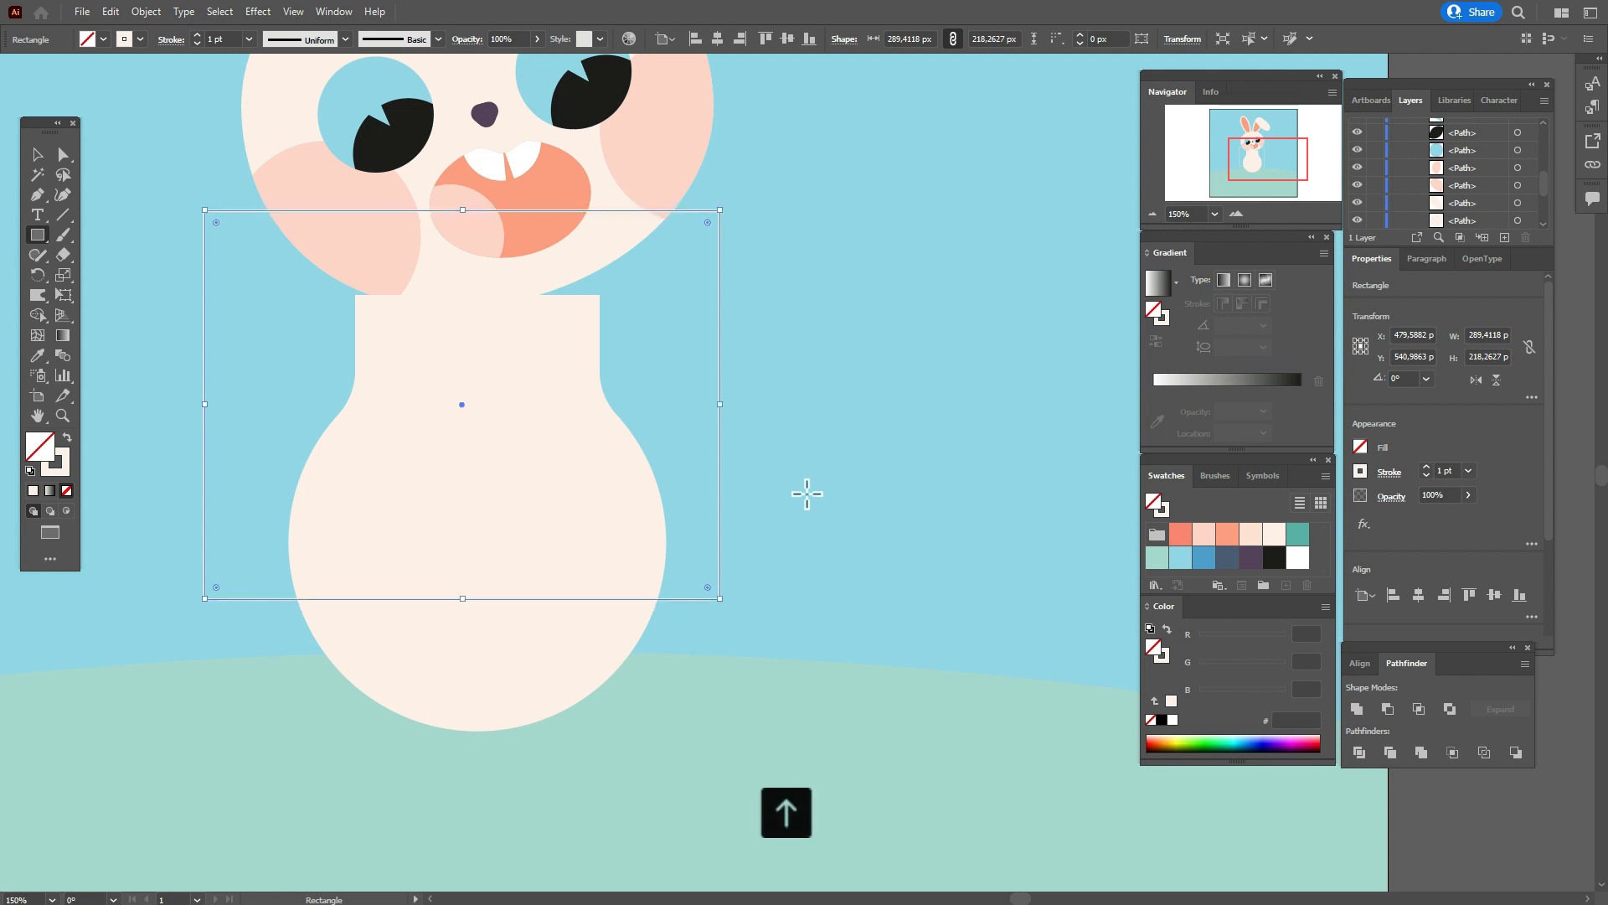
pyautogui.press('Up')
pyautogui.press('Down')
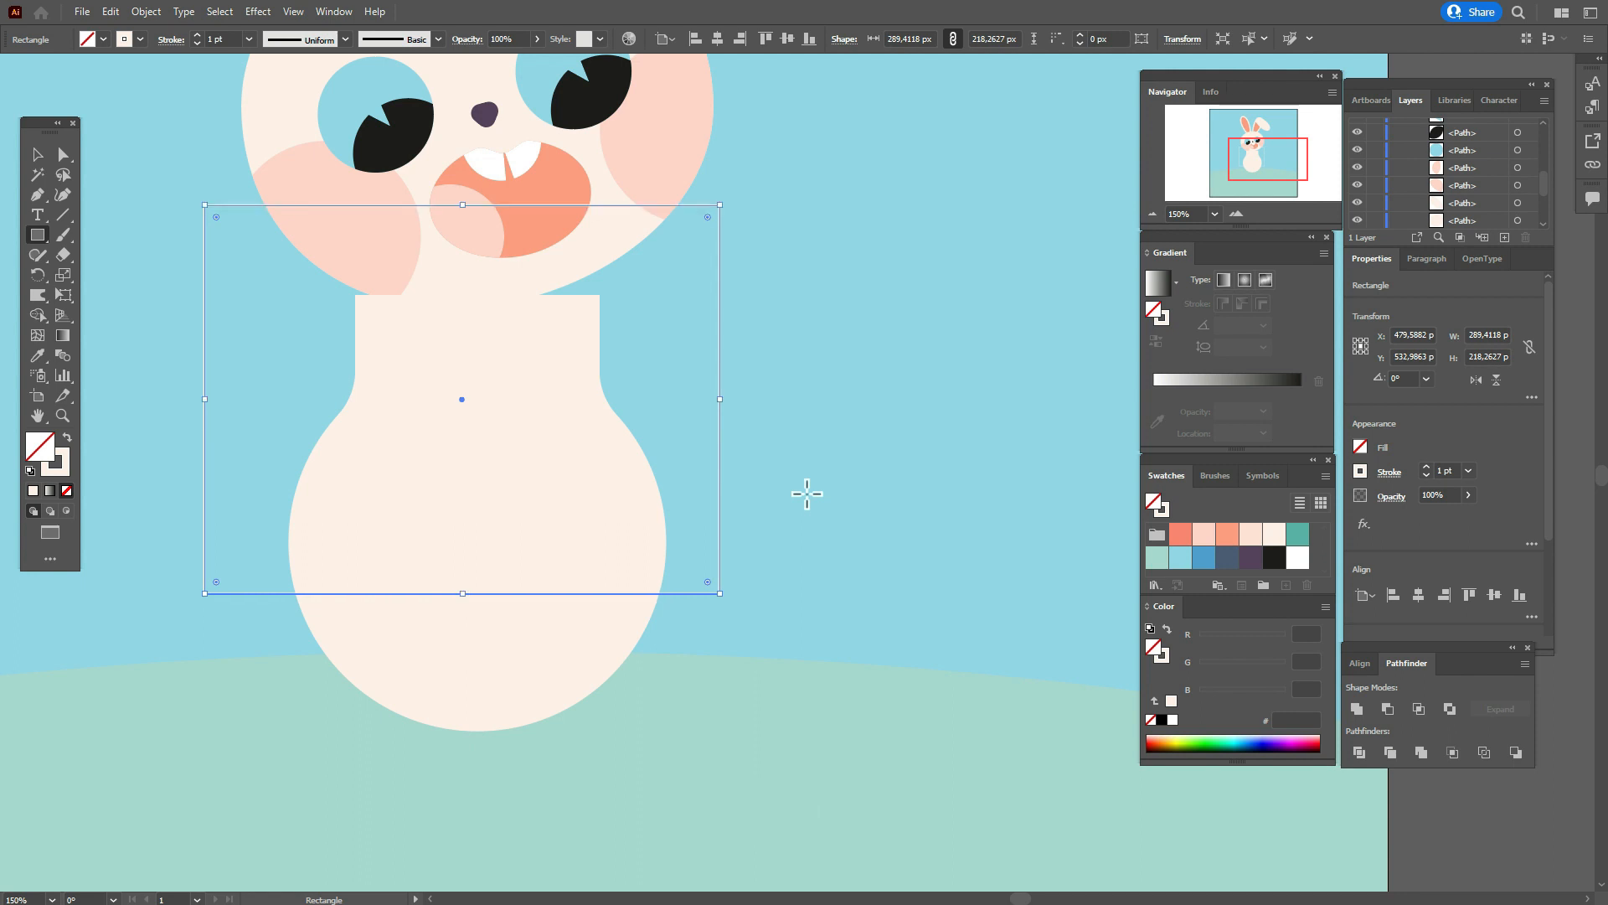
# Restore the rectangle's cream fill and intersect it with the body, giving the body a flat base.
pyautogui.click(67, 439)
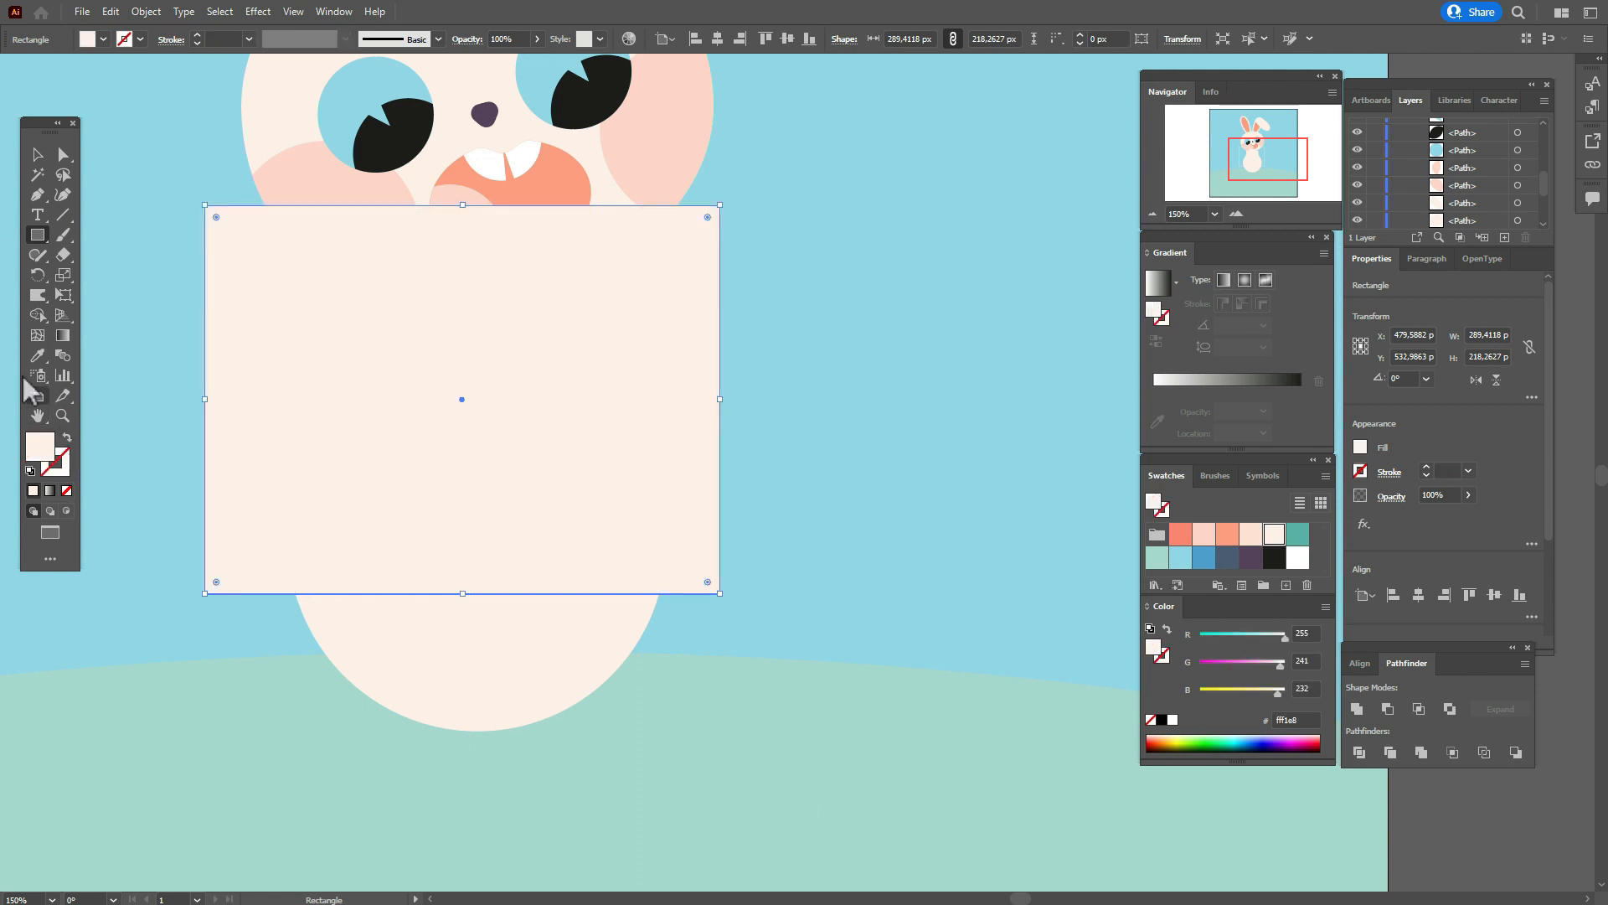
pyautogui.click(37, 155)
pyautogui.keyDown('shift'); pyautogui.click(517, 616); pyautogui.keyUp('shift')
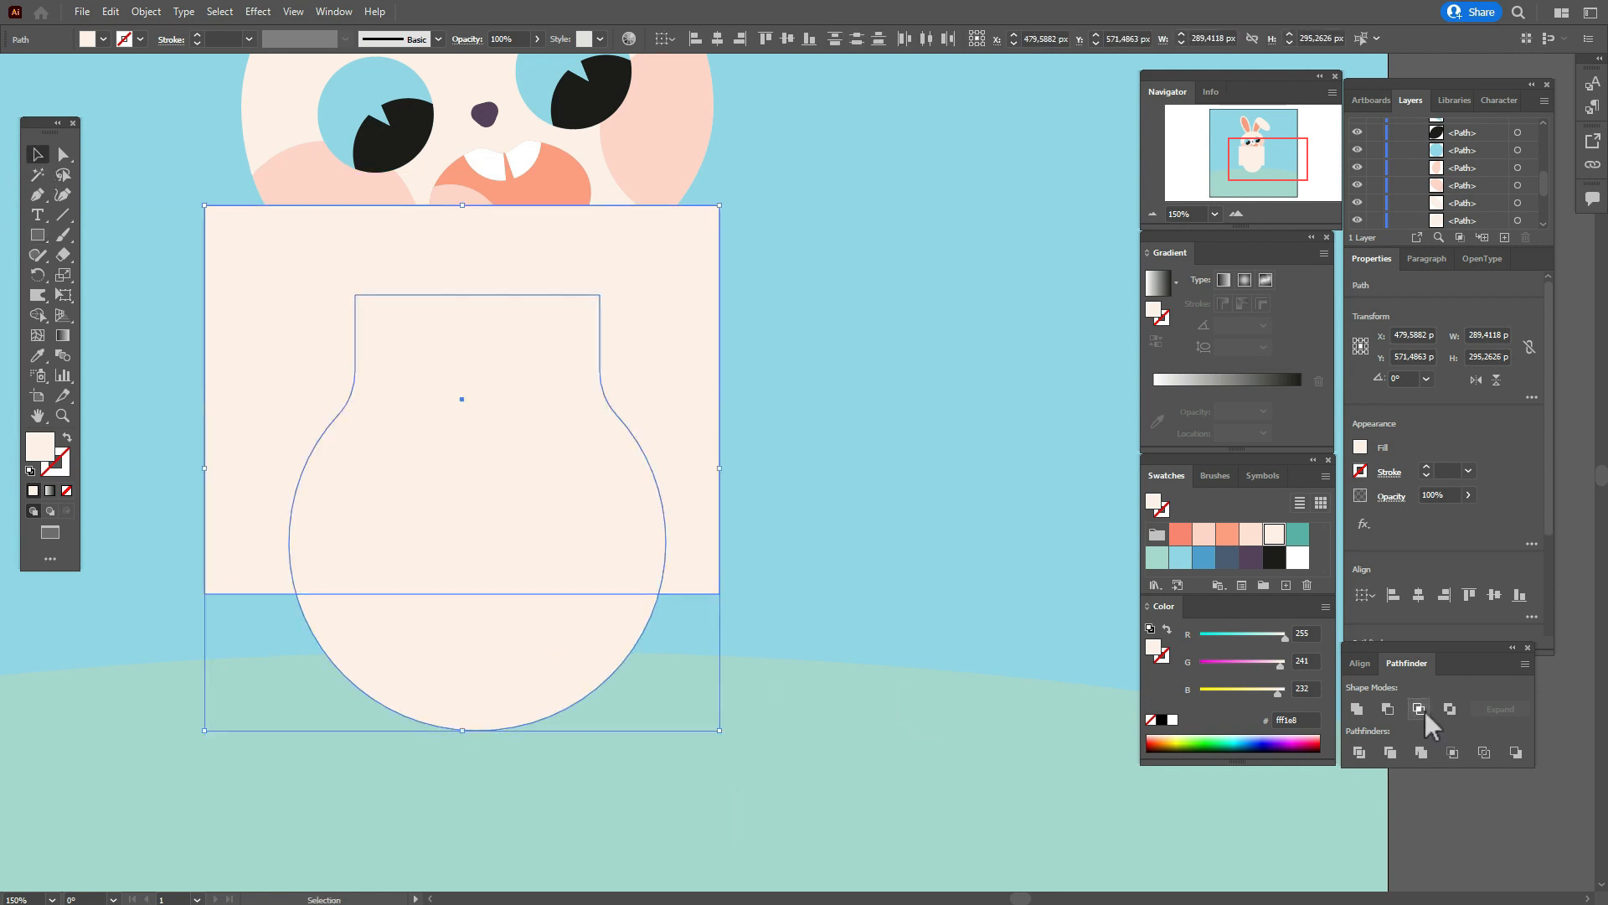
pyautogui.click(1419, 710)
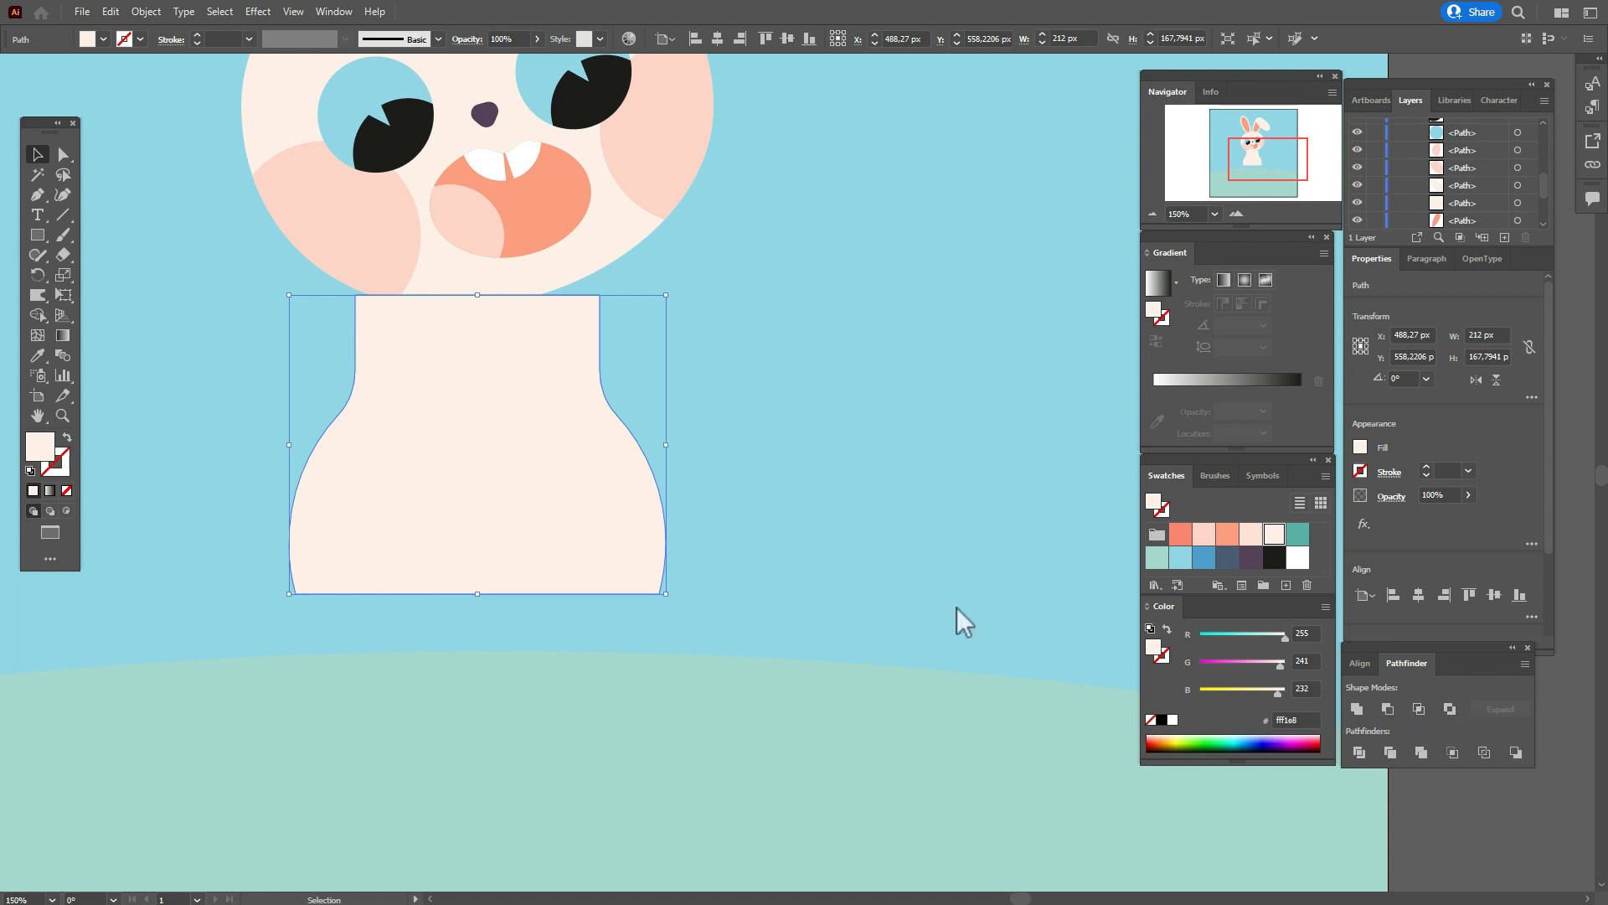
# Move the body up against the head, unlock the background rectangle and send both to the back, keeping the body behind the head.
pyautogui.moveTo(585, 541); pyautogui.dragTo(564, 514)
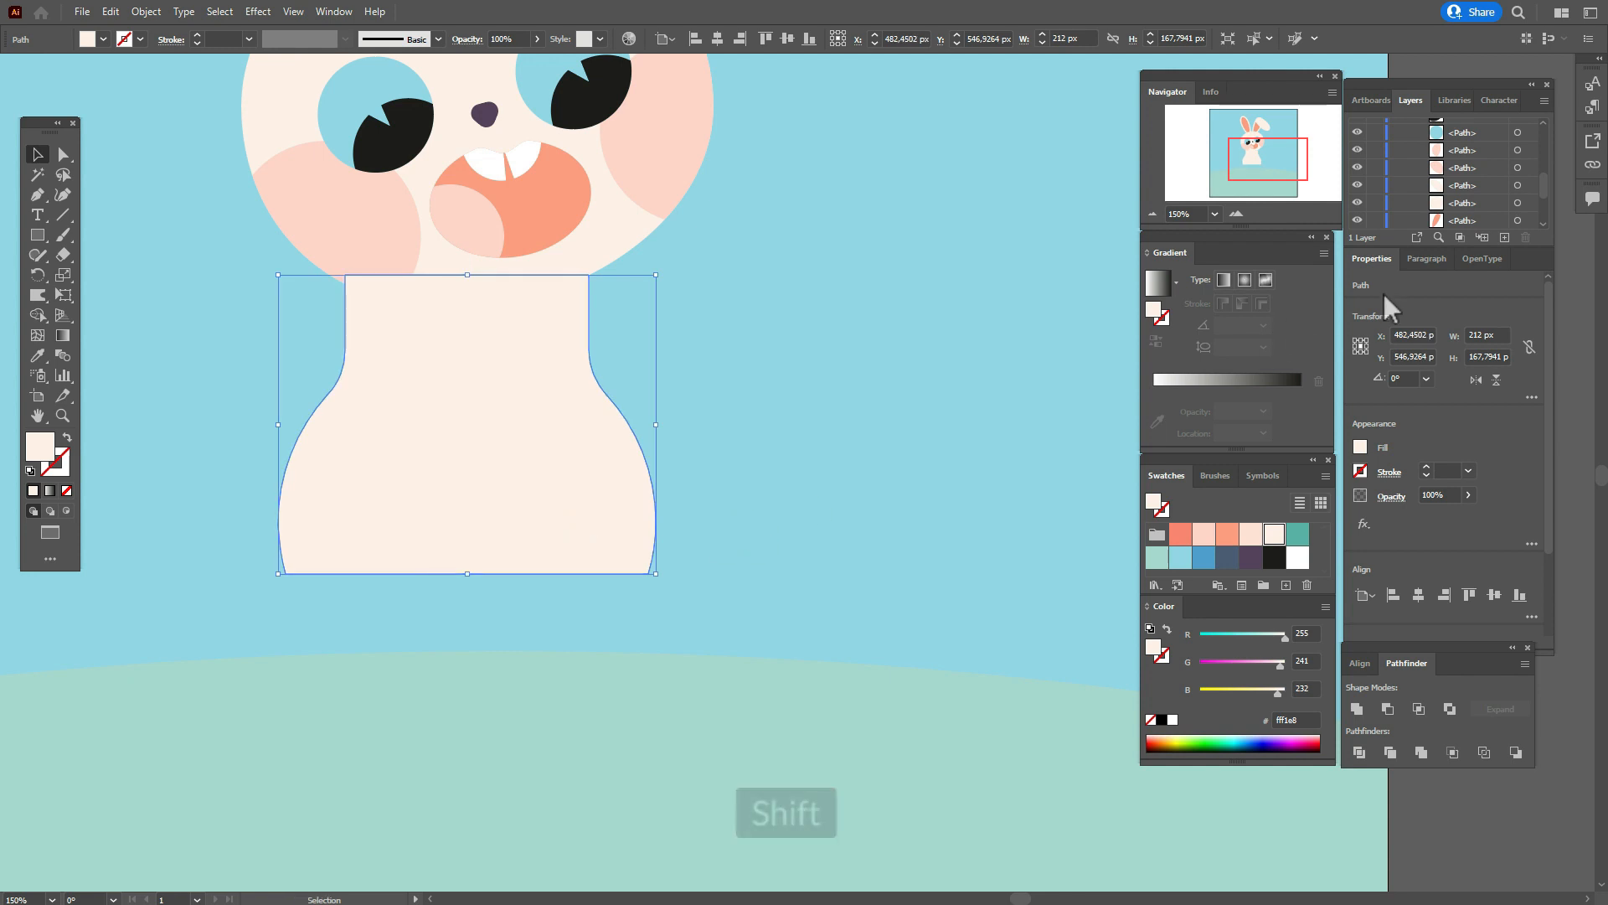
pyautogui.moveTo(1548, 193); pyautogui.dragTo(1551, 230)
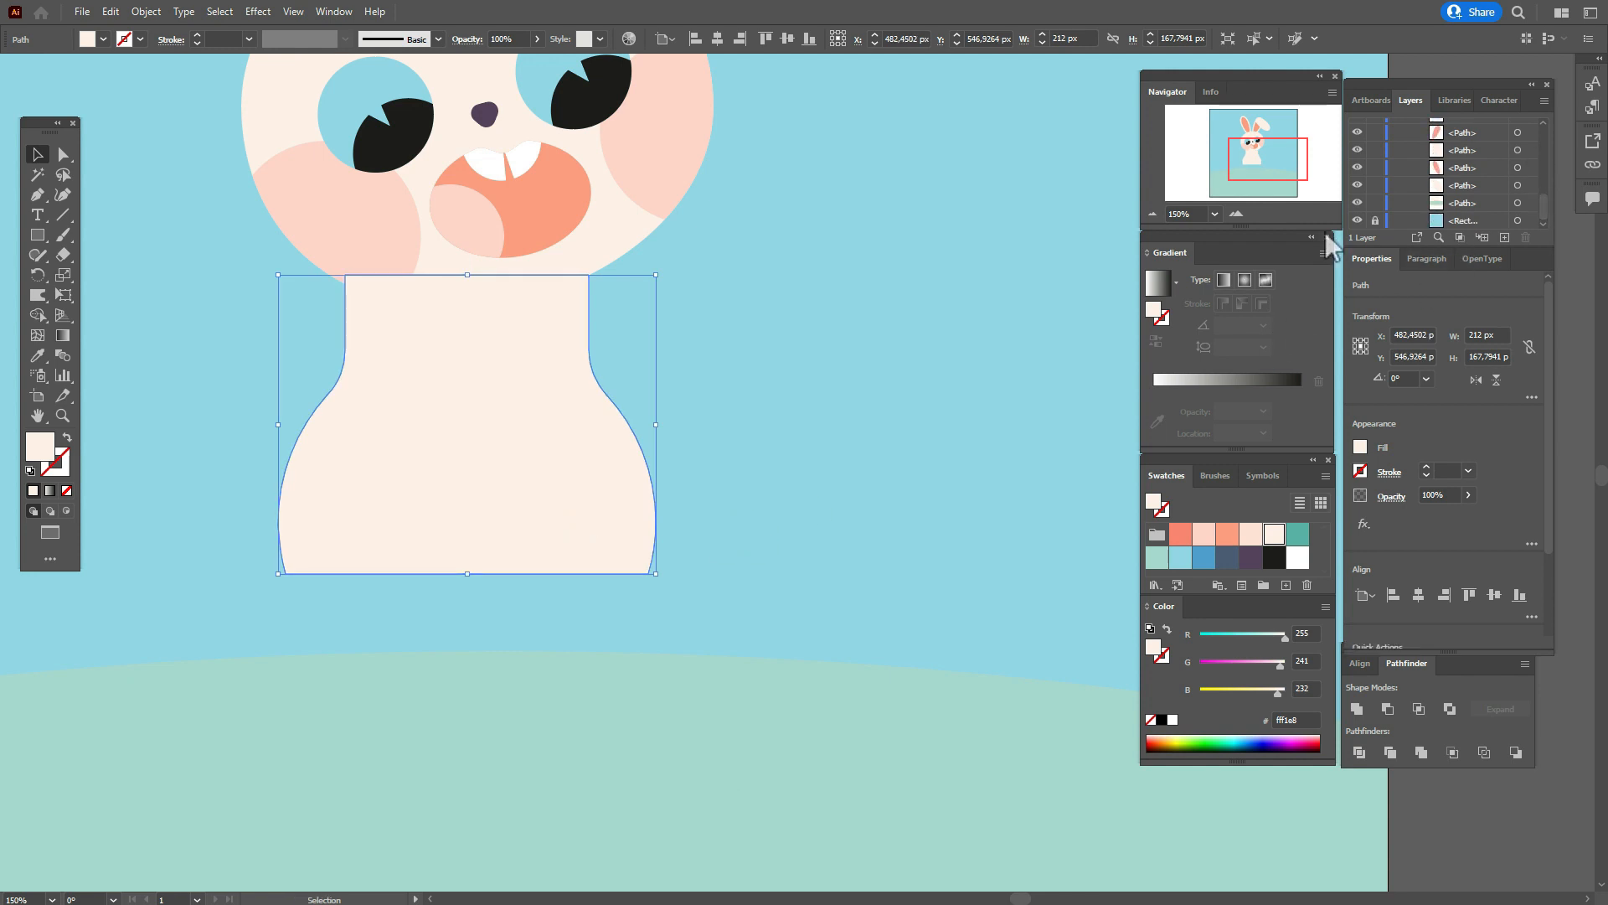
pyautogui.keyDown('shift'); pyautogui.click(1013, 357); pyautogui.keyUp('shift')
pyautogui.rightClick(1015, 361)
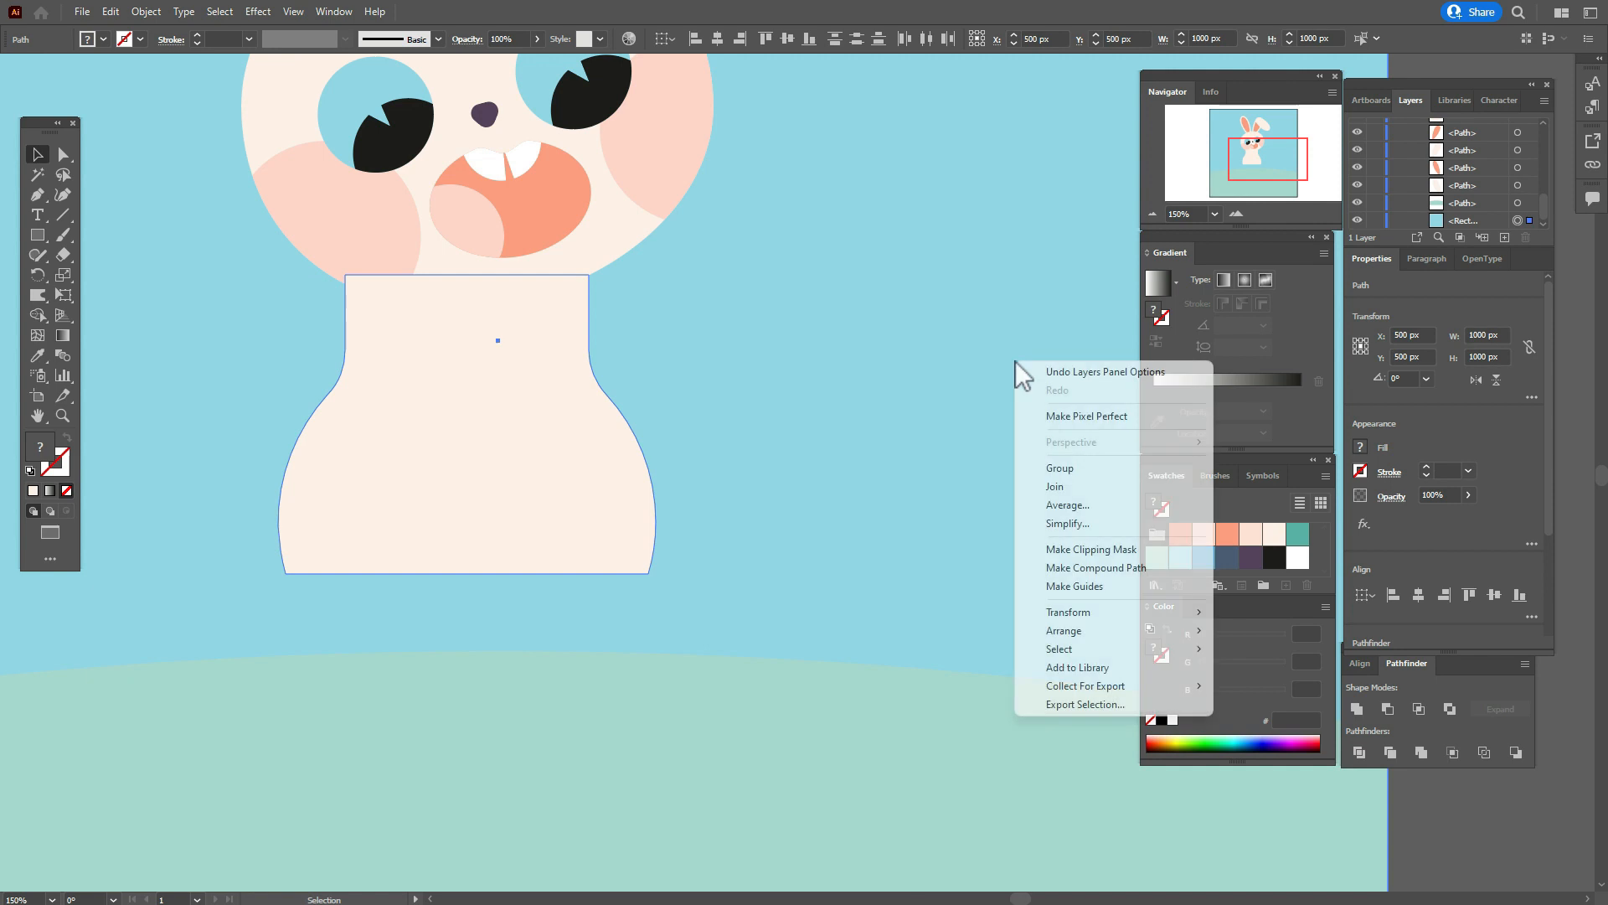
pyautogui.moveTo(1115, 632)
pyautogui.click(1287, 685)
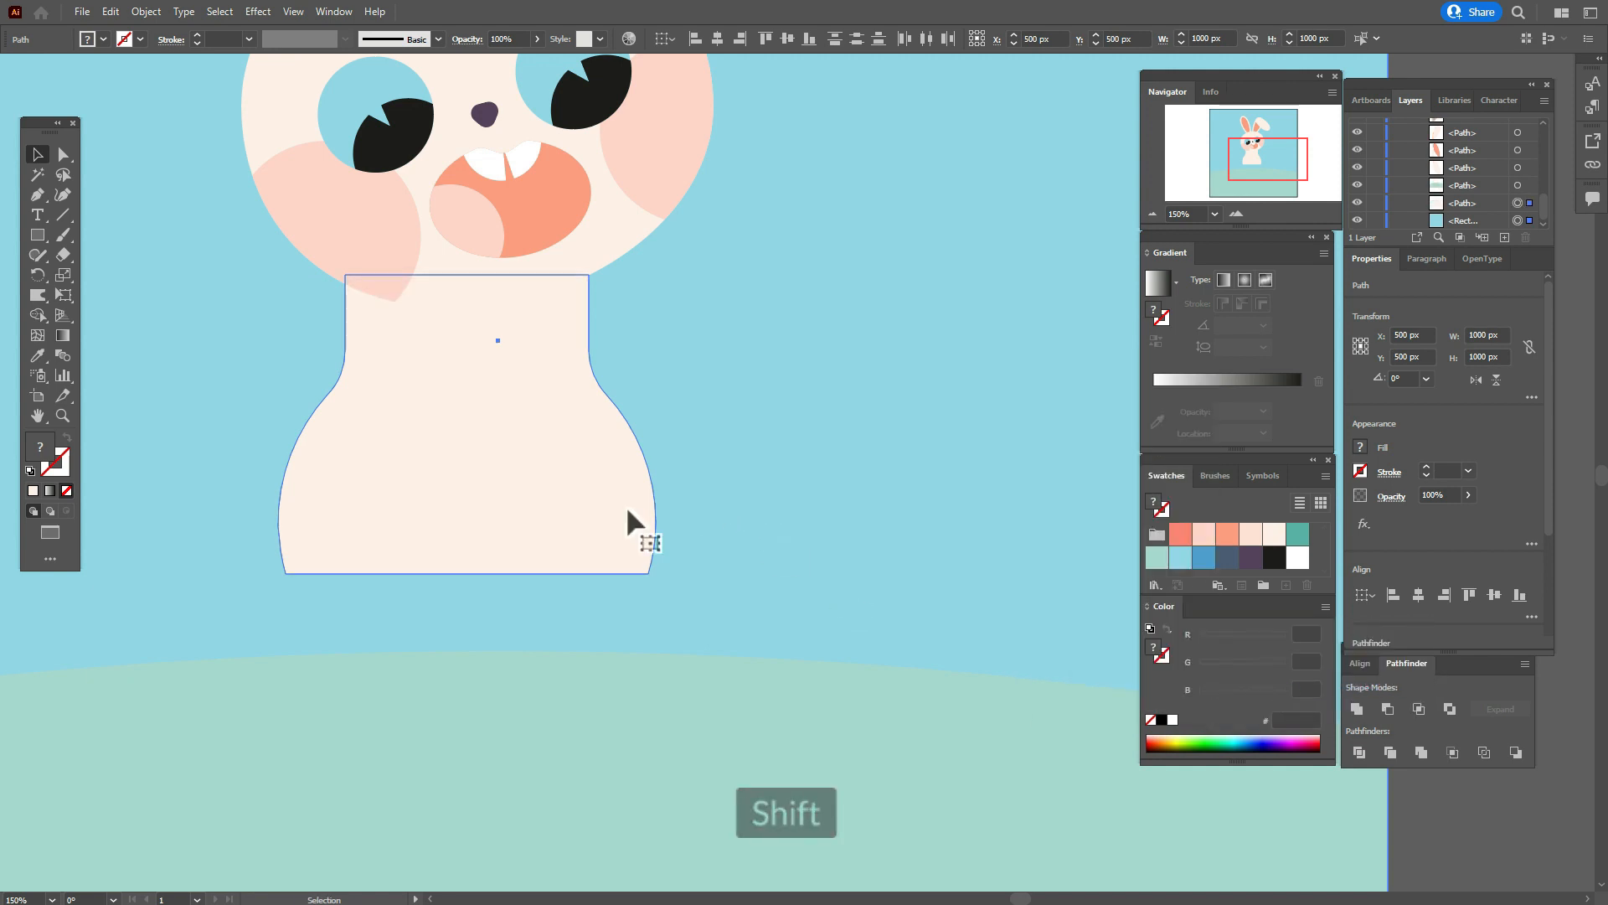
pyautogui.moveTo(625, 505); pyautogui.dragTo(634, 506)
pyautogui.hotkey('ctrl', 'z')
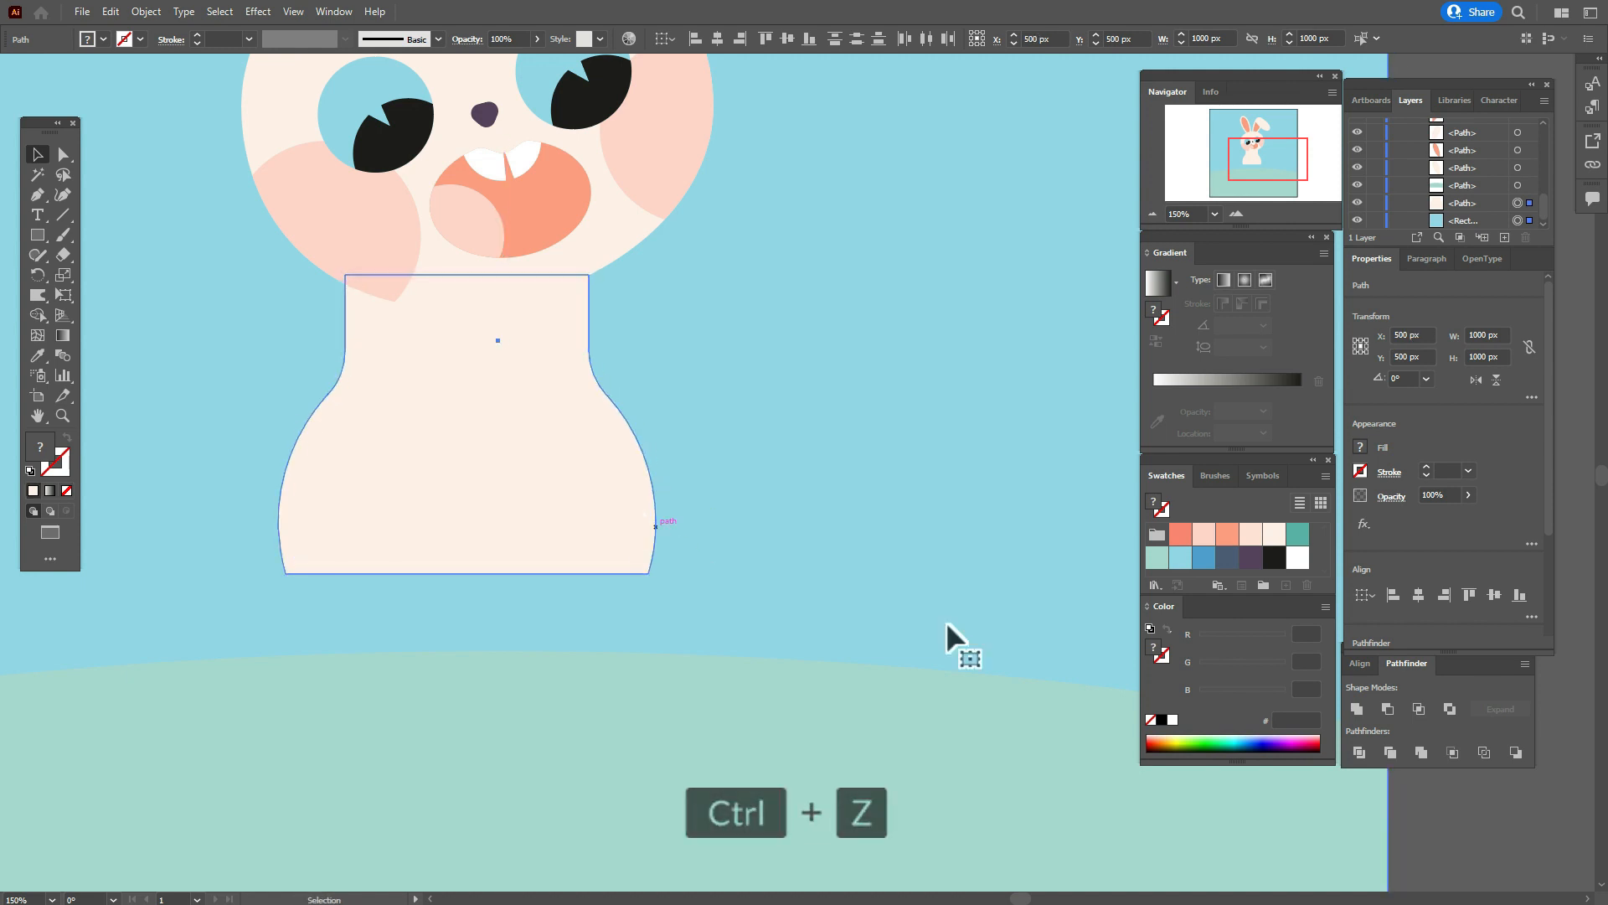
pyautogui.click(1536, 822)
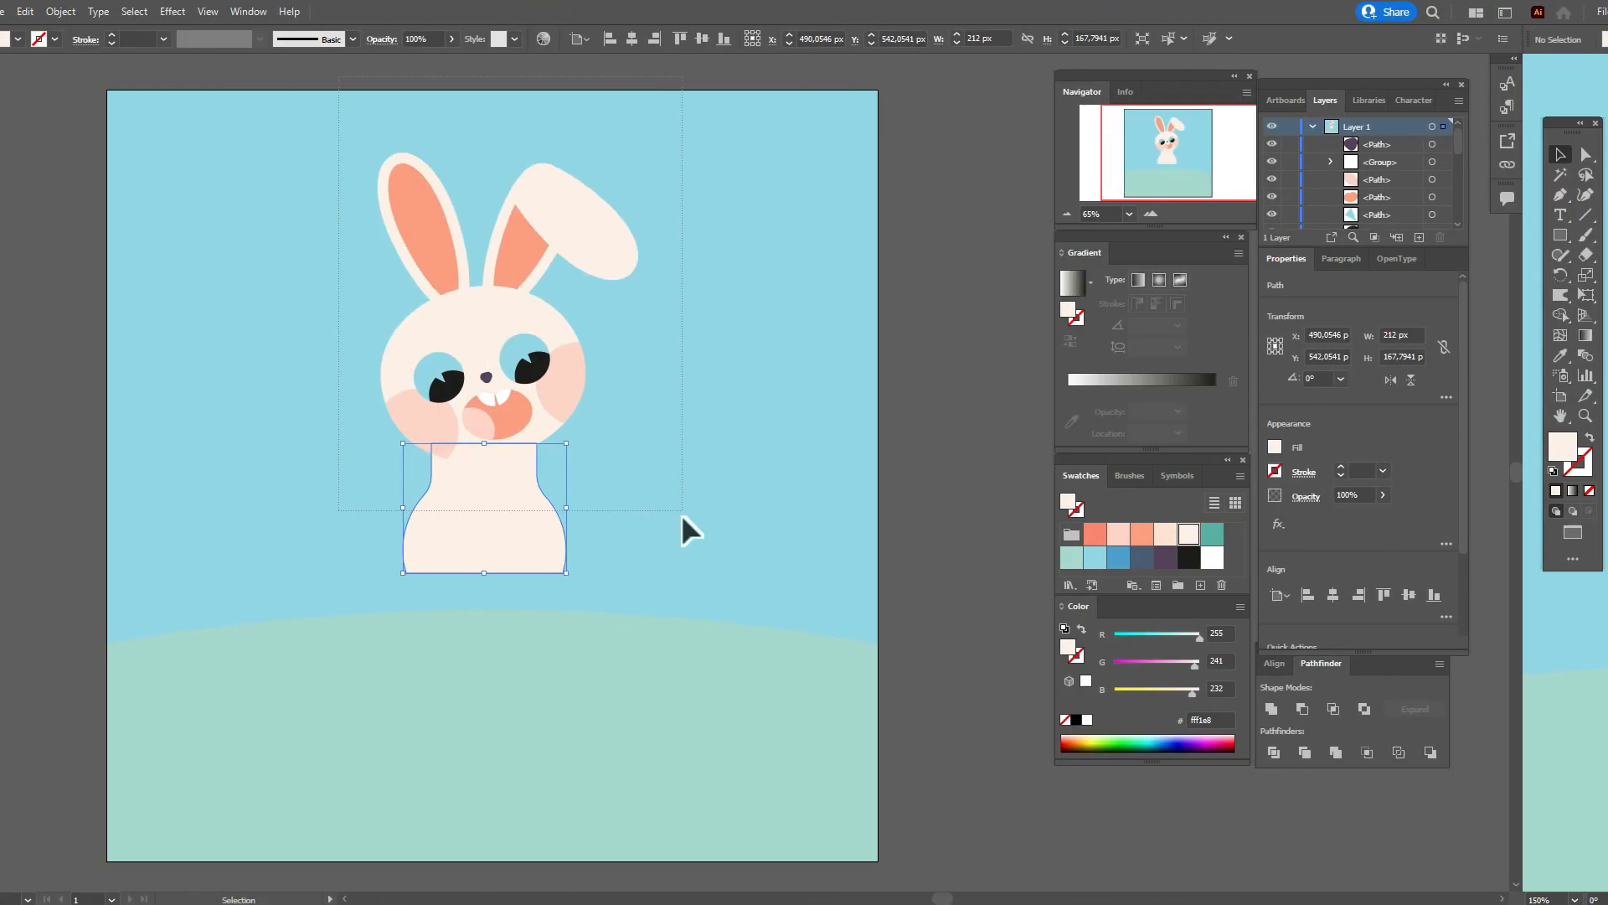
# Select the whole bunny, move it down so the body overlaps the hill, and bring it to the front.
pyautogui.moveTo(682, 515); pyautogui.dragTo(681, 598)
pyautogui.moveTo(917, 530)
pyautogui.mouseDown()
pyautogui.moveTo(809, 547)
pyautogui.moveTo(893, 545)
pyautogui.mouseUp()
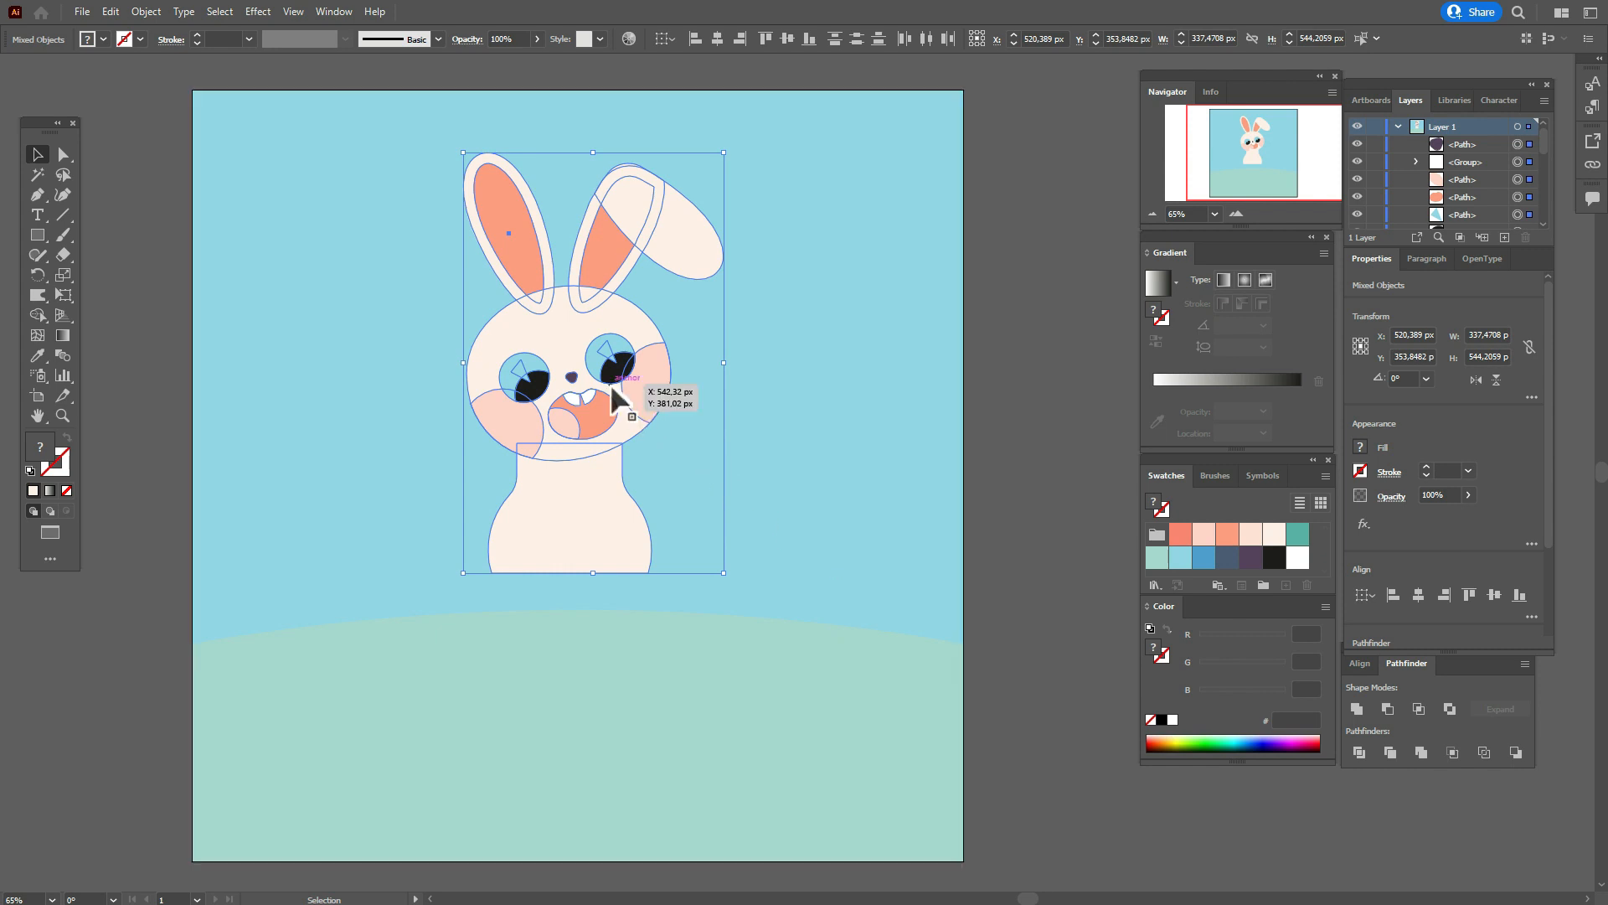
pyautogui.moveTo(599, 563)
pyautogui.mouseDown()
pyautogui.moveTo(595, 590)
pyautogui.moveTo(593, 553)
pyautogui.moveTo(584, 574)
pyautogui.mouseUp()
pyautogui.rightClick(595, 557)
pyautogui.moveTo(708, 751)
pyautogui.click(893, 752)
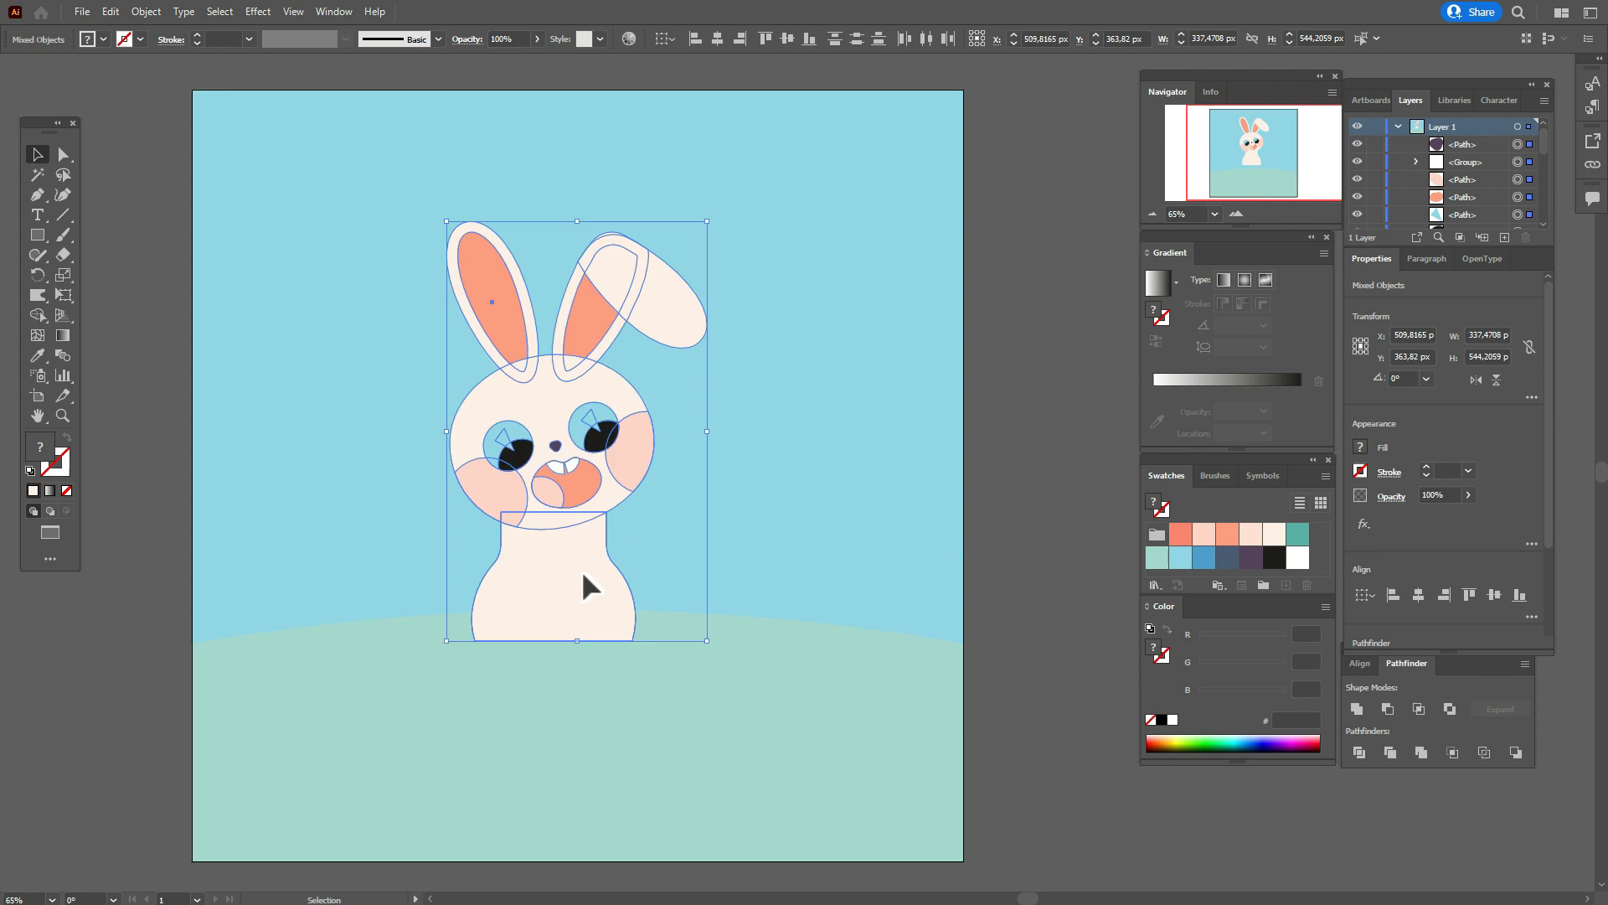
pyautogui.click(984, 567)
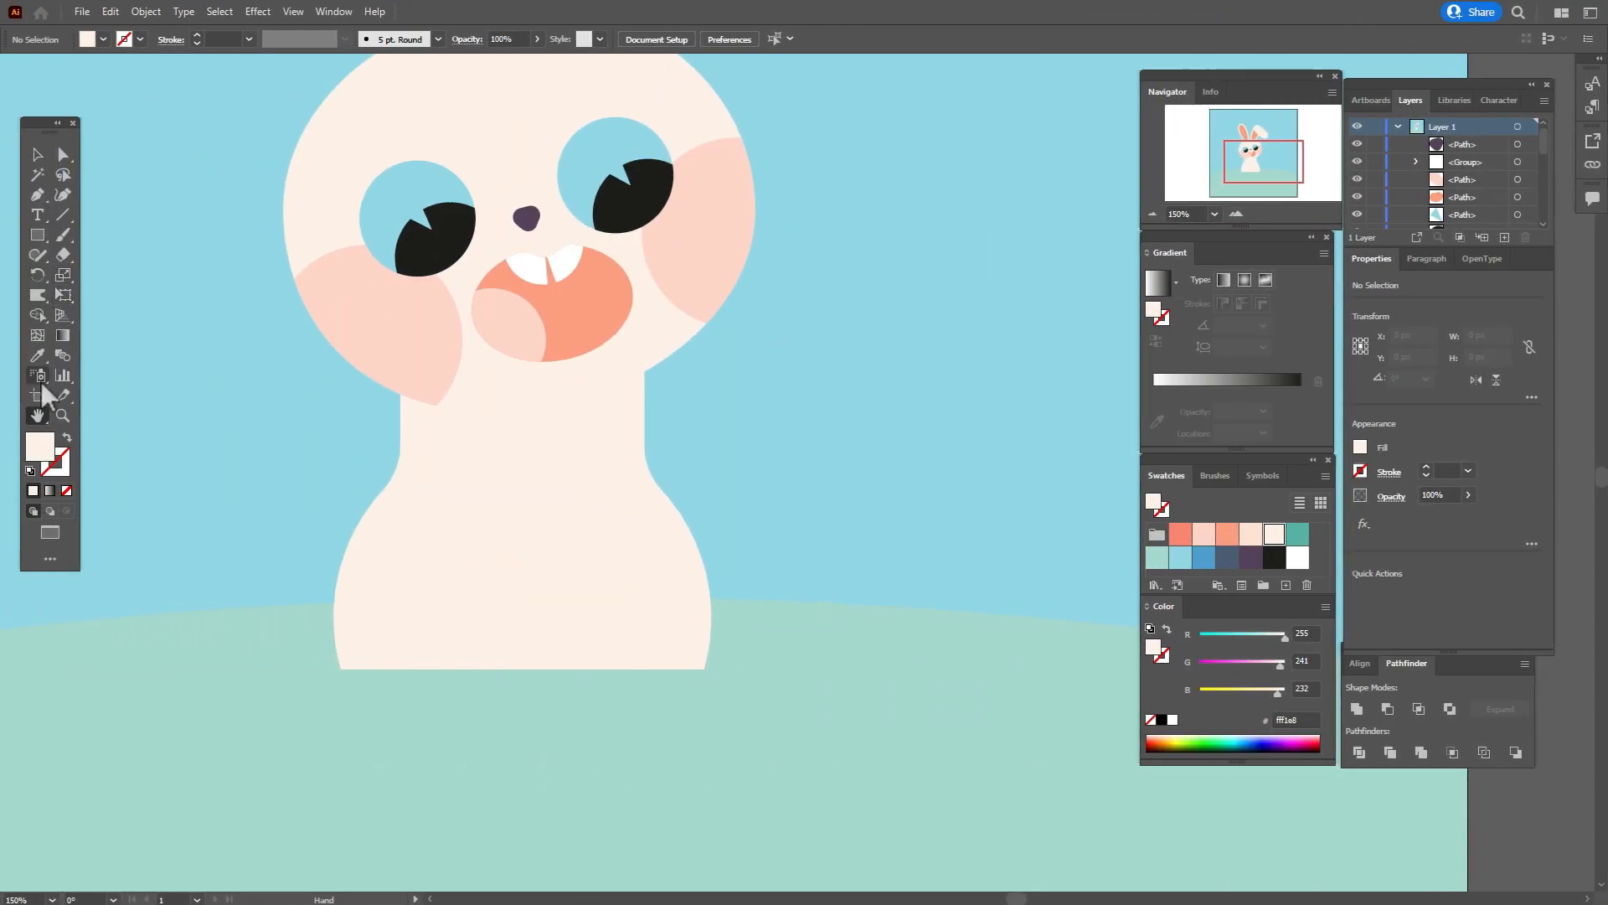
# Sample the body's cream colour and draw an upright ellipse about 54 × 90 px to the left of the body.
pyautogui.click(37, 355)
pyautogui.click(527, 548)
pyautogui.moveTo(39, 238); pyautogui.dragTo(97, 277)
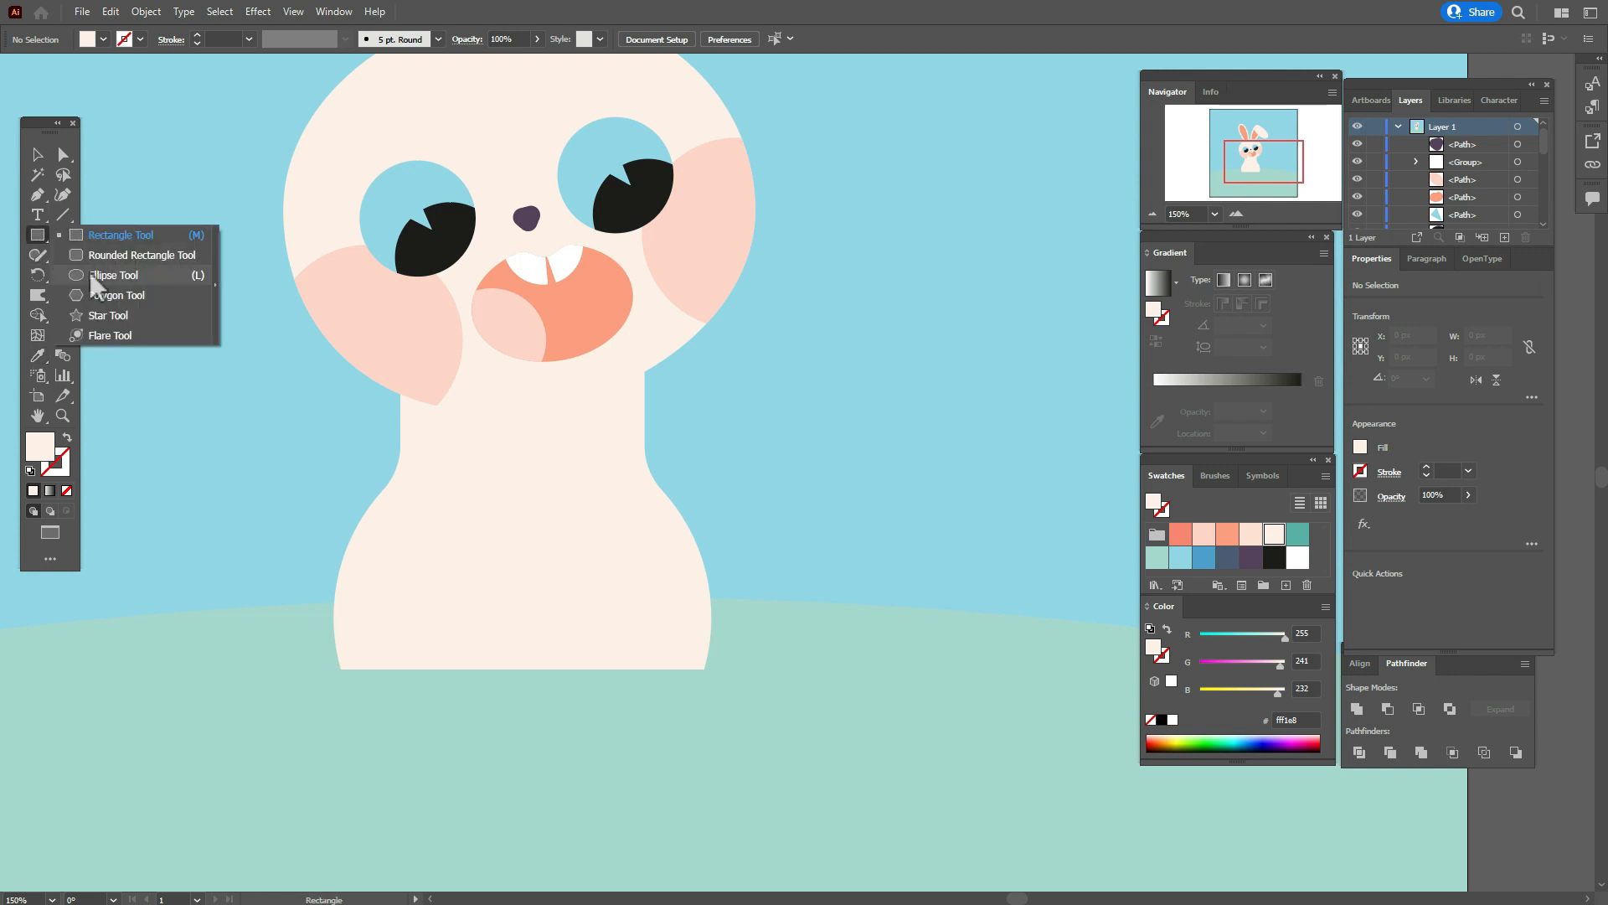
pyautogui.moveTo(220, 555); pyautogui.dragTo(310, 702)
# Add a smaller ellipse about 29 × 51 px, tilted about 26°, beside the large one and make a copy reflected across the vertical axis.
pyautogui.moveTo(163, 542); pyautogui.dragTo(216, 603)
pyautogui.click(37, 155)
pyautogui.rightClick(252, 608)
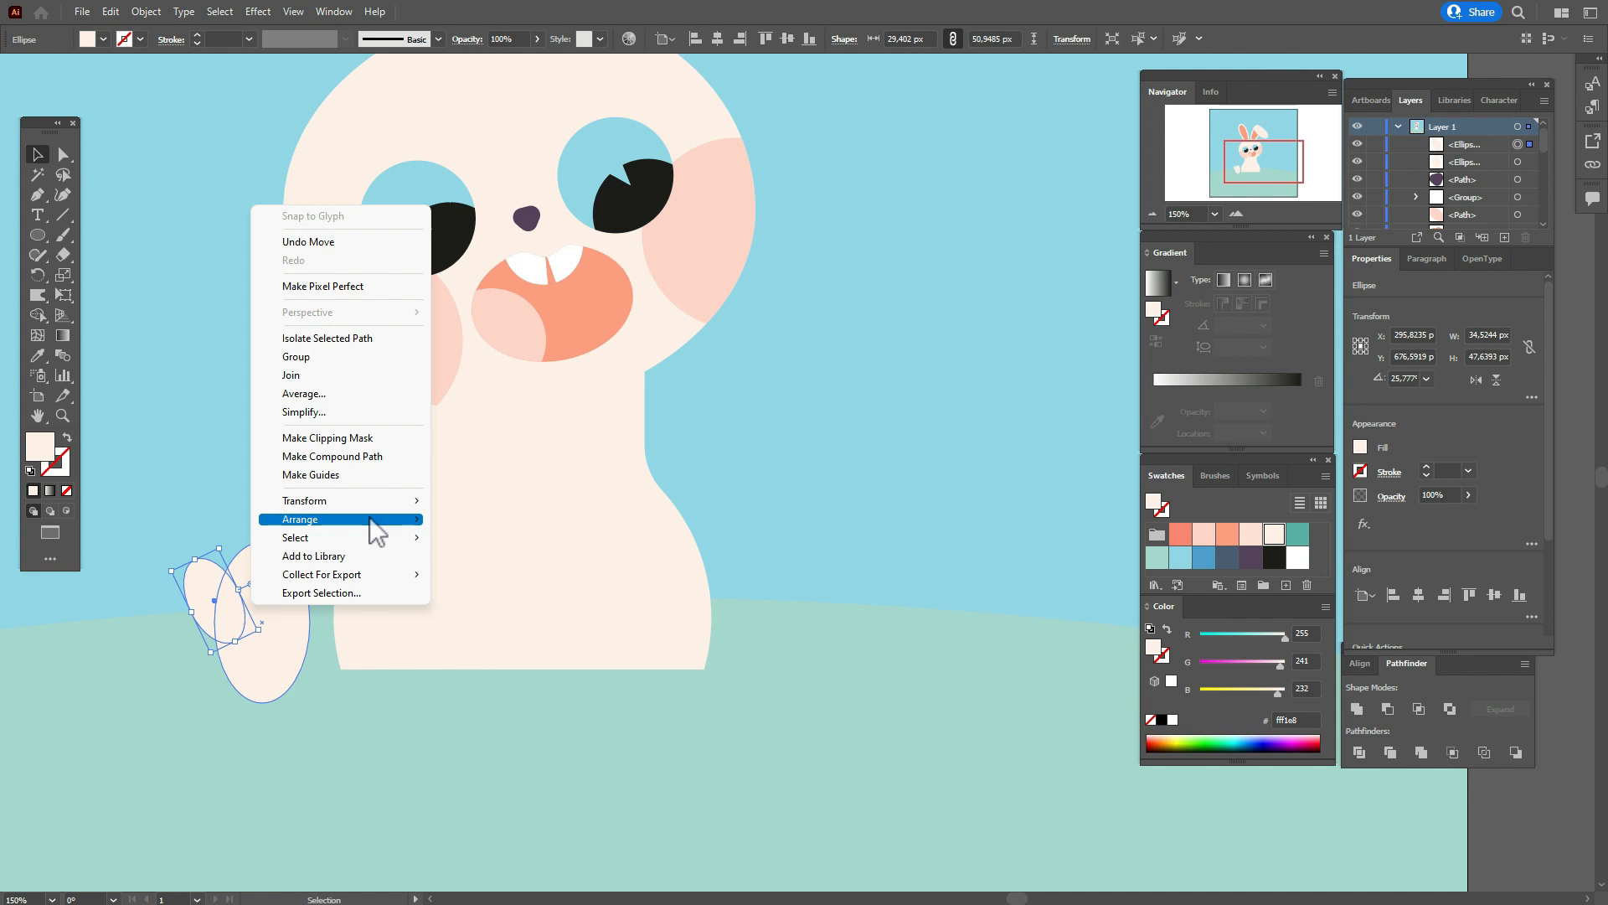
pyautogui.moveTo(389, 502)
pyautogui.click(514, 564)
pyautogui.click(722, 553)
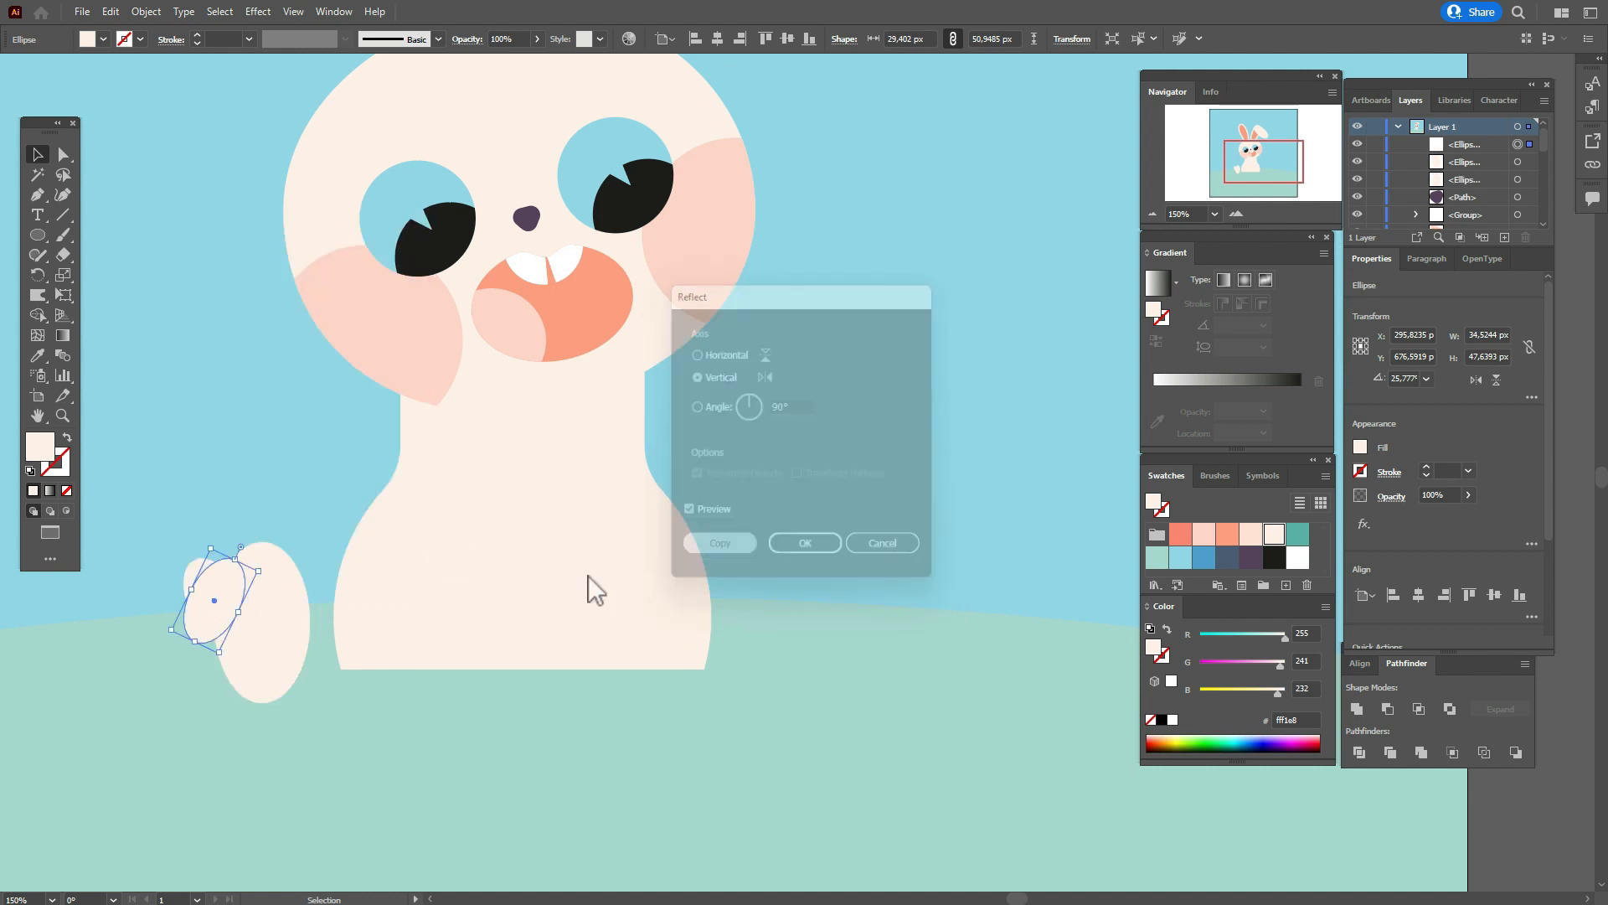
# Place the two small ellipses on either side of the large one as a paw, with the left one tilted about 16°.
pyautogui.moveTo(233, 597)
pyautogui.mouseDown()
pyautogui.moveTo(308, 595)
pyautogui.moveTo(363, 563)
pyautogui.moveTo(355, 550)
pyautogui.moveTo(309, 600)
pyautogui.moveTo(209, 596)
pyautogui.mouseUp()
pyautogui.click(203, 581)
pyautogui.moveTo(259, 647); pyautogui.dragTo(265, 645)
pyautogui.click(895, 521)
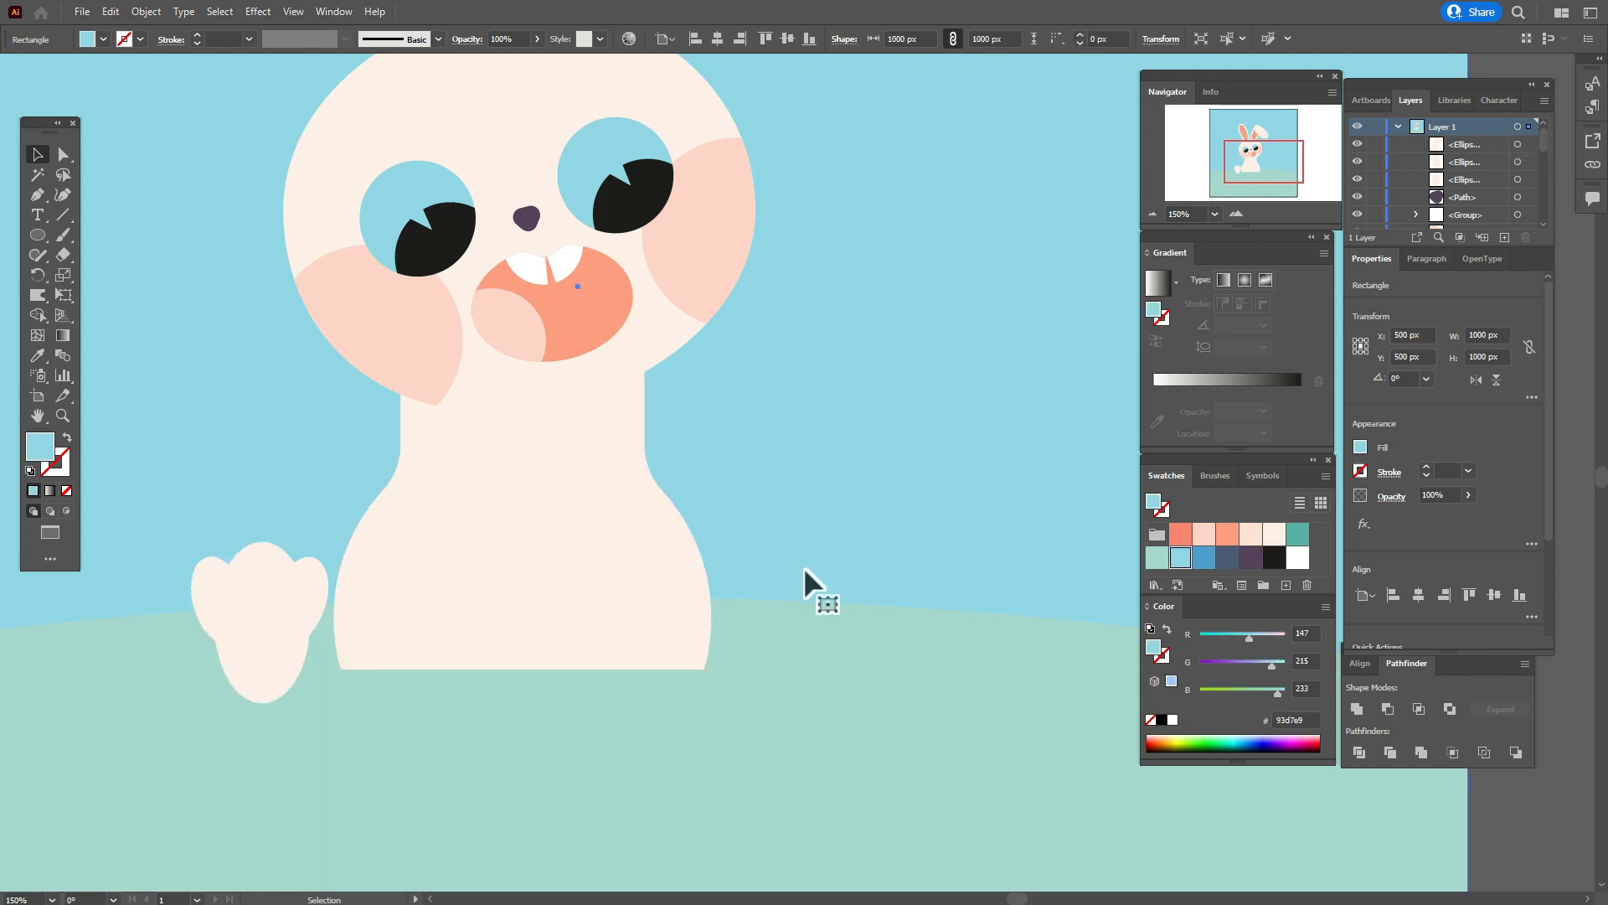
# Raise the bottom anchor point of the paw's large ellipse, shortening it to about 82 px tall.
pyautogui.click(265, 631)
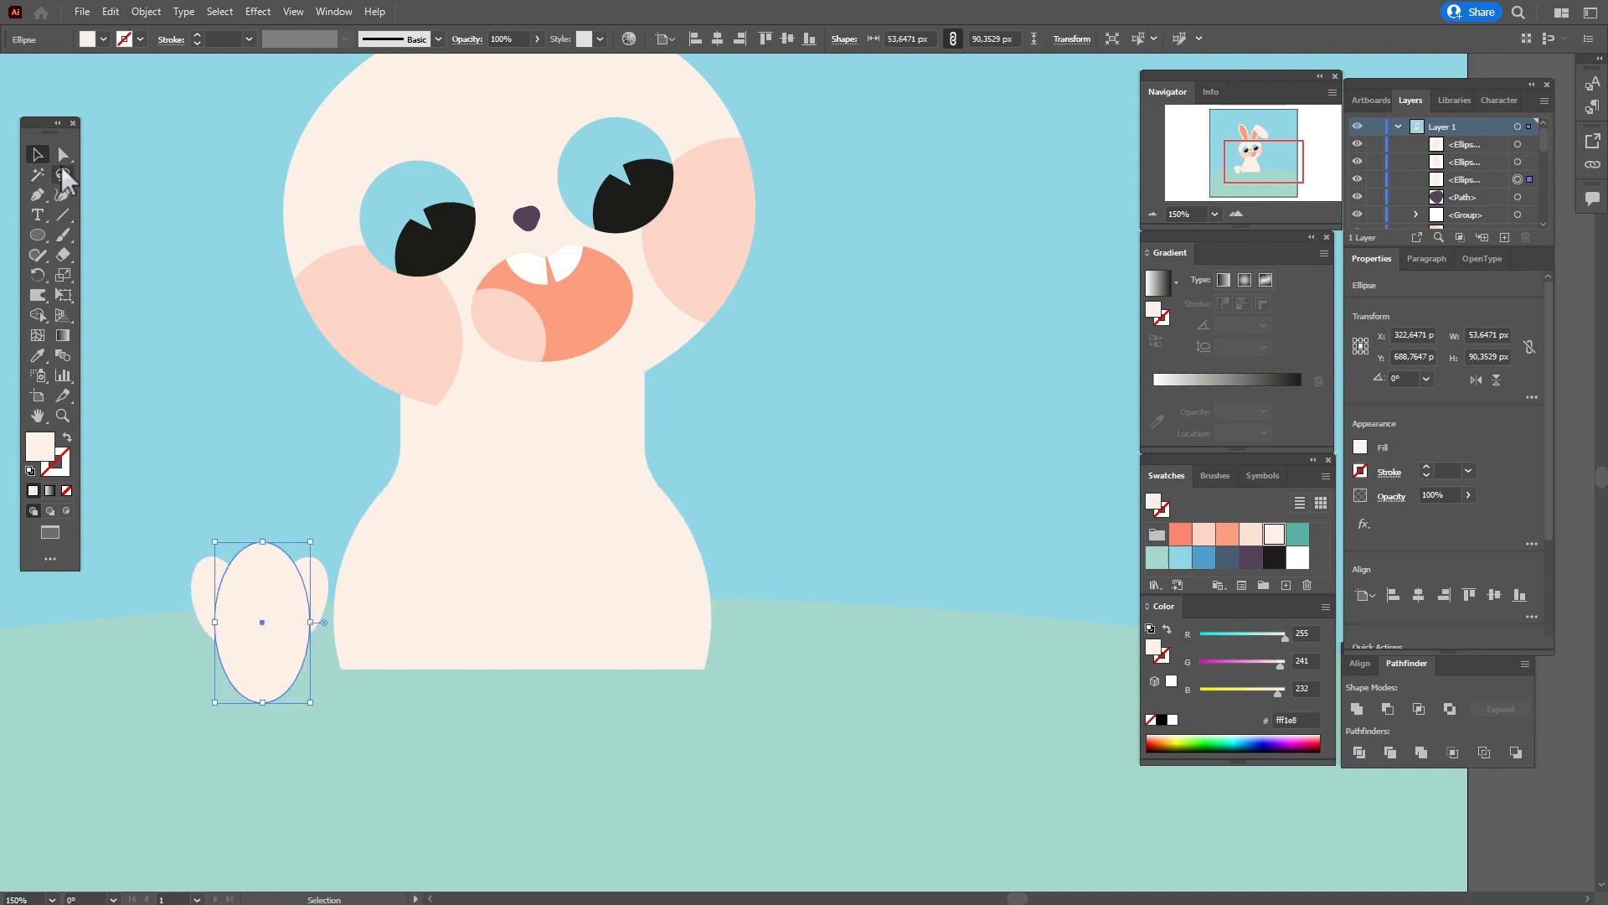
pyautogui.click(63, 154)
pyautogui.moveTo(262, 702); pyautogui.dragTo(260, 687)
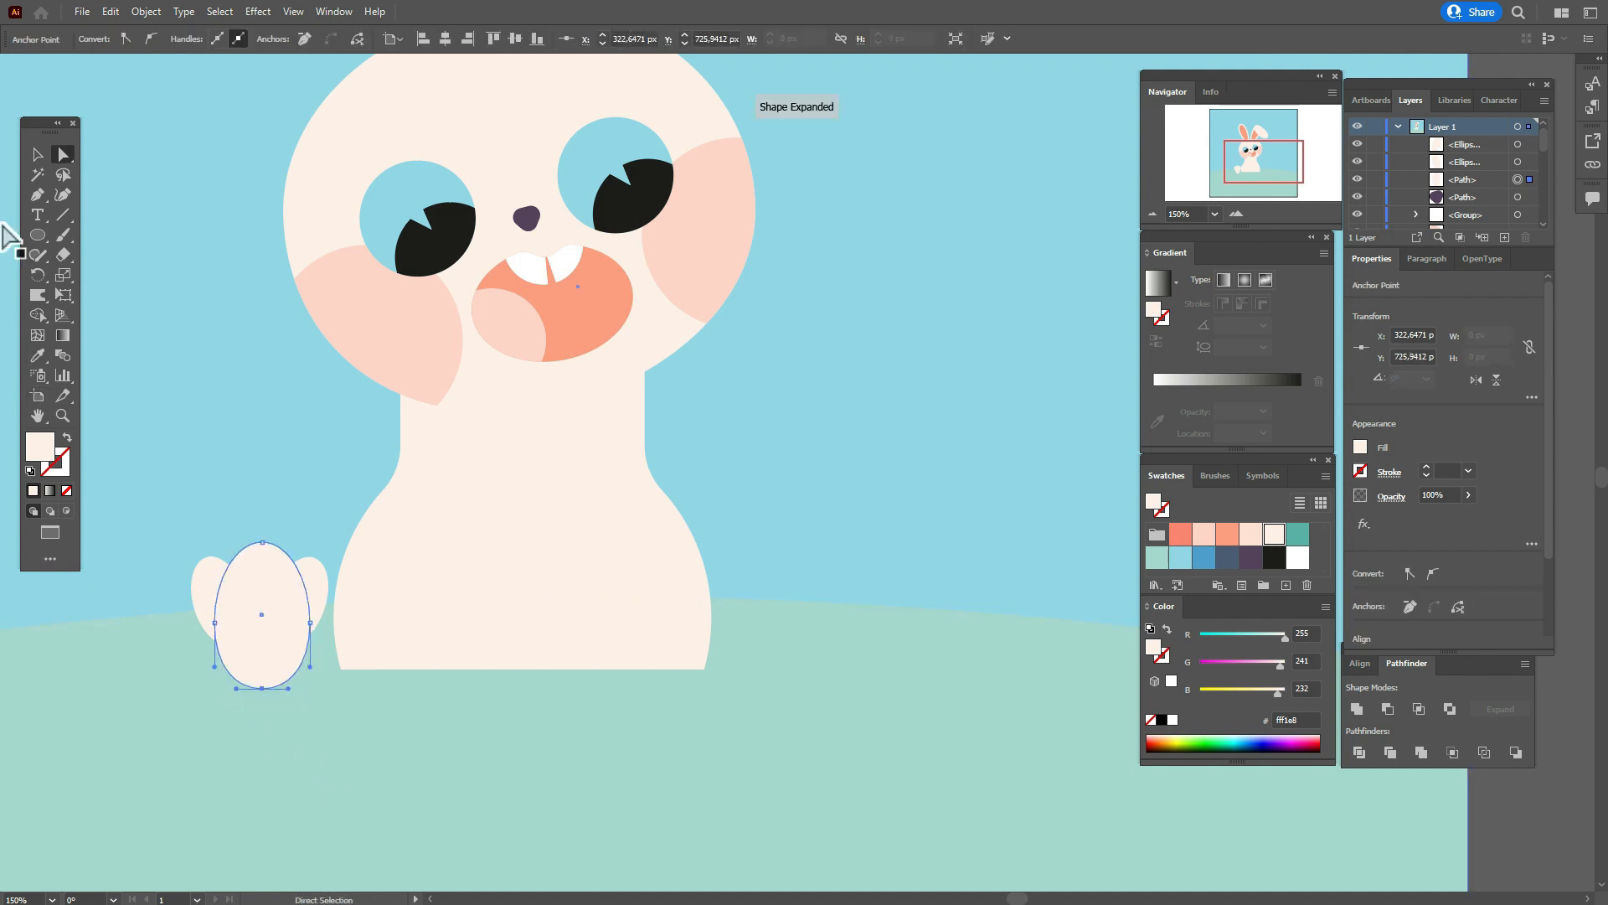
pyautogui.click(37, 155)
pyautogui.click(208, 290)
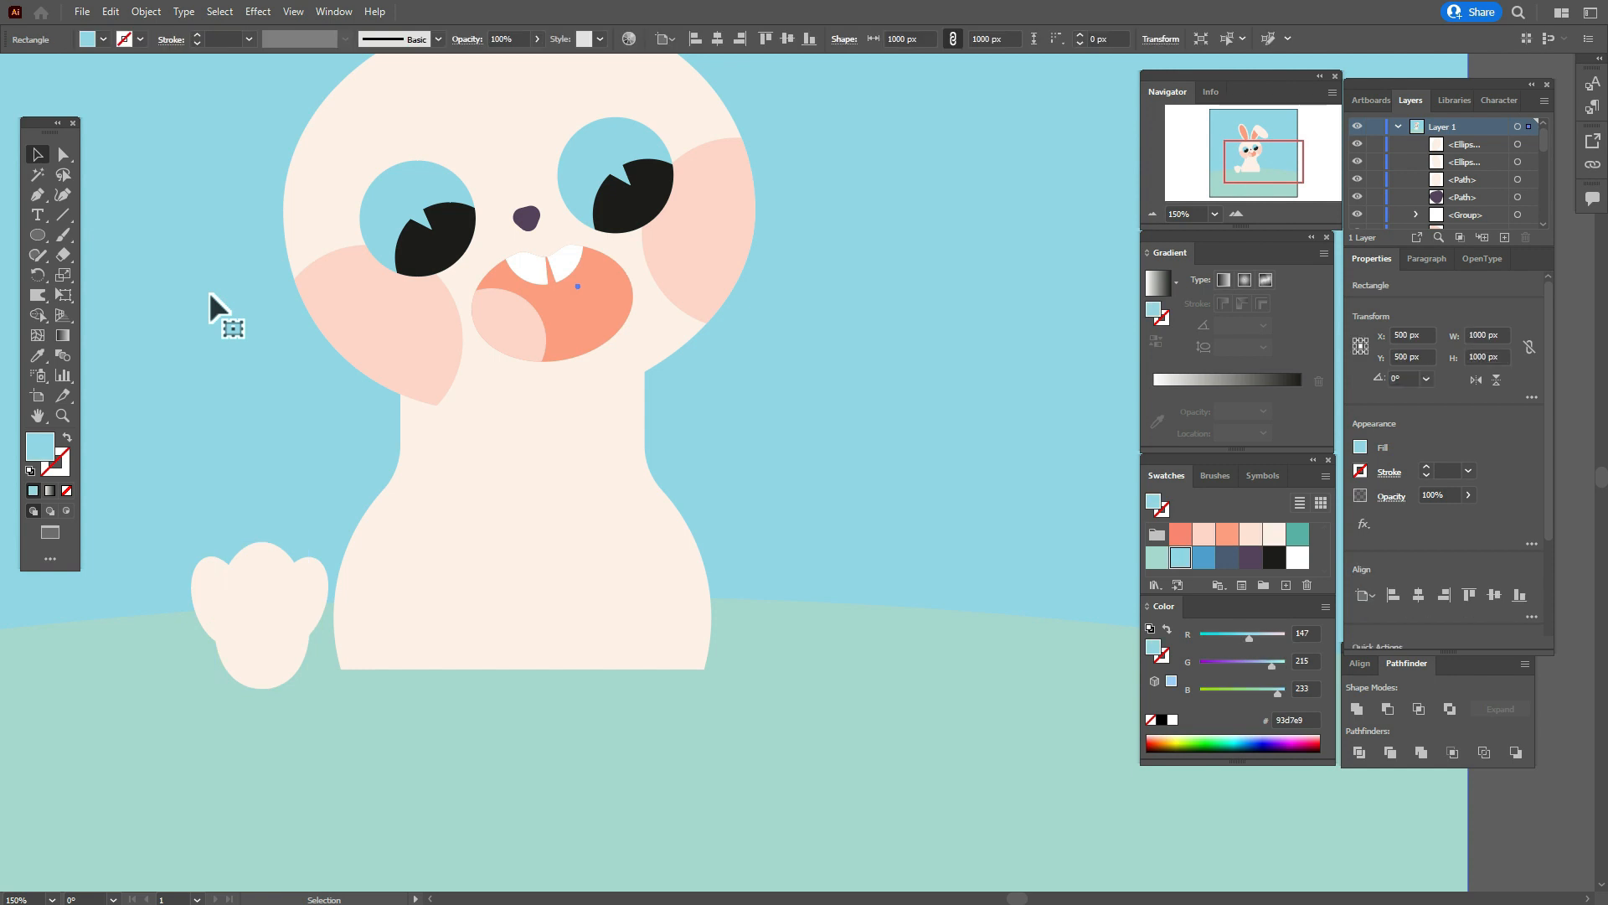
# Select the paw's three shapes and distribute them evenly by their horizontal centres.
pyautogui.click(204, 579)
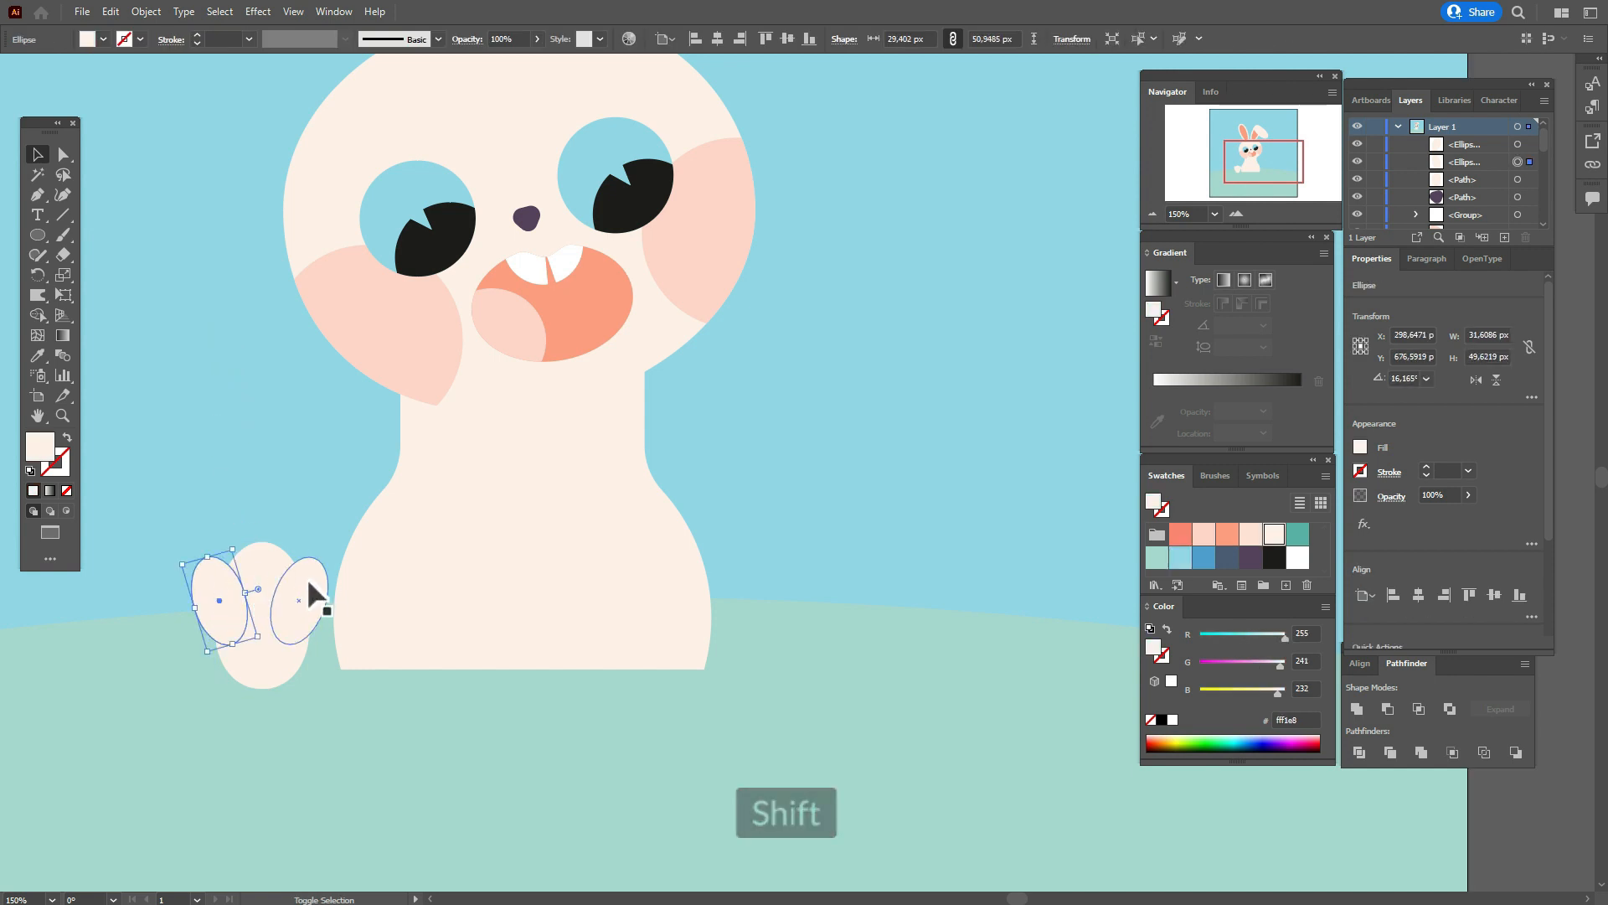
pyautogui.keyDown('shift'); pyautogui.click(307, 577); pyautogui.keyUp('shift')
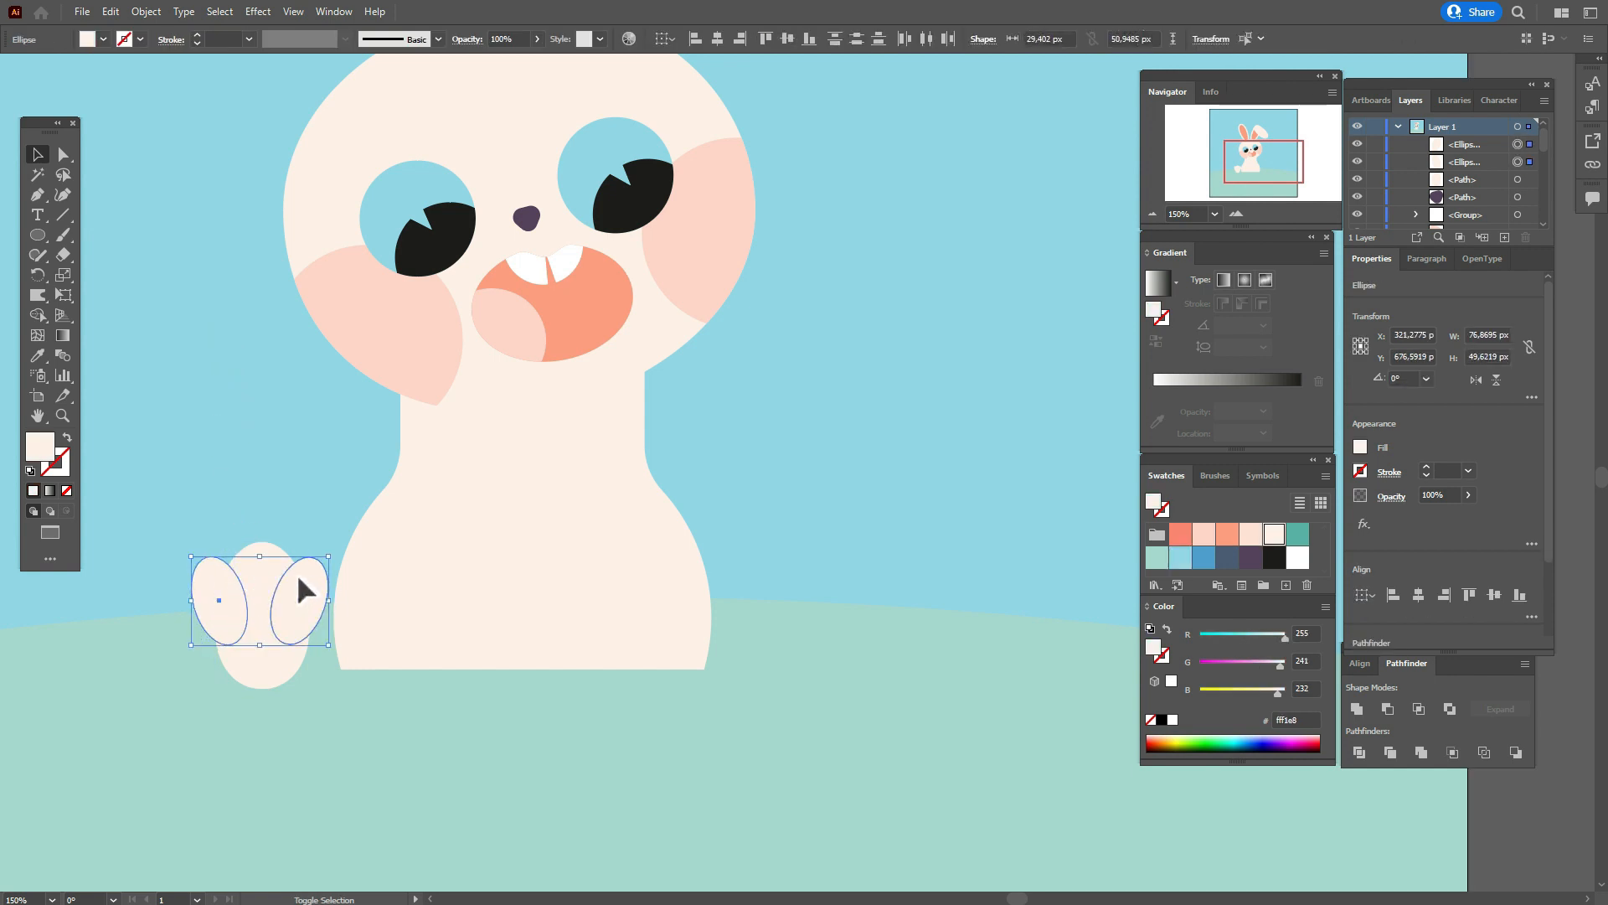
pyautogui.keyDown('shift'); pyautogui.click(268, 538); pyautogui.keyUp('shift')
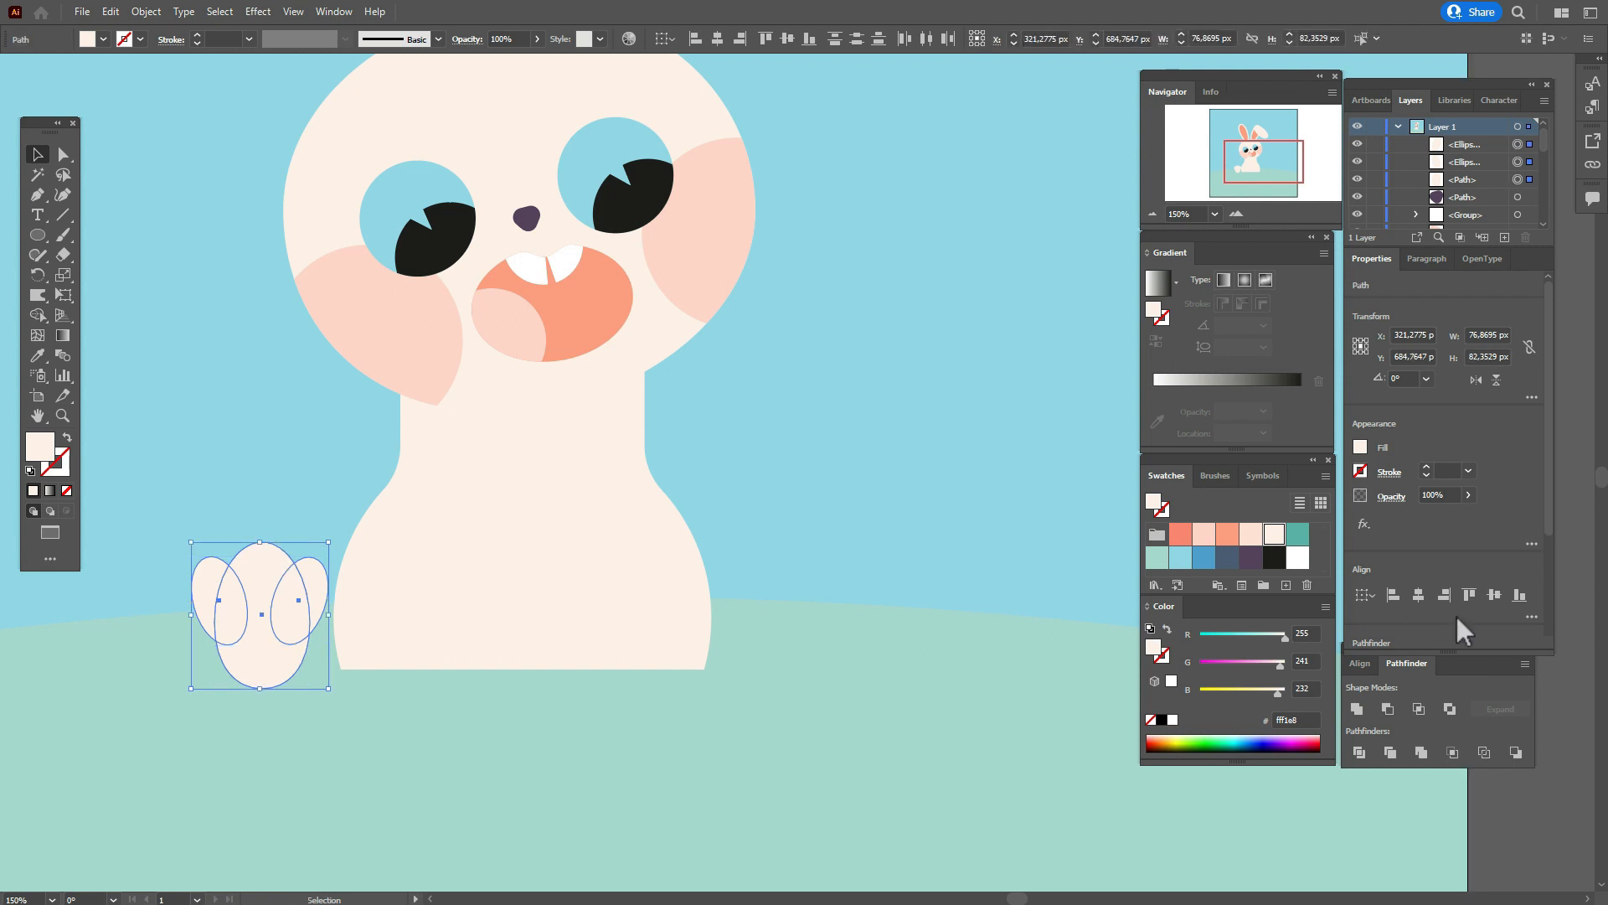
pyautogui.click(1532, 617)
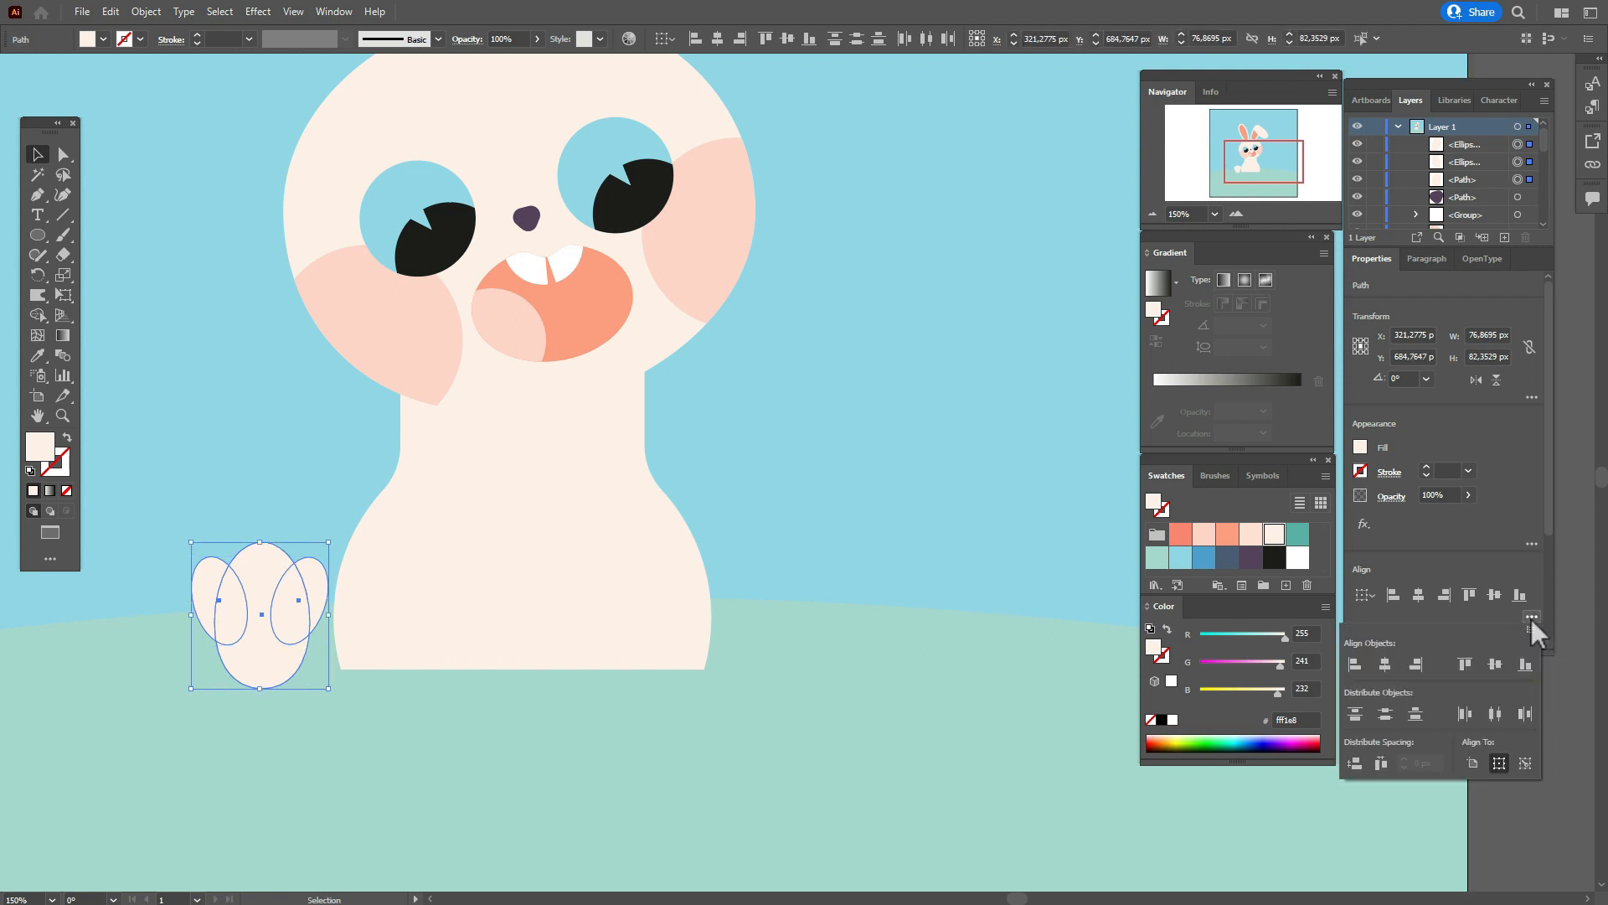
pyautogui.click(1495, 711)
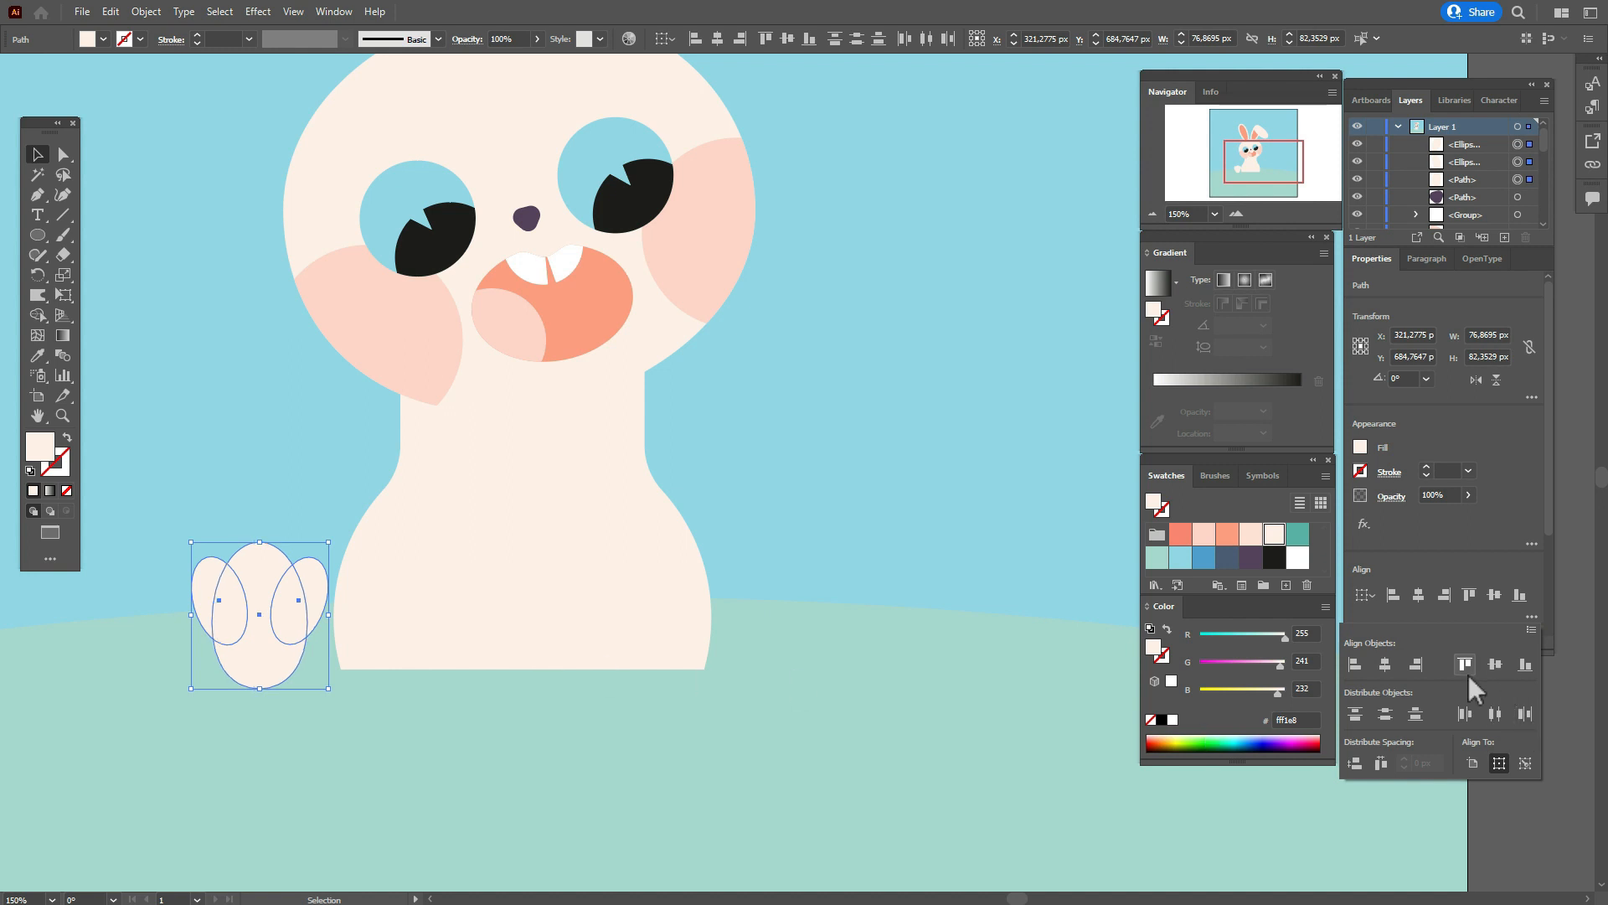
pyautogui.hotkey('ctrl', 'shift', 'F9')
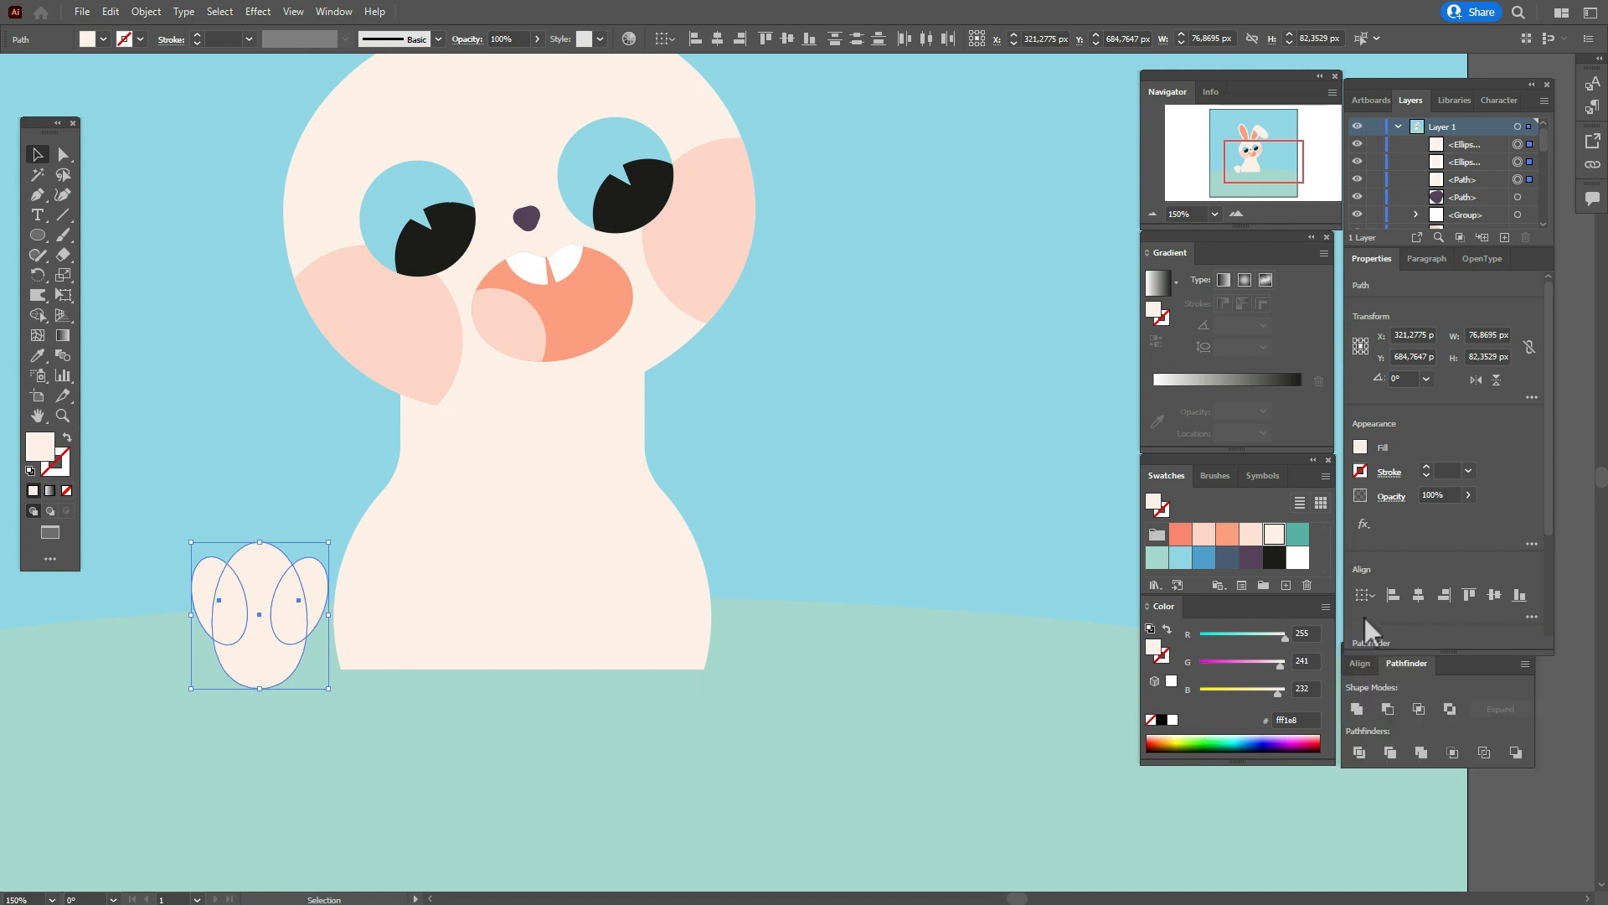
# Unite the paw's three ellipses into one shape and round the concave corners on its lower left and right sides.
pyautogui.click(1358, 709)
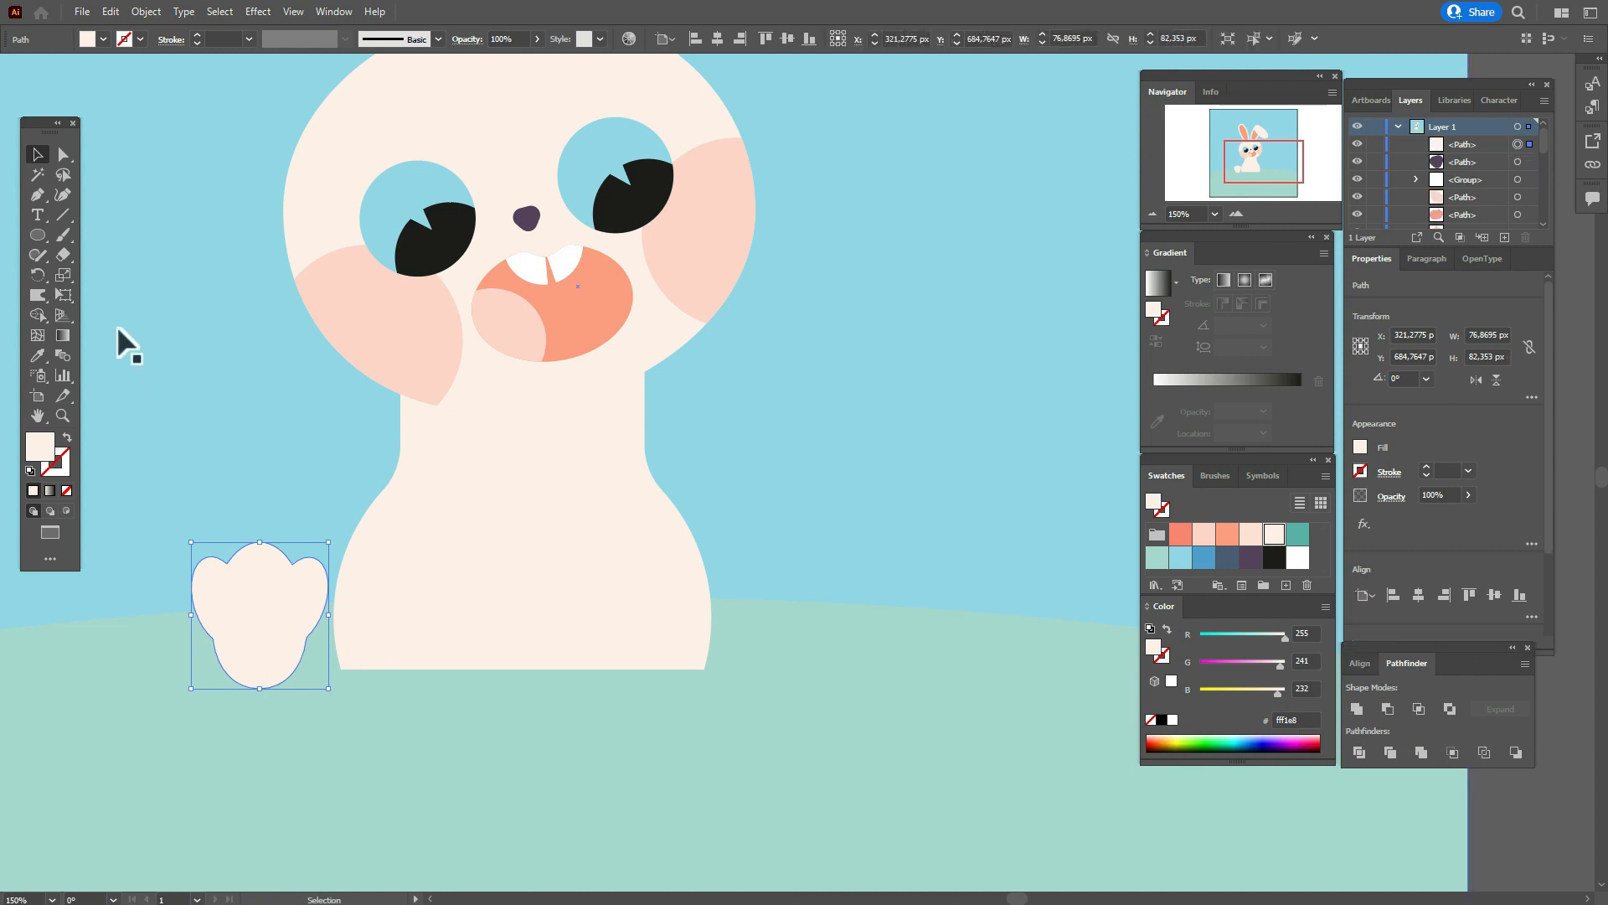
pyautogui.click(63, 155)
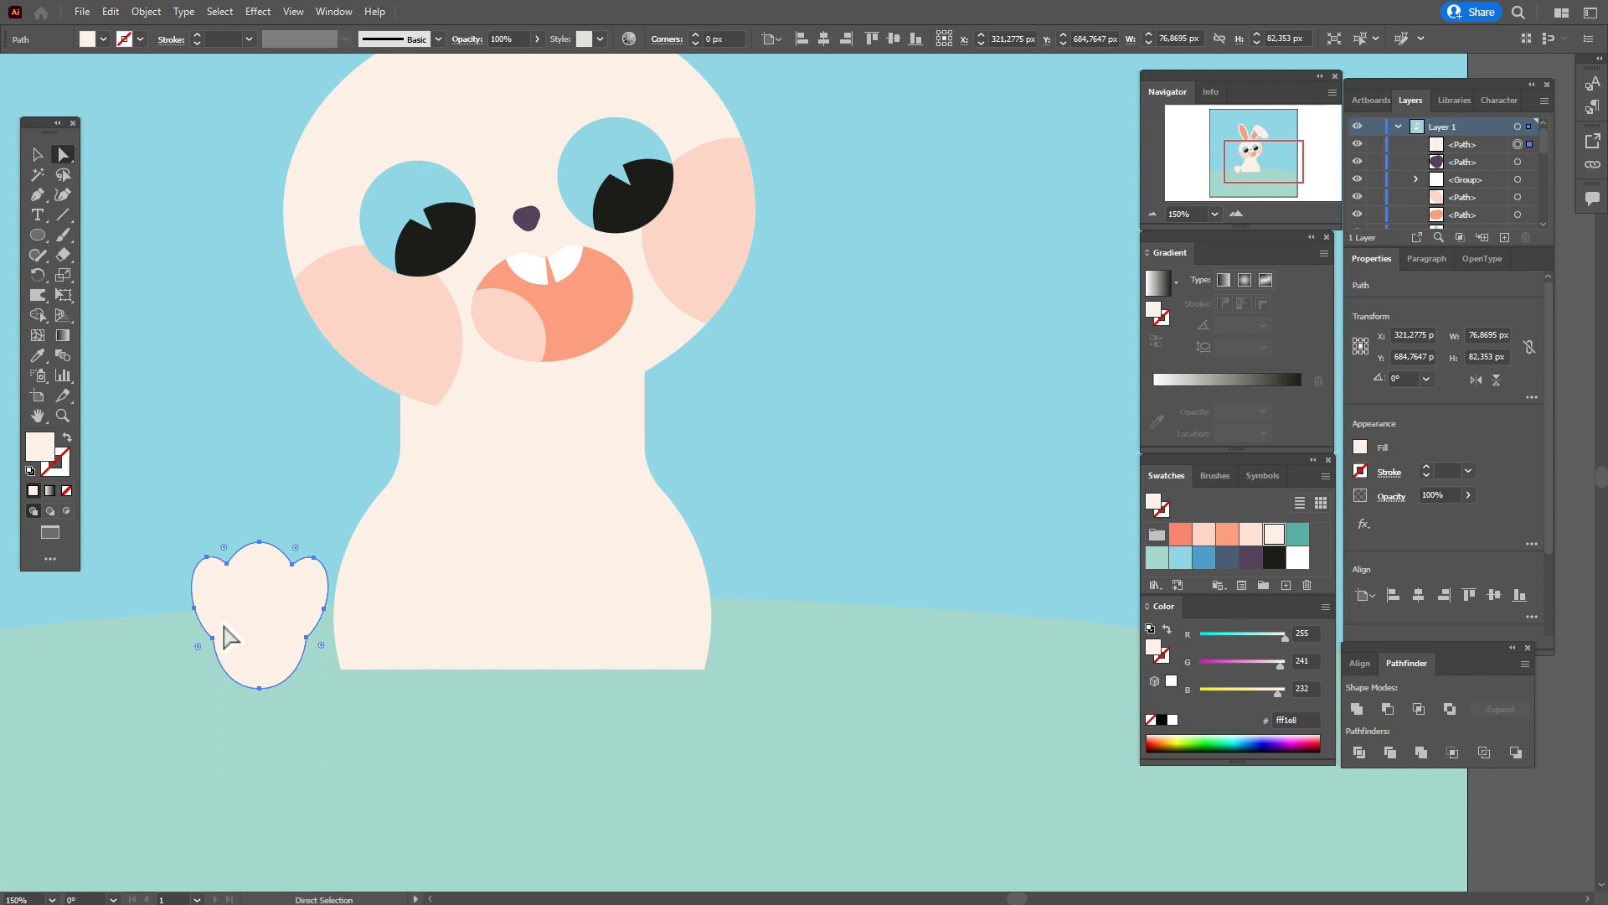
pyautogui.click(173, 522)
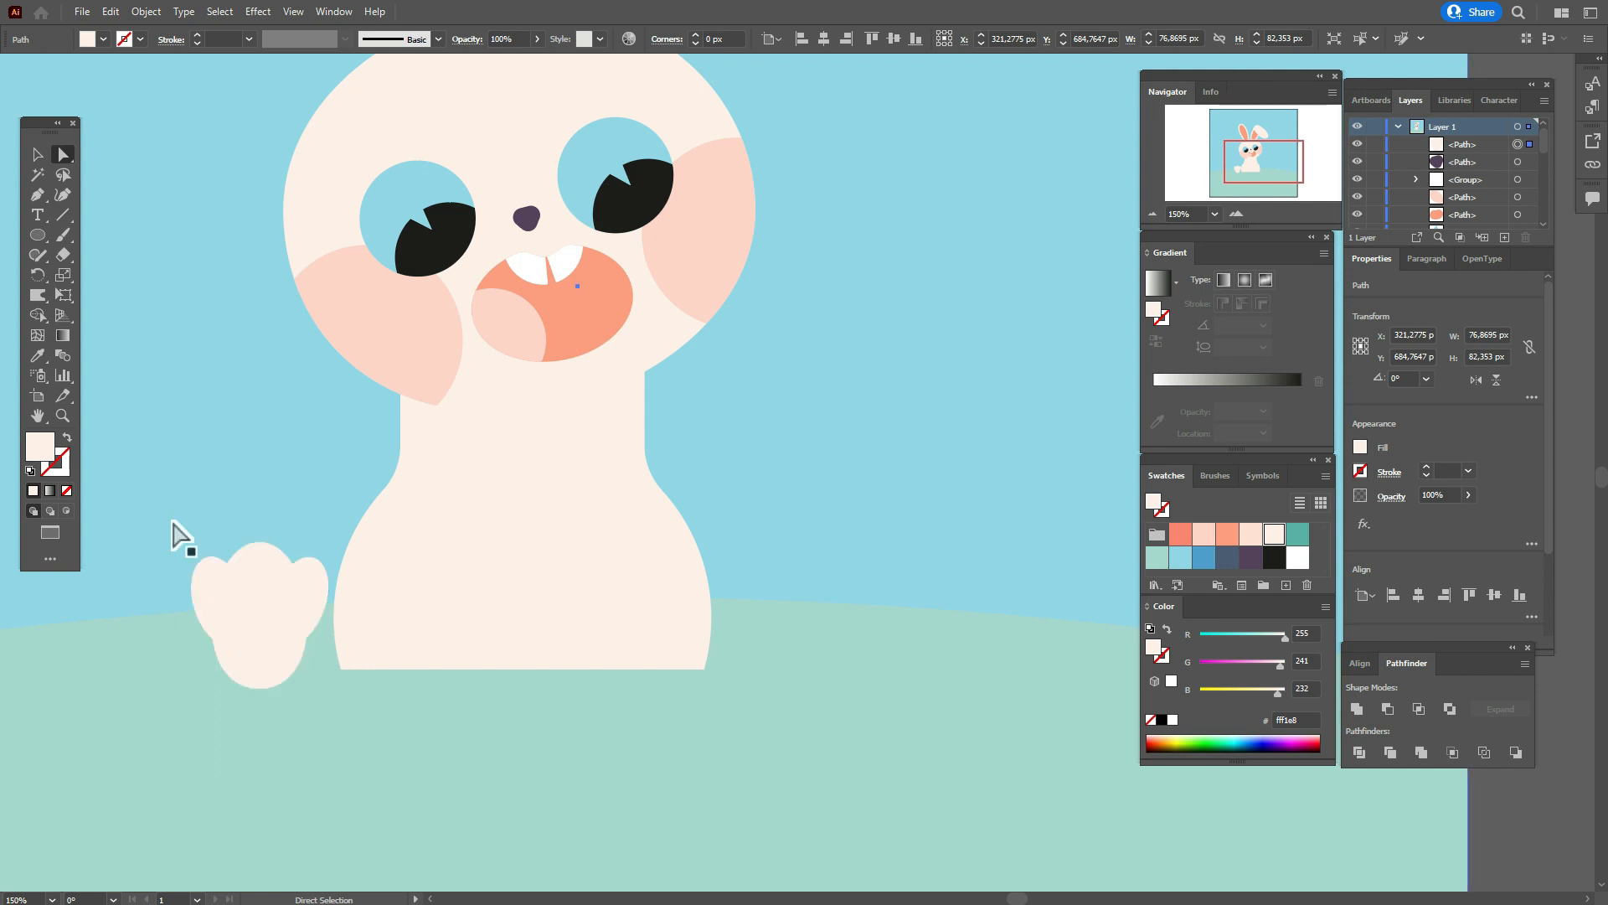
pyautogui.click(213, 639)
pyautogui.moveTo(199, 647); pyautogui.dragTo(187, 666)
pyautogui.click(305, 637)
pyautogui.click(305, 637)
pyautogui.moveTo(317, 648); pyautogui.dragTo(340, 659)
pyautogui.click(260, 500)
pyautogui.click(259, 500)
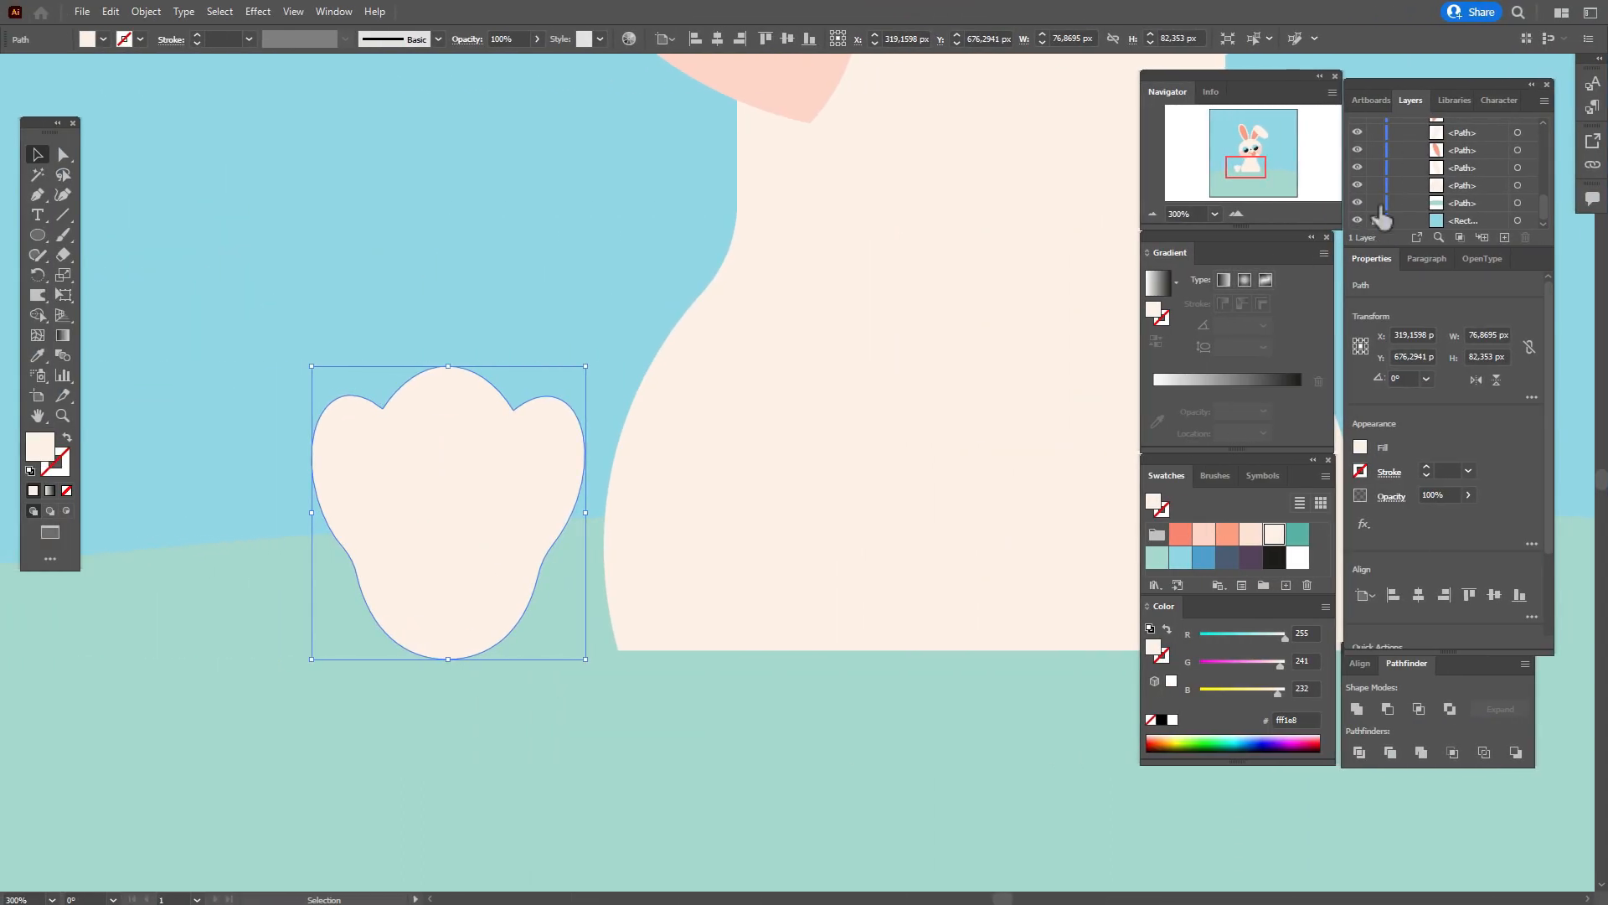
# Move the paw up beside the body and add an orange (#fe9d7f) ellipse about 14 × 24 px to its left.
pyautogui.moveTo(491, 503); pyautogui.dragTo(432, 356)
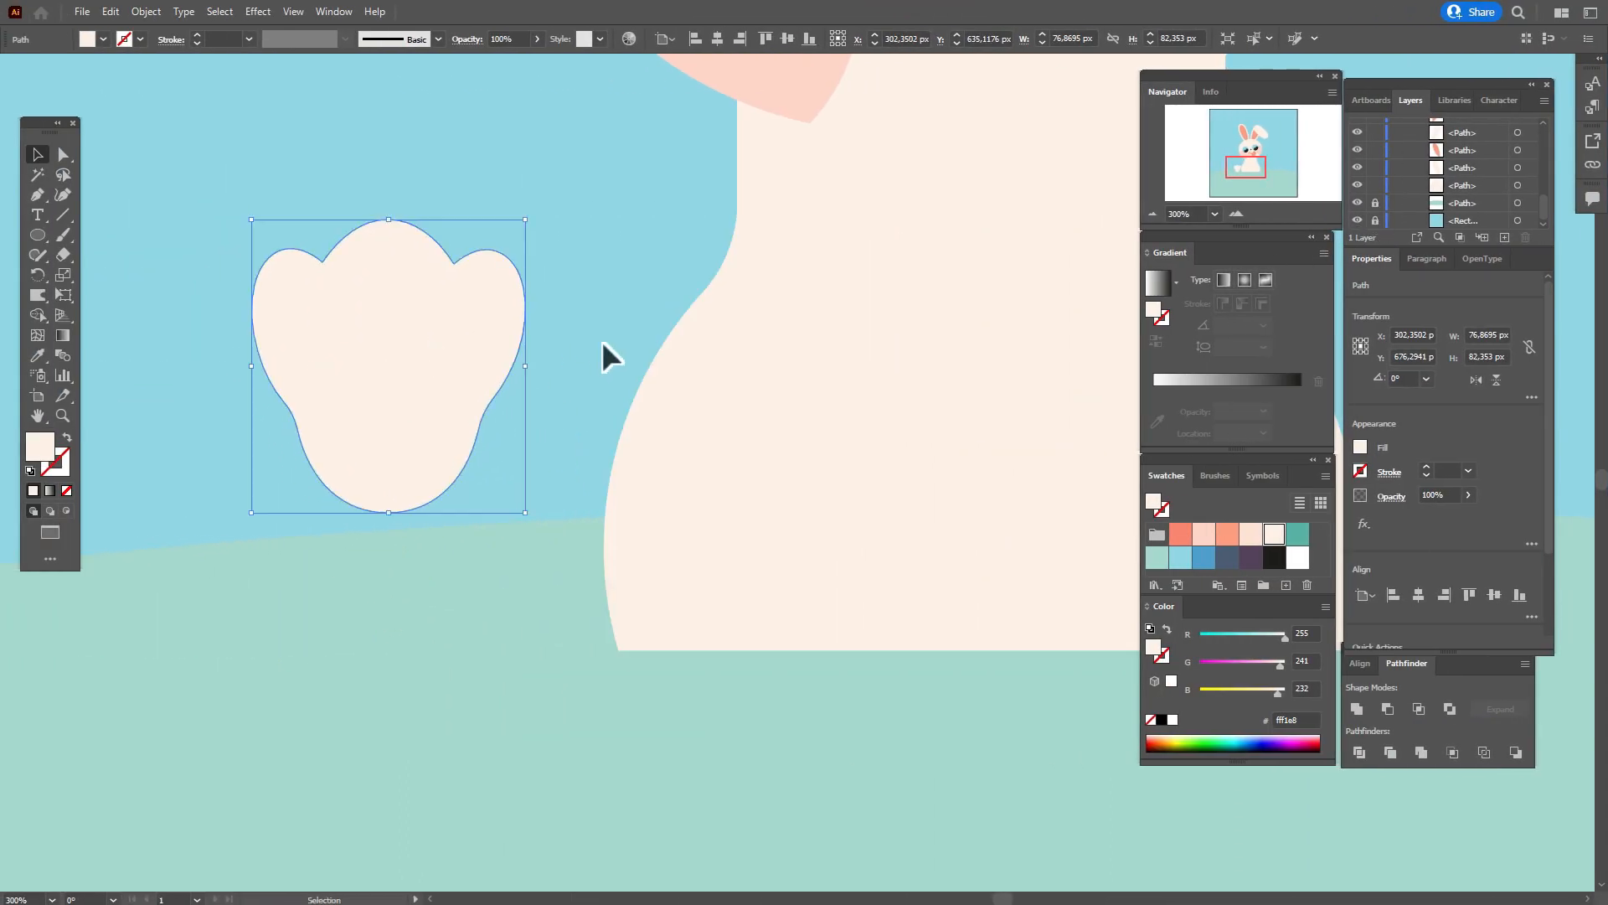
pyautogui.click(601, 340)
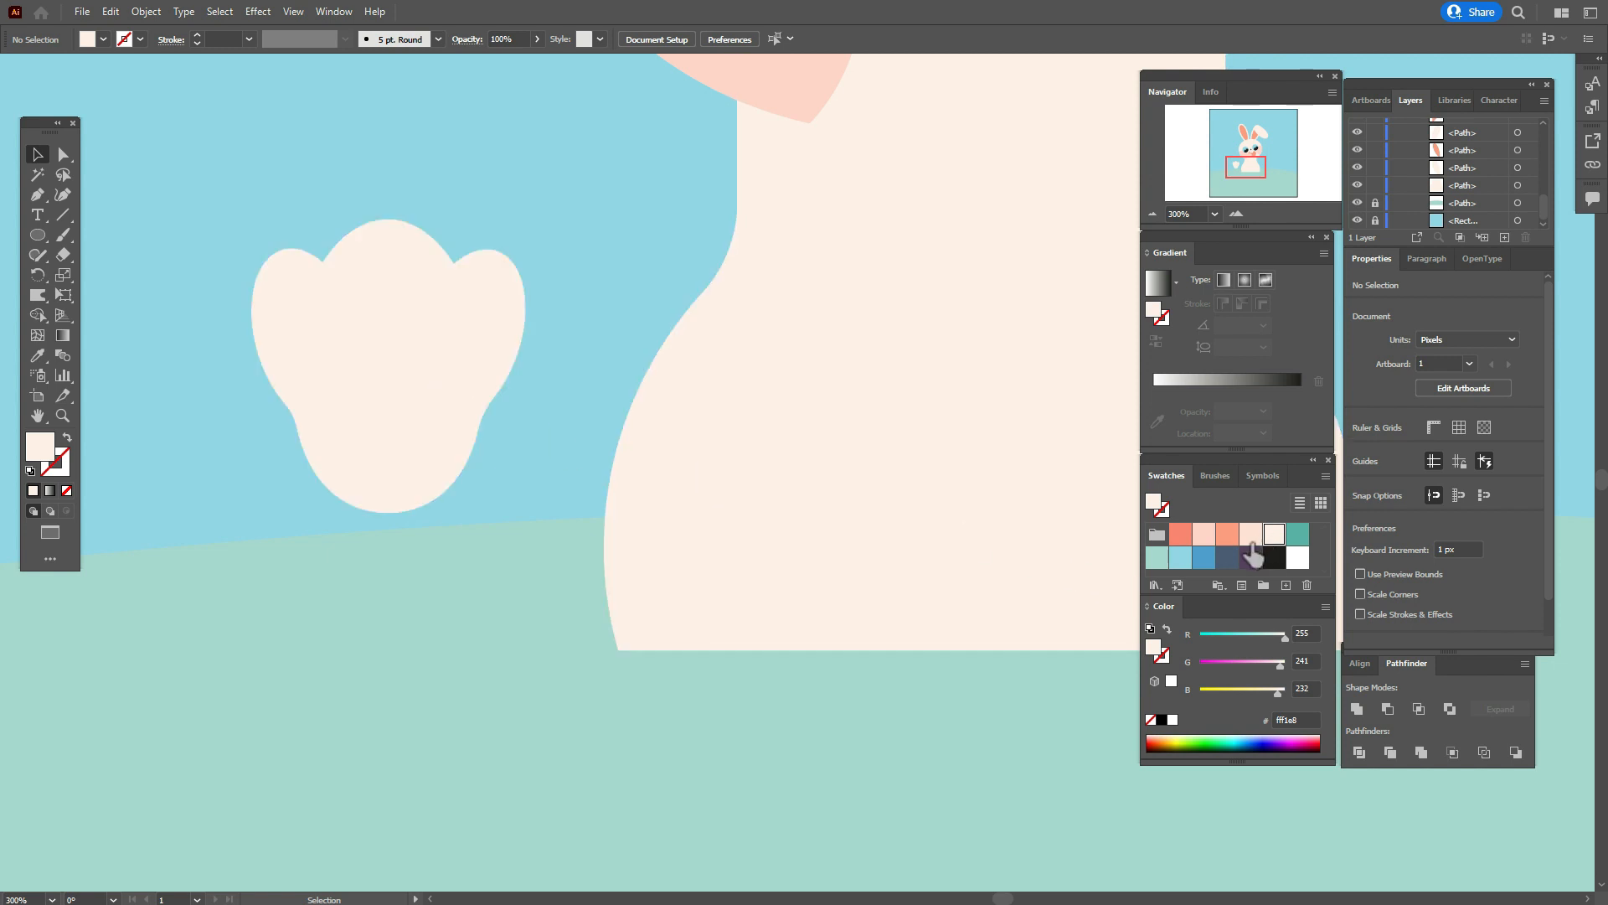
pyautogui.click(1228, 539)
pyautogui.click(38, 235)
pyautogui.moveTo(164, 337); pyautogui.dragTo(216, 422)
pyautogui.press('v')
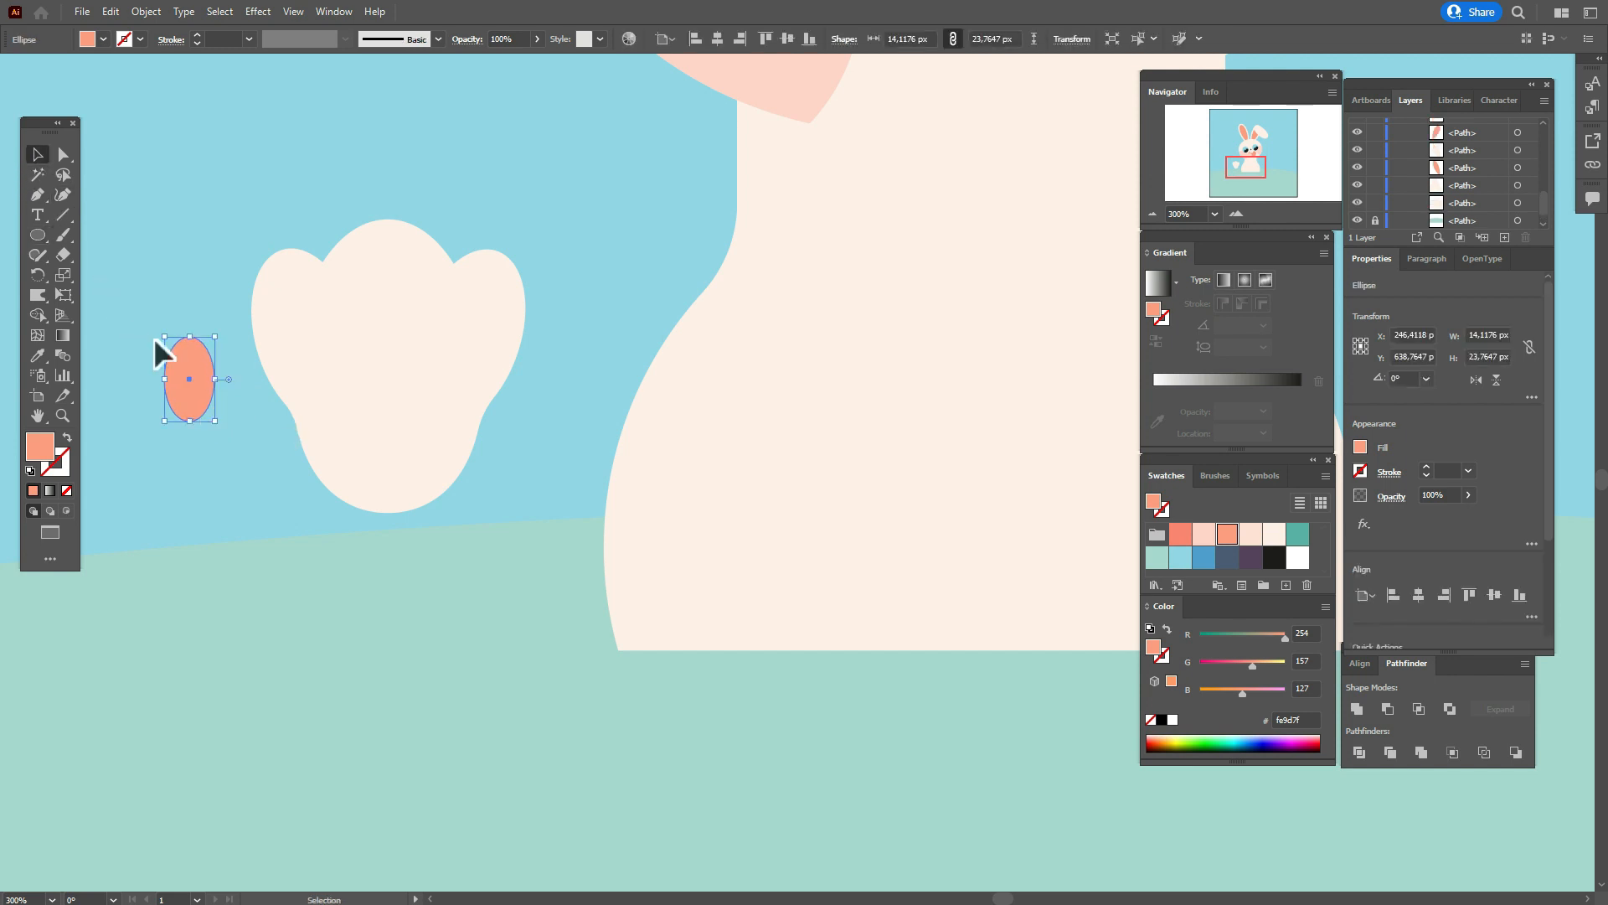
# Place orange pads on the three toes, tilting the outer ones outward, and shrink each to about 15 × 21 px.
pyautogui.moveTo(194, 372); pyautogui.dragTo(469, 310)
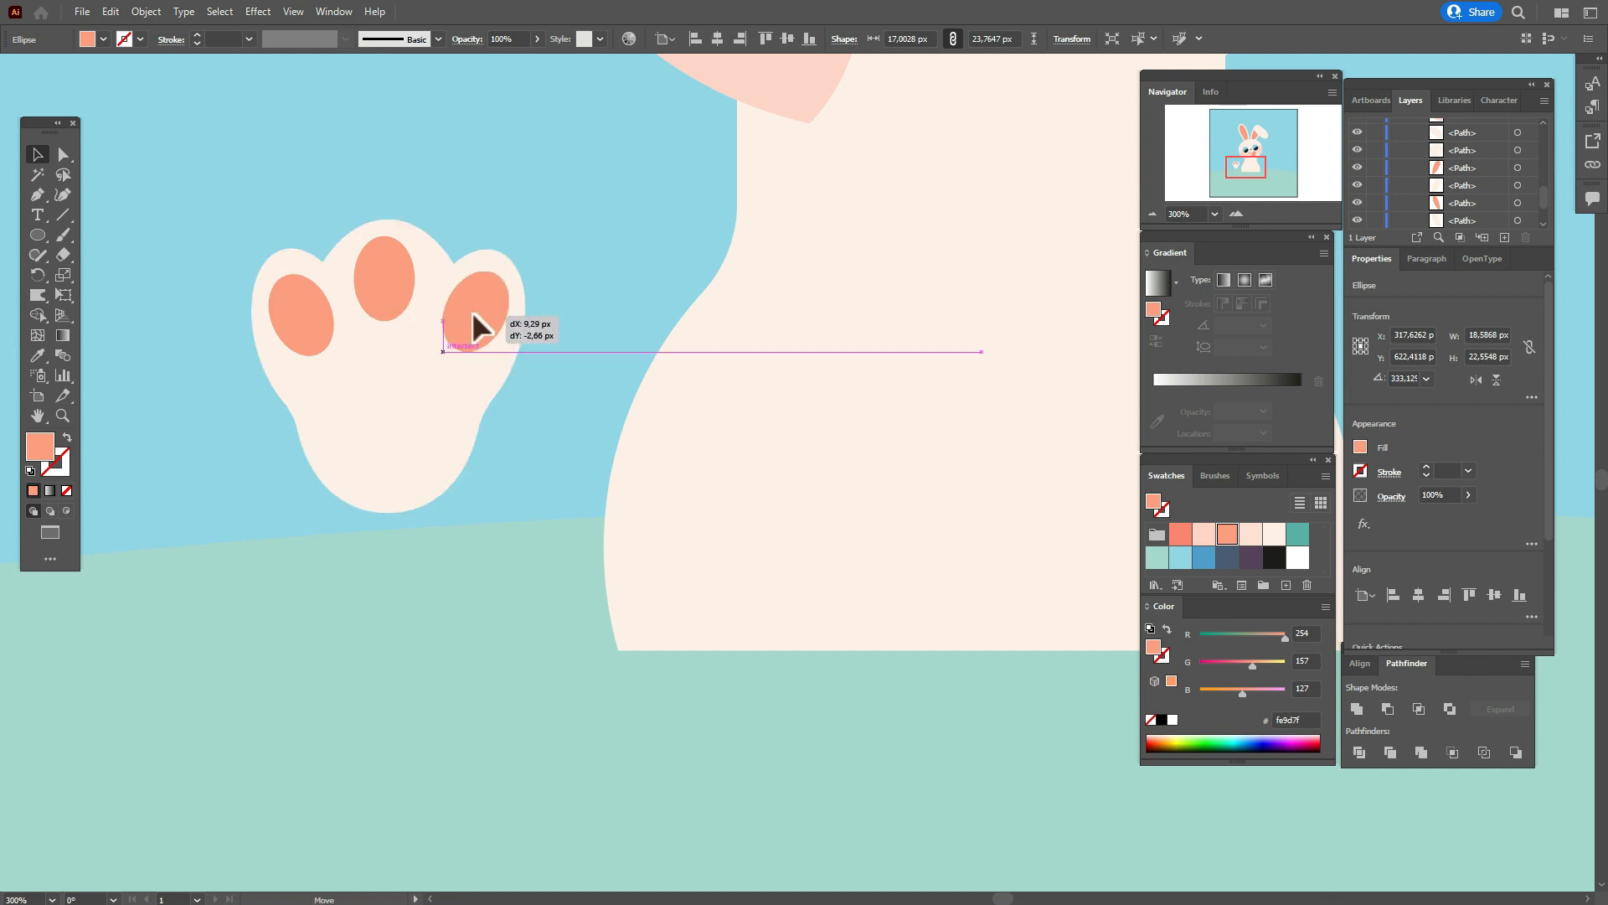
pyautogui.moveTo(473, 313); pyautogui.dragTo(474, 314)
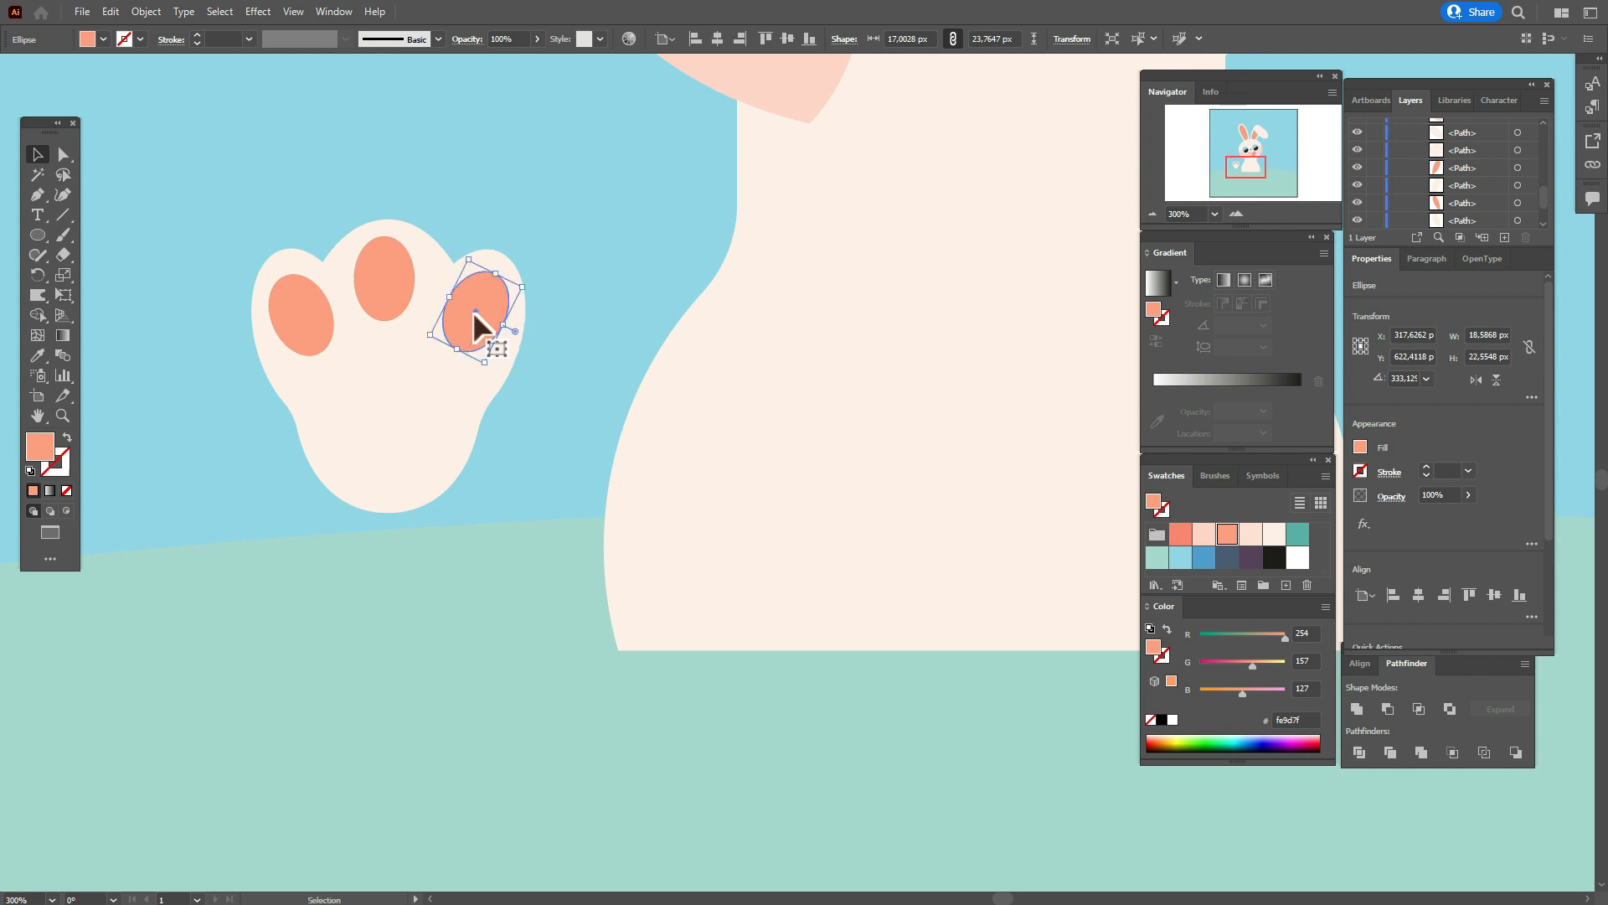
pyautogui.press('shift')
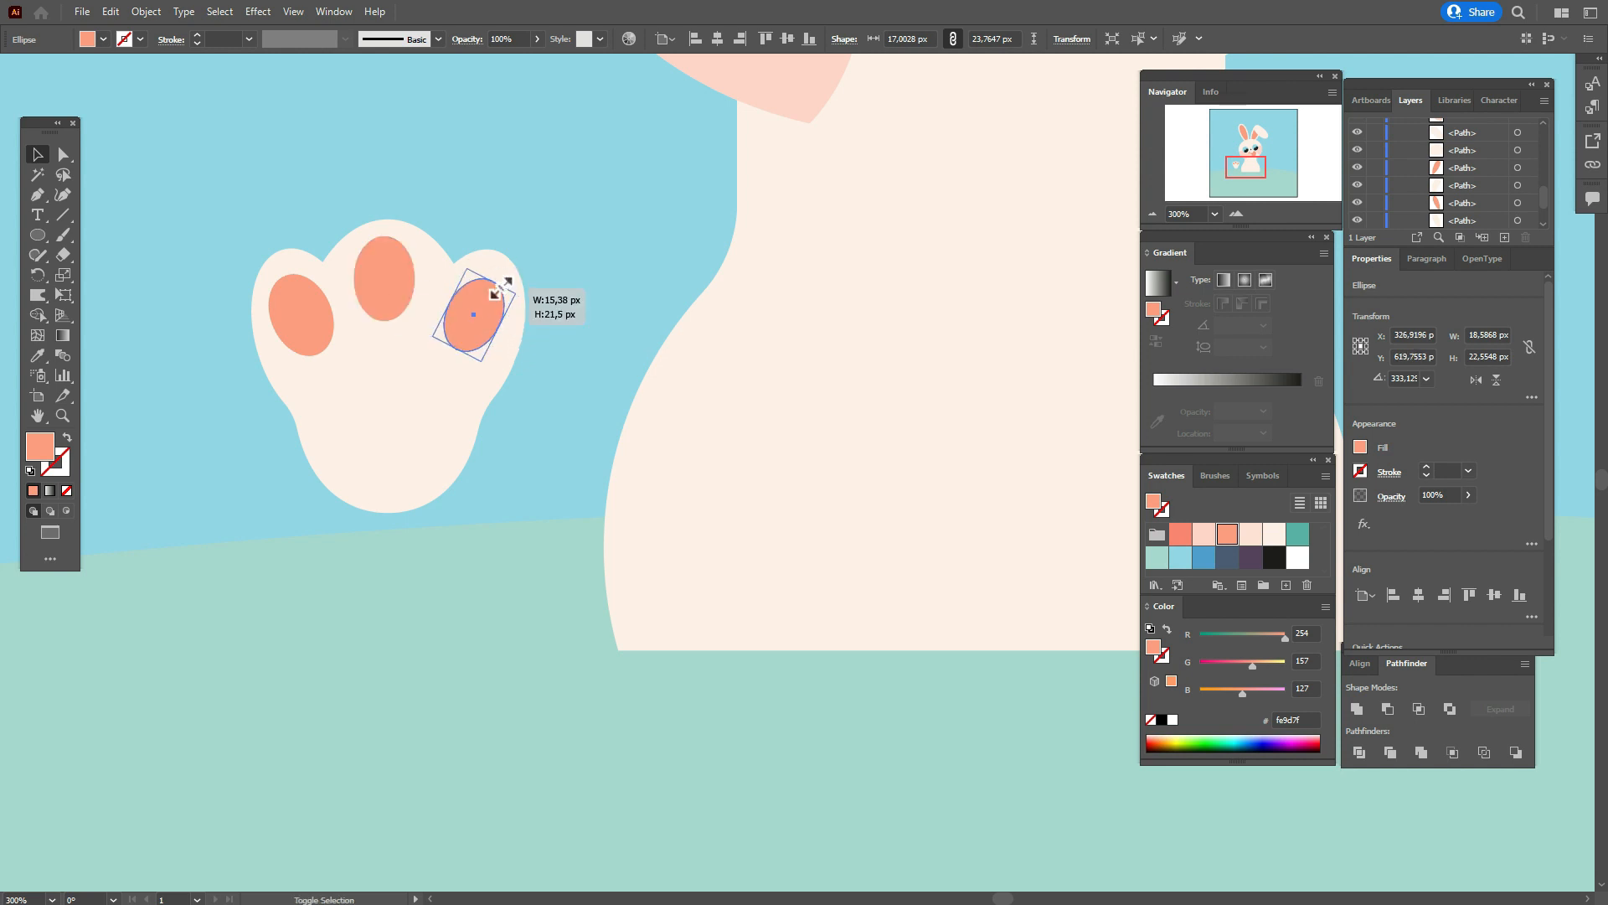
pyautogui.click(395, 280)
pyautogui.press('shift')
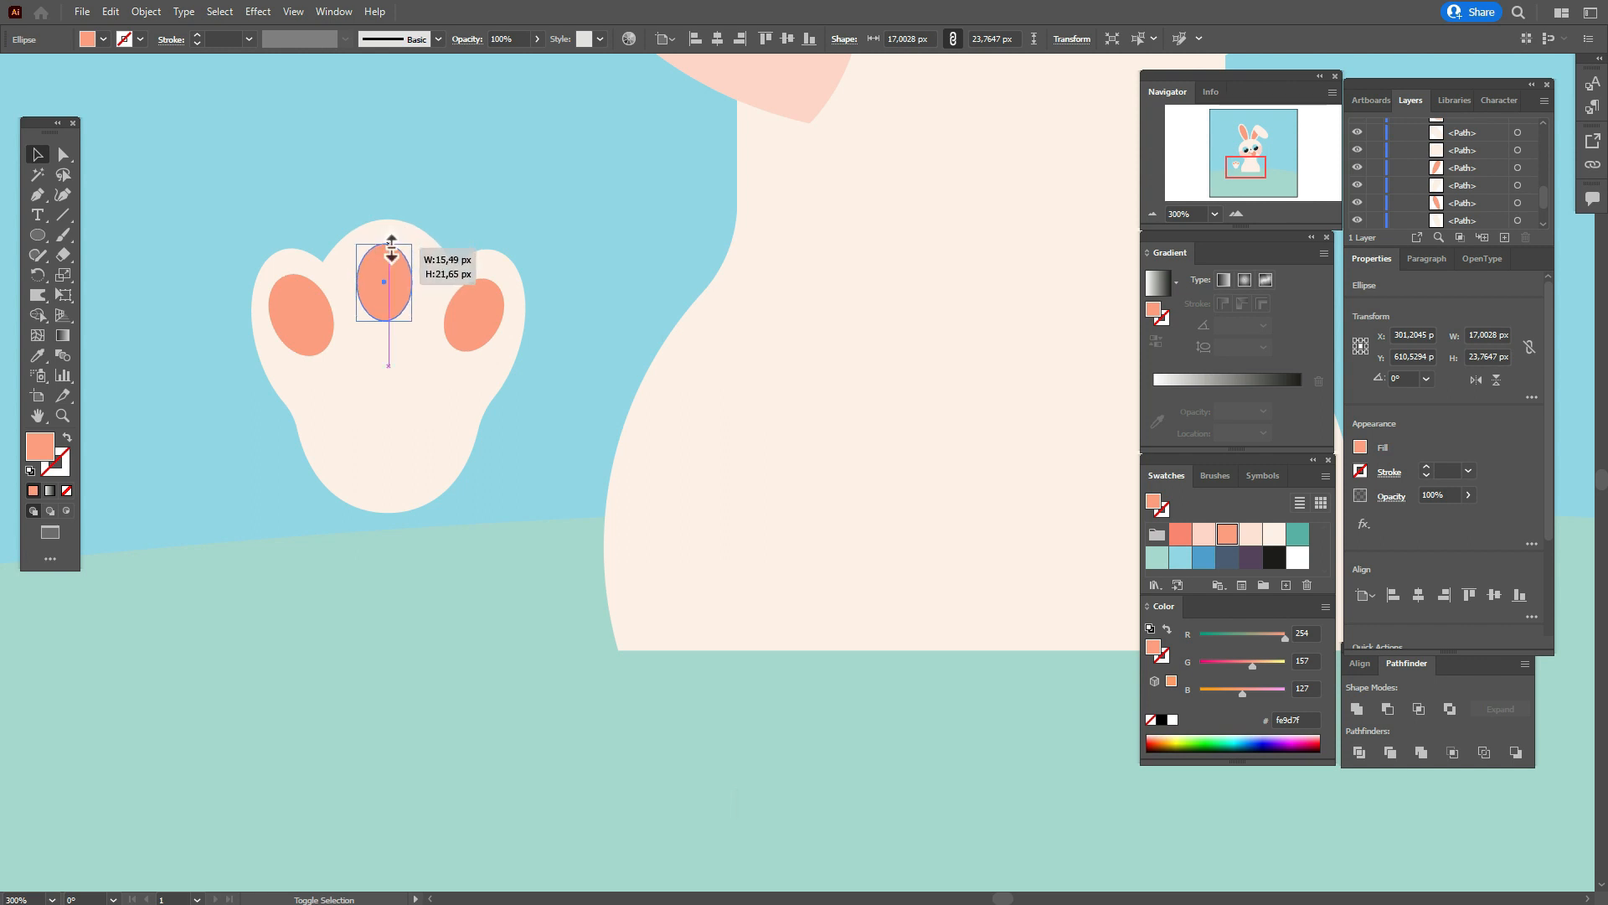
pyautogui.click(315, 305)
pyautogui.press('shift')
pyautogui.moveTo(285, 279); pyautogui.dragTo(373, 294)
pyautogui.click(474, 320)
pyautogui.moveTo(474, 320); pyautogui.dragTo(476, 320)
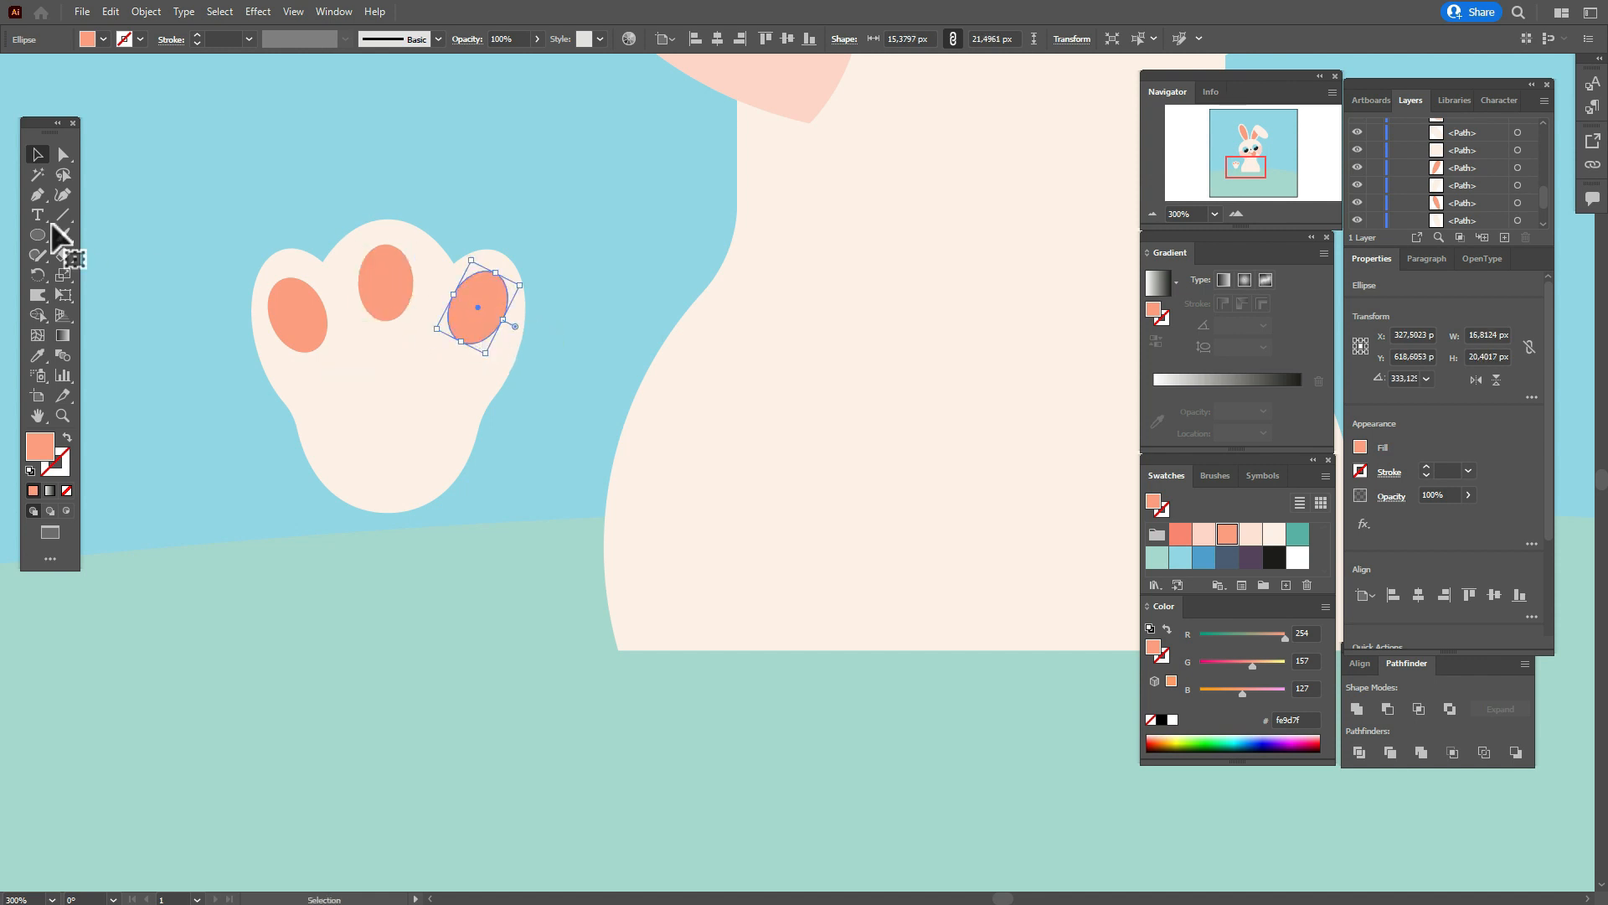
# Reshape the three toe pads slightly by shifting anchor points on their outlines.
pyautogui.click(63, 155)
pyautogui.click(201, 182)
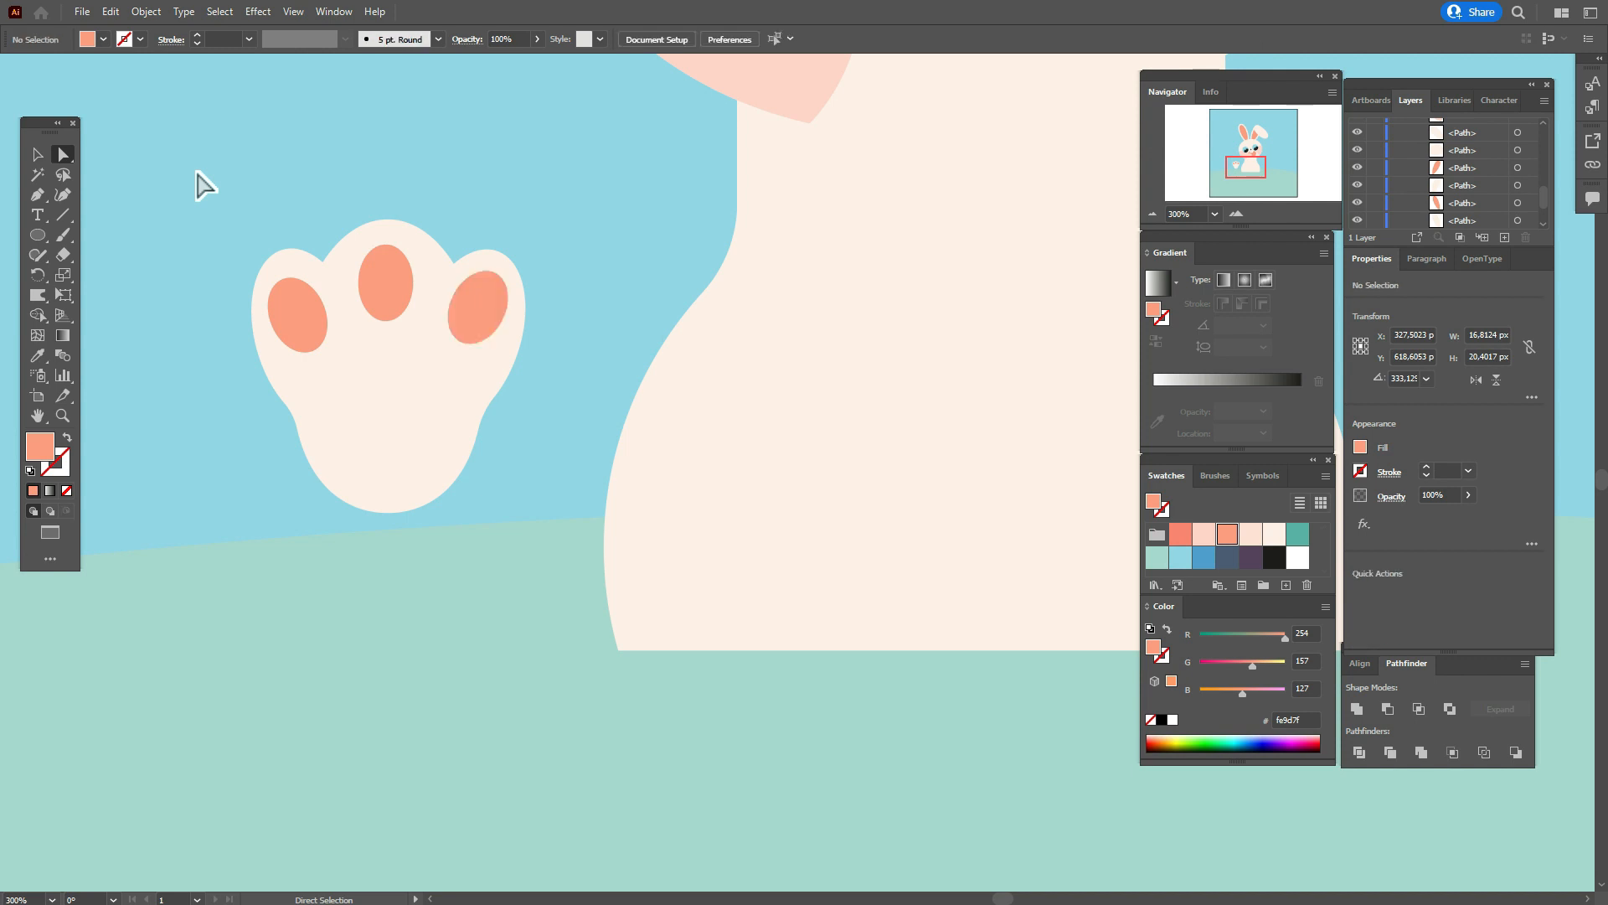
pyautogui.click(284, 282)
pyautogui.moveTo(284, 282); pyautogui.dragTo(289, 281)
pyautogui.moveTo(382, 319); pyautogui.dragTo(384, 325)
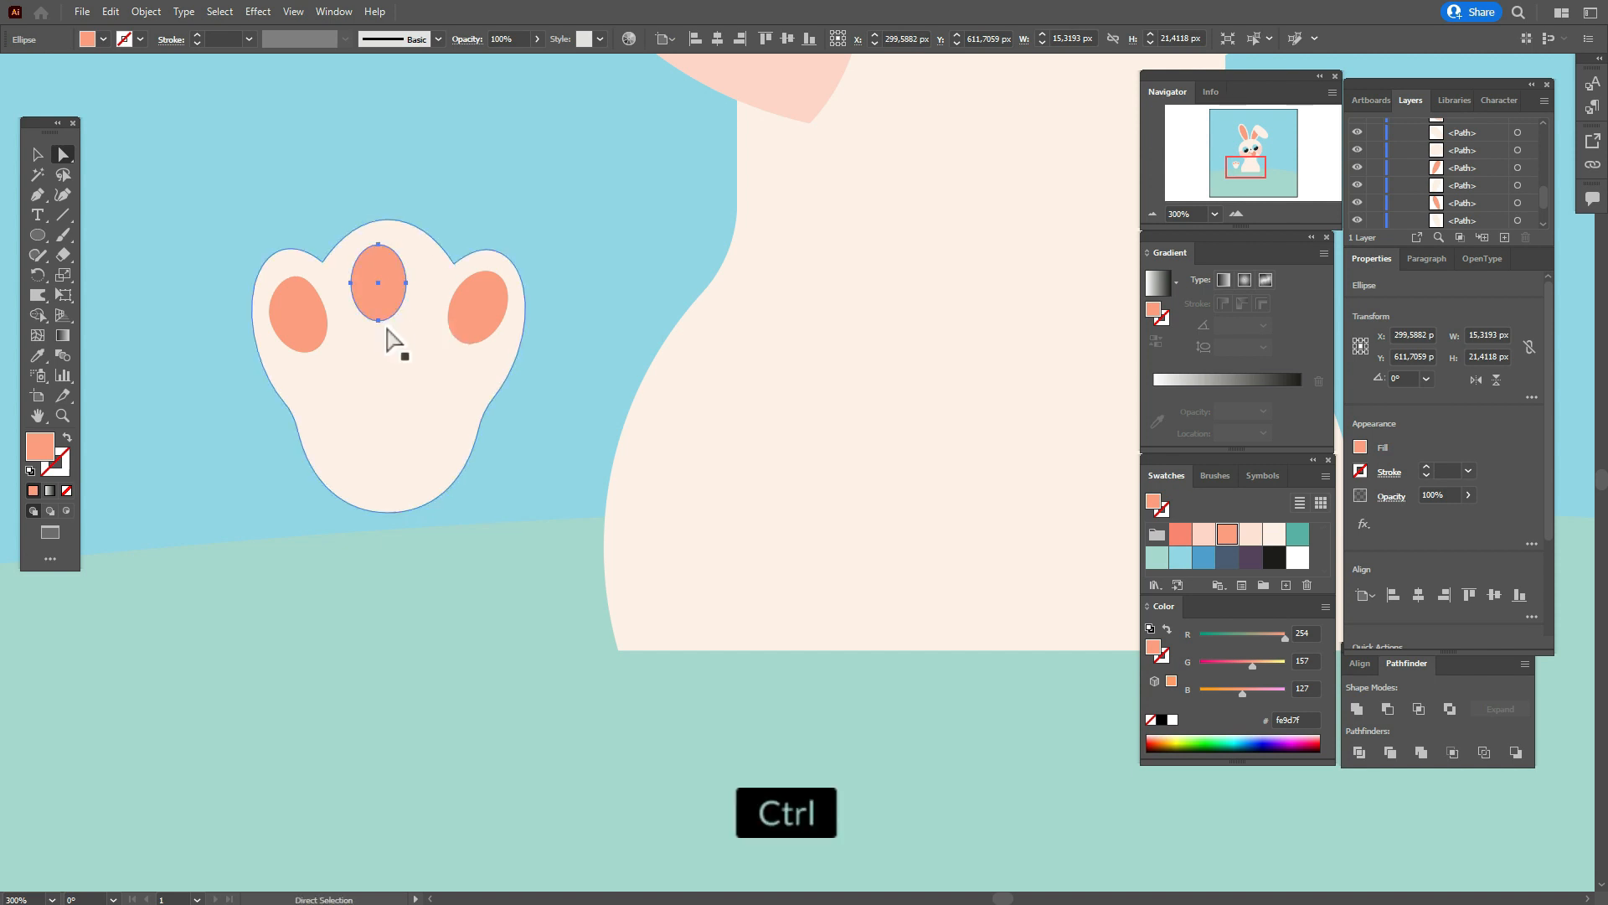
pyautogui.hotkey('ctrl', 'z')
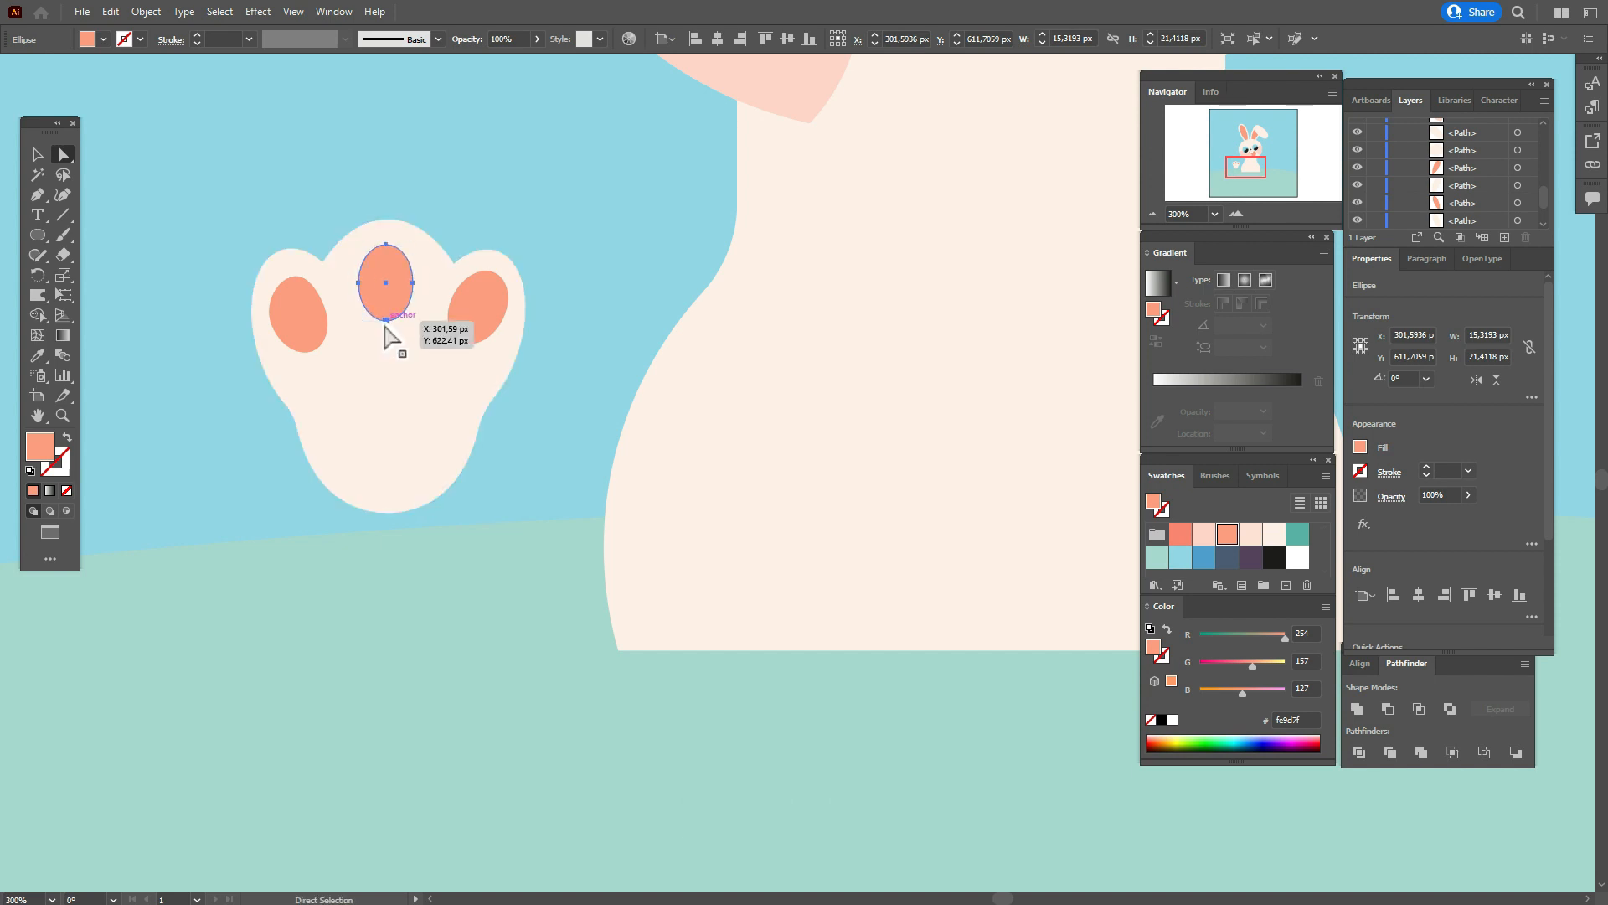
pyautogui.moveTo(384, 320); pyautogui.dragTo(378, 320)
pyautogui.hotkey('ctrl', 'z')
pyautogui.click(478, 320)
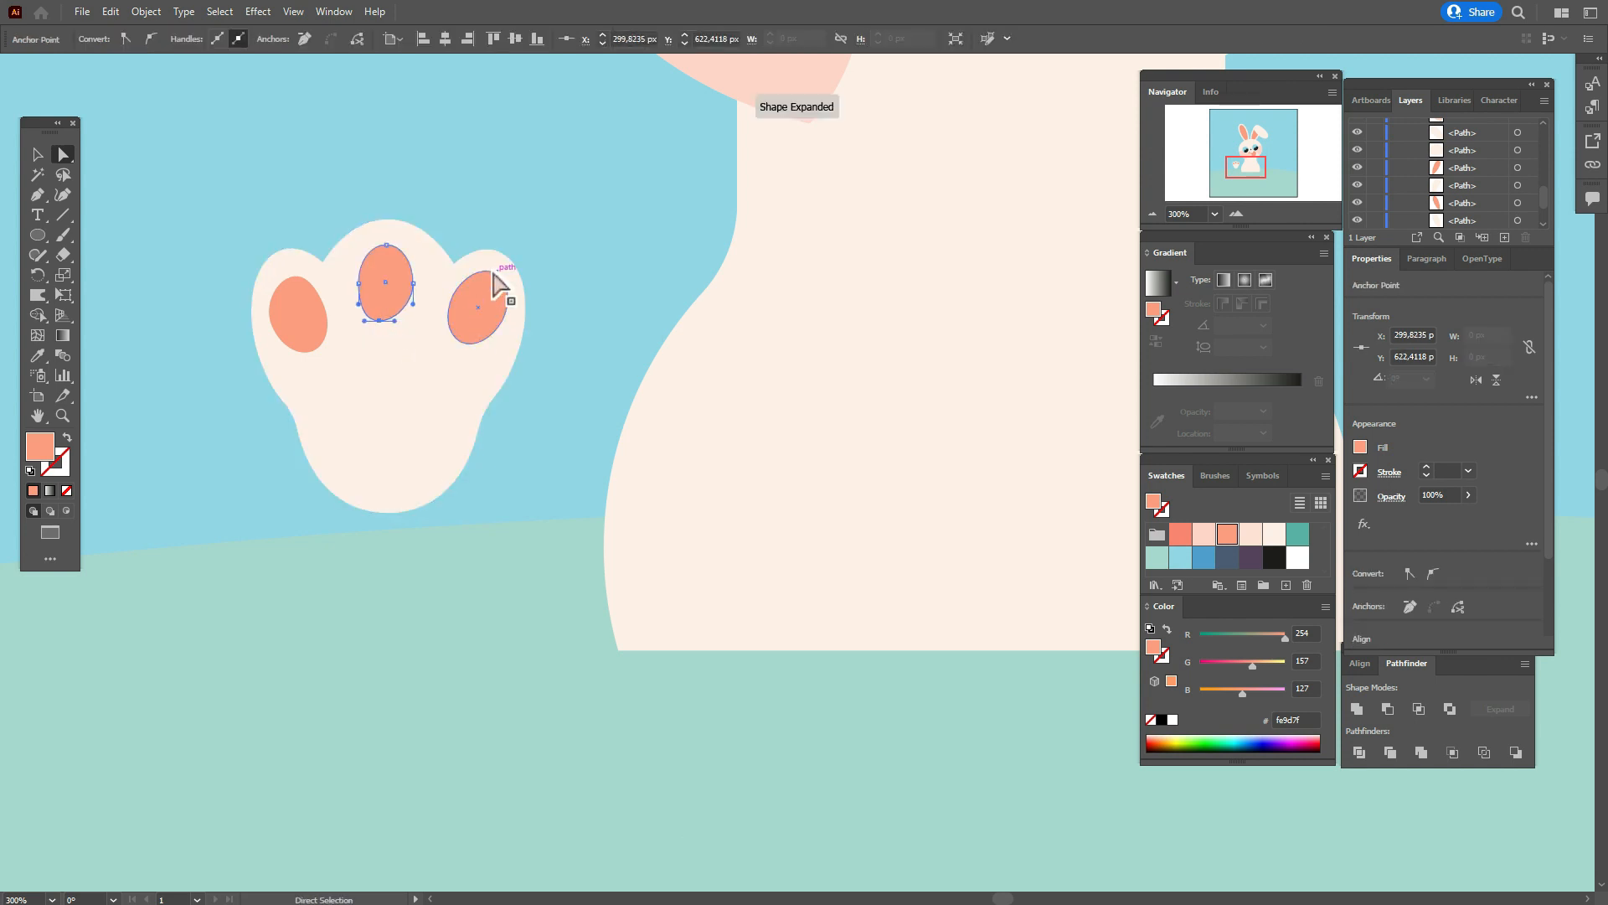
pyautogui.moveTo(500, 279); pyautogui.dragTo(511, 275)
pyautogui.click(563, 287)
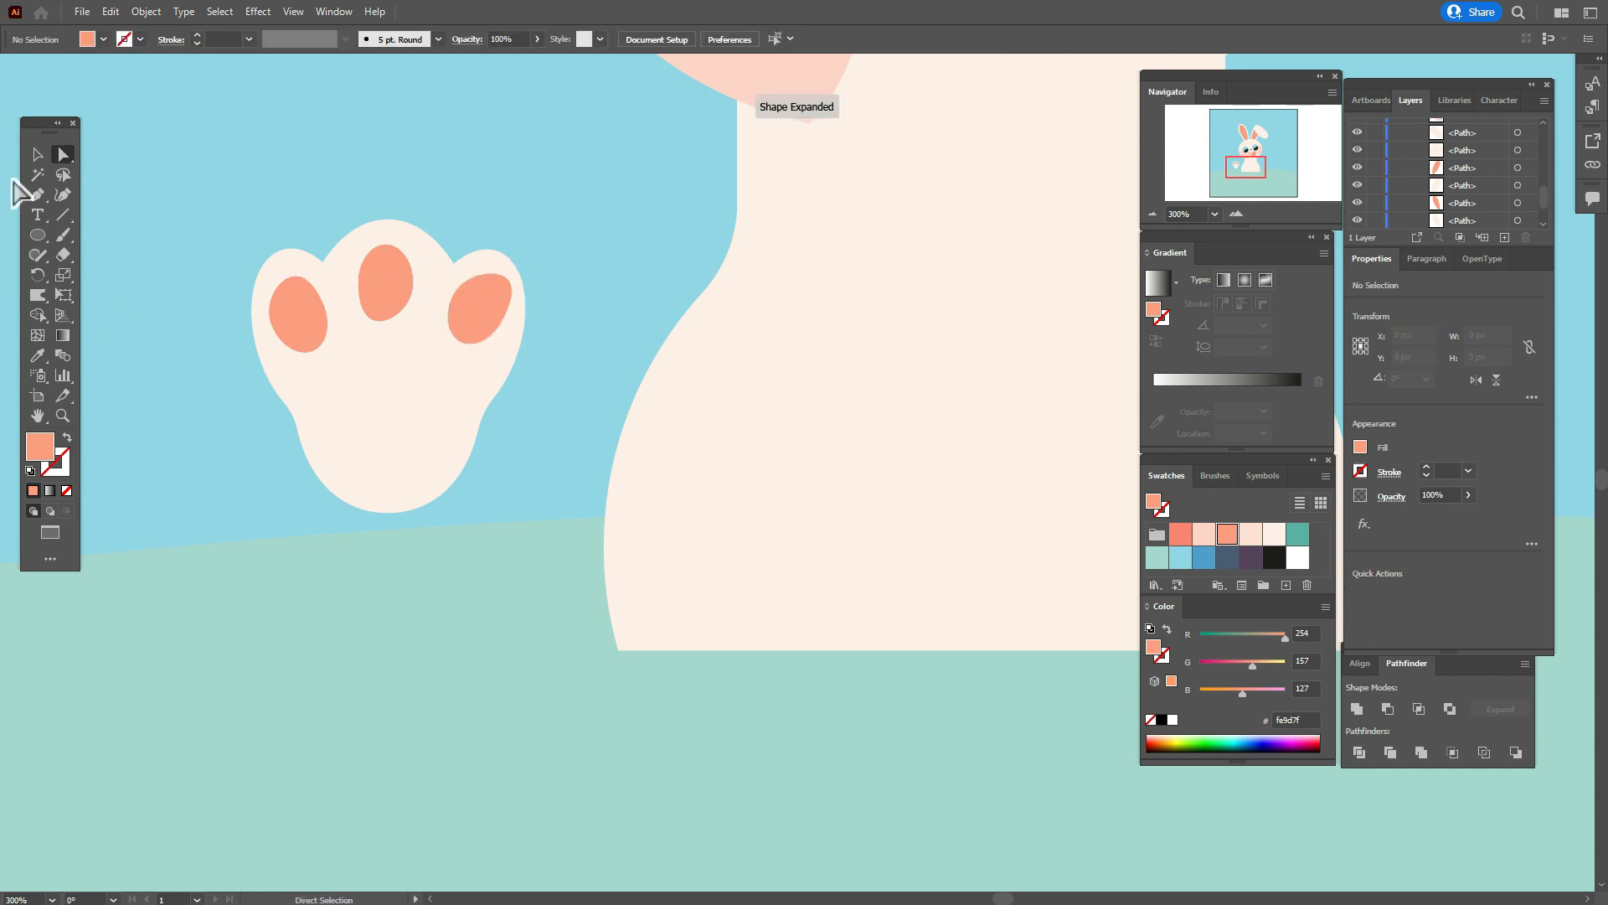
# Draw an orange ellipse about 28 × 49 px beside the paw and tilt it about 26°.
pyautogui.click(37, 158)
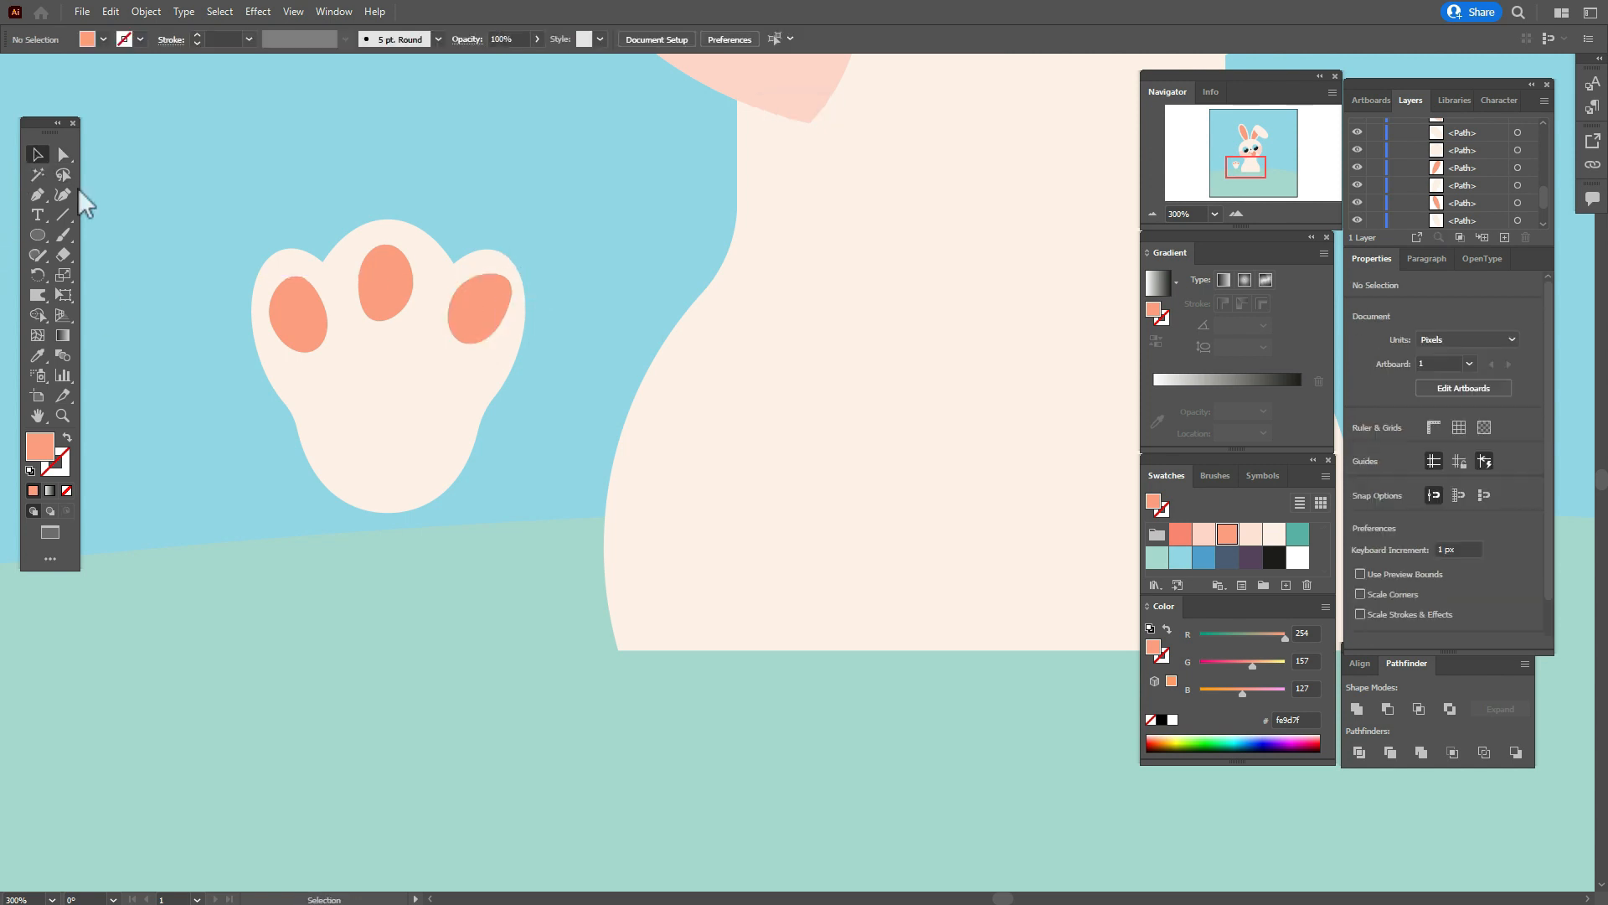
pyautogui.click(37, 235)
pyautogui.moveTo(136, 201); pyautogui.dragTo(236, 374)
pyautogui.click(36, 155)
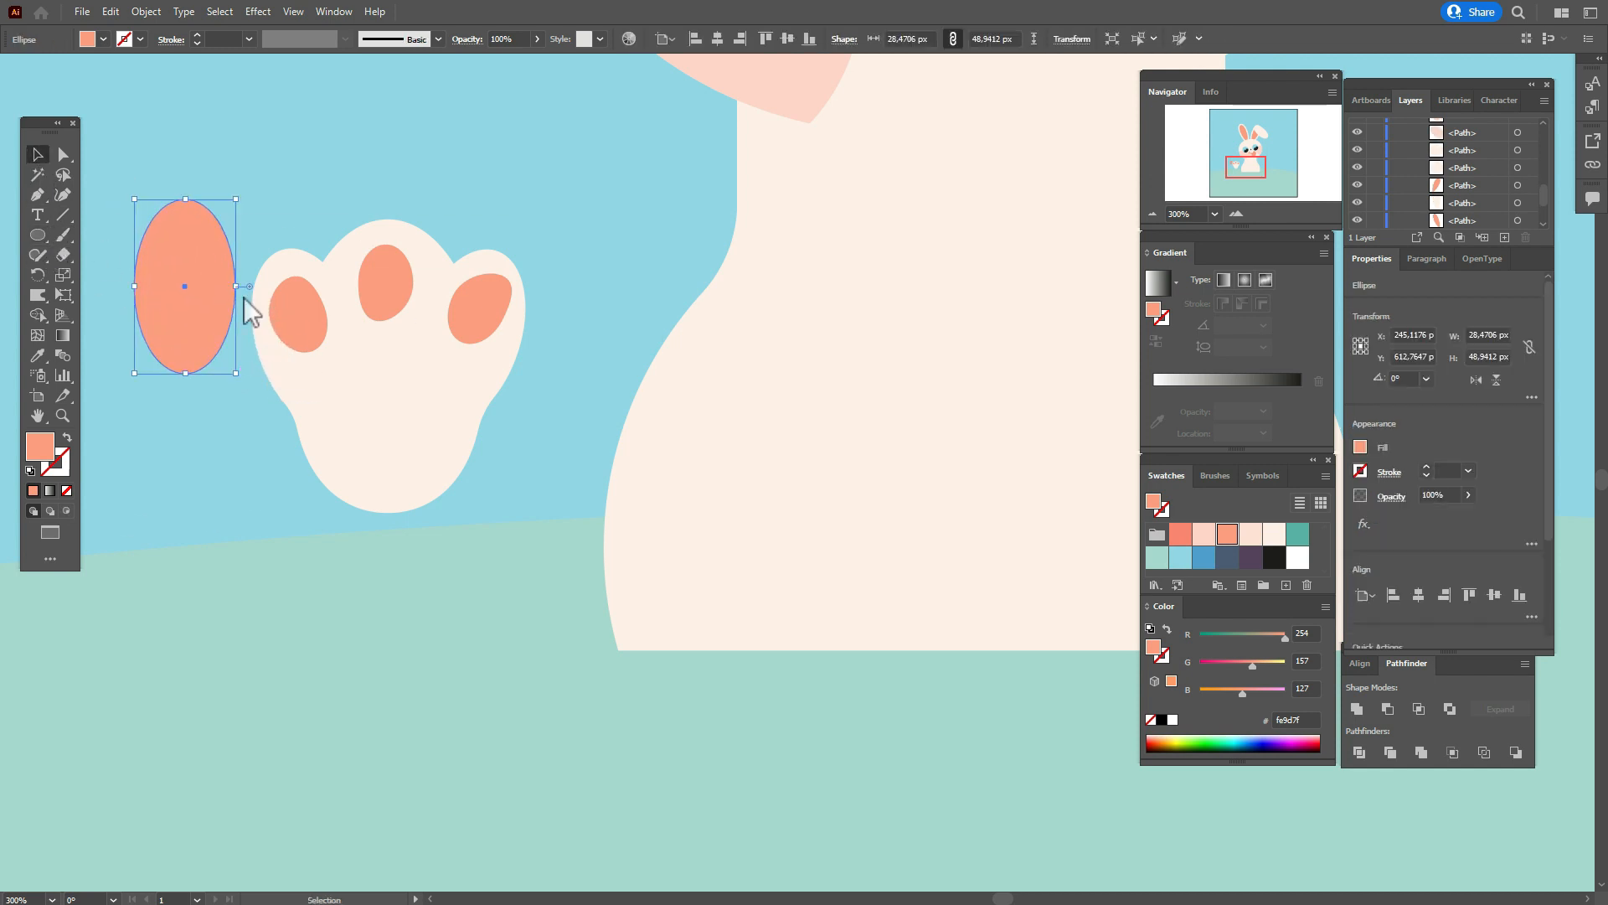
pyautogui.moveTo(241, 297); pyautogui.dragTo(239, 270)
# Copy the tilted ellipse reflected across the vertical axis, offset the copy about 14 px horizontally and unite both into a heart.
pyautogui.rightClick(221, 287)
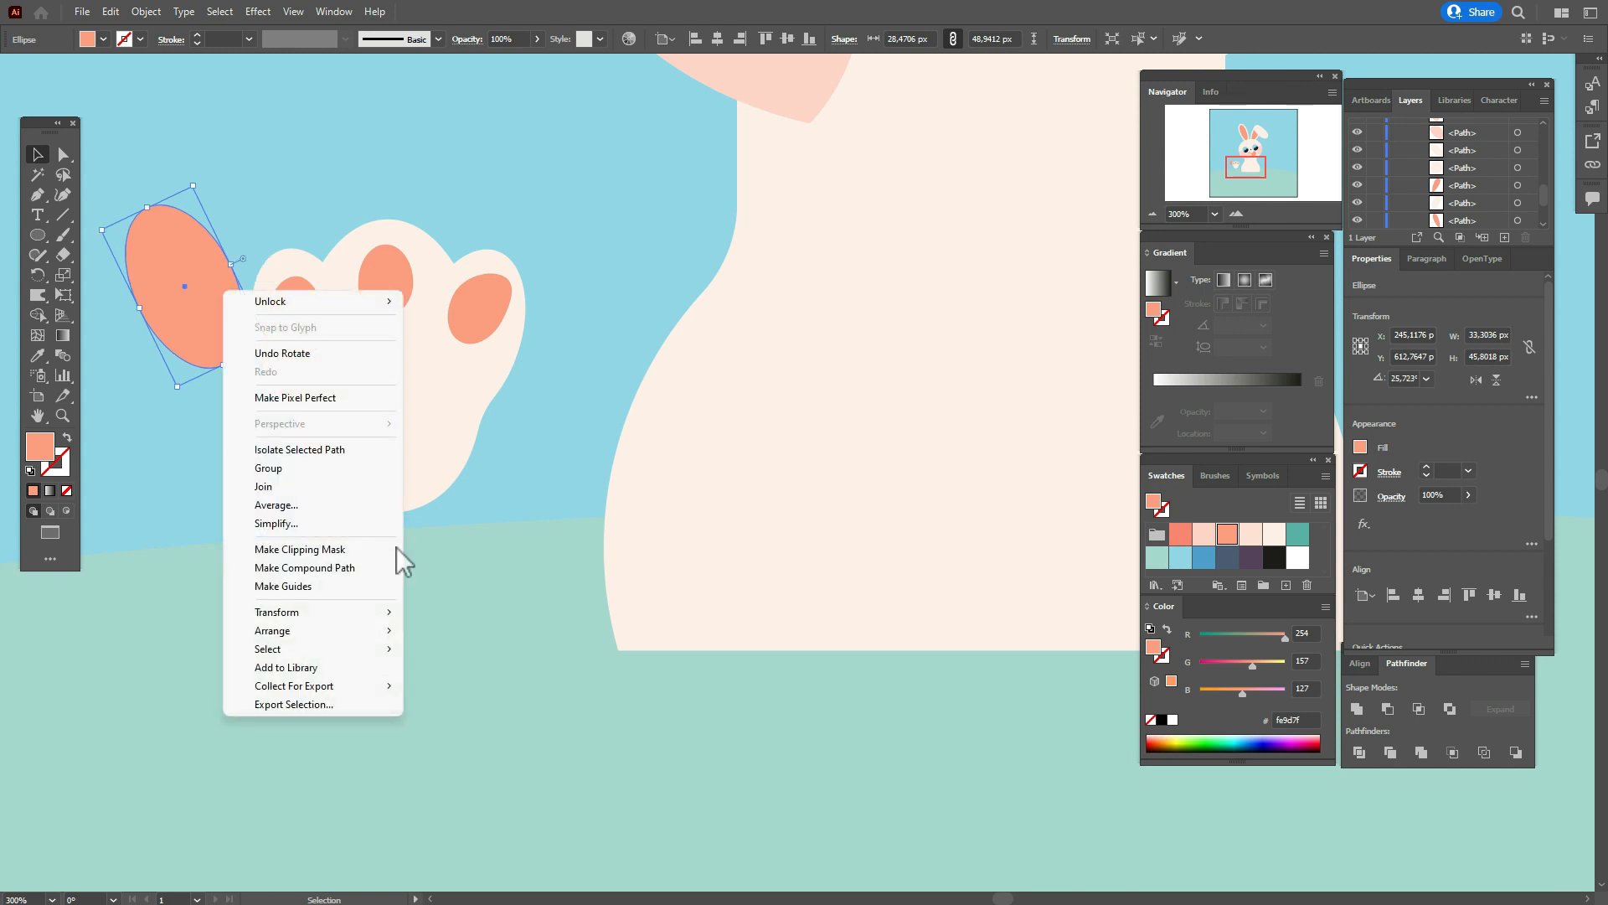
pyautogui.click(469, 676)
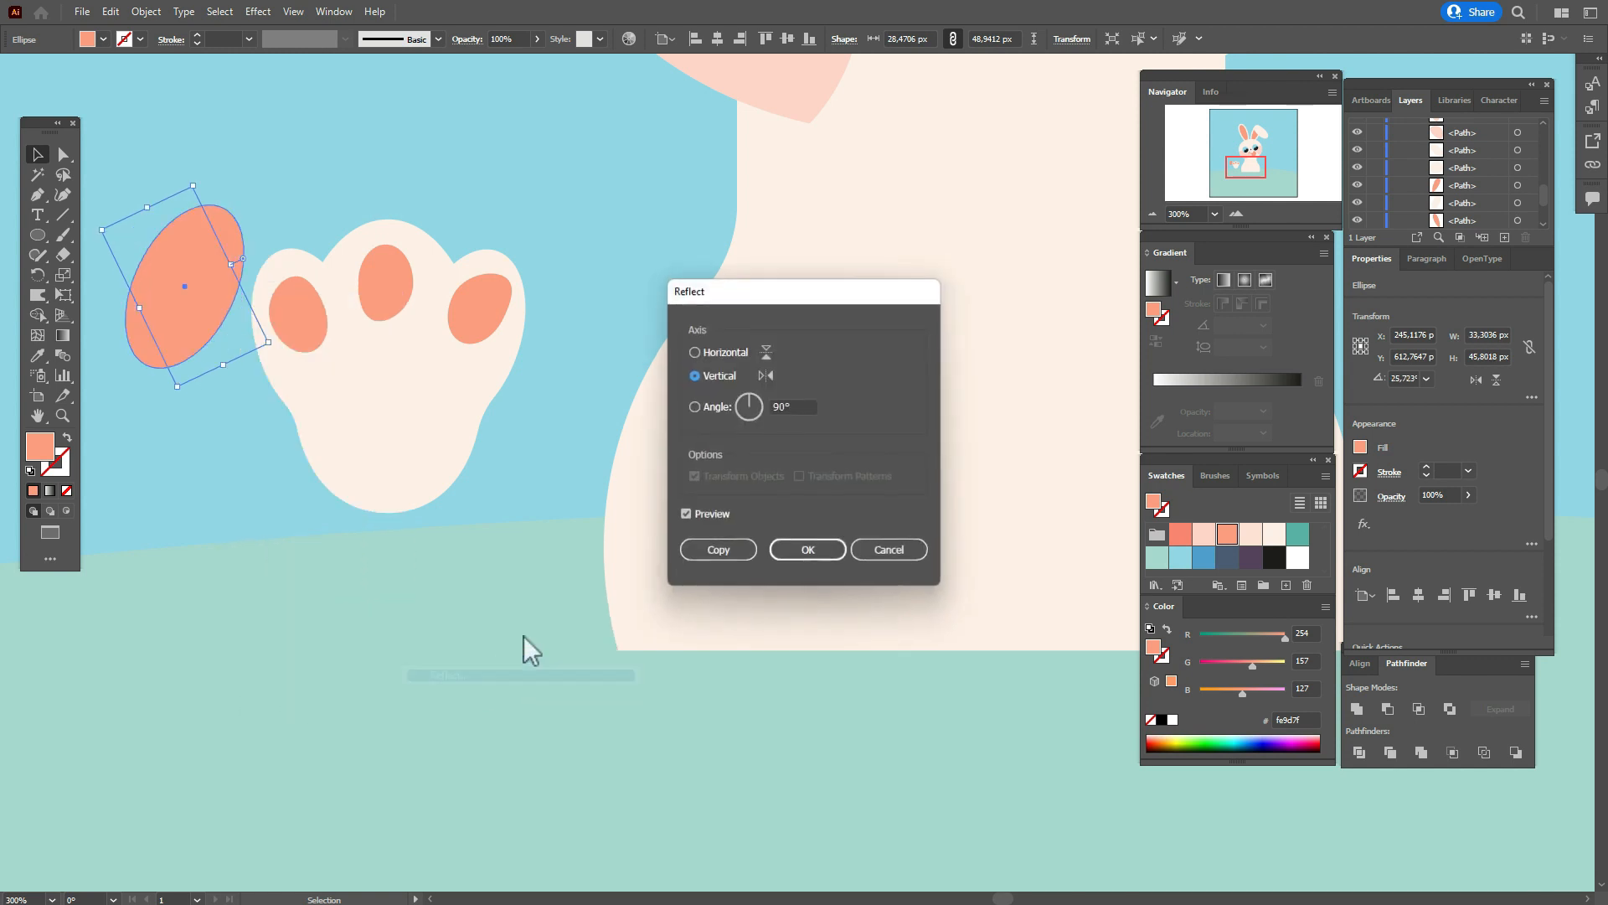
pyautogui.click(718, 550)
pyautogui.moveTo(151, 284); pyautogui.dragTo(198, 285)
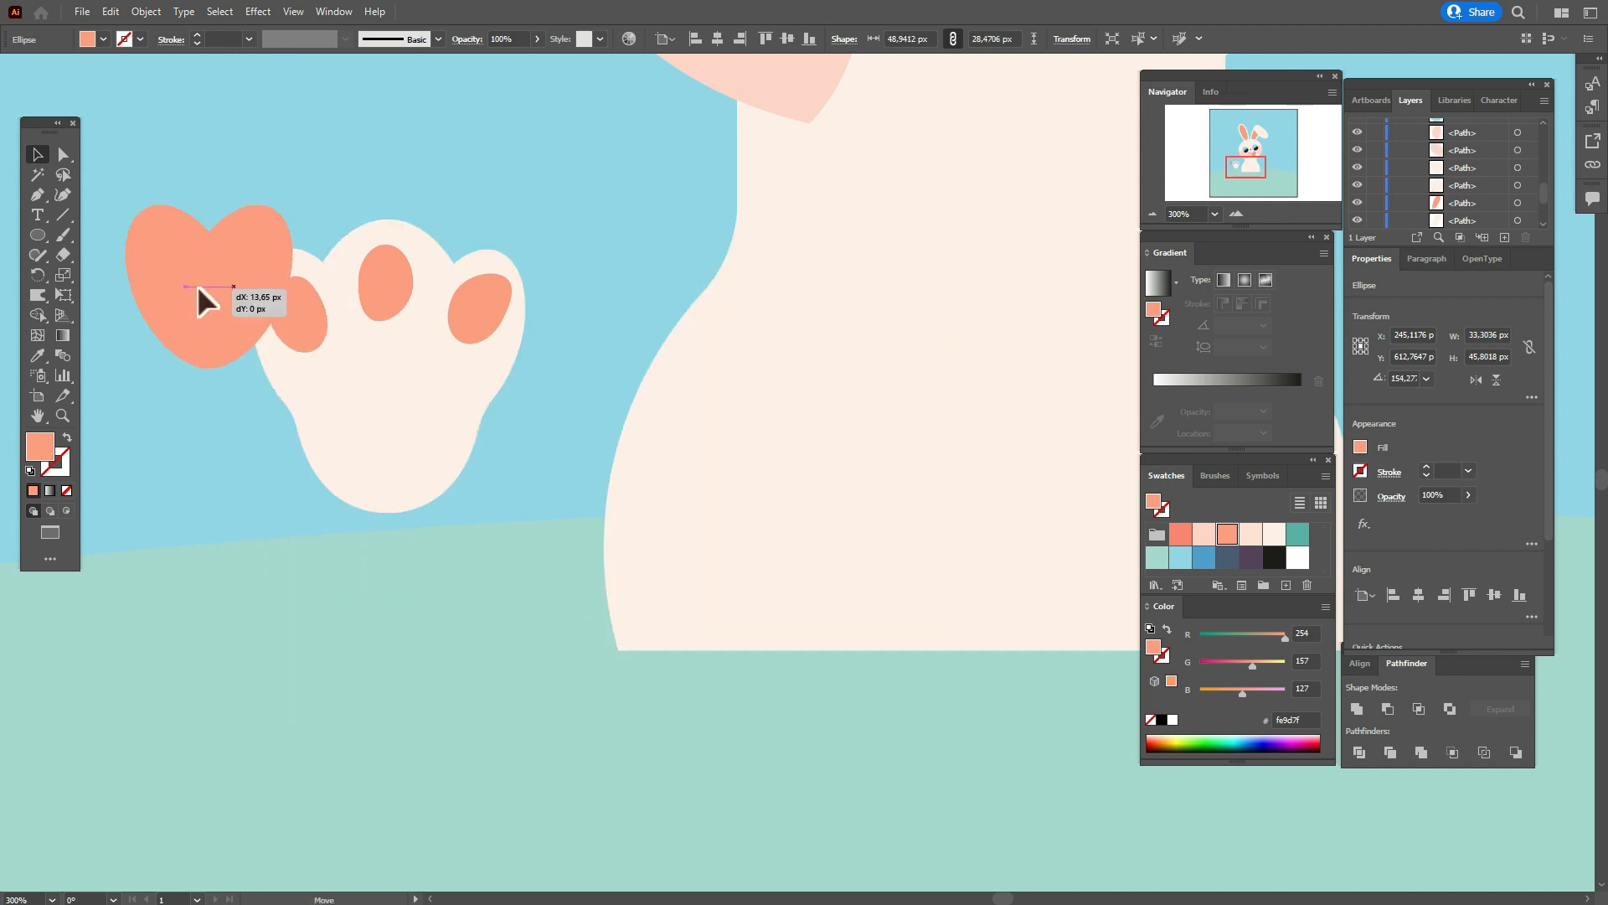
pyautogui.keyDown('shift'); pyautogui.click(156, 248); pyautogui.keyUp('shift')
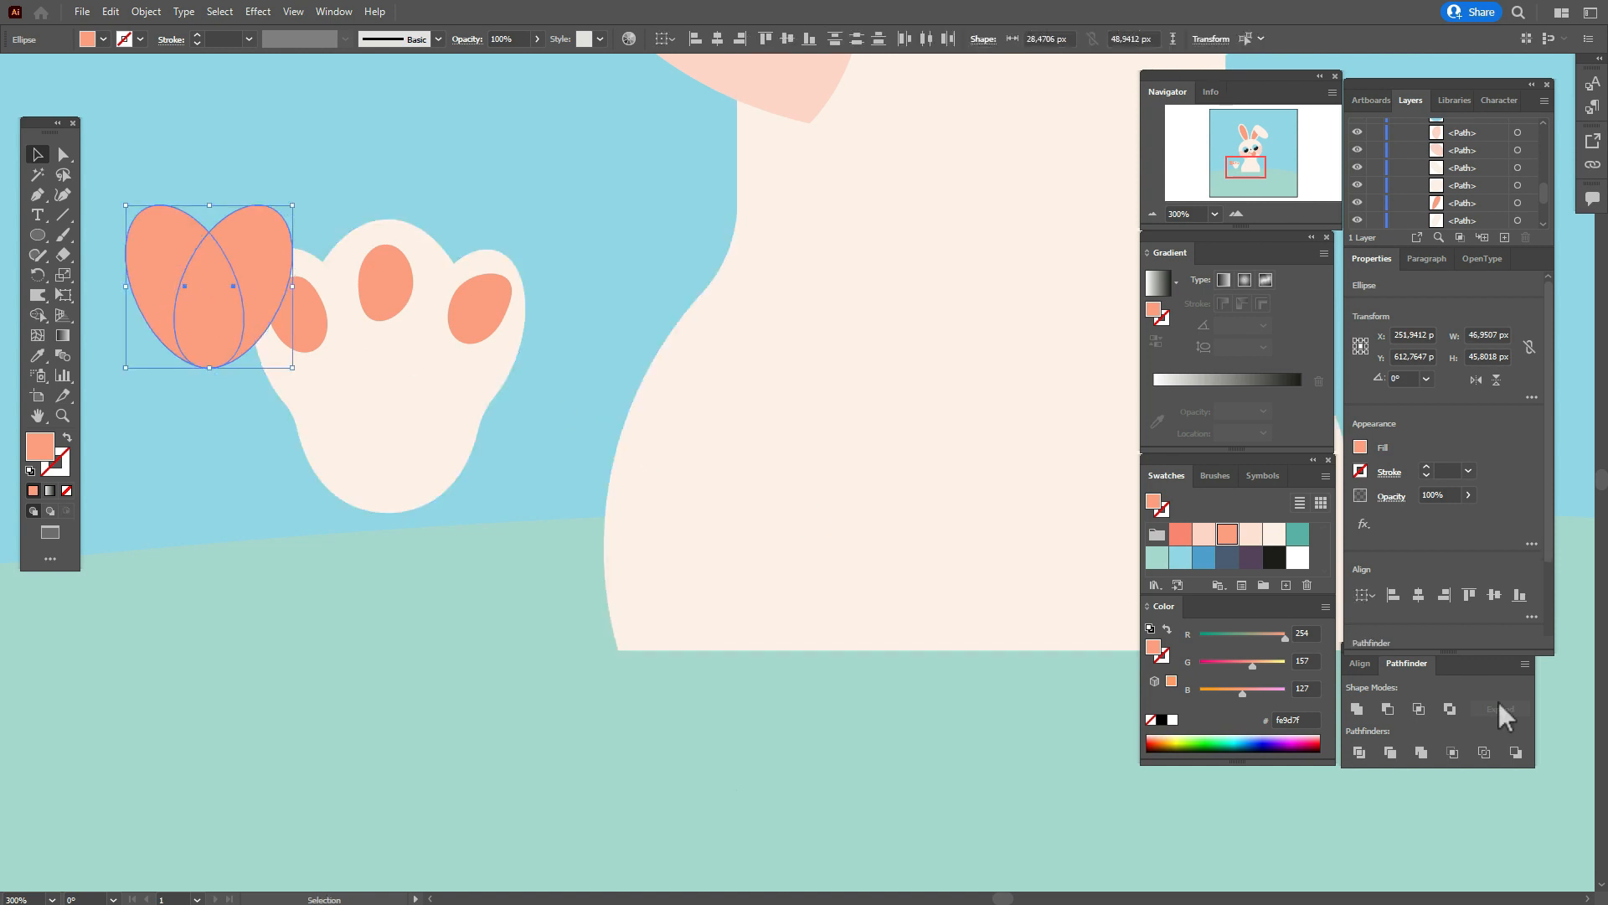
pyautogui.click(1357, 709)
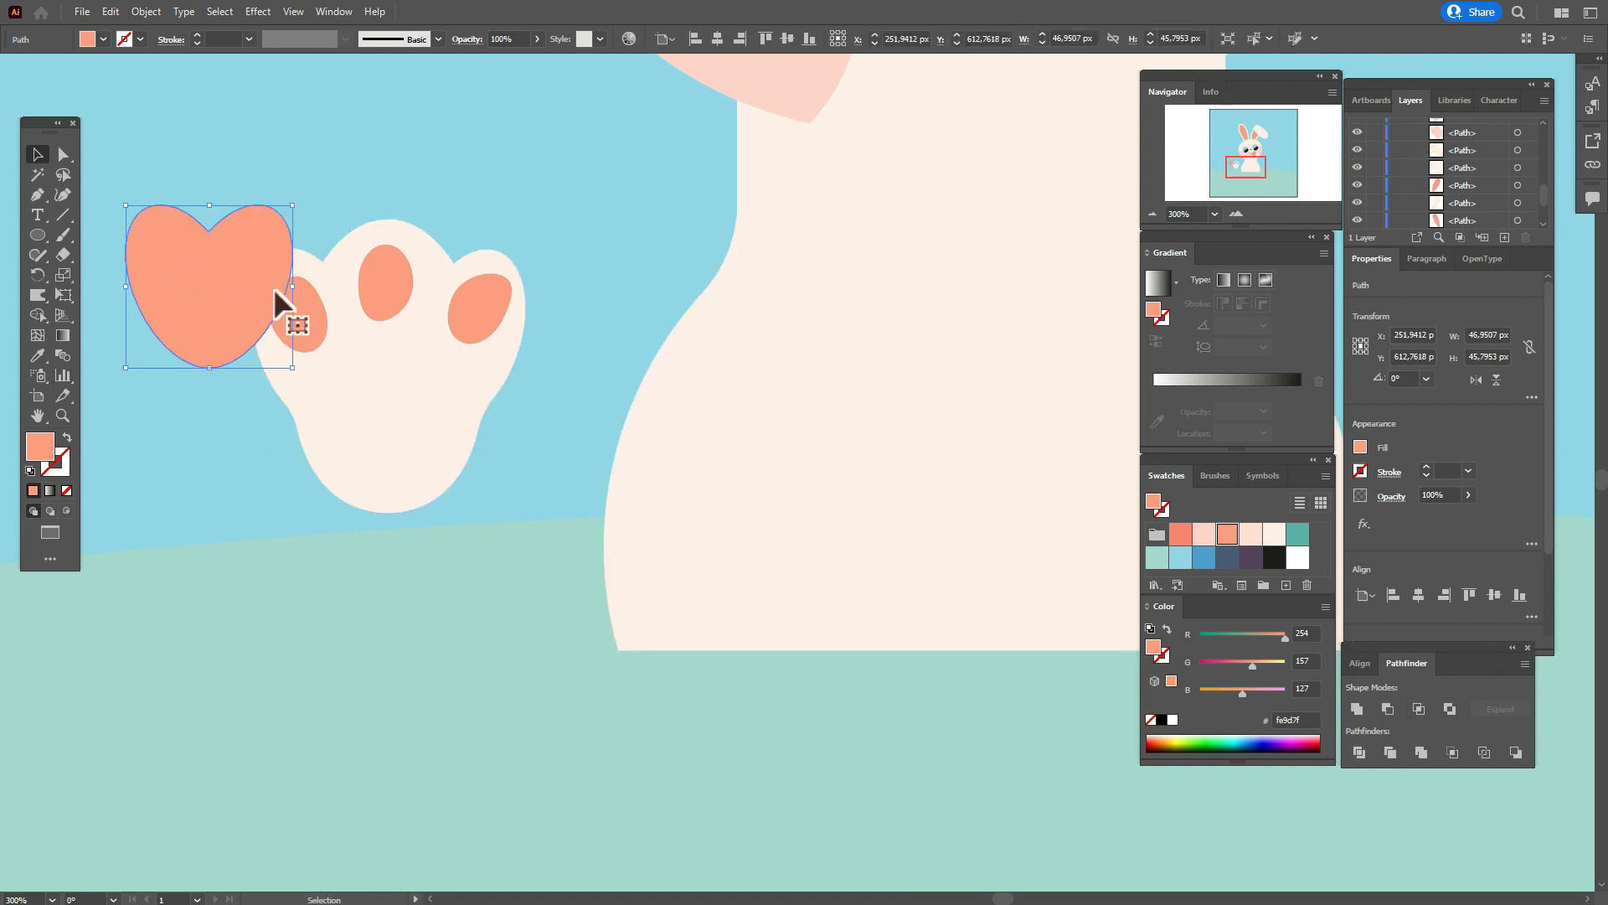
# Place the heart on the palm below the toe pads and resize it to about 39 × 42 px.
pyautogui.moveTo(293, 292); pyautogui.dragTo(403, 430)
pyautogui.moveTo(389, 332); pyautogui.dragTo(389, 351)
pyautogui.moveTo(328, 423); pyautogui.dragTo(318, 423)
pyautogui.moveTo(451, 423); pyautogui.dragTo(460, 425)
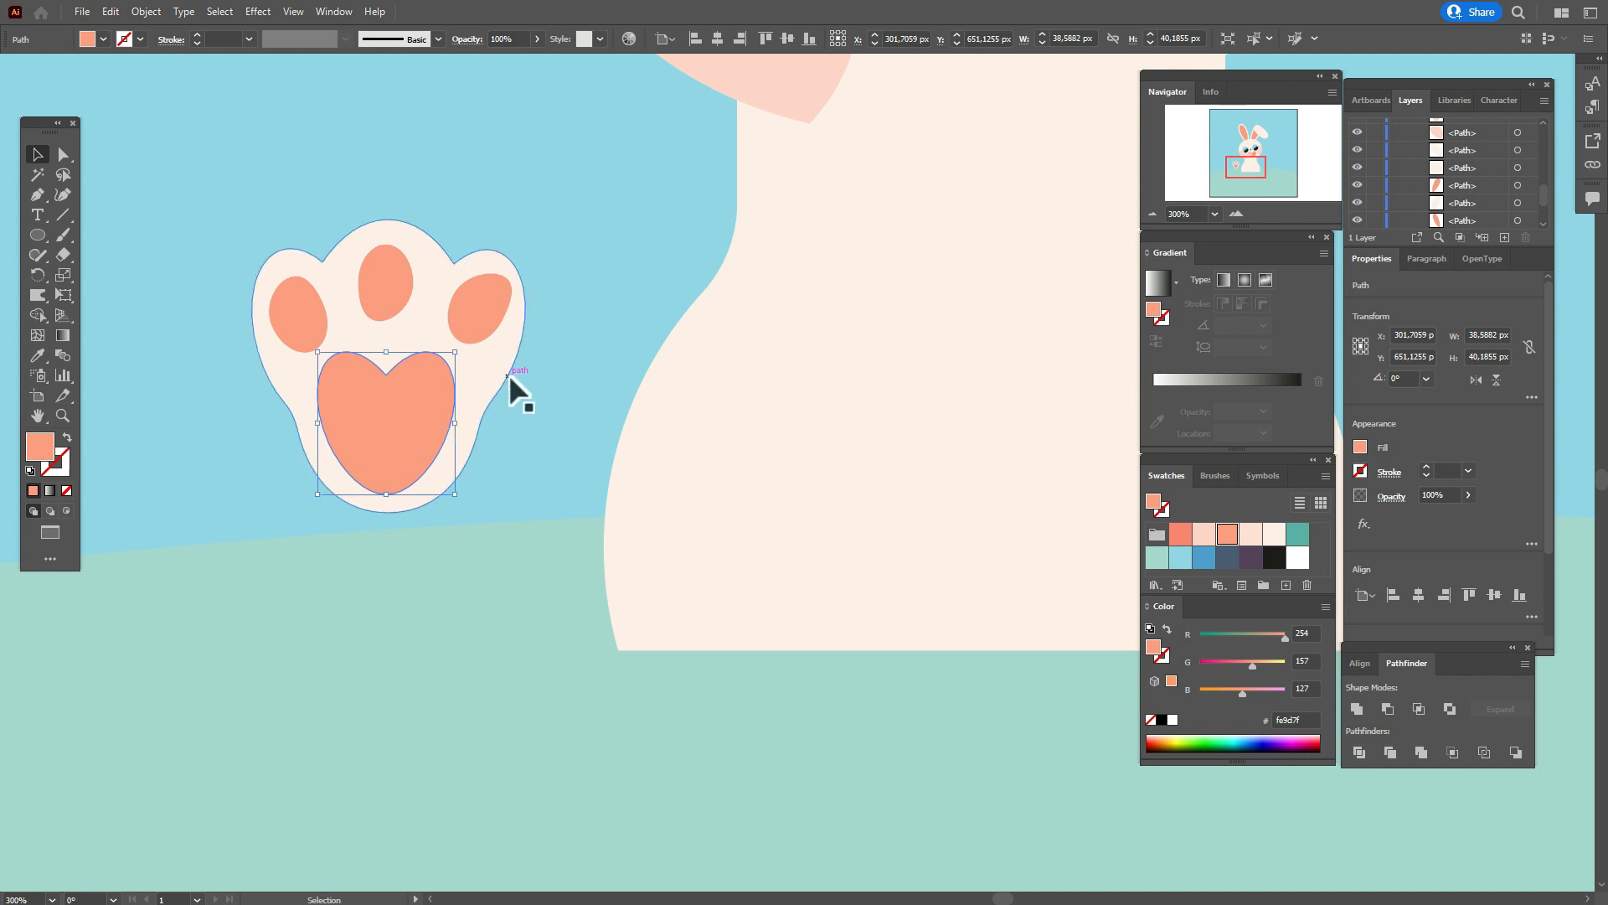
pyautogui.moveTo(394, 353); pyautogui.dragTo(396, 343)
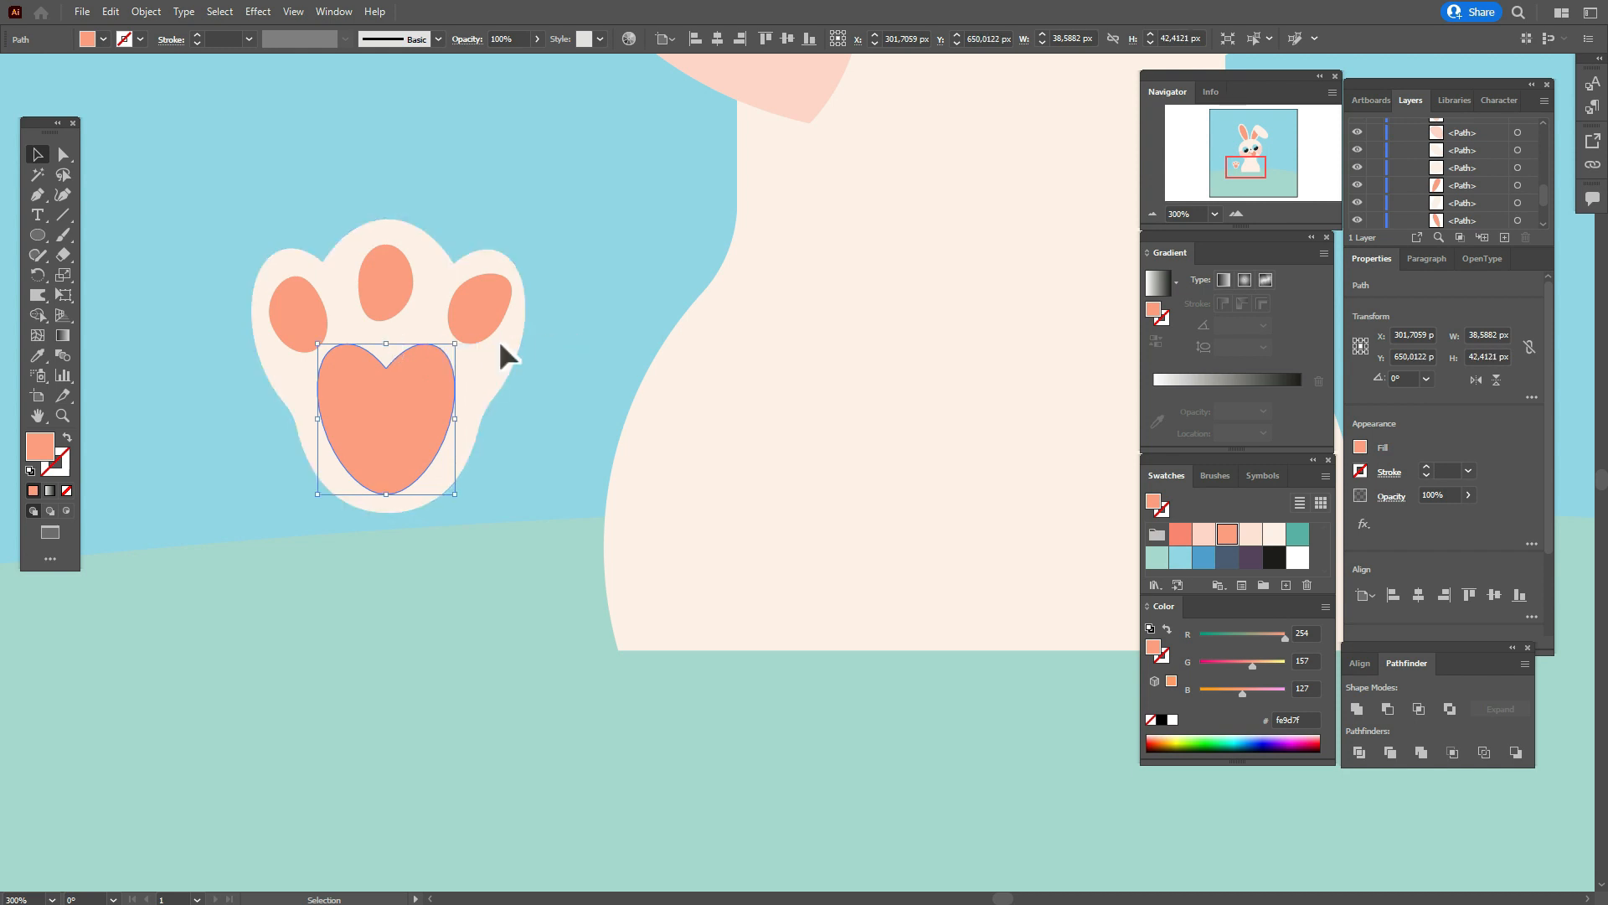
# Group the heart, the three toe pads and the paw shape.
pyautogui.click(708, 328)
pyautogui.click(385, 456)
pyautogui.keyDown('shift'); pyautogui.click(300, 312); pyautogui.keyUp('shift')
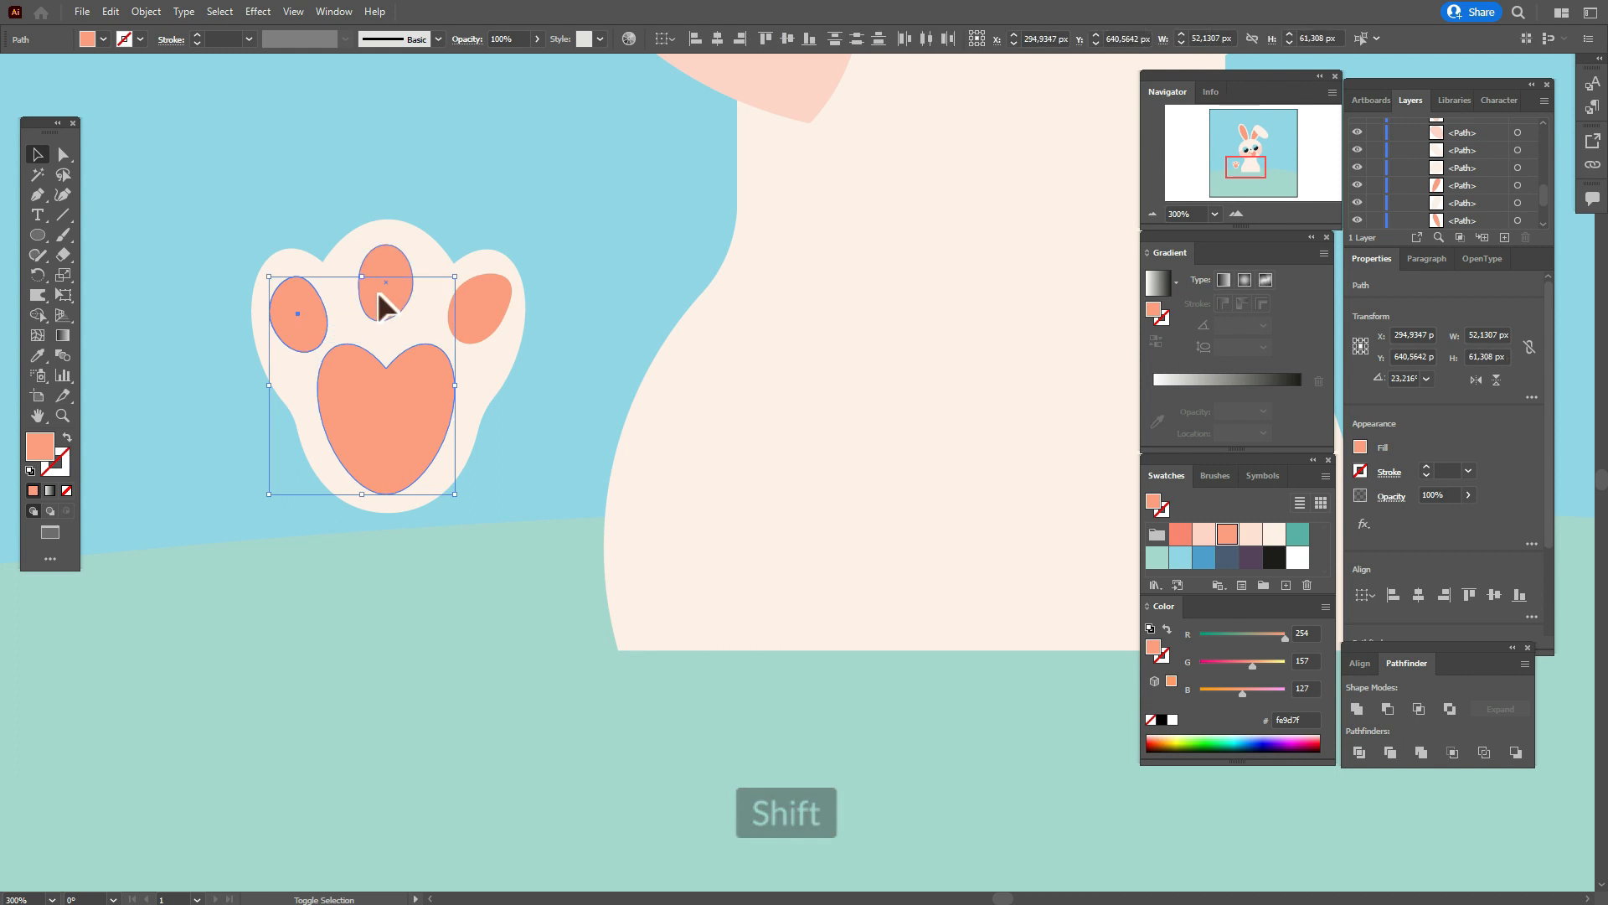
pyautogui.keyDown('shift'); pyautogui.click(384, 289); pyautogui.keyUp('shift')
pyautogui.keyDown('shift'); pyautogui.click(489, 305); pyautogui.keyUp('shift')
pyautogui.keyDown('shift'); pyautogui.click(505, 350); pyautogui.keyUp('shift')
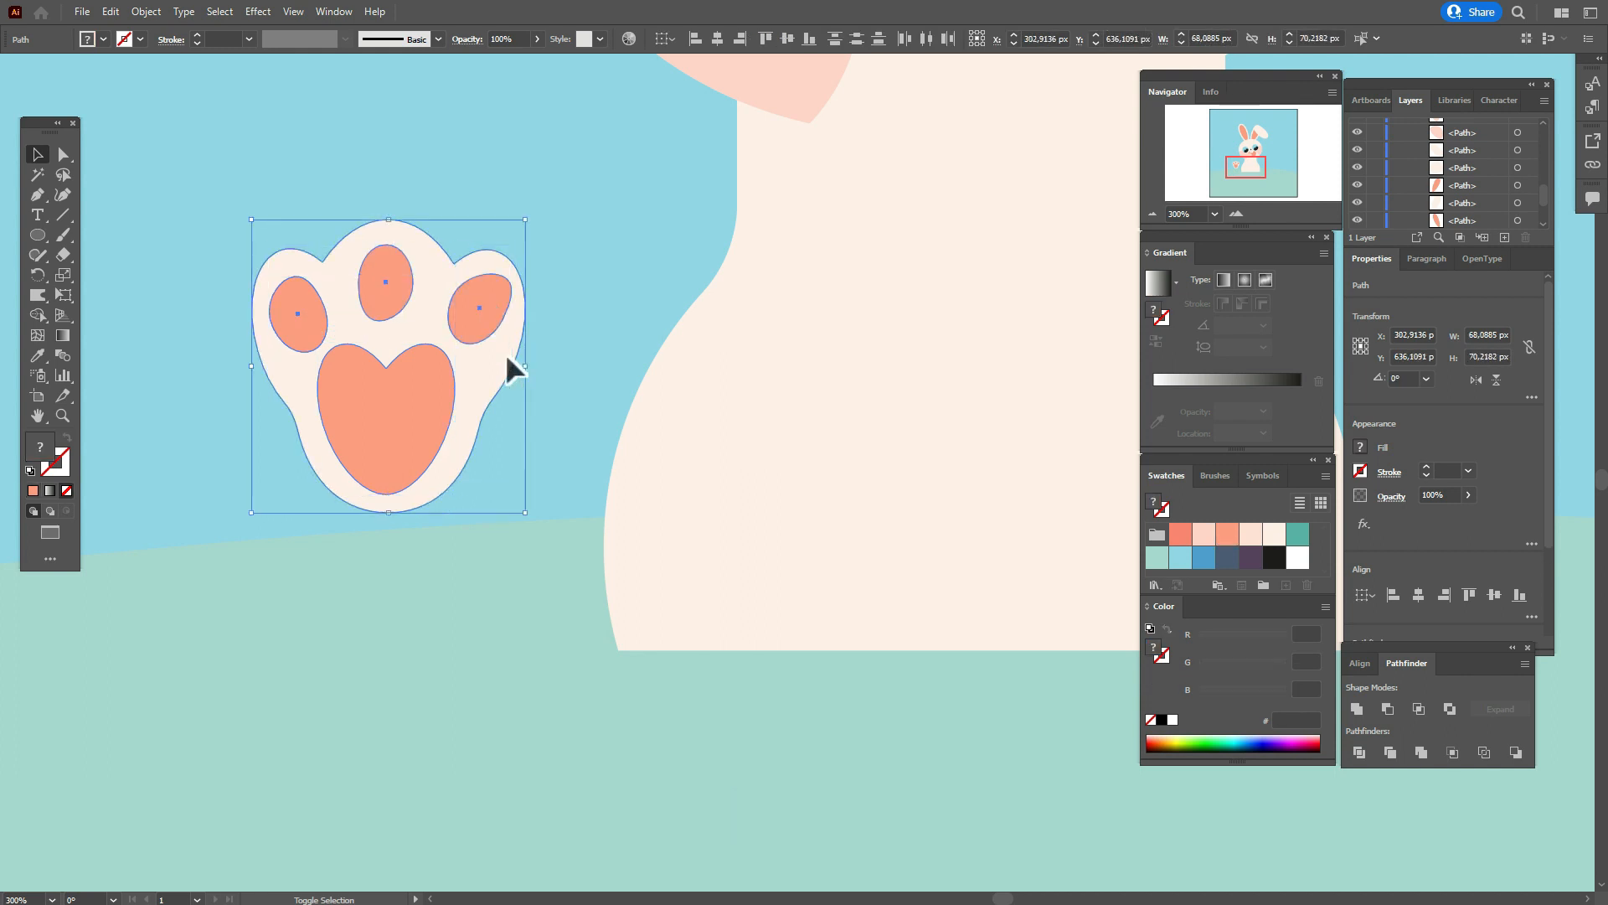
pyautogui.rightClick(507, 355)
pyautogui.click(553, 490)
# Rotate the paw group counter-clockwise and place it against the lower left side of the bunny's body.
pyautogui.moveTo(535, 366); pyautogui.dragTo(528, 262)
pyautogui.moveTo(453, 390); pyautogui.dragTo(548, 523)
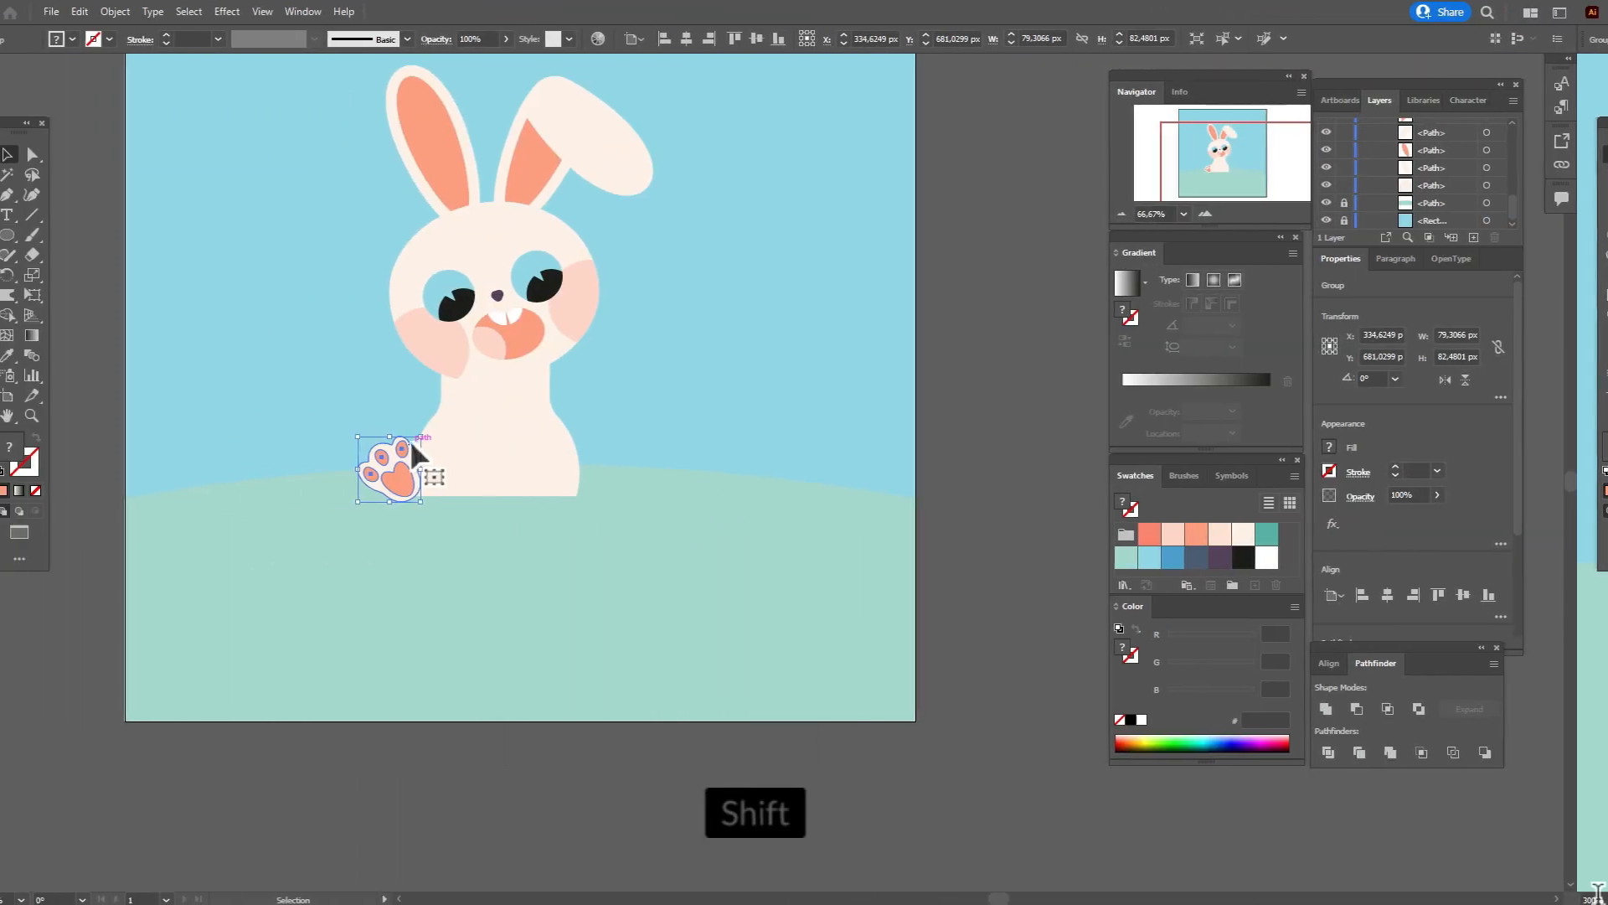
# Enlarge the paw group to about 104 × 108 px and adjust its placement beside the bunny's lower body.
pyautogui.moveTo(389, 436); pyautogui.dragTo(428, 414)
pyautogui.moveTo(444, 472); pyautogui.dragTo(441, 473)
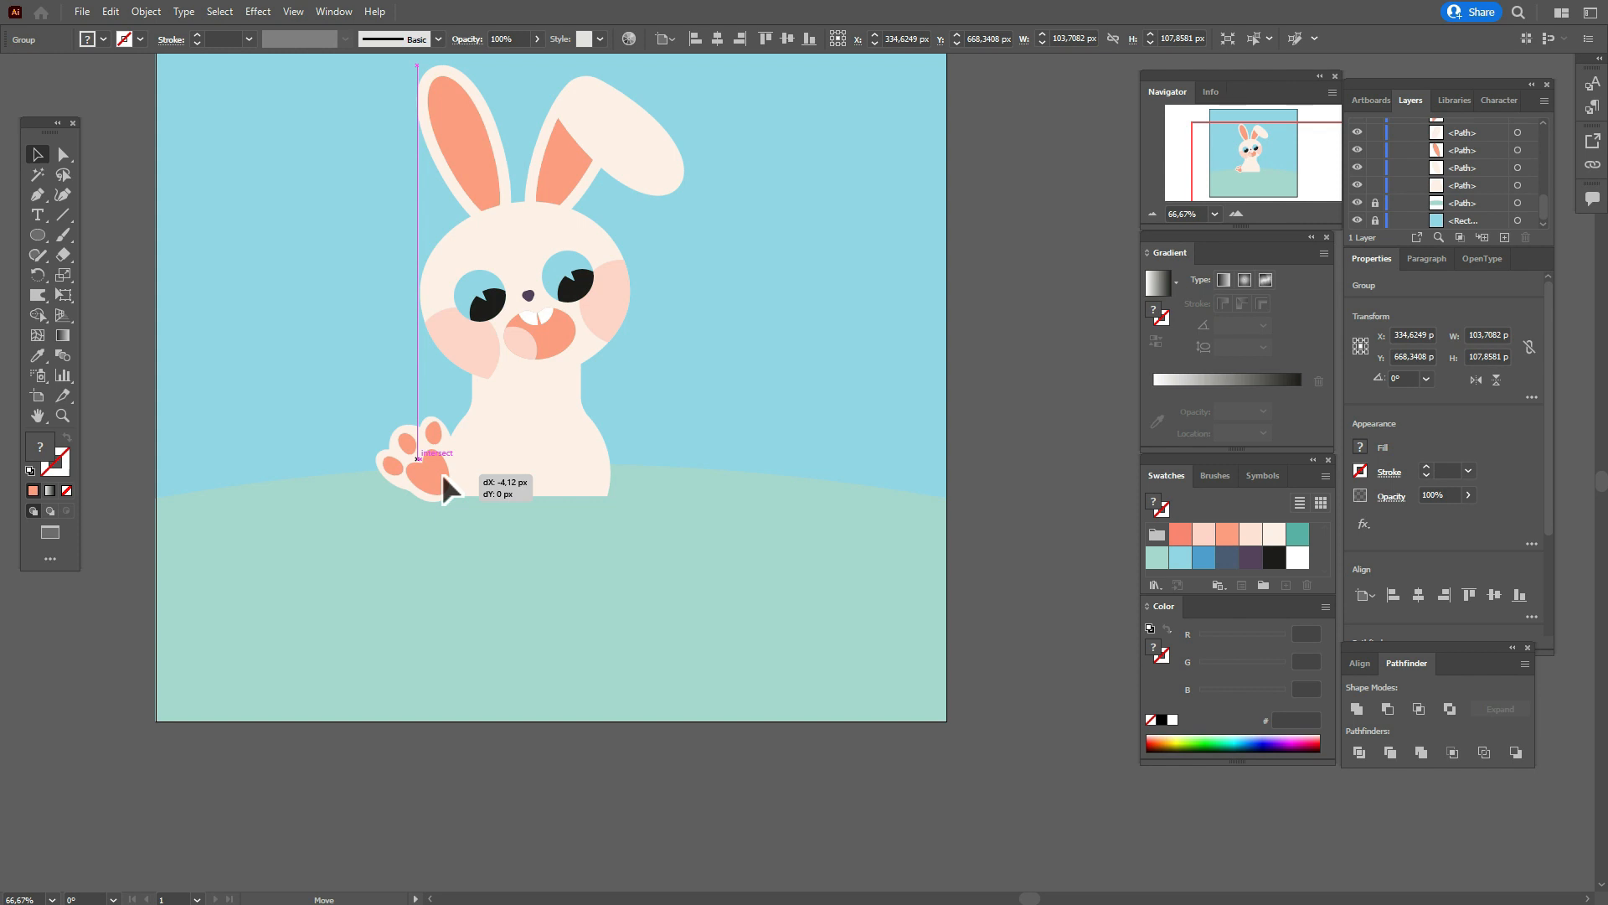
pyautogui.moveTo(440, 472); pyautogui.dragTo(469, 511)
# Apply a horizontal Arc Lower warp with a 12% bend to the bunny's body and expand its appearance.
pyautogui.click(533, 486)
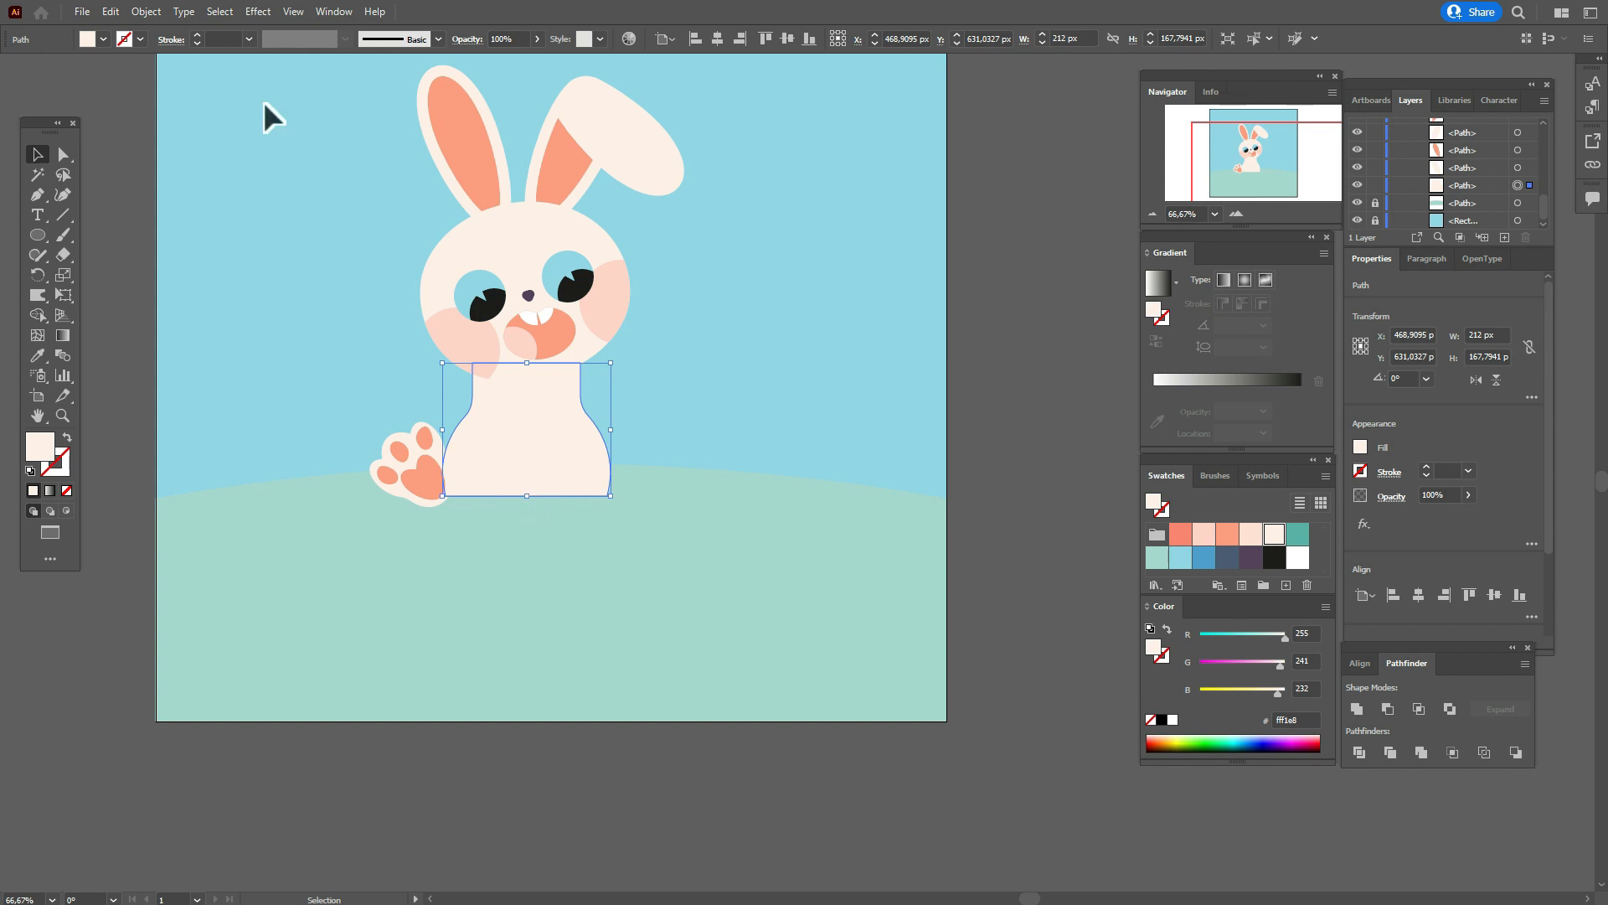
pyautogui.click(259, 12)
pyautogui.moveTo(370, 227)
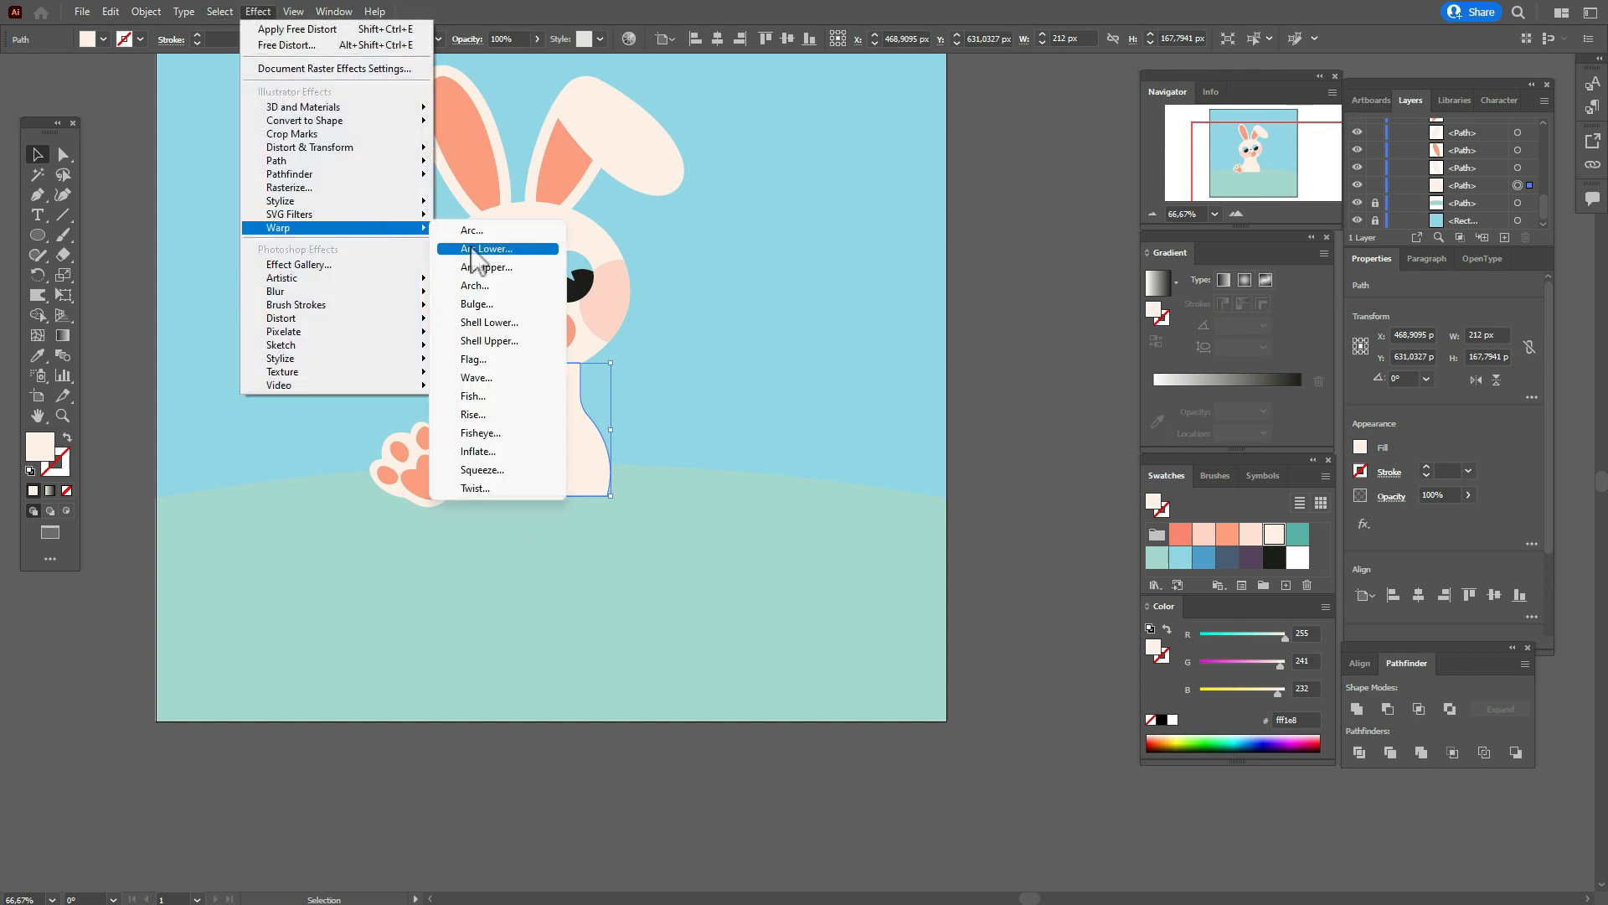
pyautogui.click(491, 256)
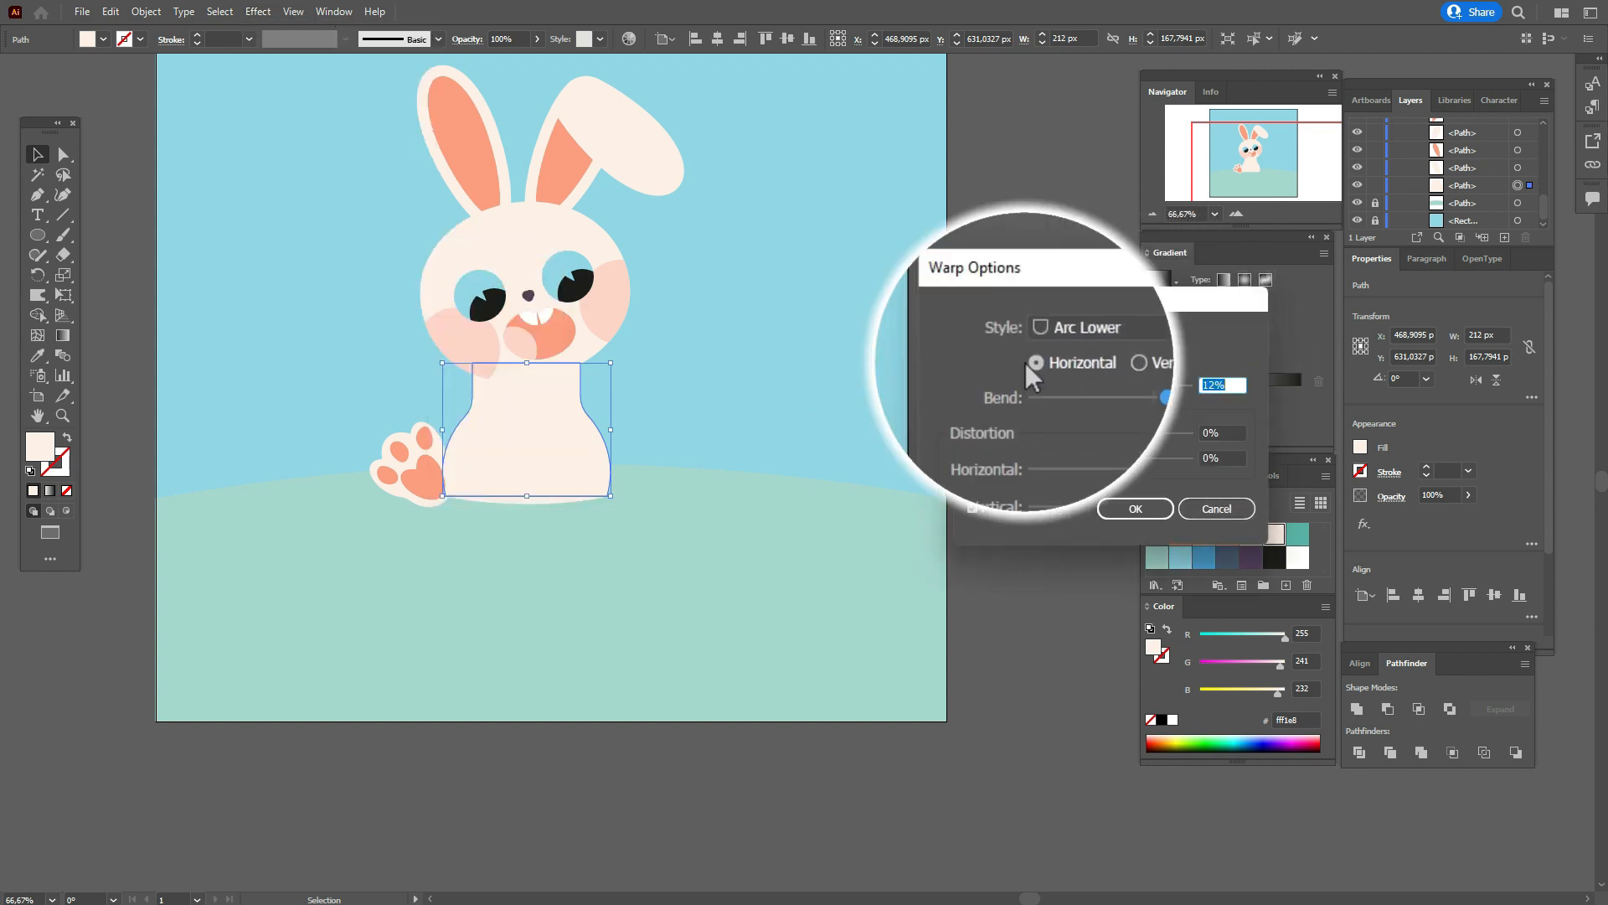
pyautogui.click(1135, 509)
pyautogui.click(146, 11)
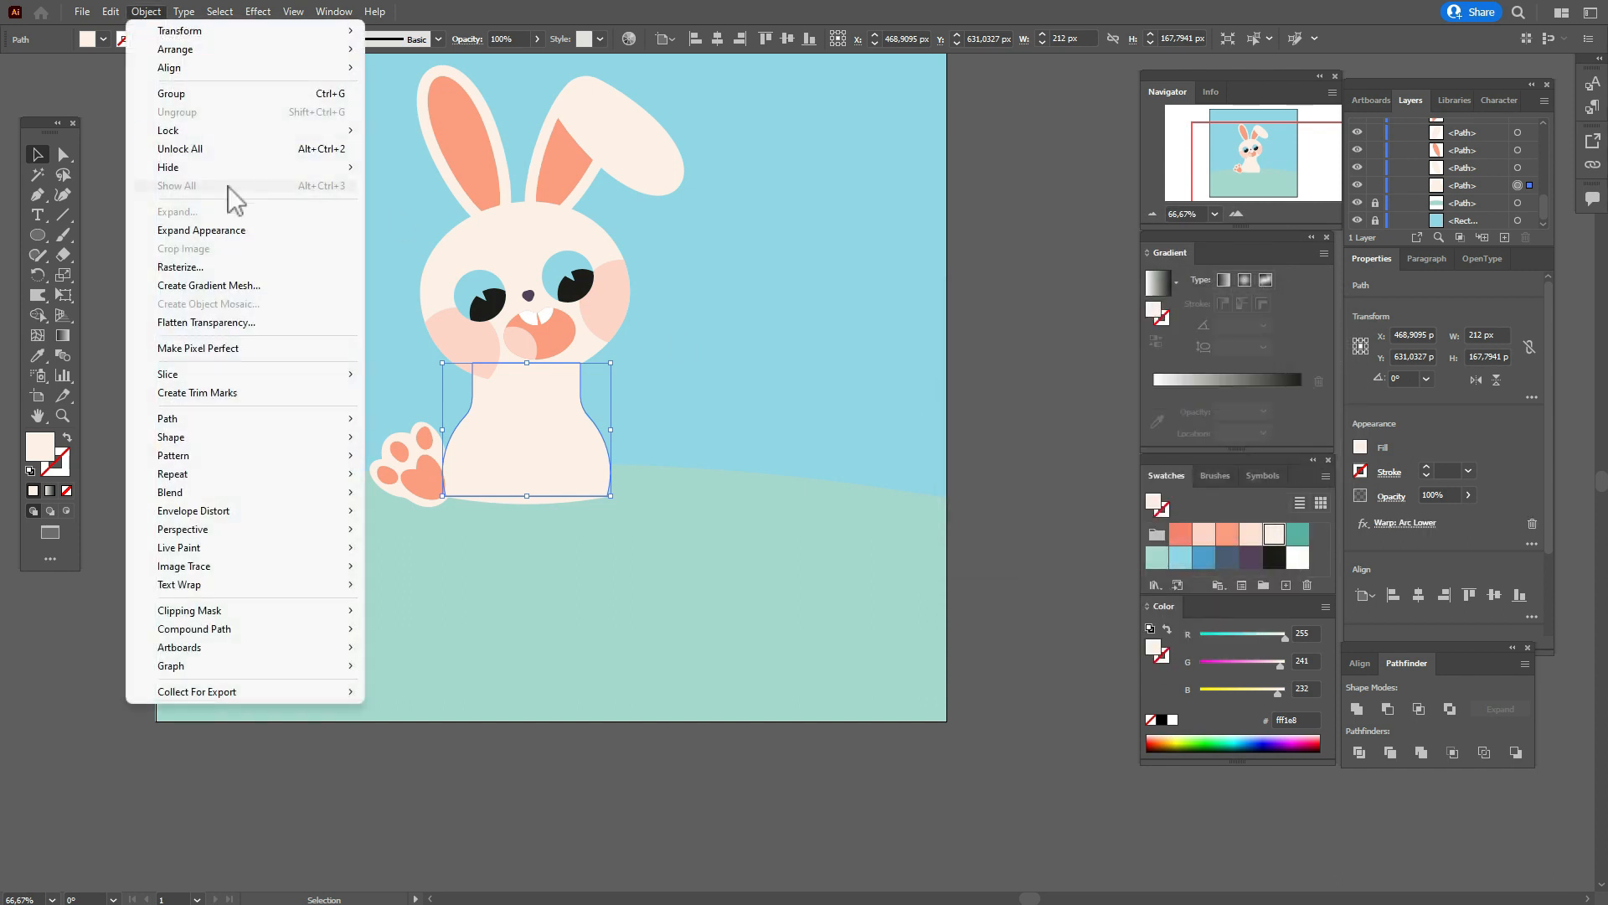
pyautogui.click(239, 223)
pyautogui.click(992, 420)
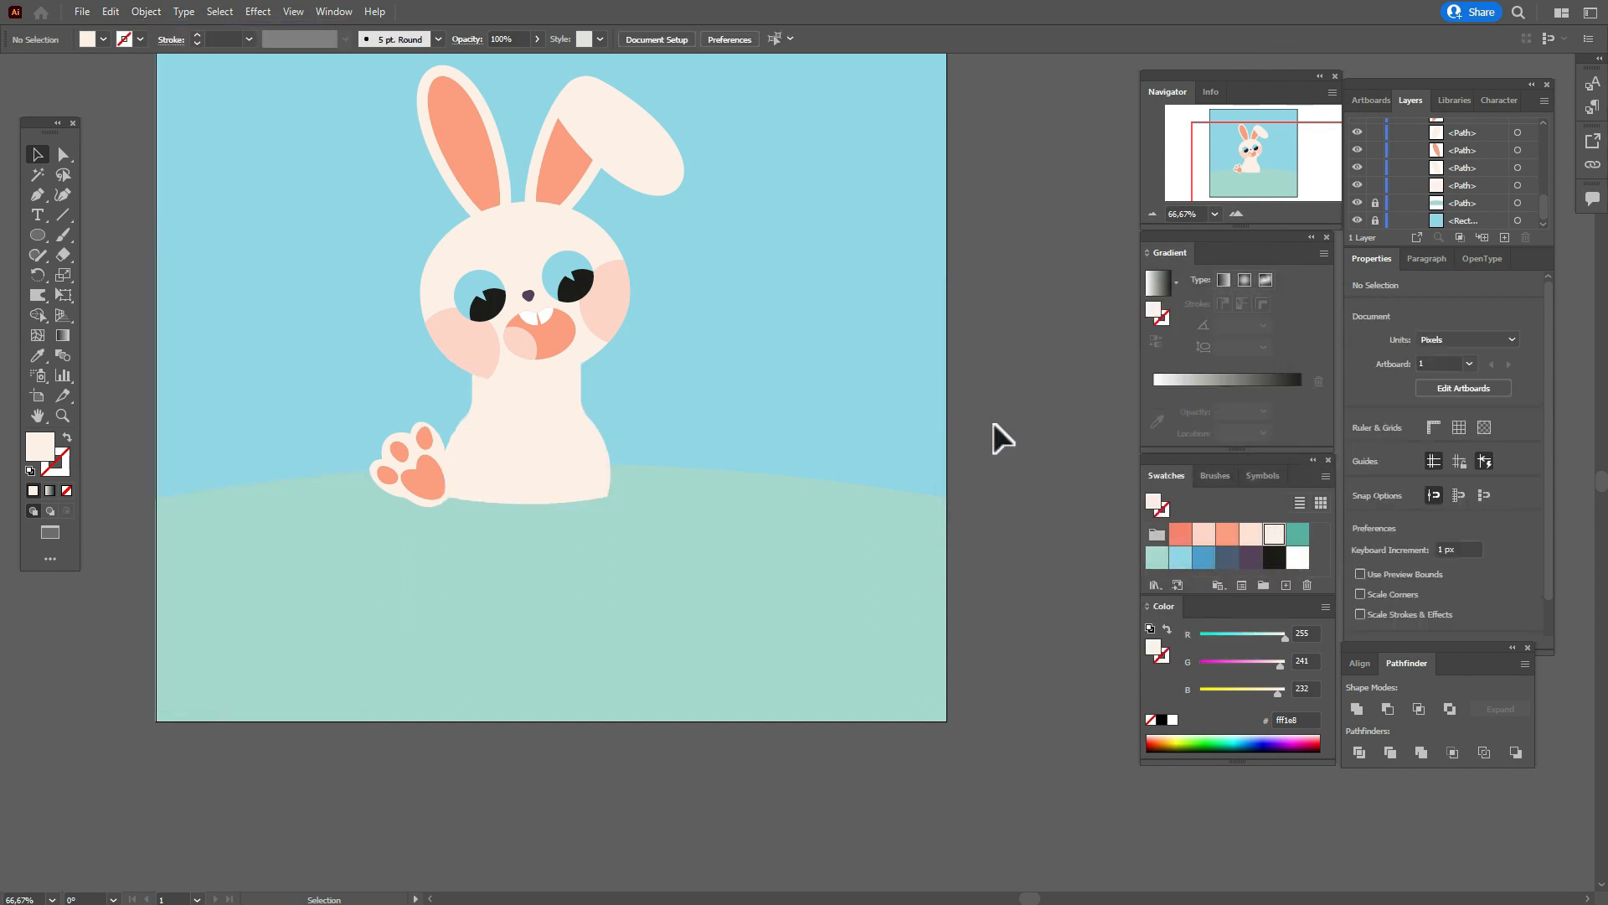
# Draw a blue #509fd0 ellipse about 132 × 166 px for the egg and centre it over the bunny's body.
pyautogui.click(1203, 559)
pyautogui.click(36, 235)
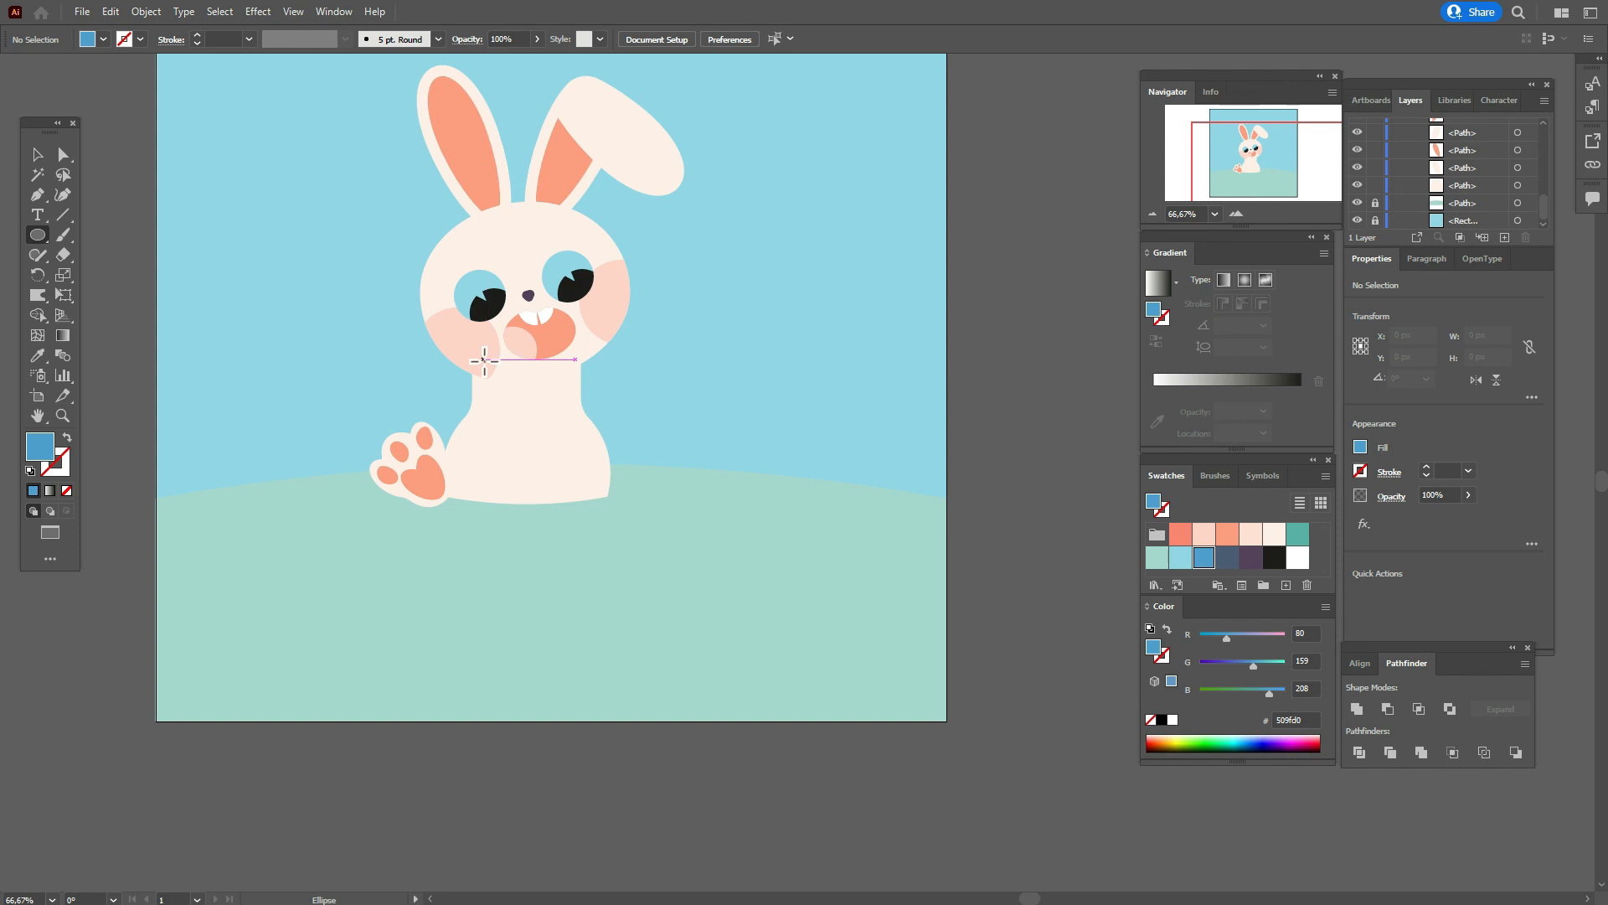
pyautogui.moveTo(480, 333); pyautogui.dragTo(574, 464)
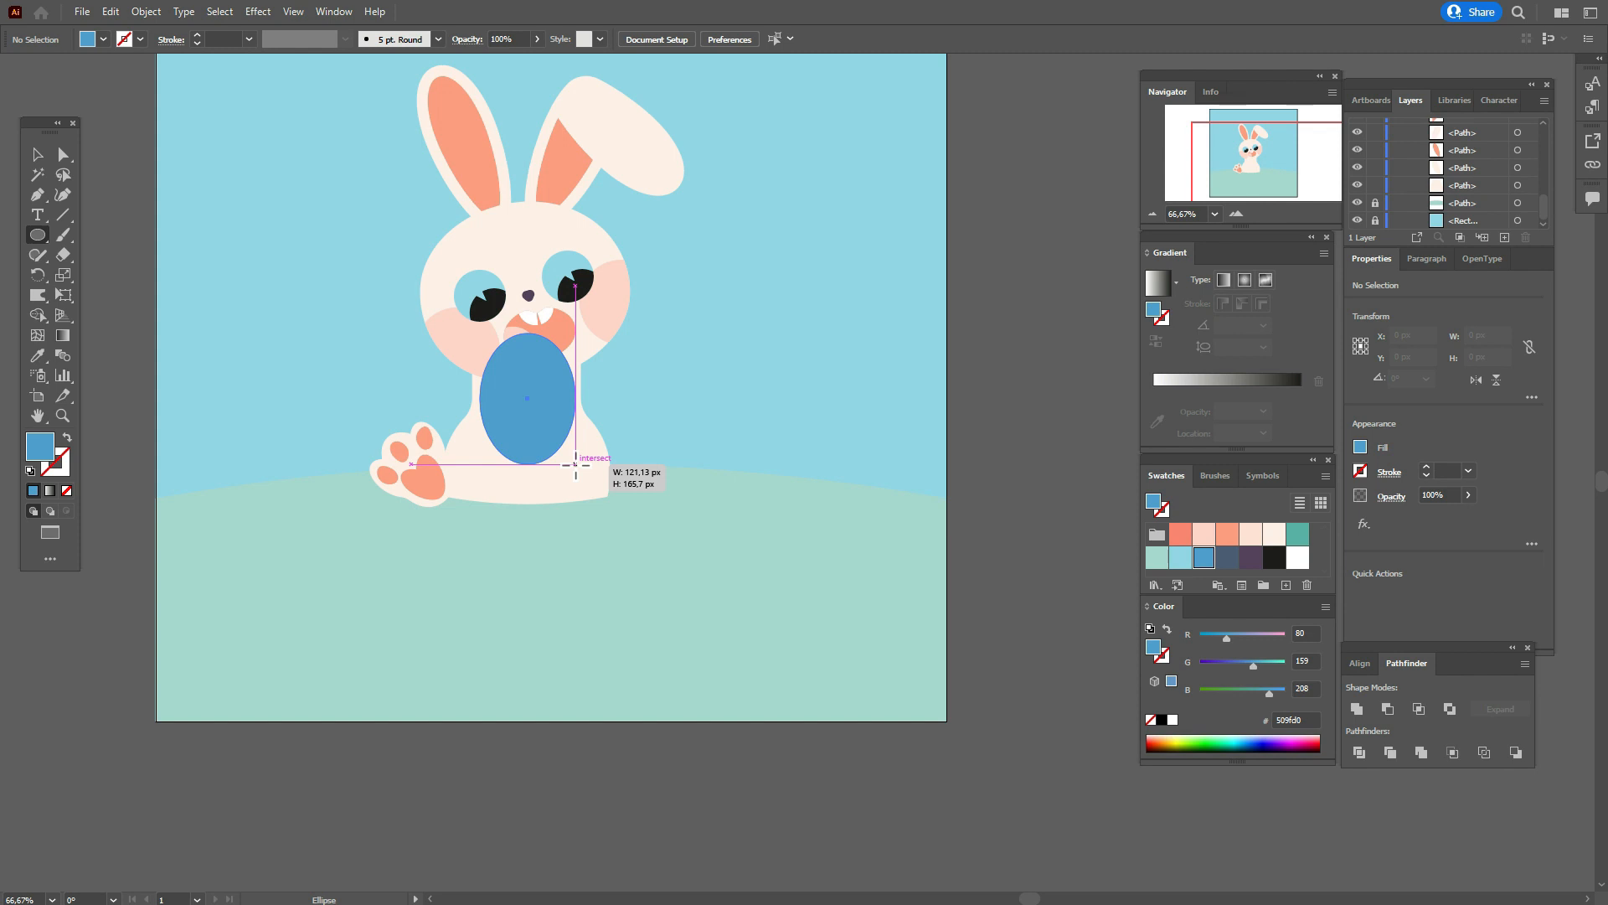
pyautogui.moveTo(576, 463); pyautogui.dragTo(585, 463)
pyautogui.click(37, 155)
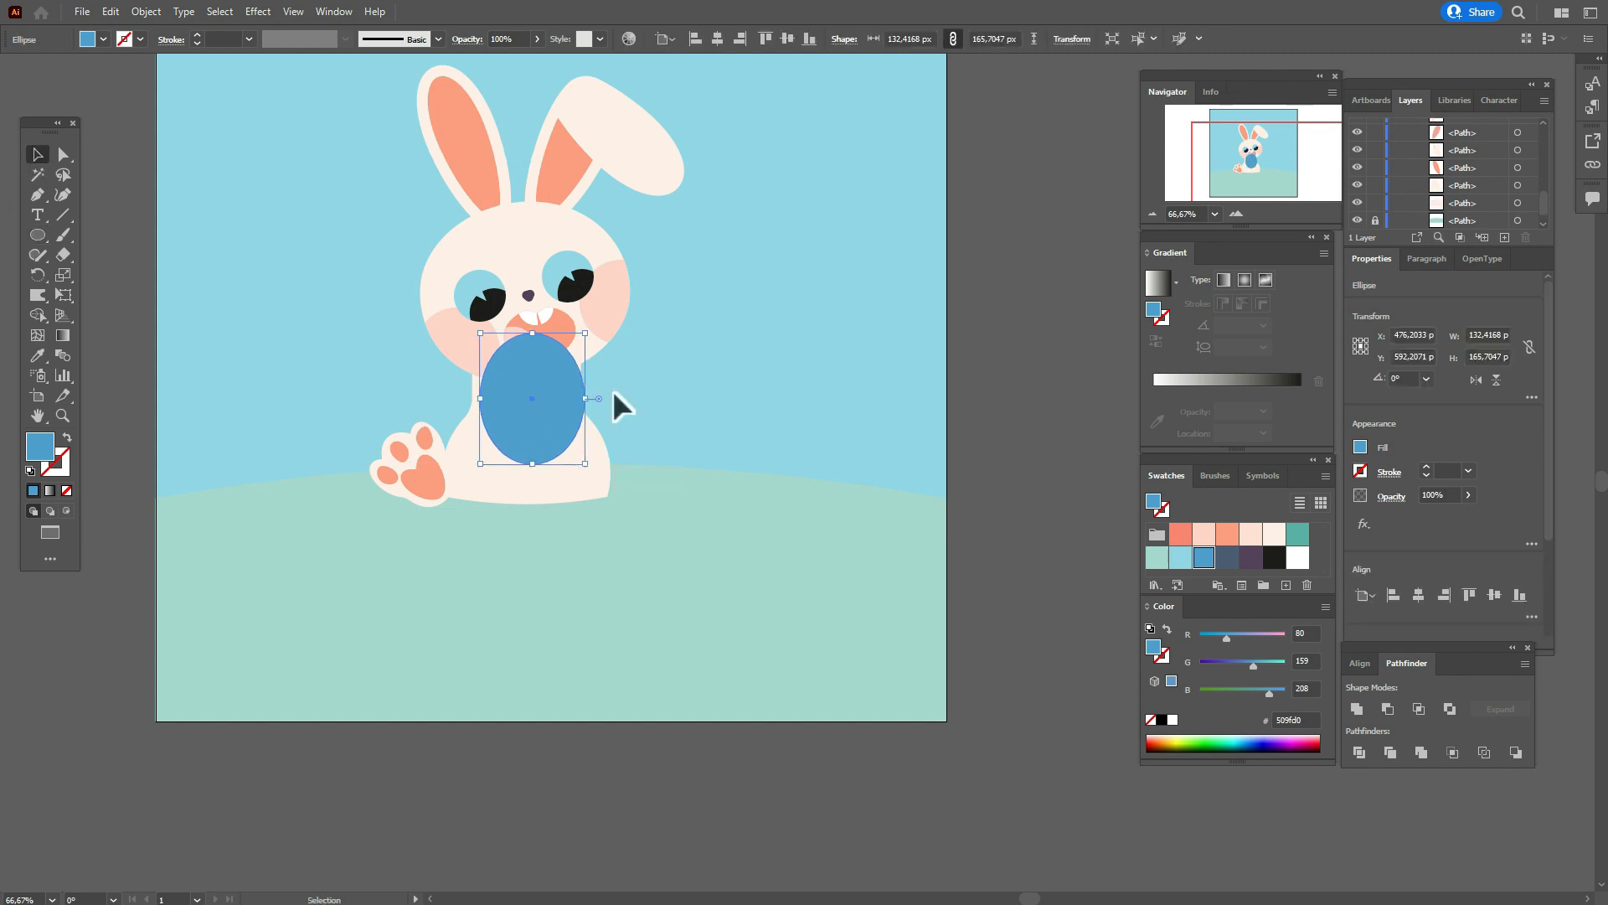
pyautogui.moveTo(530, 387); pyautogui.dragTo(526, 389)
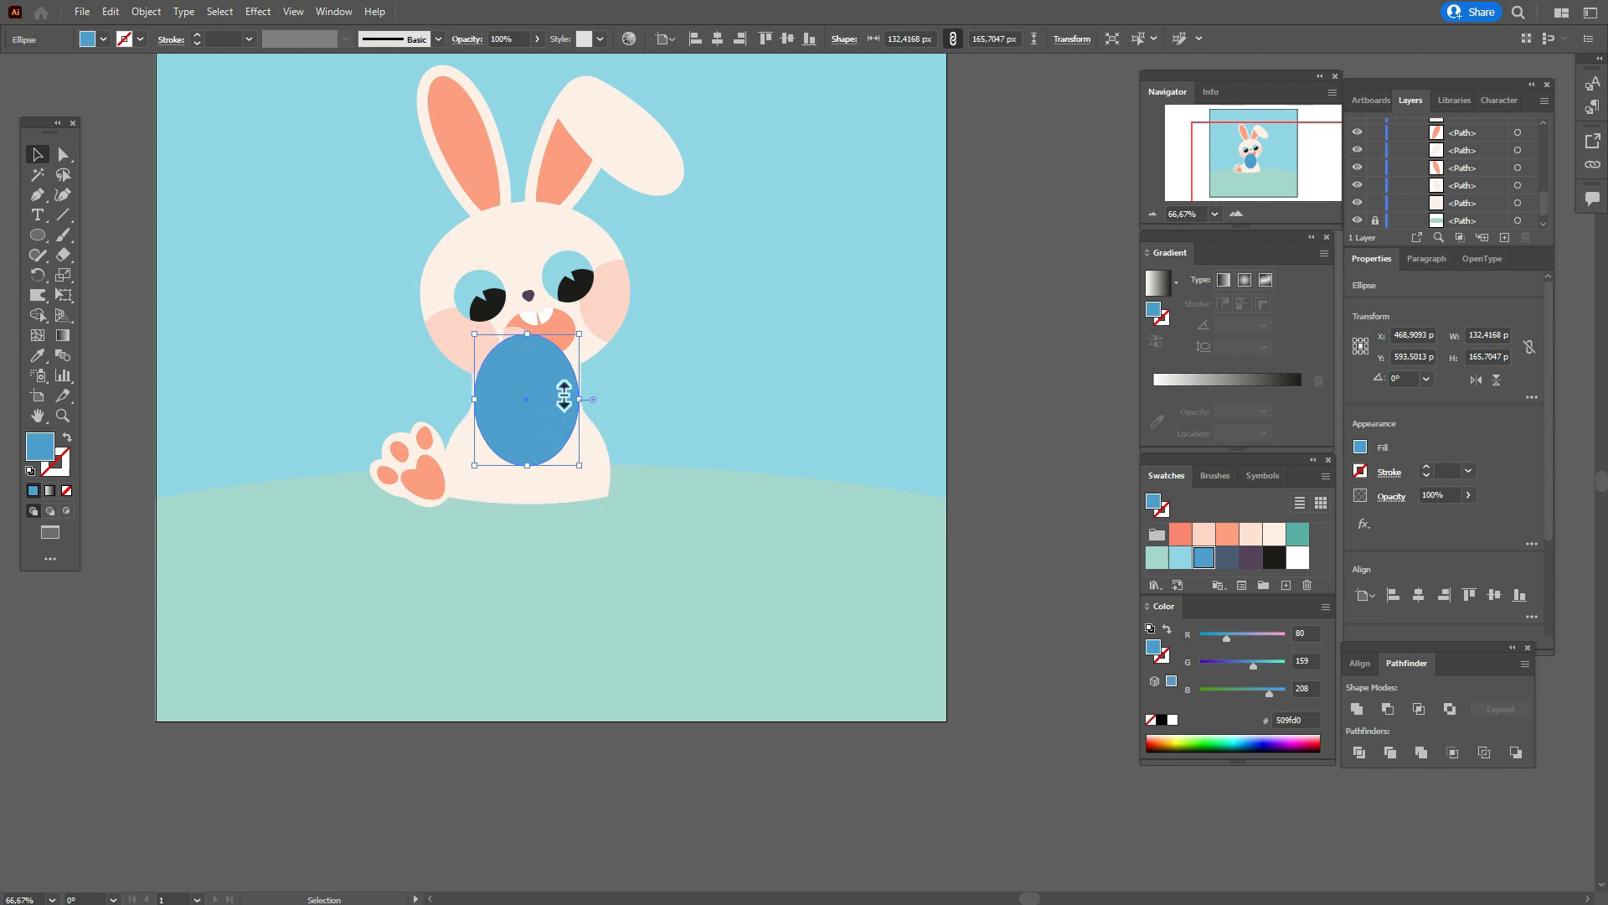
# Enlarge the blue ellipse in front of the body to about 151 × 189 px.
pyautogui.click(585, 439)
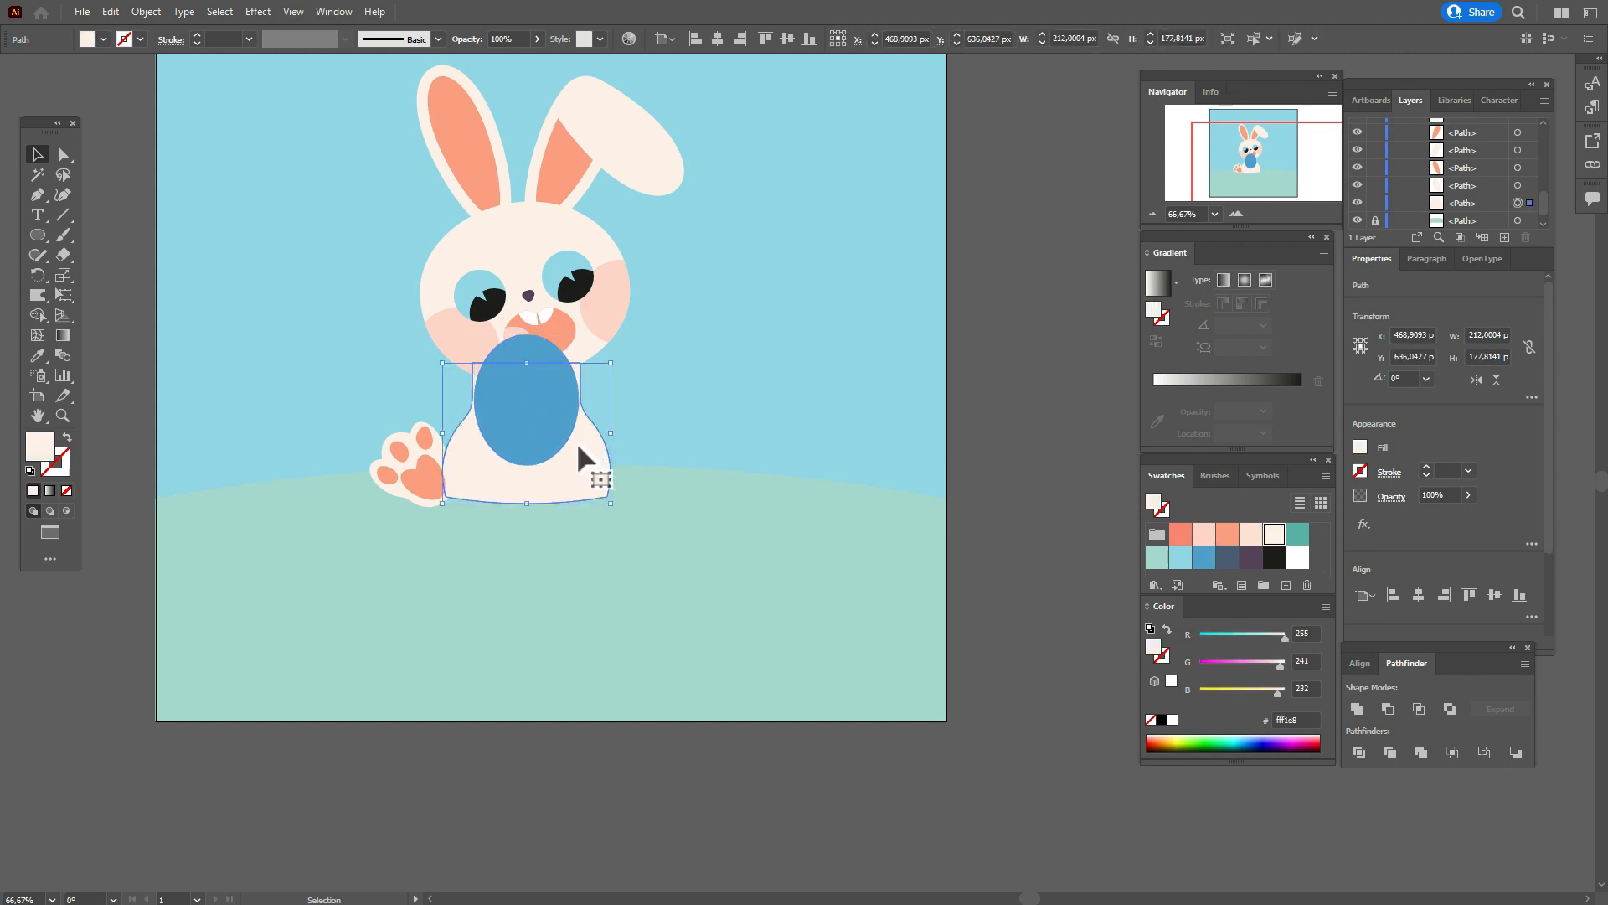
pyautogui.click(519, 444)
pyautogui.moveTo(528, 465); pyautogui.dragTo(535, 471)
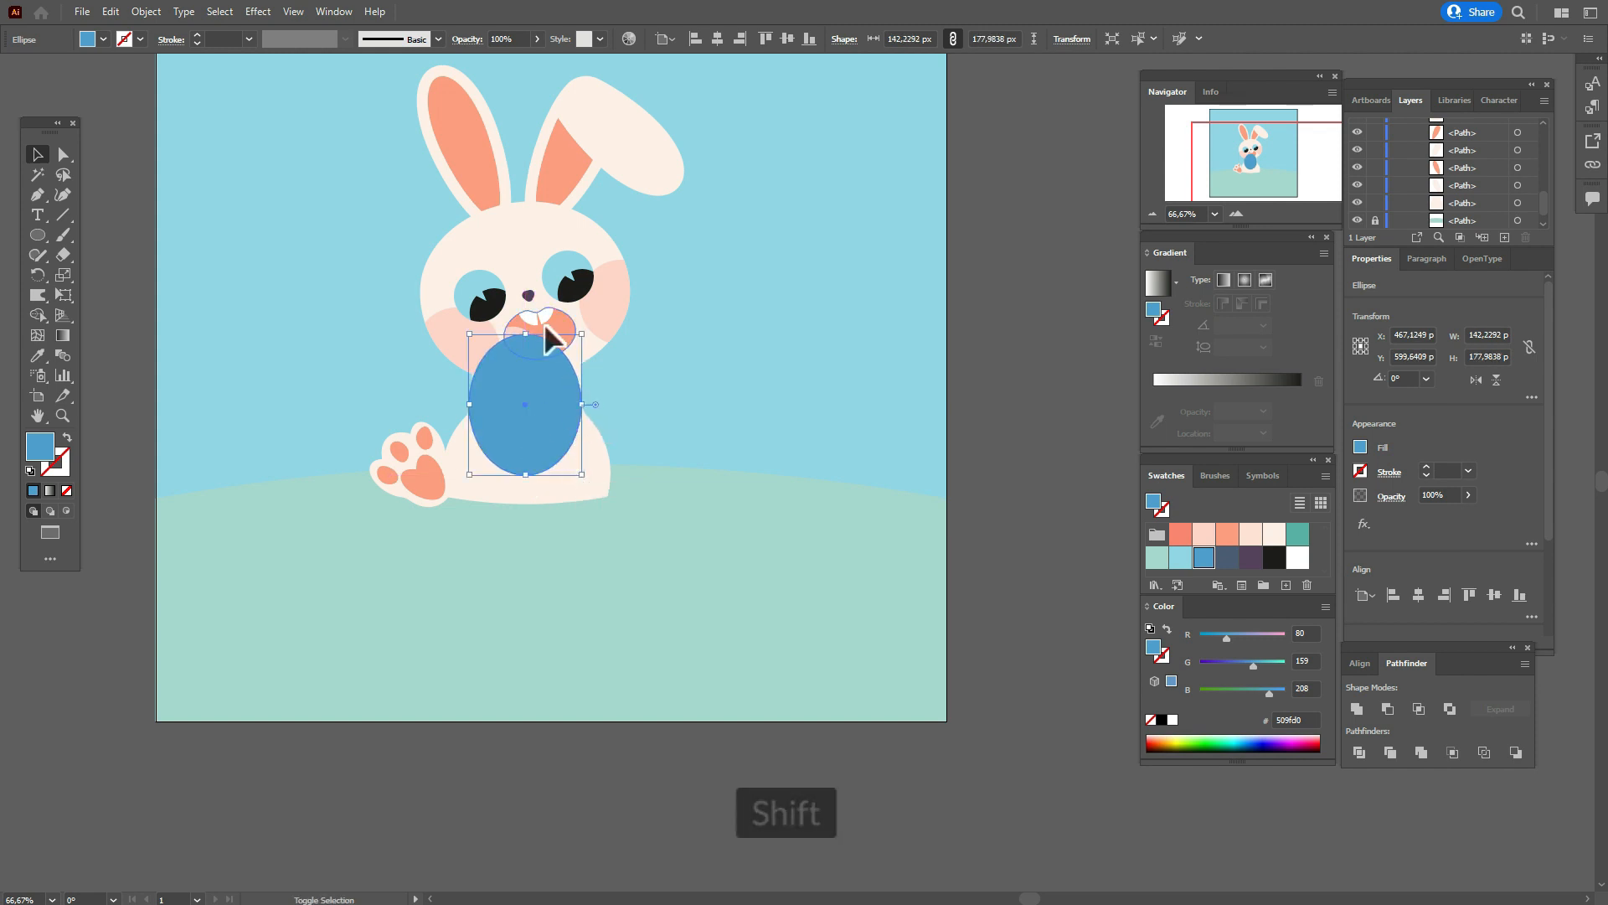
pyautogui.moveTo(532, 473); pyautogui.dragTo(532, 480)
pyautogui.click(1002, 434)
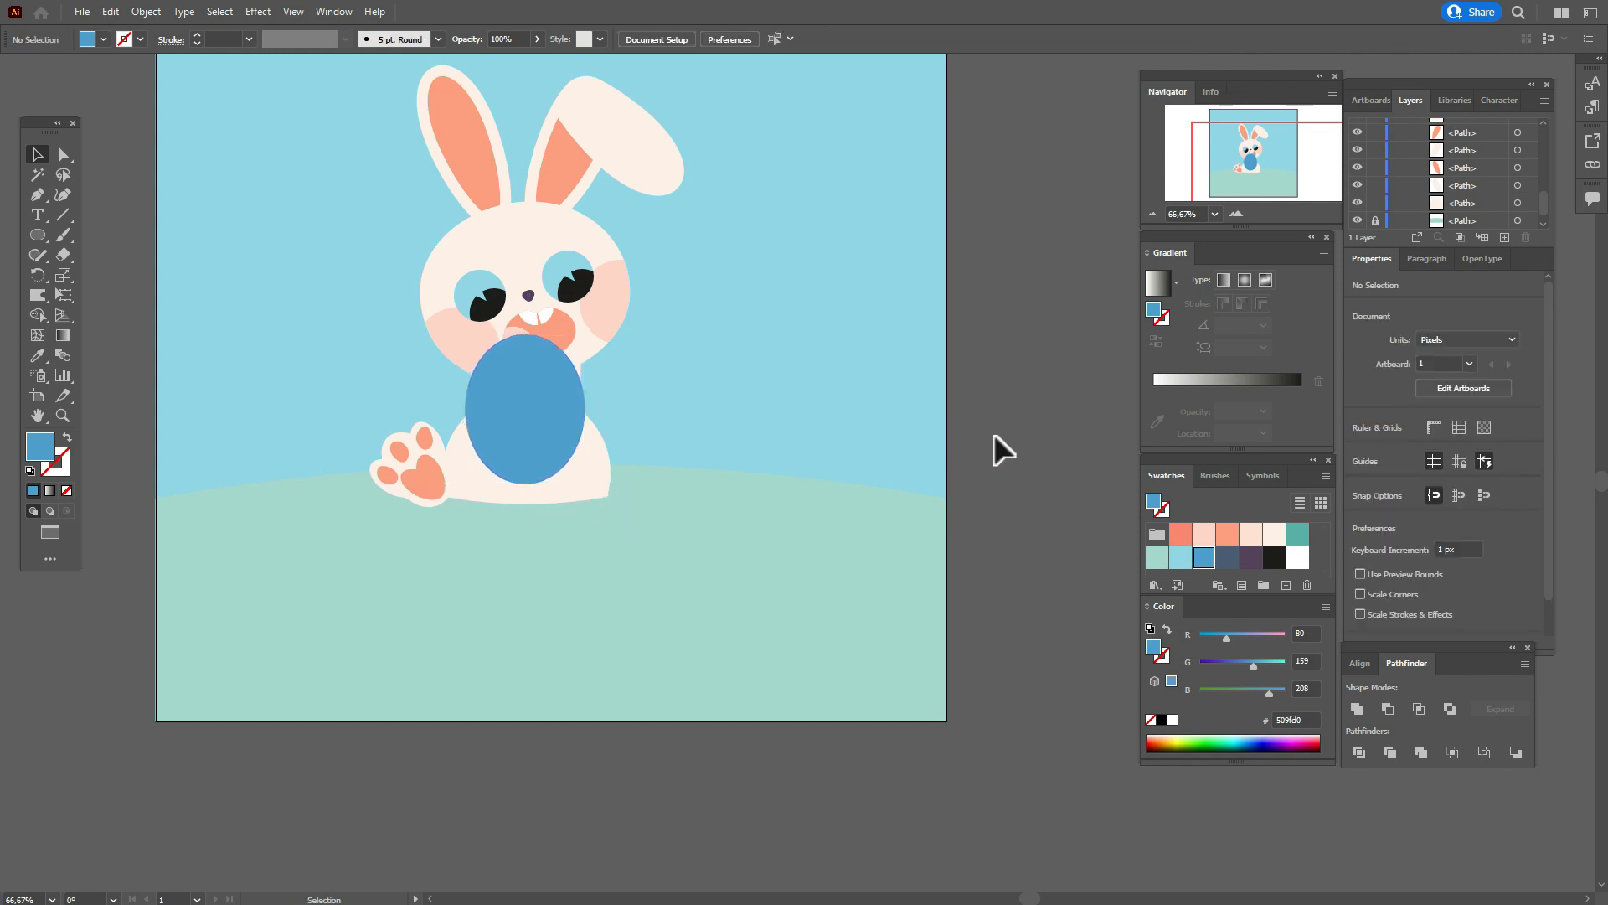
# Raise the blue ellipse's lowest anchor point to flatten its base, reducing the height to about 178 px.
pyautogui.click(551, 406)
pyautogui.click(63, 154)
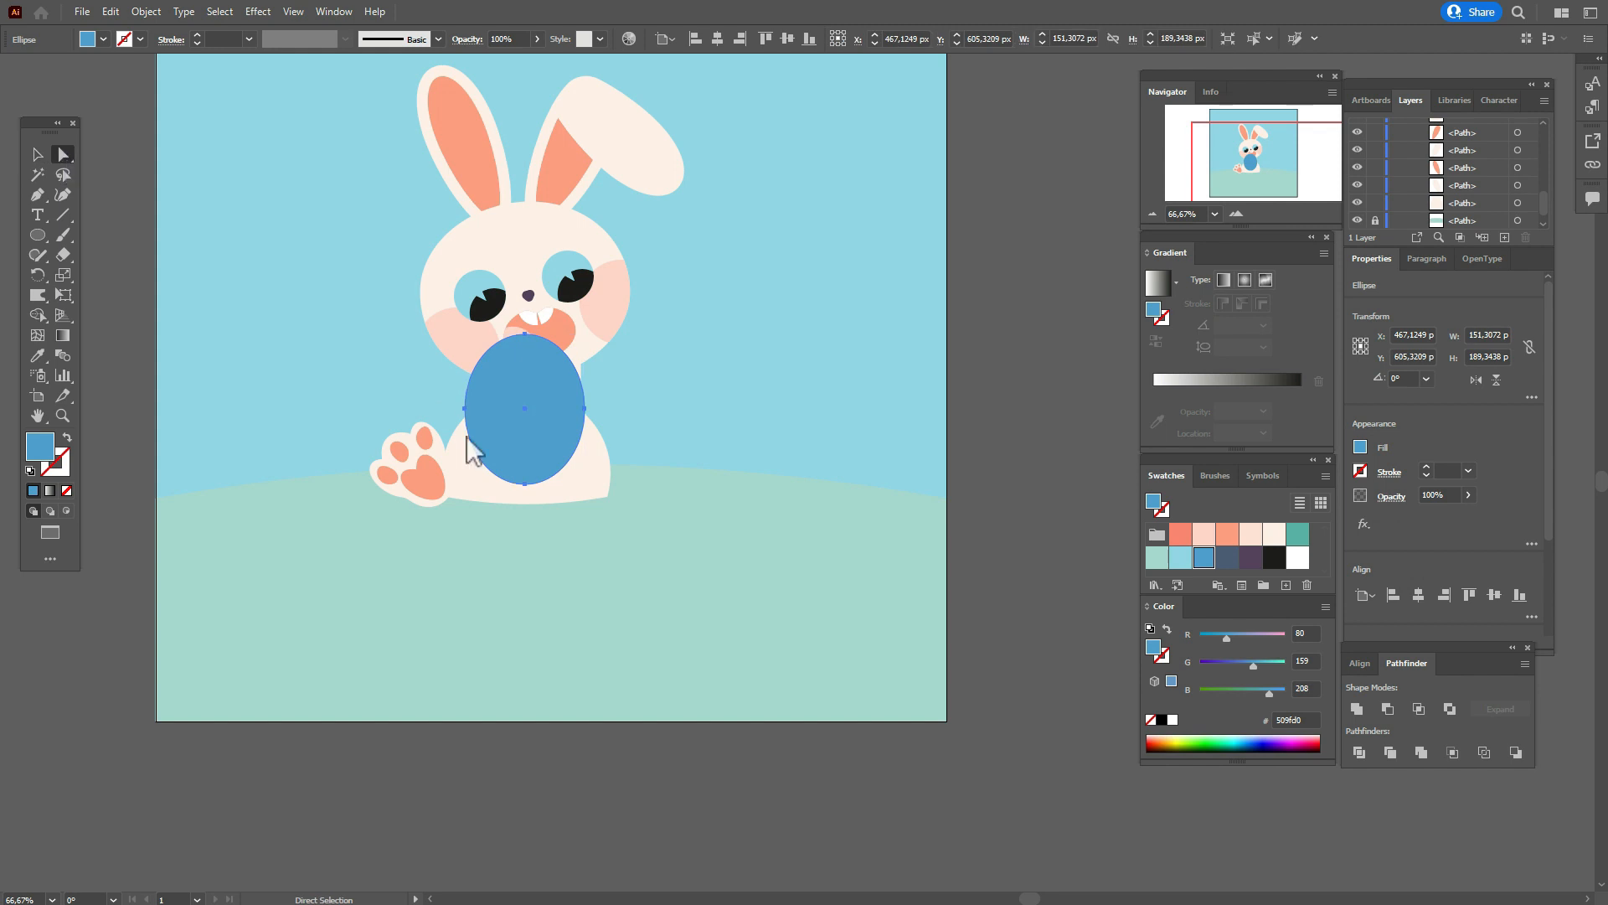
pyautogui.click(525, 484)
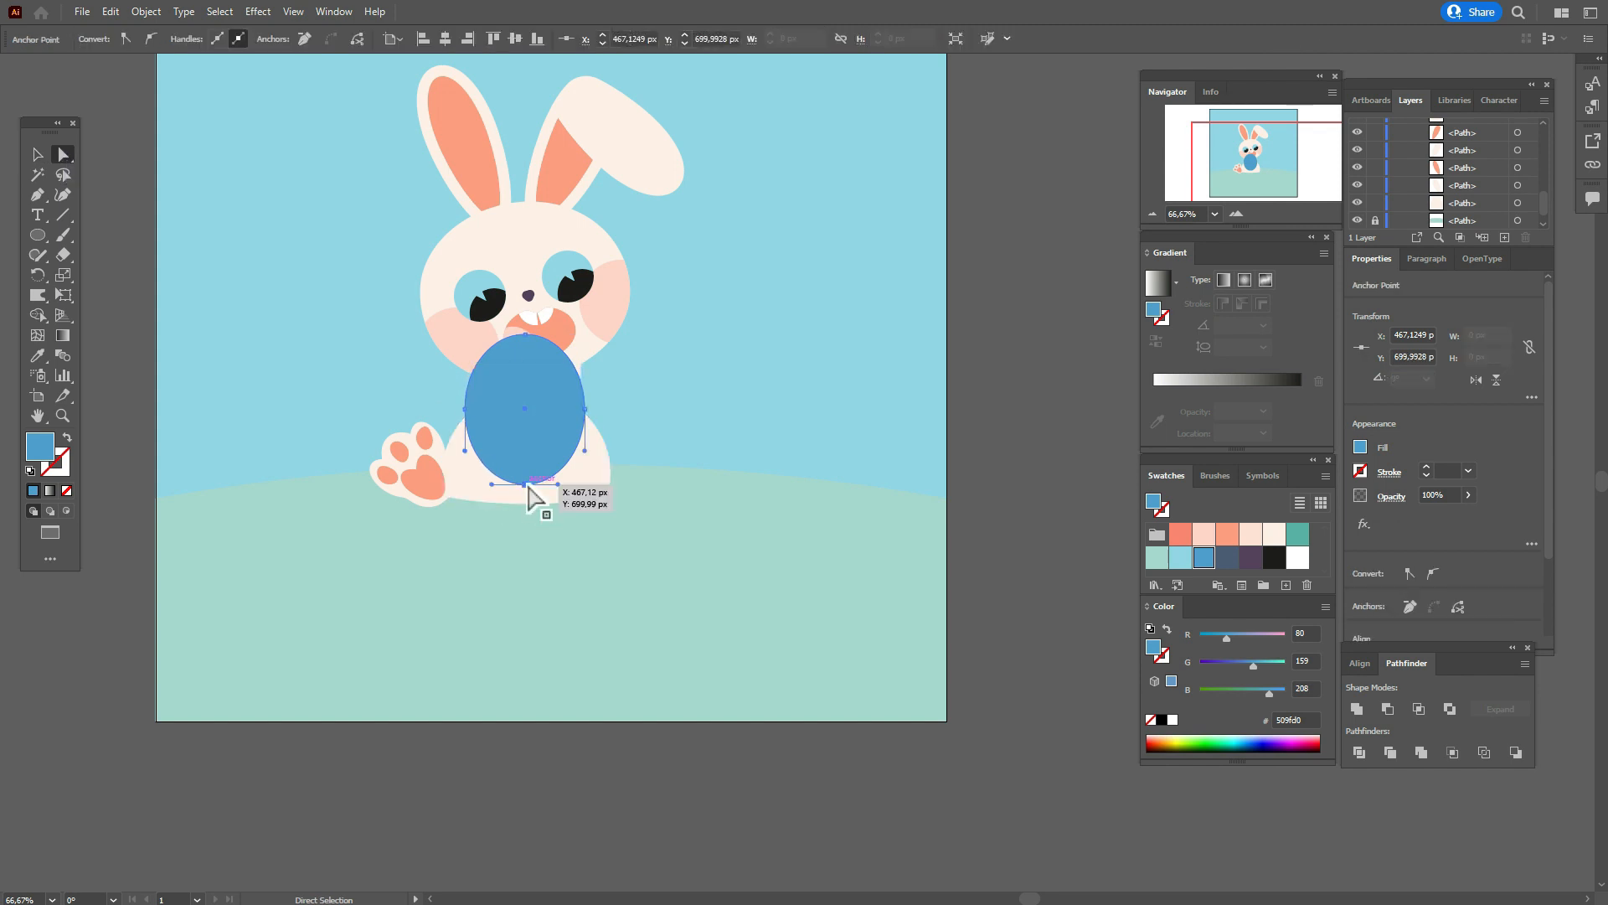
pyautogui.moveTo(528, 482); pyautogui.dragTo(527, 474)
pyautogui.click(981, 438)
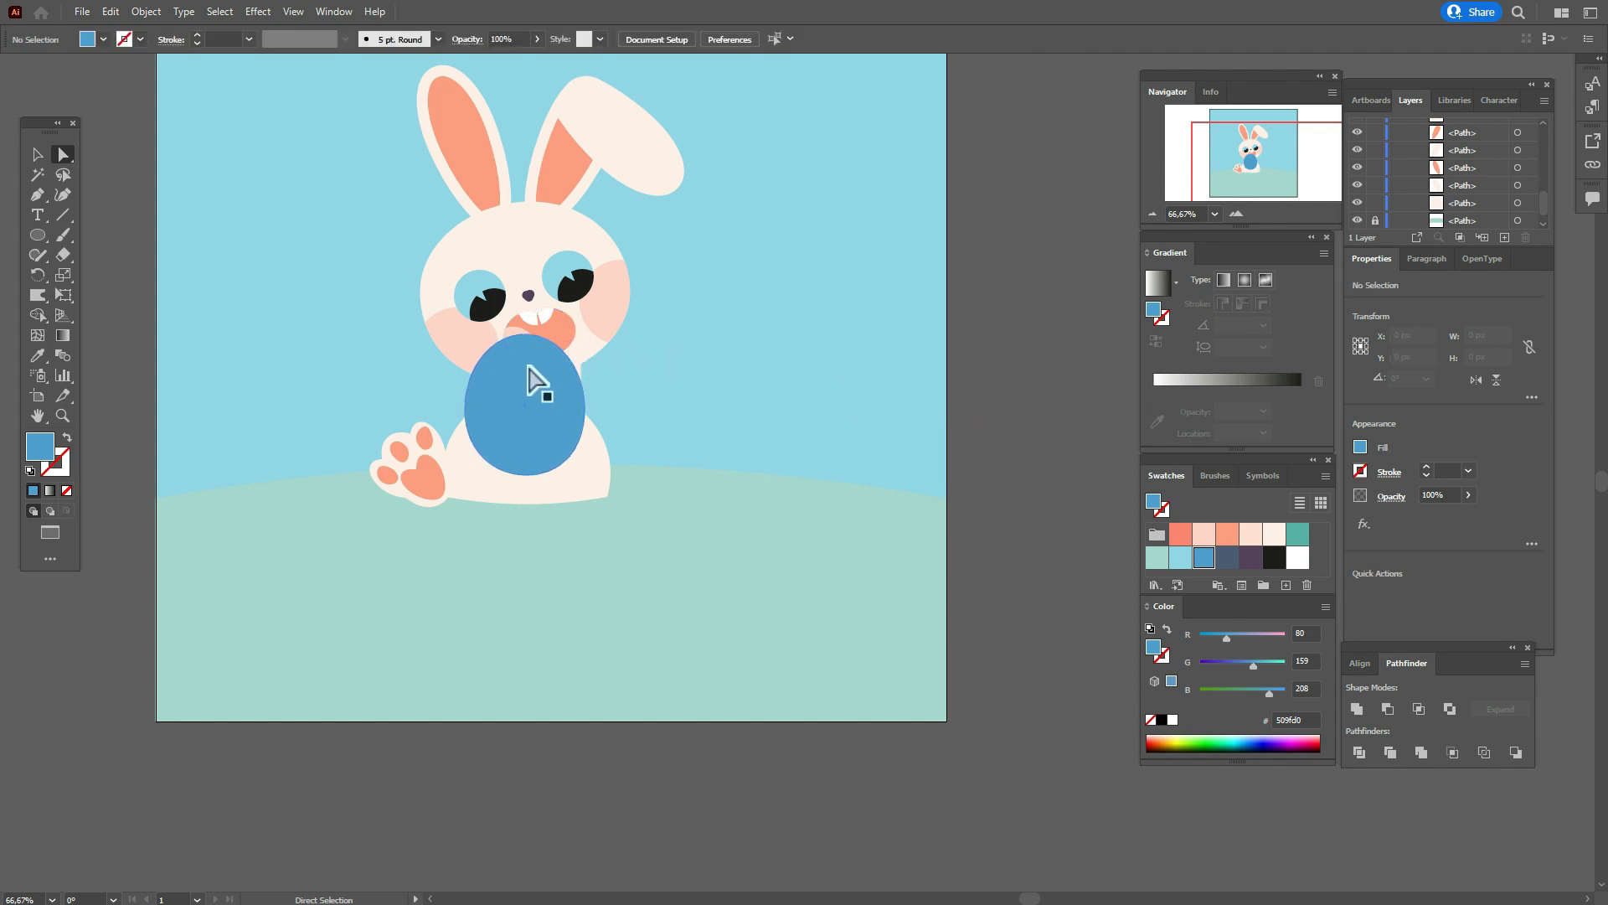
# Narrow the upper part of the blue ellipse into an egg shape with Free Distort and expand its appearance.
pyautogui.click(37, 154)
pyautogui.click(482, 378)
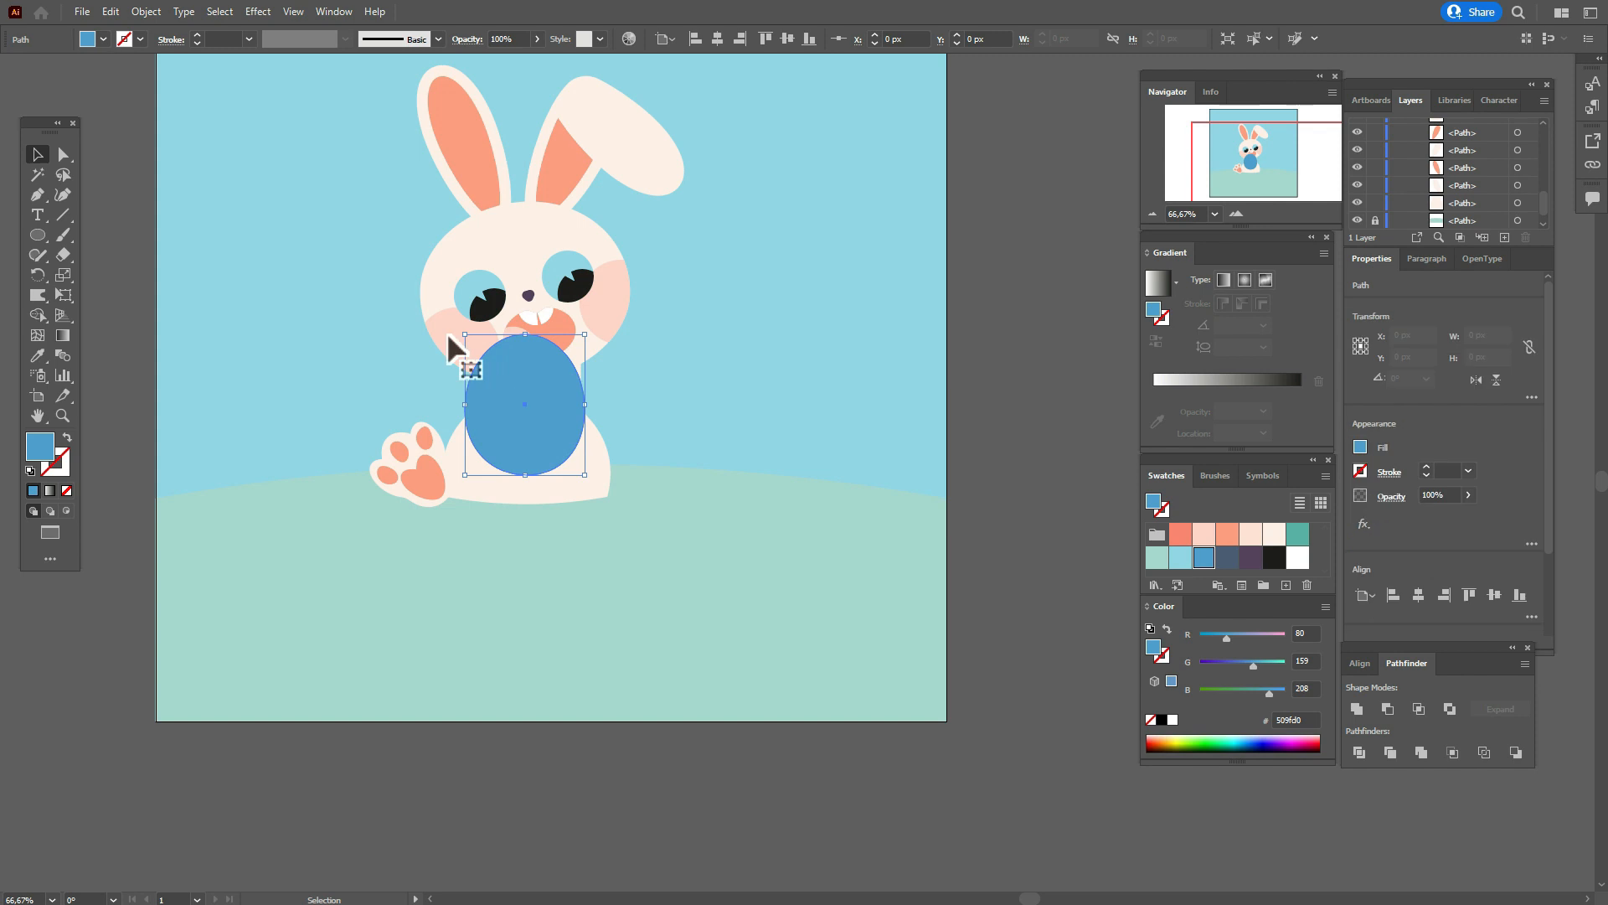
pyautogui.click(258, 11)
pyautogui.moveTo(385, 147)
pyautogui.click(490, 151)
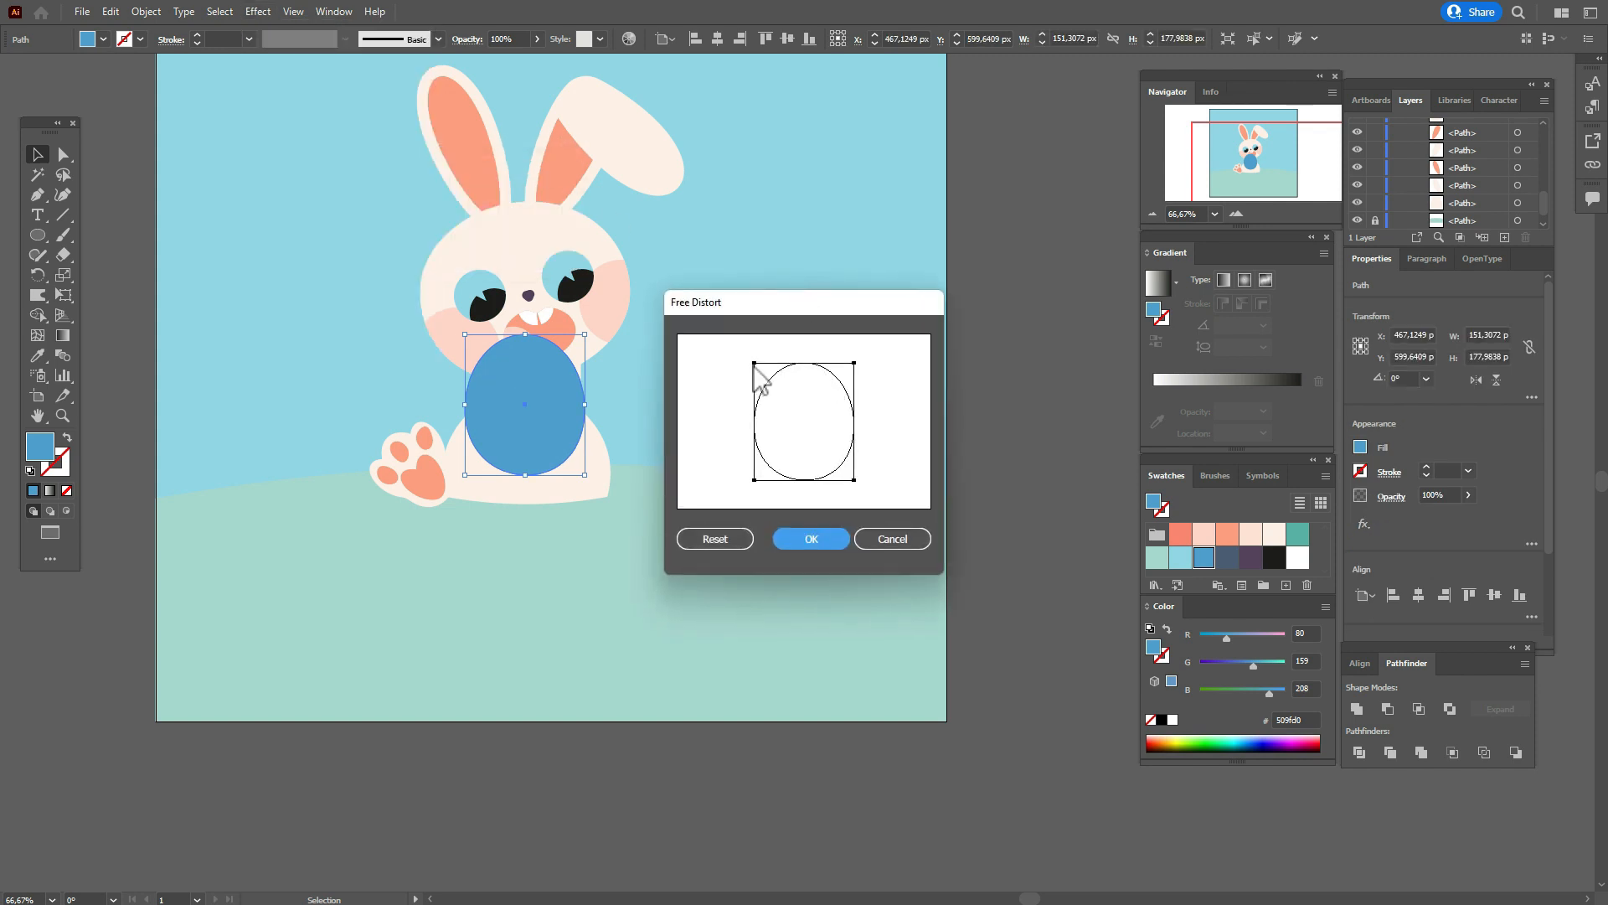
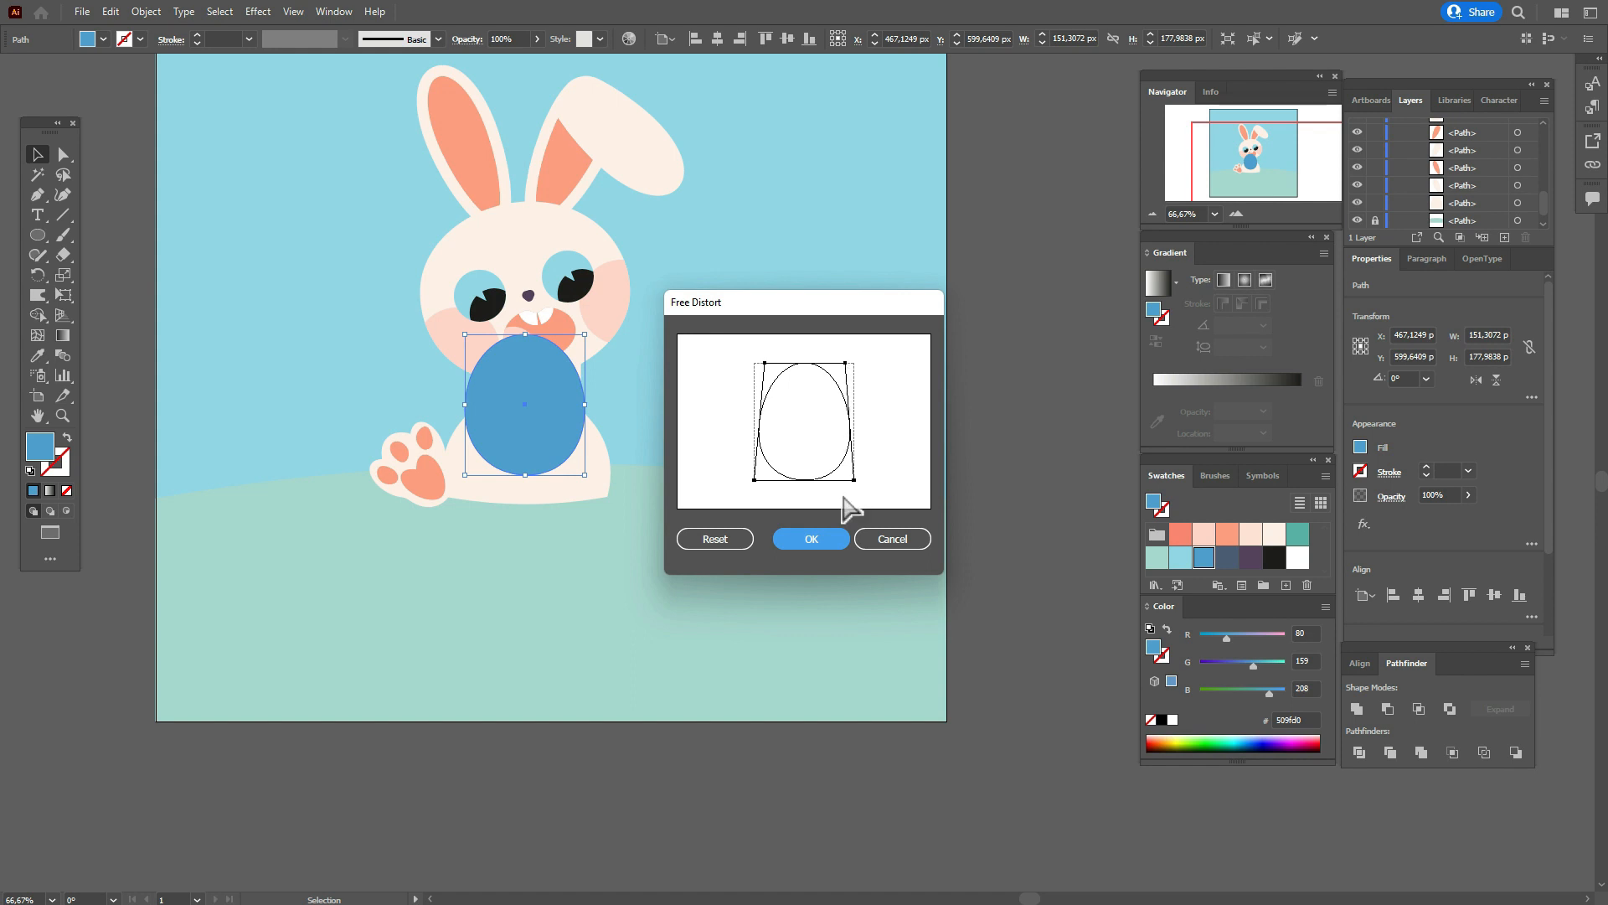
pyautogui.click(836, 535)
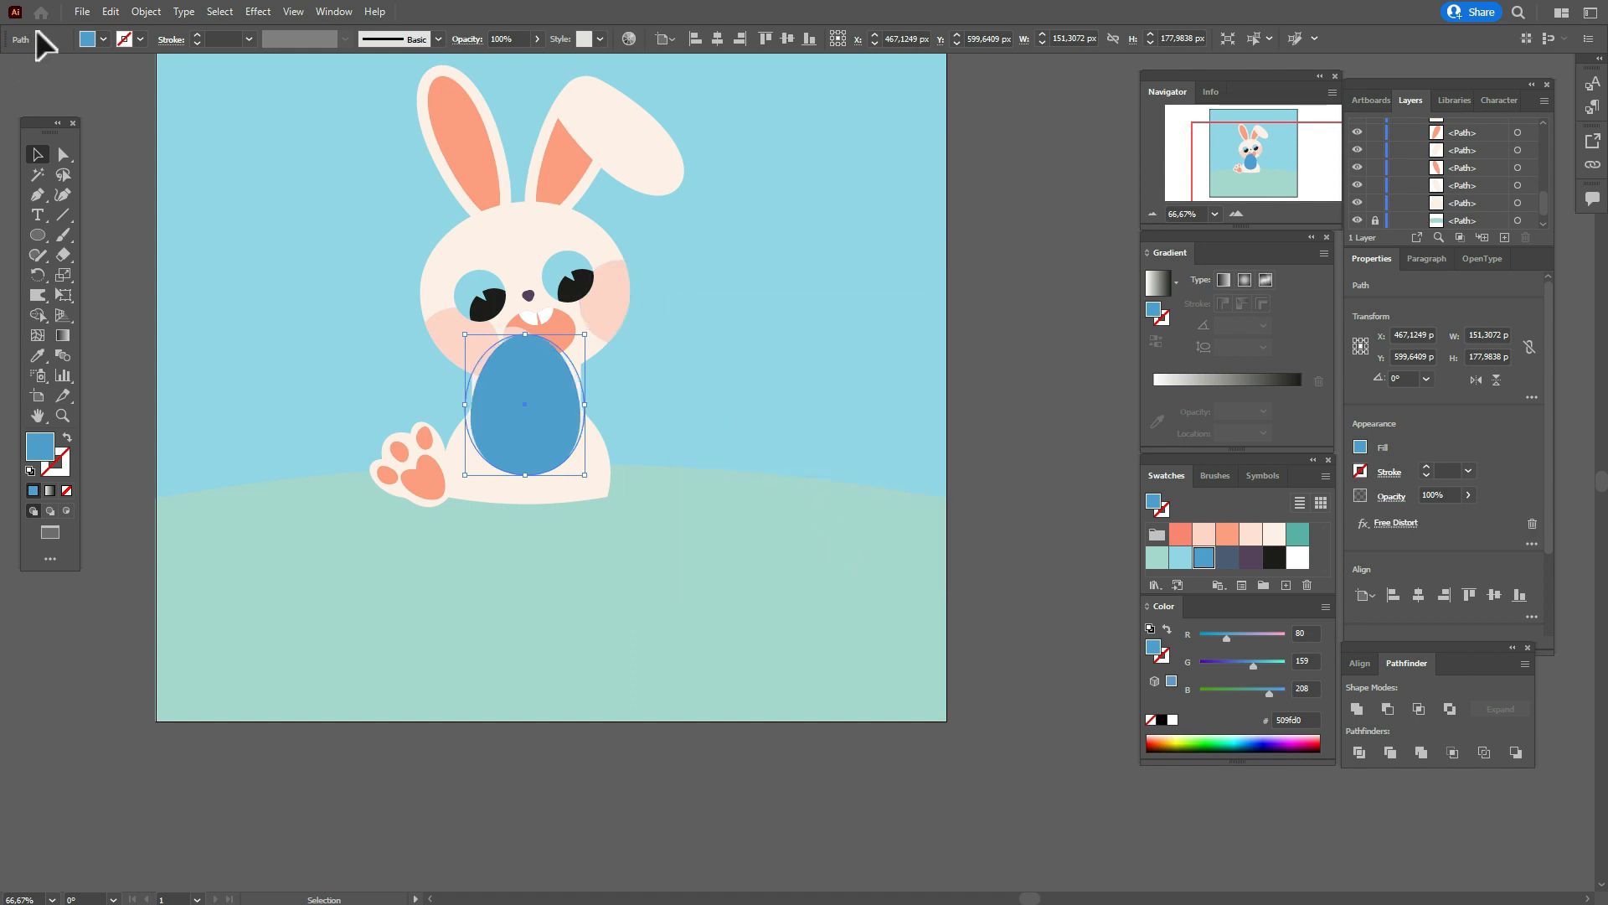
pyautogui.click(142, 19)
pyautogui.click(193, 228)
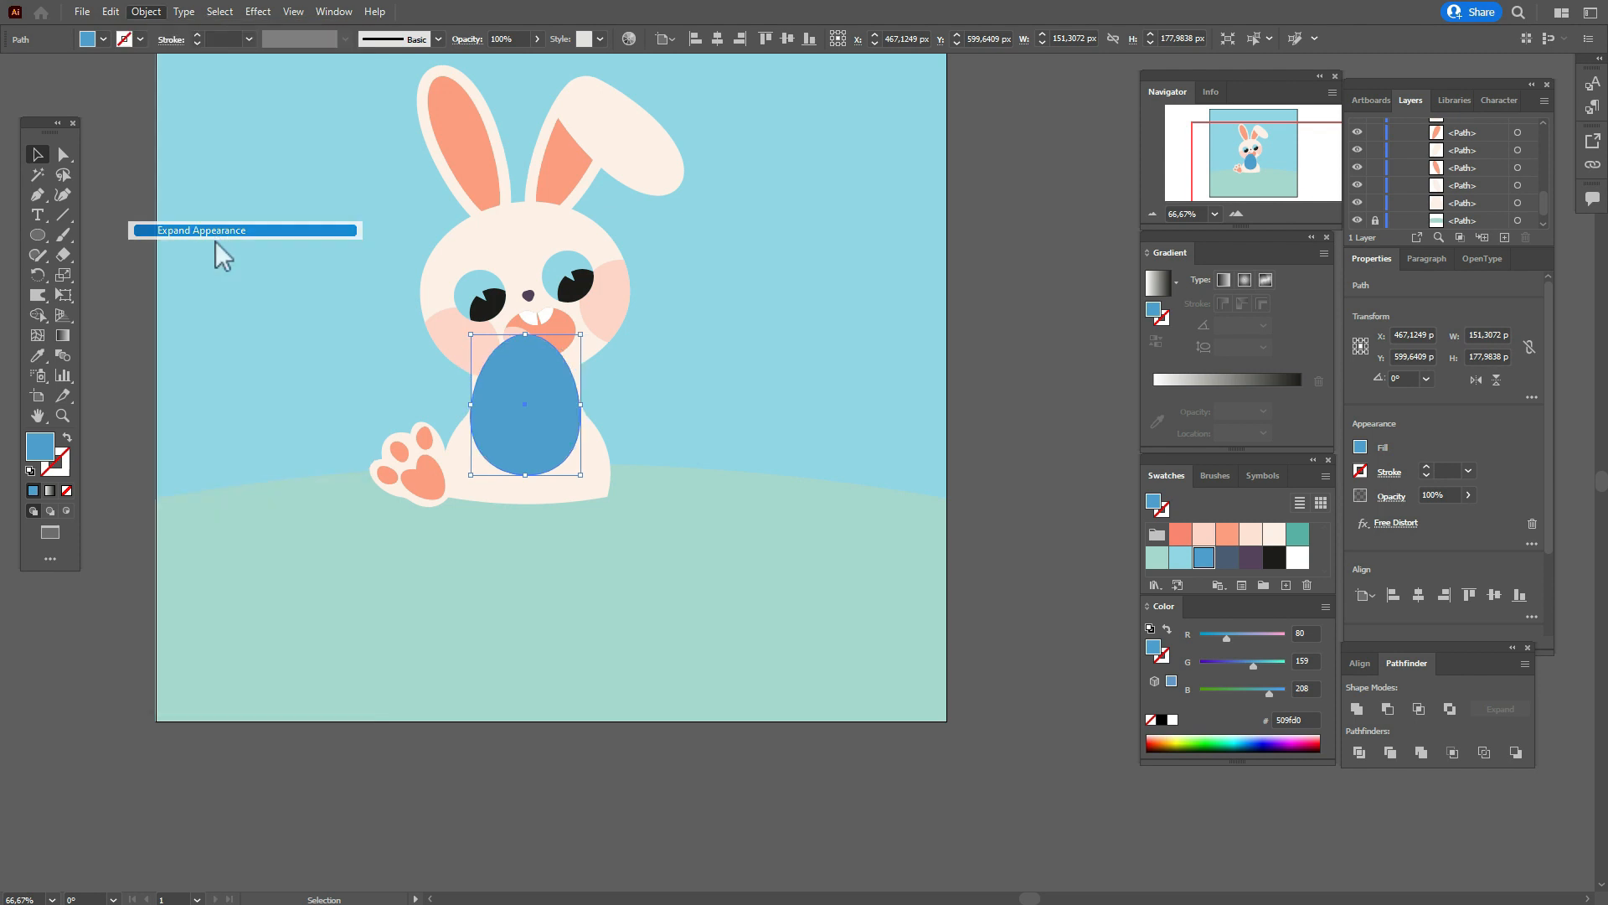
pyautogui.click(1032, 435)
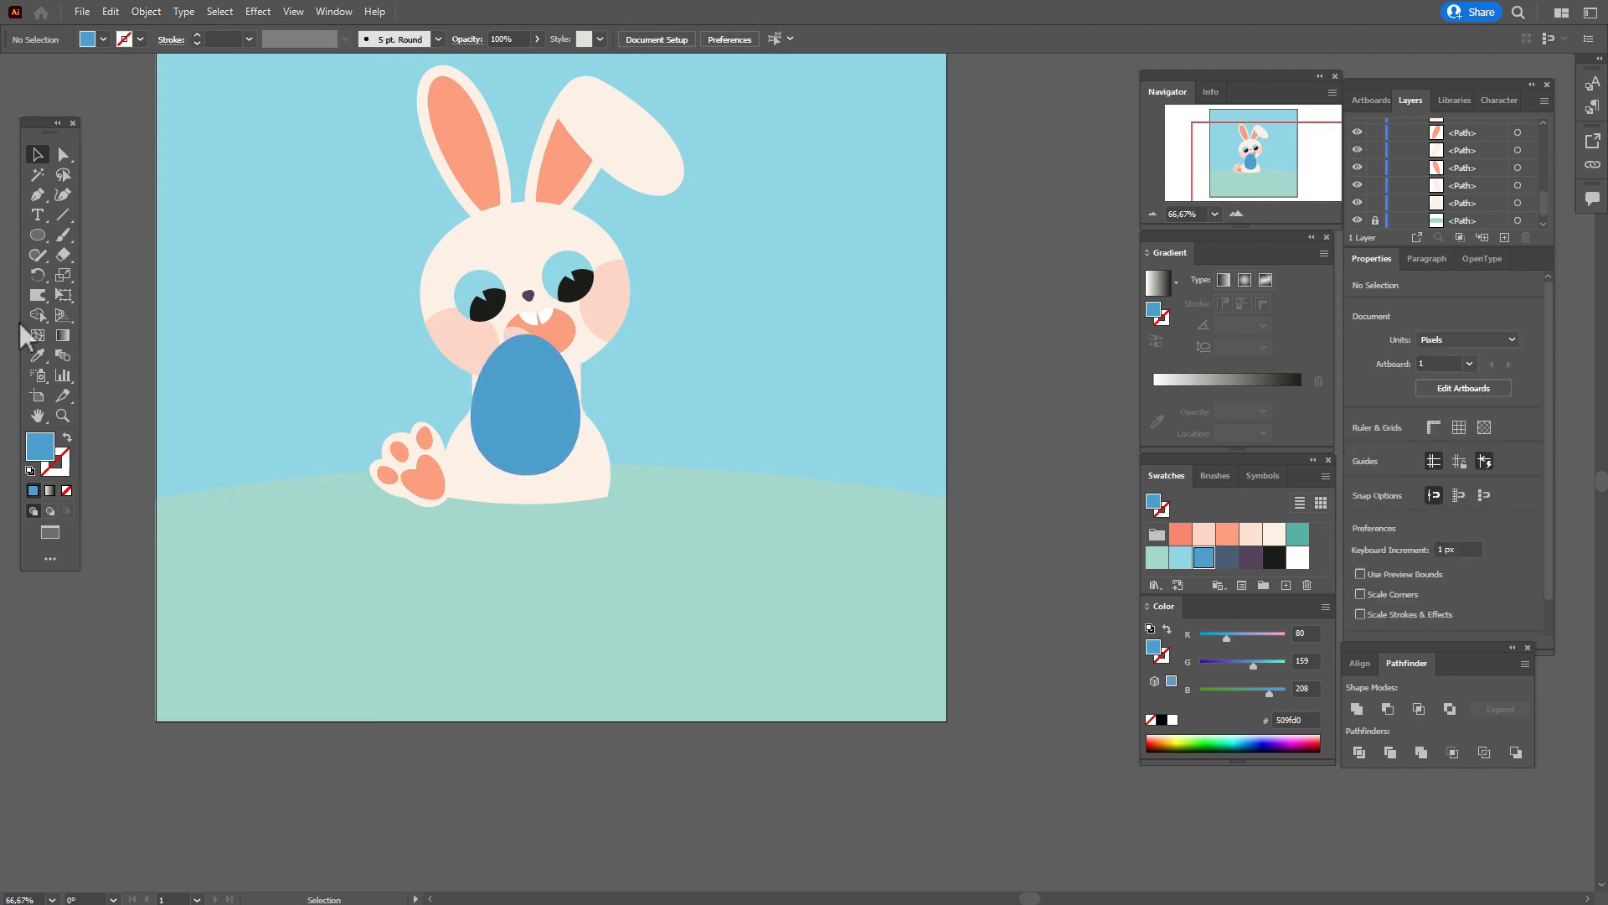
# Sample the body's cream colour and draw a small ellipse beside the egg for the bunny's hand.
pyautogui.click(39, 358)
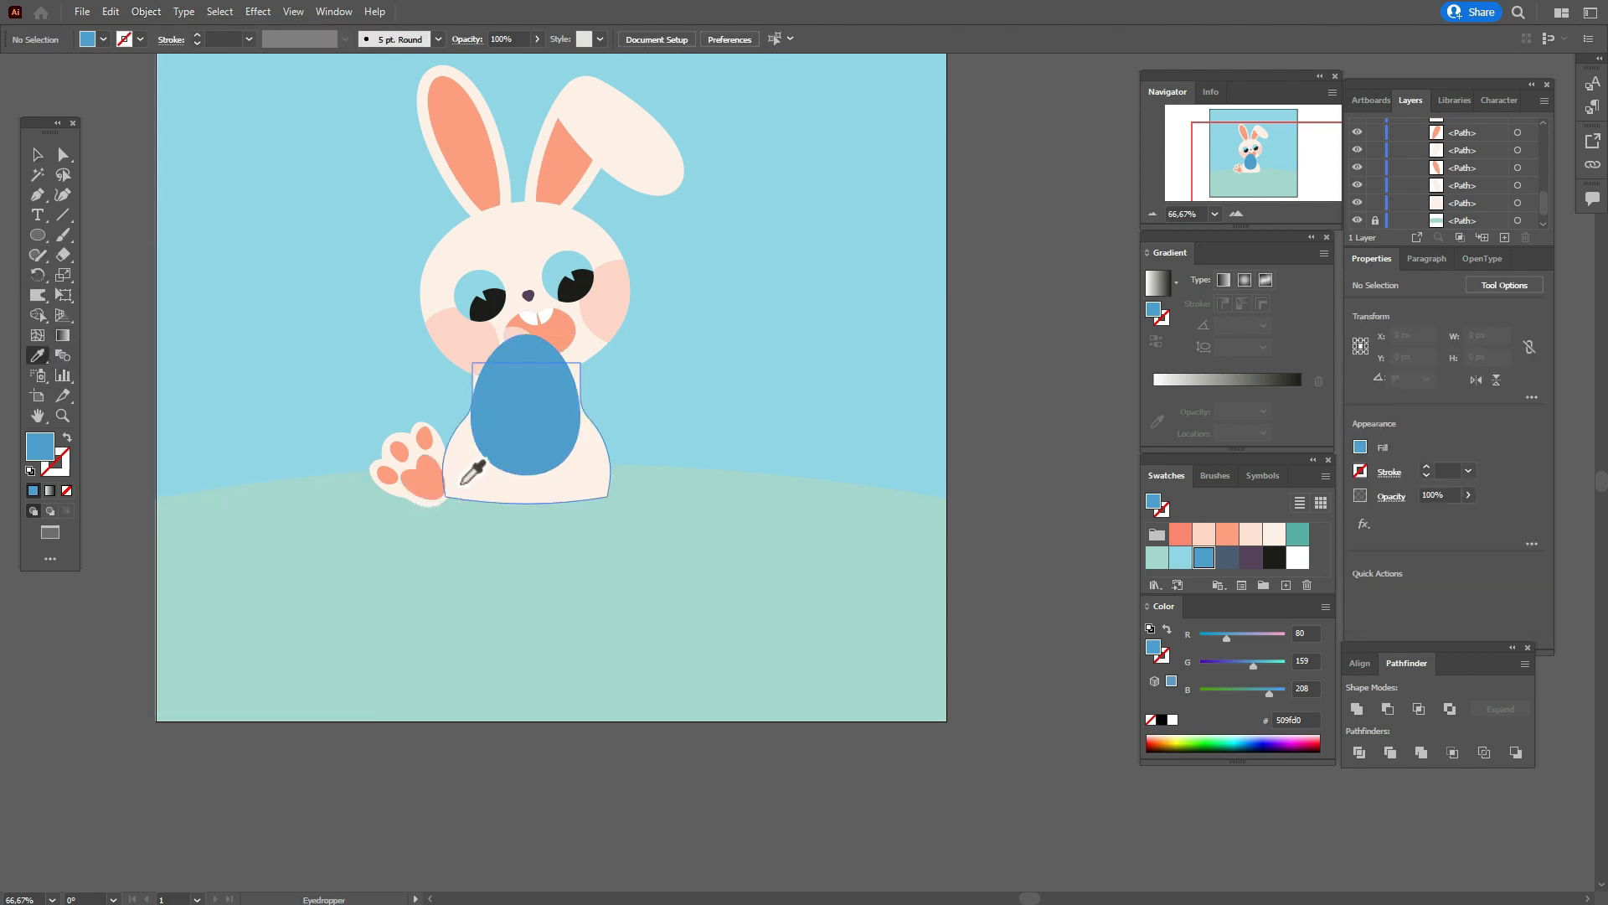
pyautogui.click(463, 479)
pyautogui.click(38, 237)
pyautogui.moveTo(40, 244); pyautogui.dragTo(95, 280)
pyautogui.moveTo(424, 368); pyautogui.dragTo(449, 439)
# Rotate the cream ellipse to about 315° so the hand overlaps the egg's left edge.
pyautogui.click(63, 155)
pyautogui.click(37, 154)
pyautogui.moveTo(479, 400)
pyautogui.mouseDown()
pyautogui.moveTo(469, 446)
pyautogui.moveTo(474, 393)
pyautogui.moveTo(506, 411)
pyautogui.mouseUp()
pyautogui.rightClick(530, 407)
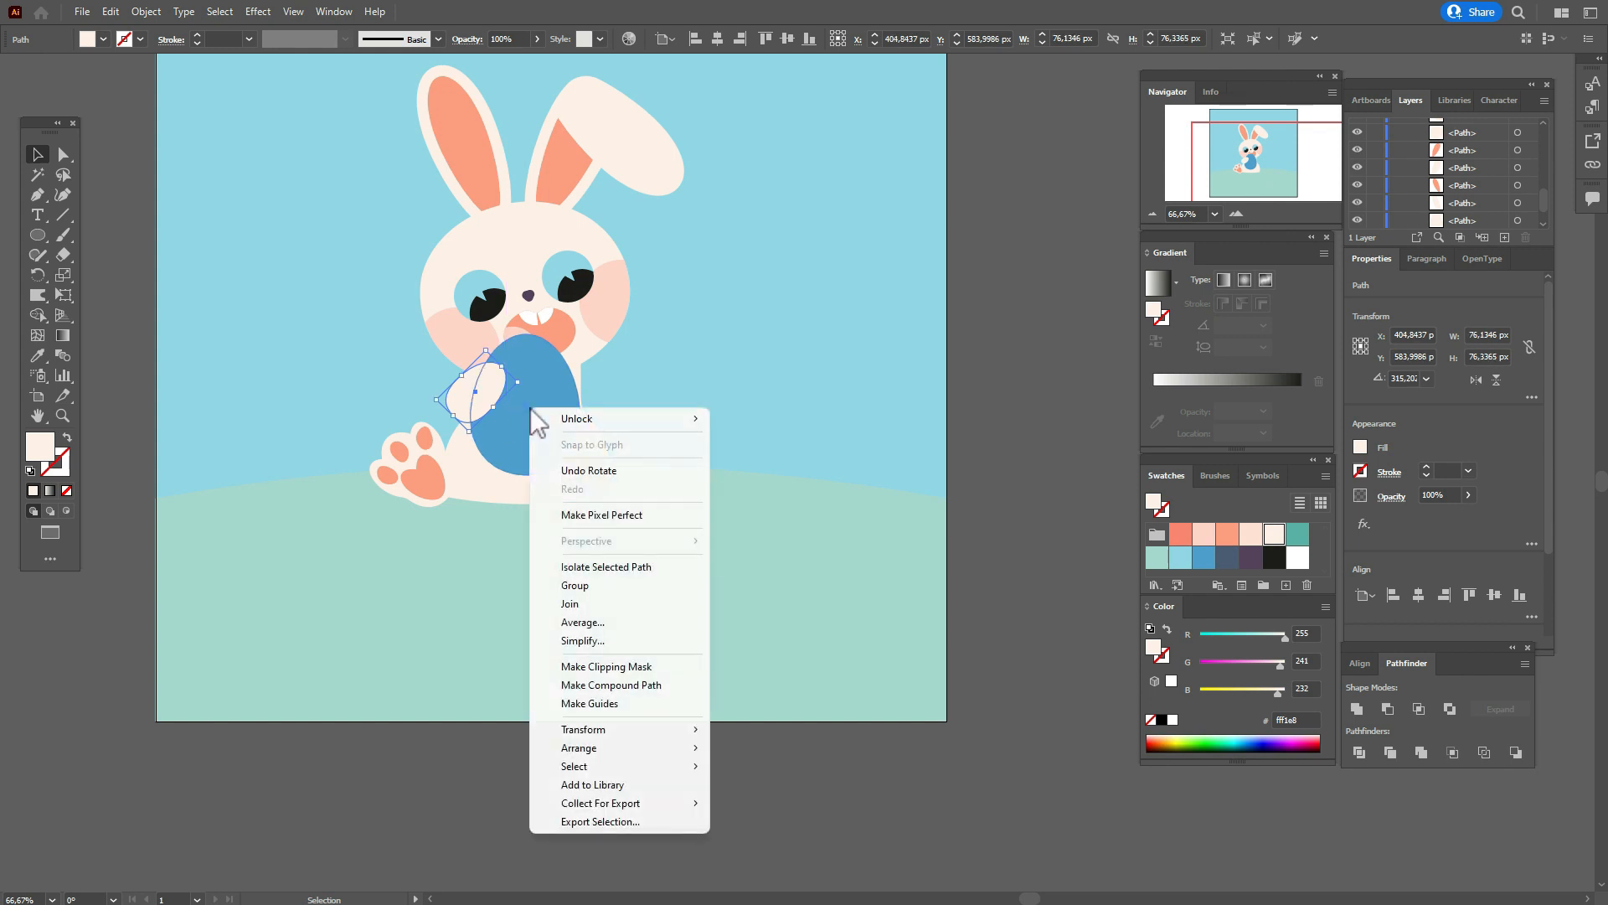
pyautogui.click(1002, 359)
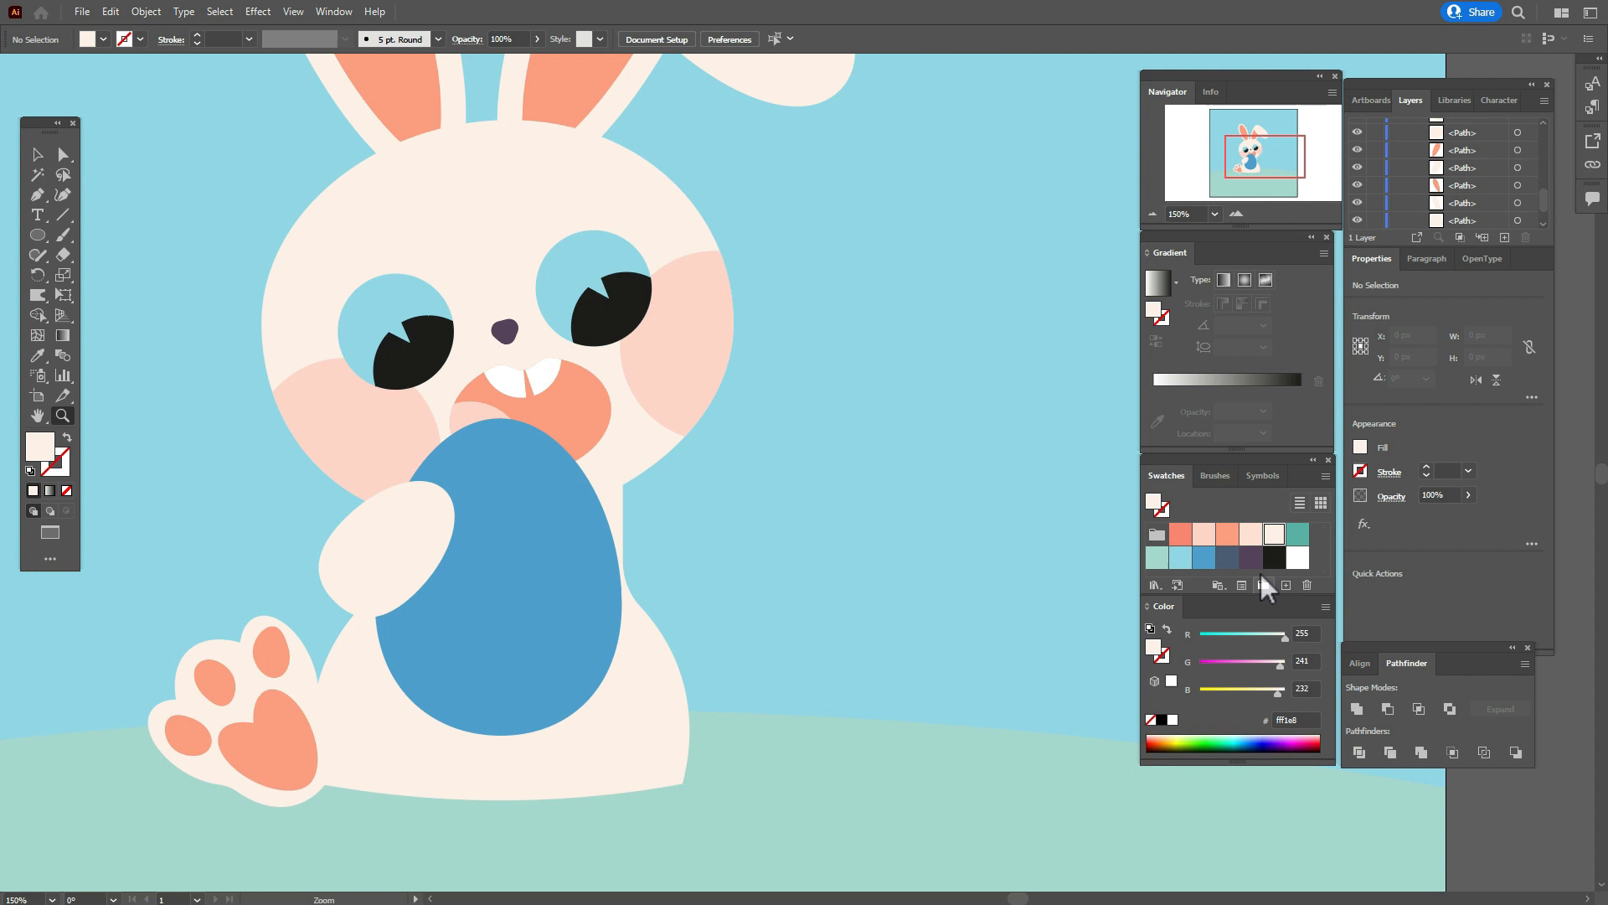
# Draw a short slanted dark purple #56425f line with the Pen tool at the upper end of the hand.
pyautogui.click(1250, 557)
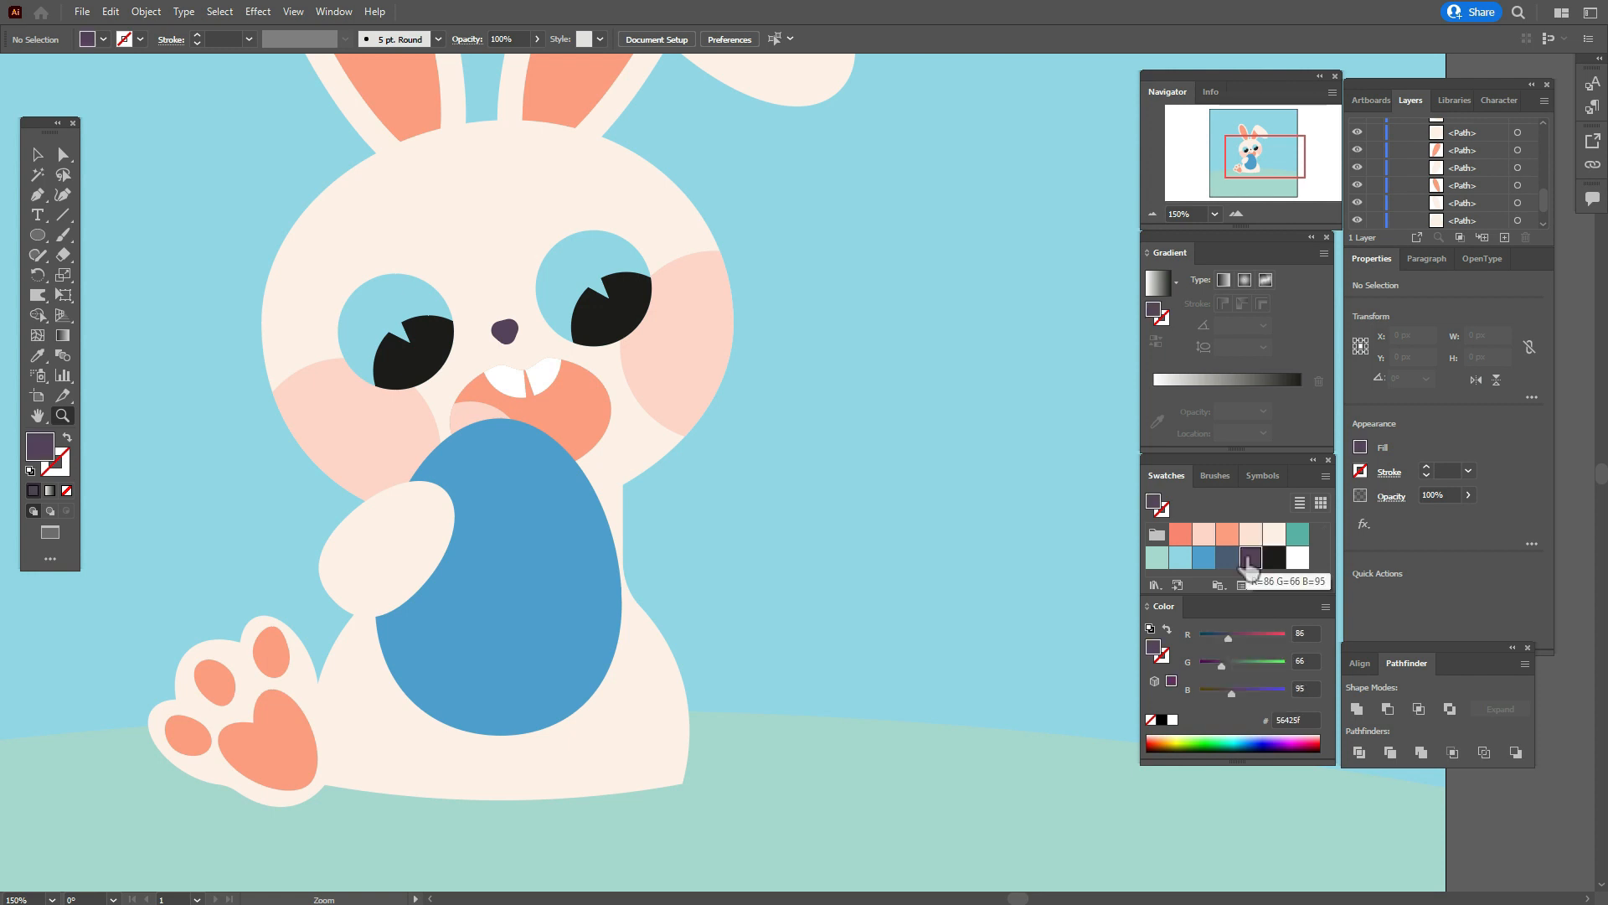
pyautogui.click(37, 196)
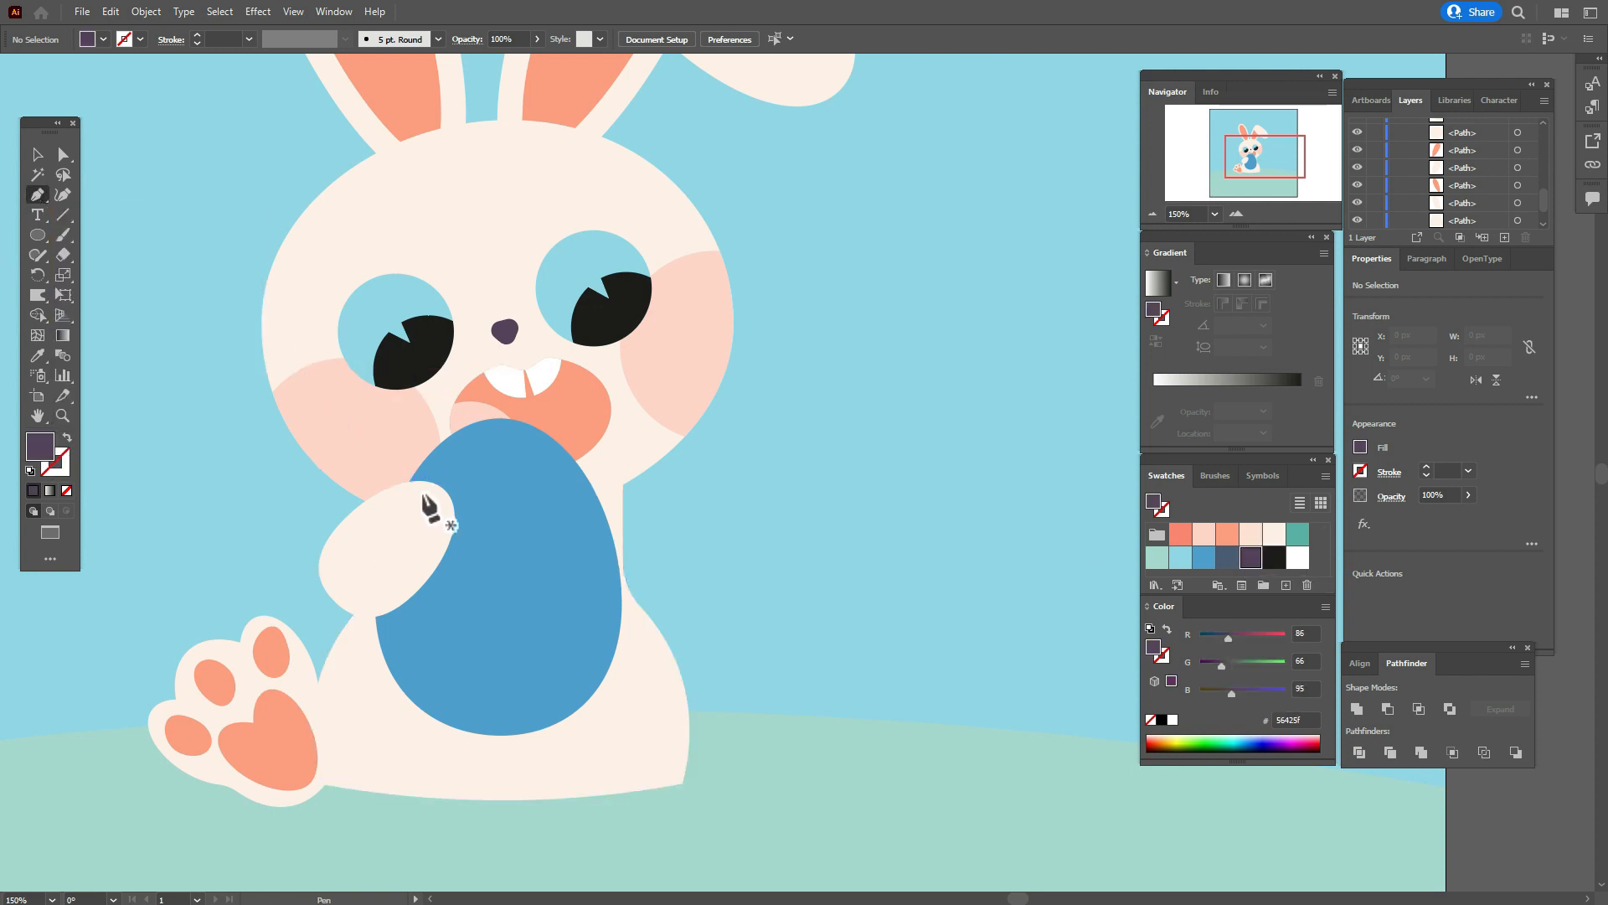
pyautogui.click(418, 493)
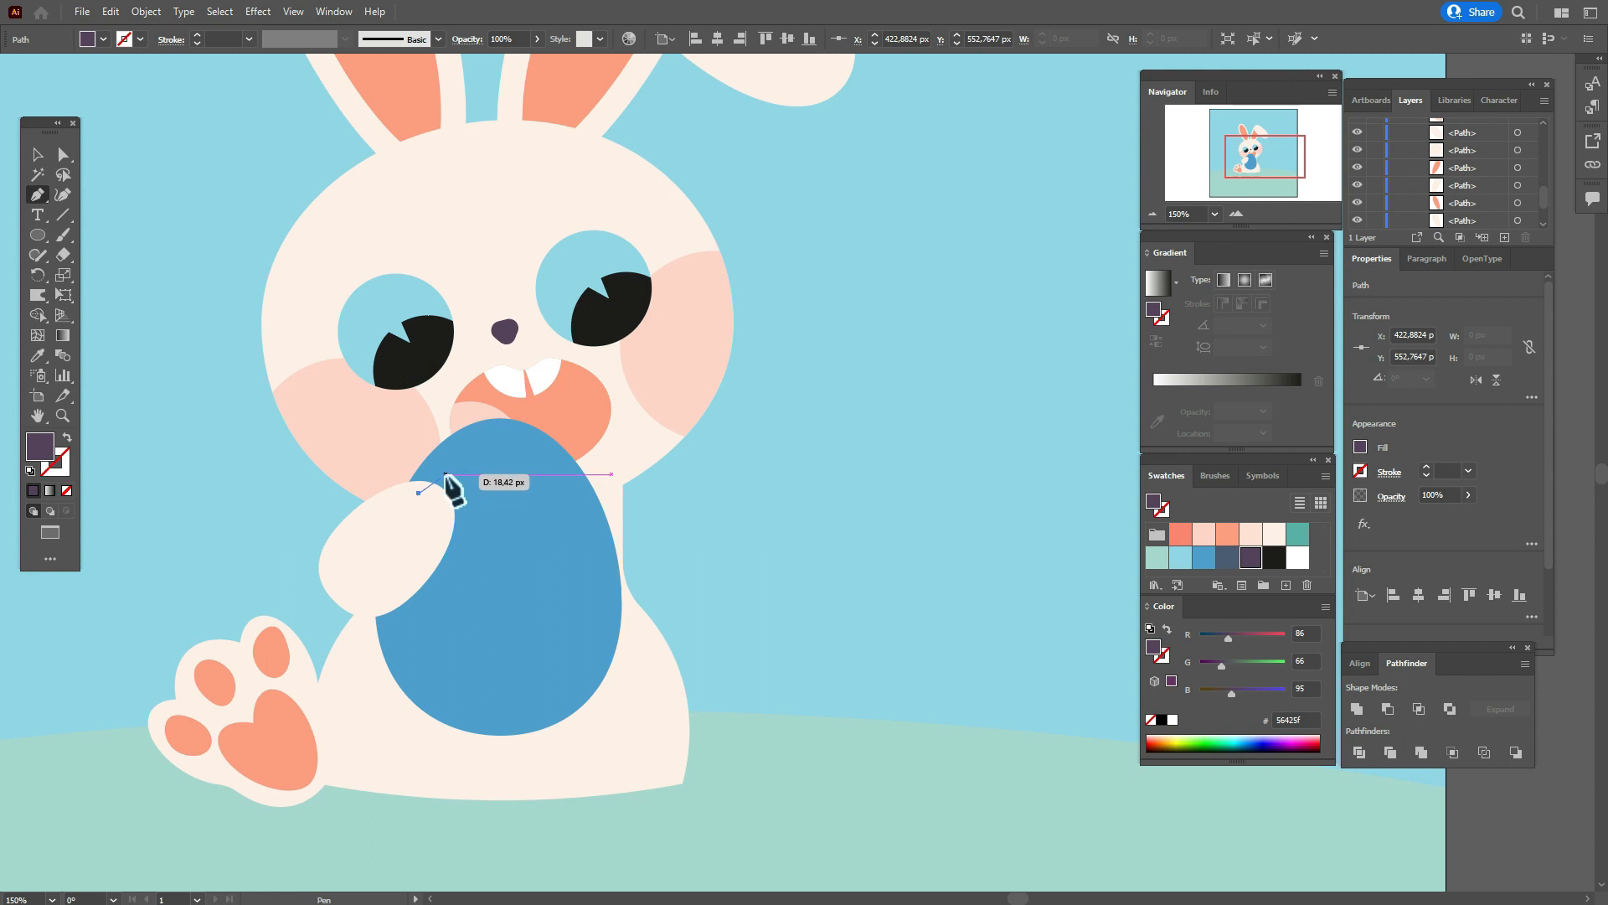
pyautogui.moveTo(445, 475); pyautogui.dragTo(445, 475)
pyautogui.press('Escape')
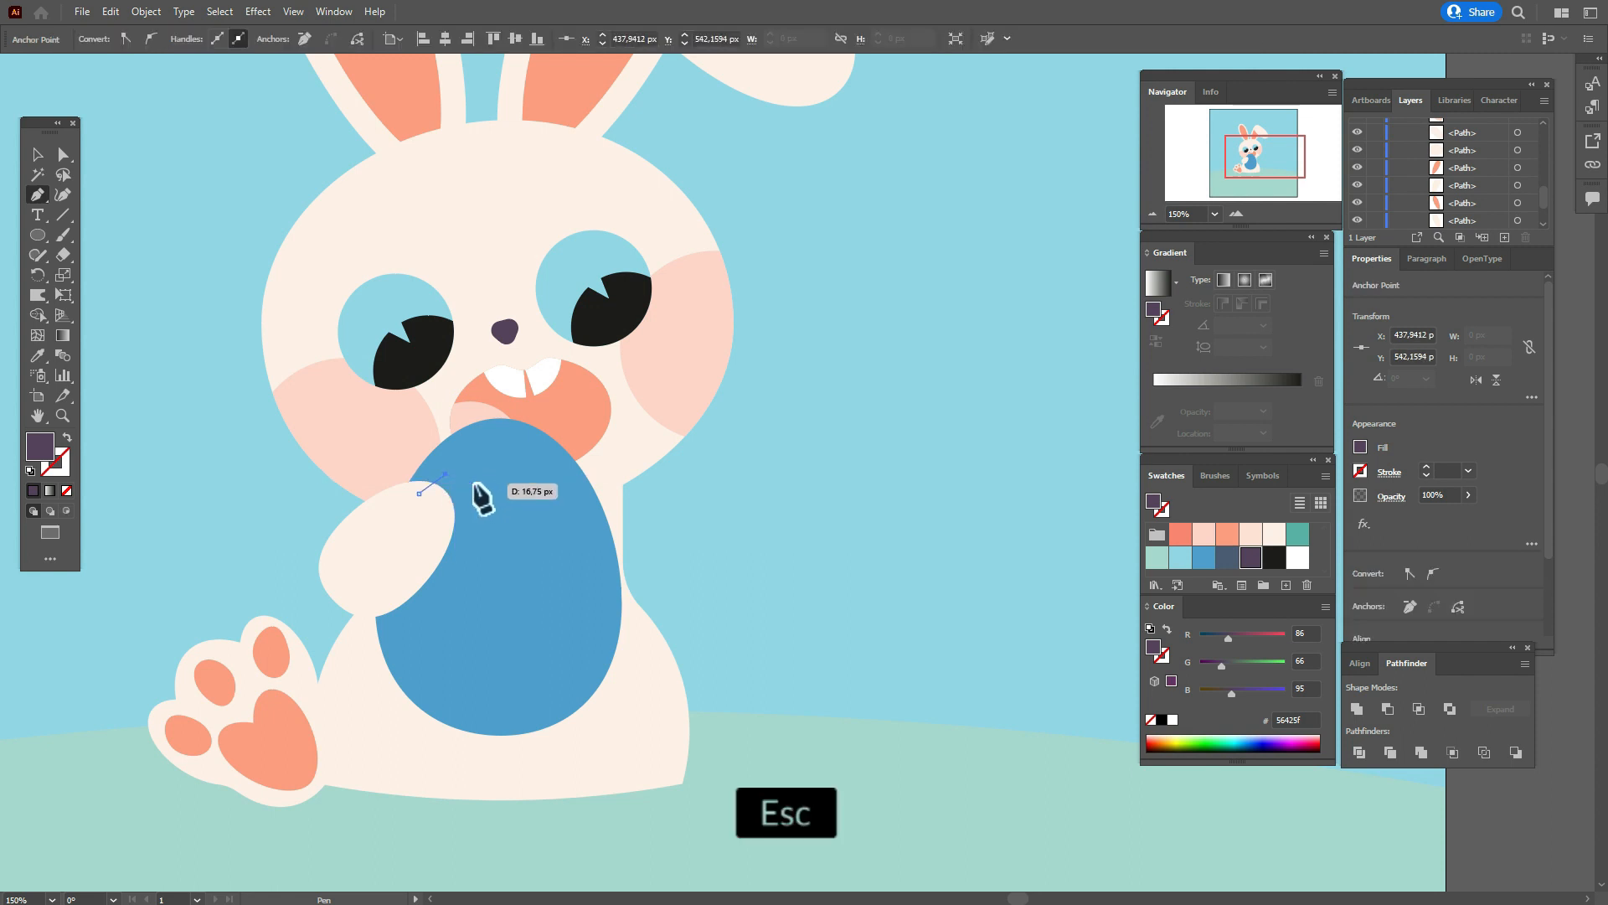
# Turn the line's dark purple fill into a stroke without fill and assign it the Basic brush.
pyautogui.click(67, 437)
pyautogui.click(69, 461)
pyautogui.click(1216, 474)
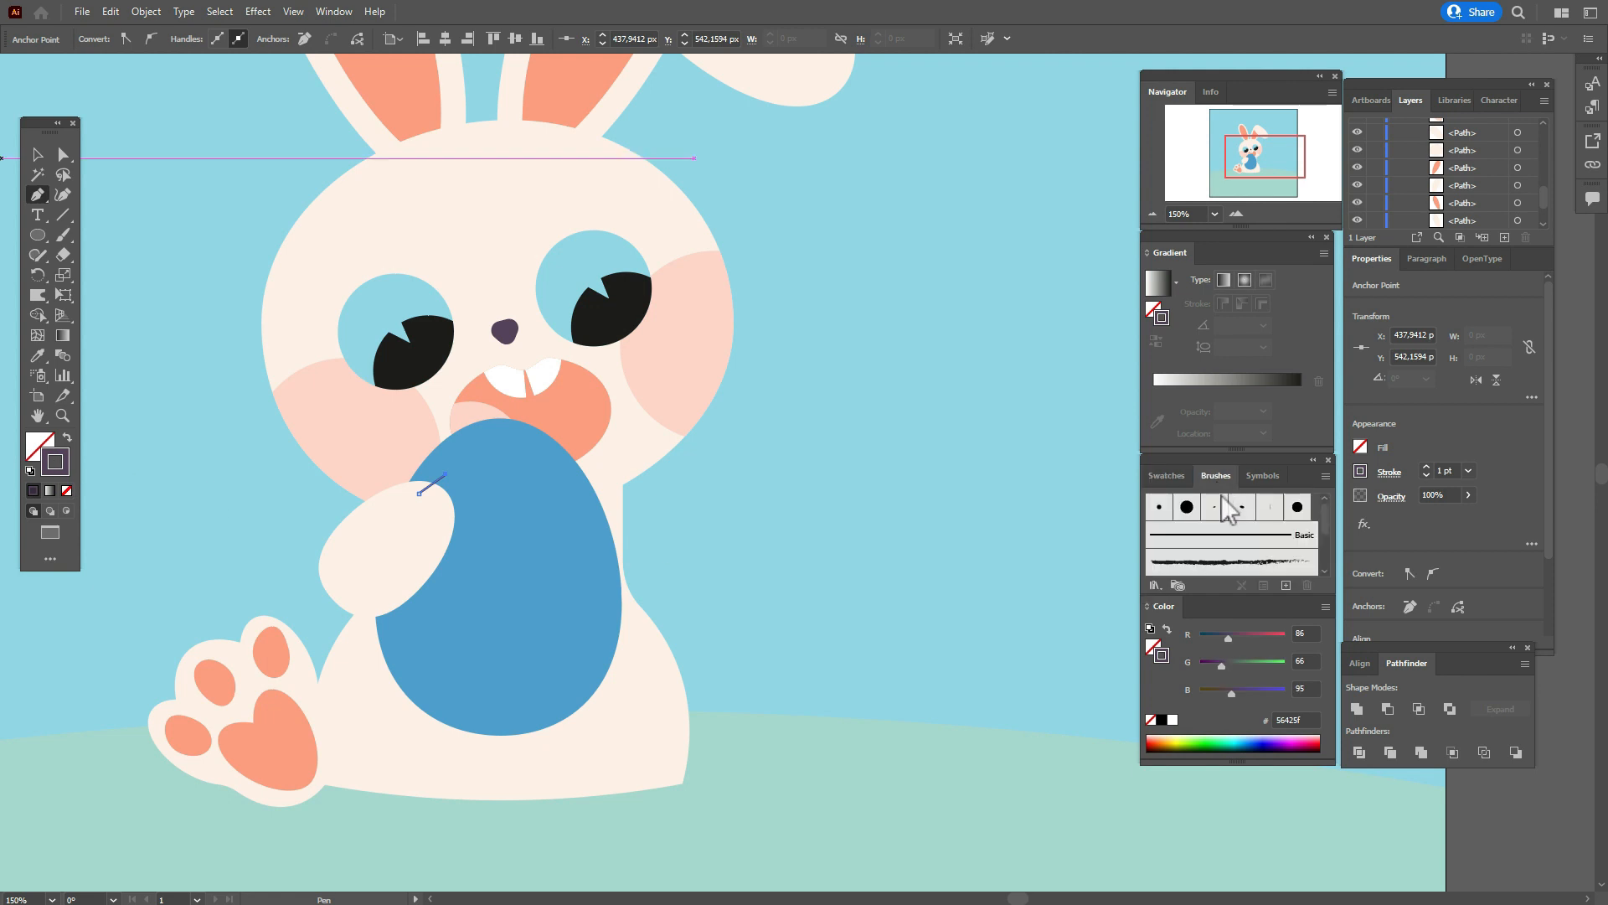
pyautogui.click(1223, 541)
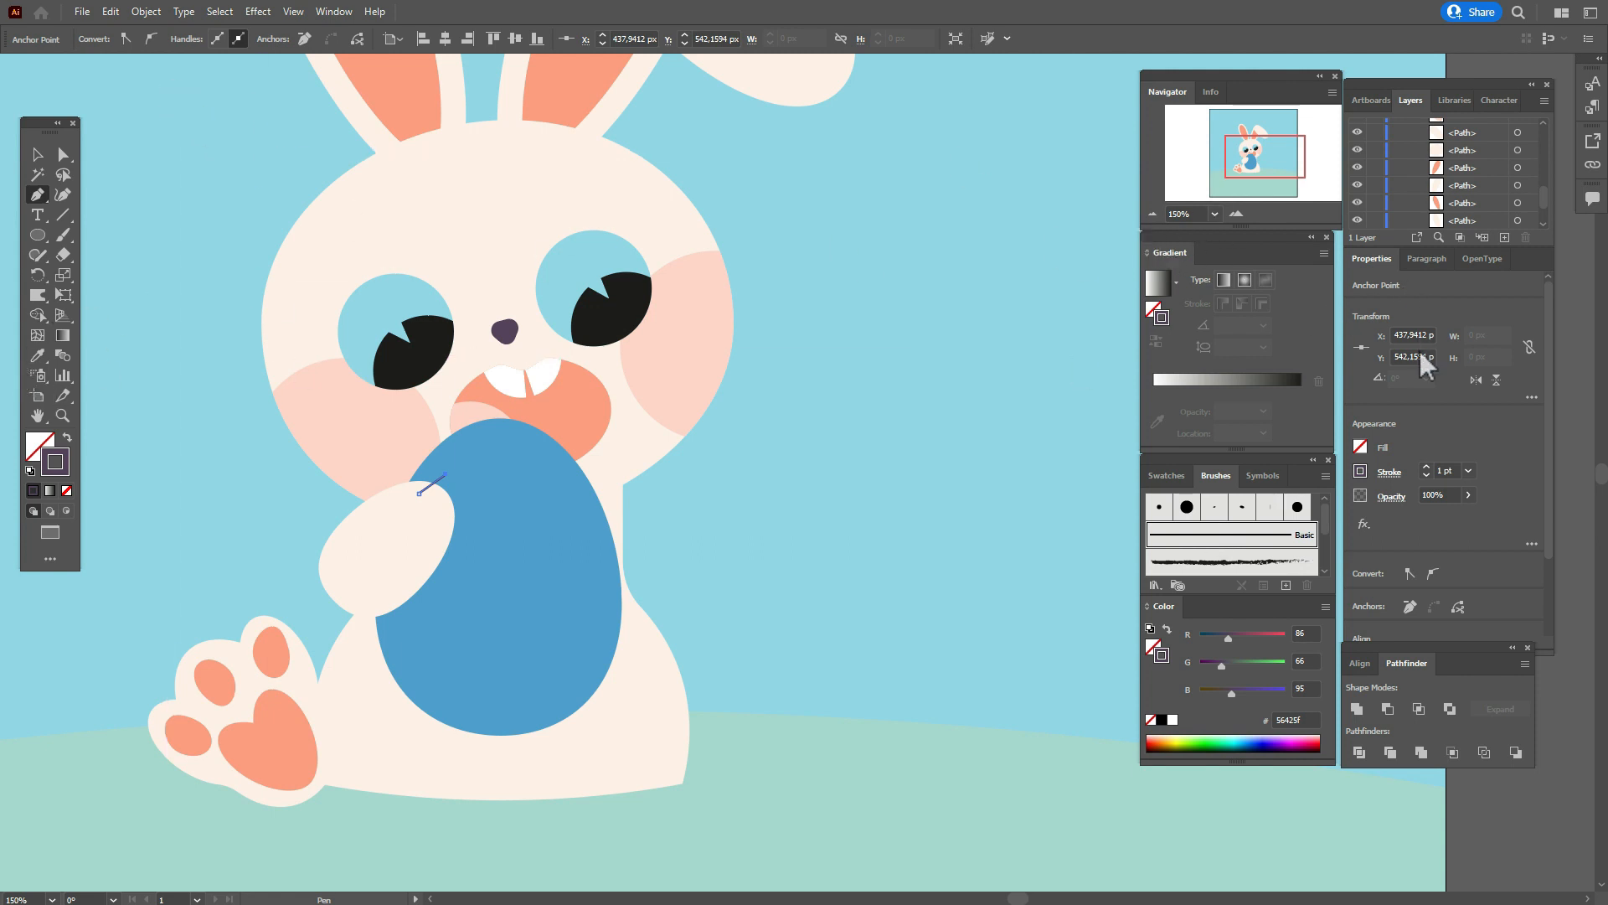
# Give the short finger line the elliptical width profile tapering at both ends and a 5 pt stroke weight.
pyautogui.click(1390, 474)
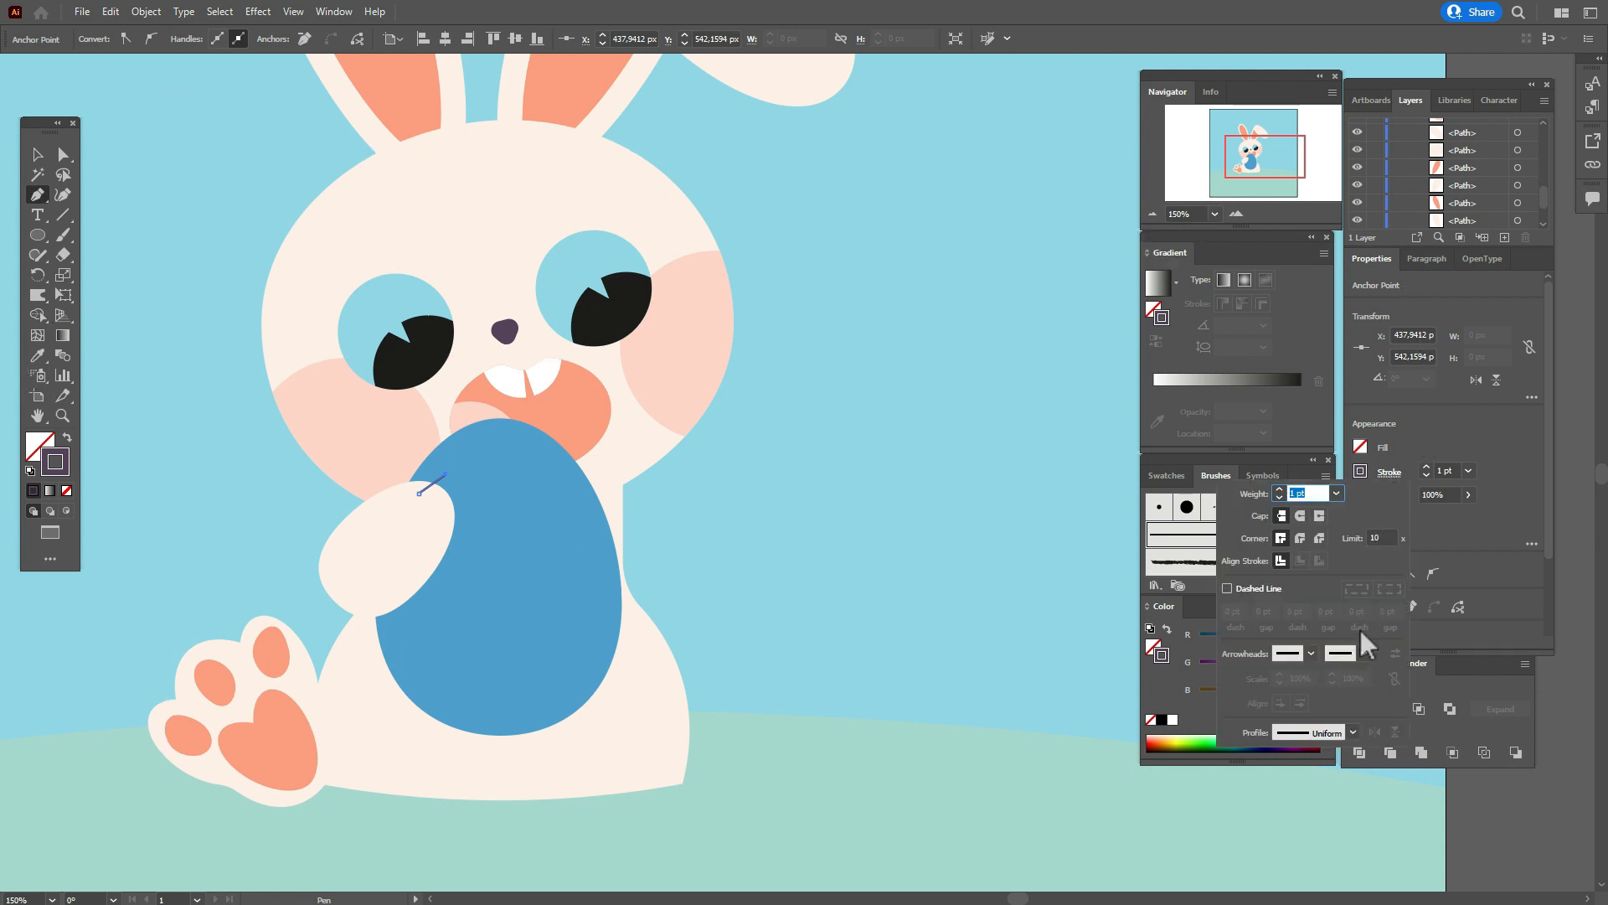
pyautogui.click(1354, 734)
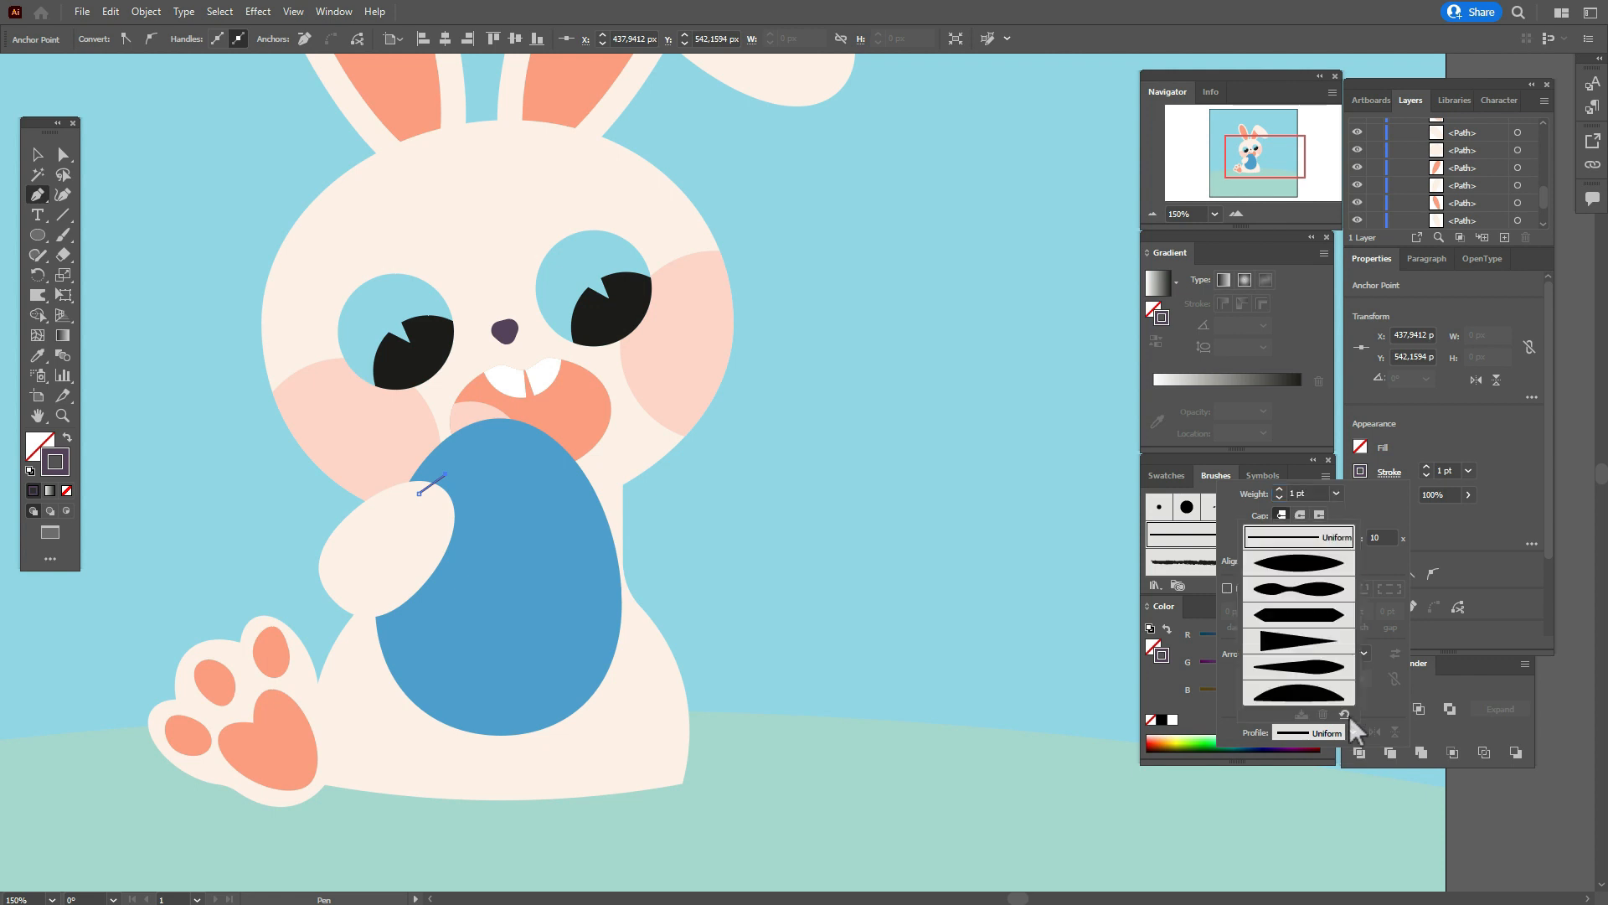
pyautogui.click(1304, 565)
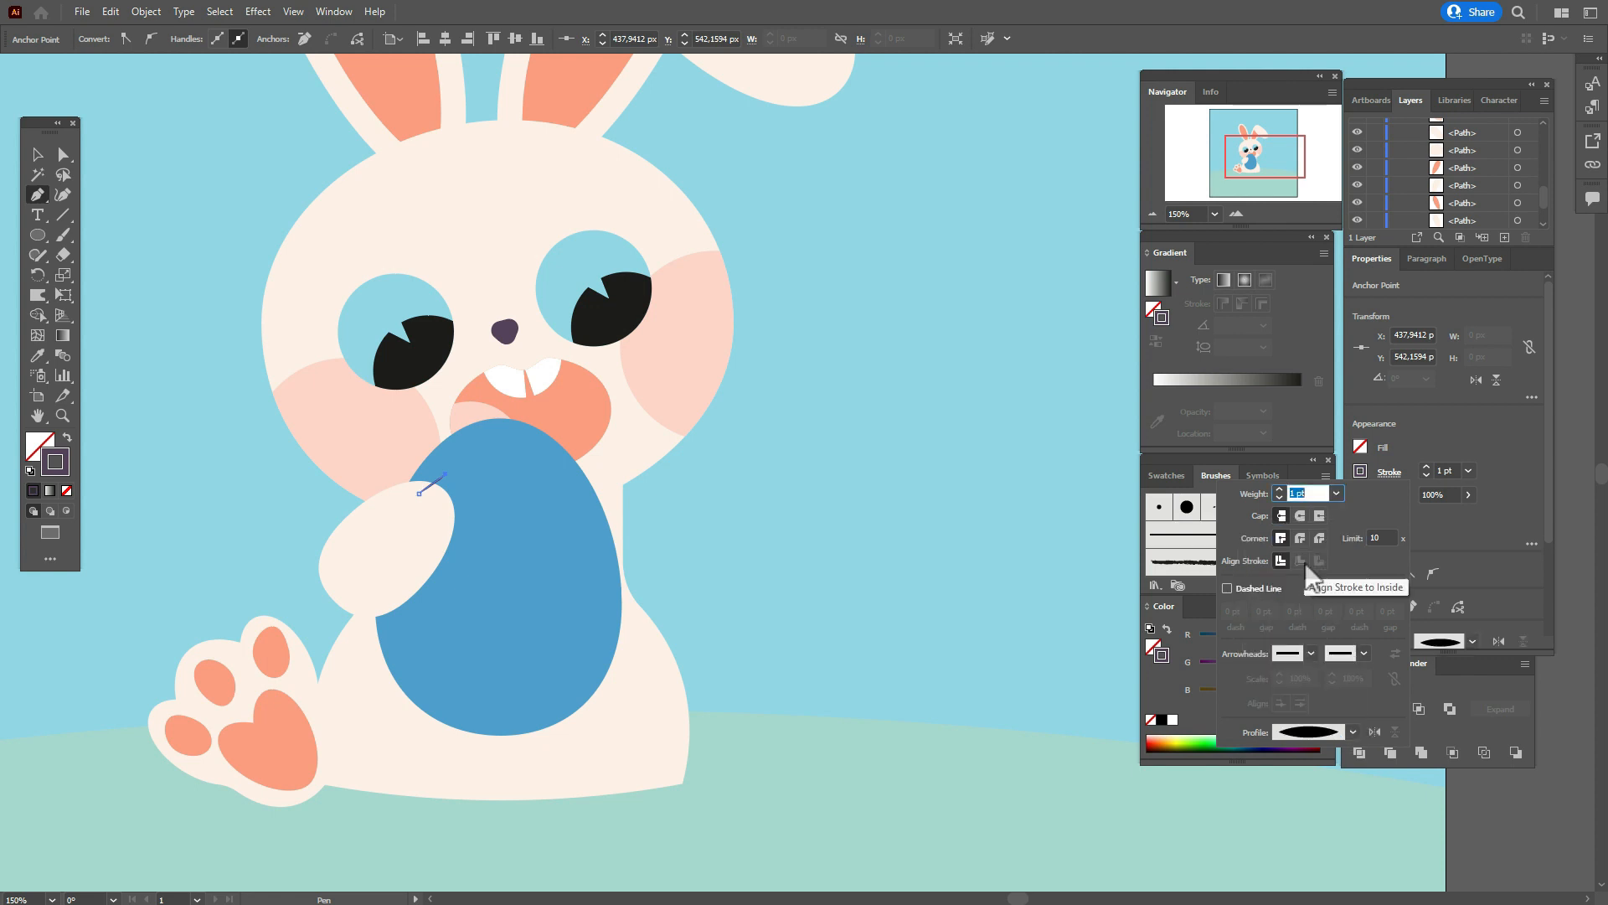
pyautogui.click(1441, 471)
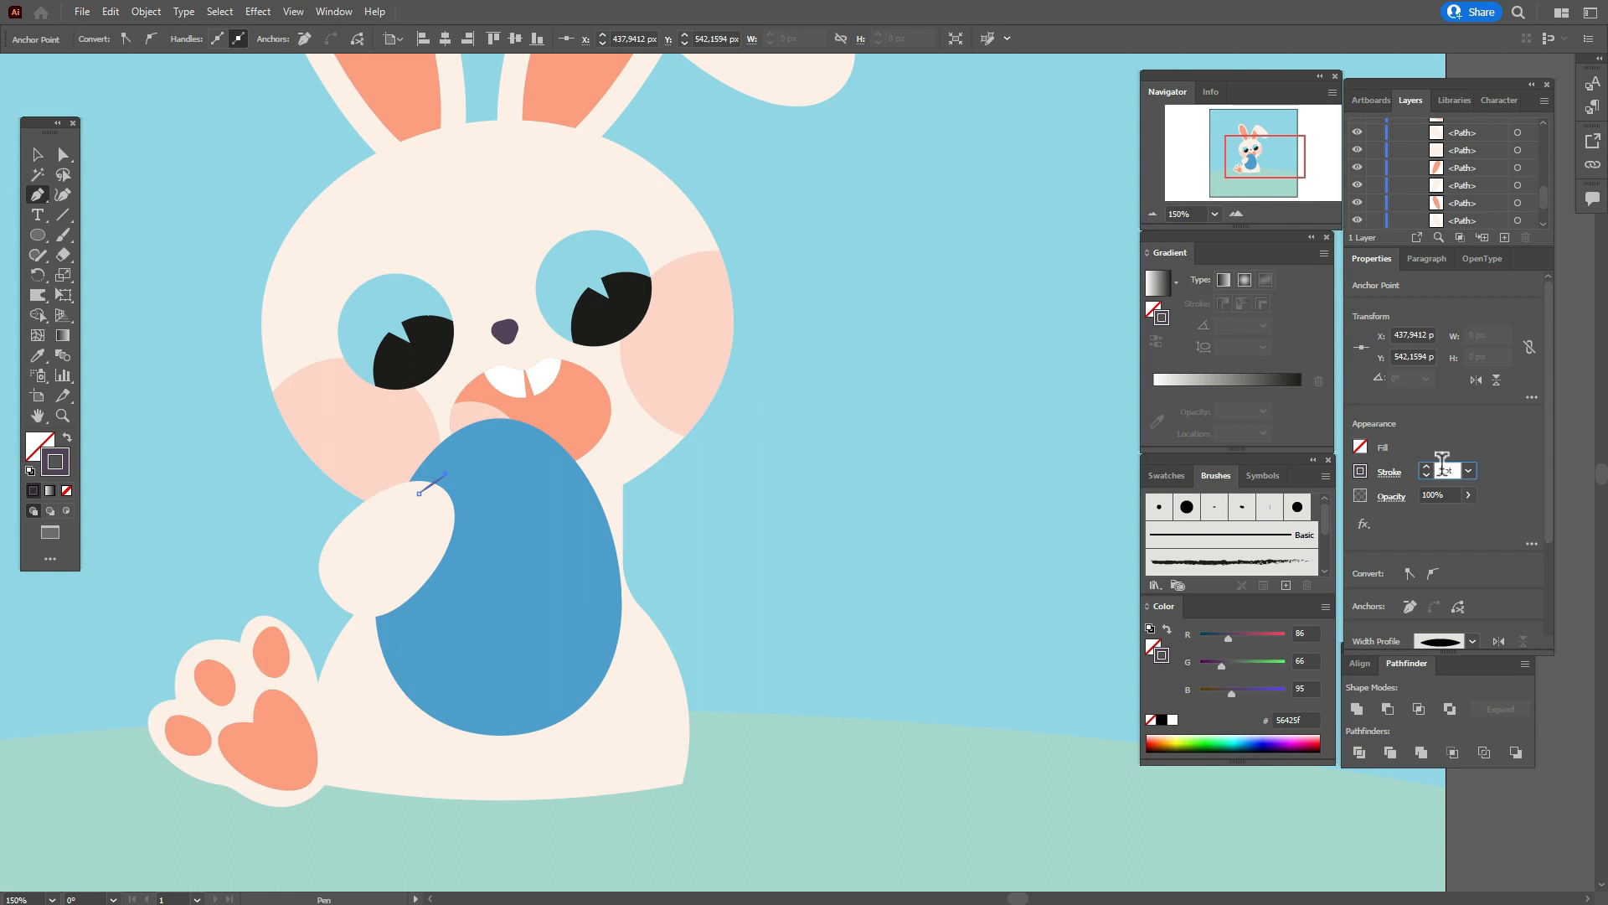
pyautogui.write('5')
pyautogui.press('Return')
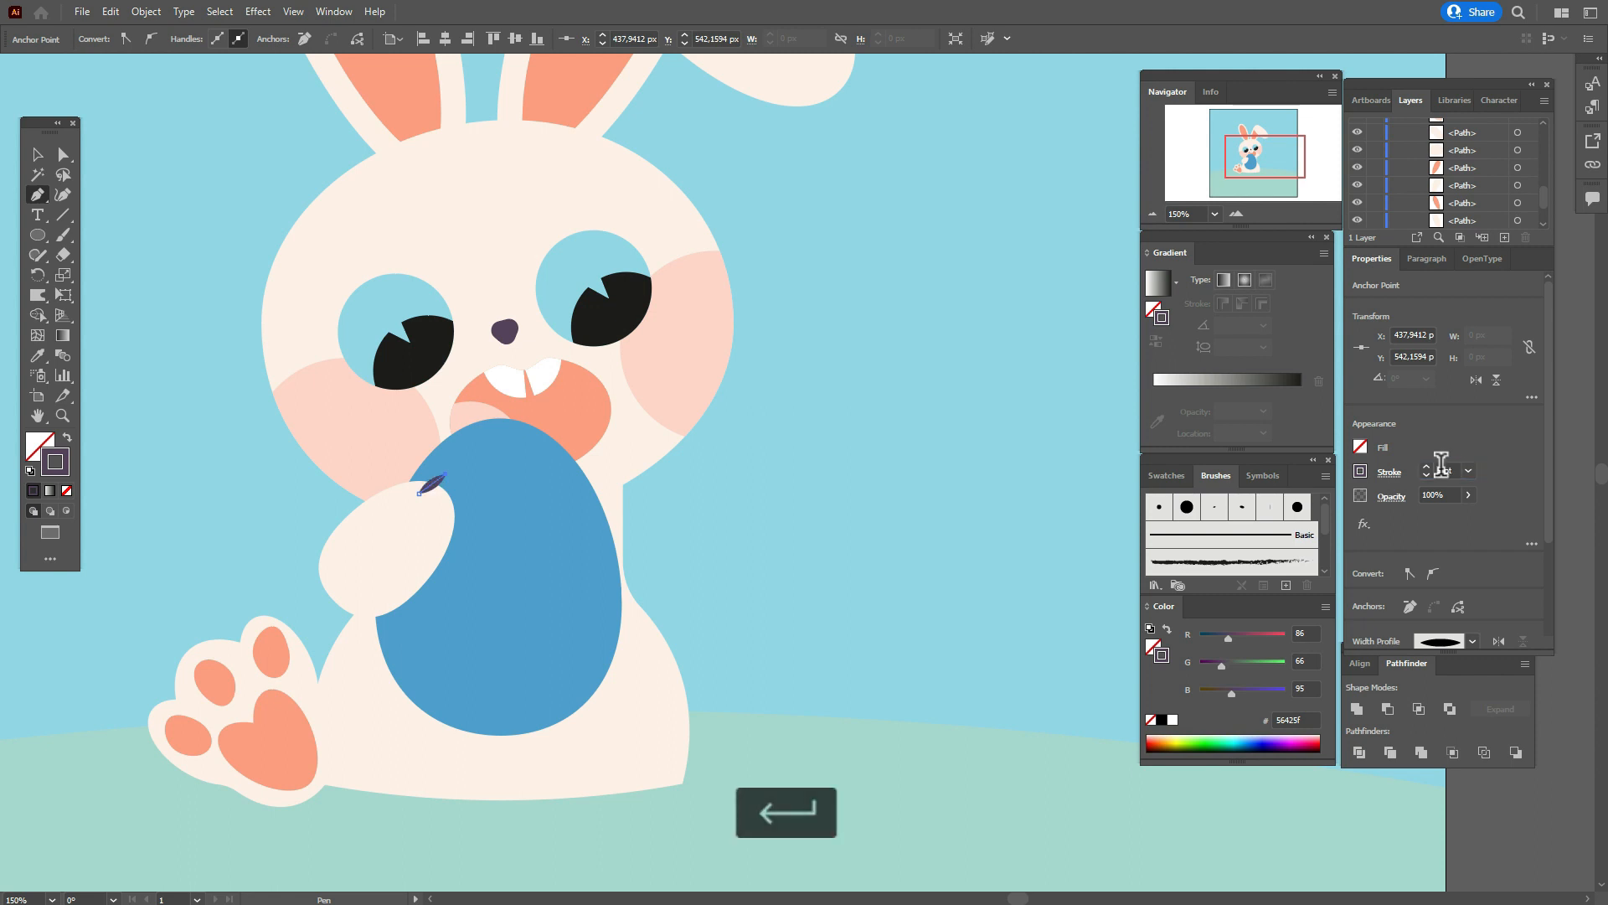
# Pull the finger line's lower end slightly further onto the hand and duplicate the line just below it.
pyautogui.click(63, 154)
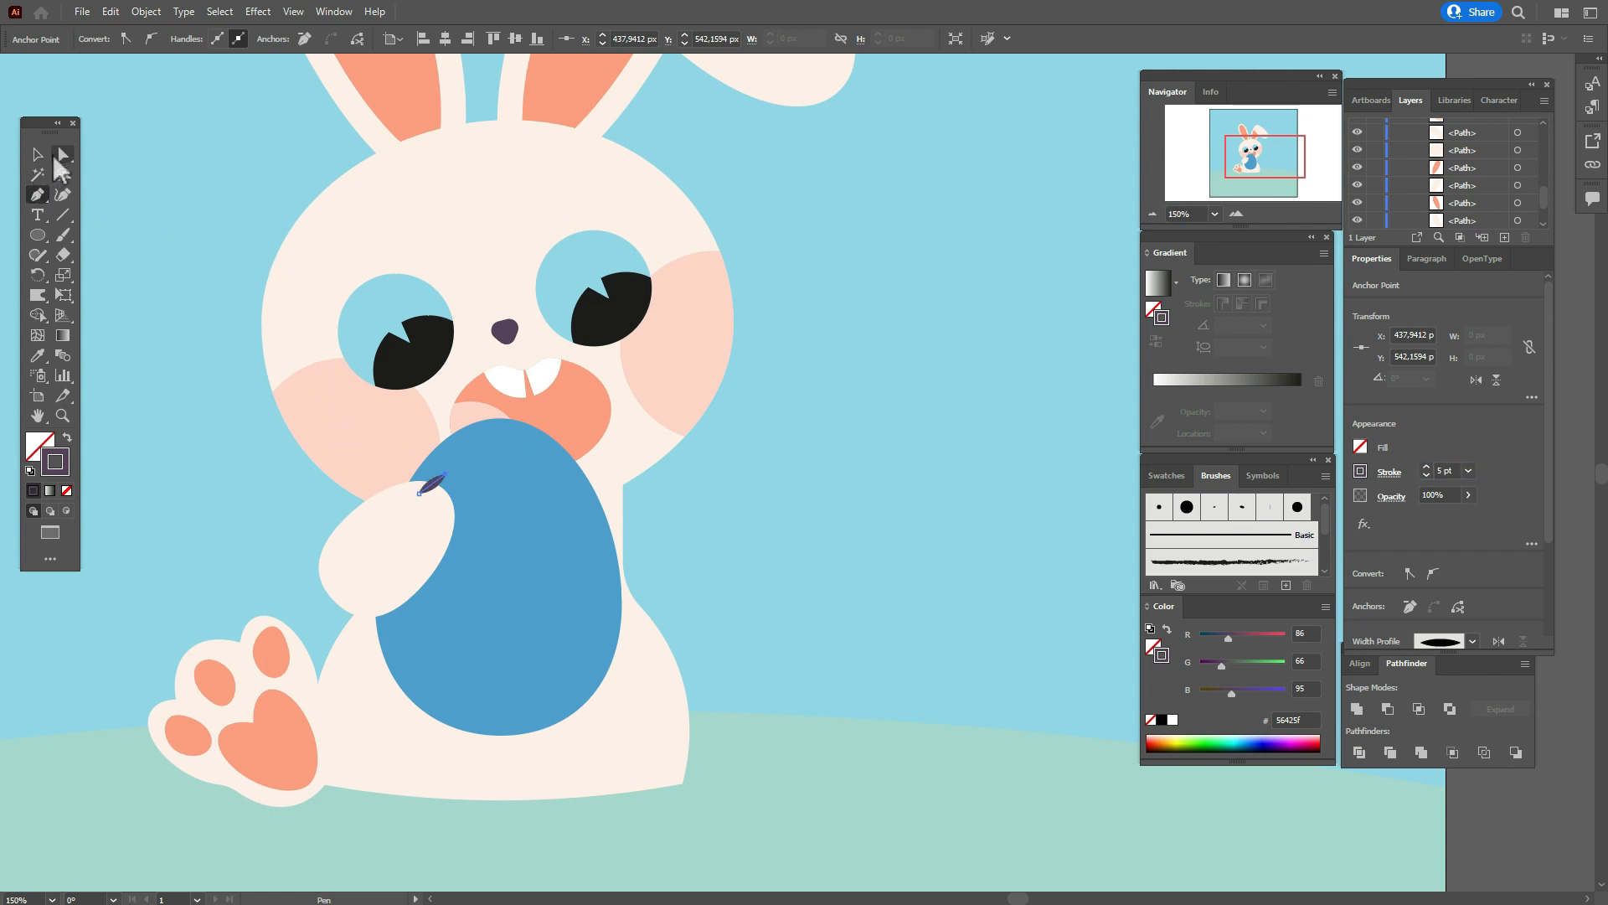
pyautogui.click(423, 508)
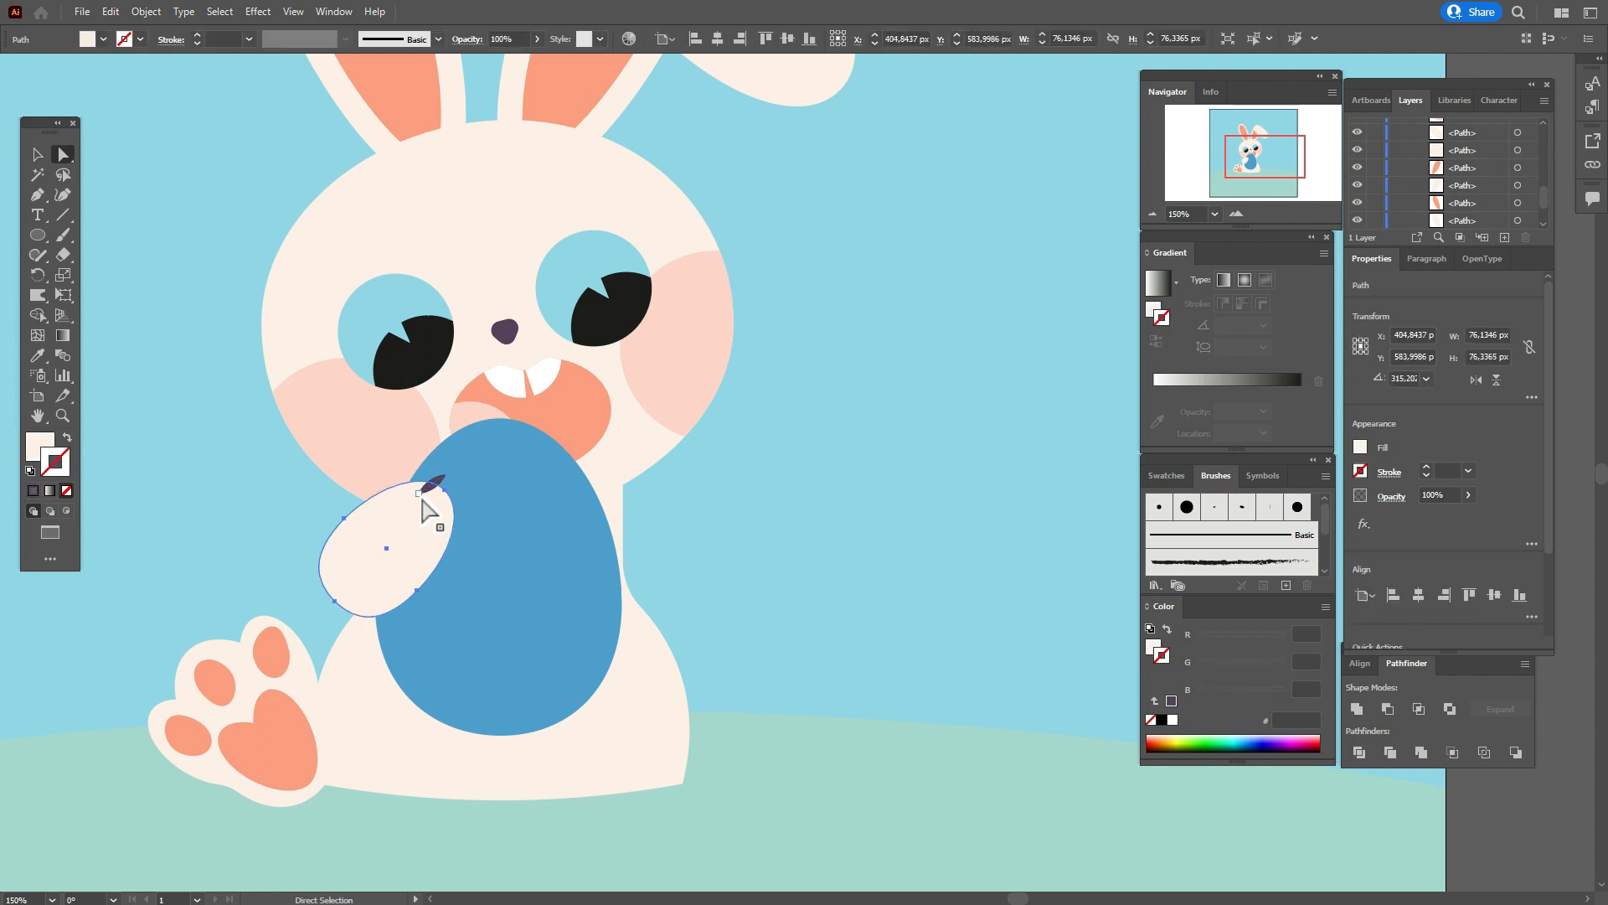
pyautogui.click(424, 508)
pyautogui.moveTo(421, 500); pyautogui.dragTo(414, 501)
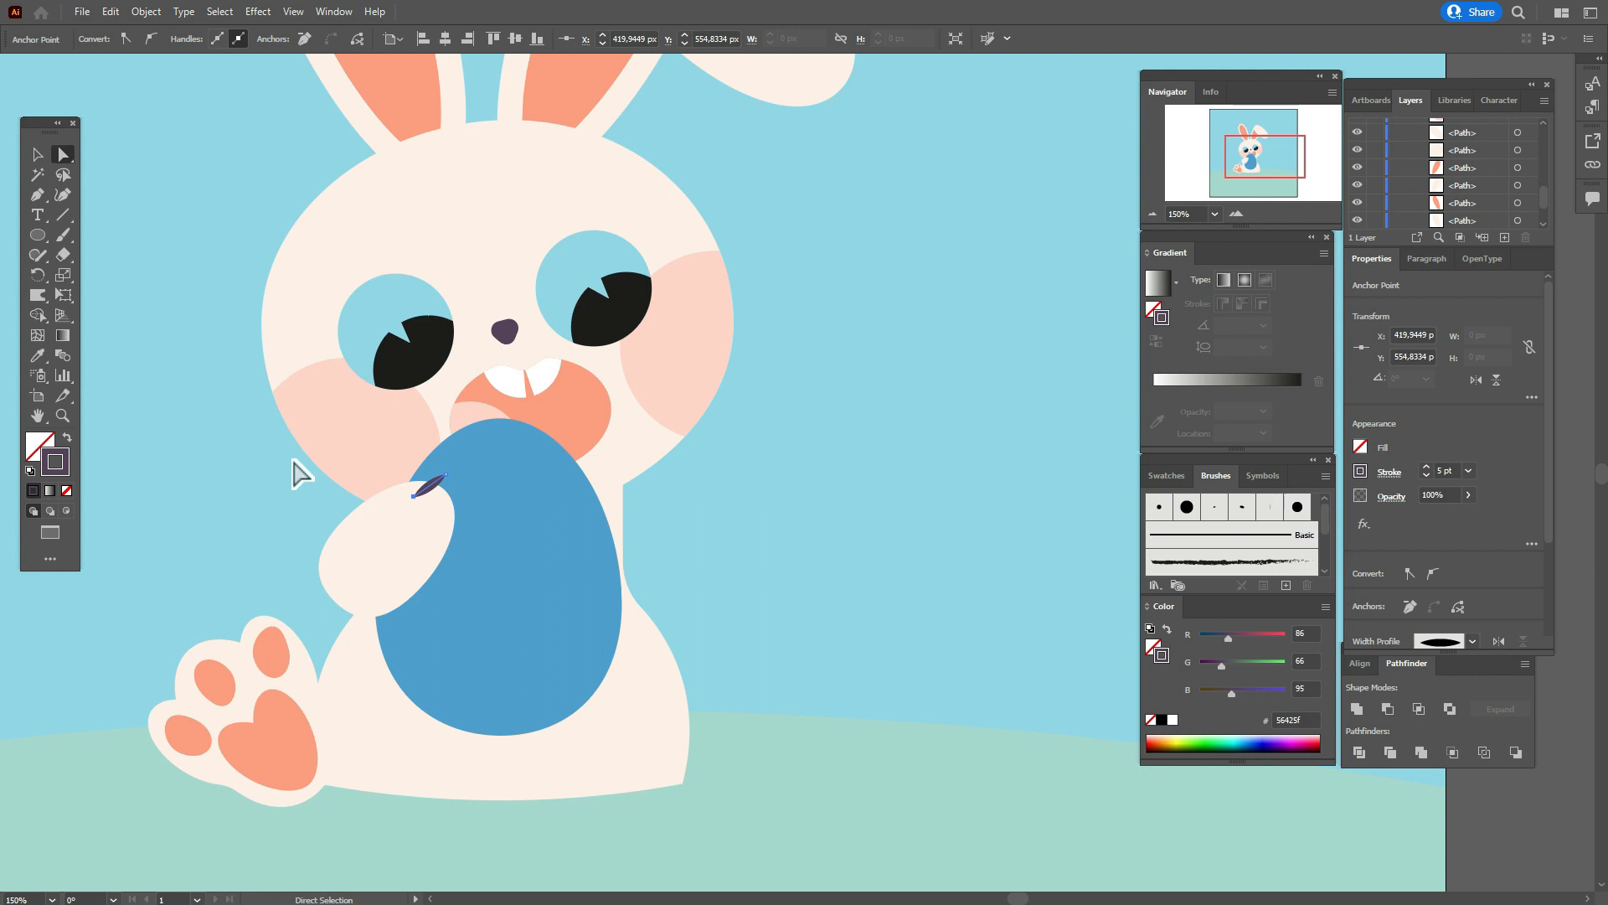
pyautogui.click(293, 461)
pyautogui.click(37, 154)
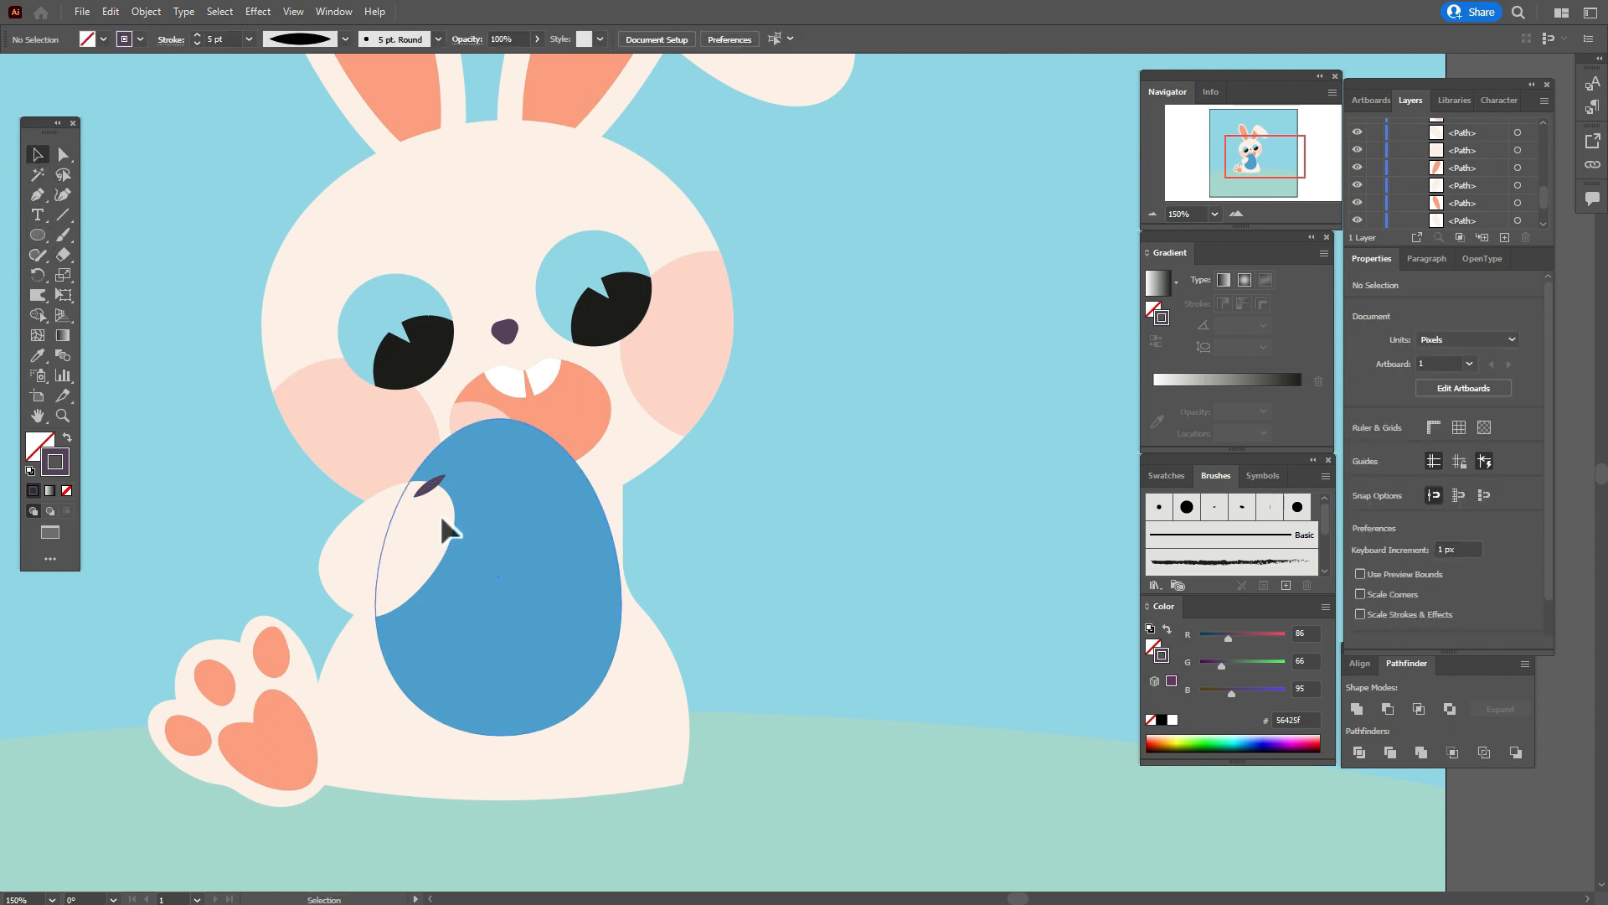
pyautogui.moveTo(430, 484); pyautogui.dragTo(441, 496)
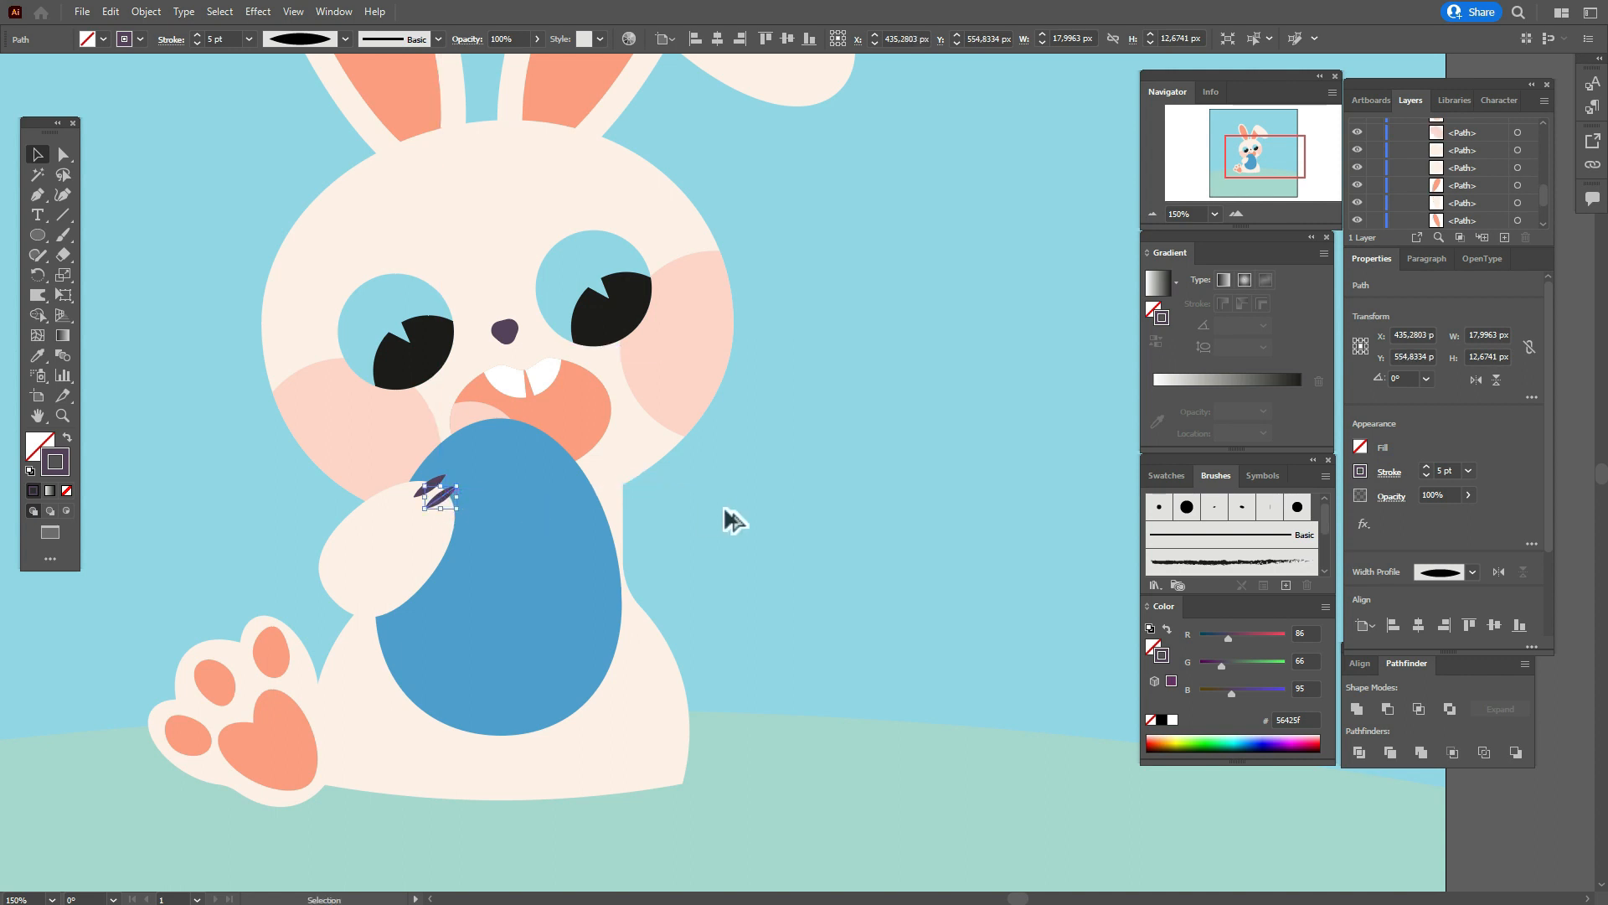
# Reflect a copy of the hand with both finger lines across the vertical axis and place it over the egg's right edge.
pyautogui.keyDown('shift'); pyautogui.click(439, 499); pyautogui.keyUp('shift')
pyautogui.keyDown('shift'); pyautogui.click(426, 513); pyautogui.keyUp('shift')
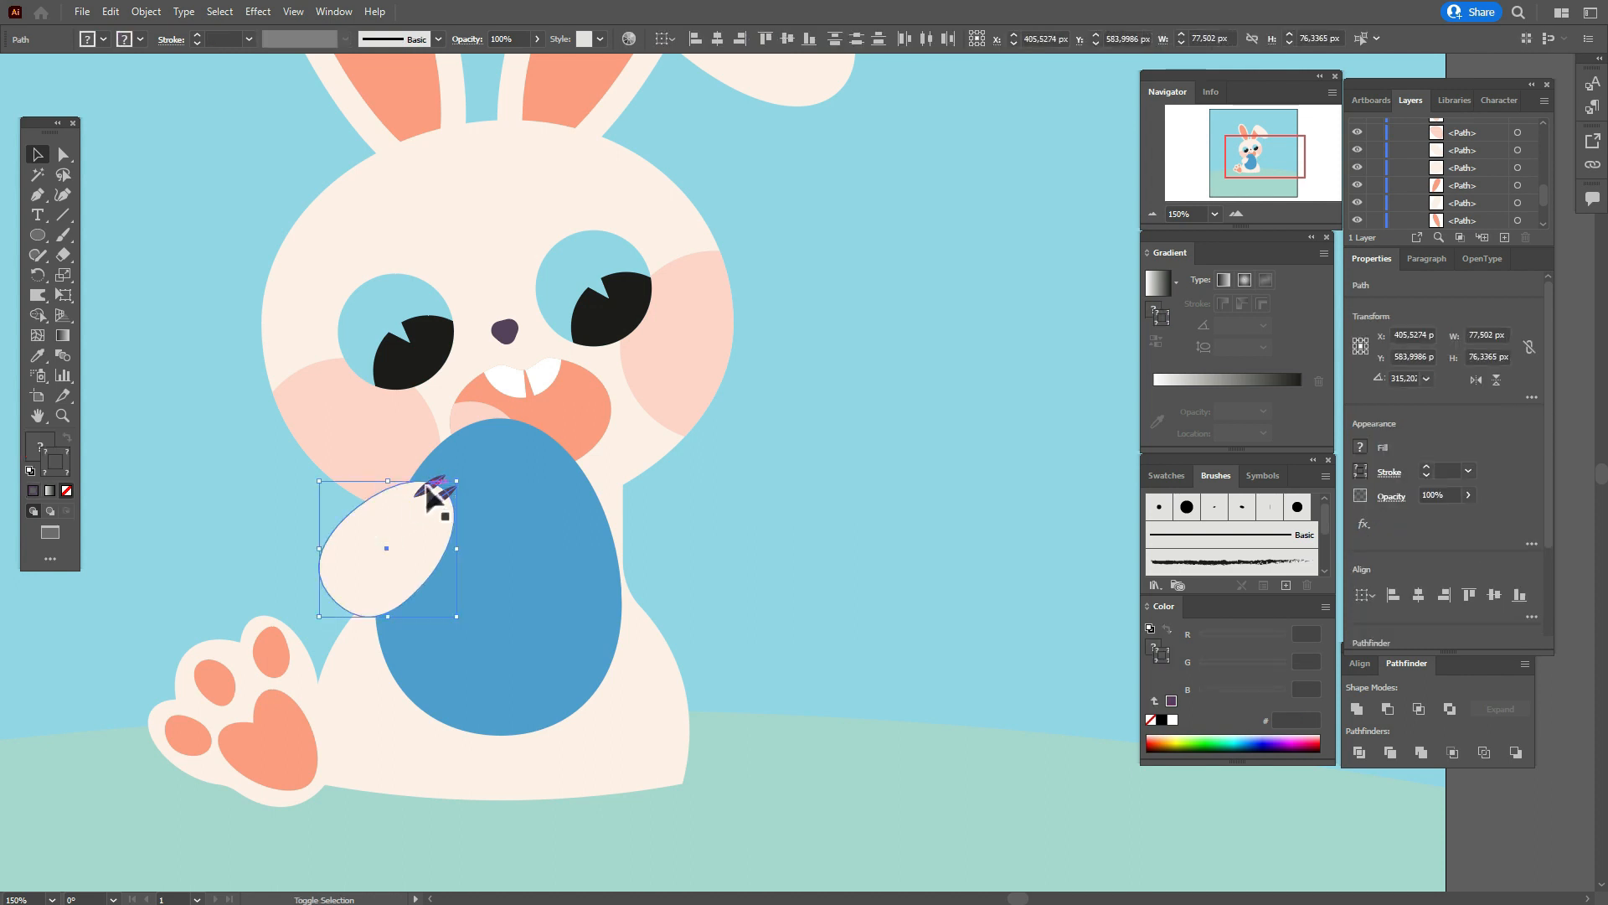
pyautogui.rightClick(505, 501)
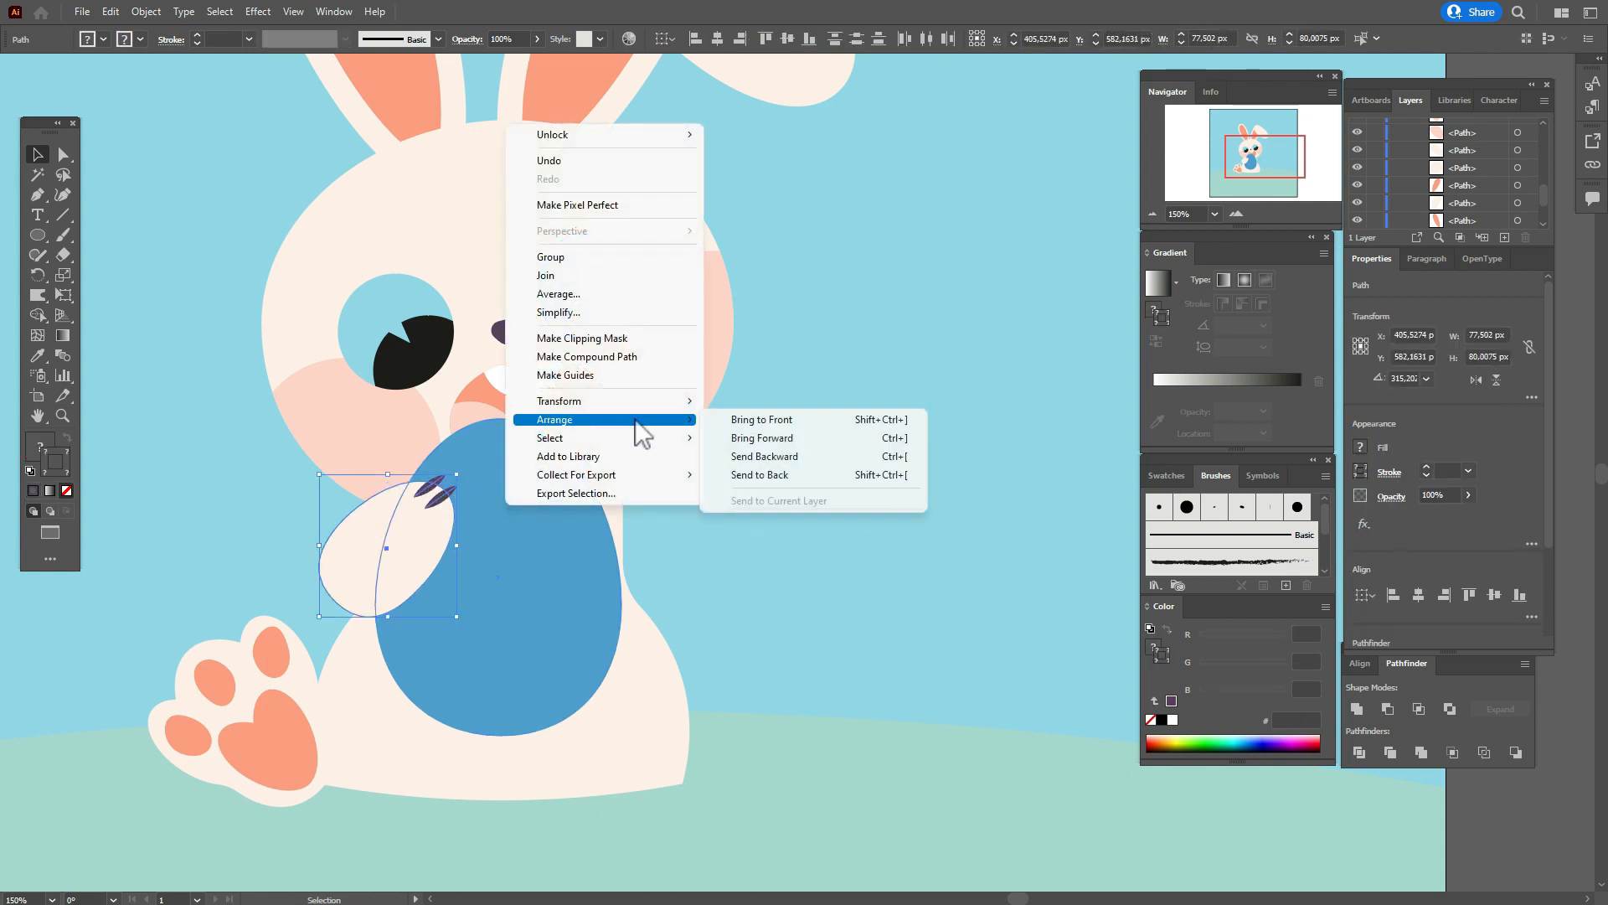
pyautogui.moveTo(640, 405)
pyautogui.click(787, 466)
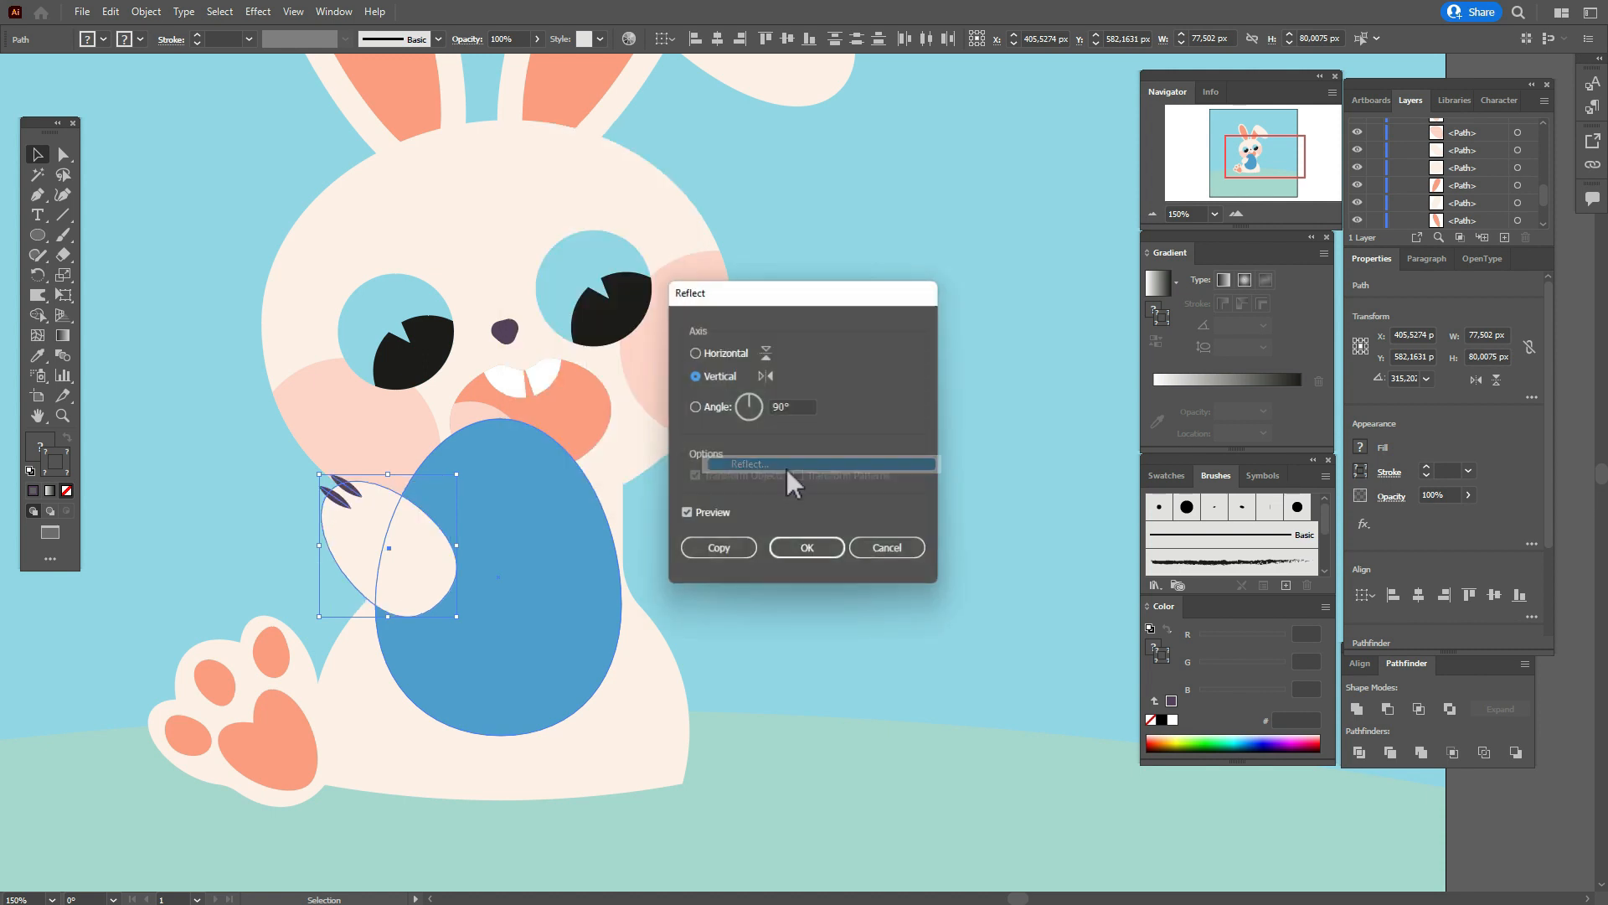
pyautogui.click(741, 551)
pyautogui.moveTo(420, 555); pyautogui.dragTo(625, 543)
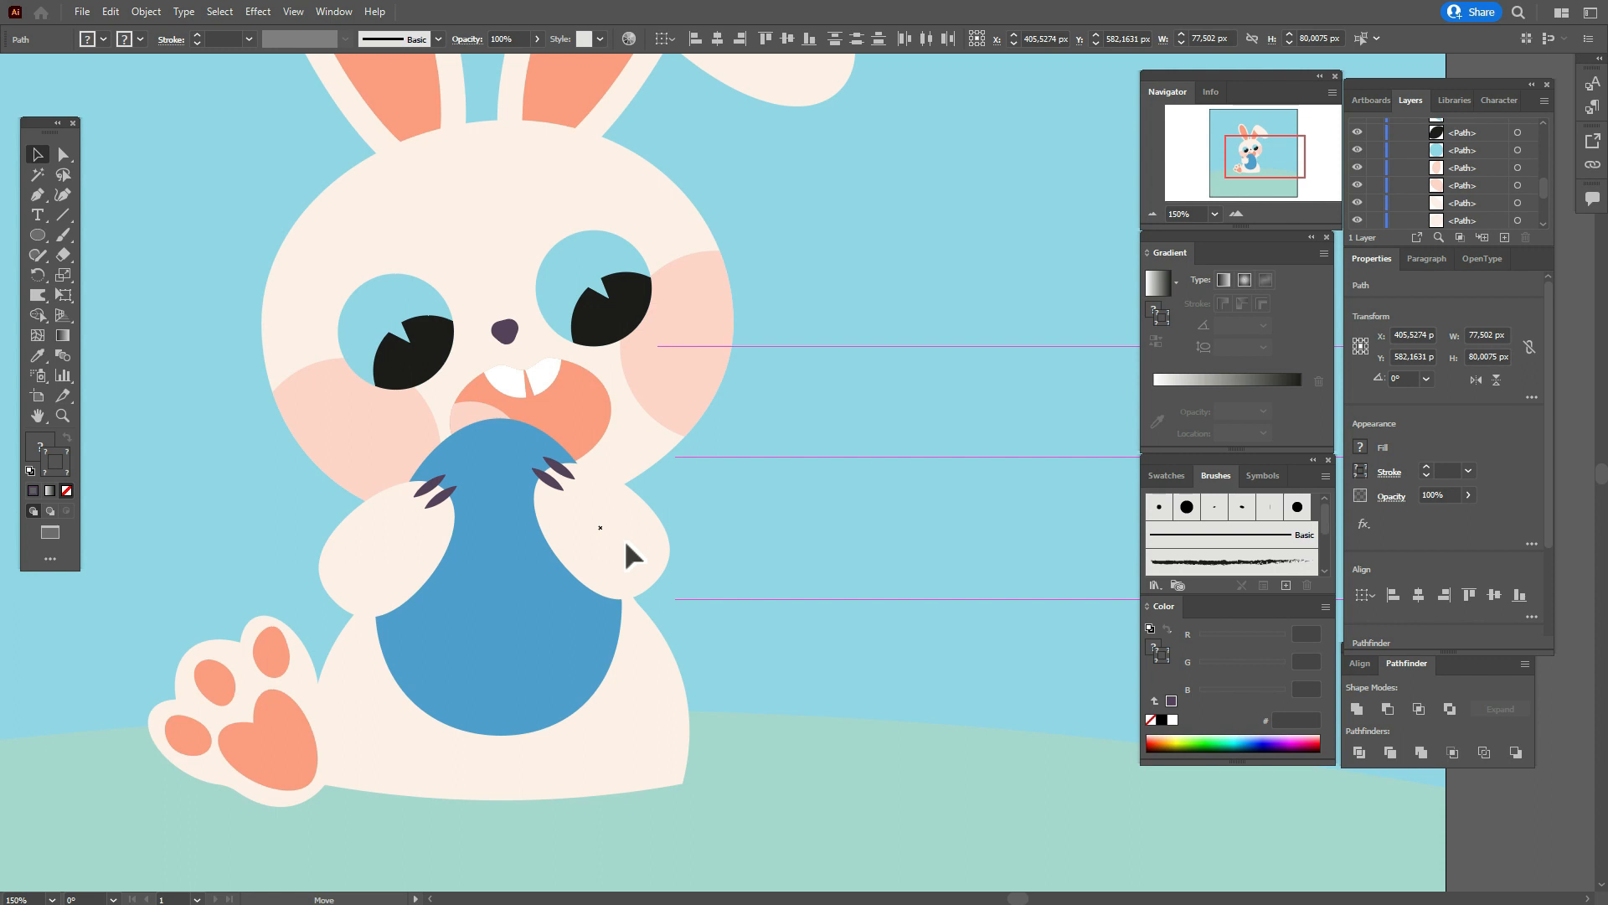
pyautogui.moveTo(625, 542); pyautogui.dragTo(625, 543)
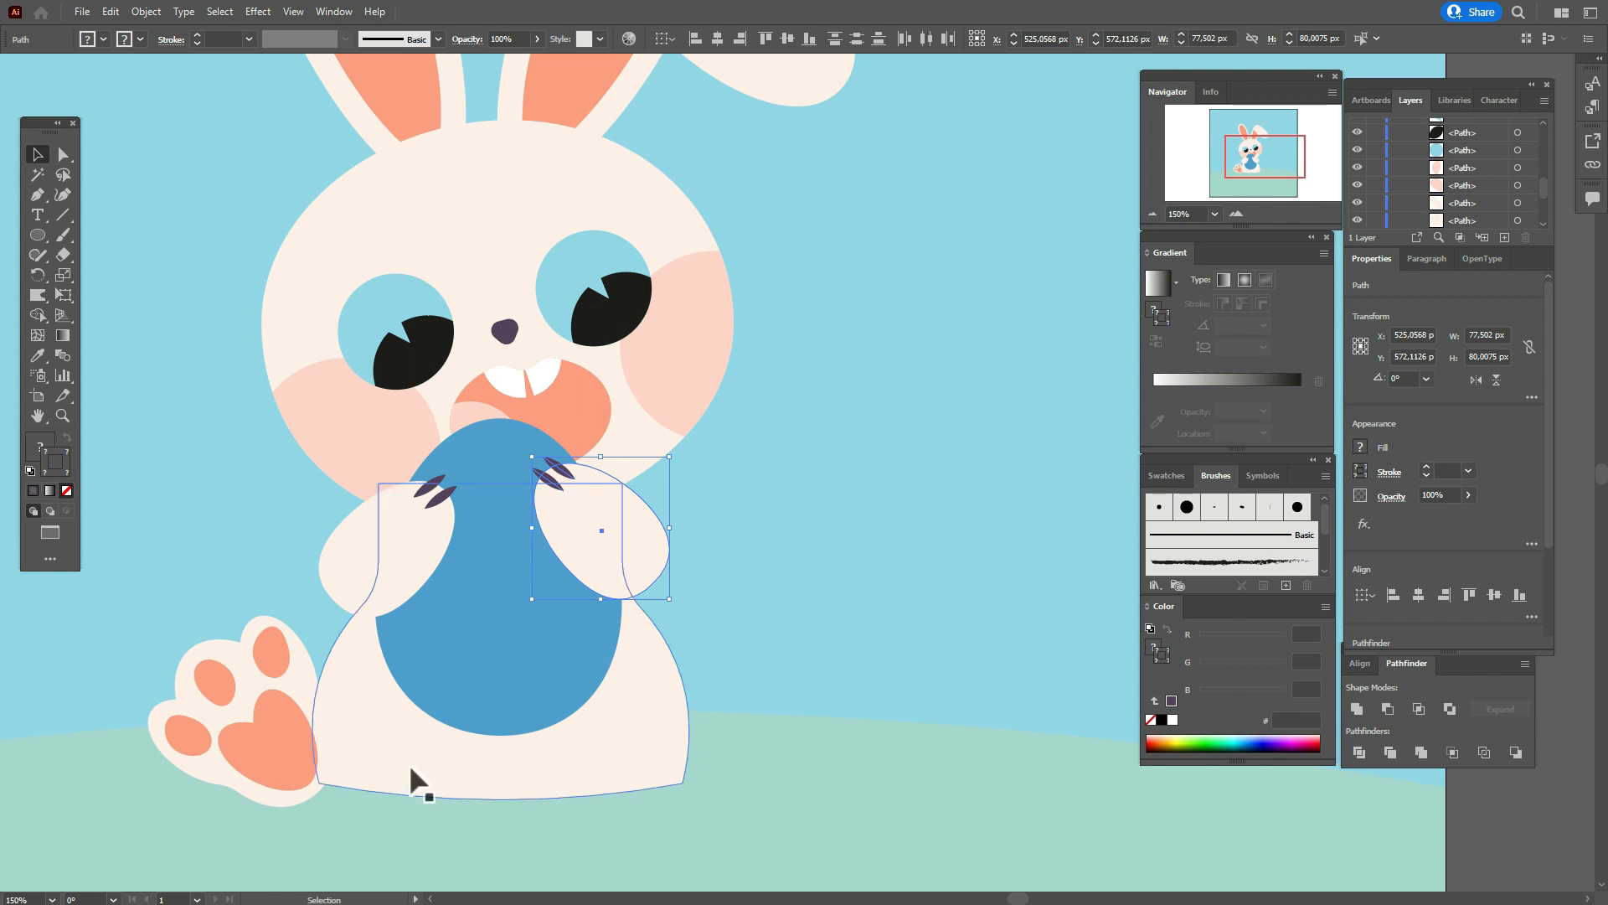
# Reflect a copy of the left paw across the vertical axis and place it at the right side of the bunny's body.
pyautogui.click(288, 752)
pyautogui.rightClick(355, 717)
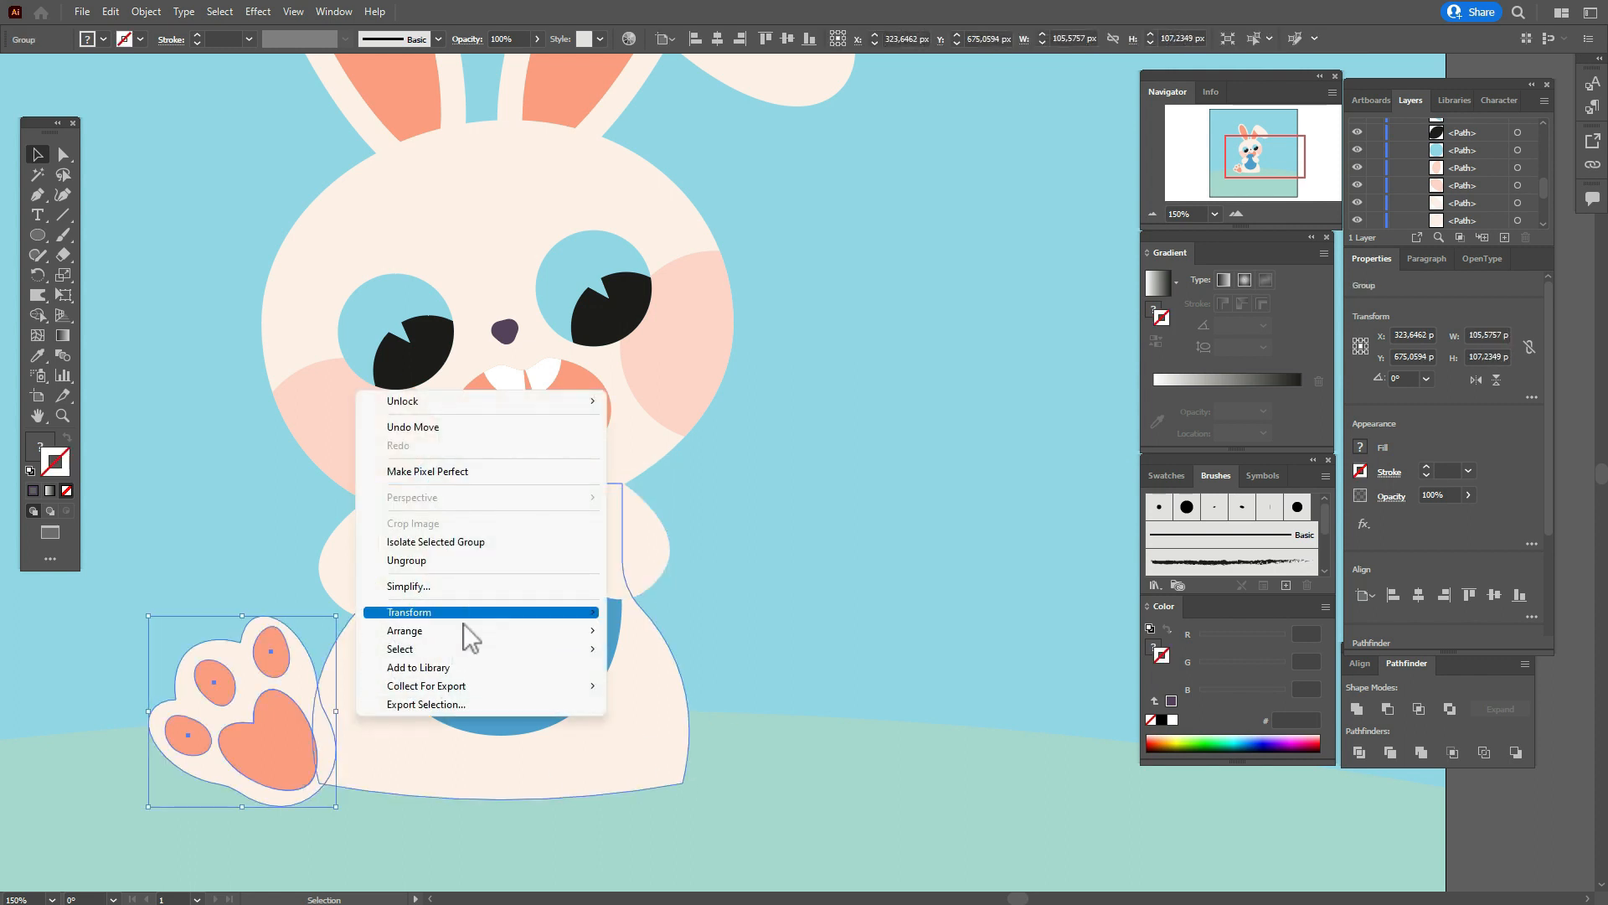
pyautogui.moveTo(464, 620)
pyautogui.click(694, 674)
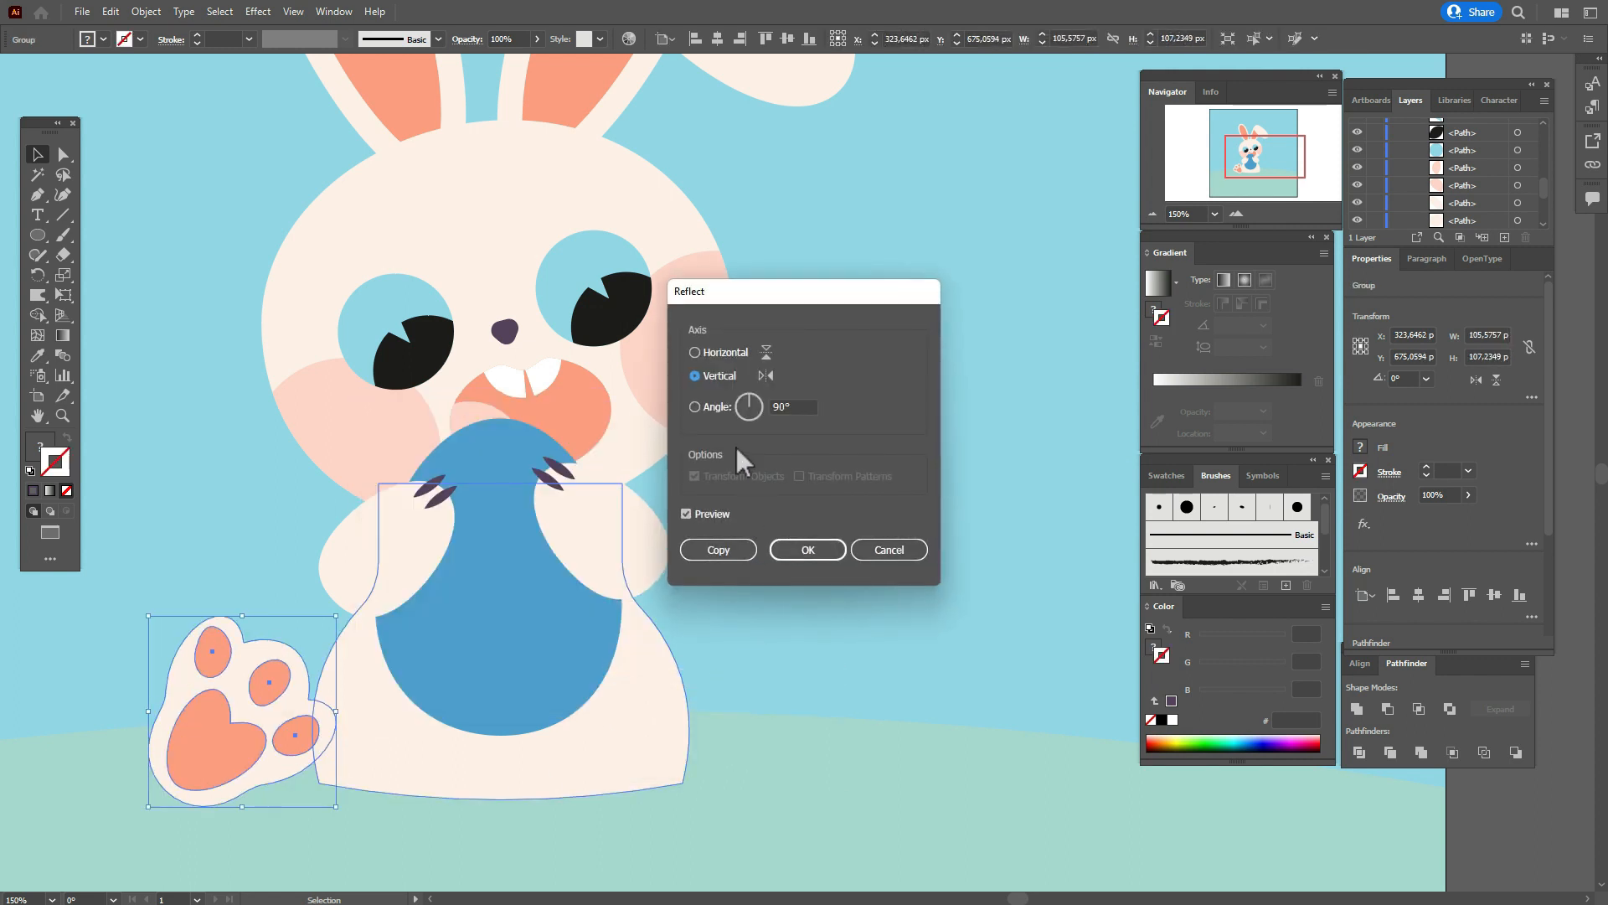
pyautogui.click(719, 550)
pyautogui.moveTo(226, 689); pyautogui.dragTo(738, 687)
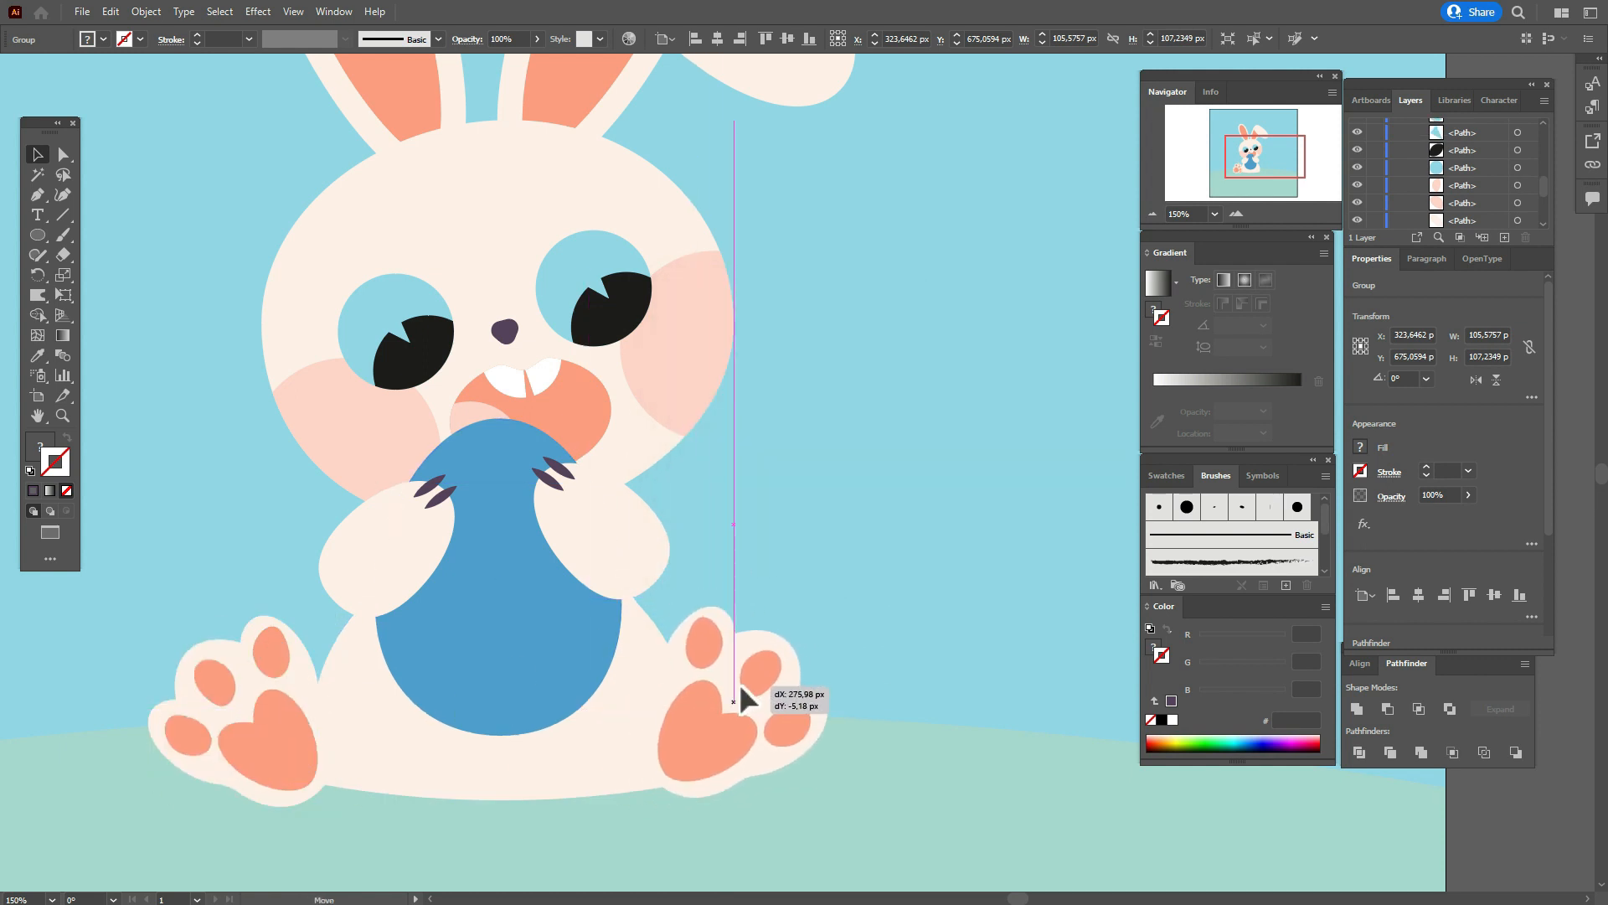
pyautogui.moveTo(741, 688); pyautogui.dragTo(740, 687)
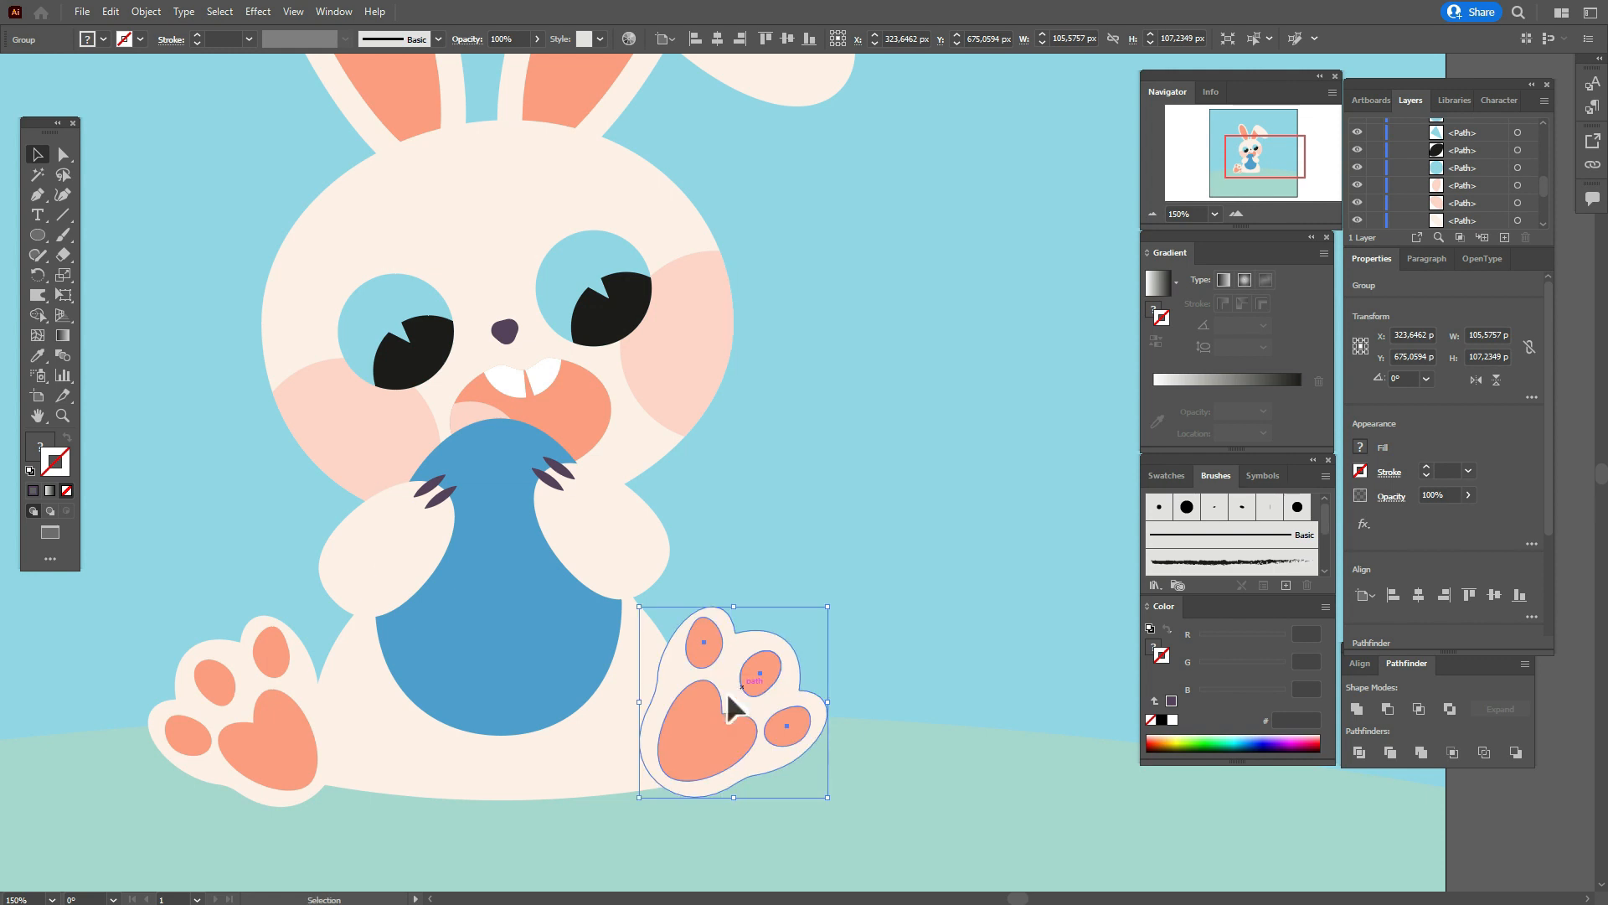
# Nudge both paws together about 6 px to the right.
pyautogui.keyDown('shift'); pyautogui.click(275, 742); pyautogui.keyUp('shift')
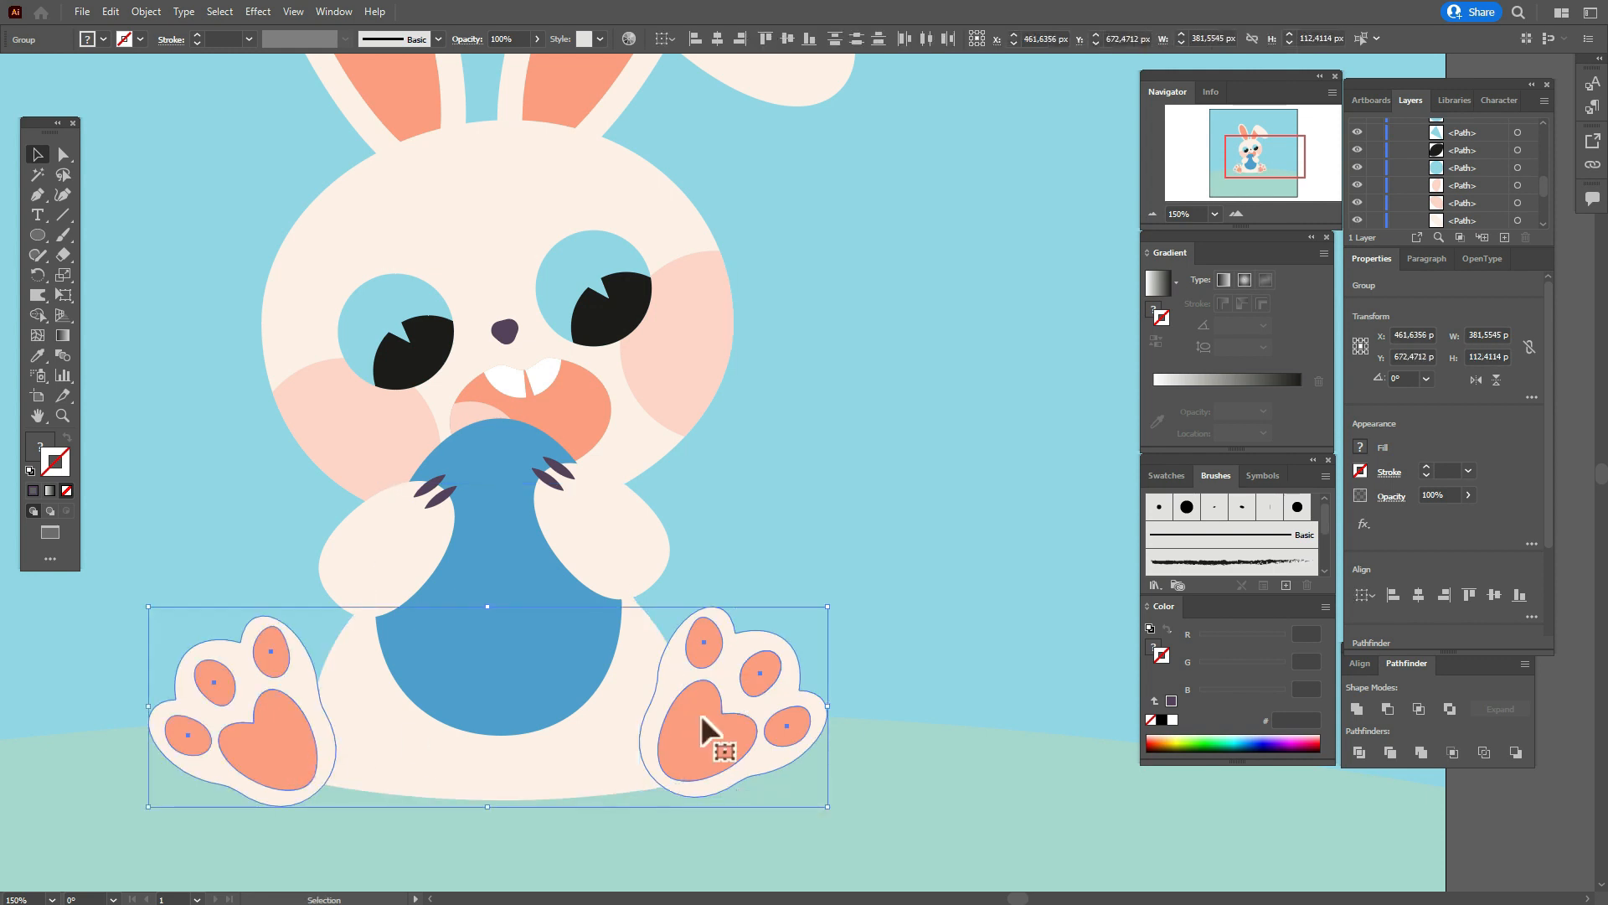
pyautogui.press('Right')
pyautogui.press('Right')
pyautogui.press('Right')
pyautogui.press('Right')
pyautogui.press('Right')
pyautogui.press('Right')
pyautogui.press('Right')
pyautogui.press('Left')
# Nudge the right paw alone further outward to an X position of about 611.6 px.
pyautogui.click(824, 621)
pyautogui.click(717, 707)
pyautogui.press('Right')
pyautogui.press('Right')
pyautogui.press('Right')
pyautogui.press('Right')
pyautogui.press('Right')
pyautogui.press('Right')
pyautogui.press('Right')
pyautogui.press('Right')
pyautogui.press('Right')
pyautogui.press('Right')
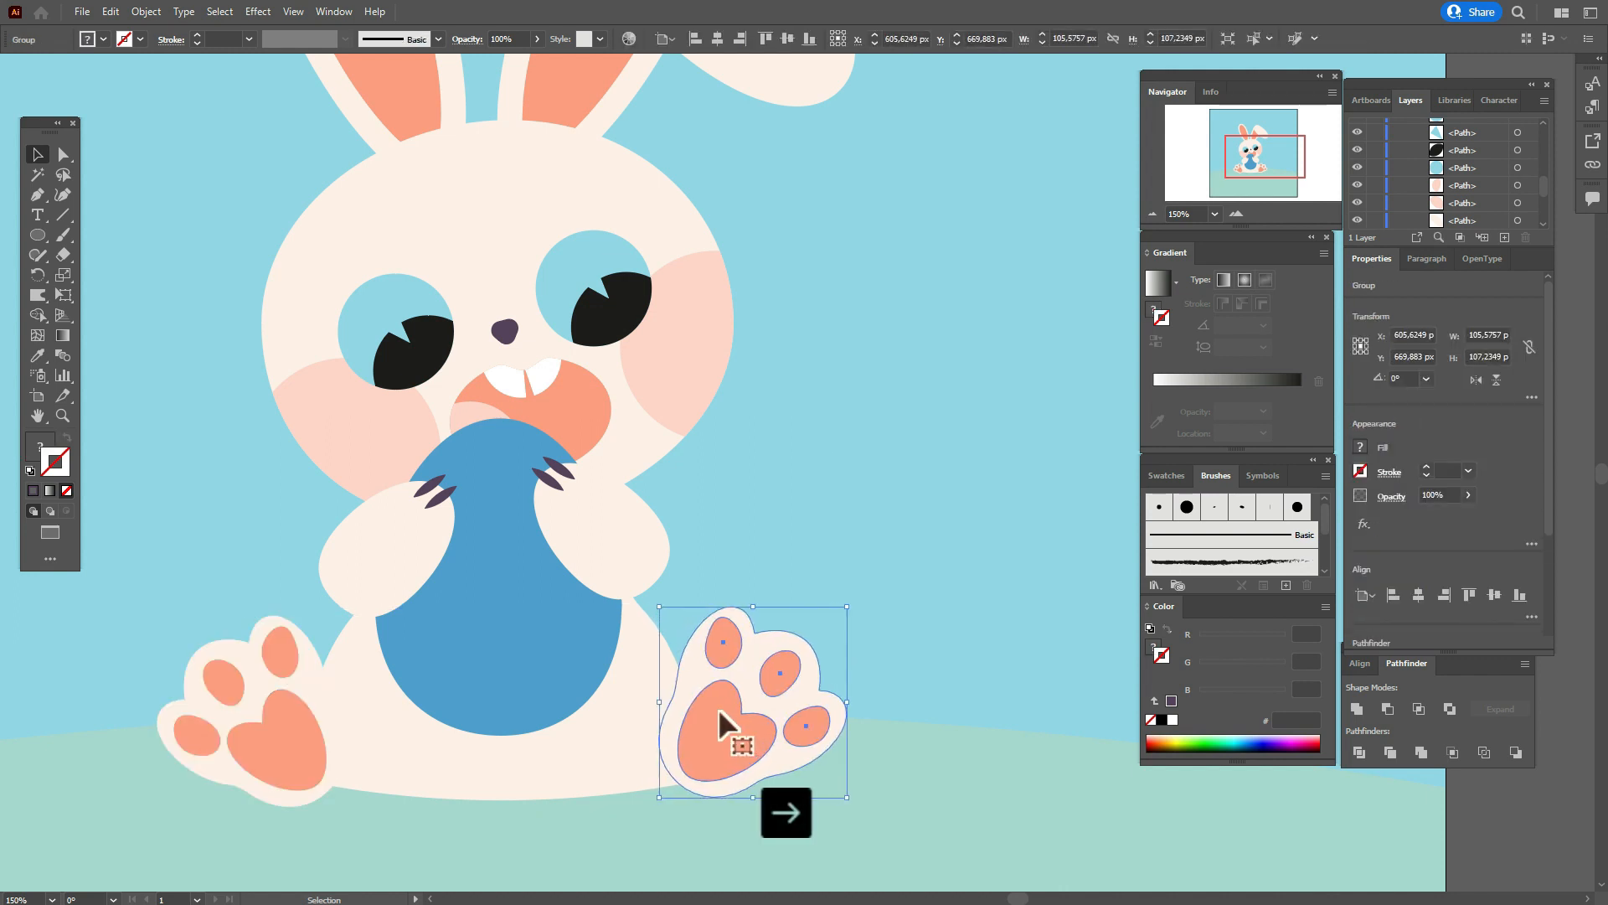
# Nudge the left paw outward to an X position of about 324.6 px.
pyautogui.click(234, 709)
pyautogui.press('Left')
pyautogui.press('Left')
pyautogui.press('Left')
pyautogui.press('Left')
pyautogui.press('Left')
pyautogui.press('Left')
pyautogui.press('Left')
pyautogui.press('Left')
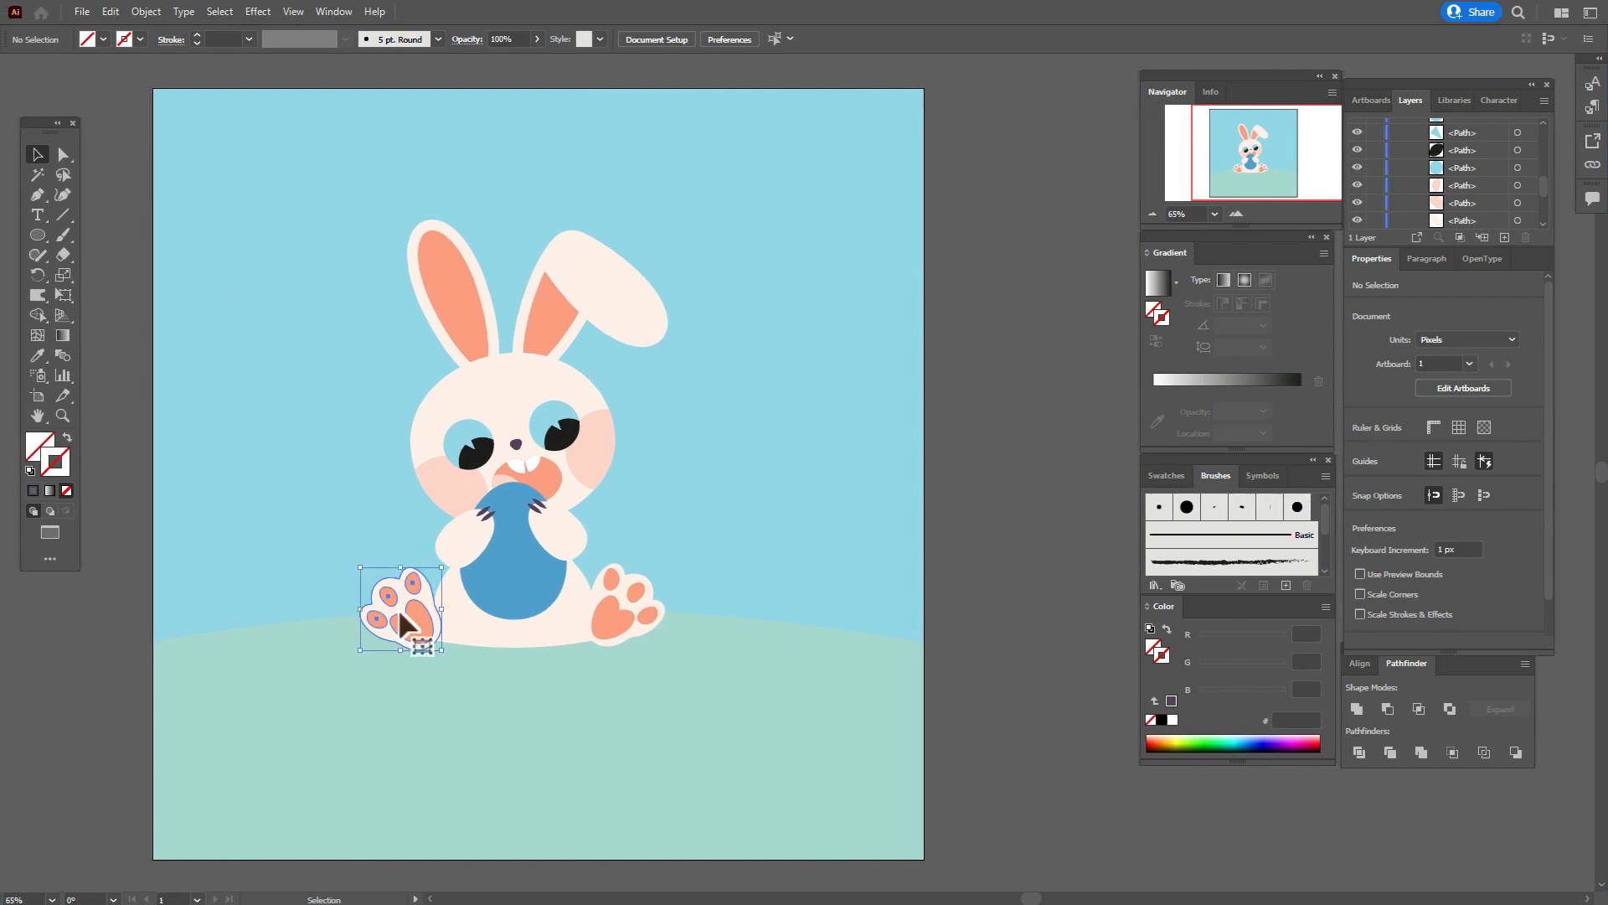
pyautogui.click(399, 608)
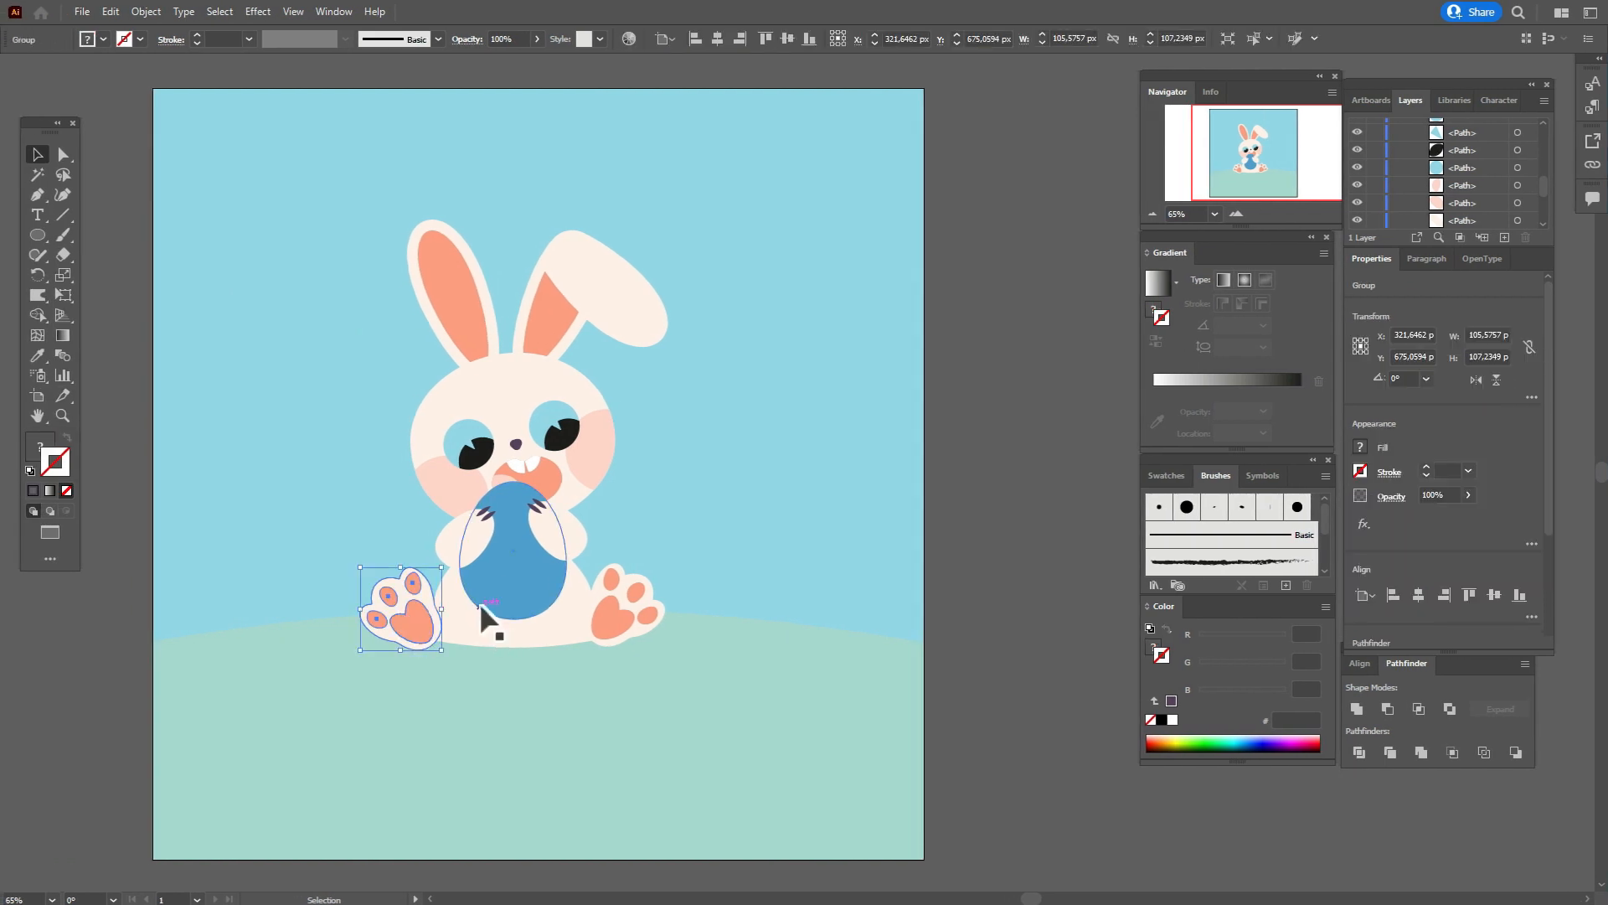
pyautogui.press('Right')
pyautogui.click(943, 590)
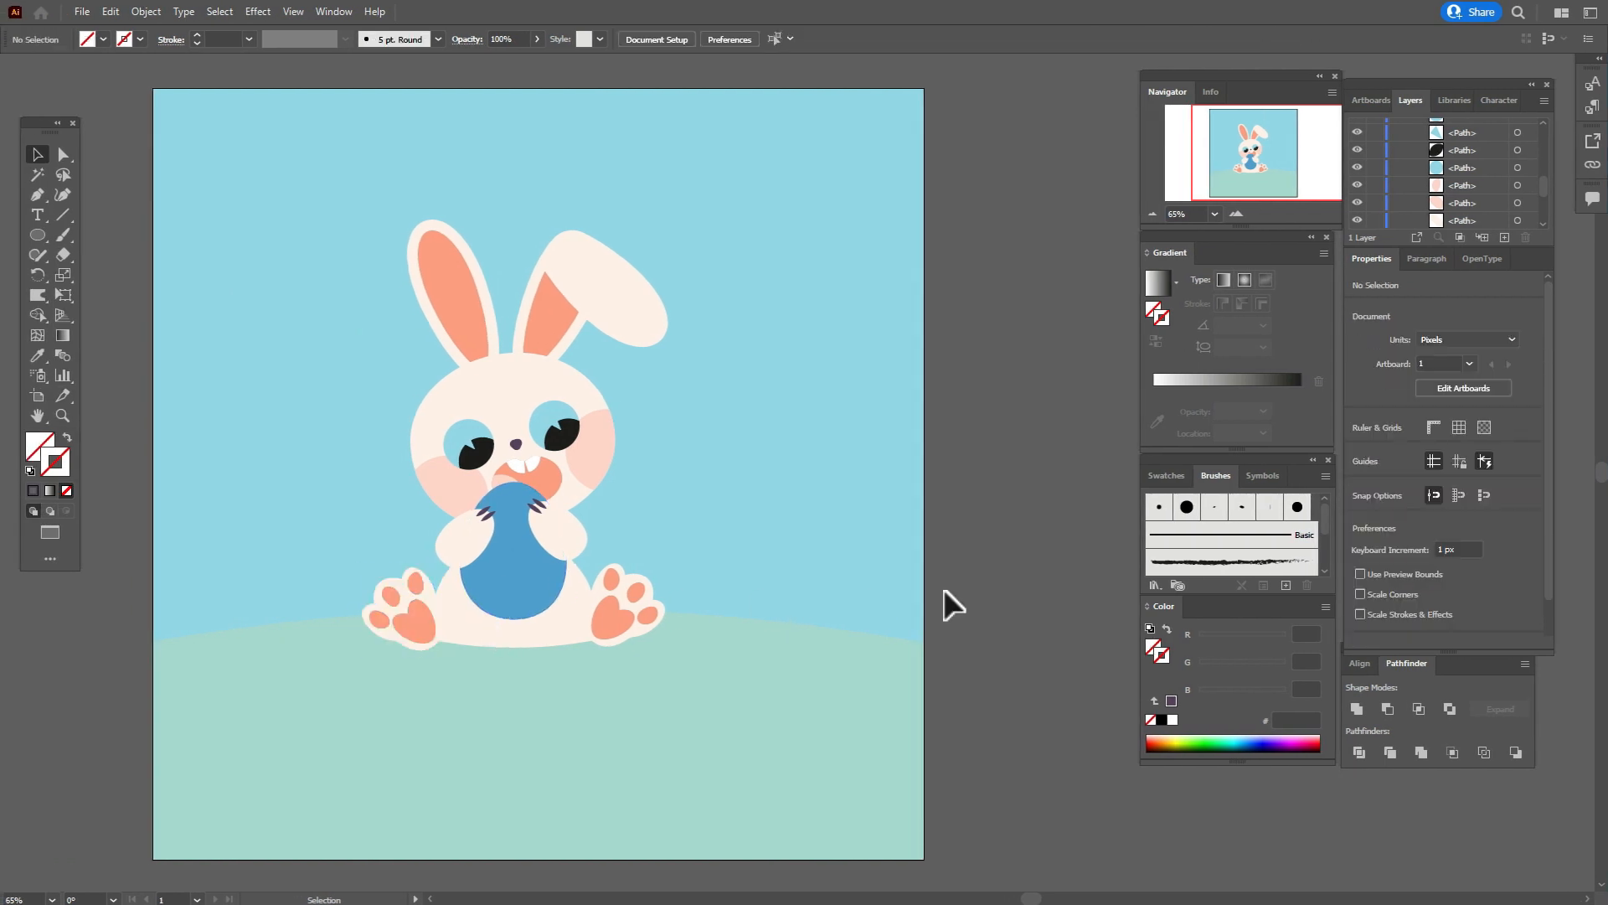
# Nudge the right paw 1 px back toward the body, keeping its height.
pyautogui.click(643, 618)
pyautogui.press('Down')
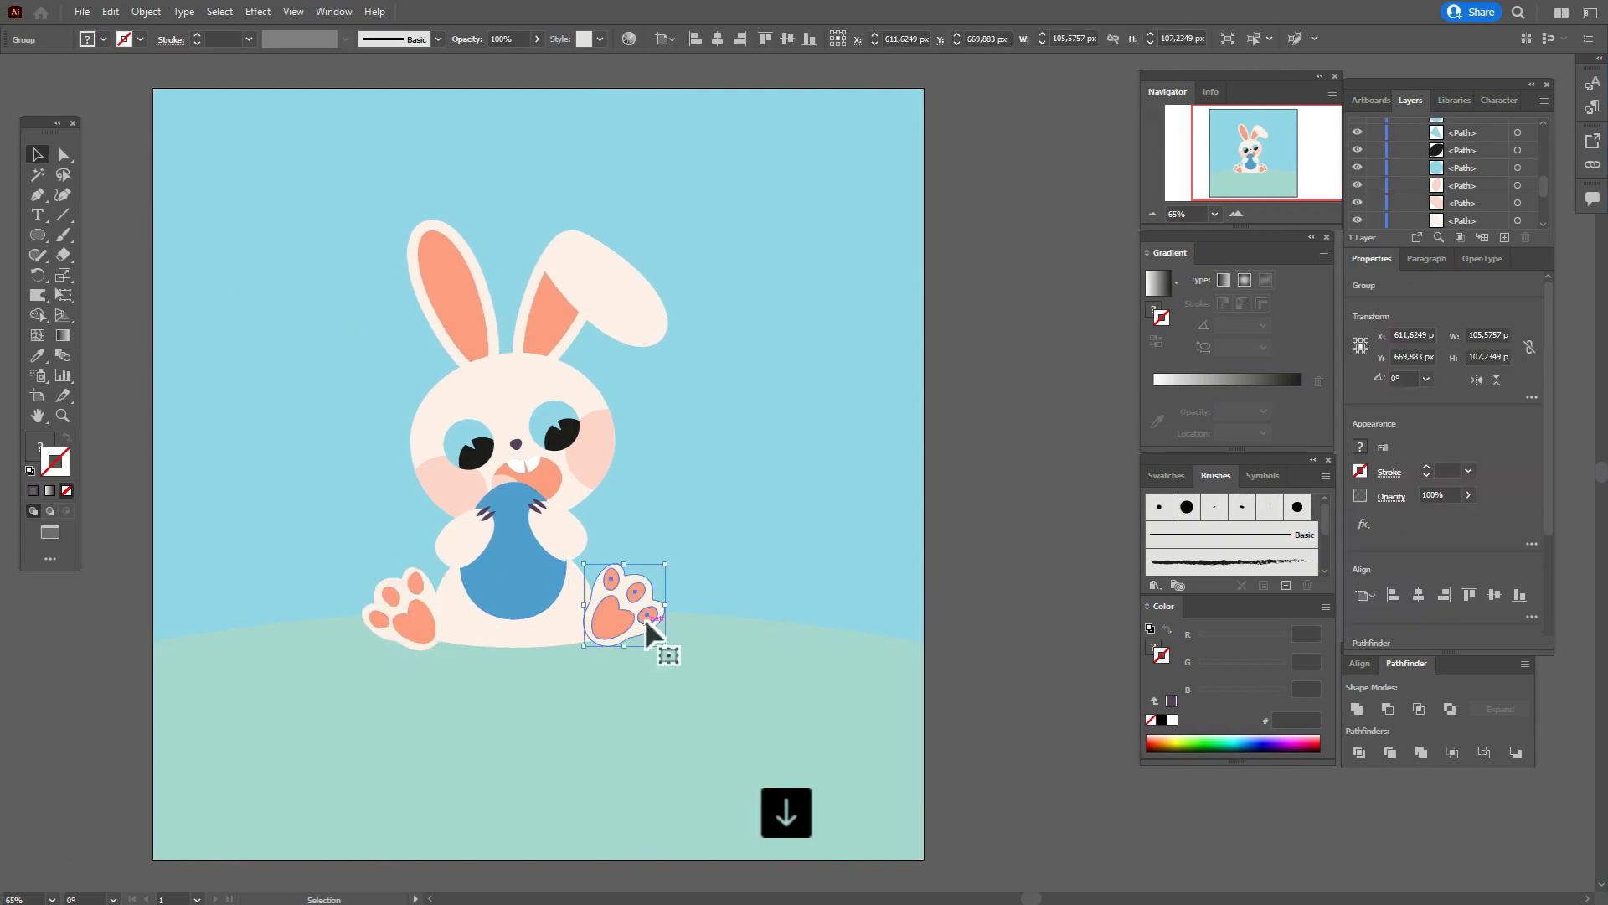
pyautogui.press('Up')
pyautogui.press('Left')
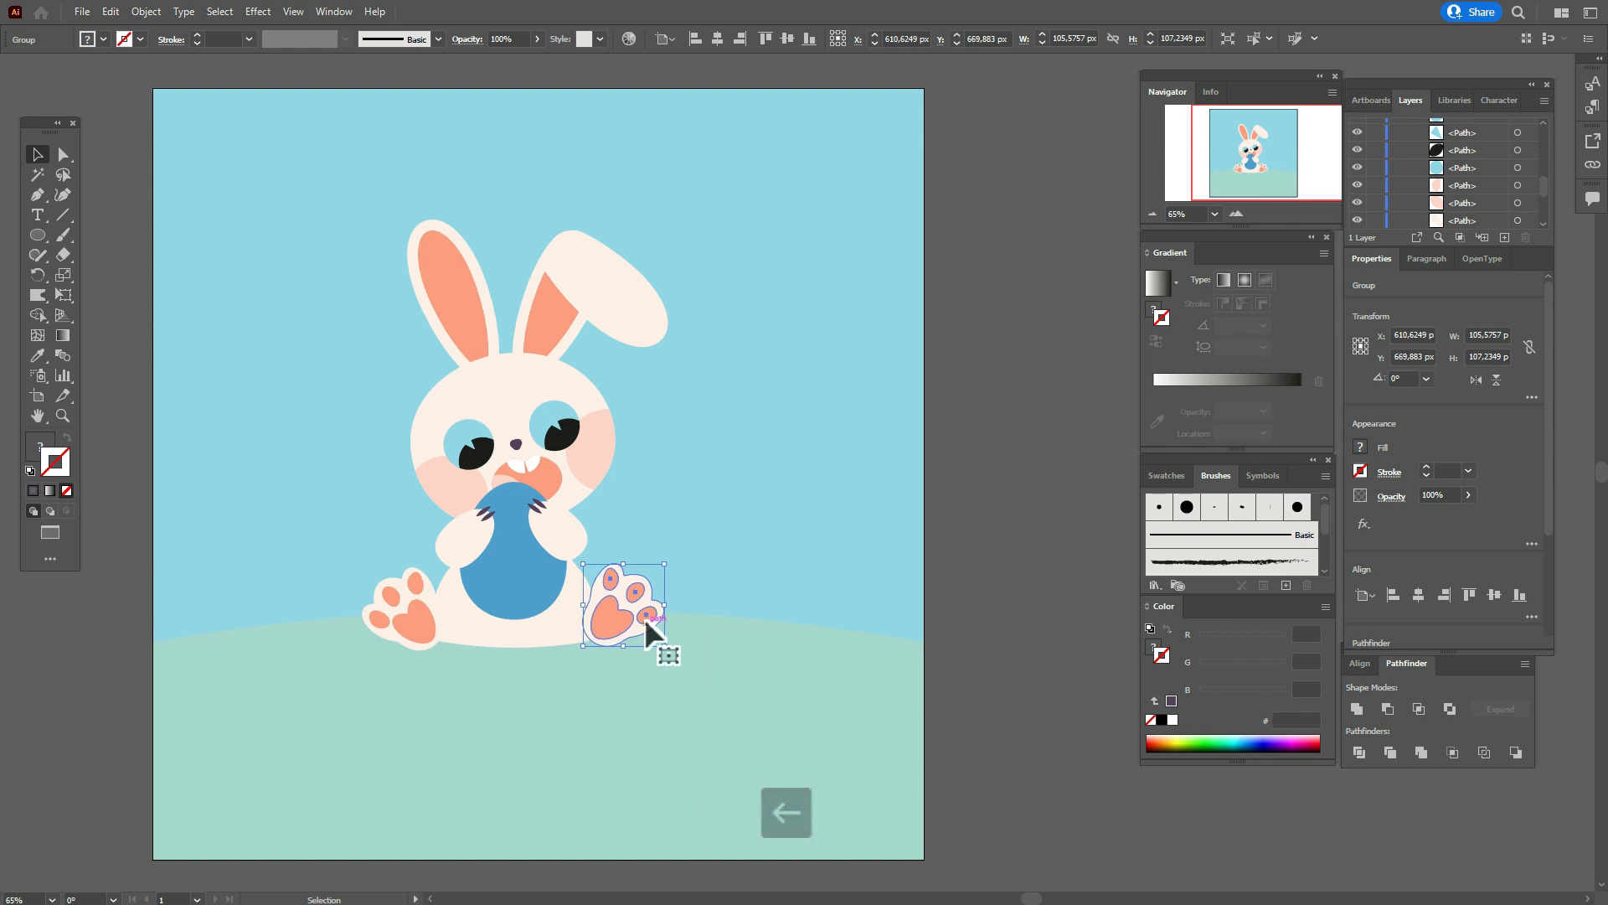
pyautogui.click(1037, 613)
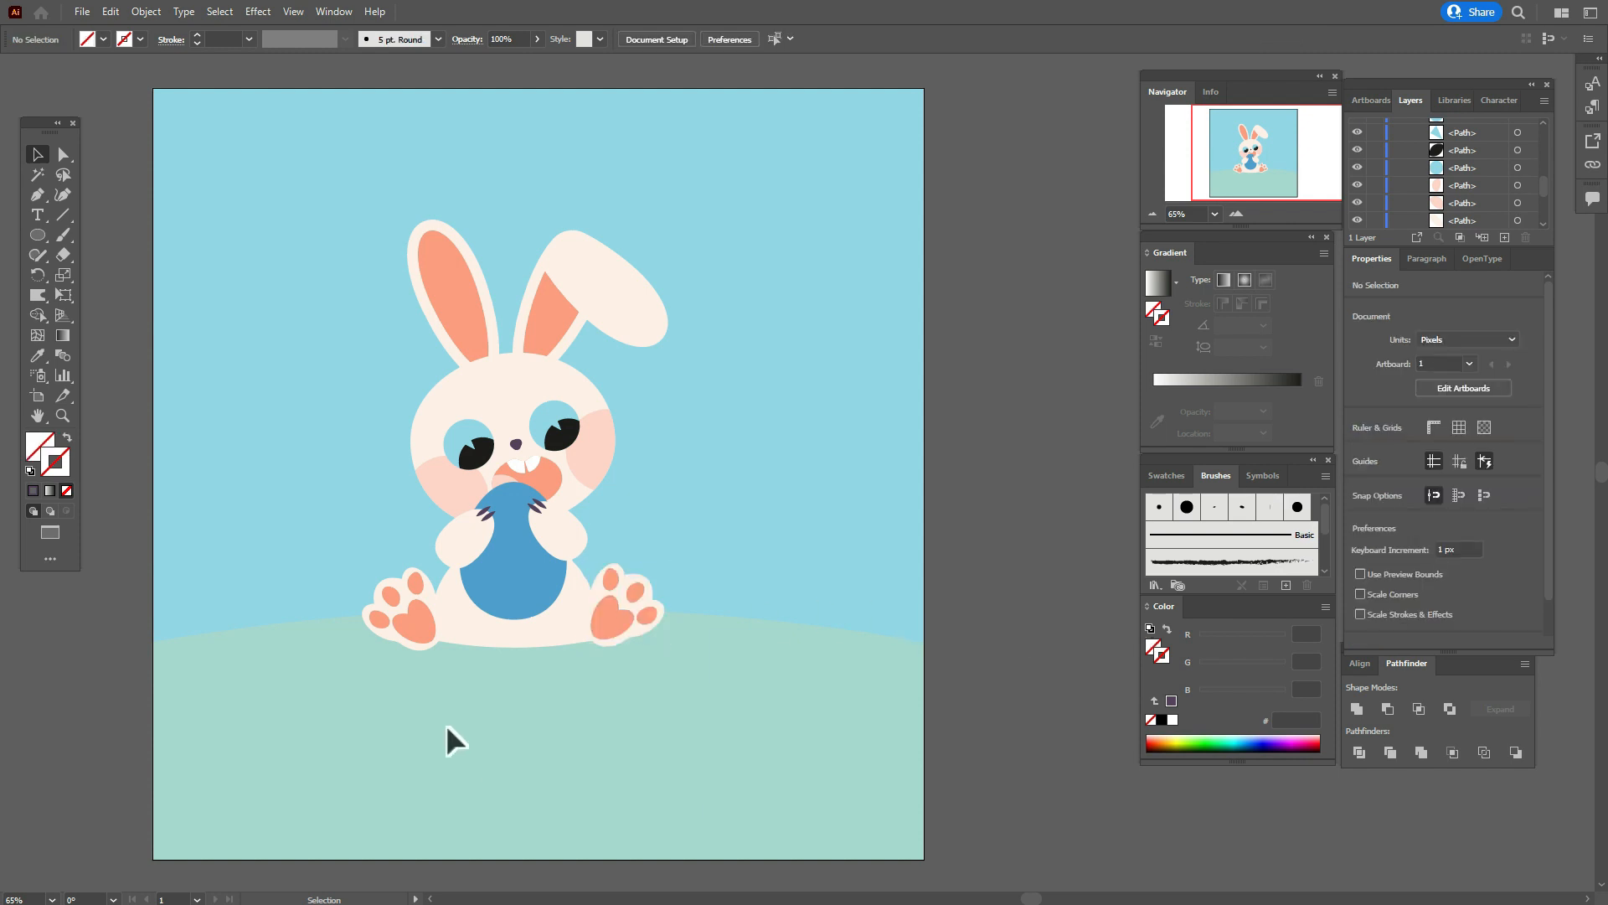
# Ungroup the left paw and paste a copy of its heart-shaped pad beside the bunny.
pyautogui.click(419, 627)
pyautogui.rightClick(419, 627)
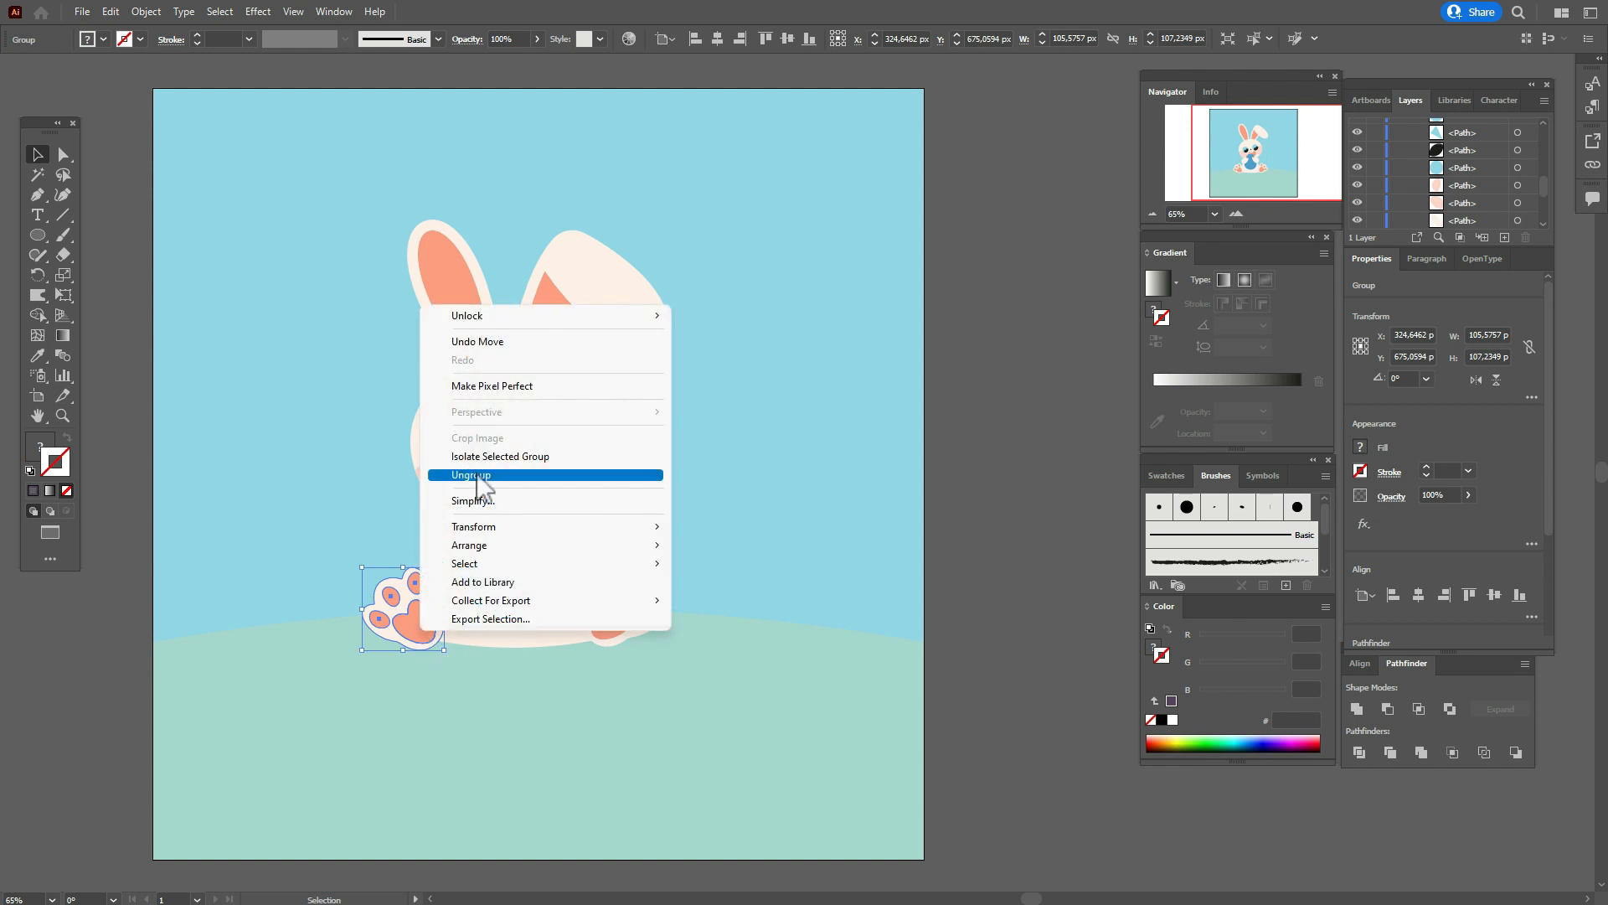
pyautogui.click(473, 471)
pyautogui.press('a')
pyautogui.click(421, 625)
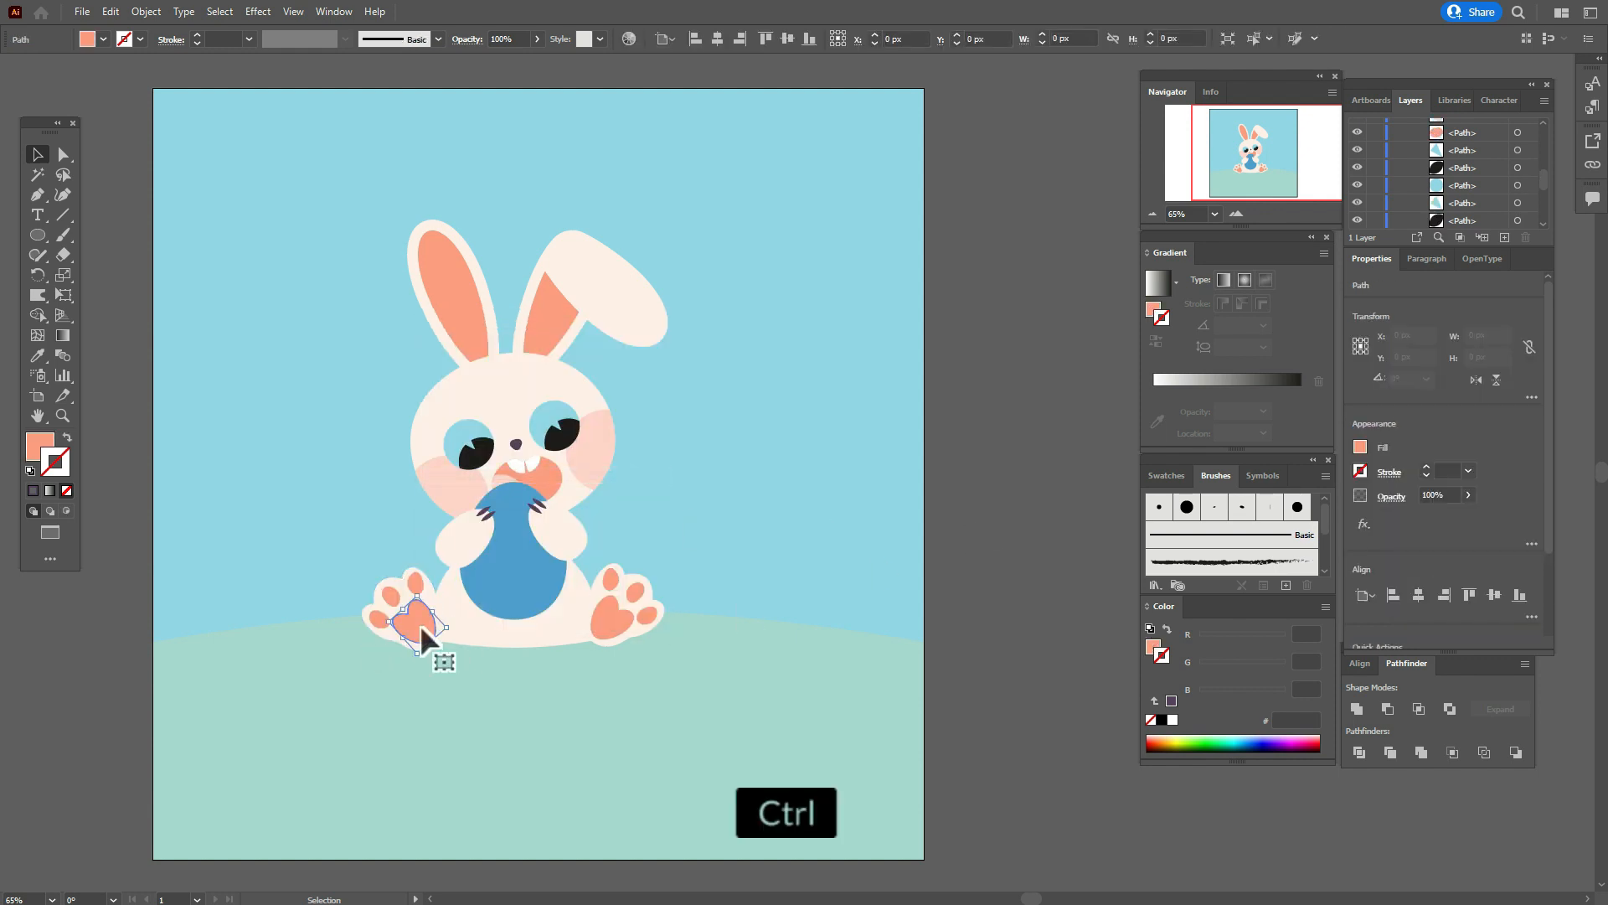
pyautogui.hotkey('ctrl', 'c')
pyautogui.hotkey('ctrl', 'v')
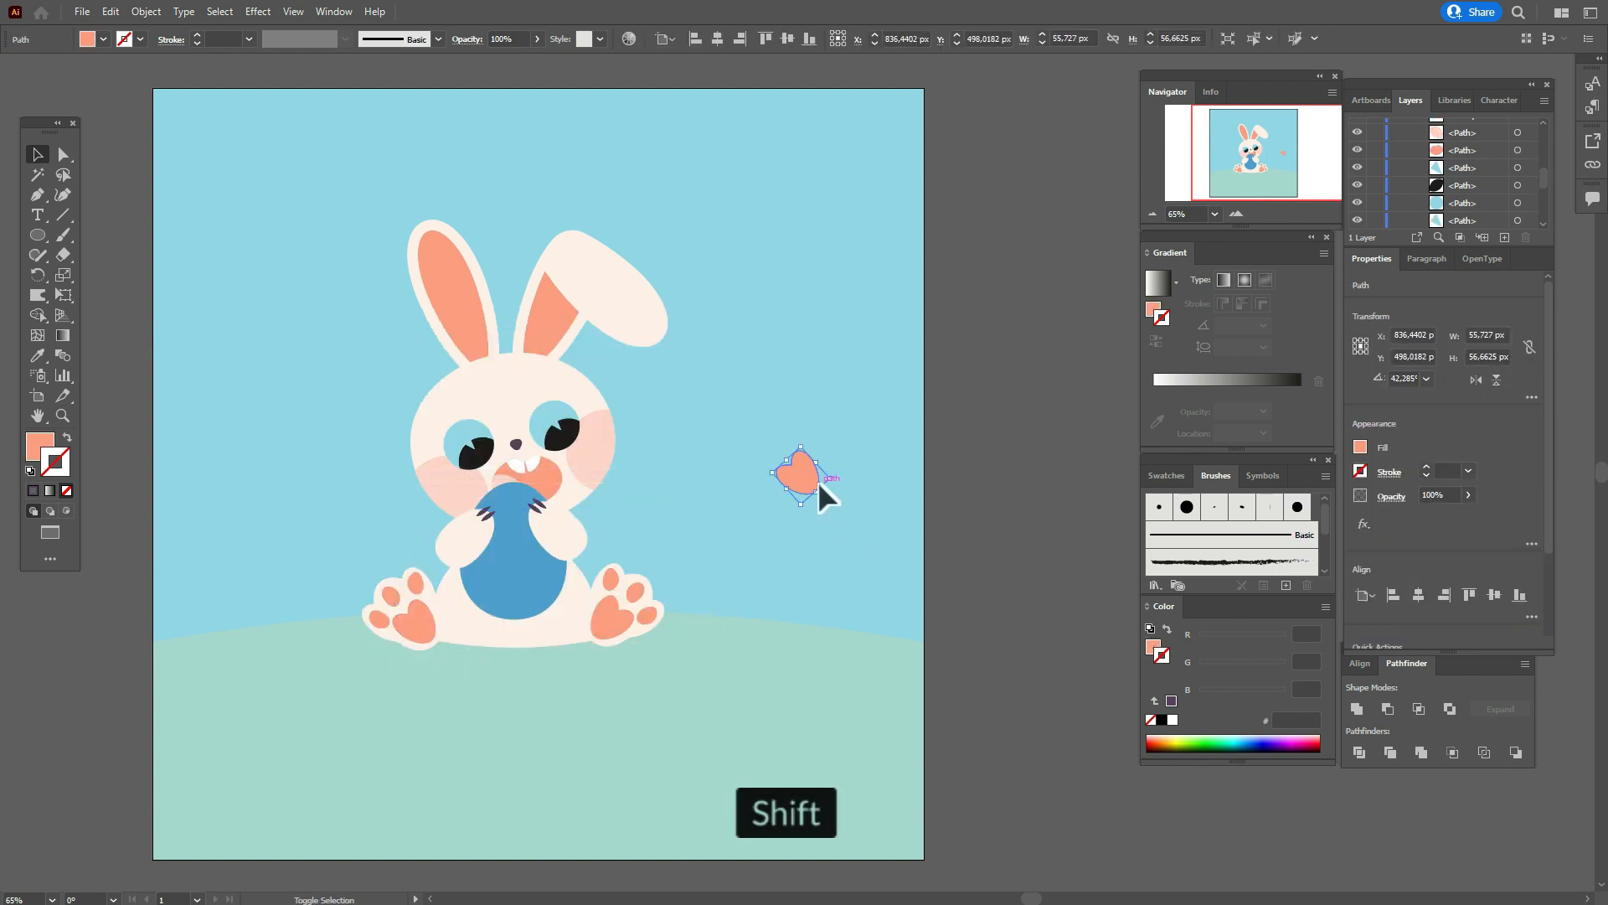
# Shrink the pasted heart to about 36 px wide and fill it with white.
pyautogui.moveTo(818, 481); pyautogui.dragTo(806, 479)
pyautogui.press('x')
pyautogui.click(1294, 559)
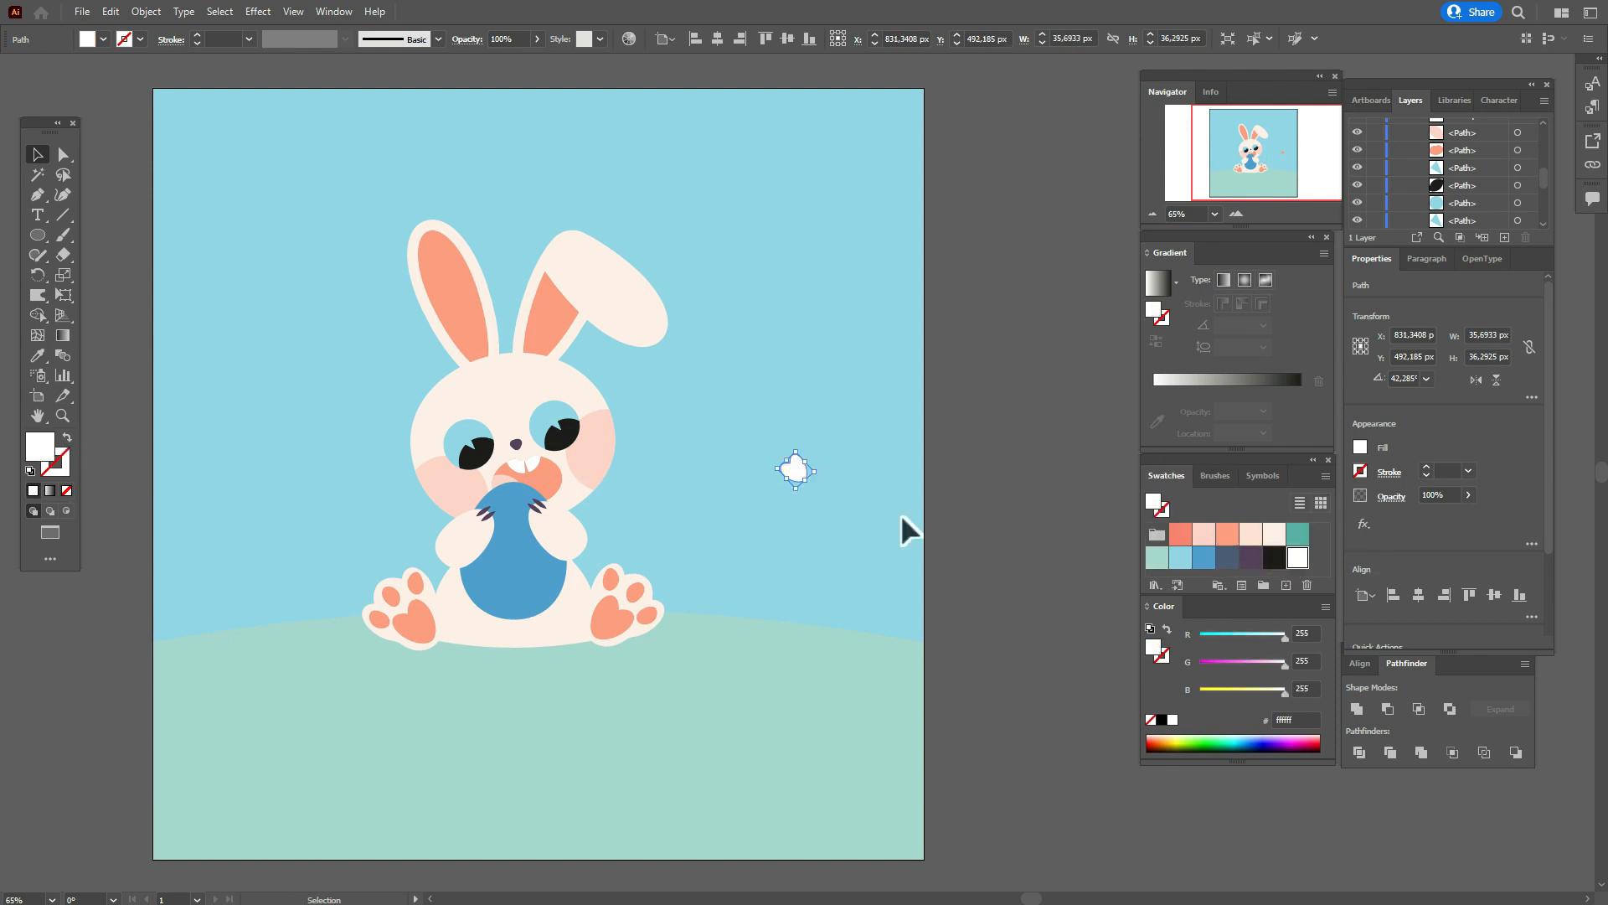
# Place rotated copies of the white heart across the egg and fill the one beside the left hand with salmon #fe9d7f.
pyautogui.moveTo(792, 473); pyautogui.dragTo(519, 518)
pyautogui.keyDown('shift'); pyautogui.click(520, 507); pyautogui.keyUp('shift')
pyautogui.click(501, 524)
pyautogui.click(1226, 537)
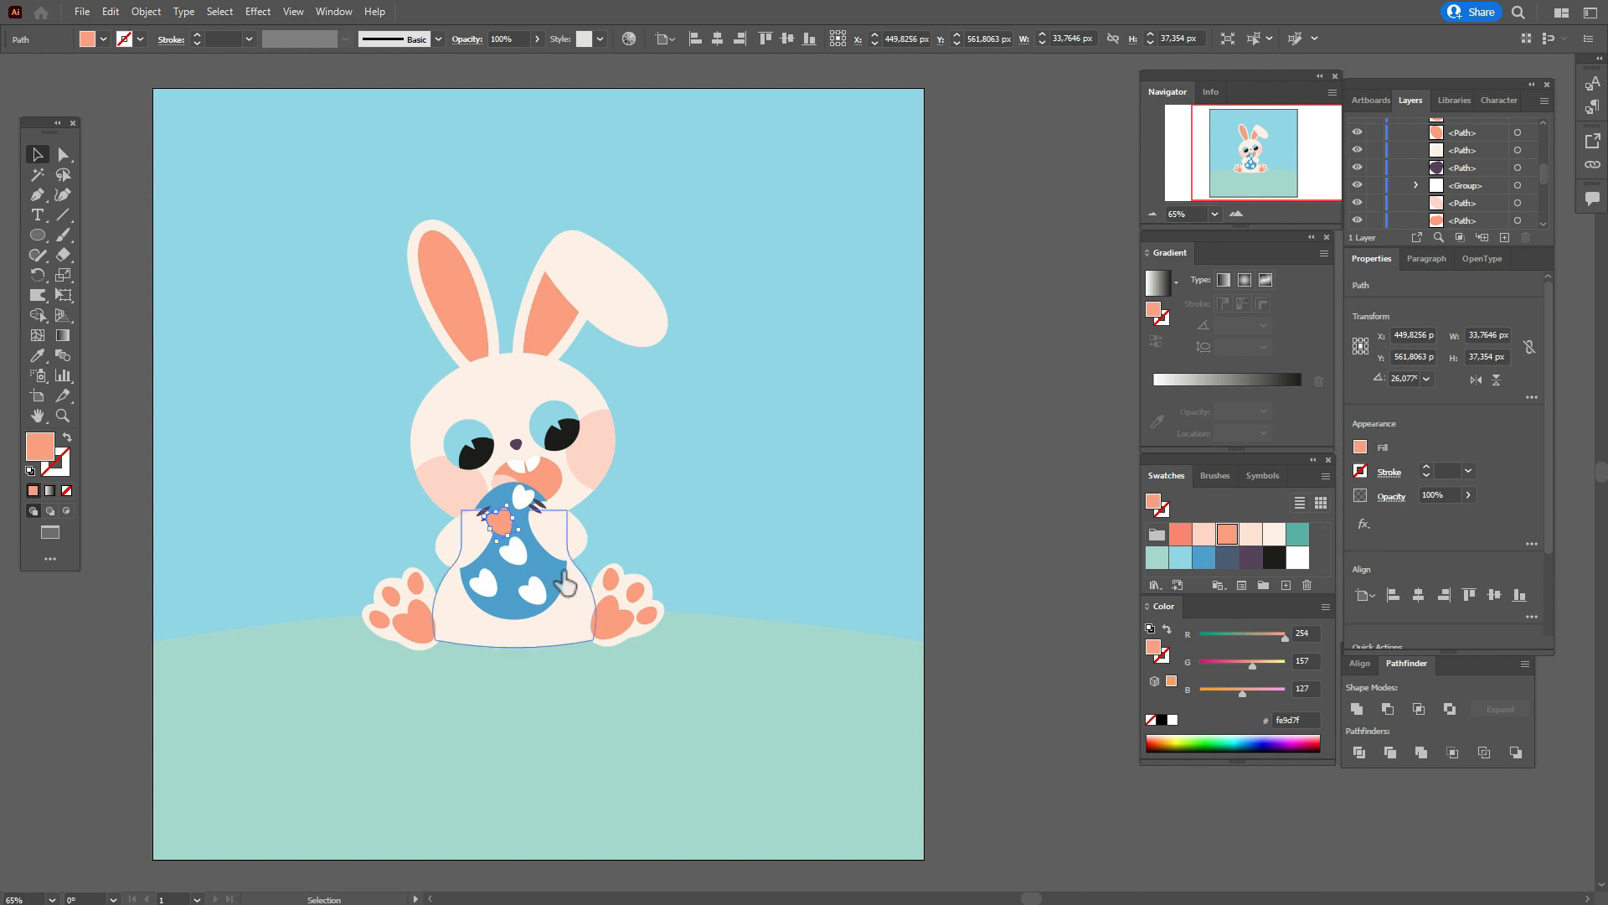
# Bring the left hand and its finger lines to the front, above the egg's hearts.
pyautogui.click(467, 538)
pyautogui.keyDown('shift'); pyautogui.click(483, 514); pyautogui.keyUp('shift')
pyautogui.rightClick(548, 534)
pyautogui.moveTo(670, 448)
pyautogui.click(771, 449)
pyautogui.click(940, 462)
# Bring the right hand and its finger lines to the front, above the egg's hearts.
pyautogui.click(531, 505)
pyautogui.keyDown('shift'); pyautogui.click(486, 512); pyautogui.keyUp('shift')
pyautogui.rightClick(610, 520)
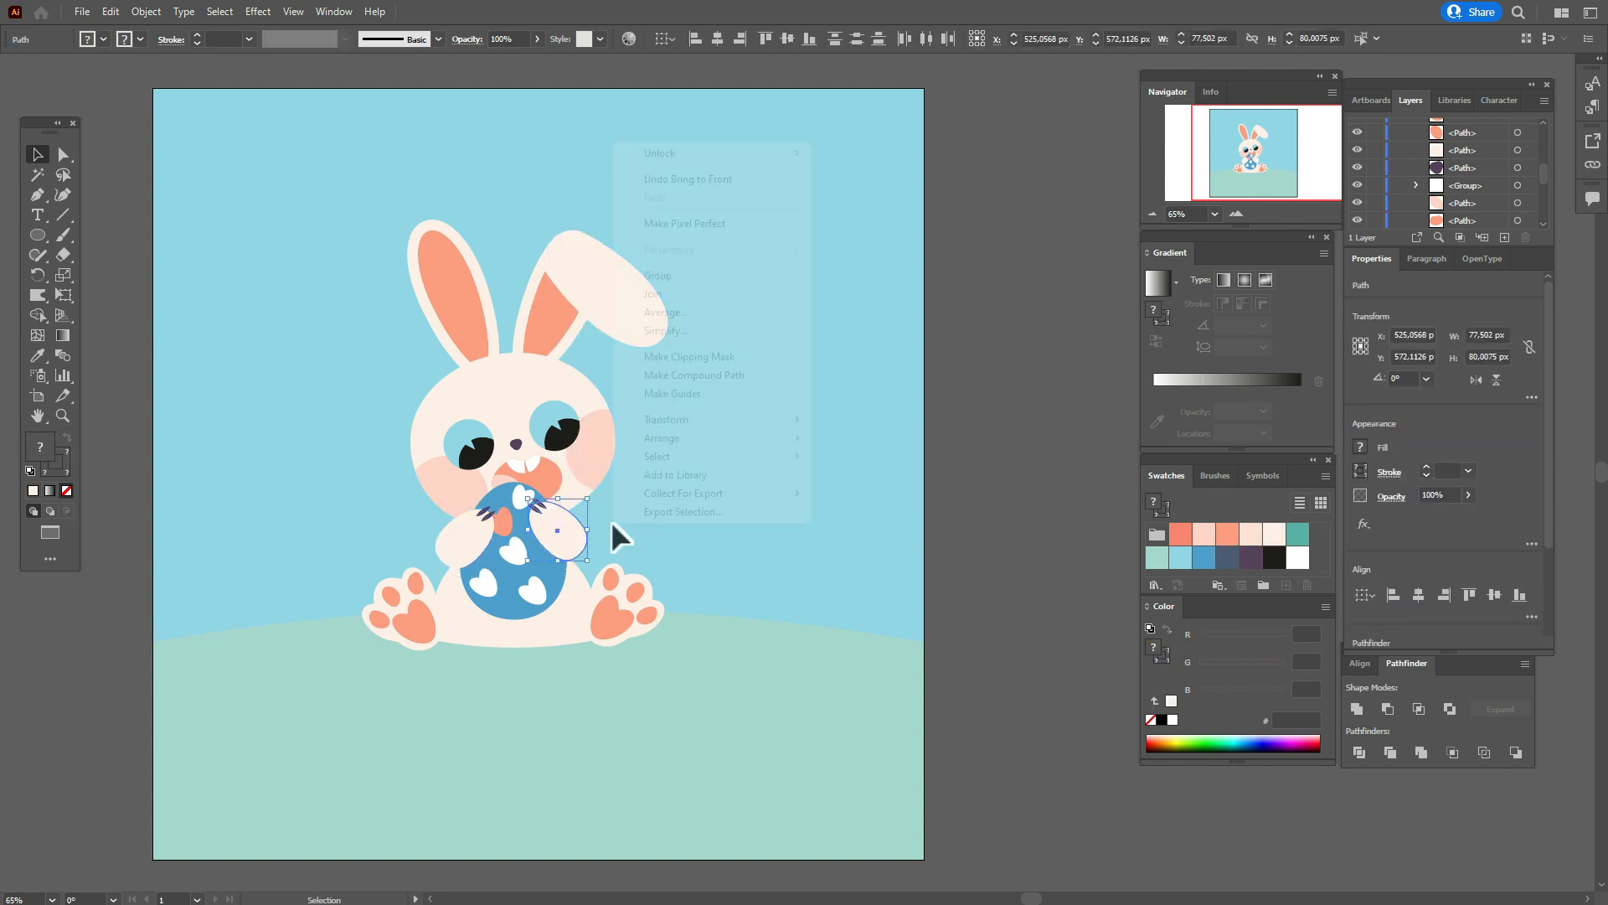
pyautogui.moveTo(720, 437)
pyautogui.click(825, 438)
pyautogui.click(997, 457)
# Shrink the white heart in the middle of the egg, enlarge the lower-left heart and adjust their spacing.
pyautogui.click(515, 558)
pyautogui.moveTo(532, 560); pyautogui.dragTo(513, 571)
pyautogui.moveTo(509, 548); pyautogui.dragTo(535, 587)
pyautogui.click(488, 576)
# Fill the egg's lower-right heart with salmon #fe9d7f.
pyautogui.click(535, 591)
pyautogui.click(1225, 536)
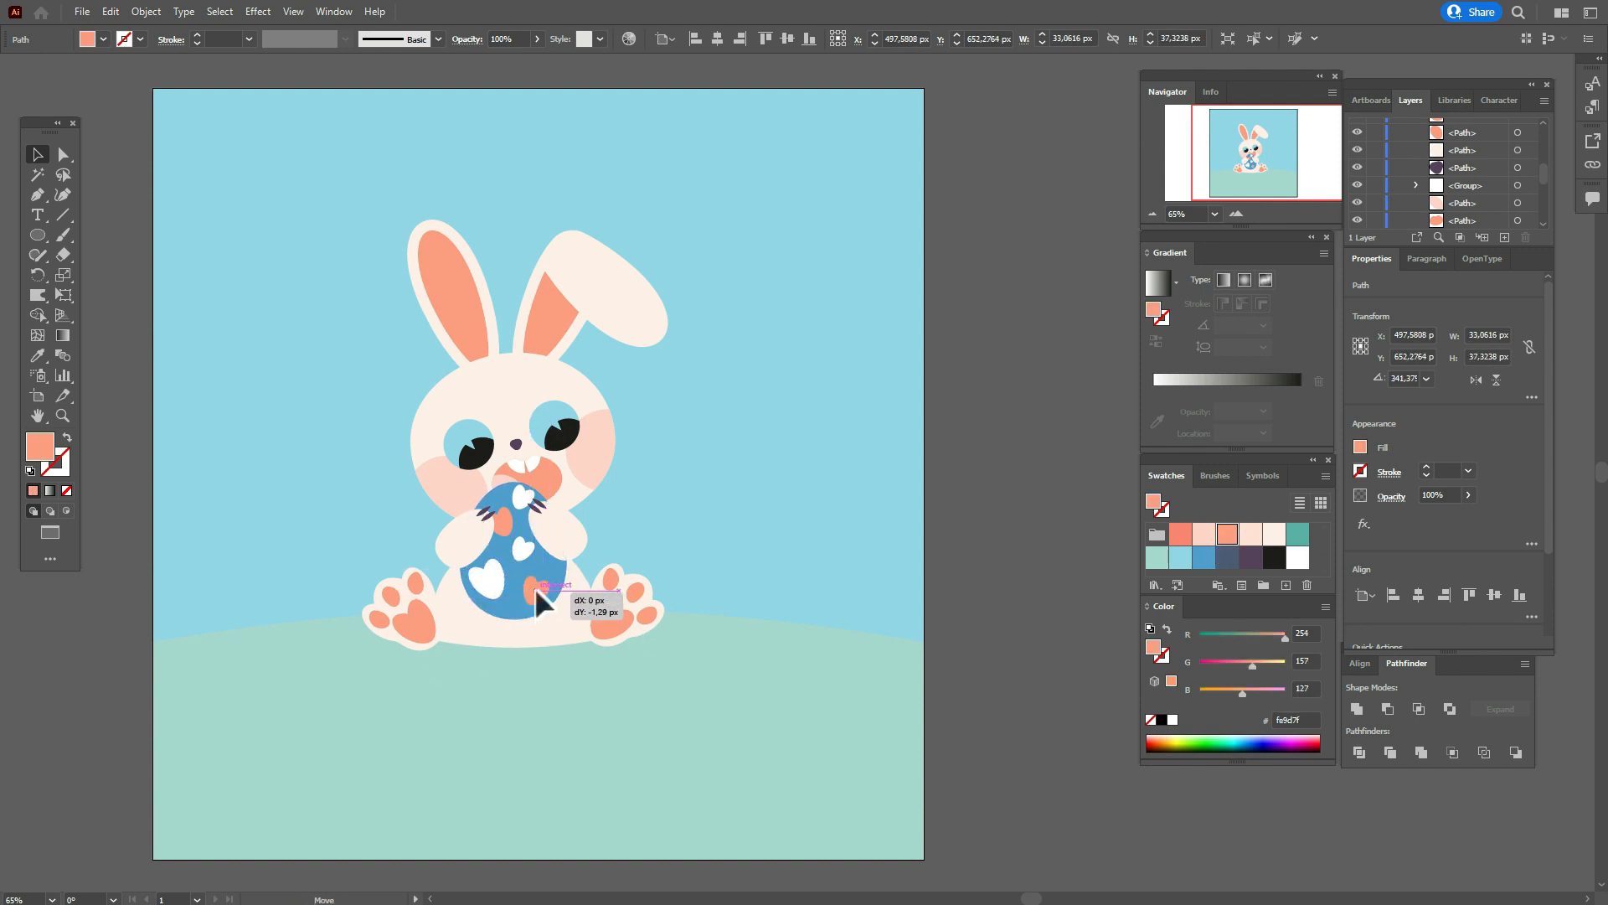
pyautogui.click(958, 556)
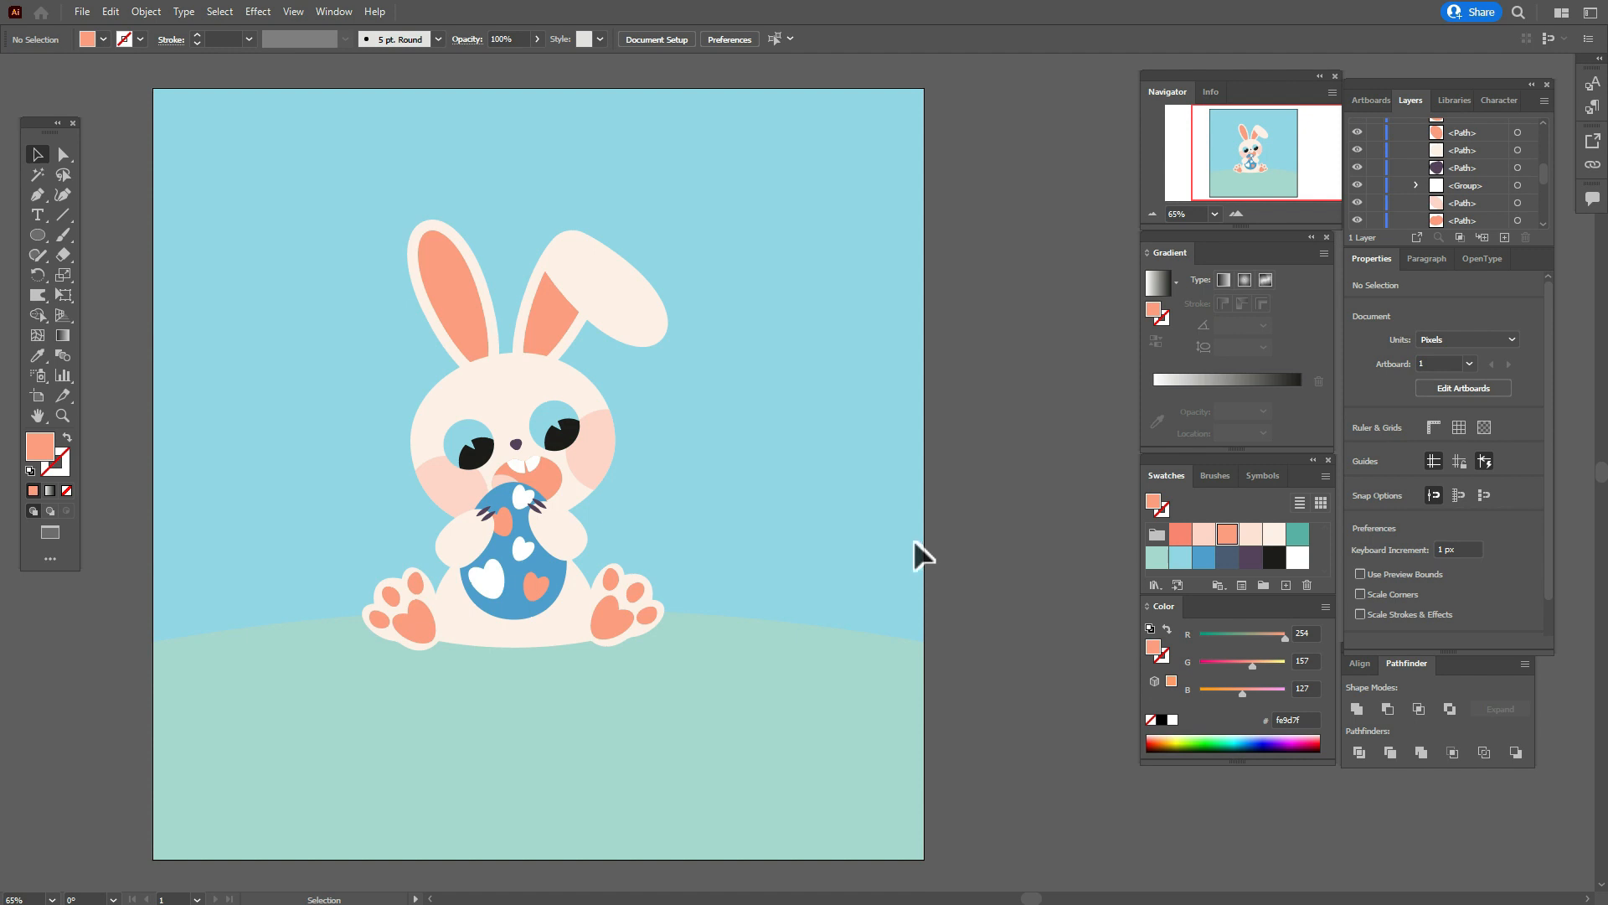
# Draw a teal #5bb2a5 ellipse about 350 × 64 px across the bunny's base on the hill.
pyautogui.click(1300, 541)
pyautogui.click(37, 235)
pyautogui.moveTo(375, 620); pyautogui.dragTo(644, 669)
pyautogui.click(37, 155)
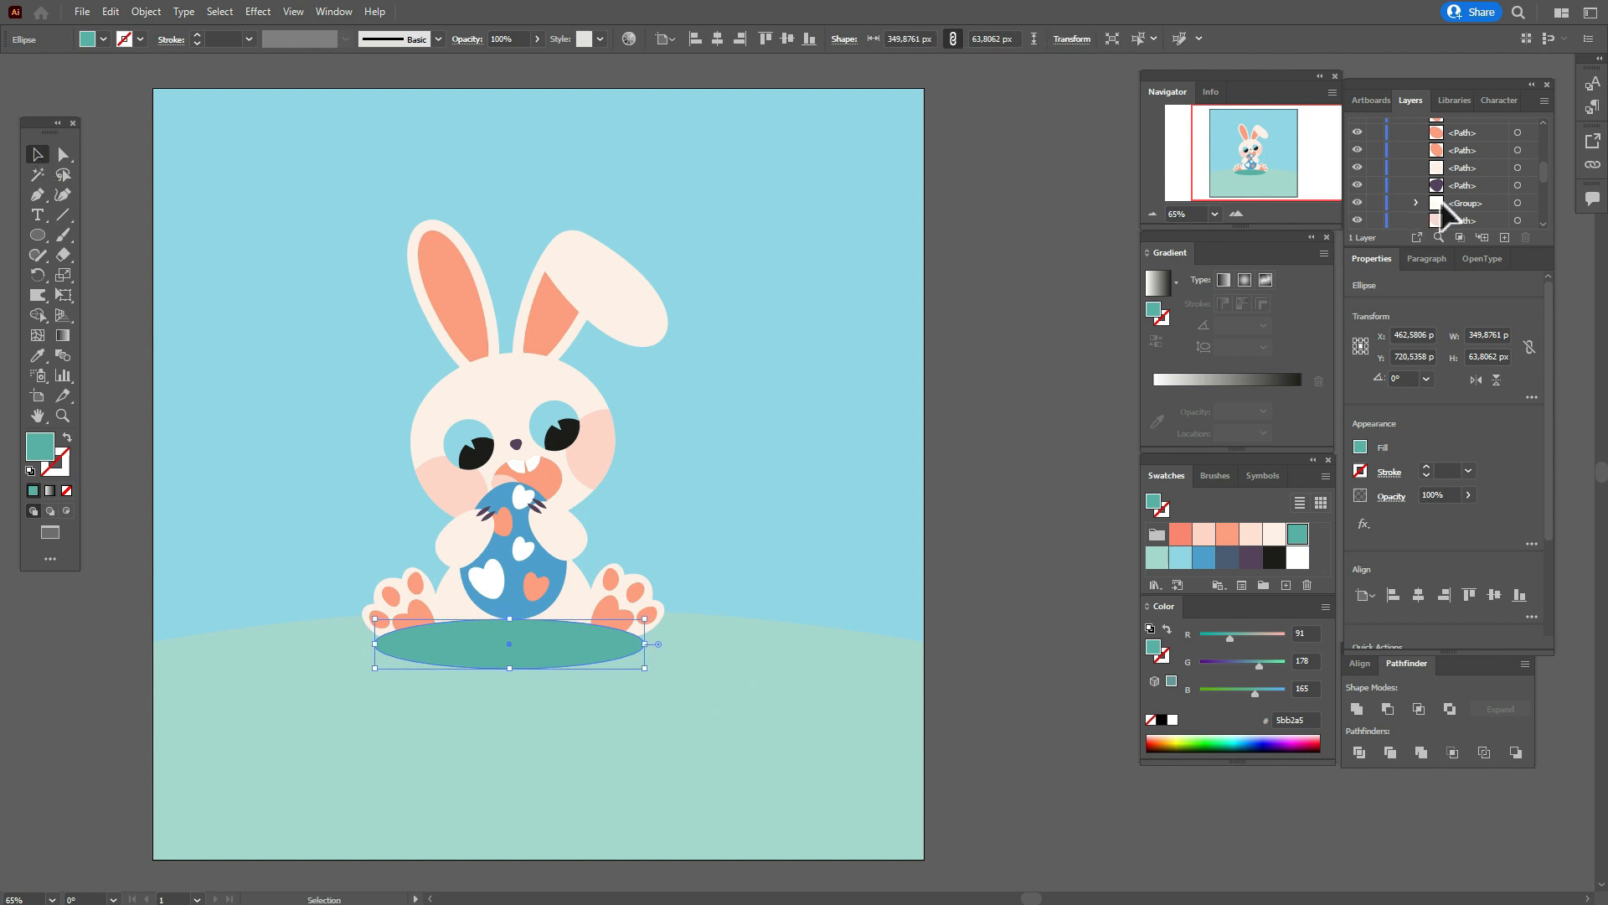
# Send the teal ellipse, hill and sky to the back, and move the ellipse slightly up beneath the bunny as its shadow.
pyautogui.moveTo(1551, 166); pyautogui.dragTo(1566, 252)
pyautogui.click(1375, 205)
pyautogui.keyDown('shift'); pyautogui.click(685, 652); pyautogui.keyUp('shift')
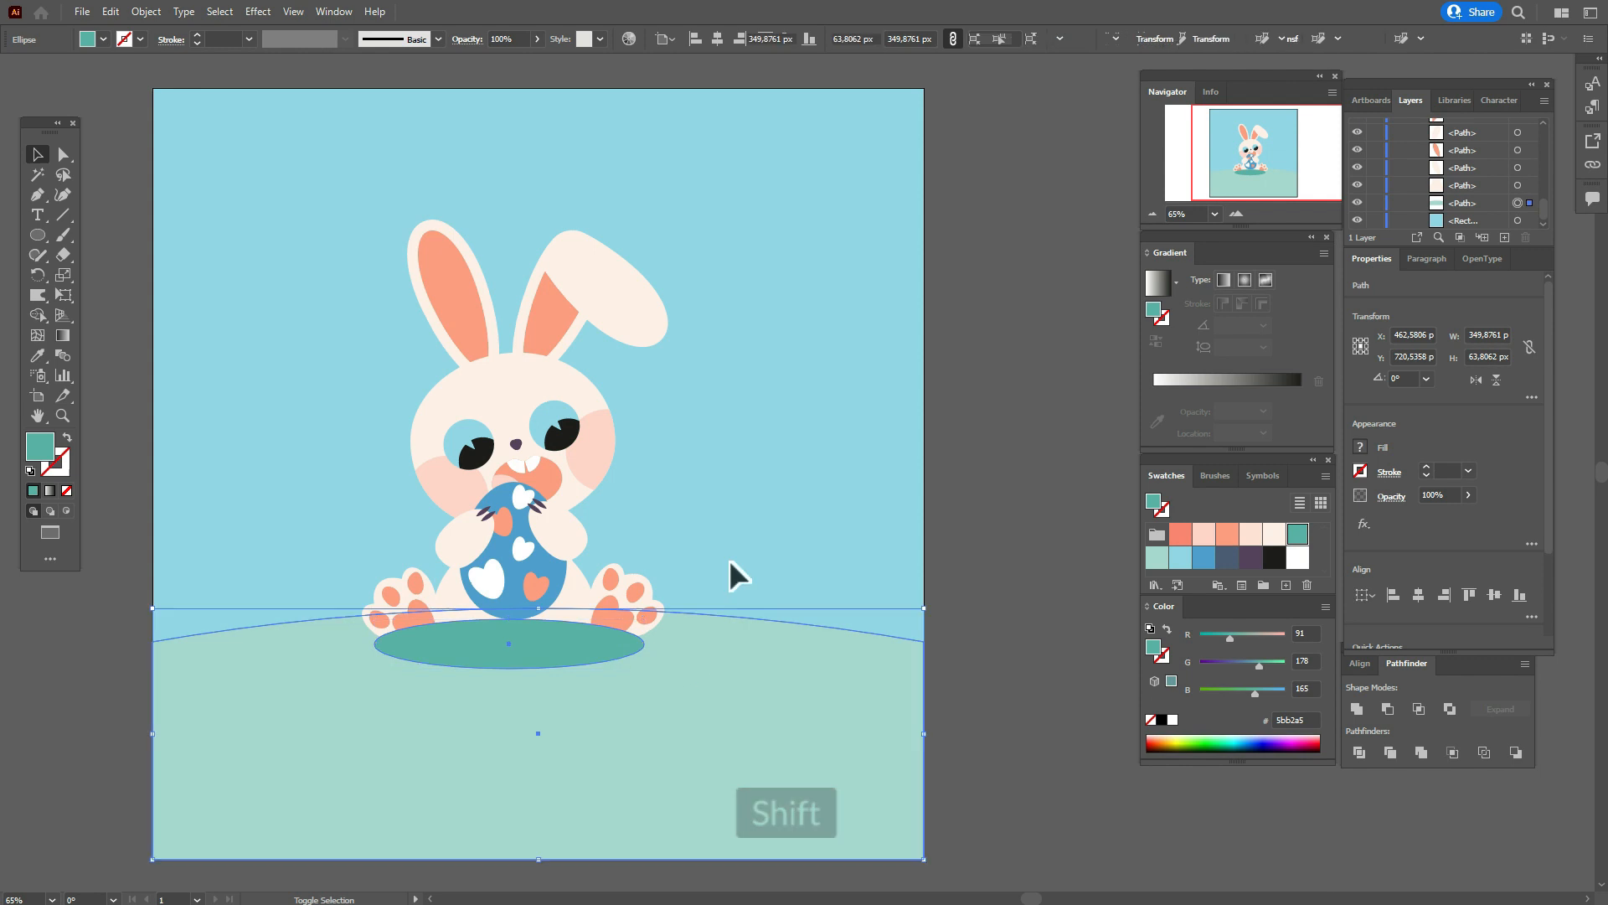
pyautogui.keyDown('shift'); pyautogui.click(763, 521); pyautogui.keyUp('shift')
pyautogui.rightClick(764, 523)
pyautogui.moveTo(890, 440)
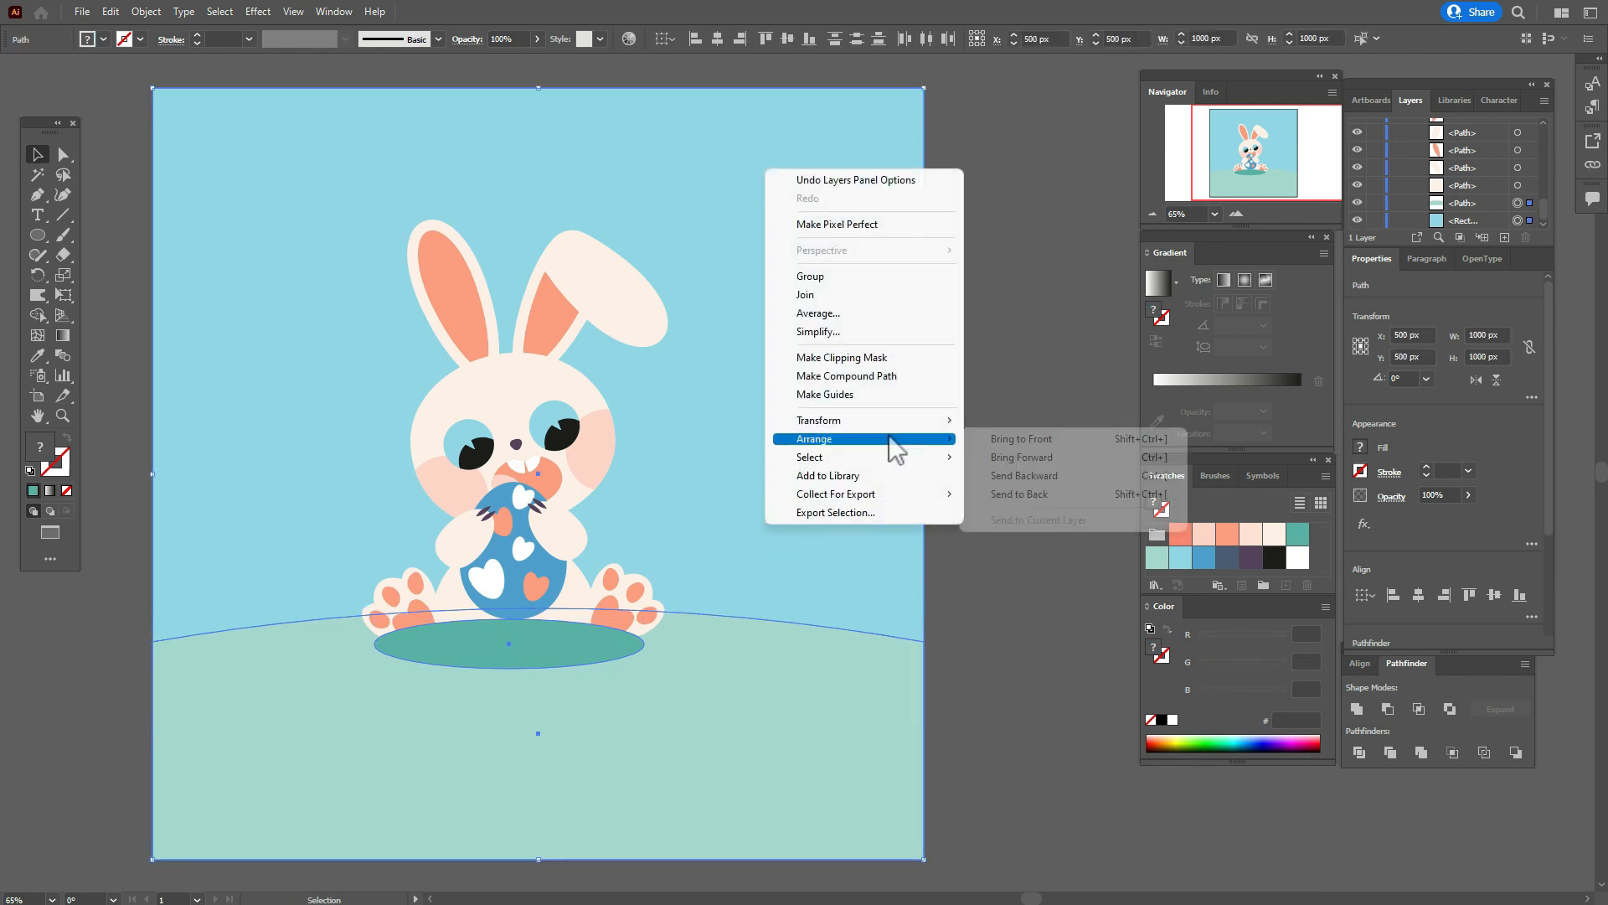
pyautogui.click(1055, 495)
pyautogui.hotkey('ctrl', 'shift', 'a')
pyautogui.moveTo(557, 664); pyautogui.dragTo(560, 655)
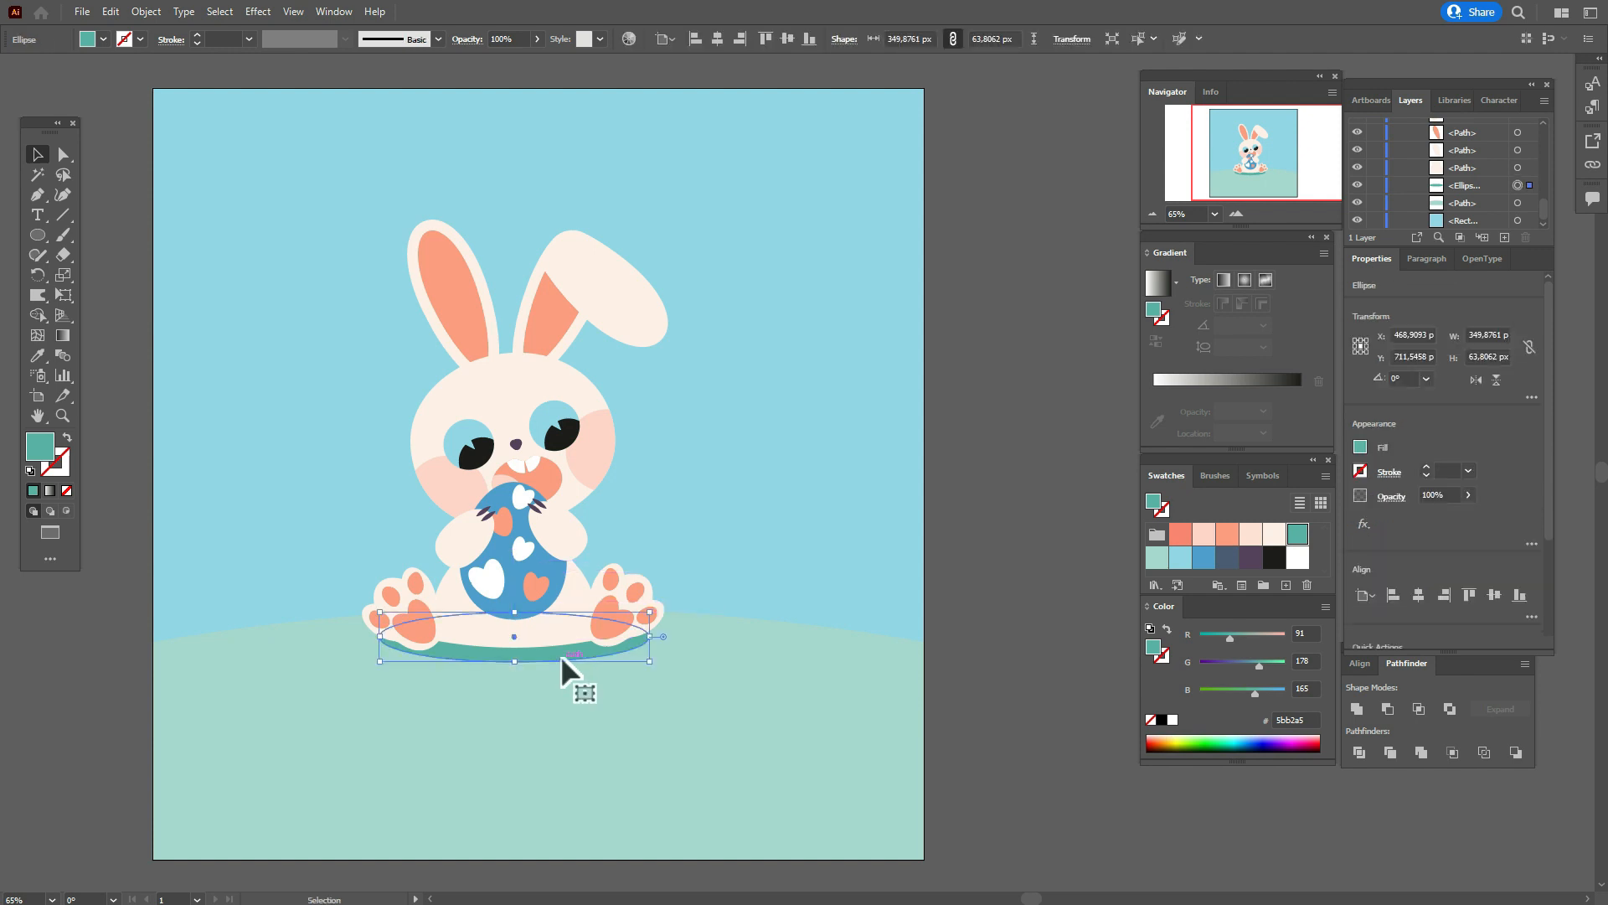
pyautogui.click(1018, 612)
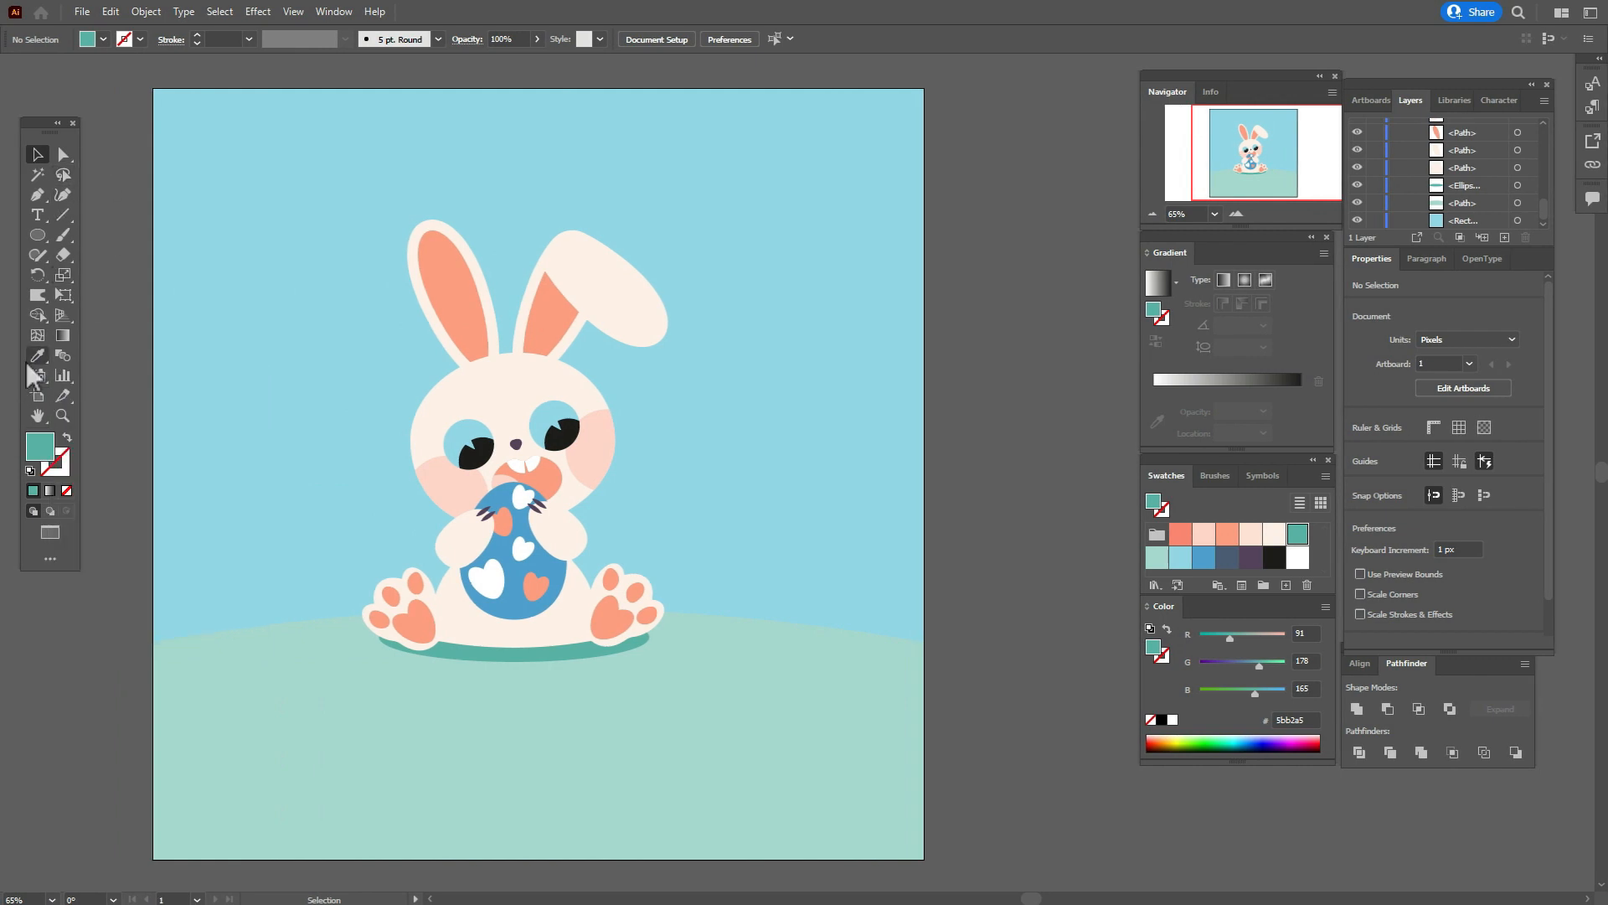
# Draw a salmon #fe9d7f triangle with a 210.3401 px radius beside the bunny, flip it point-down and narrow it to about 167 px.
pyautogui.click(35, 357)
pyautogui.click(456, 289)
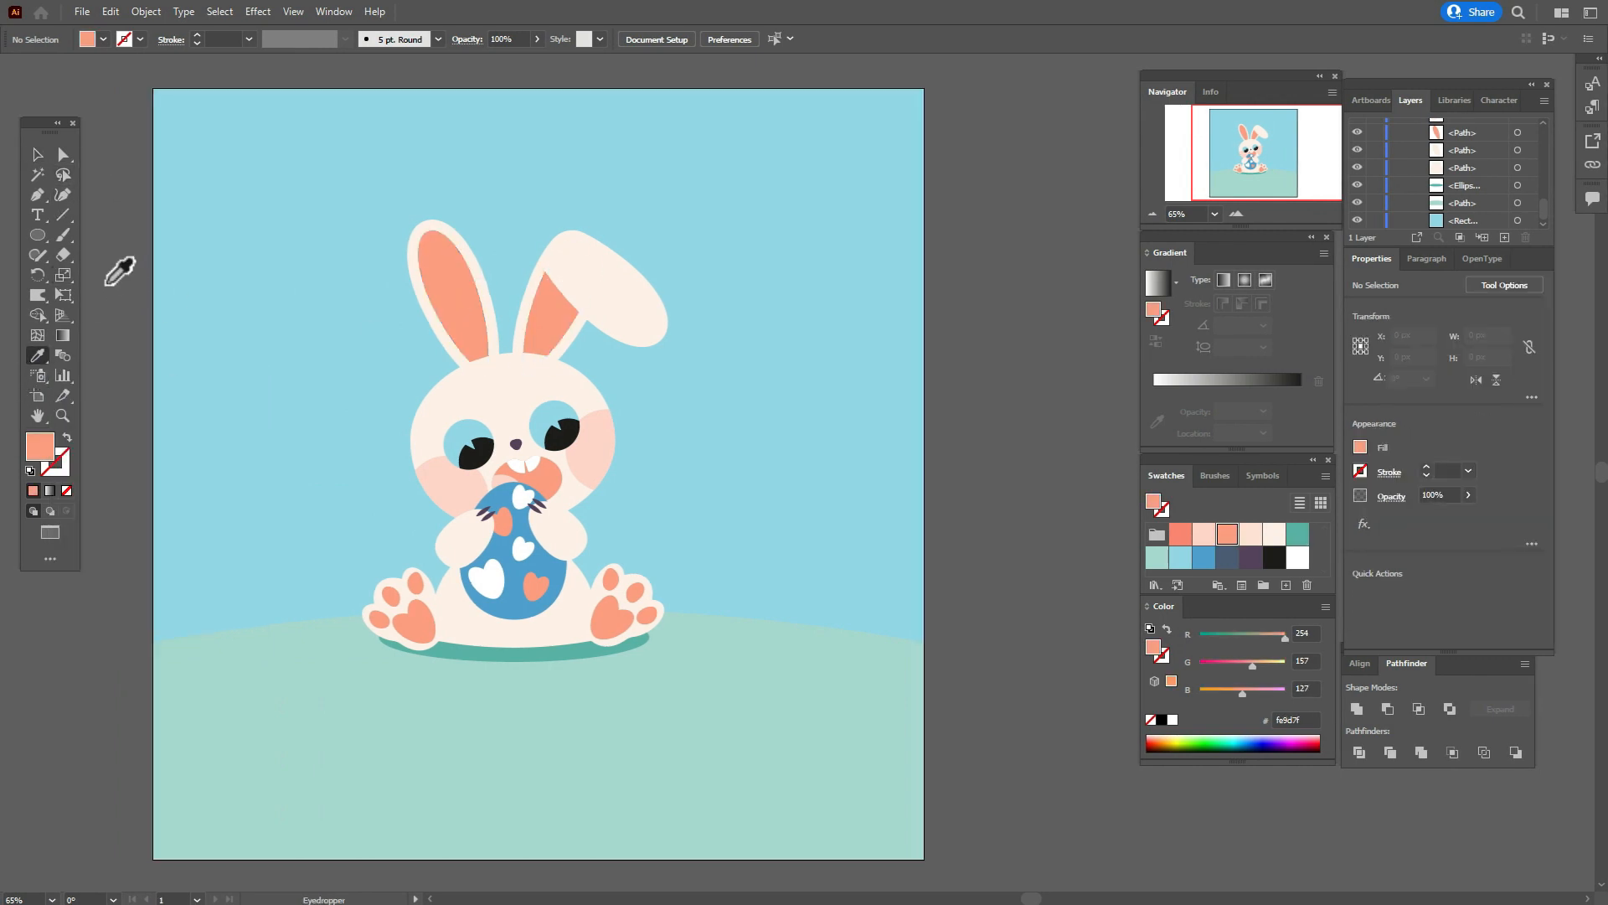
pyautogui.moveTo(44, 239); pyautogui.dragTo(102, 296)
pyautogui.click(232, 346)
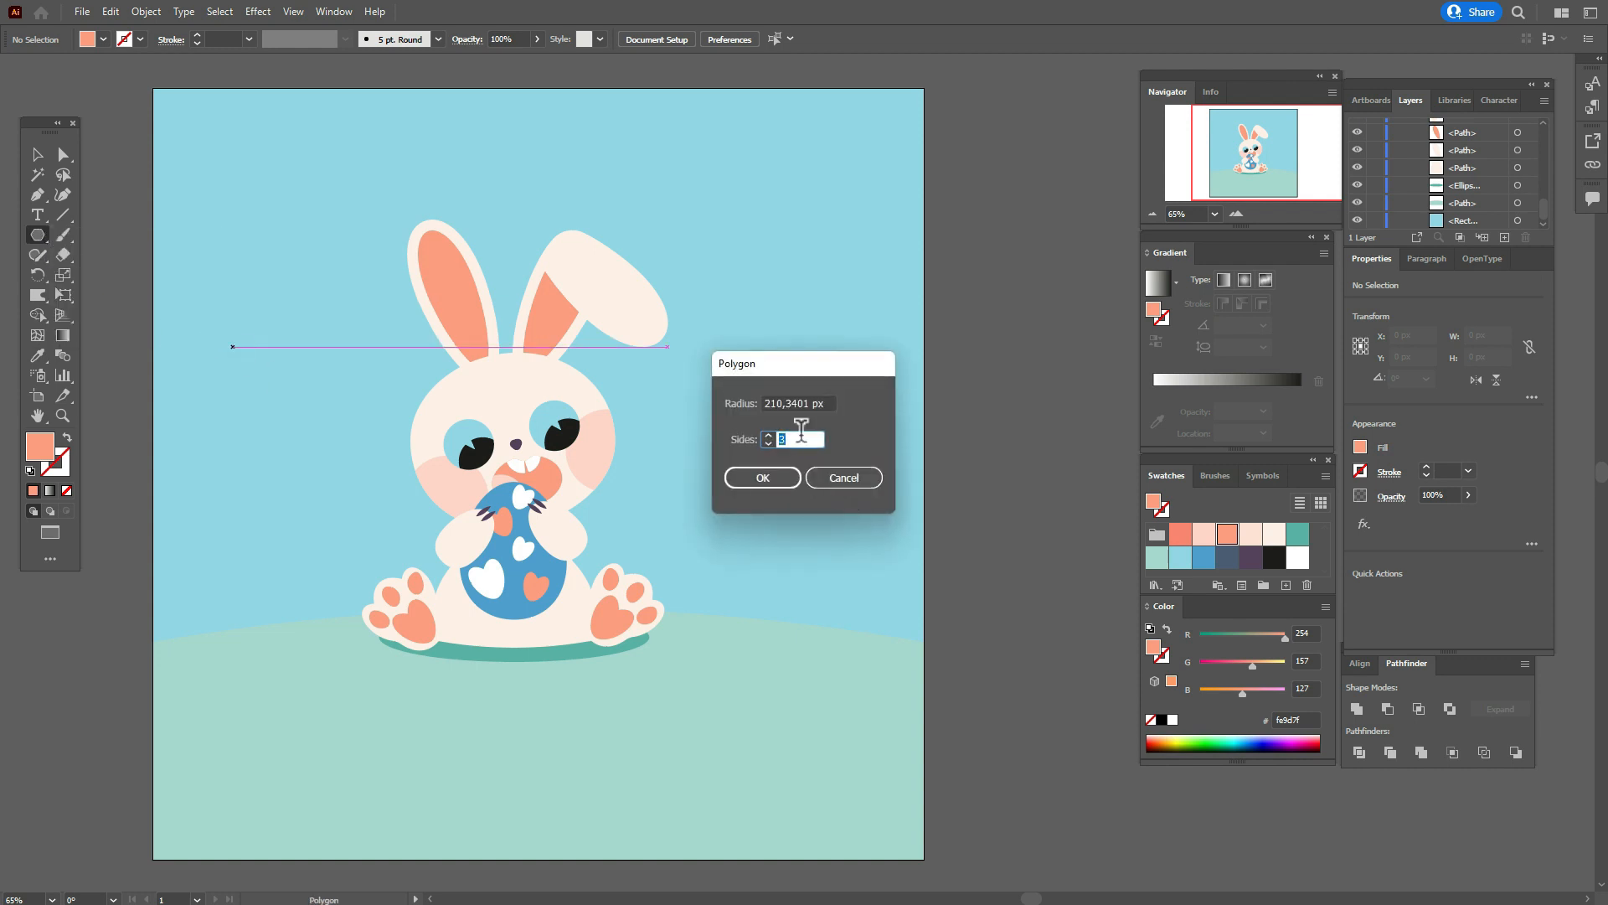
pyautogui.click(784, 480)
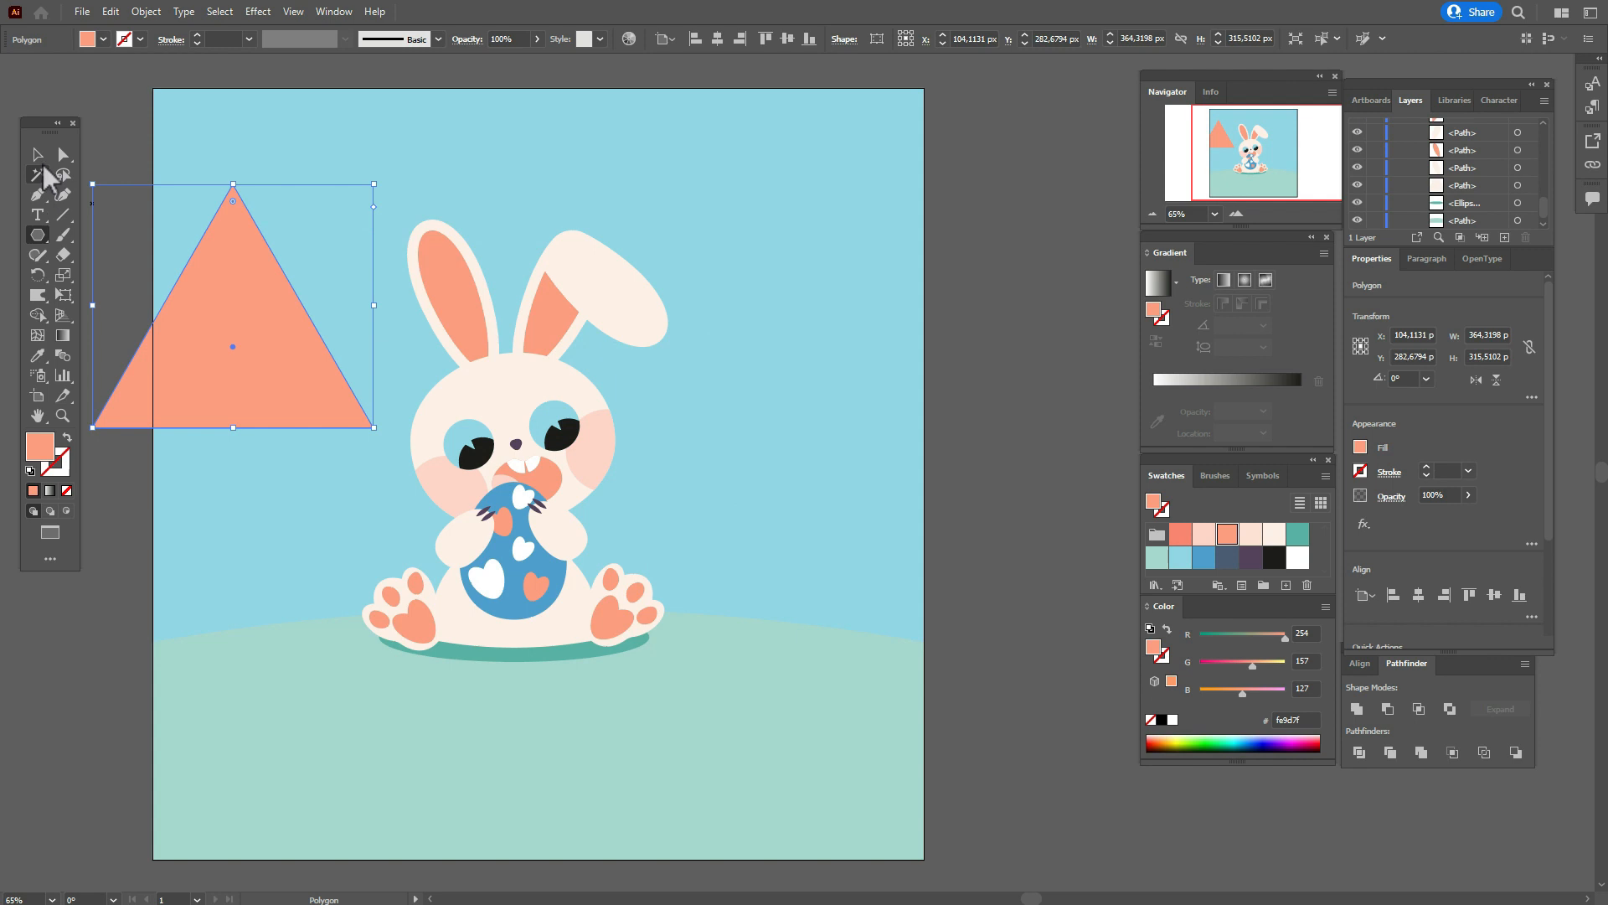
pyautogui.click(37, 154)
pyautogui.moveTo(381, 314); pyautogui.dragTo(254, 439)
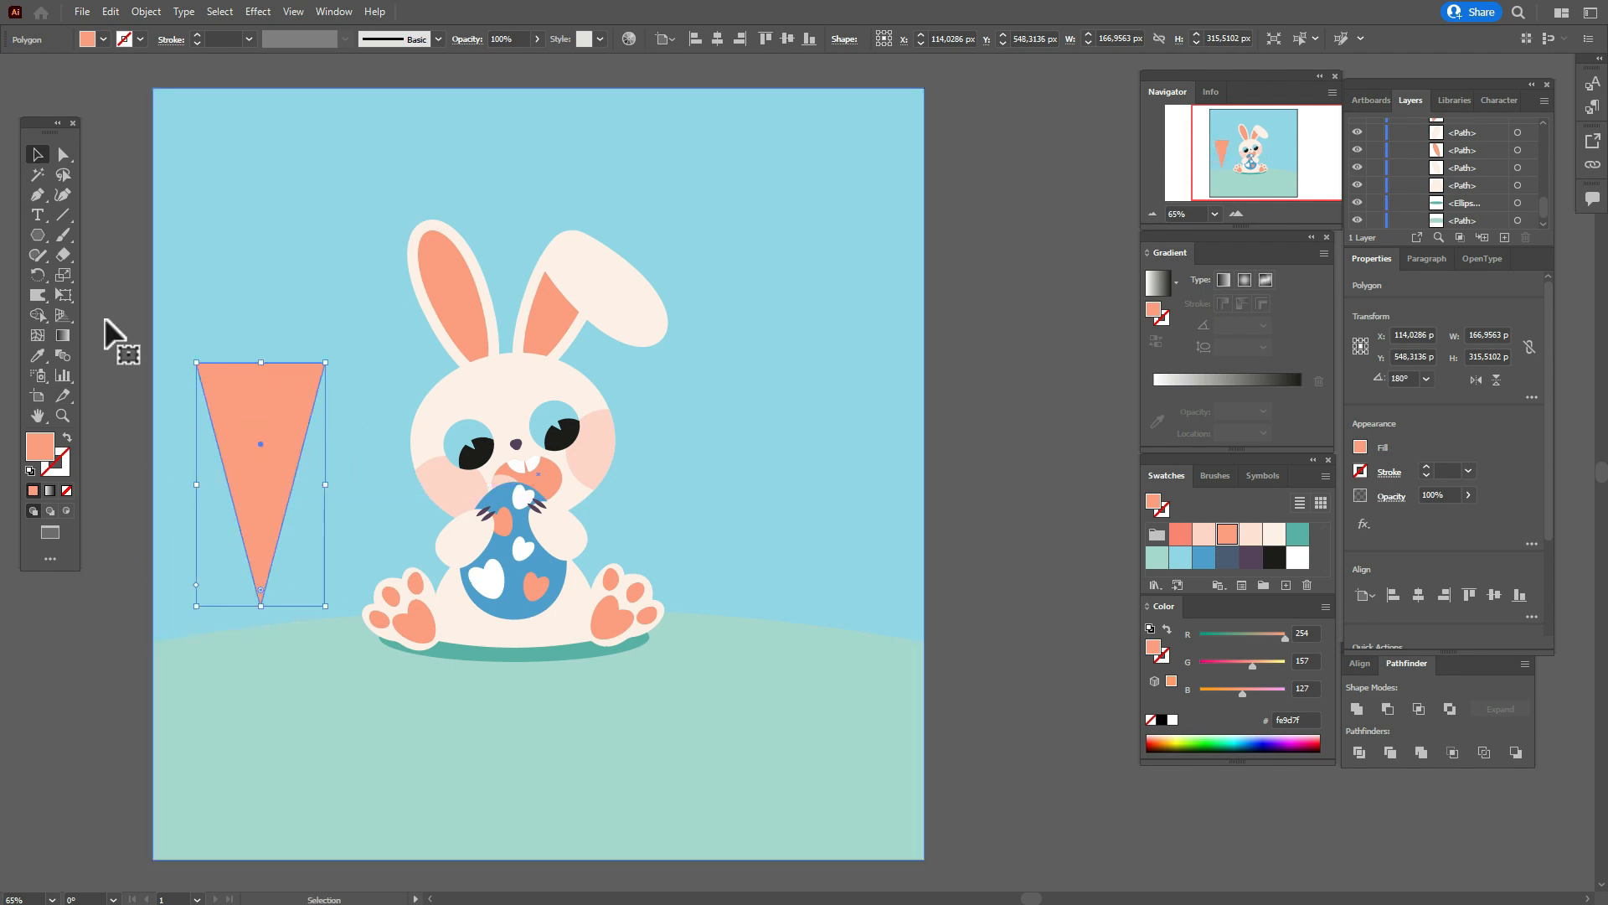
# Round the triangle's two upper corners and round its lower tip to about 15.8 px to form a carrot.
pyautogui.click(64, 156)
pyautogui.click(197, 364)
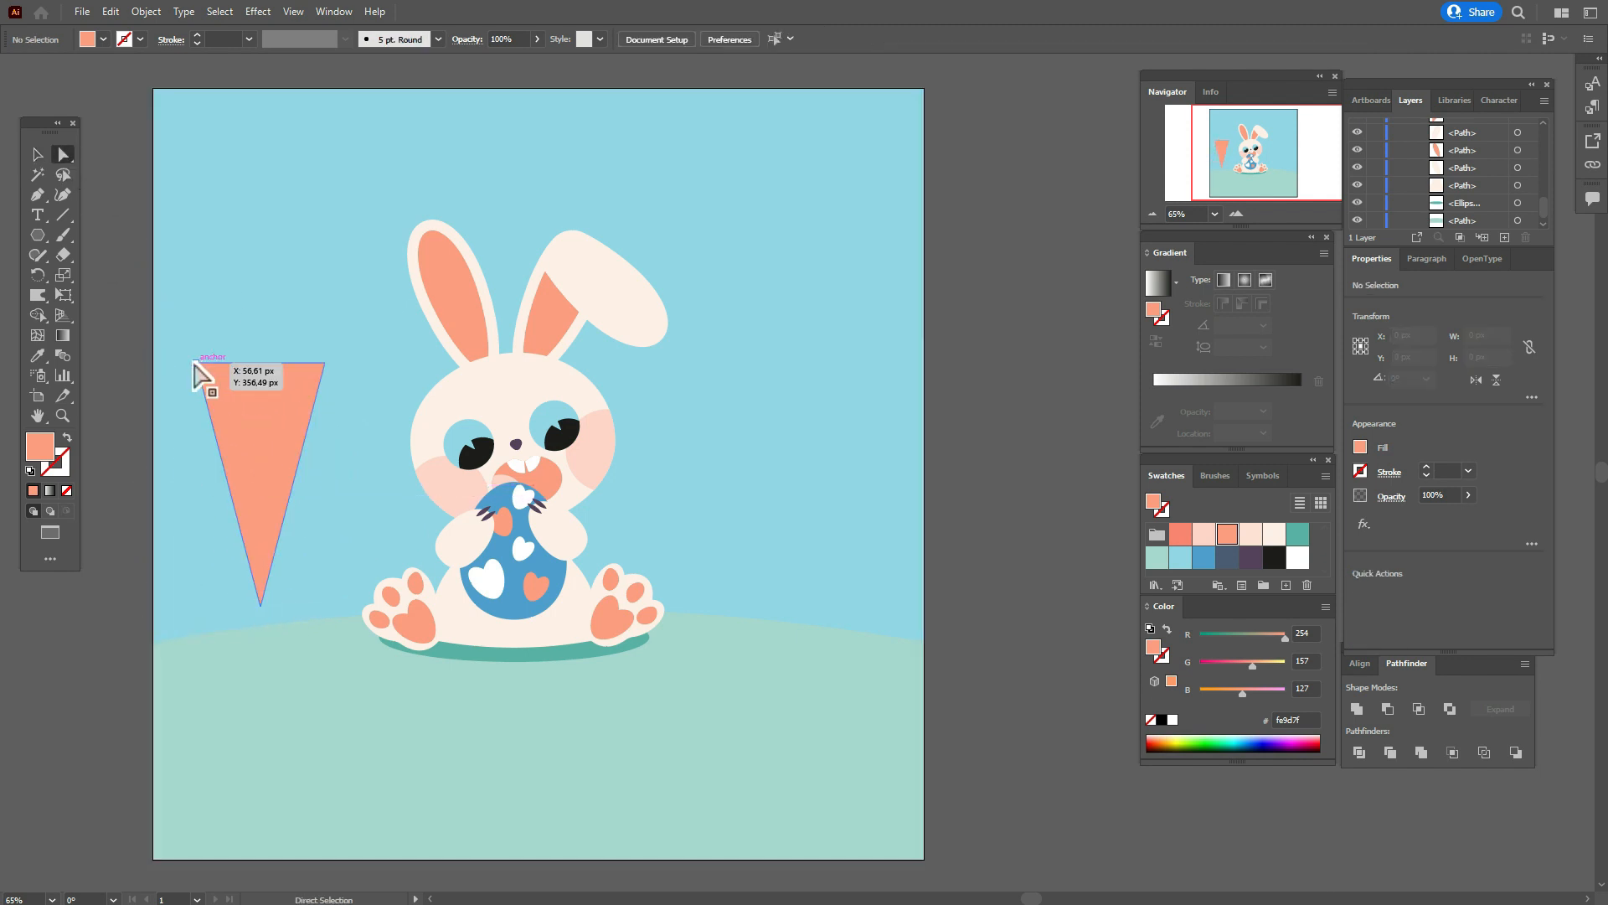
pyautogui.keyDown('shift'); pyautogui.click(325, 363); pyautogui.keyUp('shift')
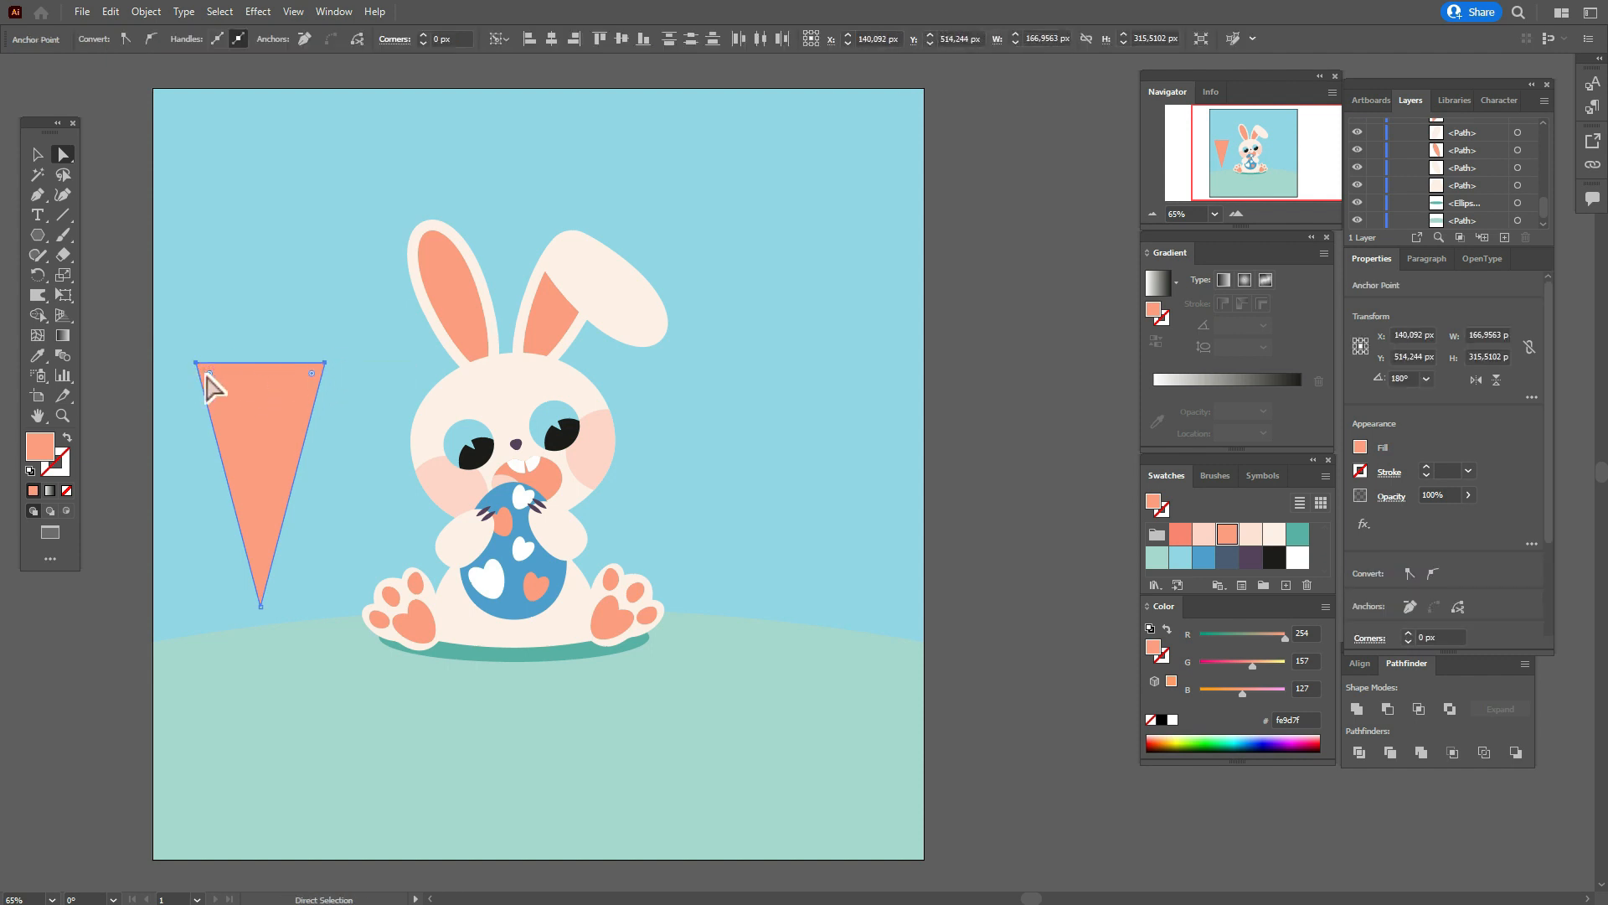
pyautogui.moveTo(211, 381); pyautogui.dragTo(226, 409)
pyautogui.click(261, 605)
pyautogui.moveTo(262, 593); pyautogui.dragTo(266, 575)
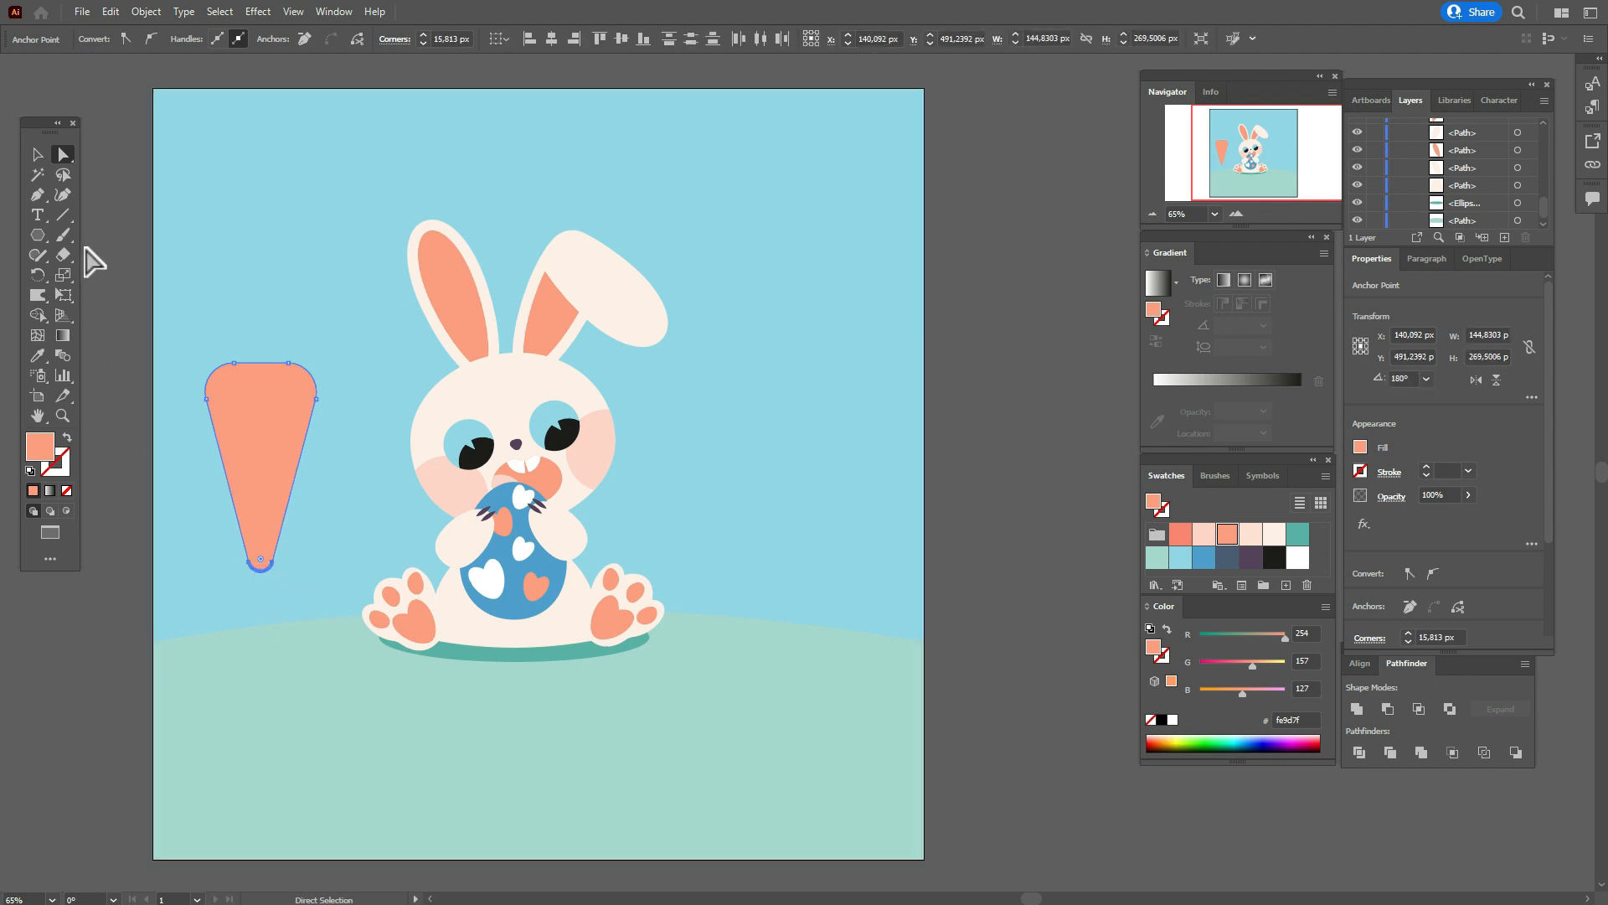
pyautogui.click(34, 158)
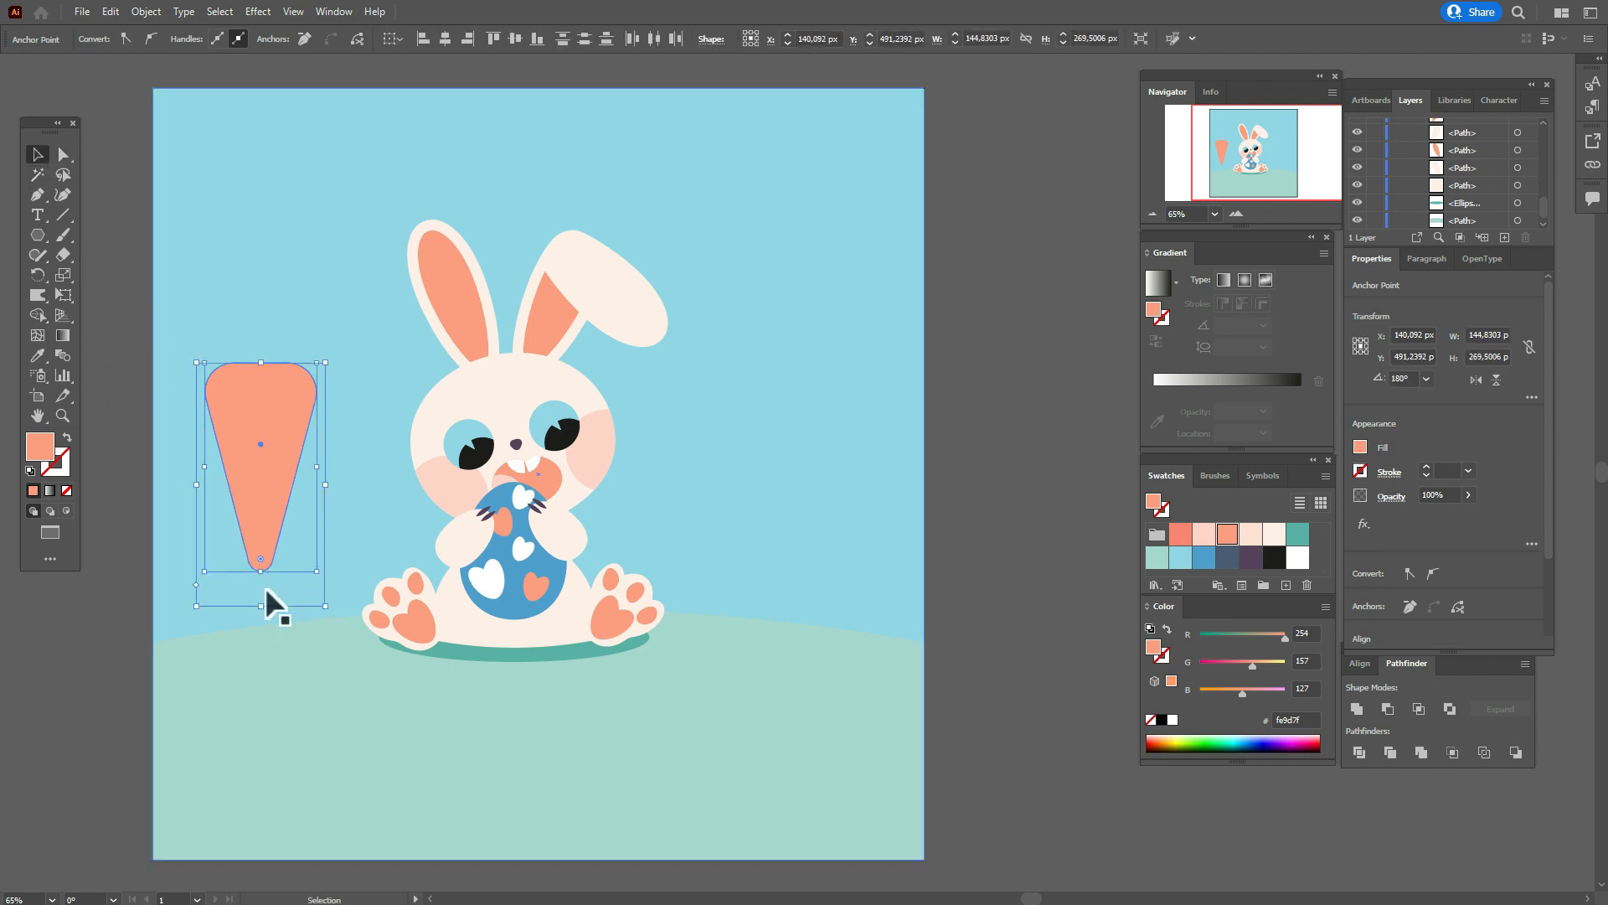
pyautogui.click(1060, 503)
# Scale the carrot shape's frame down to about 141 × 279 px and position it left of the bunny.
pyautogui.click(292, 442)
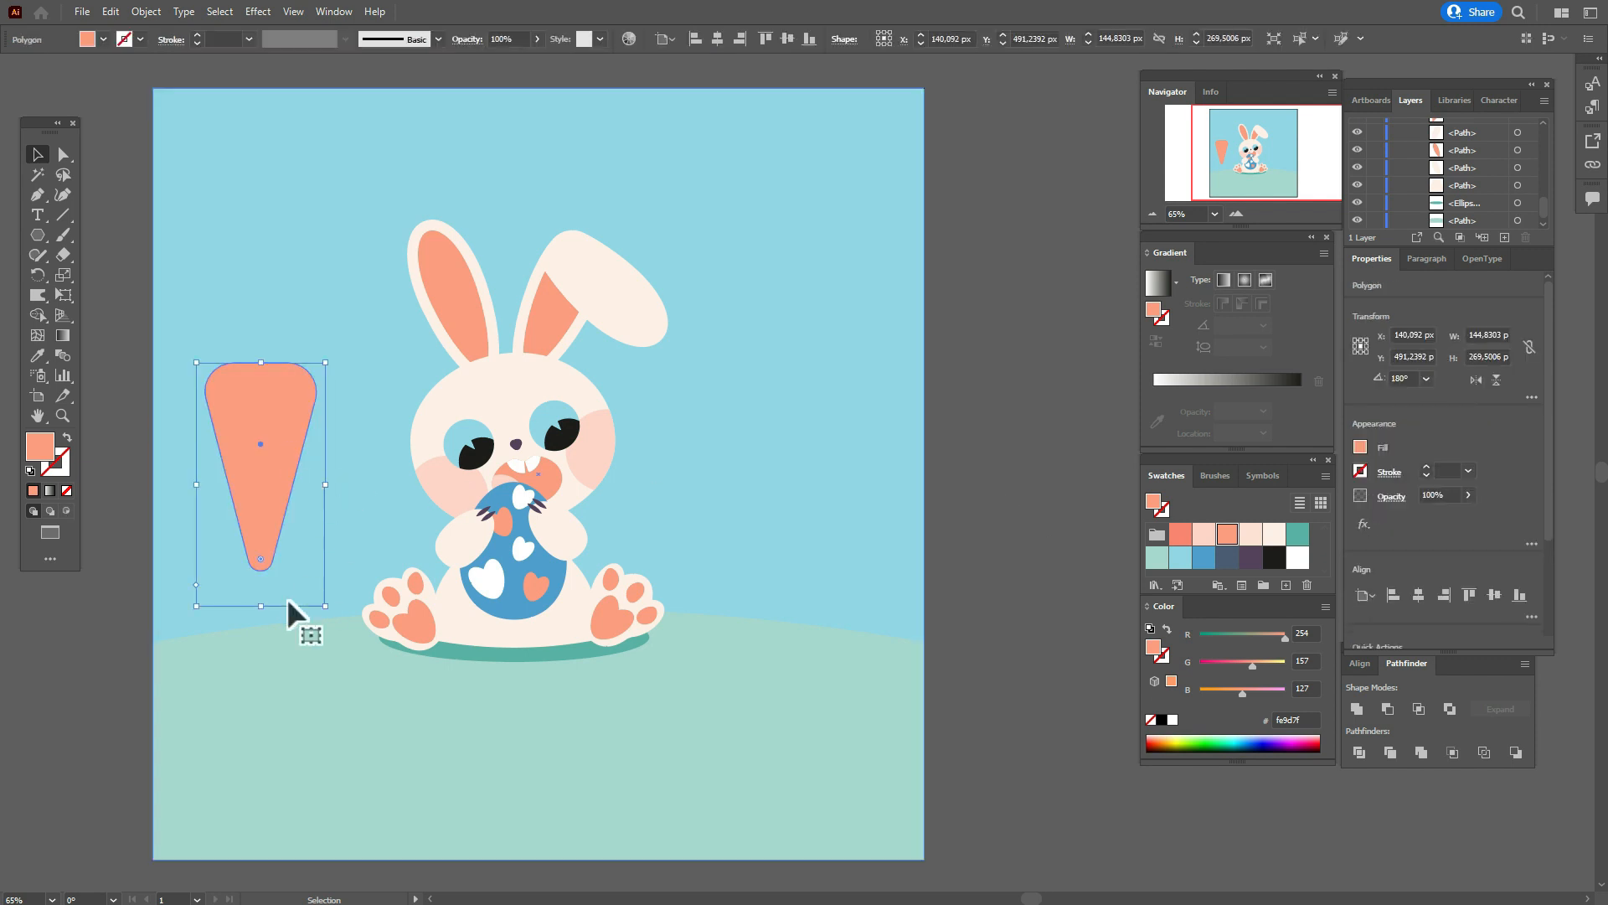
pyautogui.moveTo(261, 606); pyautogui.dragTo(265, 650)
pyautogui.moveTo(343, 509); pyautogui.dragTo(326, 507)
pyautogui.moveTo(257, 363); pyautogui.dragTo(261, 466)
pyautogui.hotkey('ctrl', 'z')
pyautogui.moveTo(256, 362); pyautogui.dragTo(256, 395)
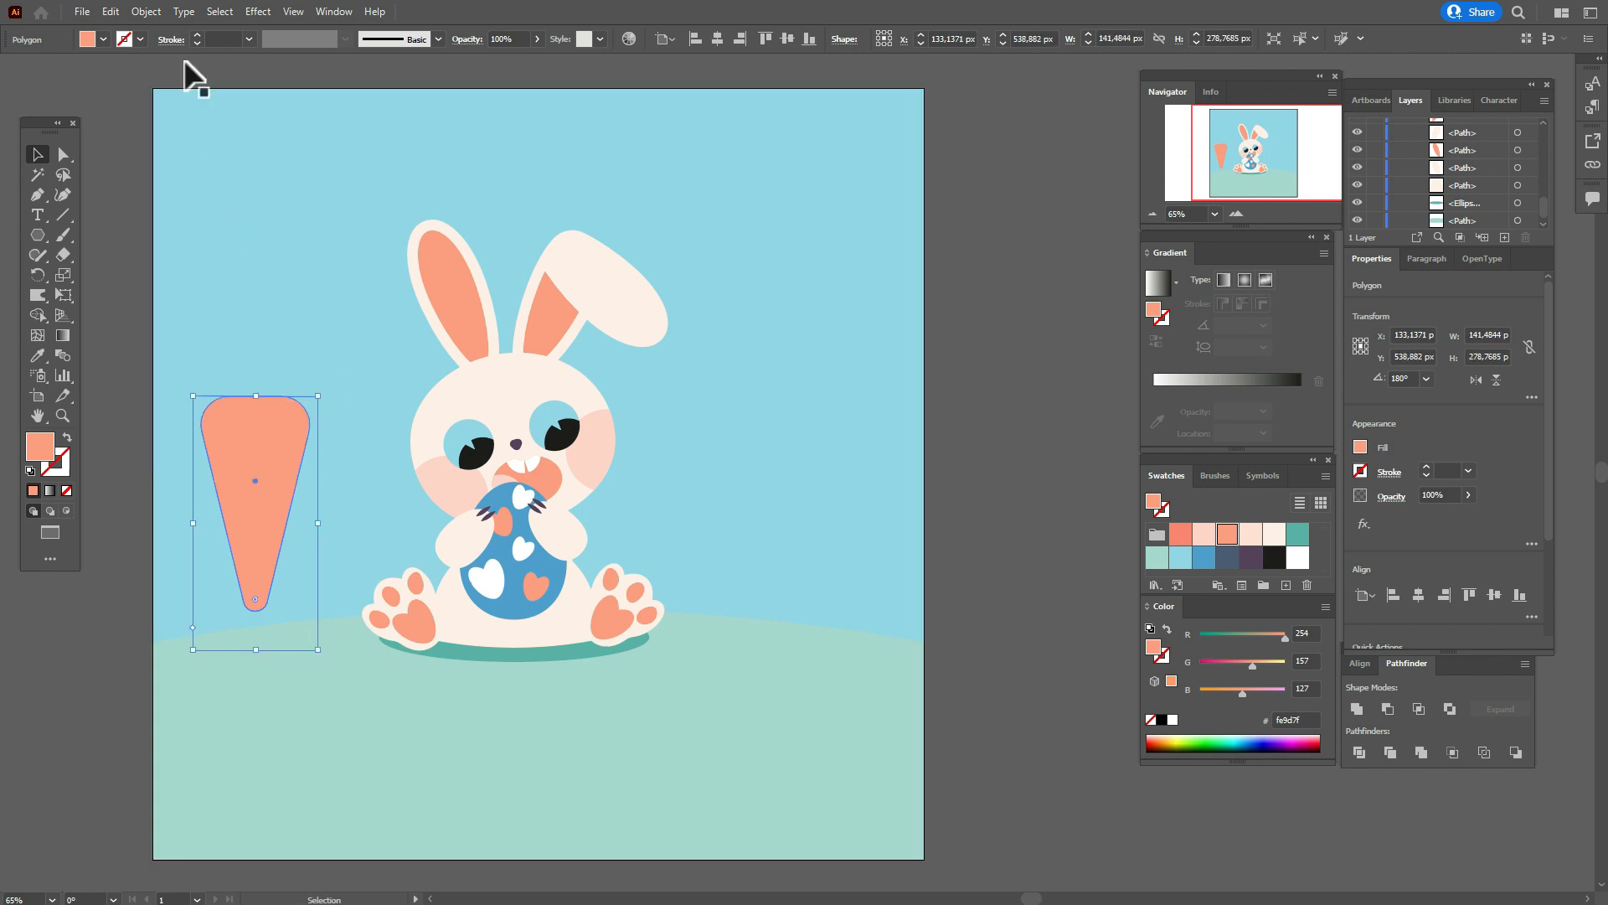
# Expand the carrot into a plain path and shrink it to about 69 × 136 px.
pyautogui.click(146, 11)
pyautogui.moveTo(252, 437)
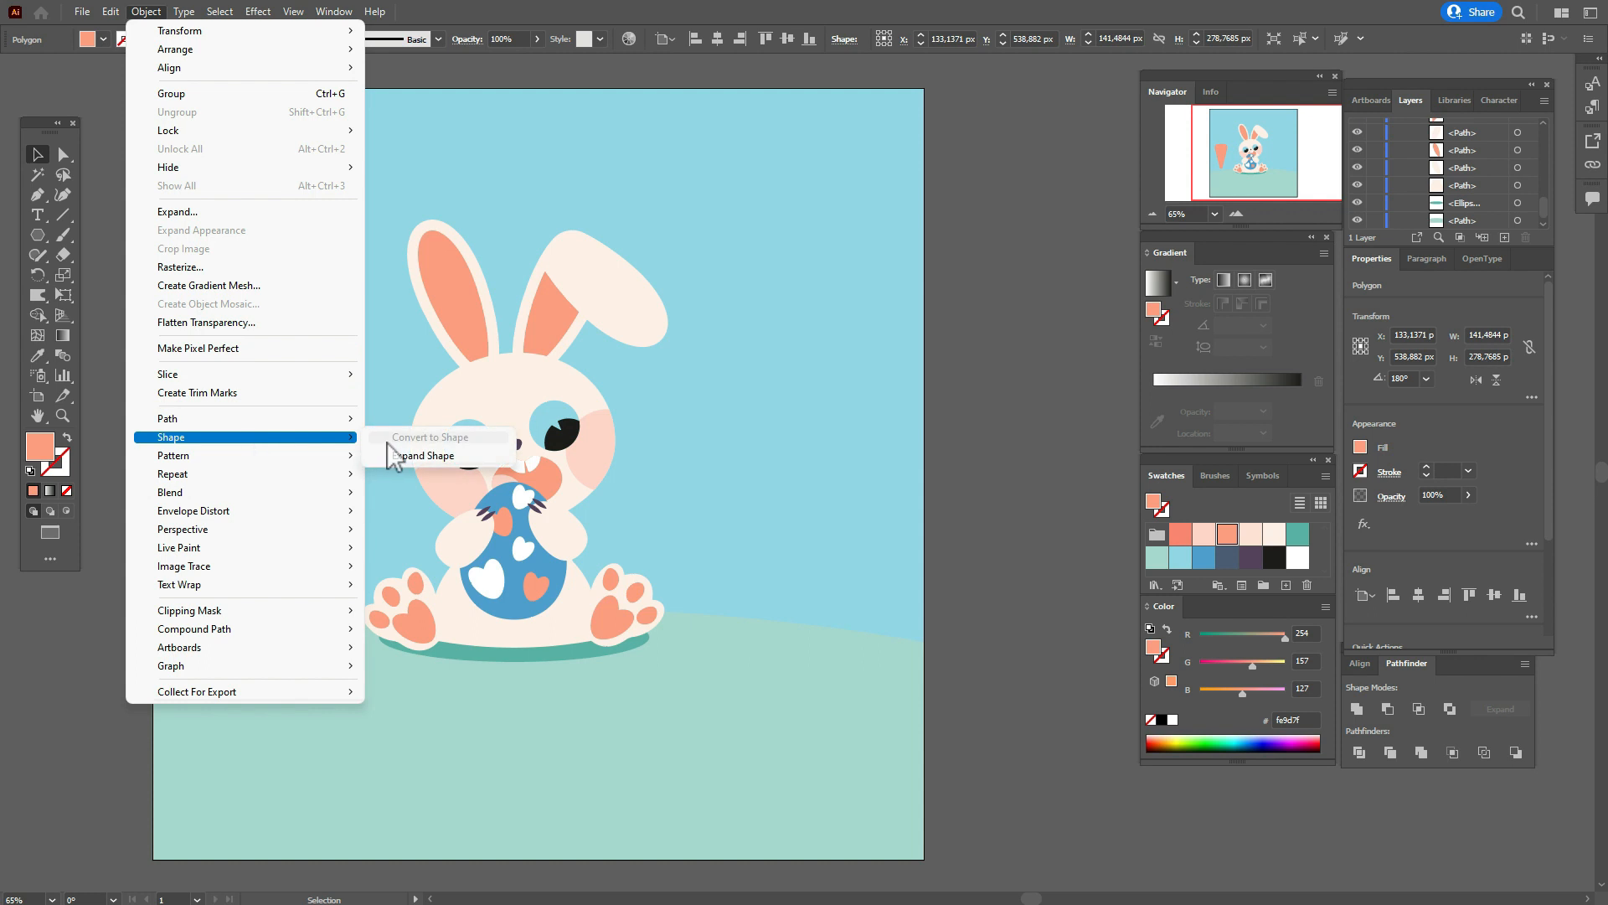
pyautogui.click(400, 456)
pyautogui.moveTo(262, 392); pyautogui.dragTo(254, 506)
pyautogui.click(950, 506)
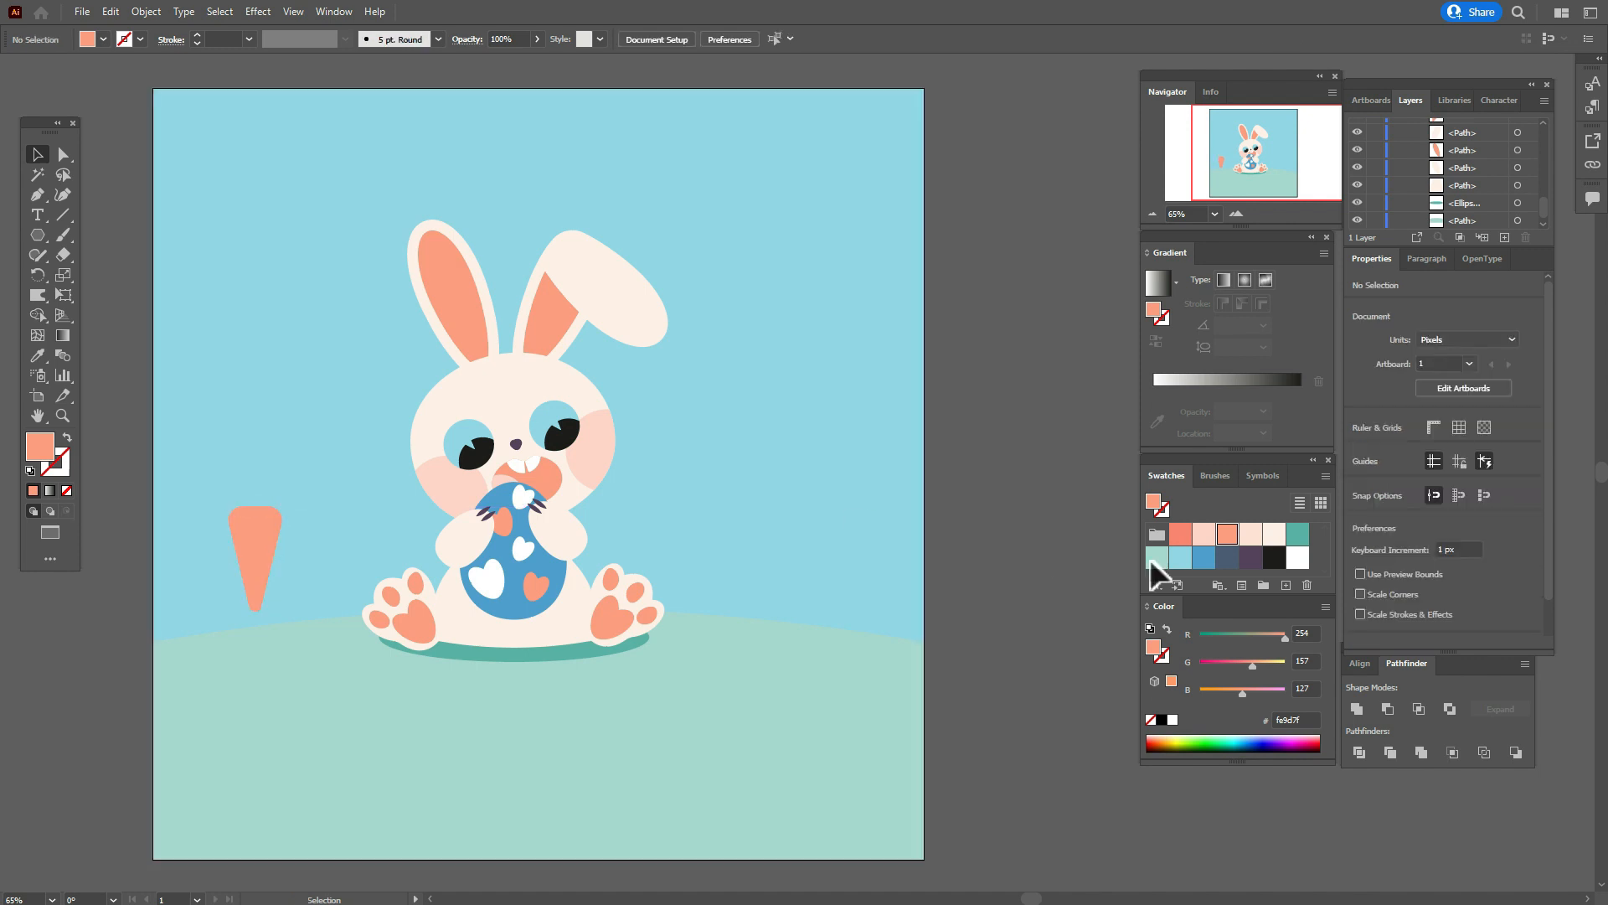
# Draw a dark blue #4d5d75 ellipse about 30 × 114 px over the carrot's top as the middle leaf.
pyautogui.click(1224, 560)
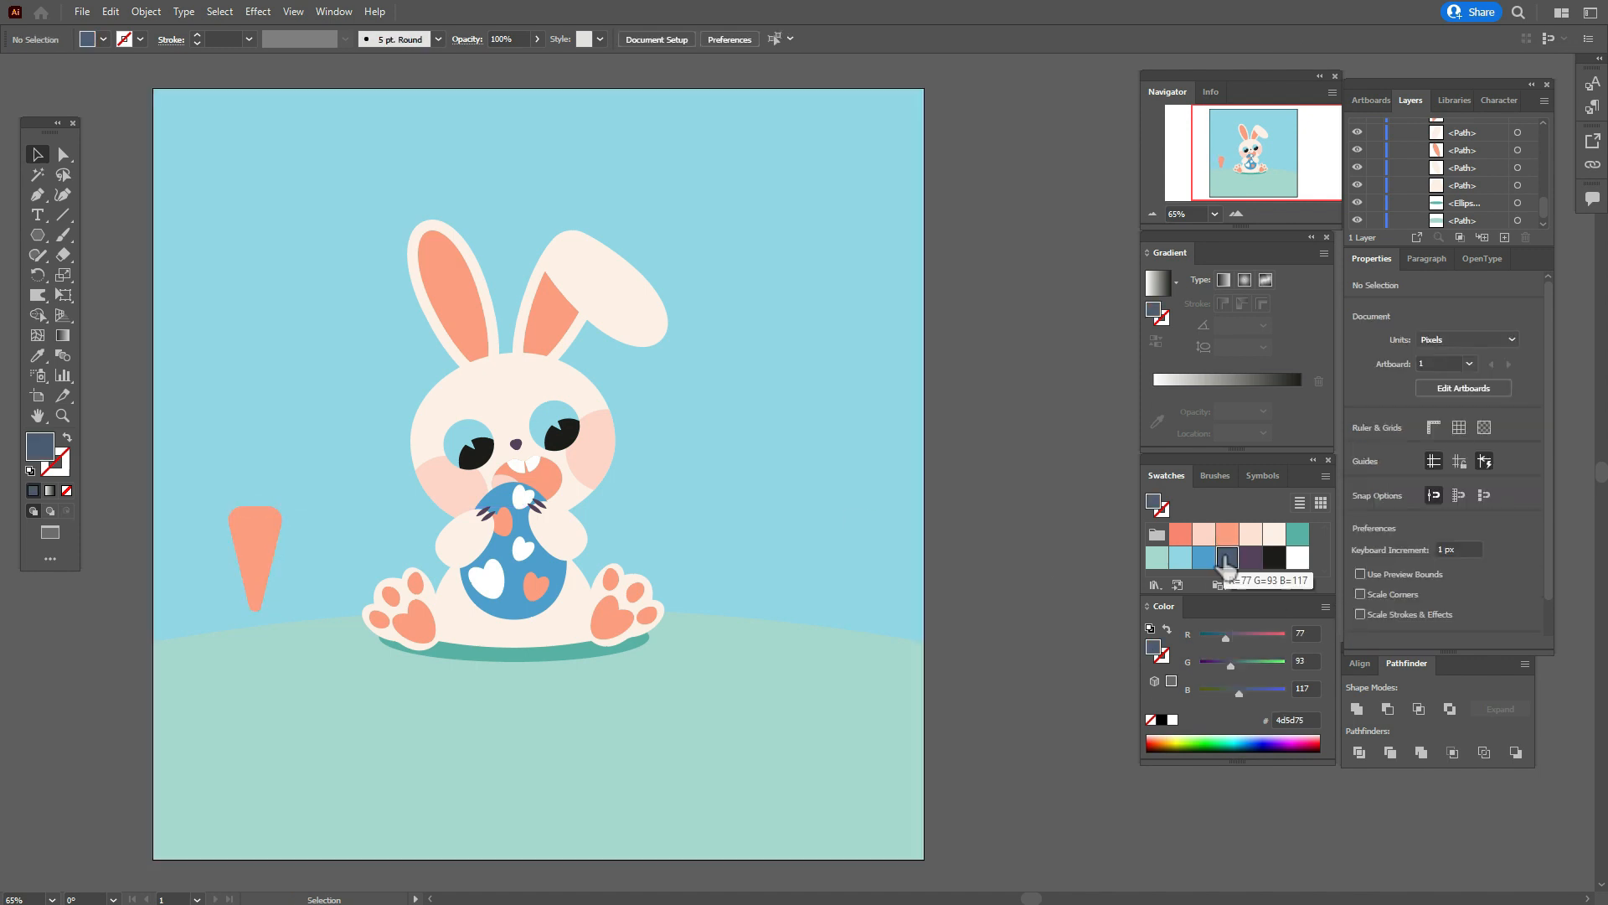
pyautogui.moveTo(40, 238); pyautogui.dragTo(123, 278)
pyautogui.moveTo(245, 450); pyautogui.dragTo(270, 538)
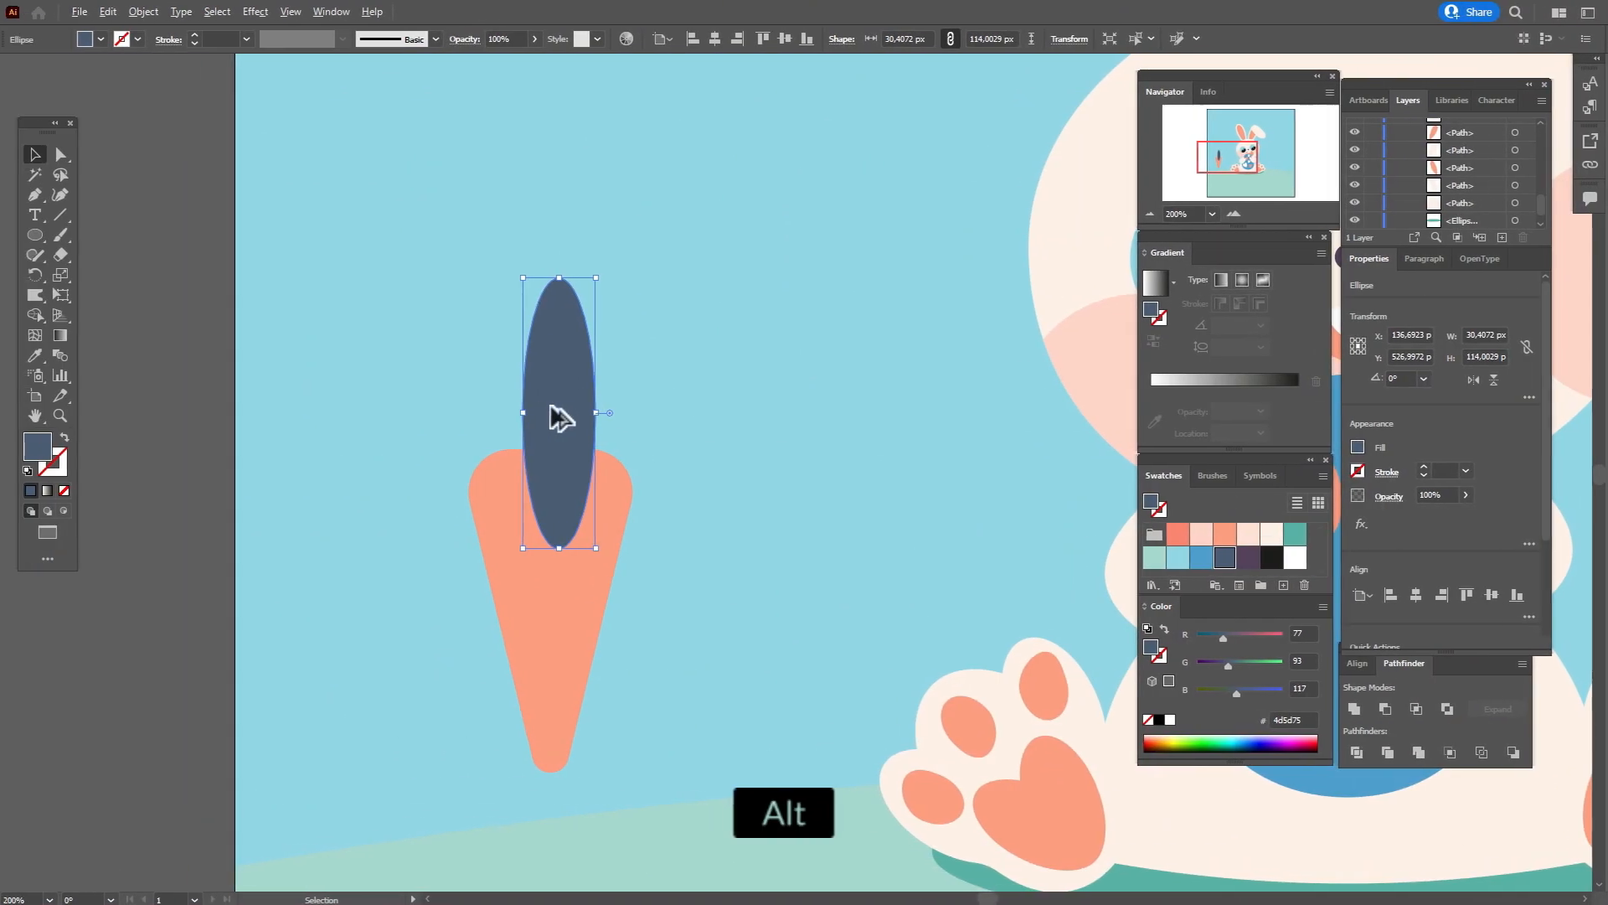
# Duplicate the leaf ellipse to the left, tilt it about 11.6°, and place a reflected copy on the right.
pyautogui.moveTo(553, 432); pyautogui.dragTo(579, 460)
pyautogui.rightClick(557, 466)
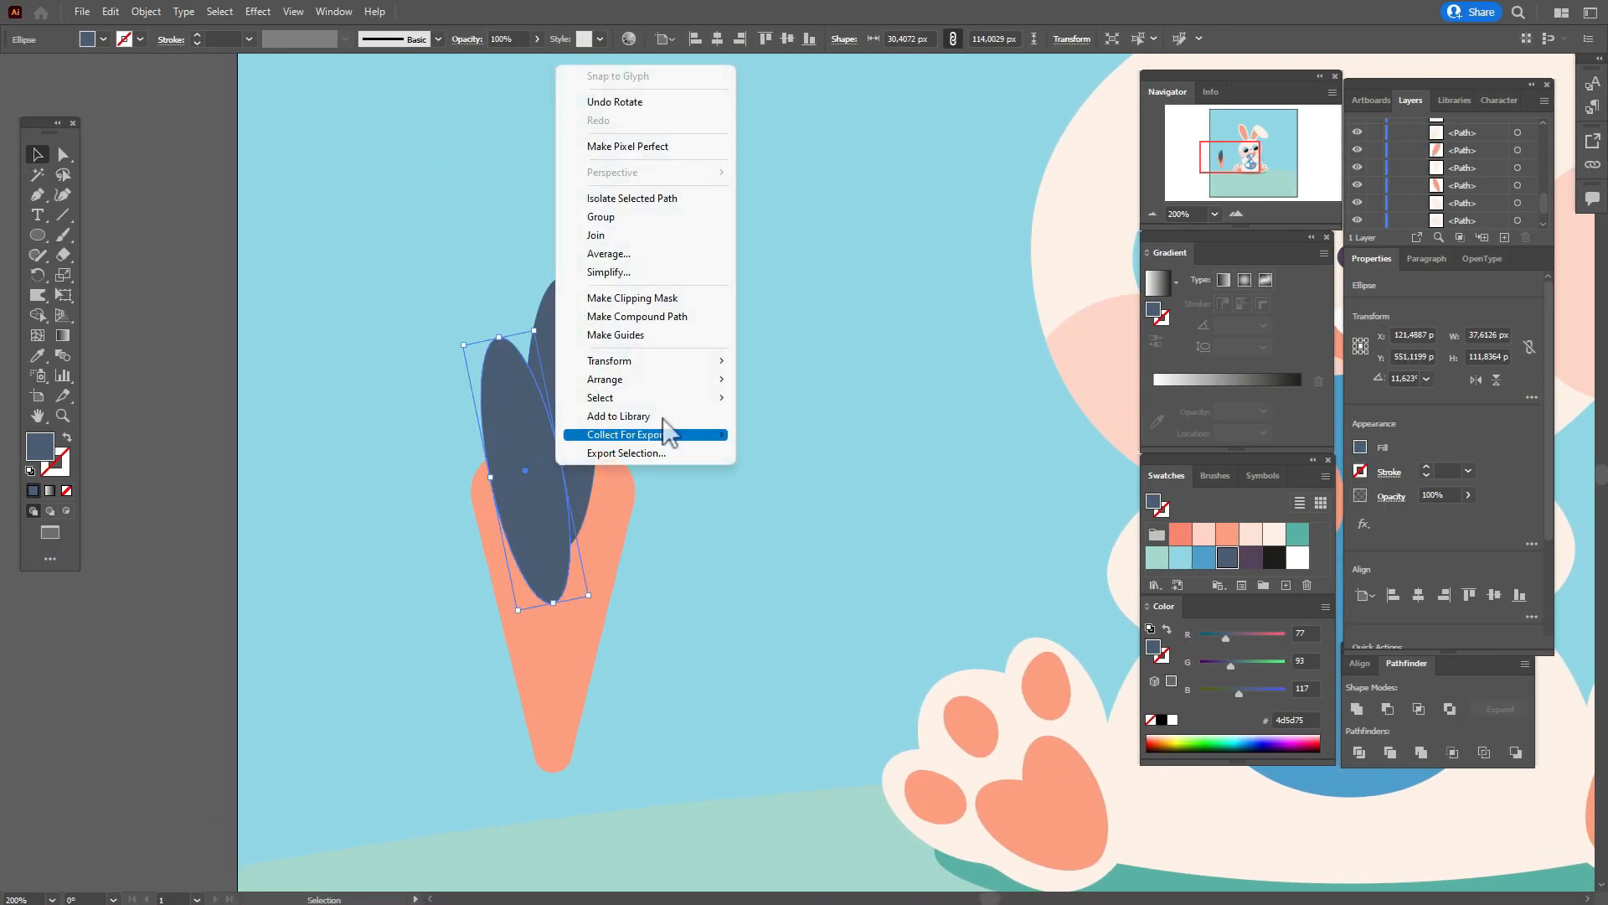
pyautogui.moveTo(671, 381)
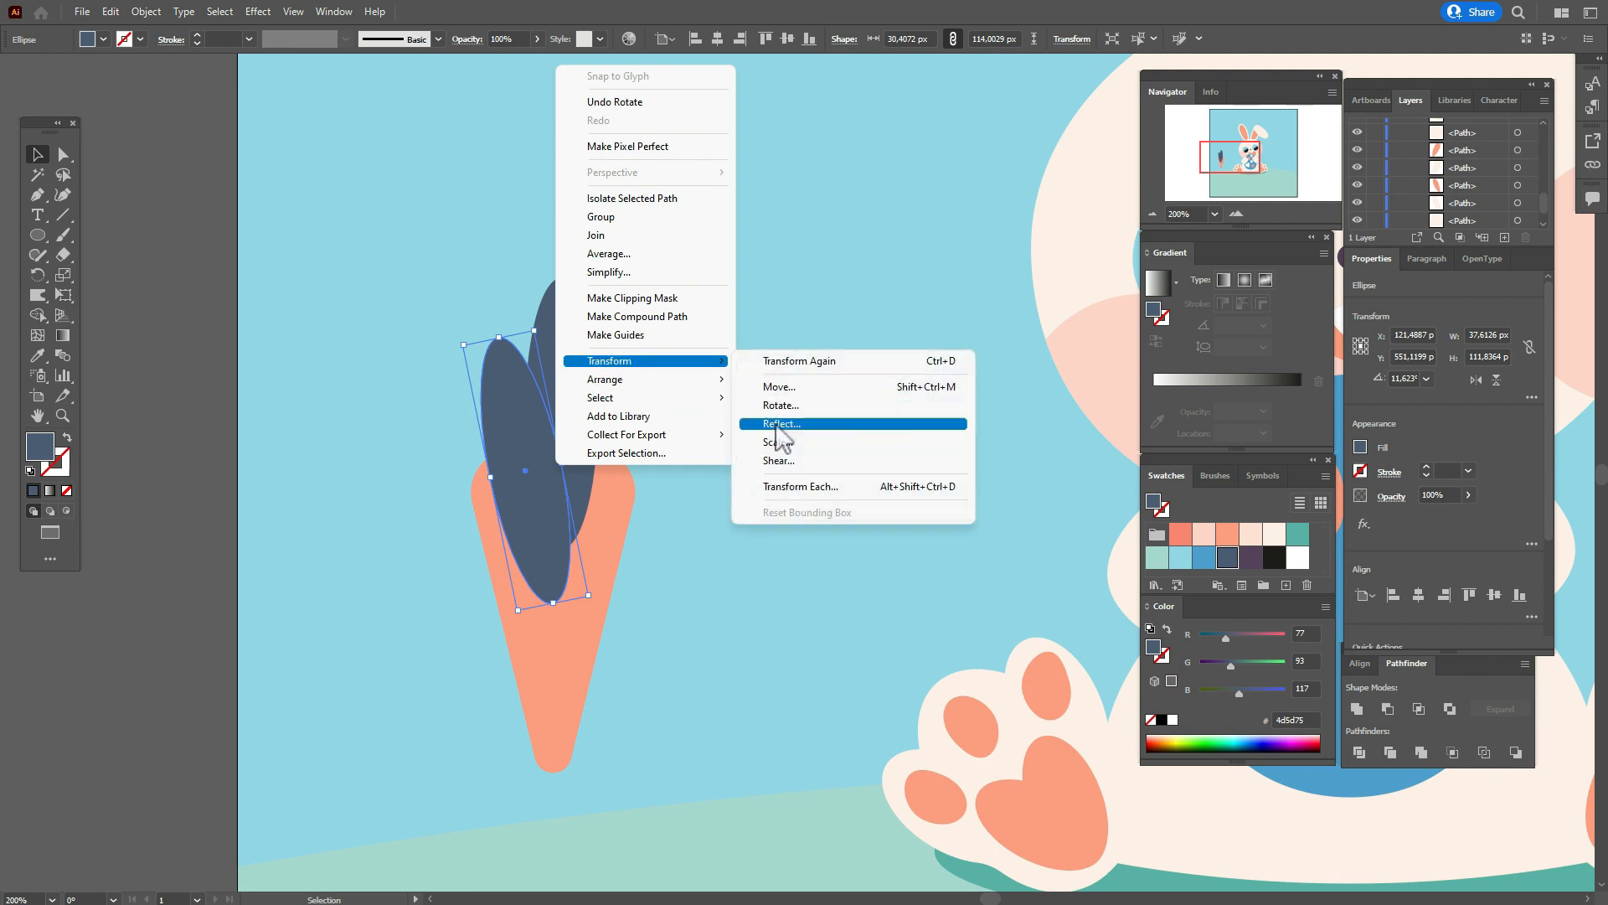
pyautogui.click(778, 425)
pyautogui.click(746, 549)
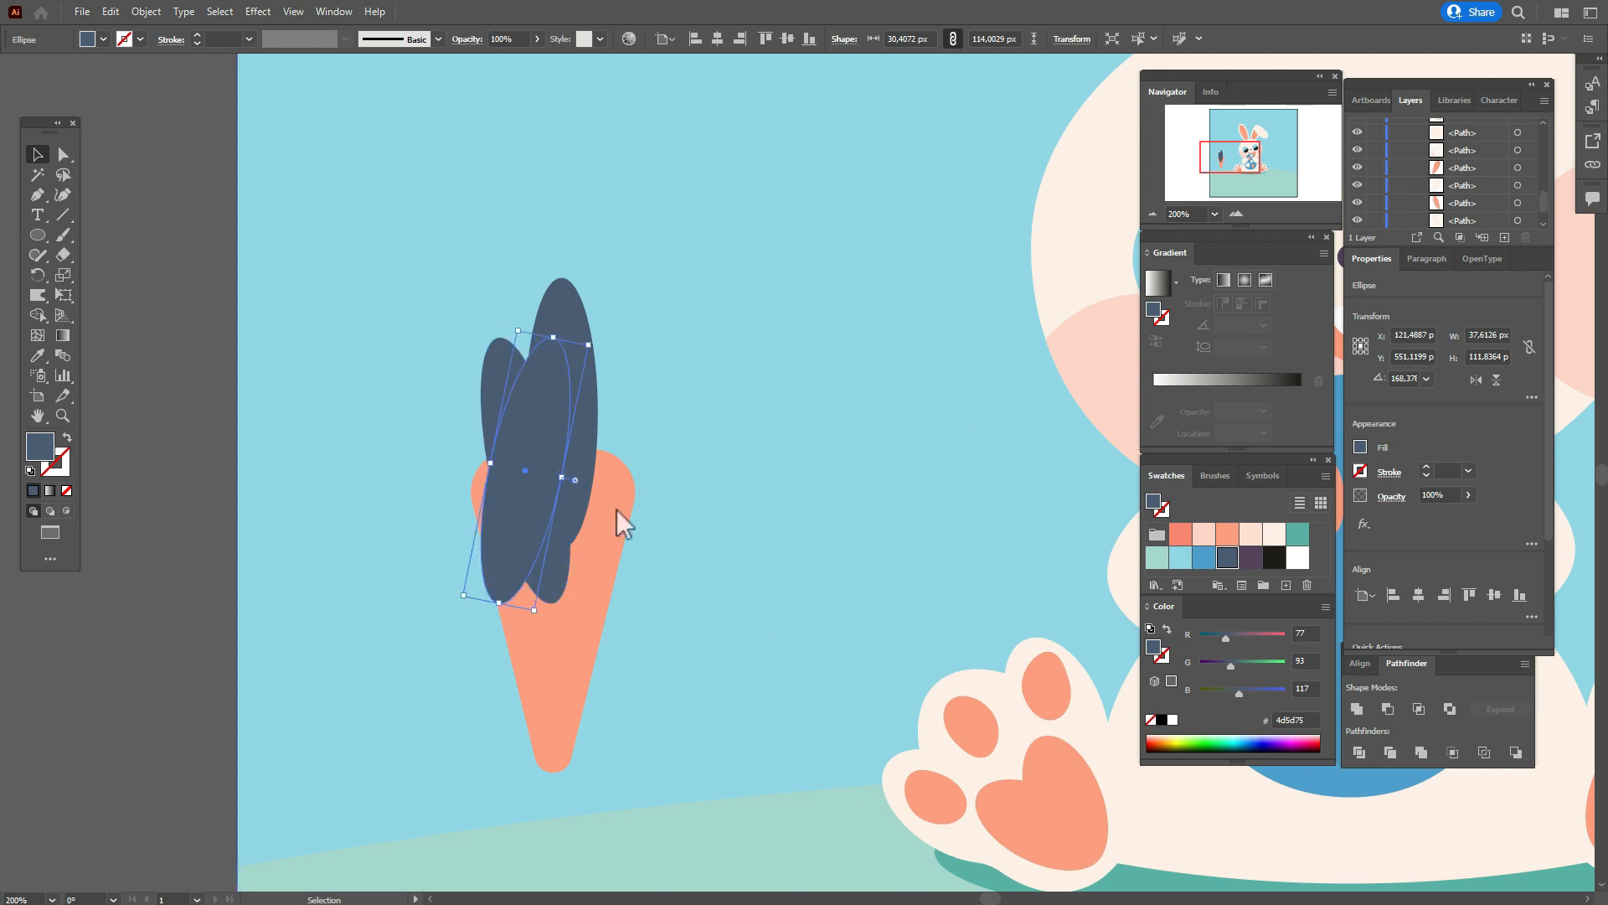
pyautogui.moveTo(546, 469); pyautogui.dragTo(615, 466)
# Raise the middle leaf and adjust the left leaf's size and position so the three leaves fan out.
pyautogui.moveTo(567, 356); pyautogui.dragTo(567, 321)
pyautogui.click(510, 444)
pyautogui.moveTo(576, 591)
pyautogui.mouseDown()
pyautogui.moveTo(601, 610)
pyautogui.moveTo(566, 579)
pyautogui.moveTo(583, 573)
pyautogui.mouseUp()
pyautogui.moveTo(533, 493); pyautogui.dragTo(536, 501)
# Unite the three leaf ellipses into a single shape.
pyautogui.click(624, 414)
pyautogui.keyDown('shift'); pyautogui.click(559, 369); pyautogui.keyUp('shift')
pyautogui.keyDown('shift'); pyautogui.click(510, 420); pyautogui.keyUp('shift')
pyautogui.click(1358, 709)
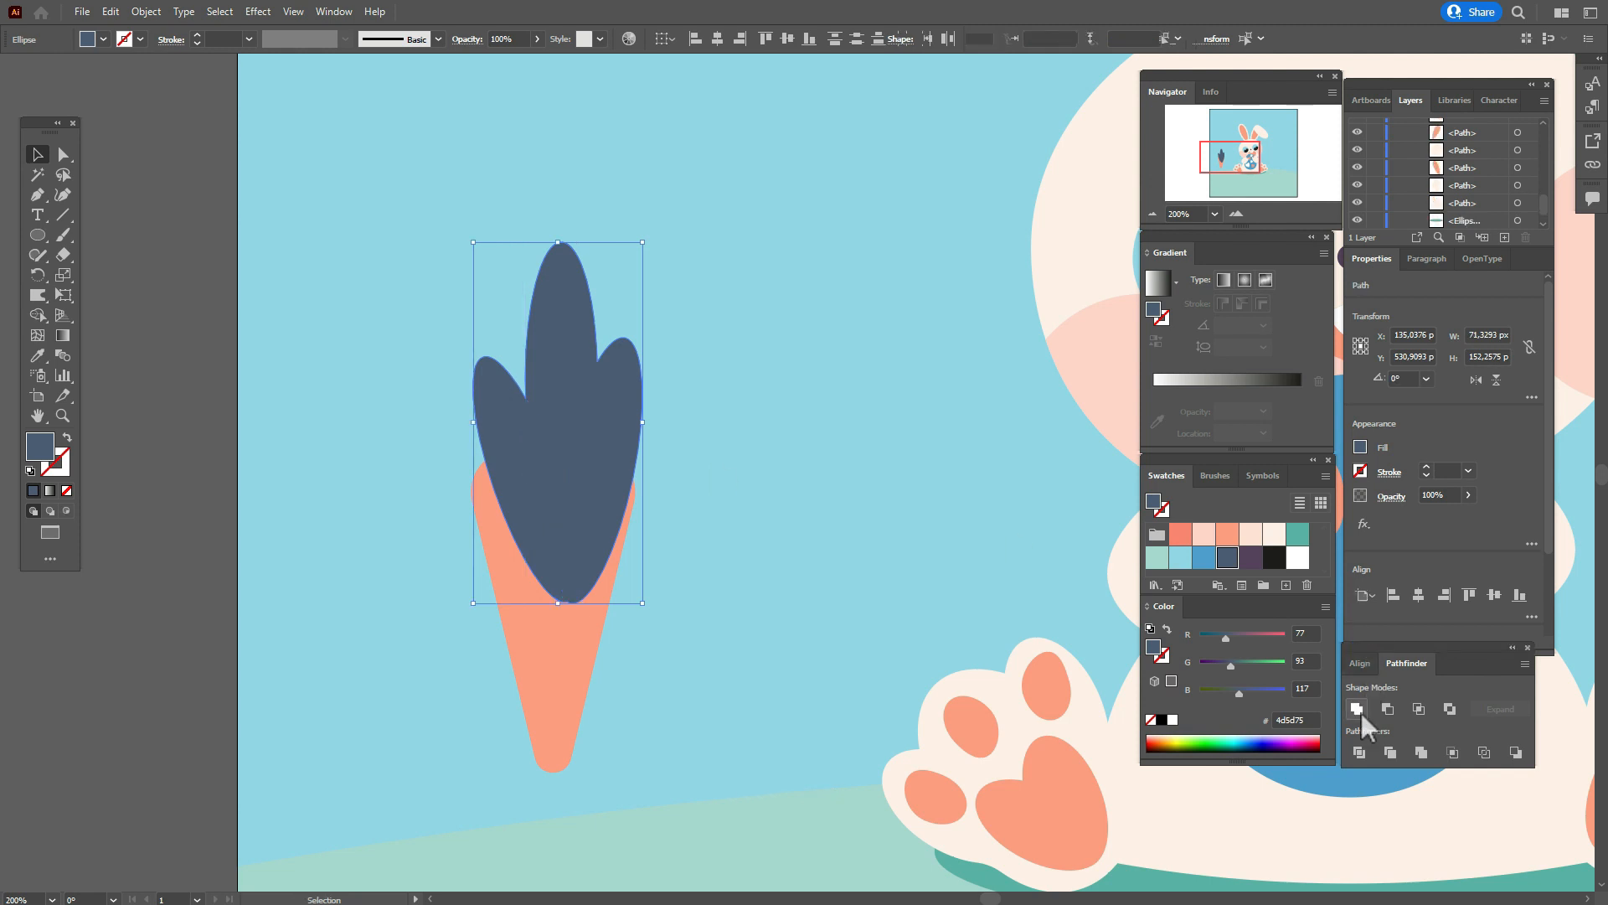
# Bring the salmon carrot body to the front, above the leaves.
pyautogui.click(560, 646)
pyautogui.rightClick(559, 647)
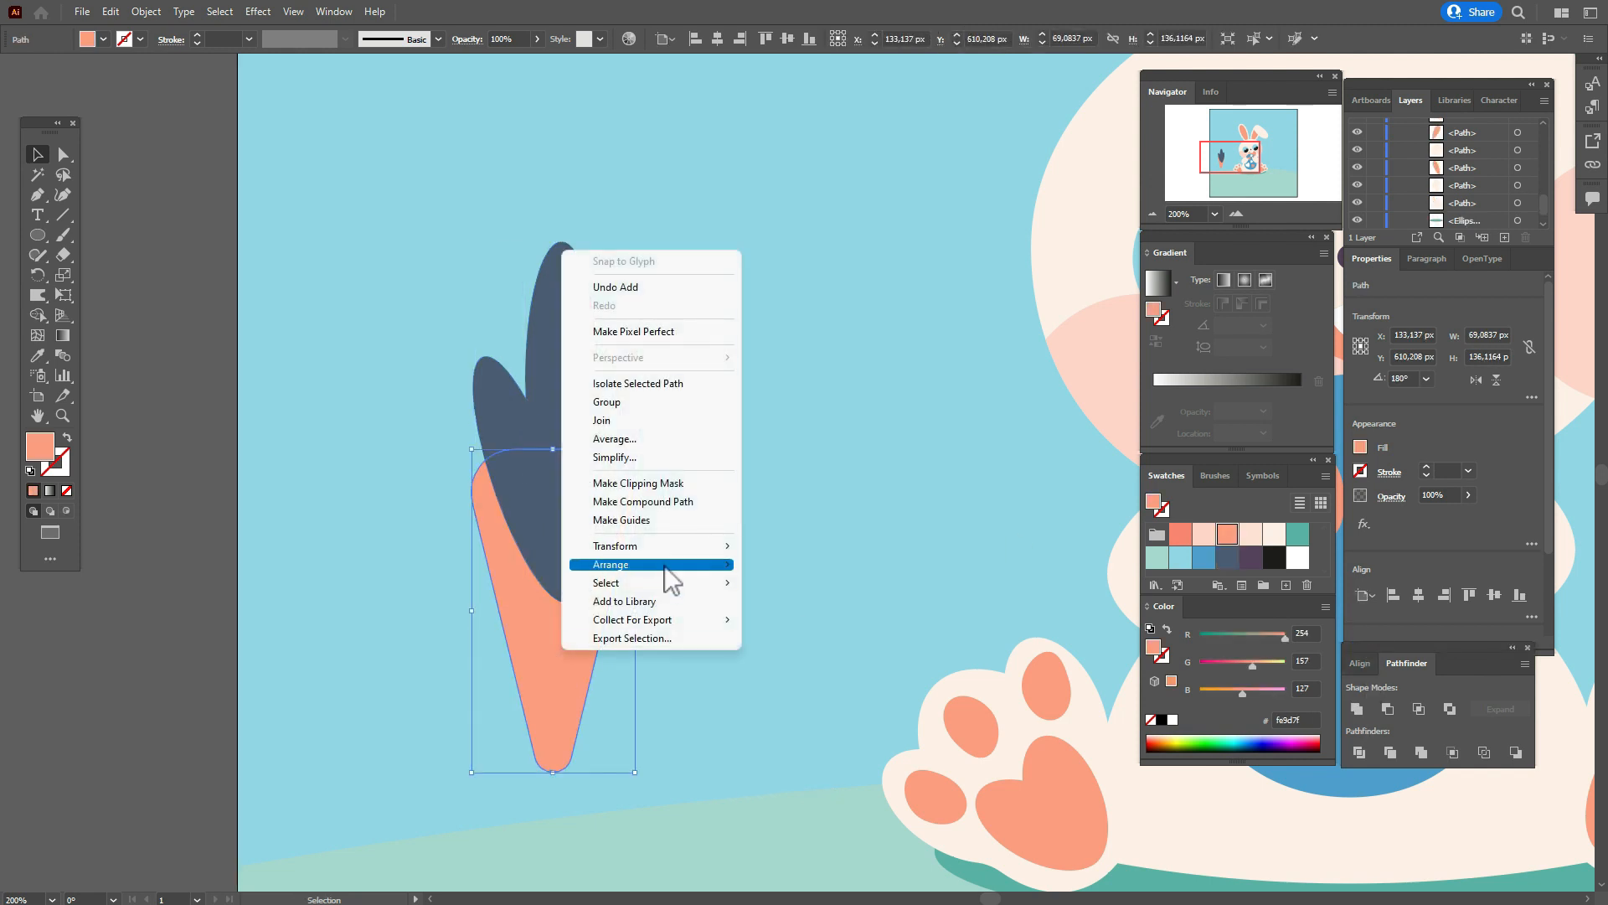
pyautogui.moveTo(664, 568)
pyautogui.click(773, 565)
pyautogui.click(210, 513)
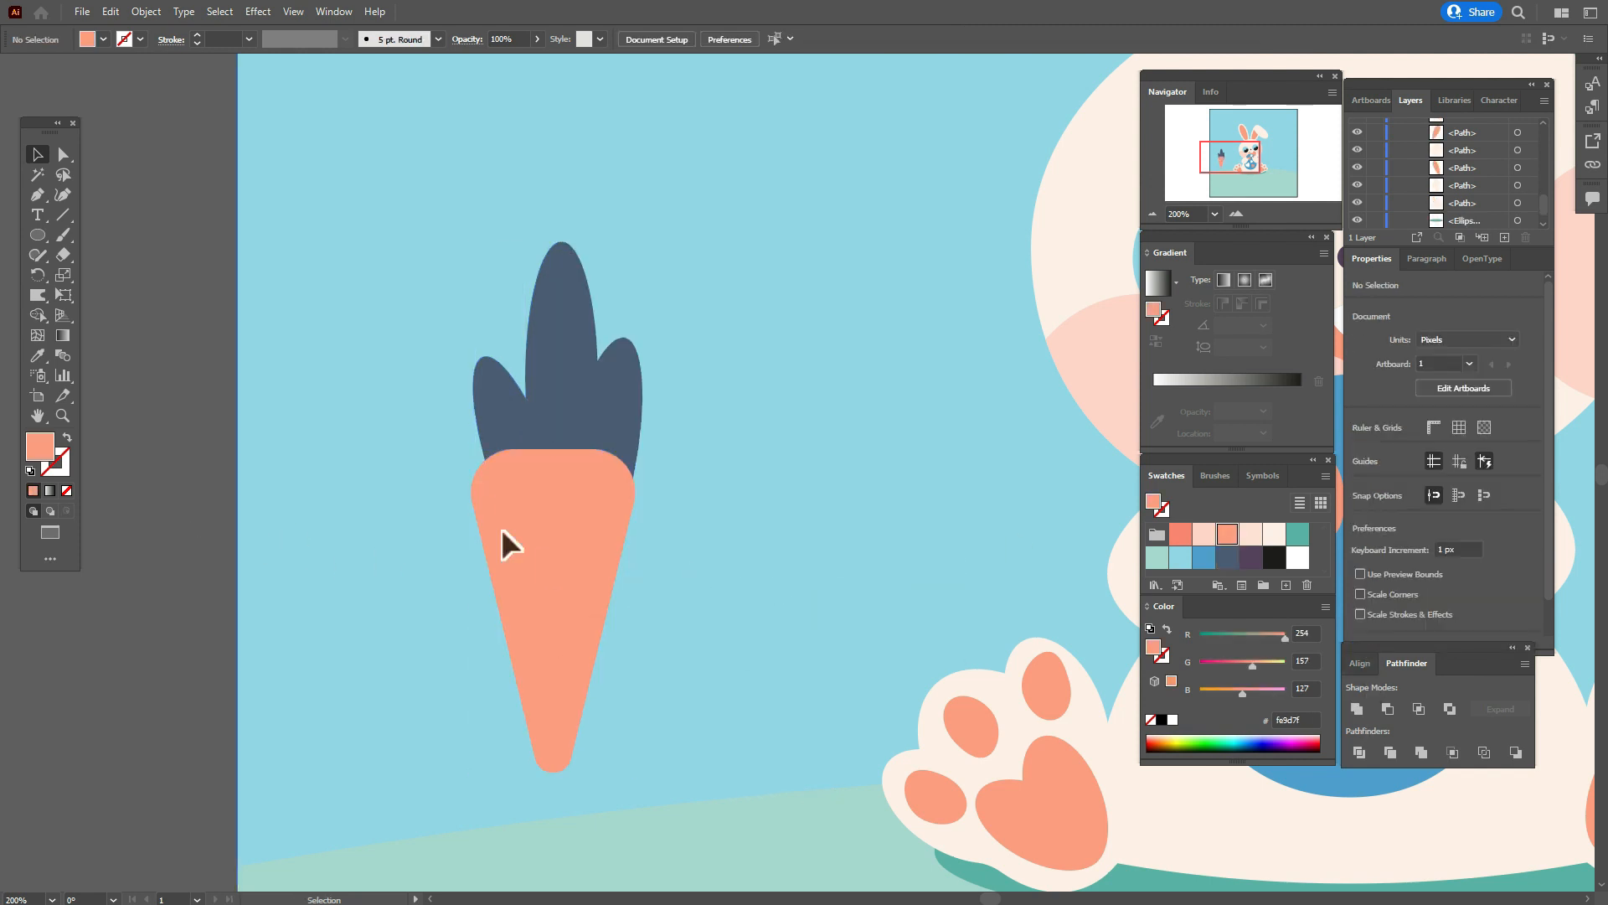
# Shrink the carrot's leaves to about 55 × 117 px and center them on the carrot's top.
pyautogui.click(558, 417)
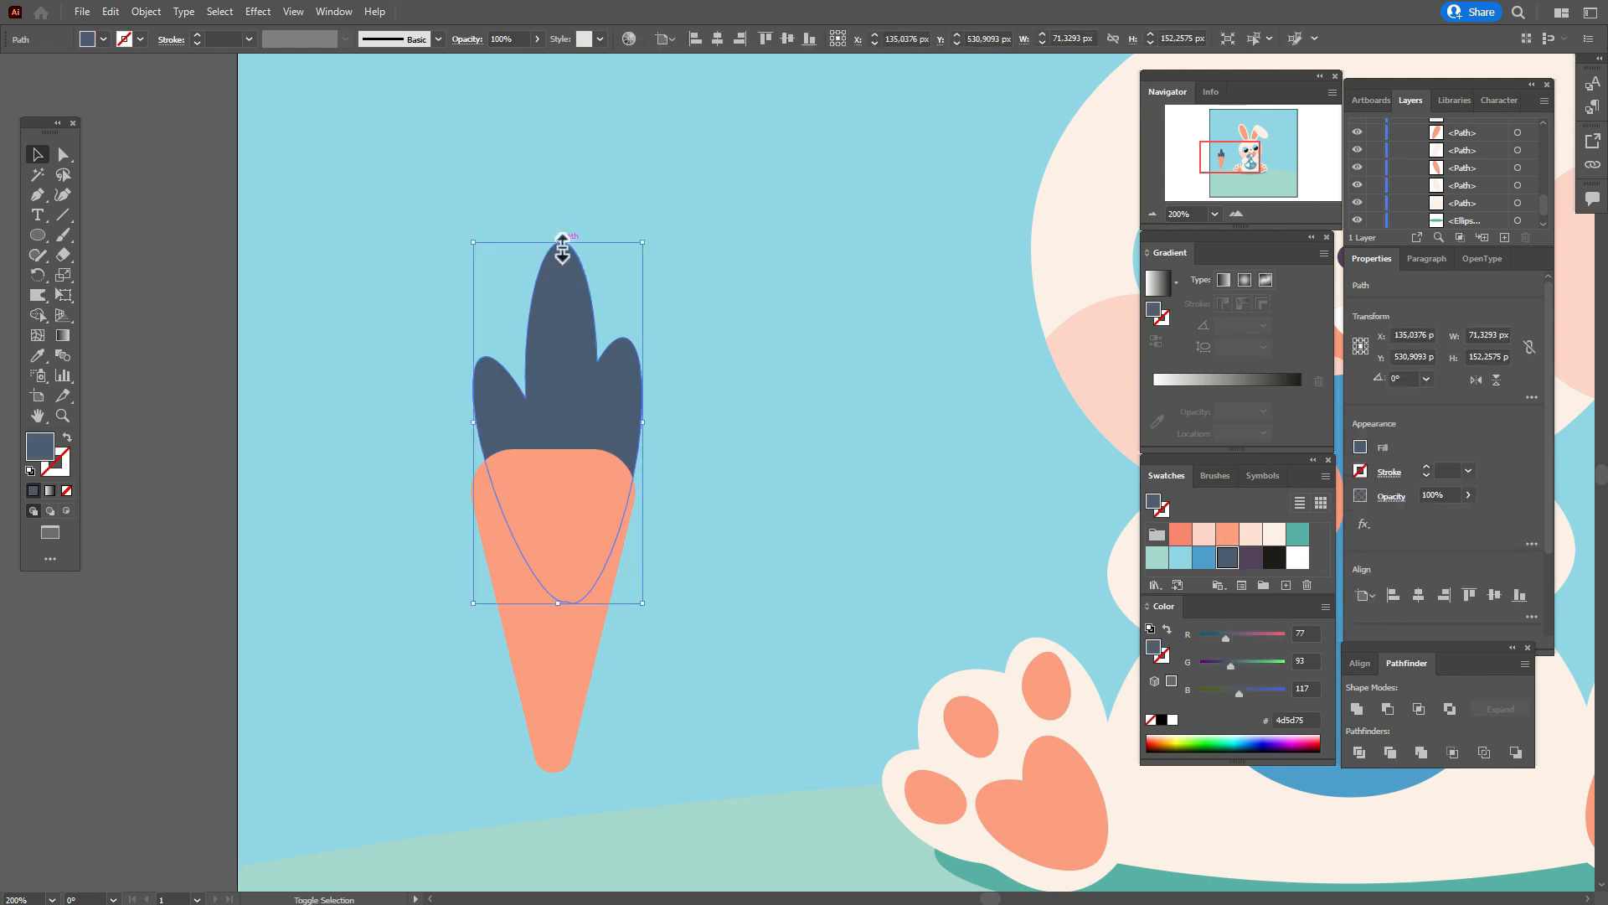
pyautogui.moveTo(562, 246); pyautogui.dragTo(550, 312)
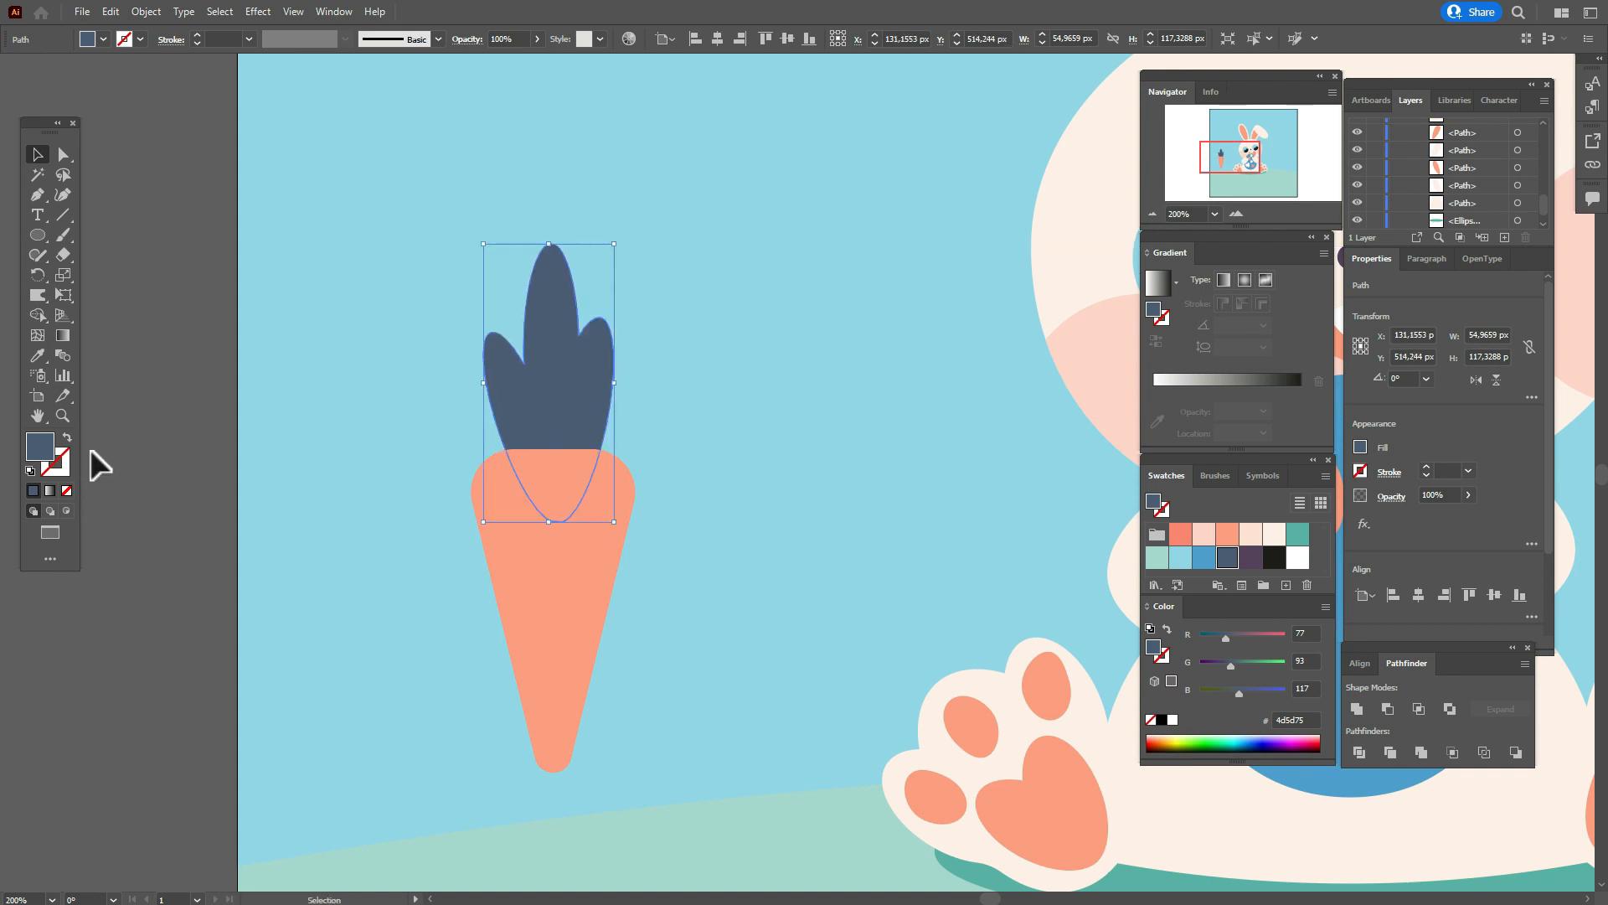
pyautogui.click(181, 430)
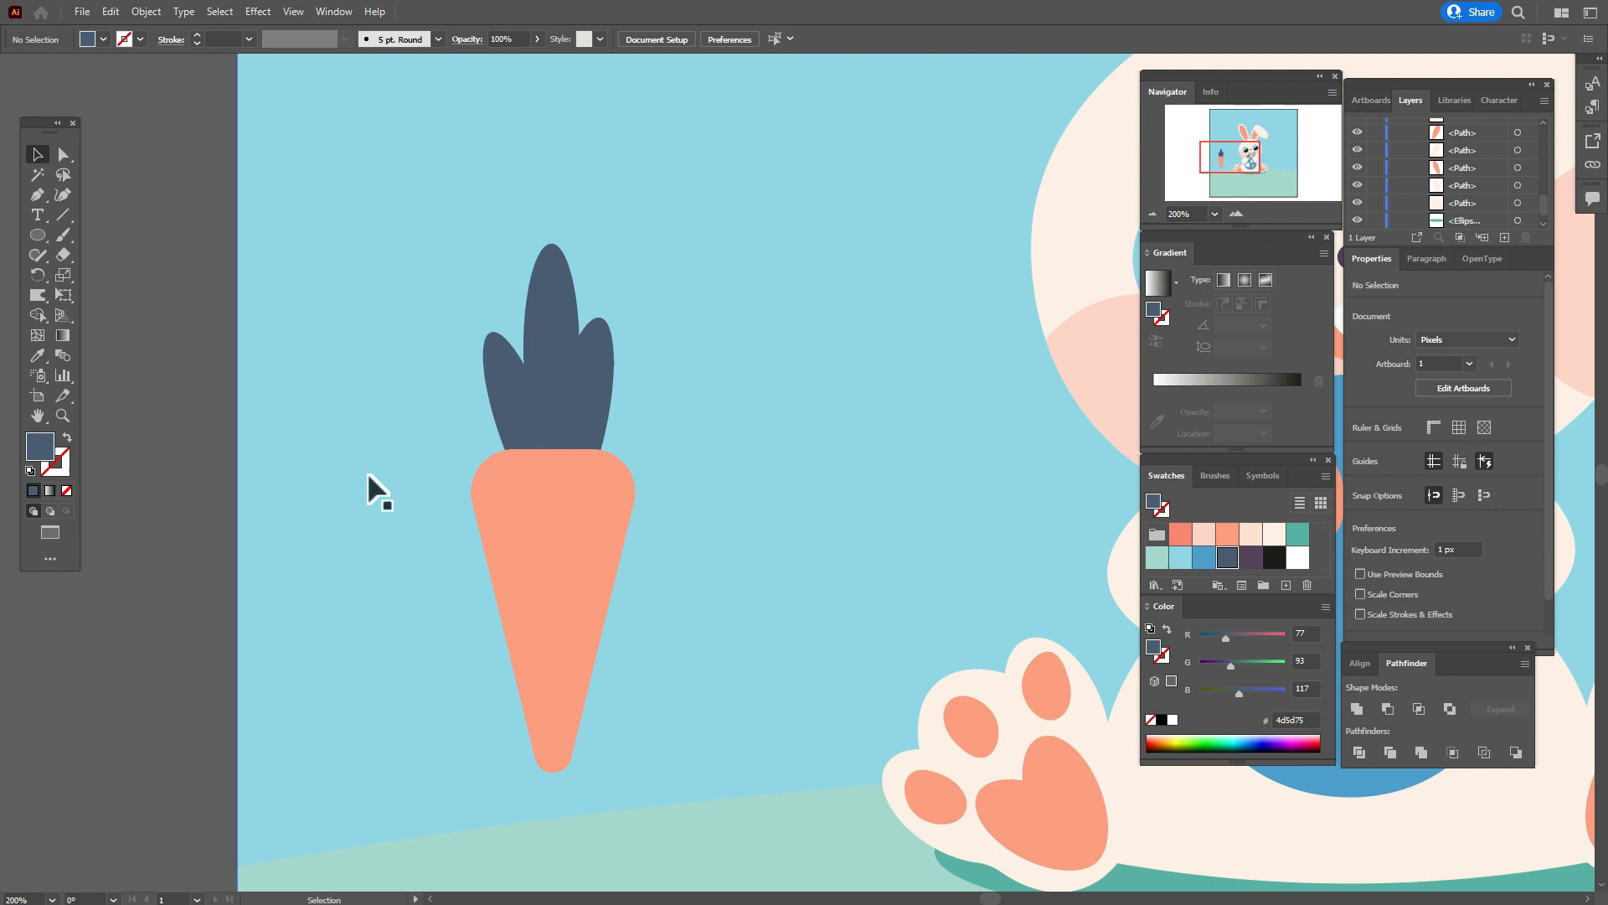
# Paint five short #f98770 strokes along the carrot's right side with the 5 pt. Round brush.
pyautogui.click(1181, 535)
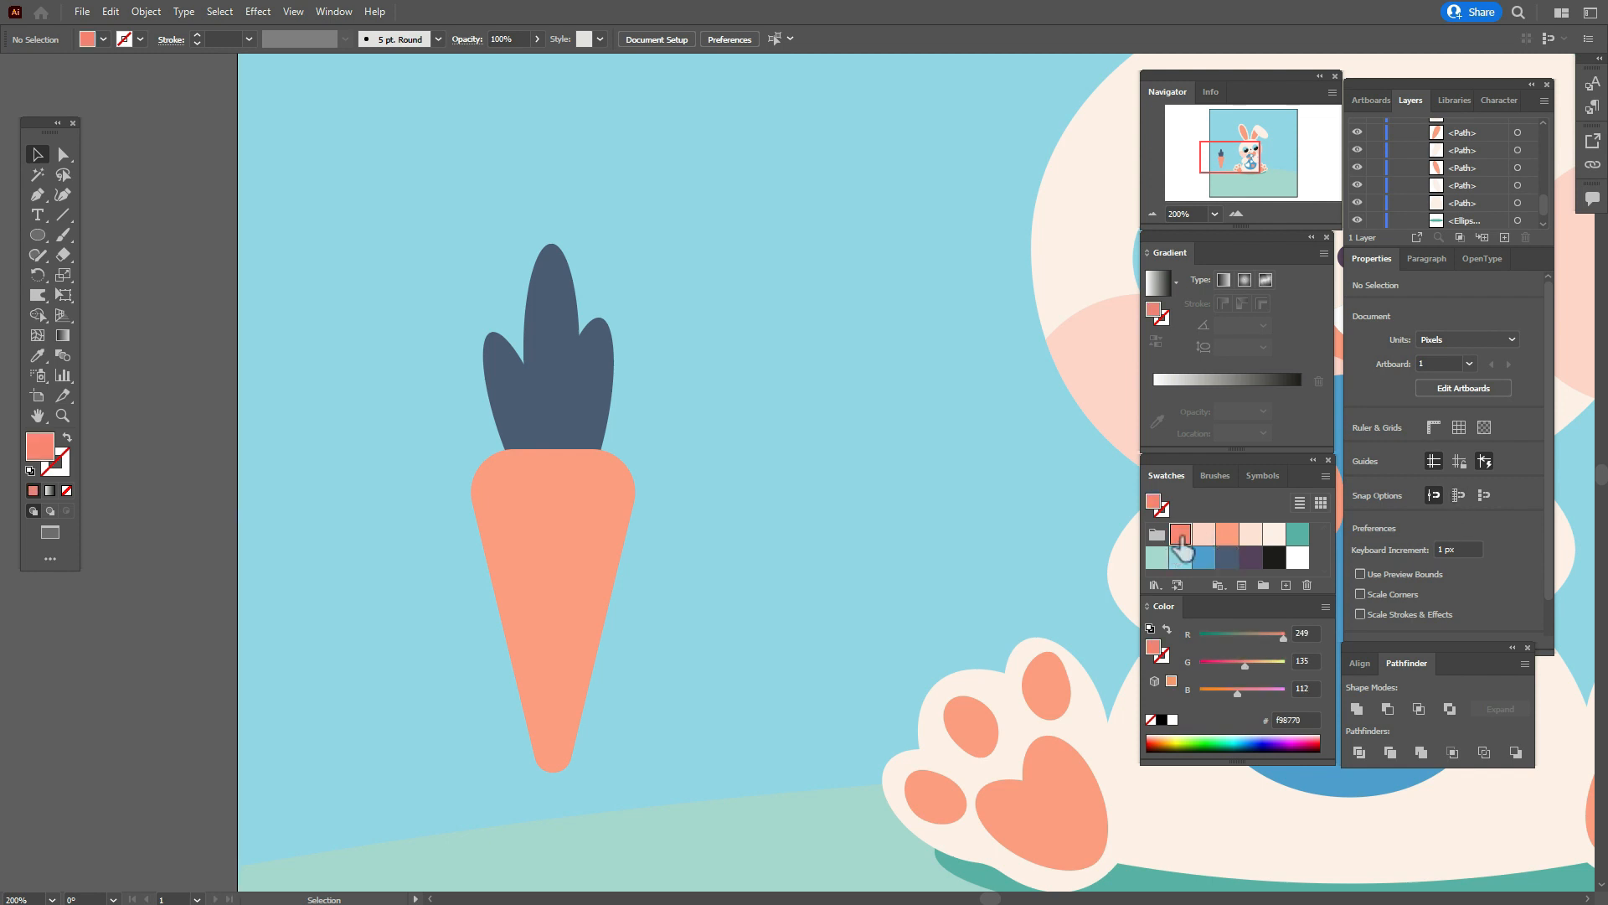
pyautogui.click(1219, 477)
pyautogui.click(1159, 506)
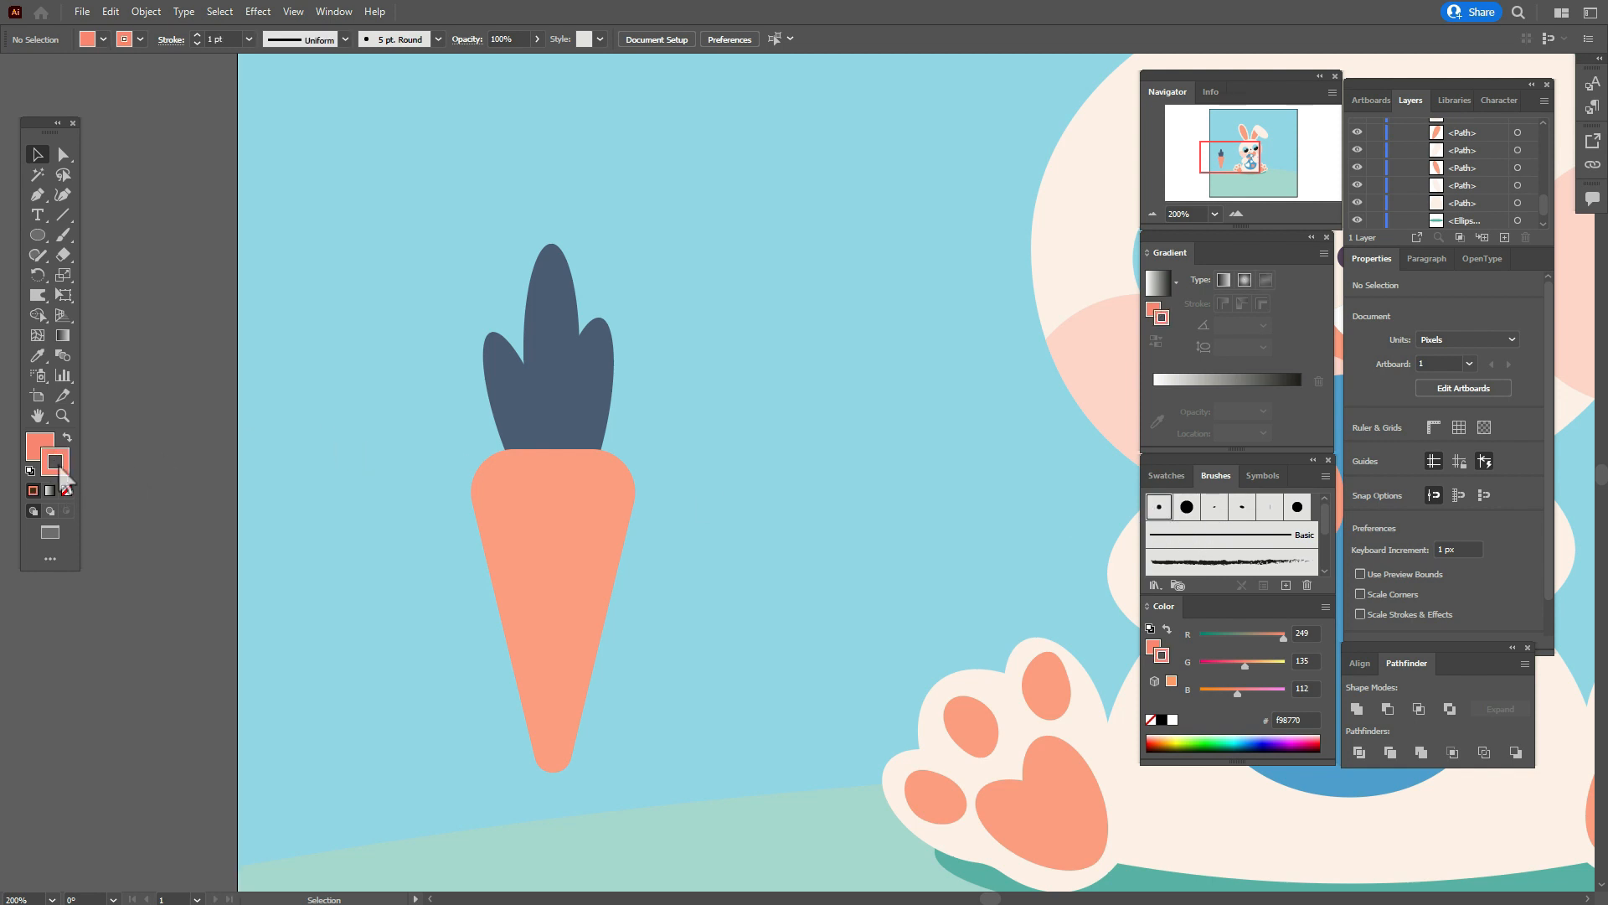
pyautogui.click(1166, 476)
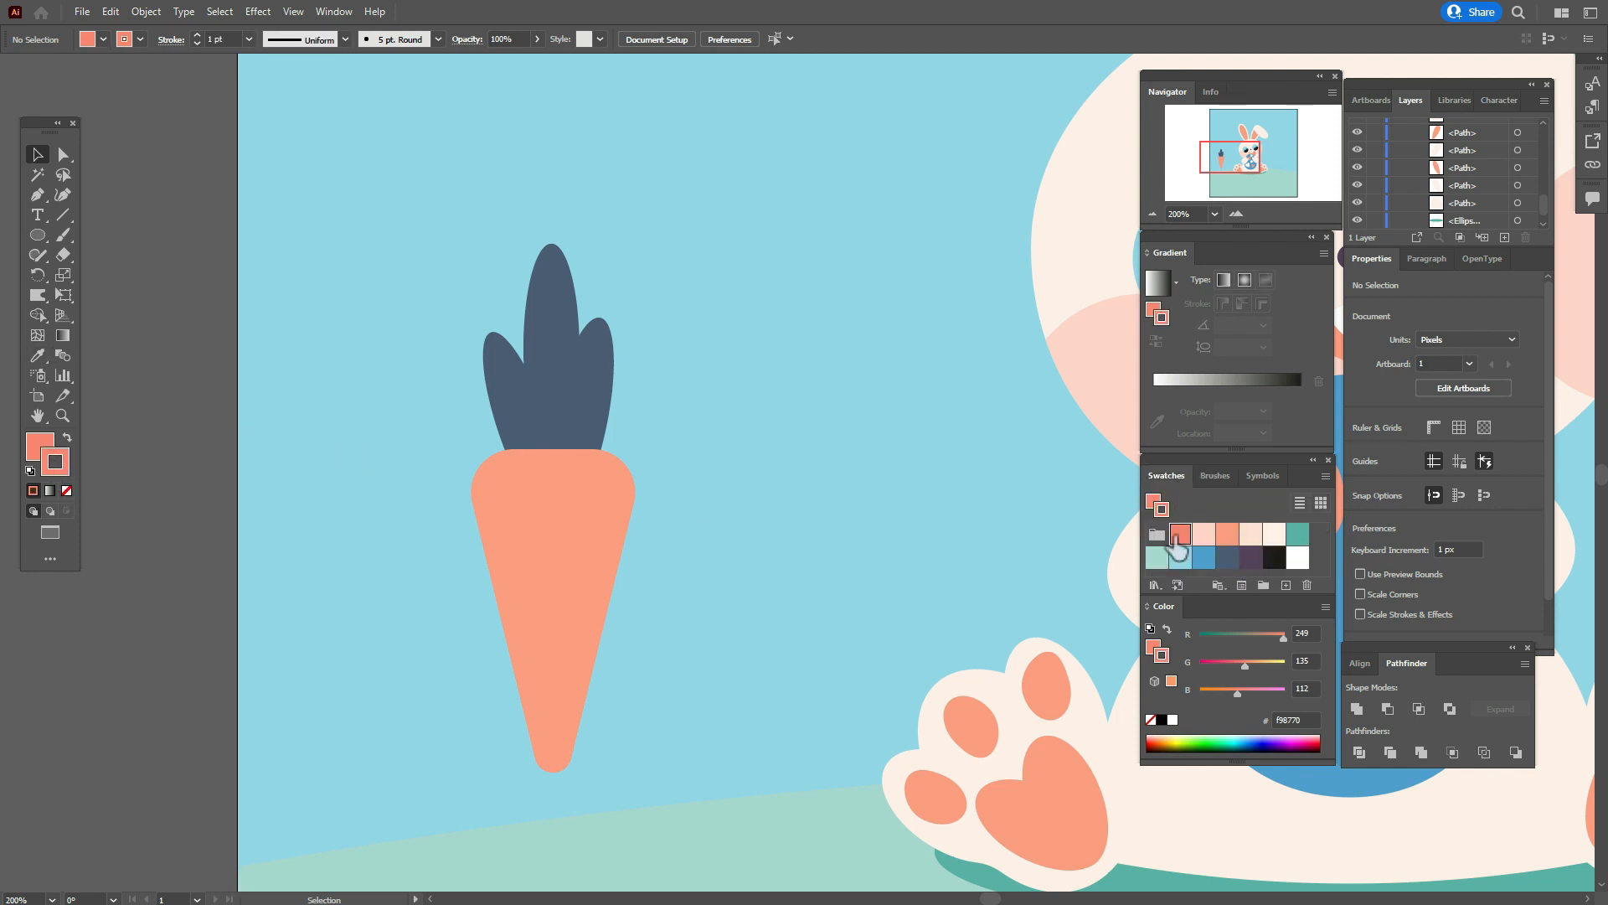
pyautogui.press('b')
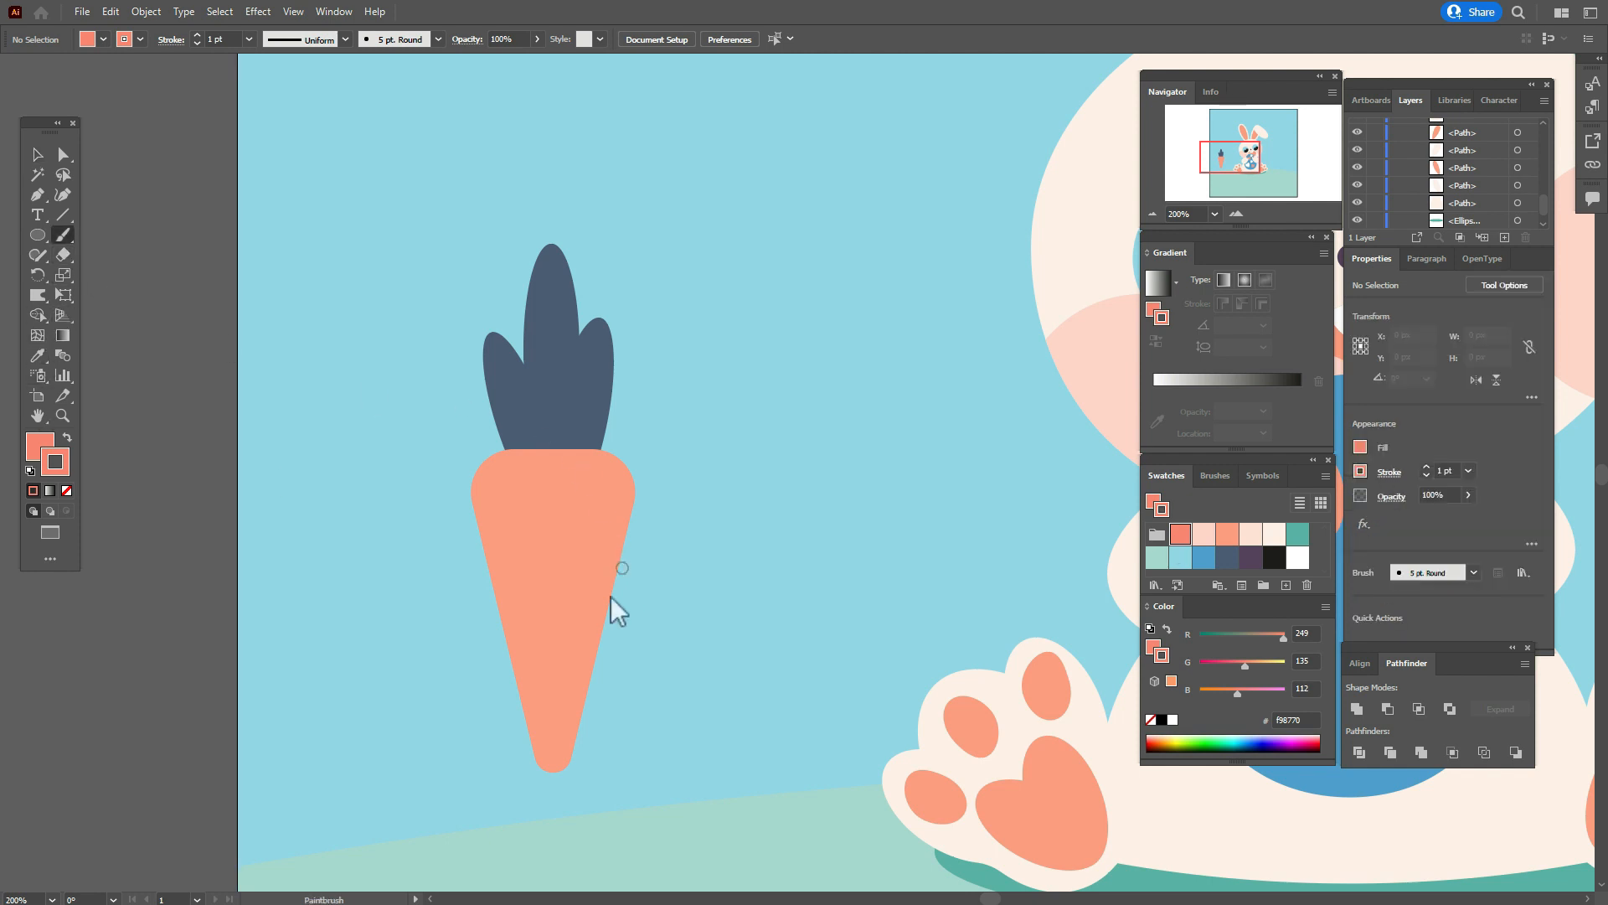
pyautogui.moveTo(572, 677); pyautogui.dragTo(571, 675)
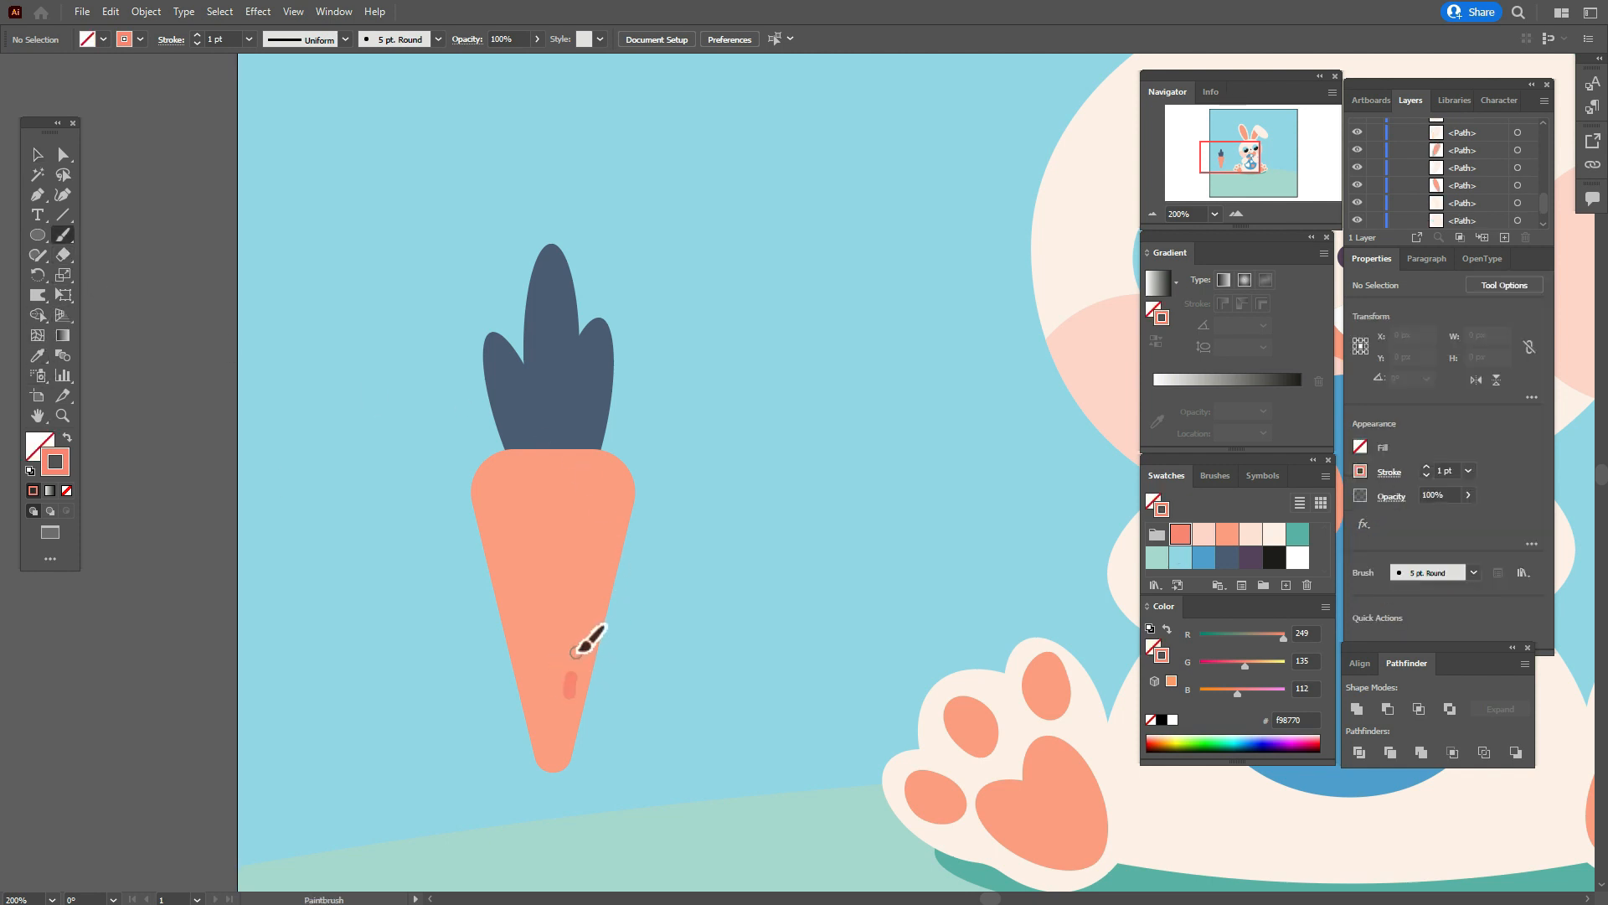
pyautogui.hotkey('ctrl', 'z')
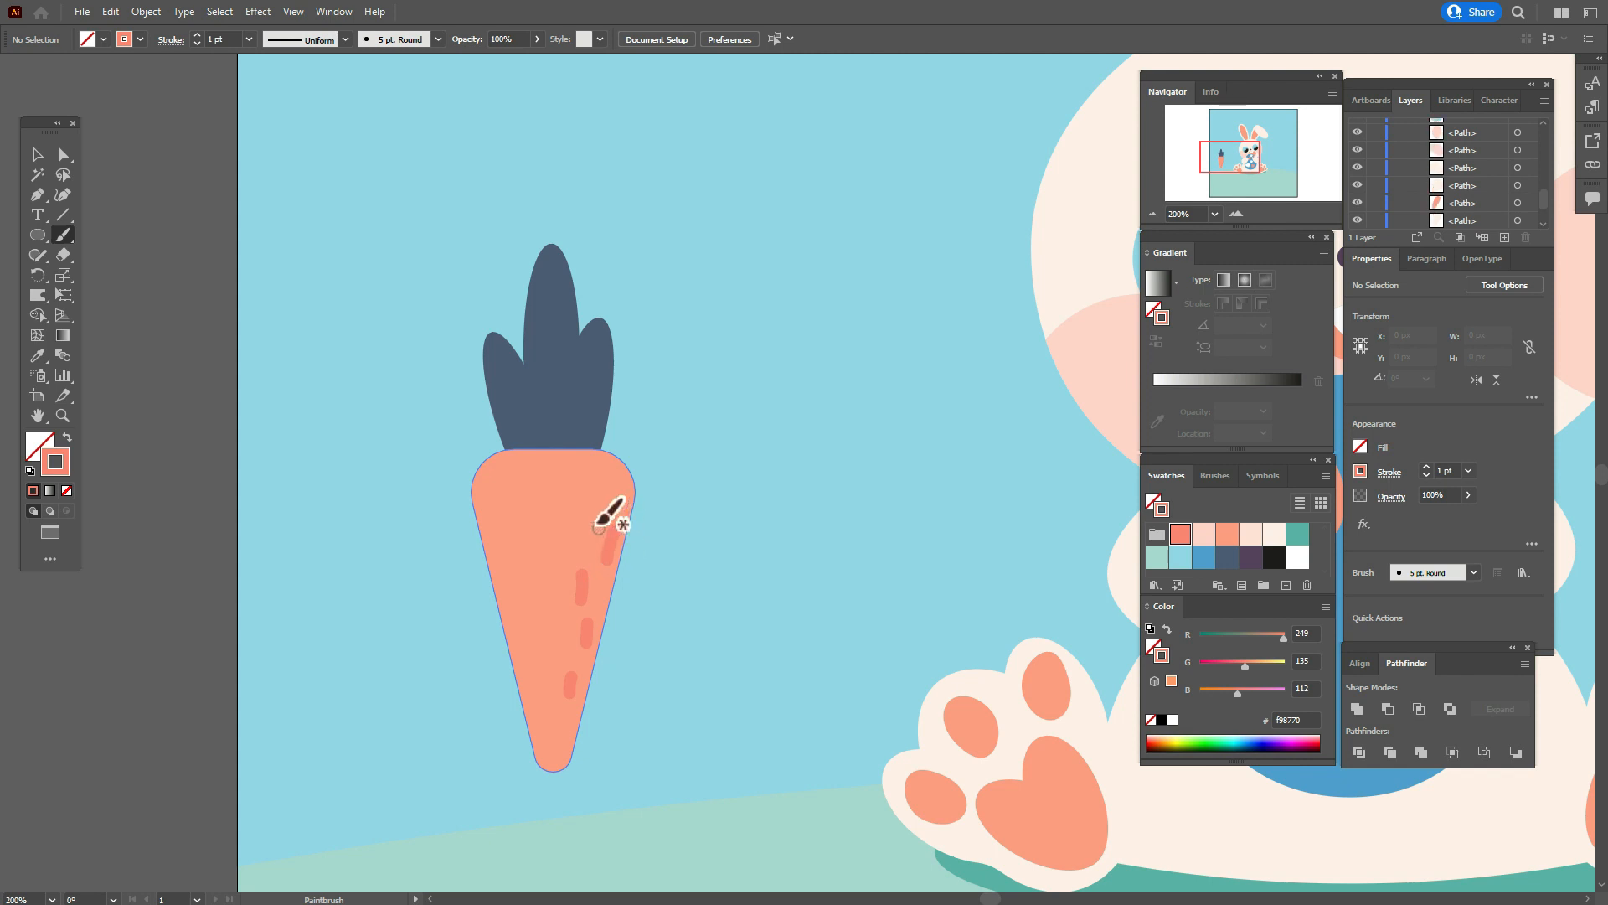
pyautogui.moveTo(593, 504); pyautogui.dragTo(595, 497)
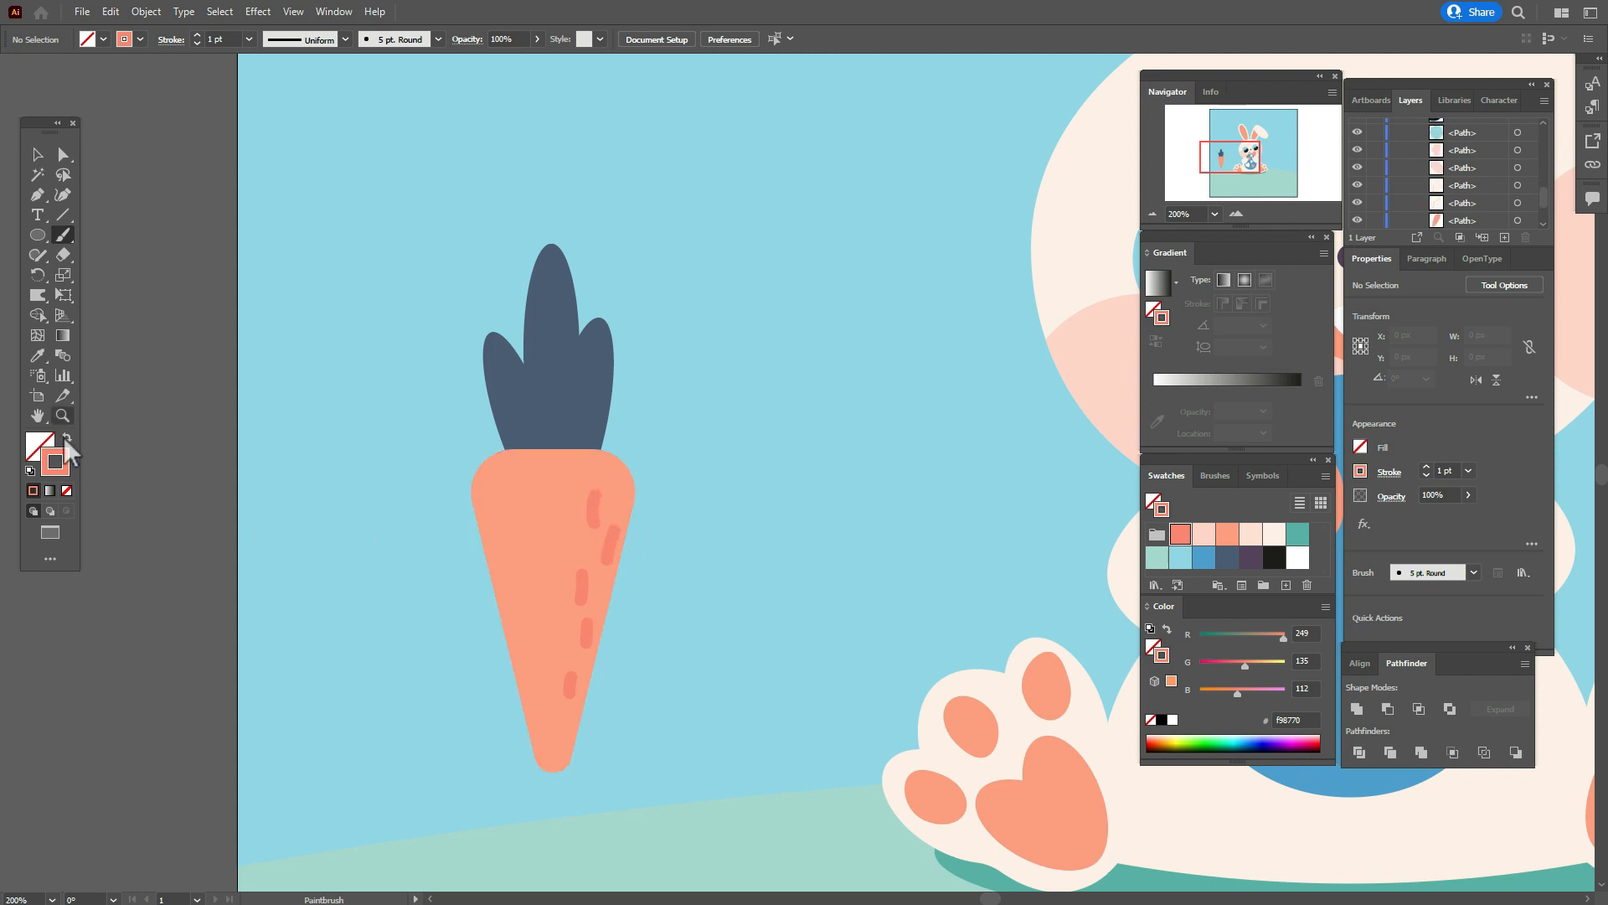
# Set the stroke weight of the five short strokes on the carrot body to 0.7 pt.
pyautogui.click(37, 156)
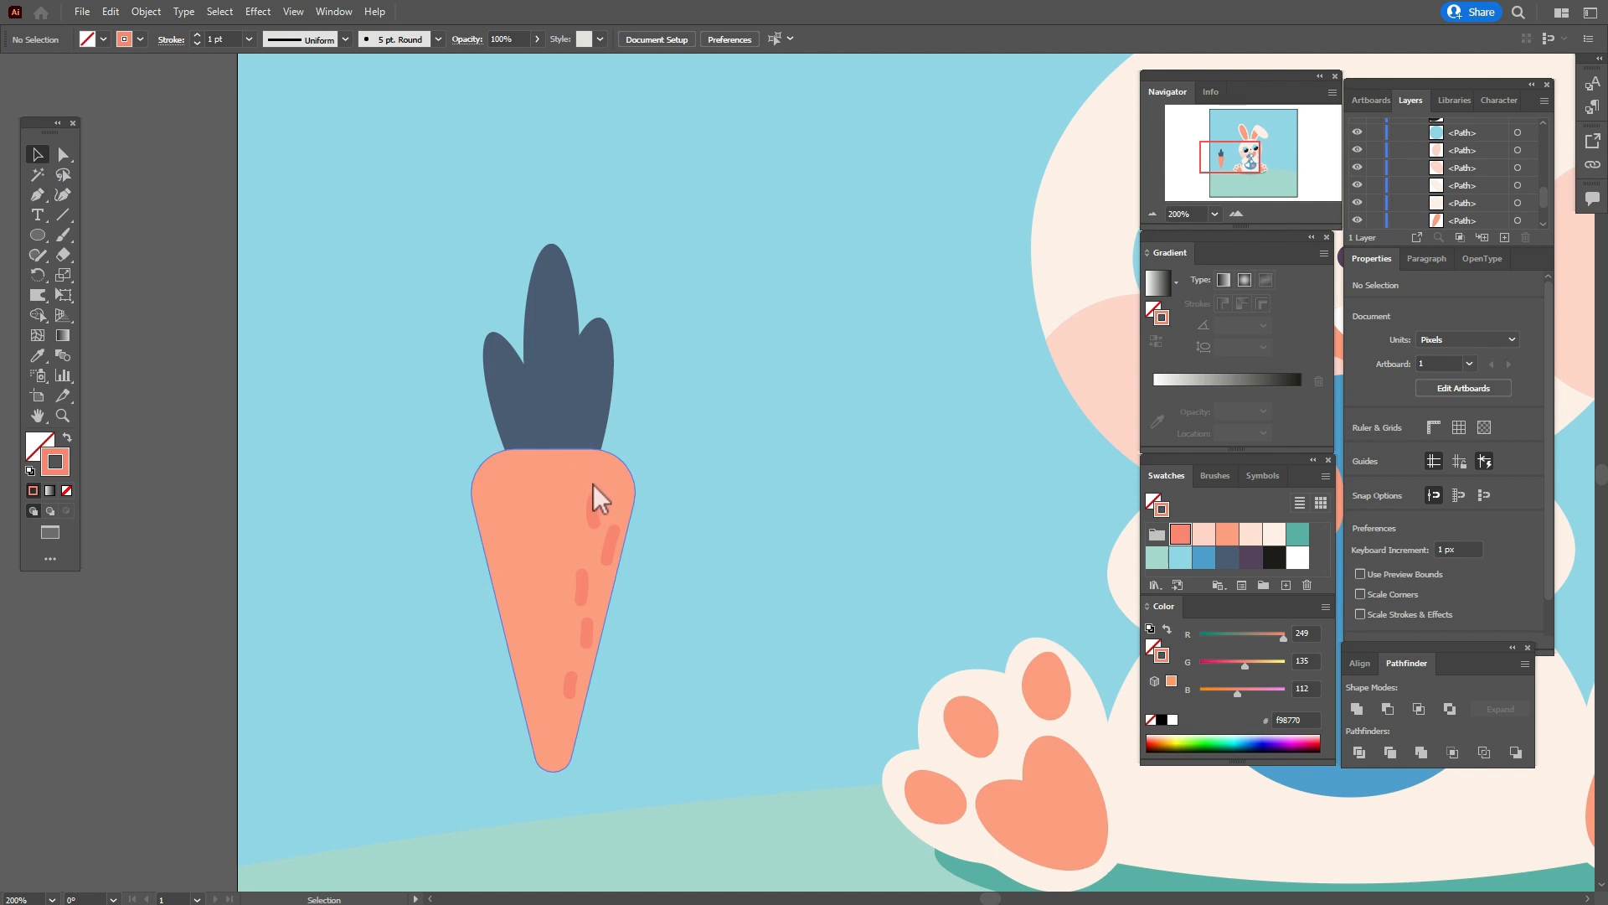
pyautogui.moveTo(579, 583)
pyautogui.mouseDown()
pyautogui.moveTo(586, 645)
pyautogui.moveTo(586, 630)
pyautogui.mouseUp()
pyautogui.keyDown('shift'); pyautogui.click(579, 573); pyautogui.keyUp('shift')
pyautogui.keyDown('shift'); pyautogui.click(591, 505); pyautogui.keyUp('shift')
pyautogui.keyDown('shift'); pyautogui.click(608, 539); pyautogui.keyUp('shift')
pyautogui.keyDown('shift'); pyautogui.click(568, 684); pyautogui.keyUp('shift')
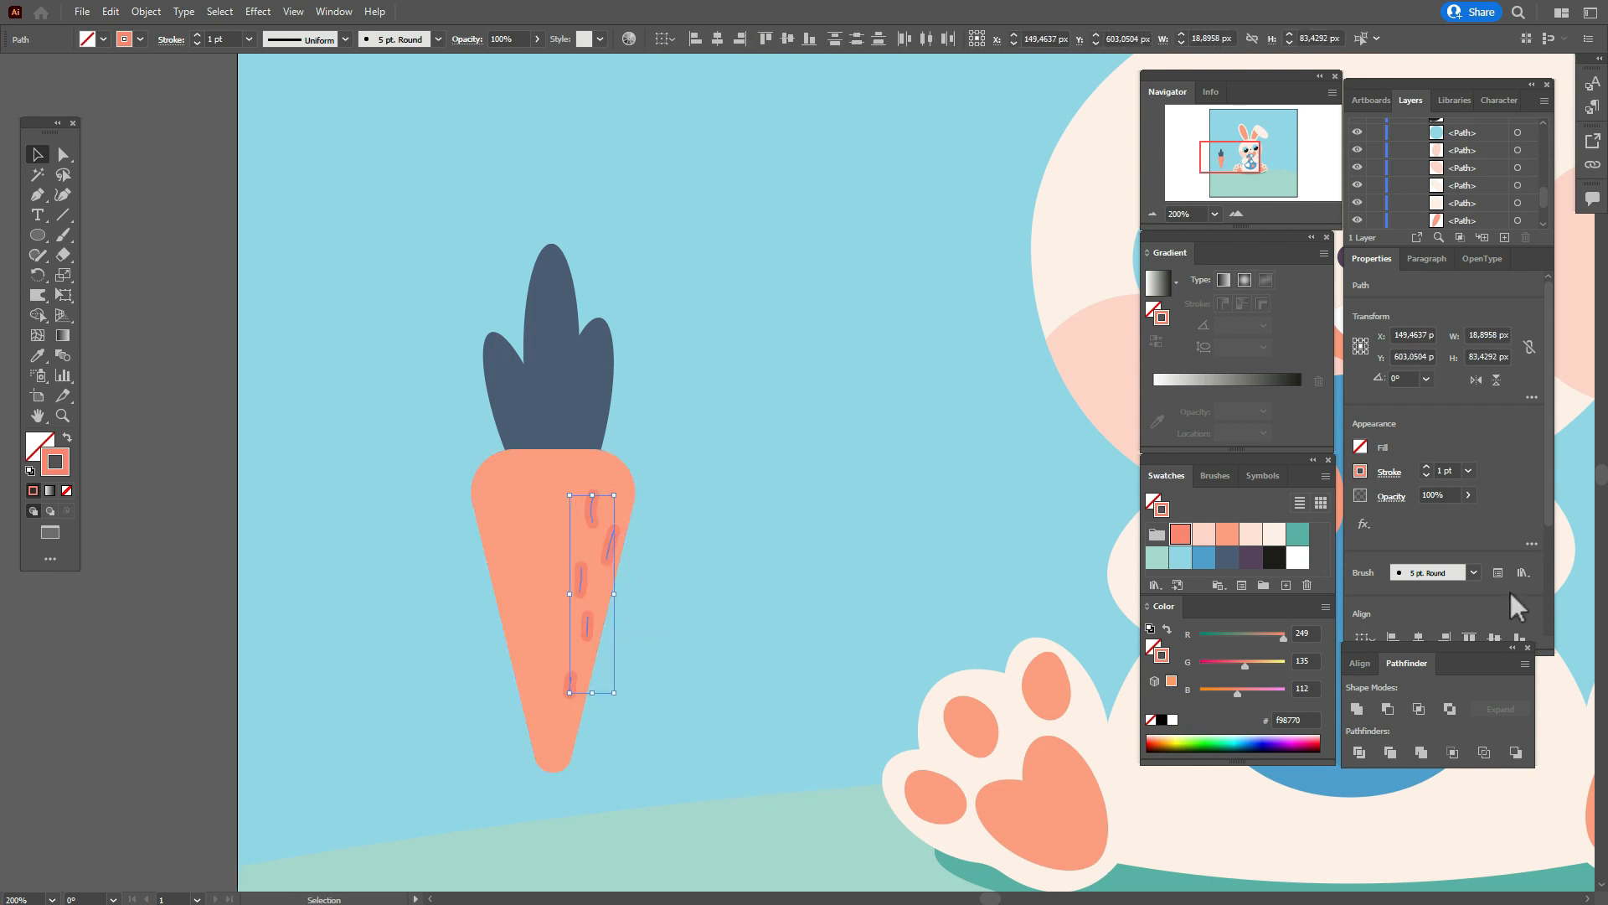
pyautogui.doubleClick(1439, 470)
pyautogui.write('0.7')
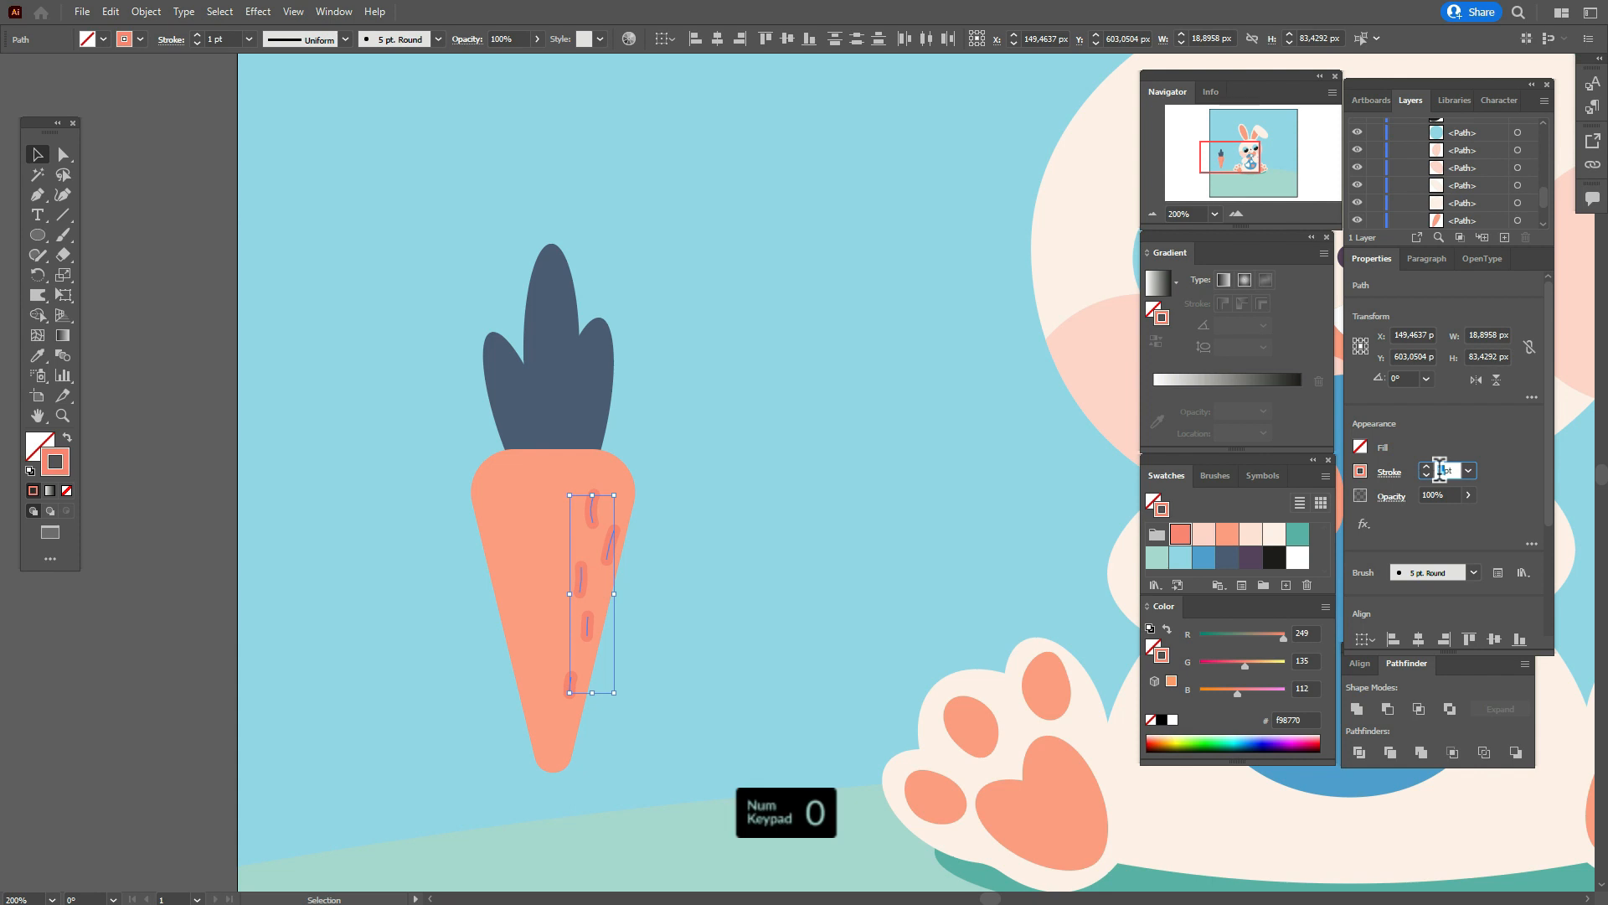
pyautogui.press('Return')
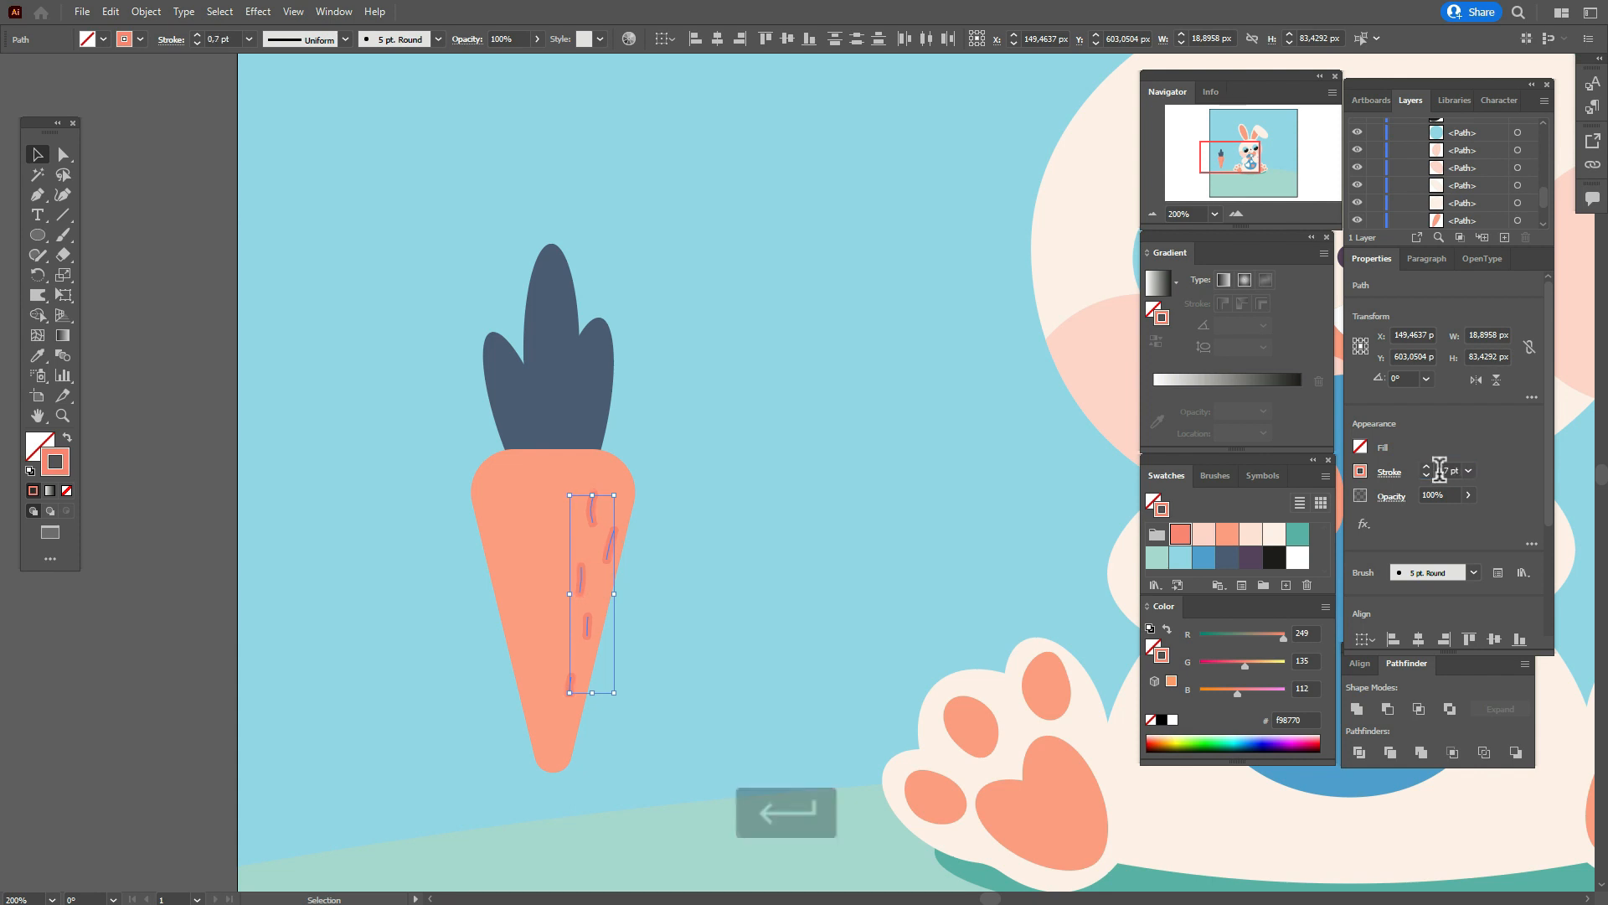
# Expand the appearance of the five carrot strokes and group them with the carrot body and leaves.
pyautogui.click(147, 11)
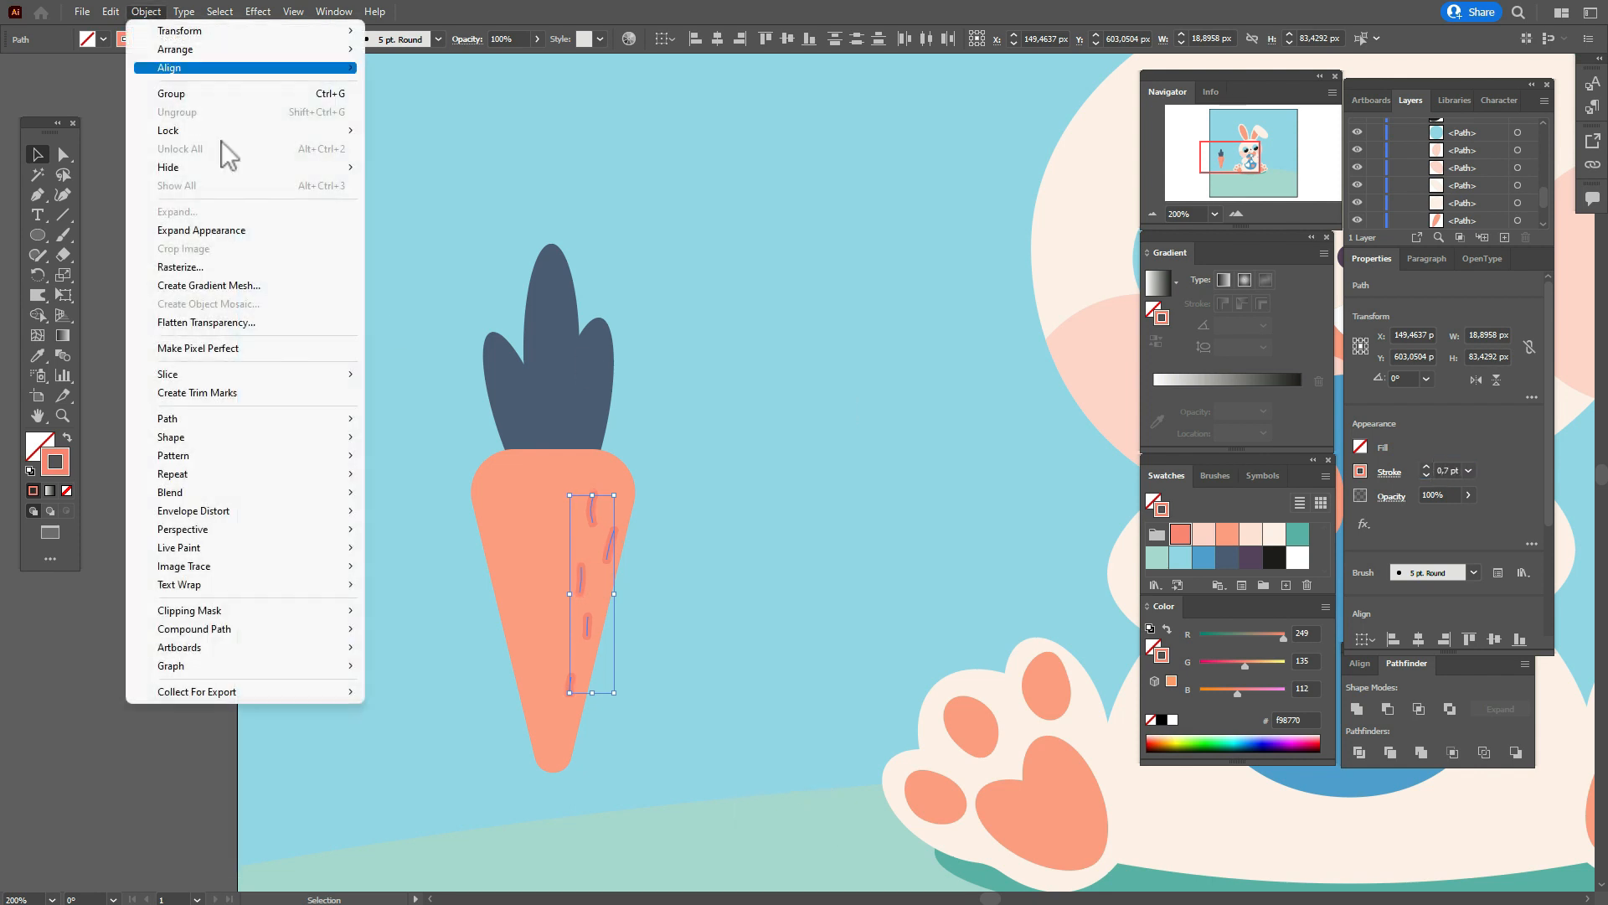
pyautogui.click(255, 240)
pyautogui.keyDown('shift'); pyautogui.click(524, 524); pyautogui.keyUp('shift')
pyautogui.keyDown('shift'); pyautogui.click(546, 423); pyautogui.keyUp('shift')
pyautogui.rightClick(618, 450)
pyautogui.click(697, 581)
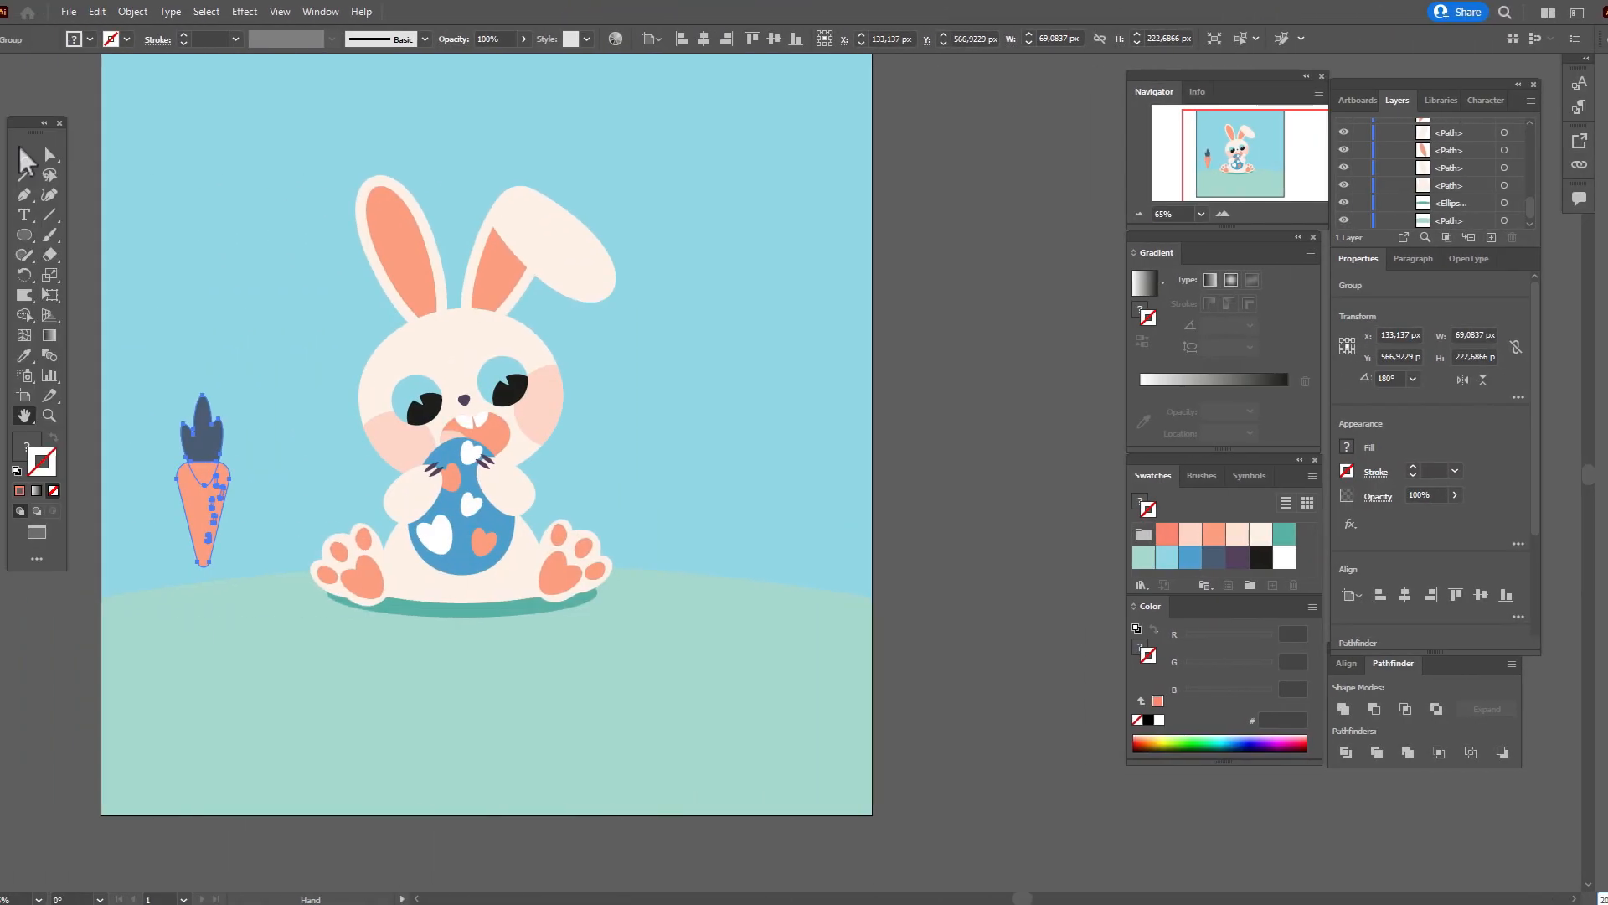
# Lay the carrot down on the green hill, right of and below the bunny, with its leaves pointing up to the right.
pyautogui.click(26, 160)
pyautogui.moveTo(253, 391); pyautogui.dragTo(817, 722)
pyautogui.moveTo(741, 683); pyautogui.dragTo(731, 665)
pyautogui.click(968, 656)
# Copy the bunny's teal shadow ellipse under the carrot and stretch it slightly past the leaves.
pyautogui.moveTo(534, 608); pyautogui.dragTo(746, 707)
pyautogui.click(940, 691)
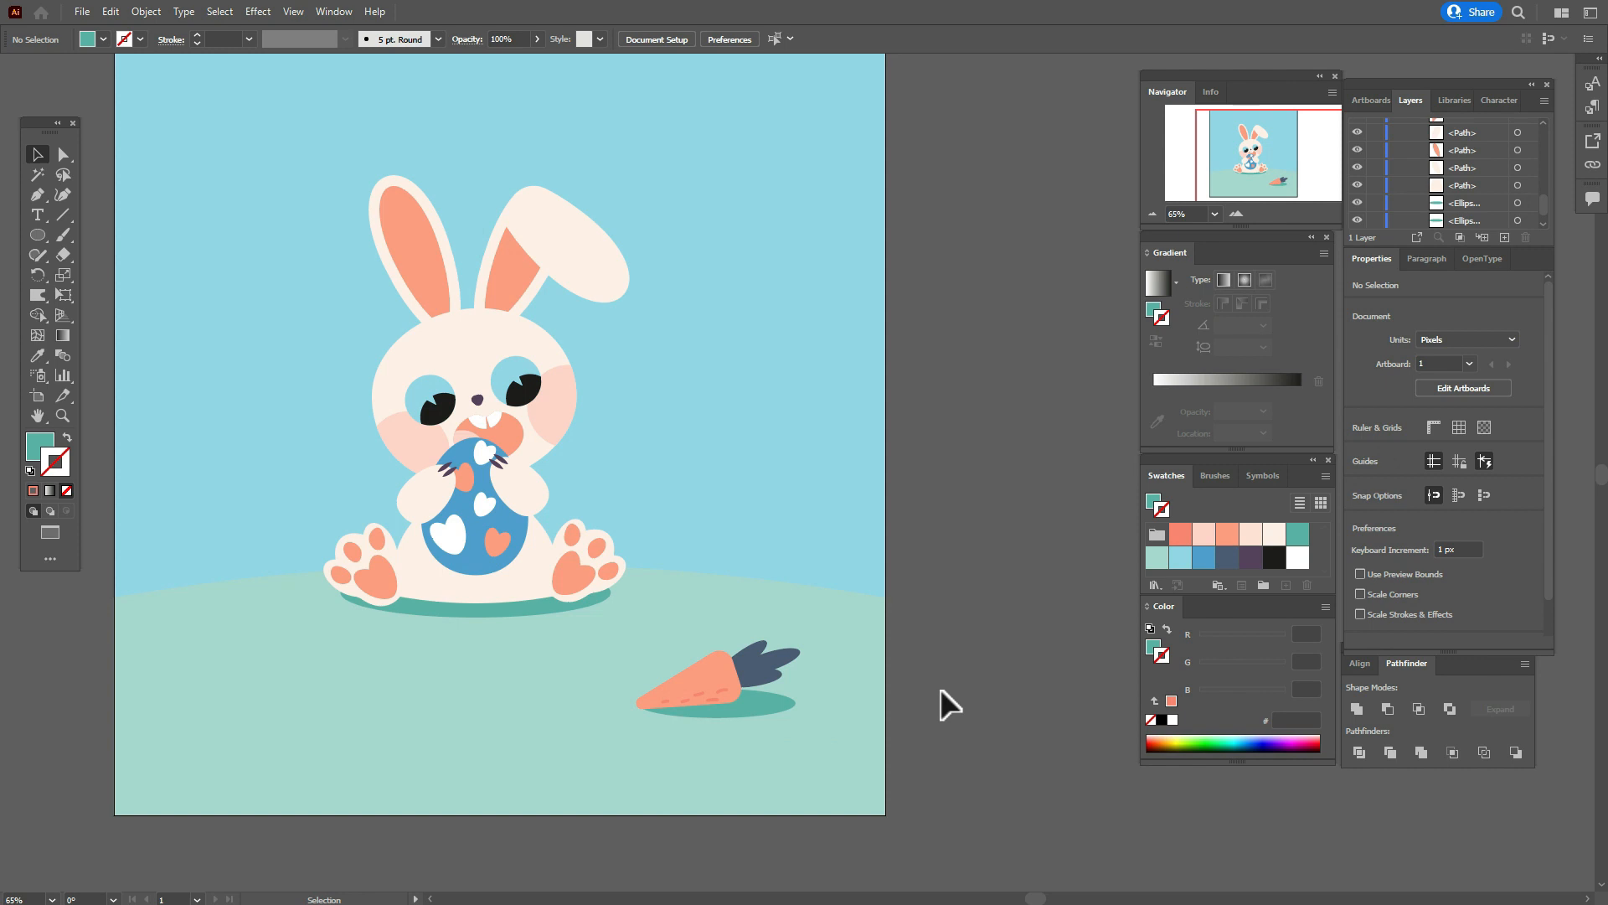
pyautogui.click(779, 710)
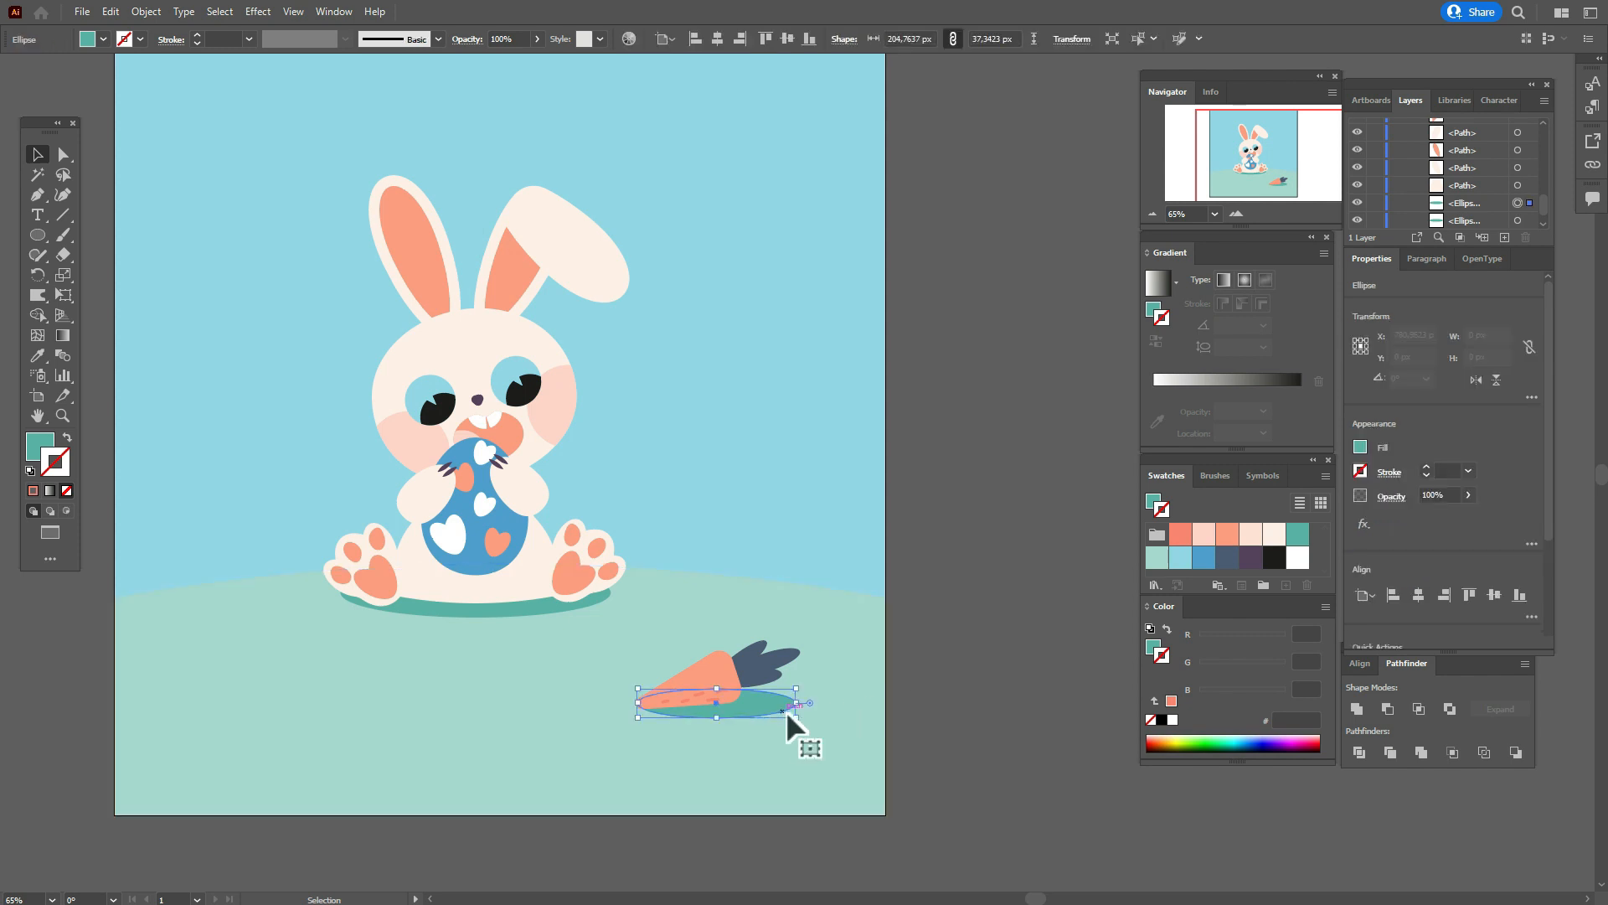
pyautogui.moveTo(796, 702); pyautogui.dragTo(811, 706)
pyautogui.click(985, 697)
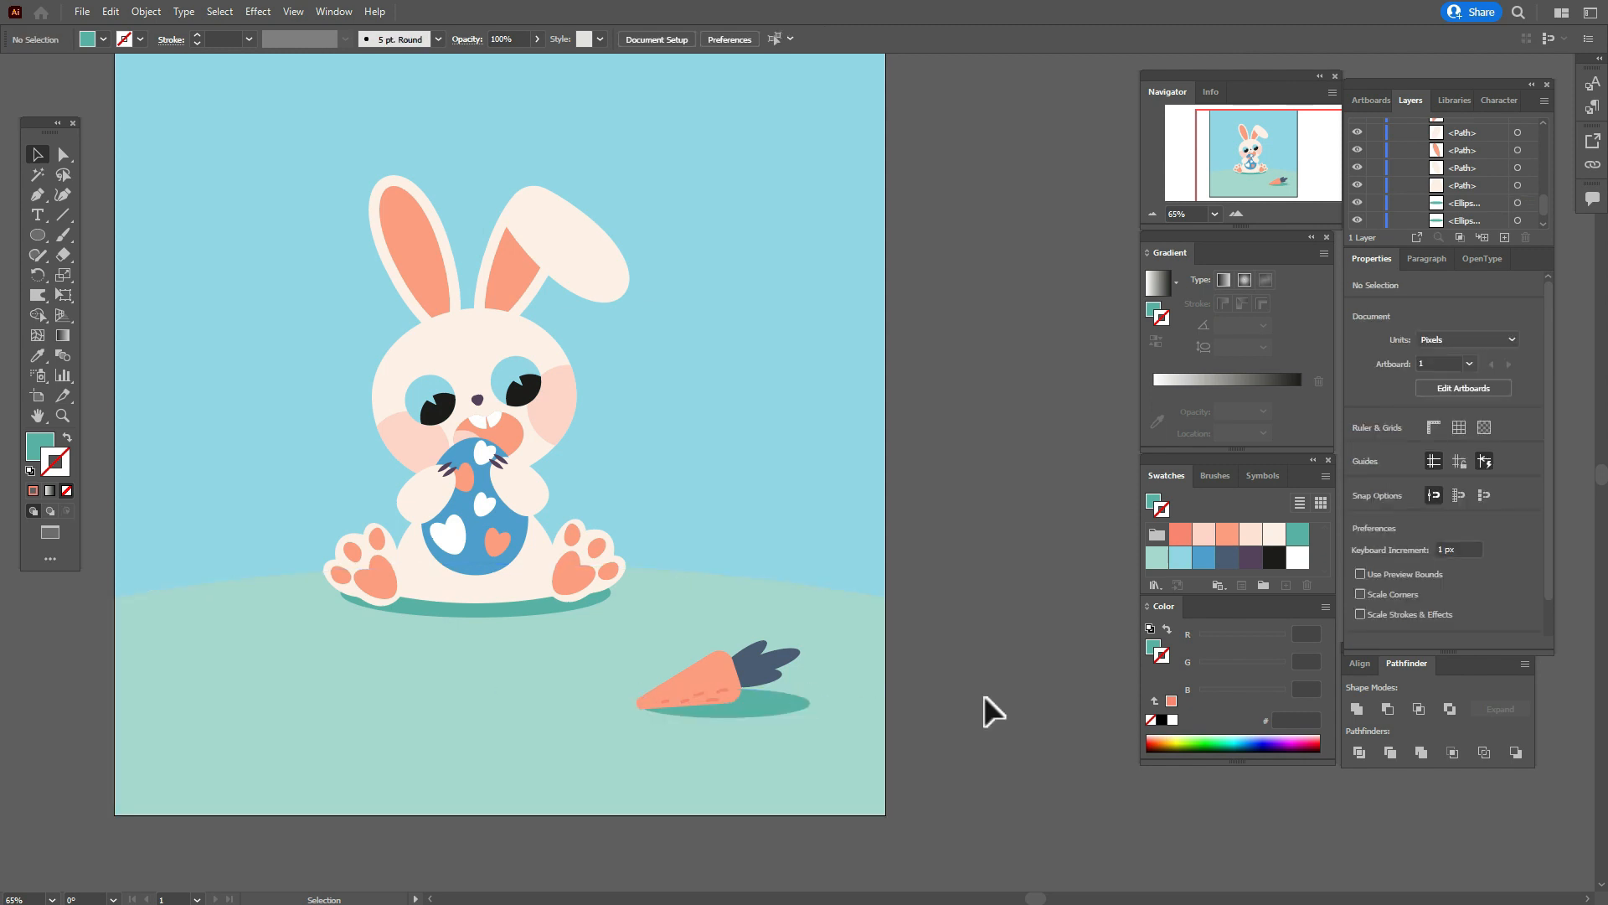
# Enlarge the whole bunny with its shadow to about 457 × 661 px and reposition it slightly on the hill.
pyautogui.click(37, 416)
pyautogui.moveTo(295, 464); pyautogui.dragTo(333, 495)
pyautogui.click(37, 156)
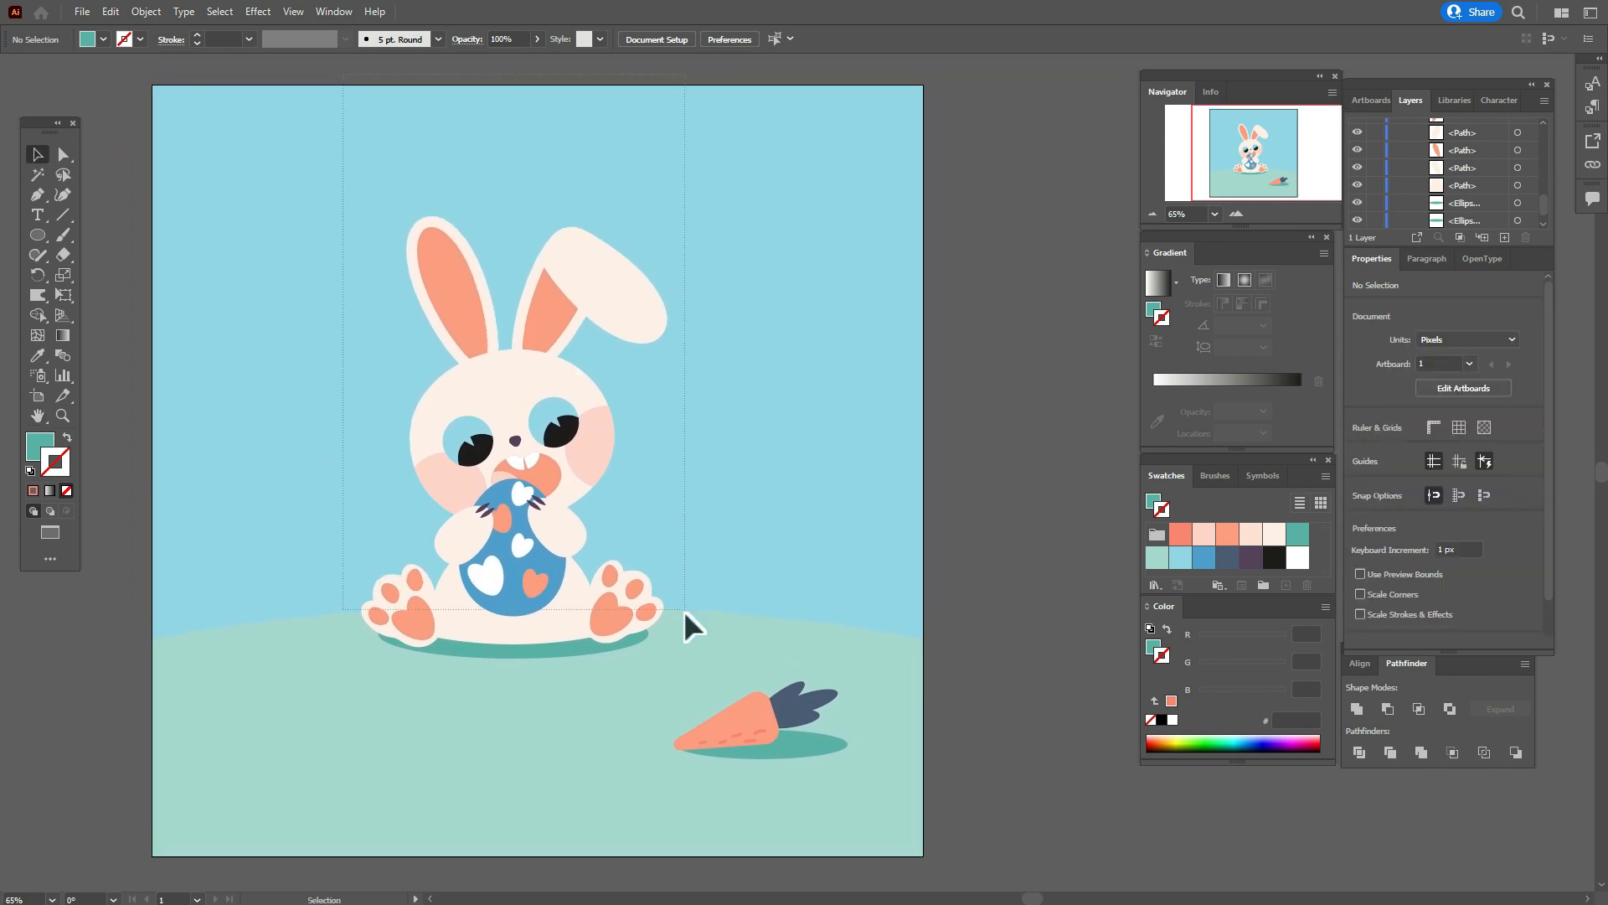
pyautogui.moveTo(680, 656); pyautogui.dragTo(679, 657)
pyautogui.keyDown('shift'); pyautogui.click(621, 700); pyautogui.keyUp('shift')
pyautogui.moveTo(517, 666); pyautogui.dragTo(518, 688)
pyautogui.moveTo(515, 214); pyautogui.dragTo(527, 181)
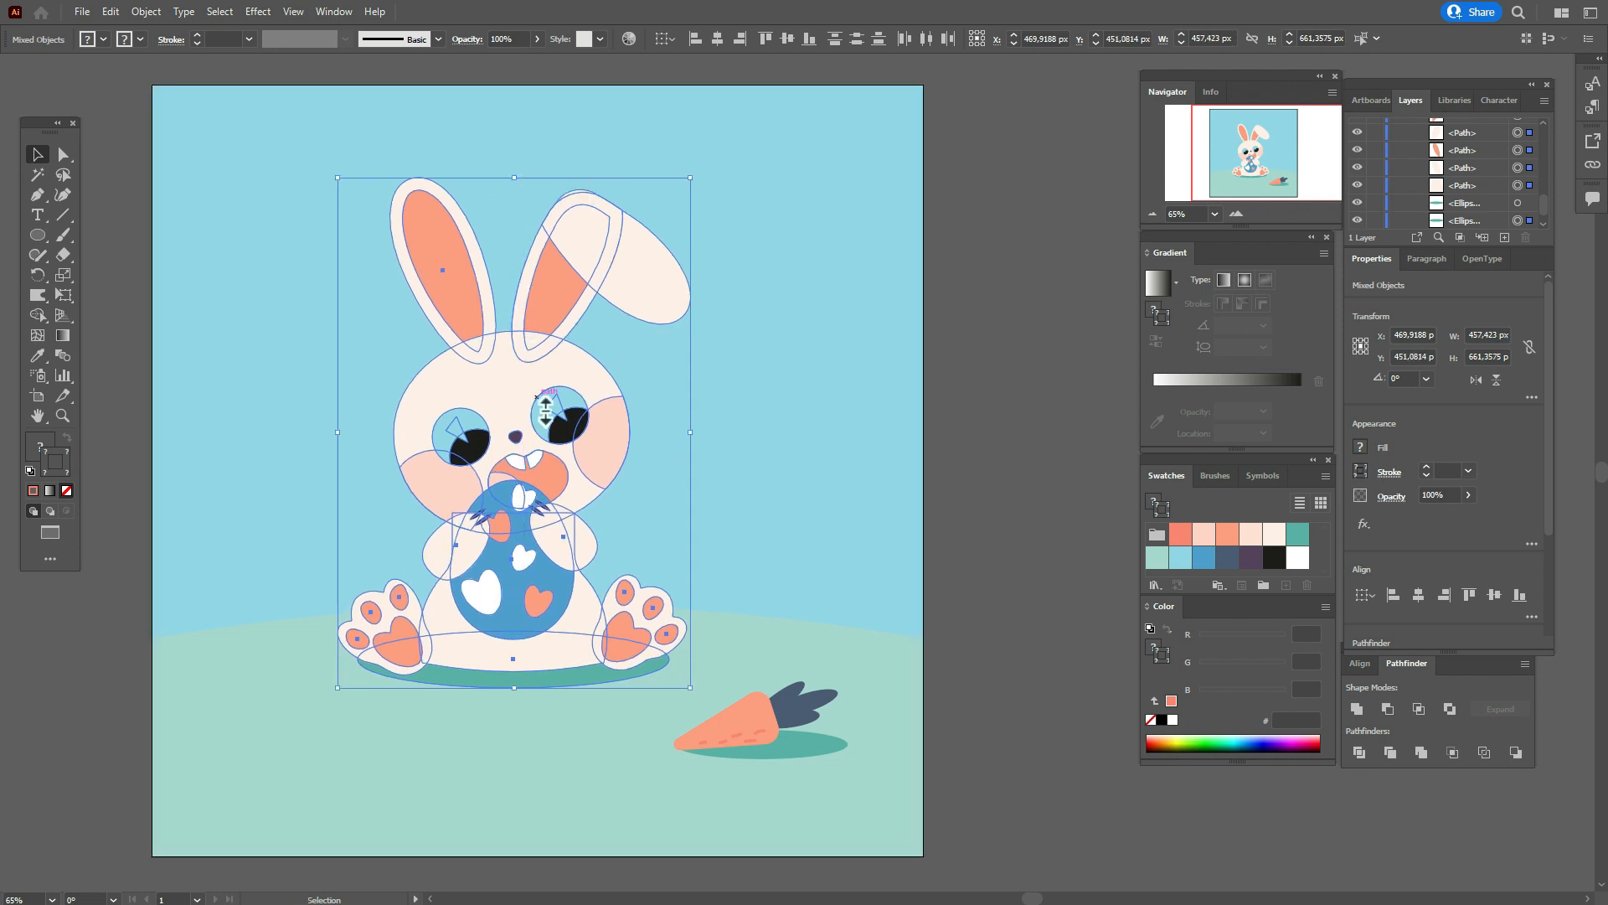
pyautogui.moveTo(553, 421); pyautogui.dragTo(554, 416)
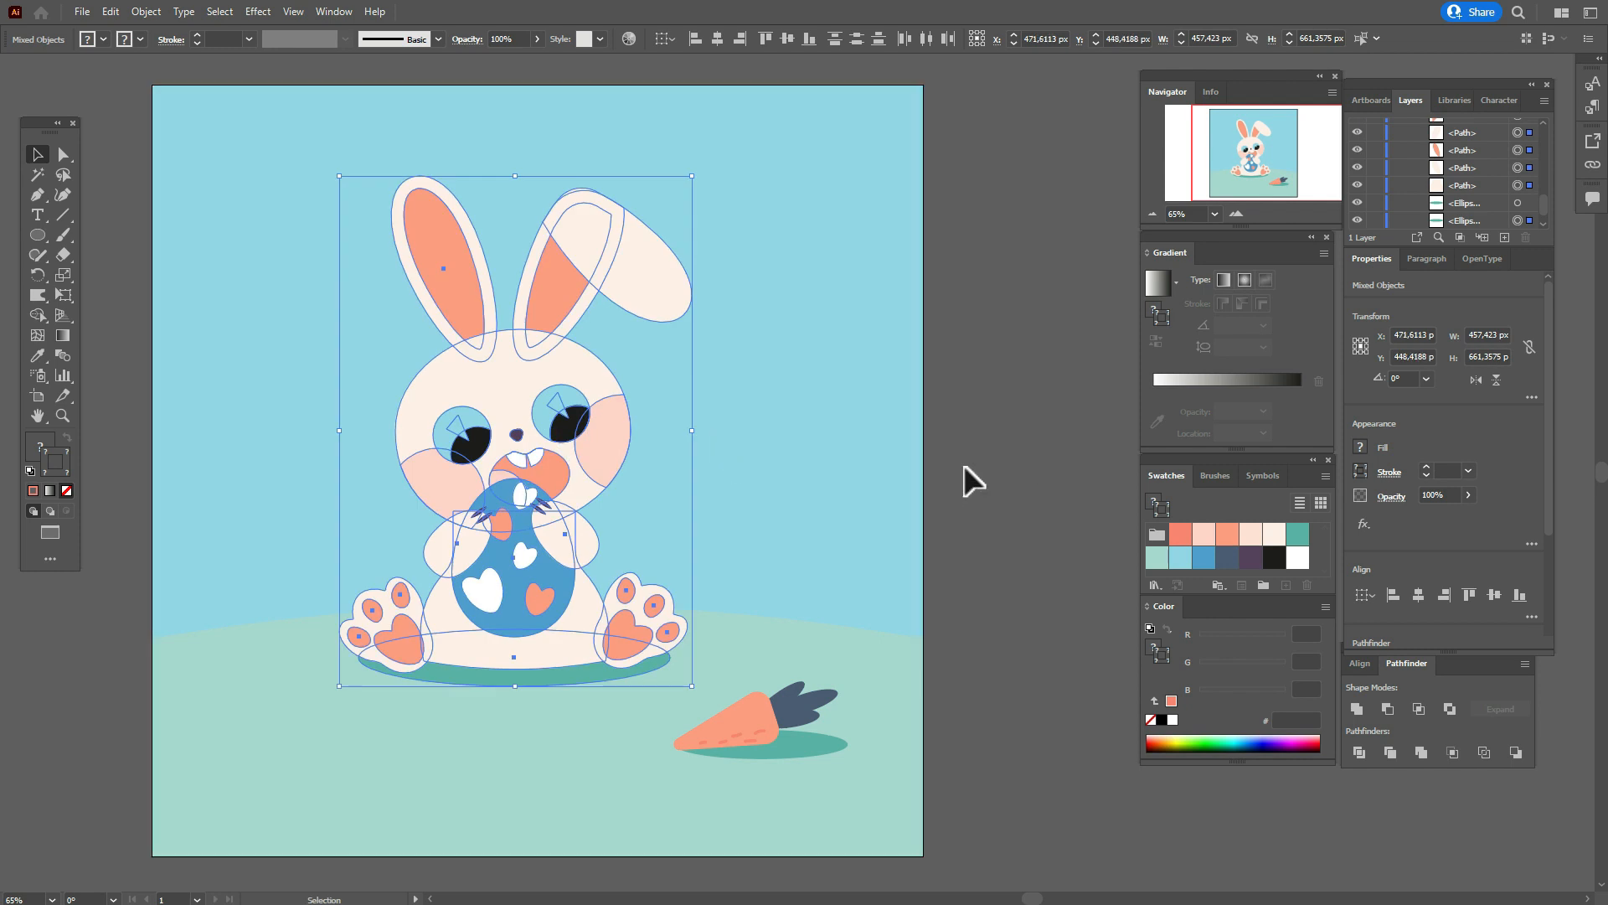
pyautogui.click(936, 451)
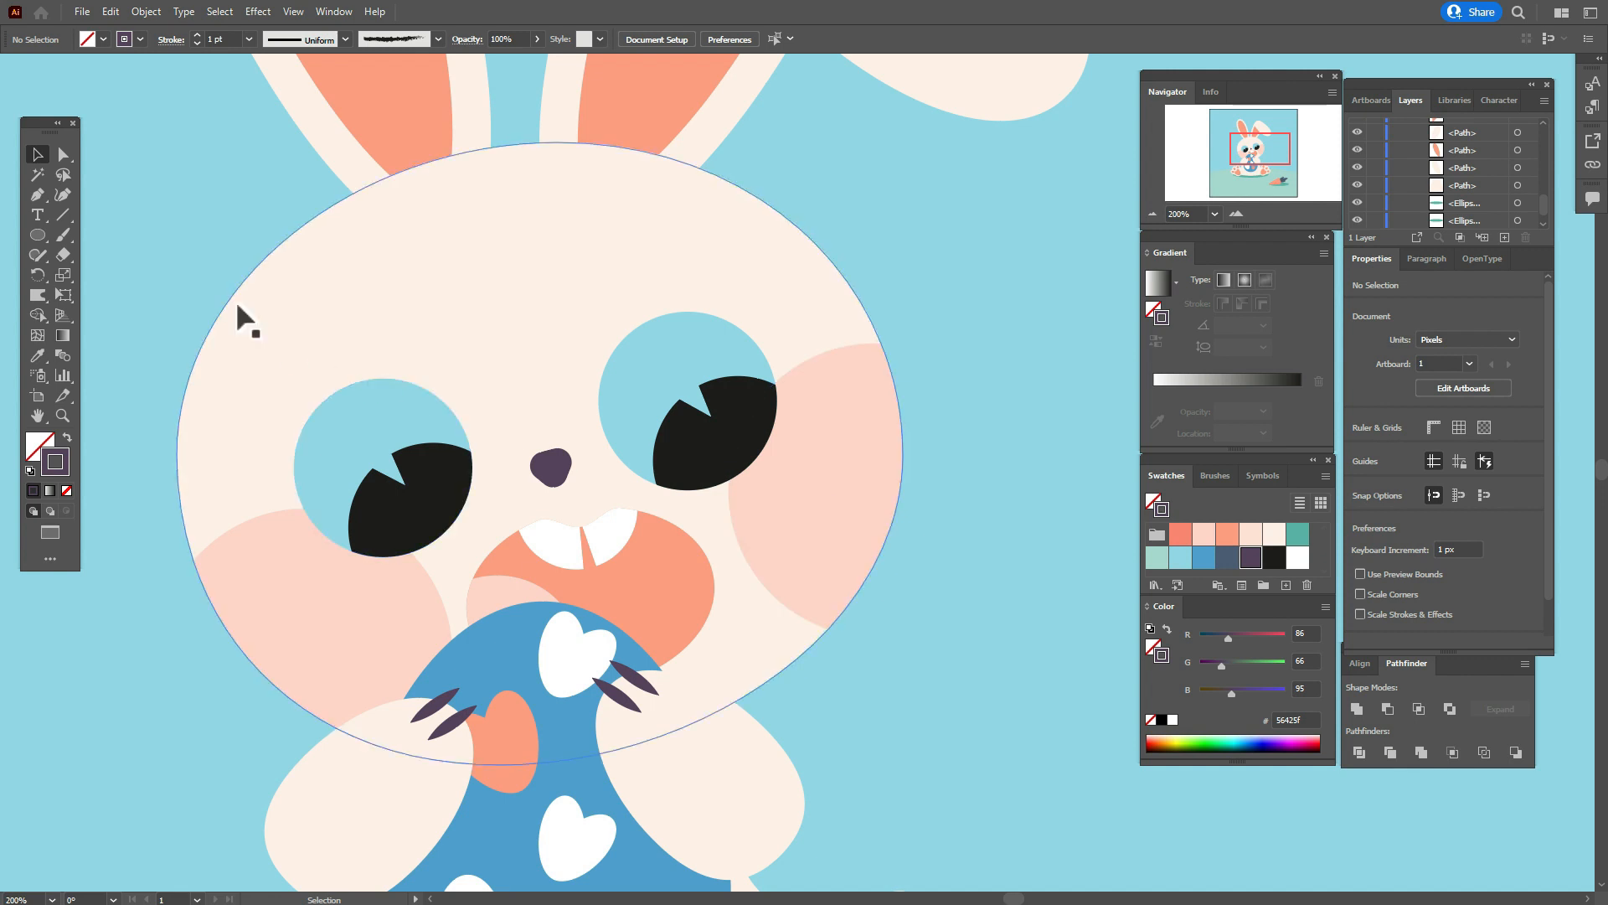
# Draw a #56425F curved path with the Pen tool along the upper-left edge of the left blue eye.
pyautogui.click(38, 198)
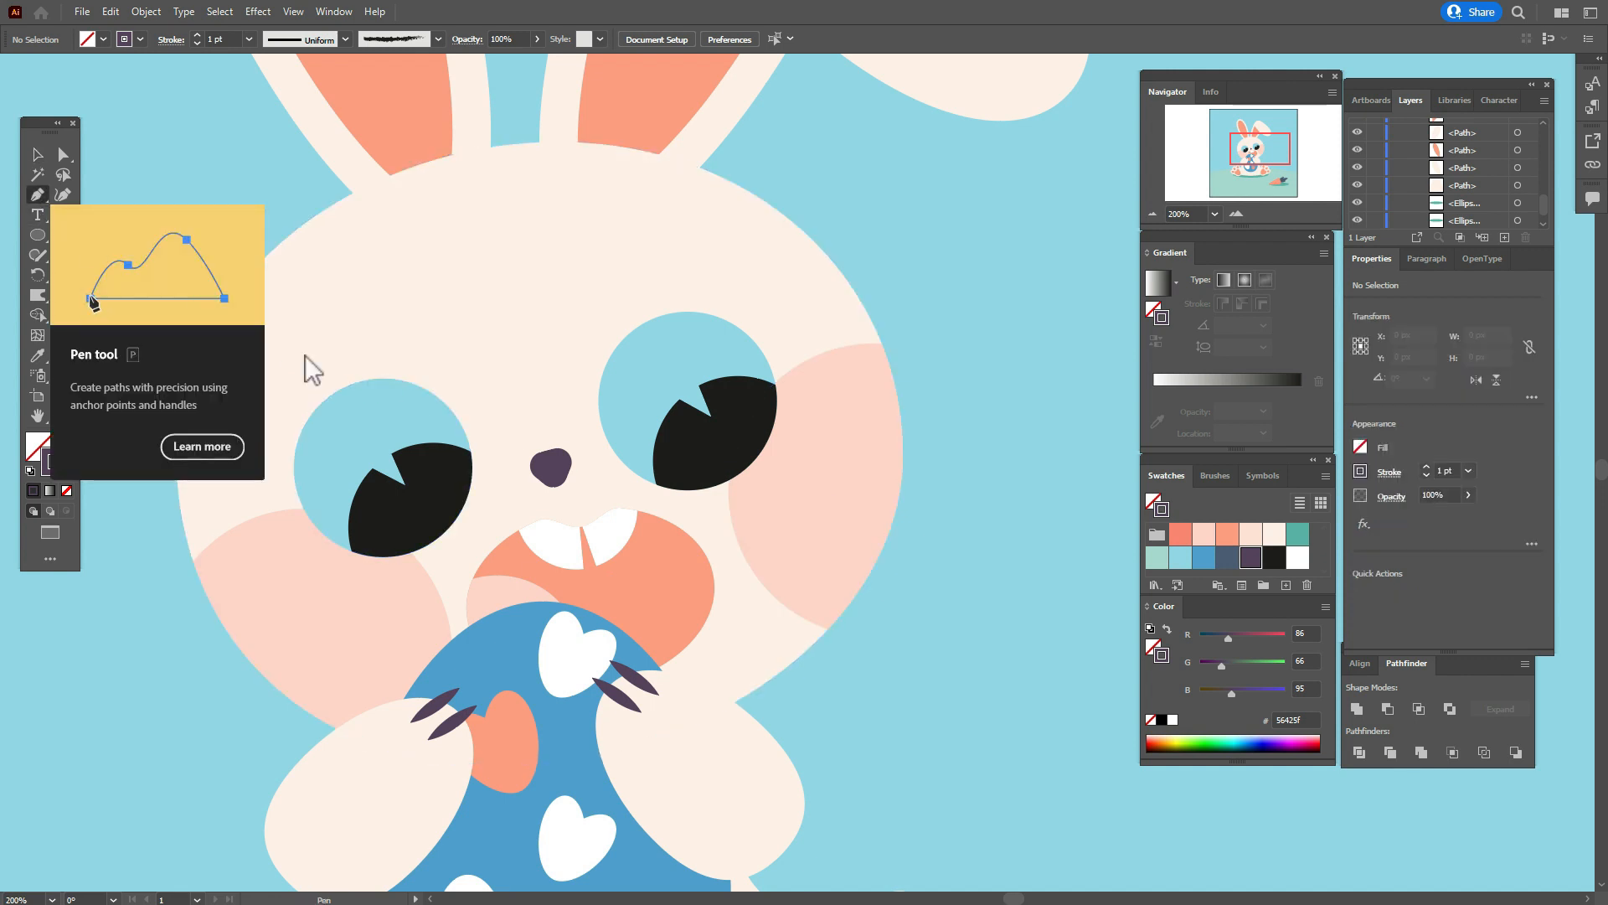
pyautogui.click(295, 468)
pyautogui.moveTo(383, 380); pyautogui.dragTo(470, 372)
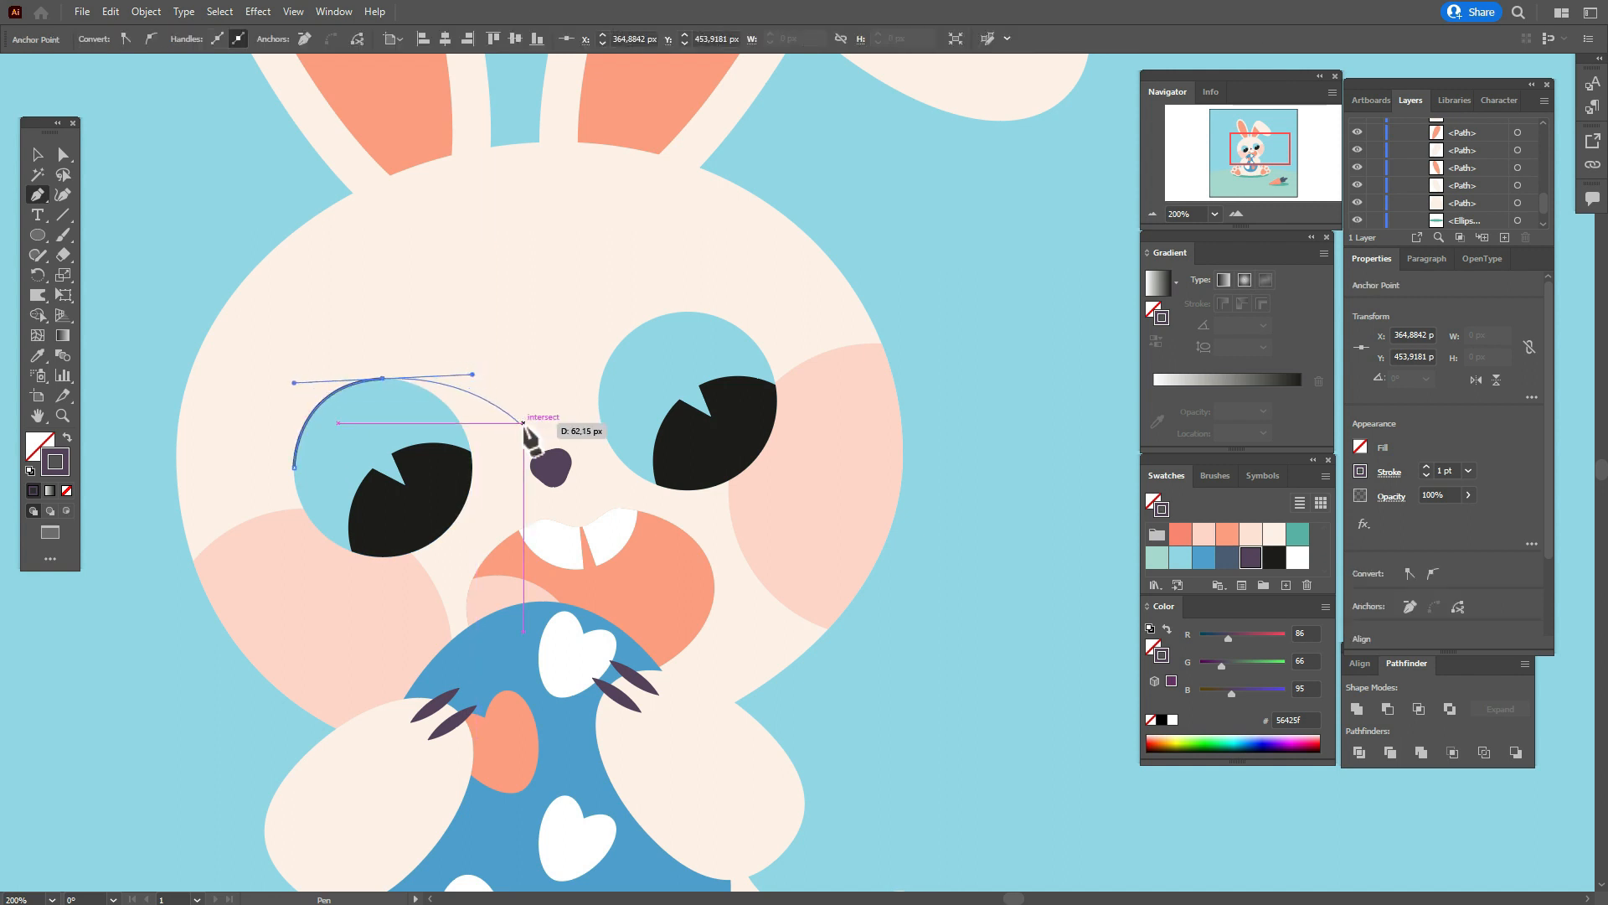
pyautogui.press('Escape')
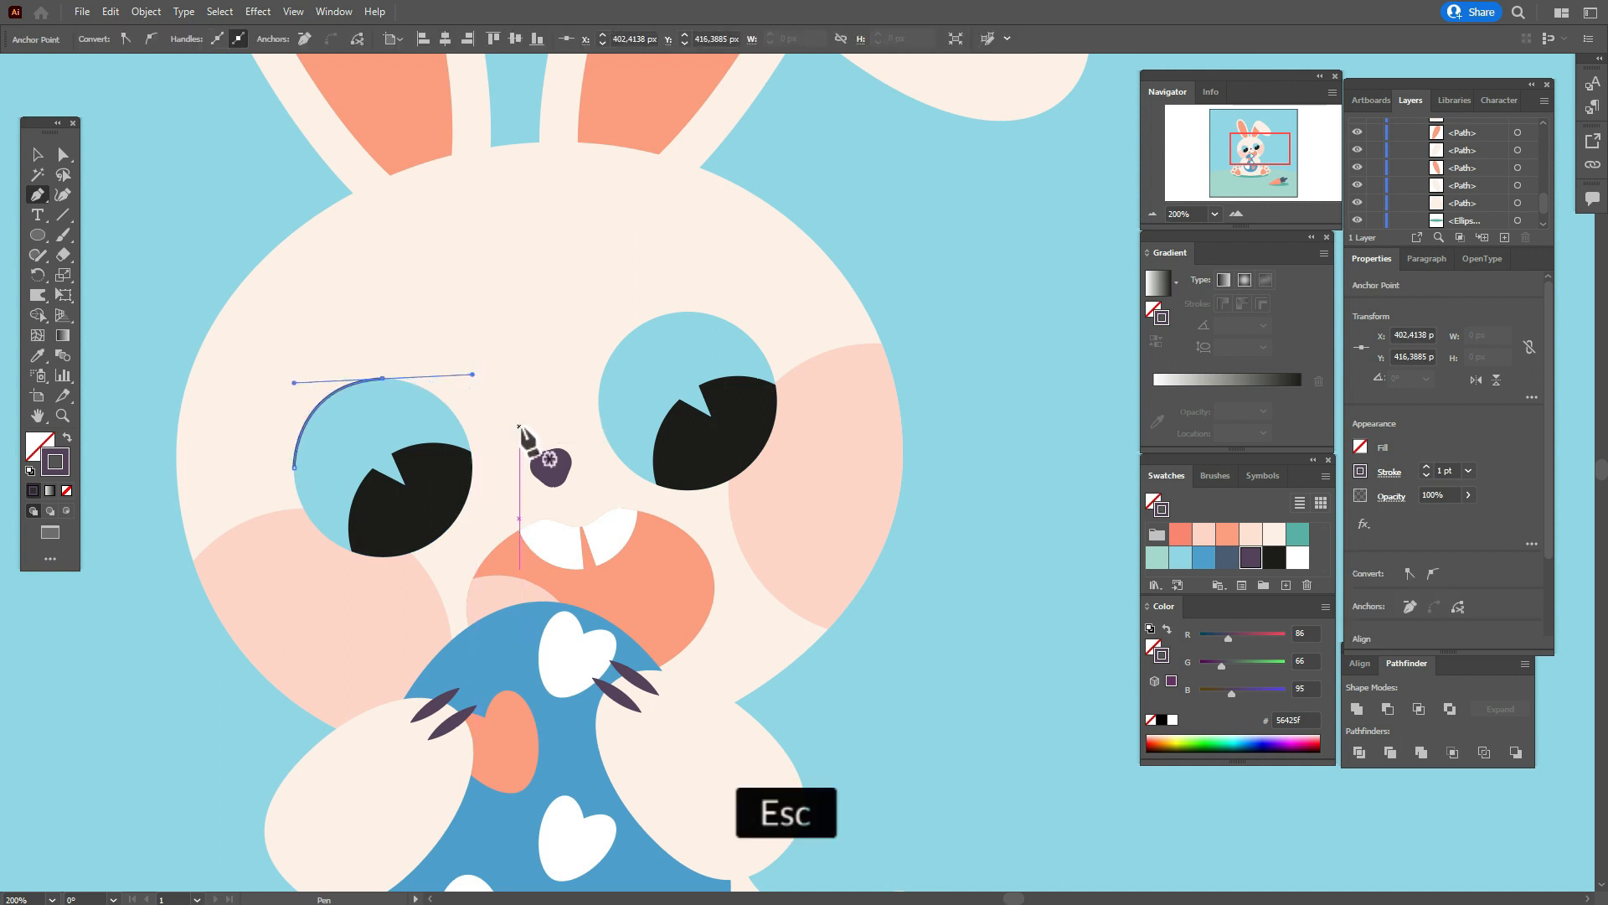
# Apply the Charcoal - Feather brush to the left eye's curved path with a 0.7 pt stroke.
pyautogui.click(1216, 477)
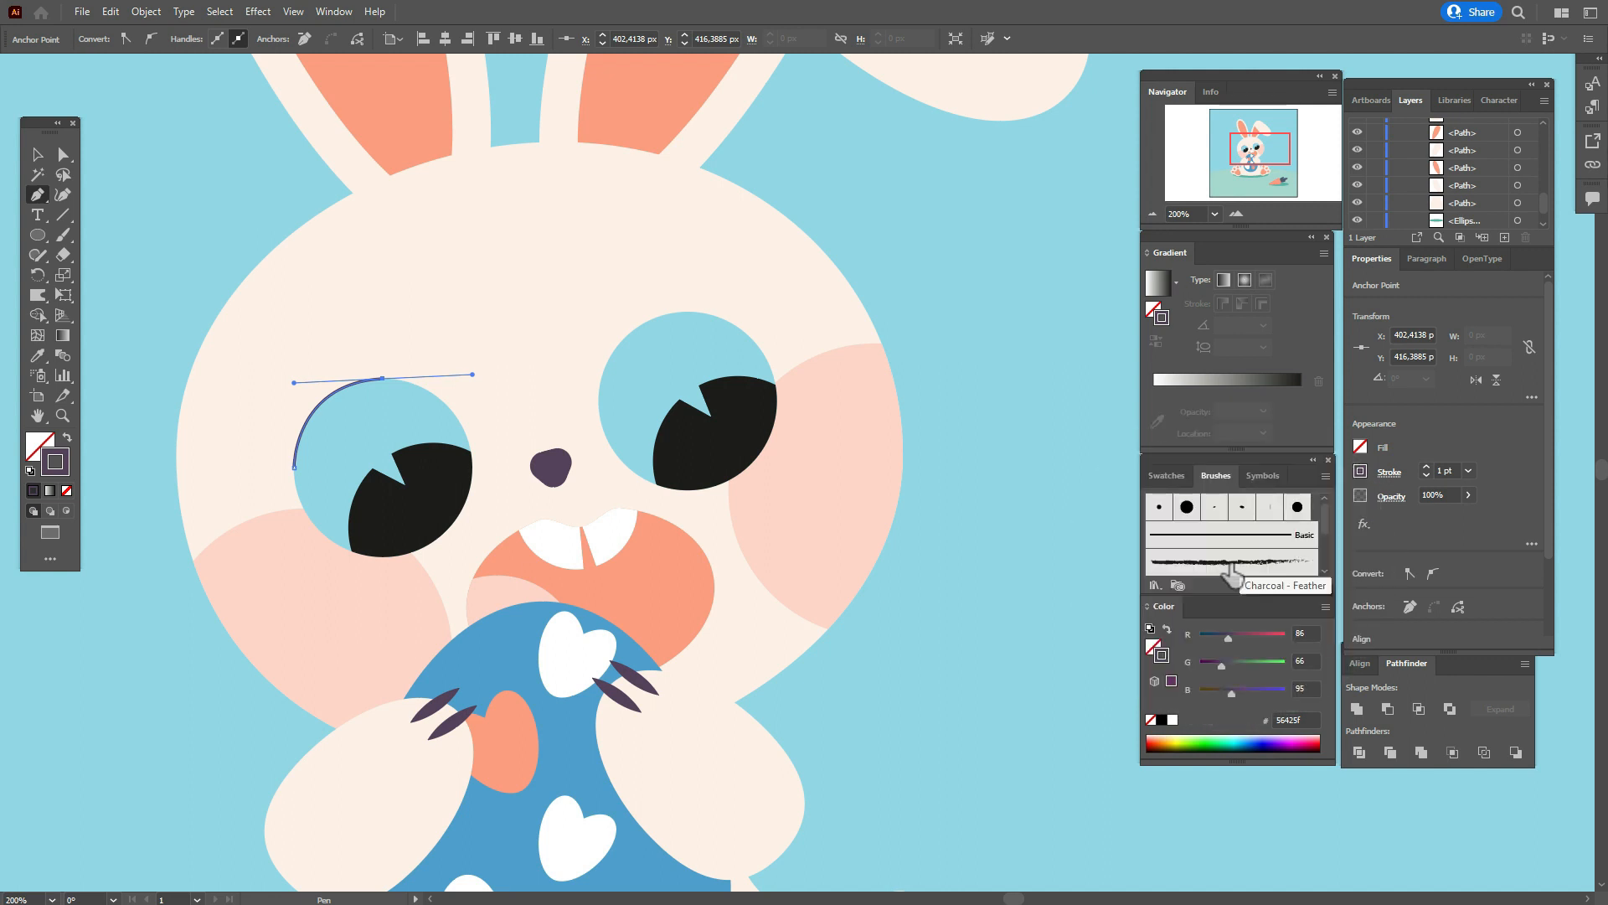
pyautogui.click(1229, 563)
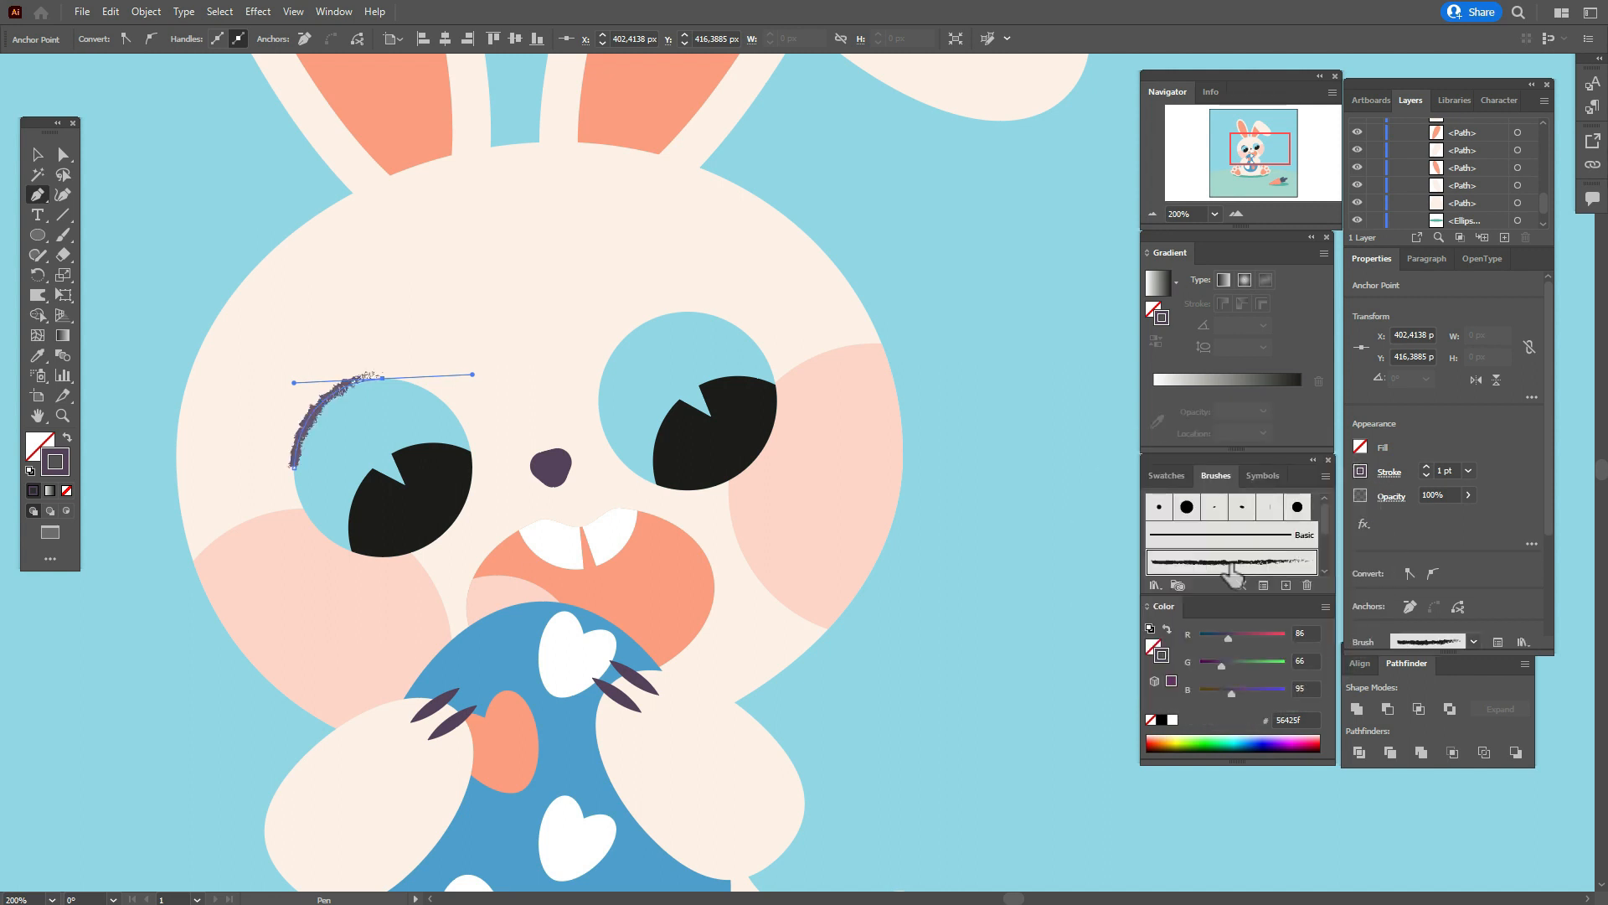
pyautogui.doubleClick(1441, 469)
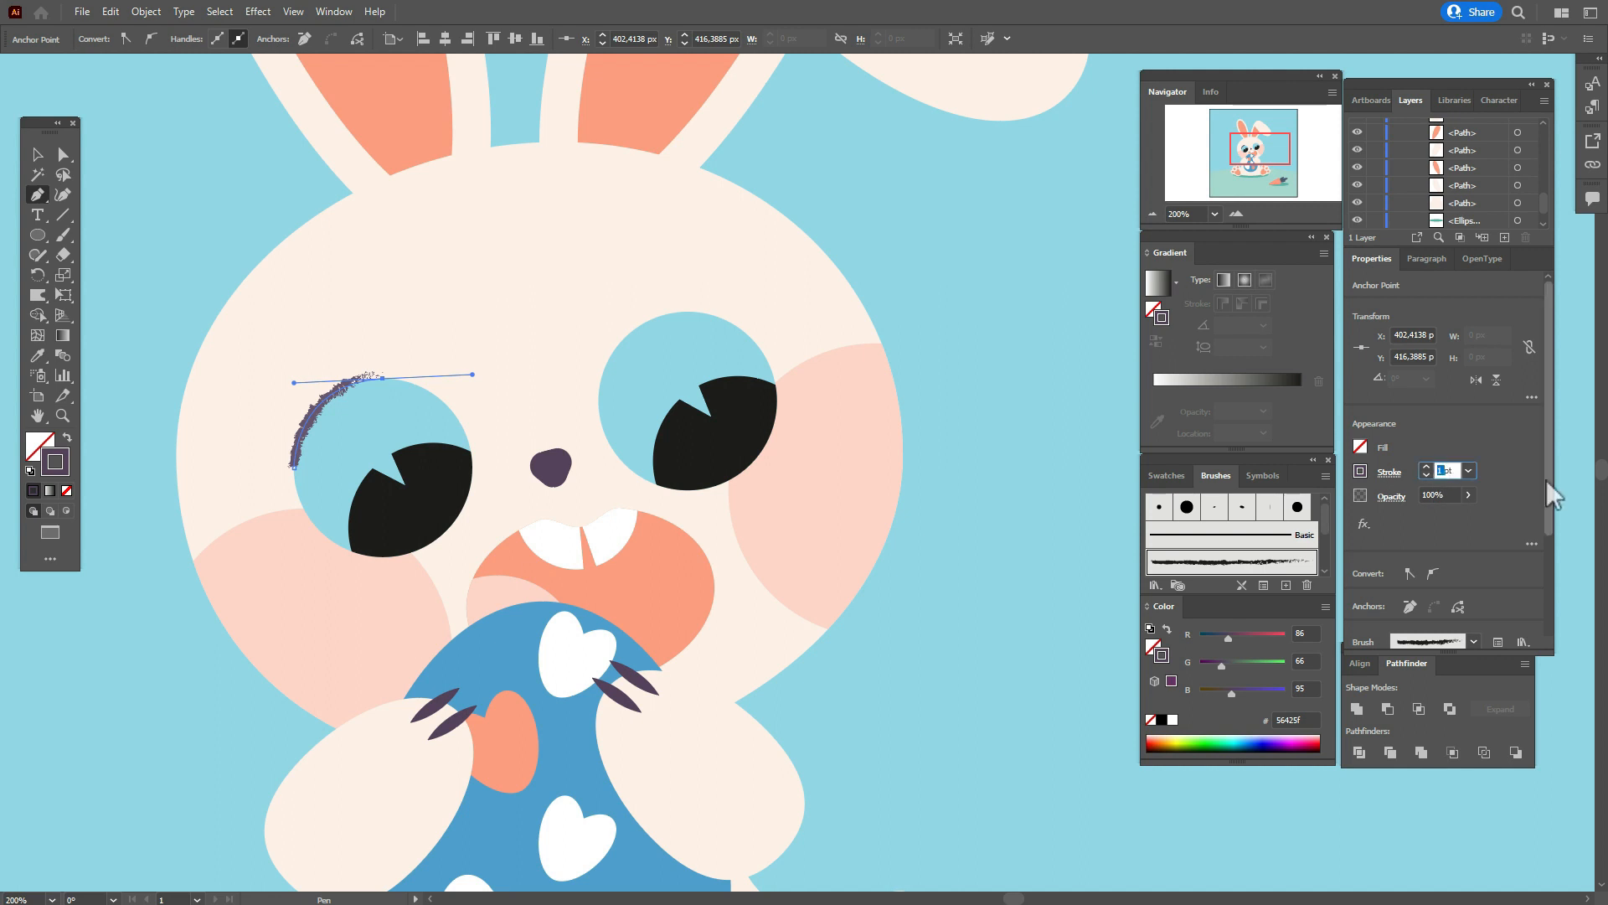
pyautogui.write('0,7')
pyautogui.press('Return')
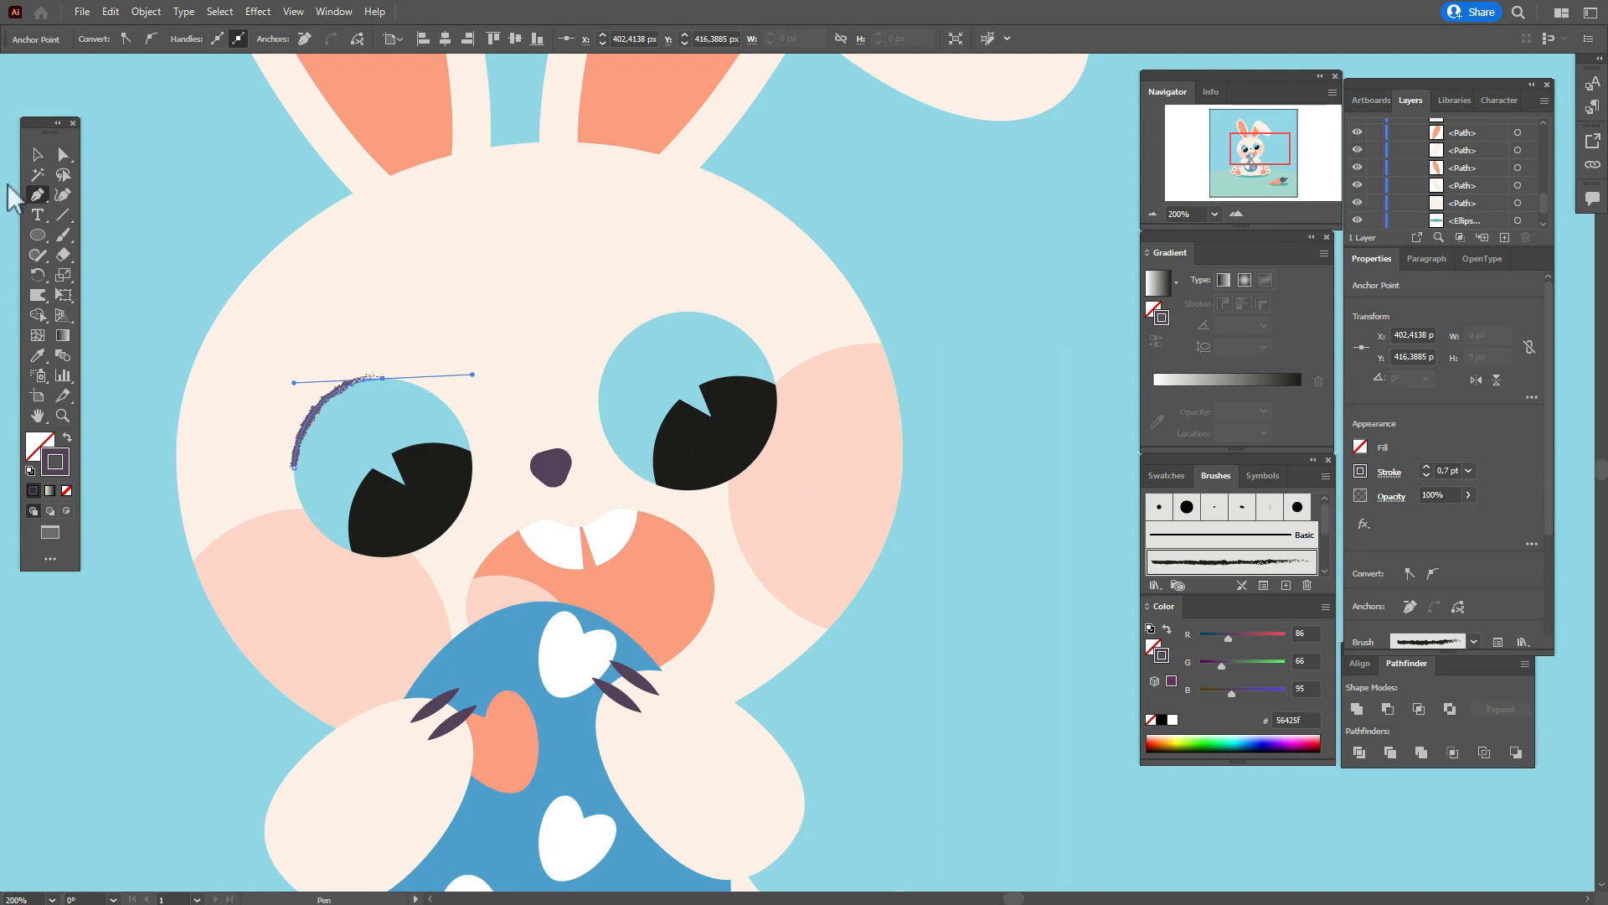
# Draw two short straight eyelashes, one longer than the other, outward from the left eye's lid line with the Pen tool.
pyautogui.click(36, 158)
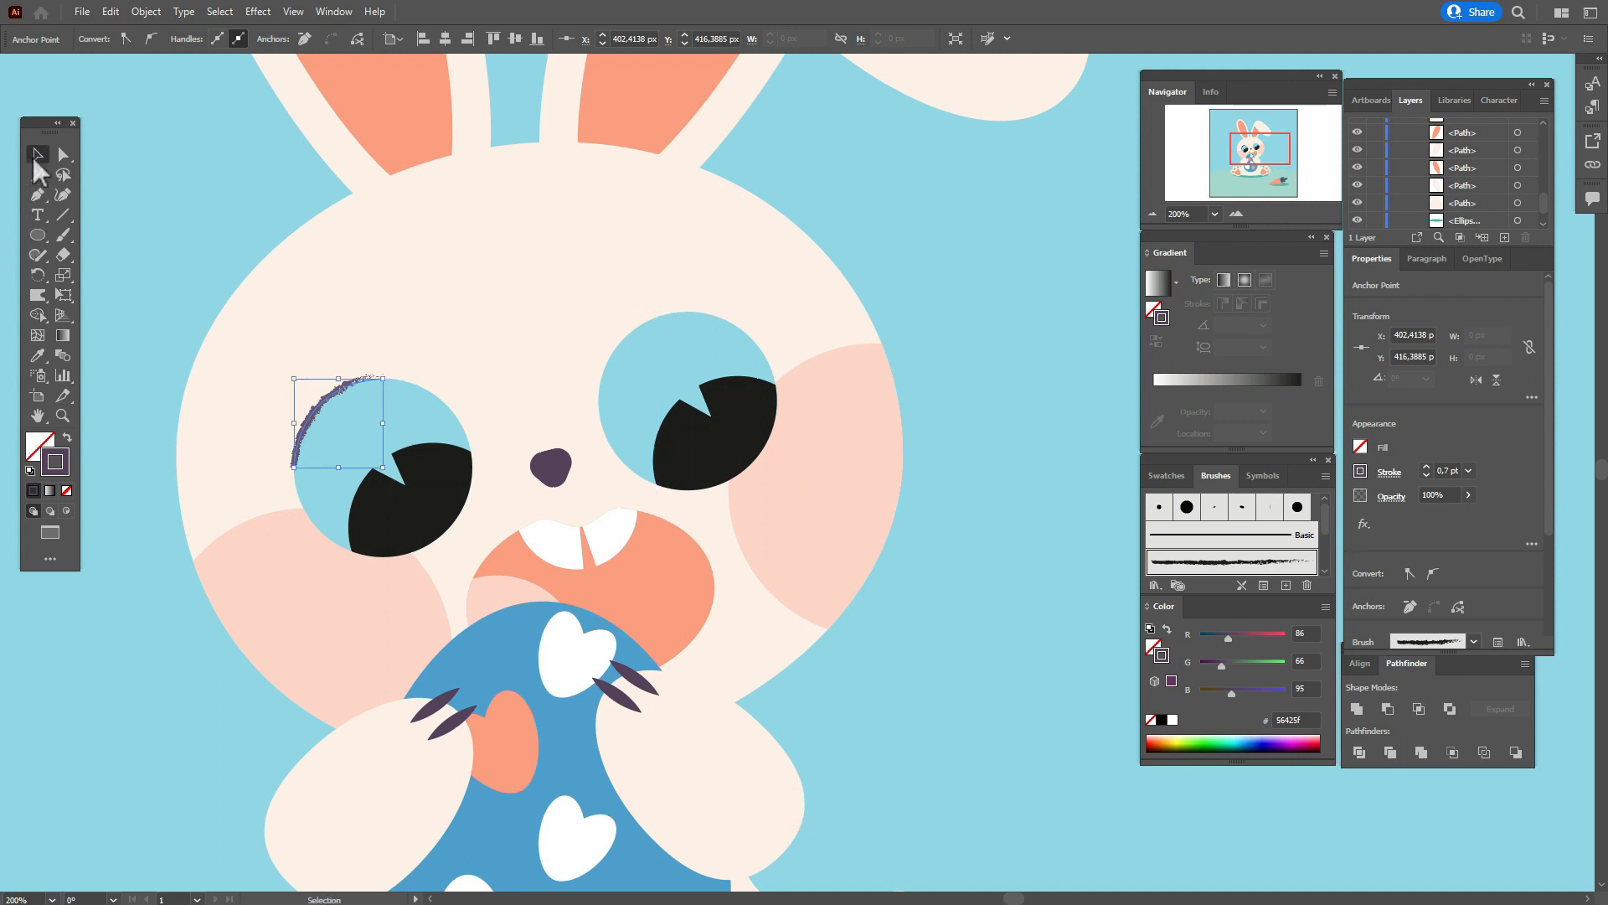
pyautogui.click(39, 201)
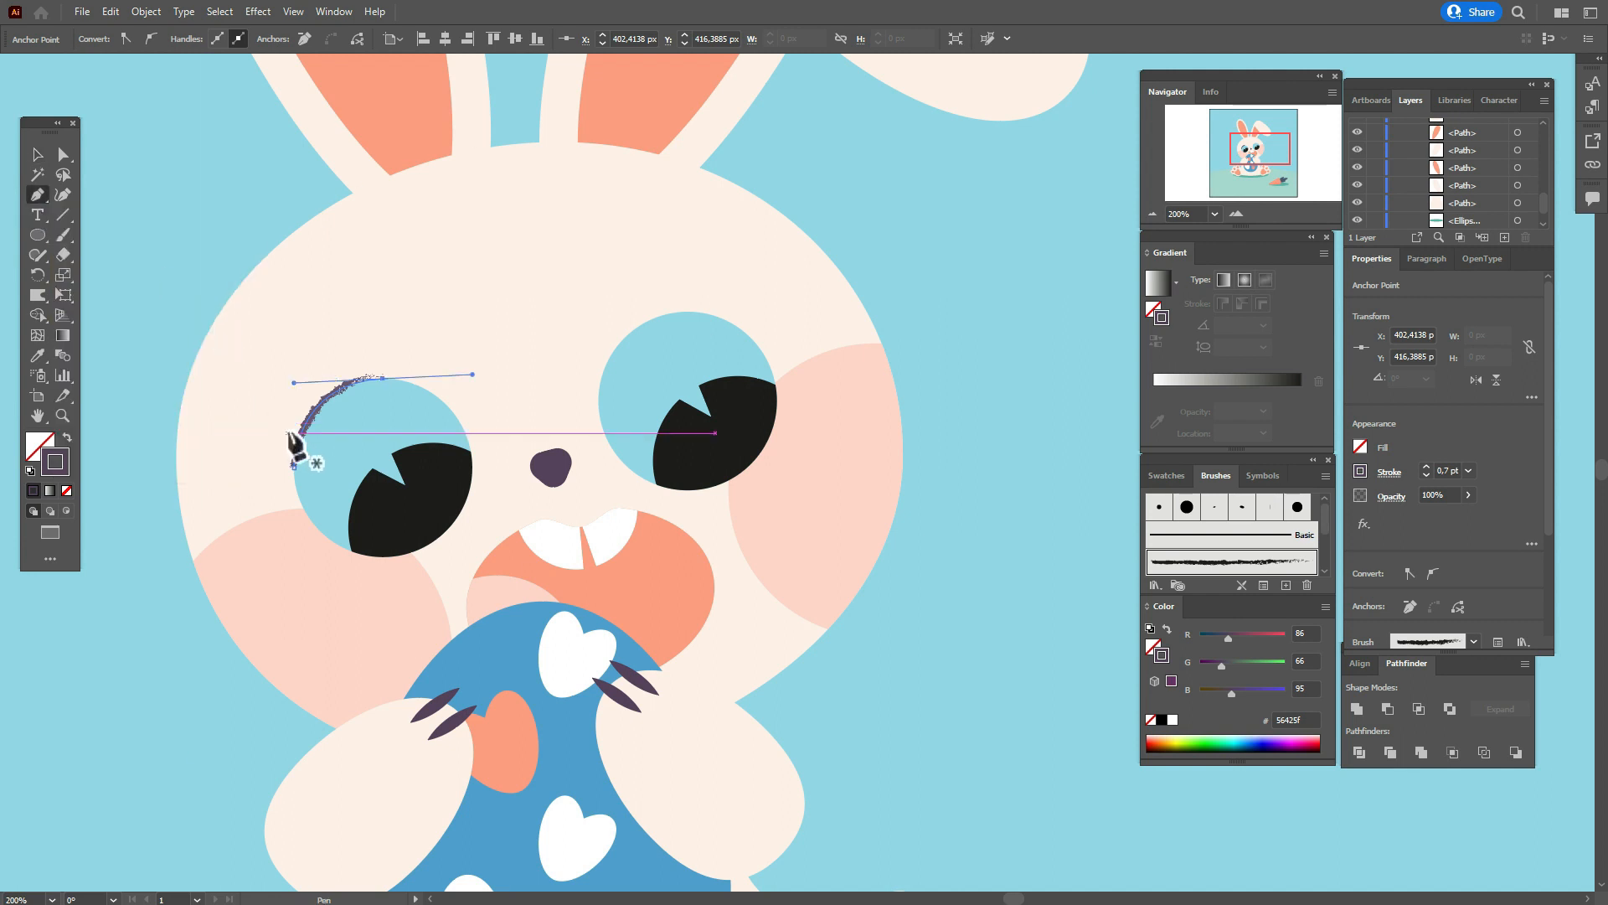
pyautogui.click(245, 433)
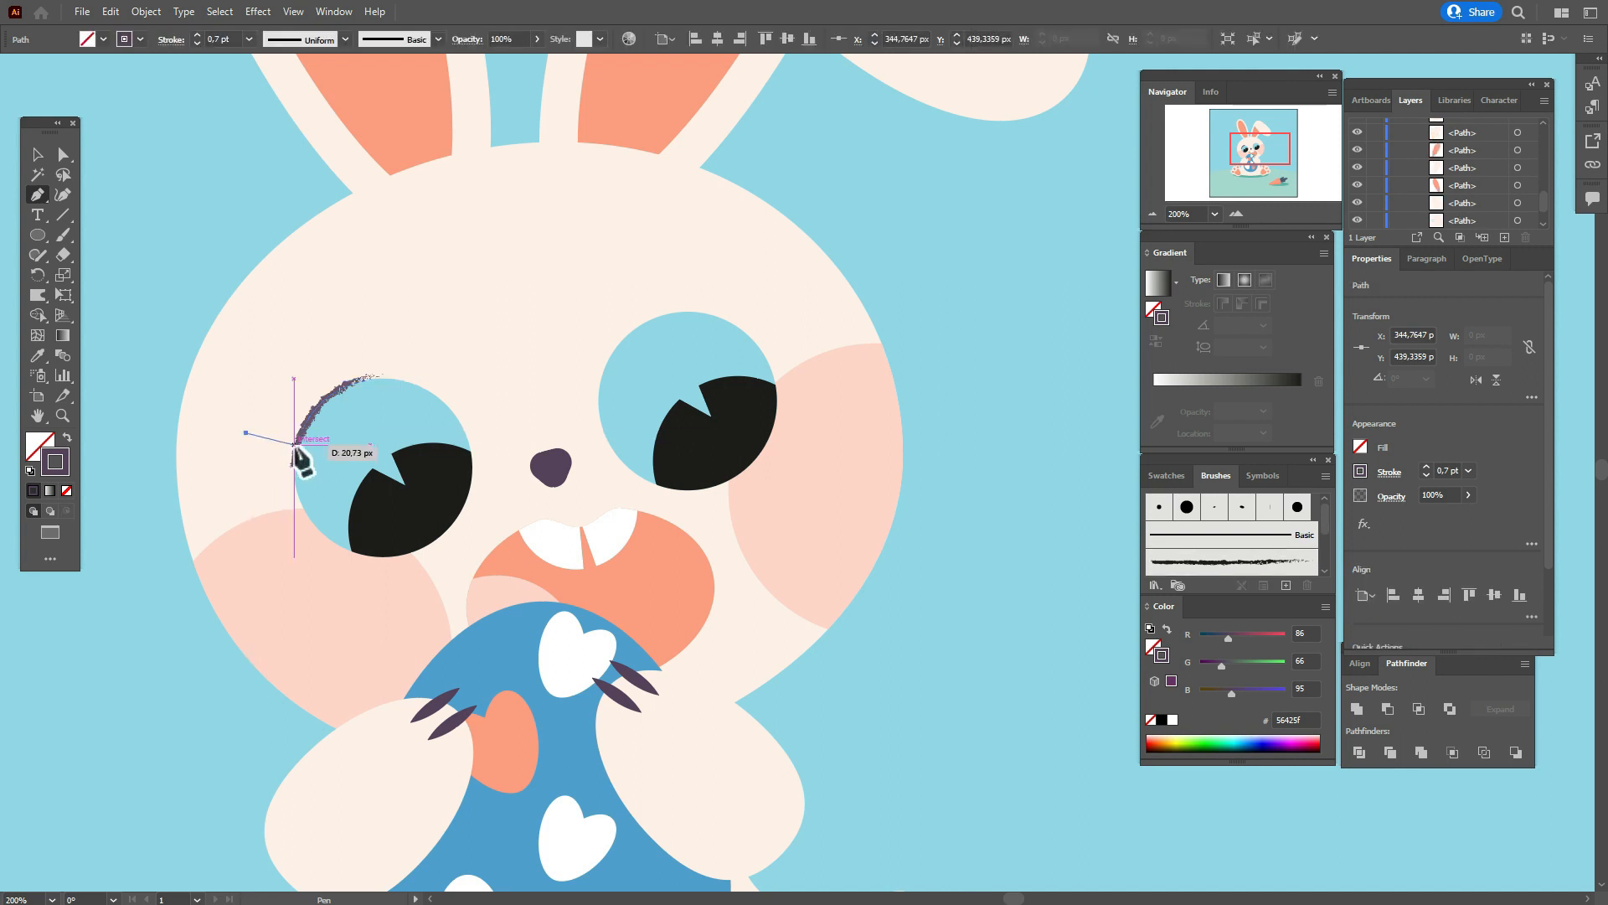
pyautogui.click(297, 446)
pyautogui.press('Escape')
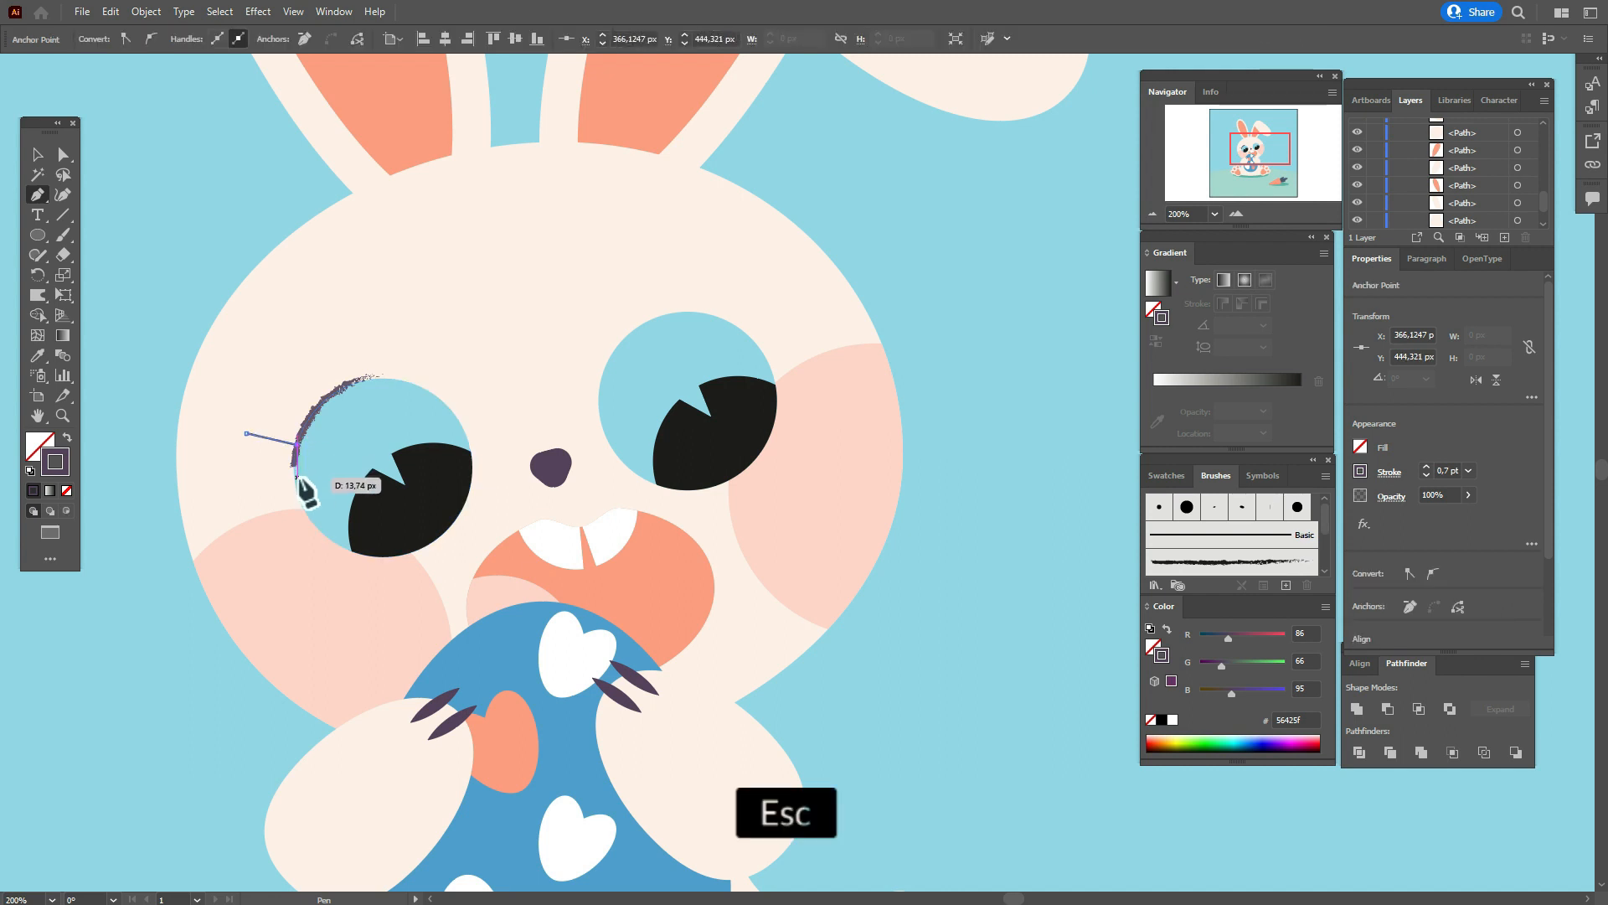
pyautogui.click(278, 416)
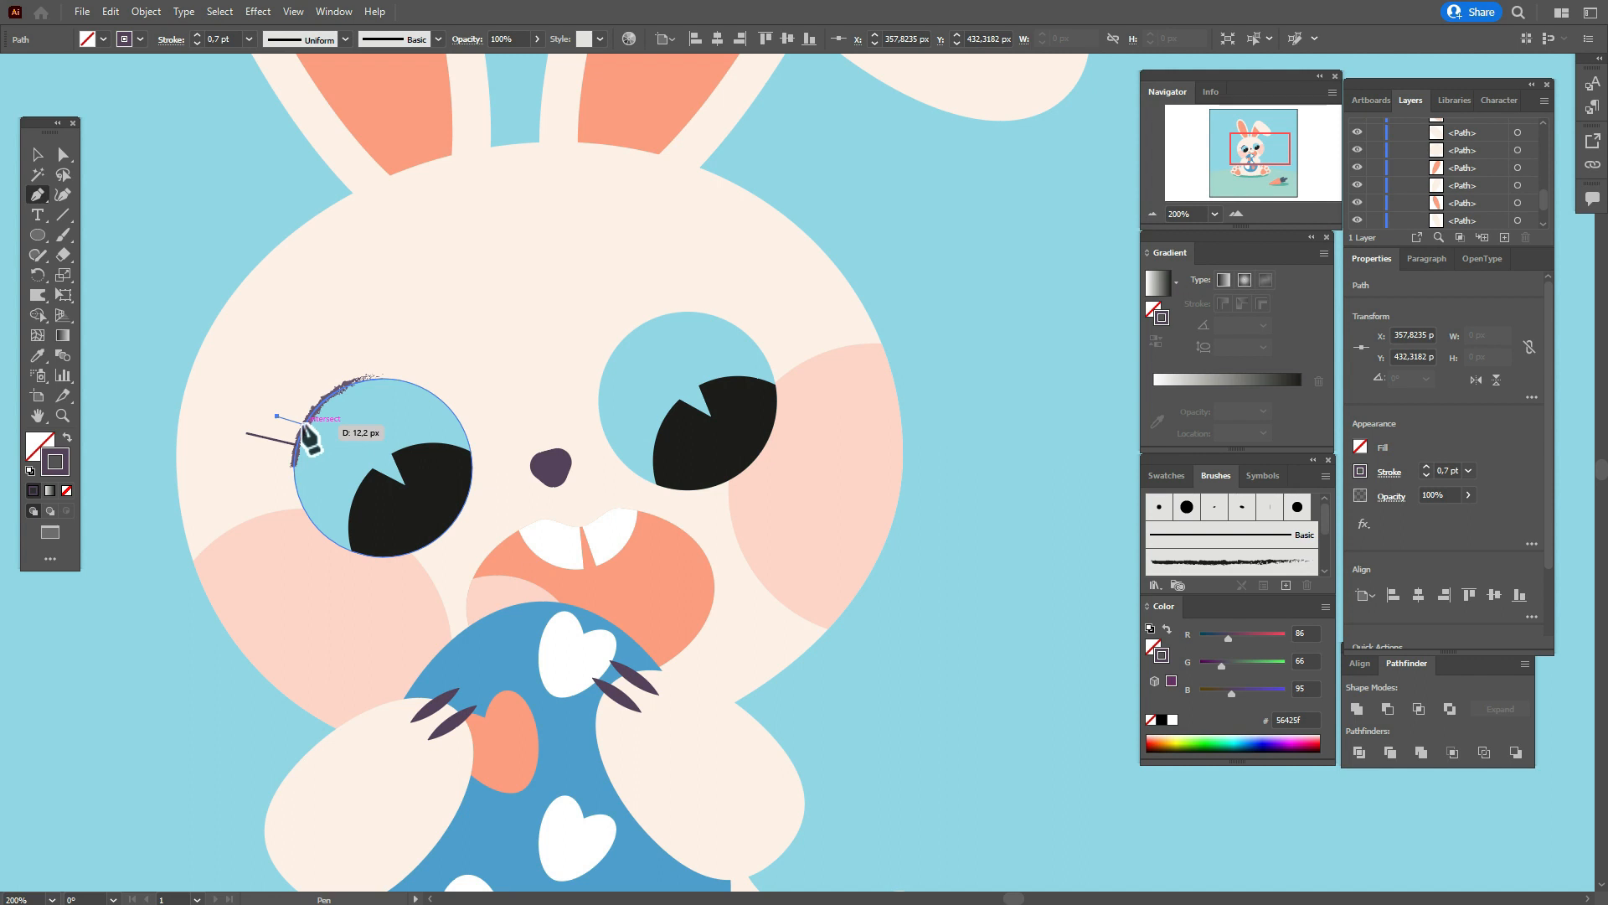
pyautogui.click(305, 425)
pyautogui.press('Escape')
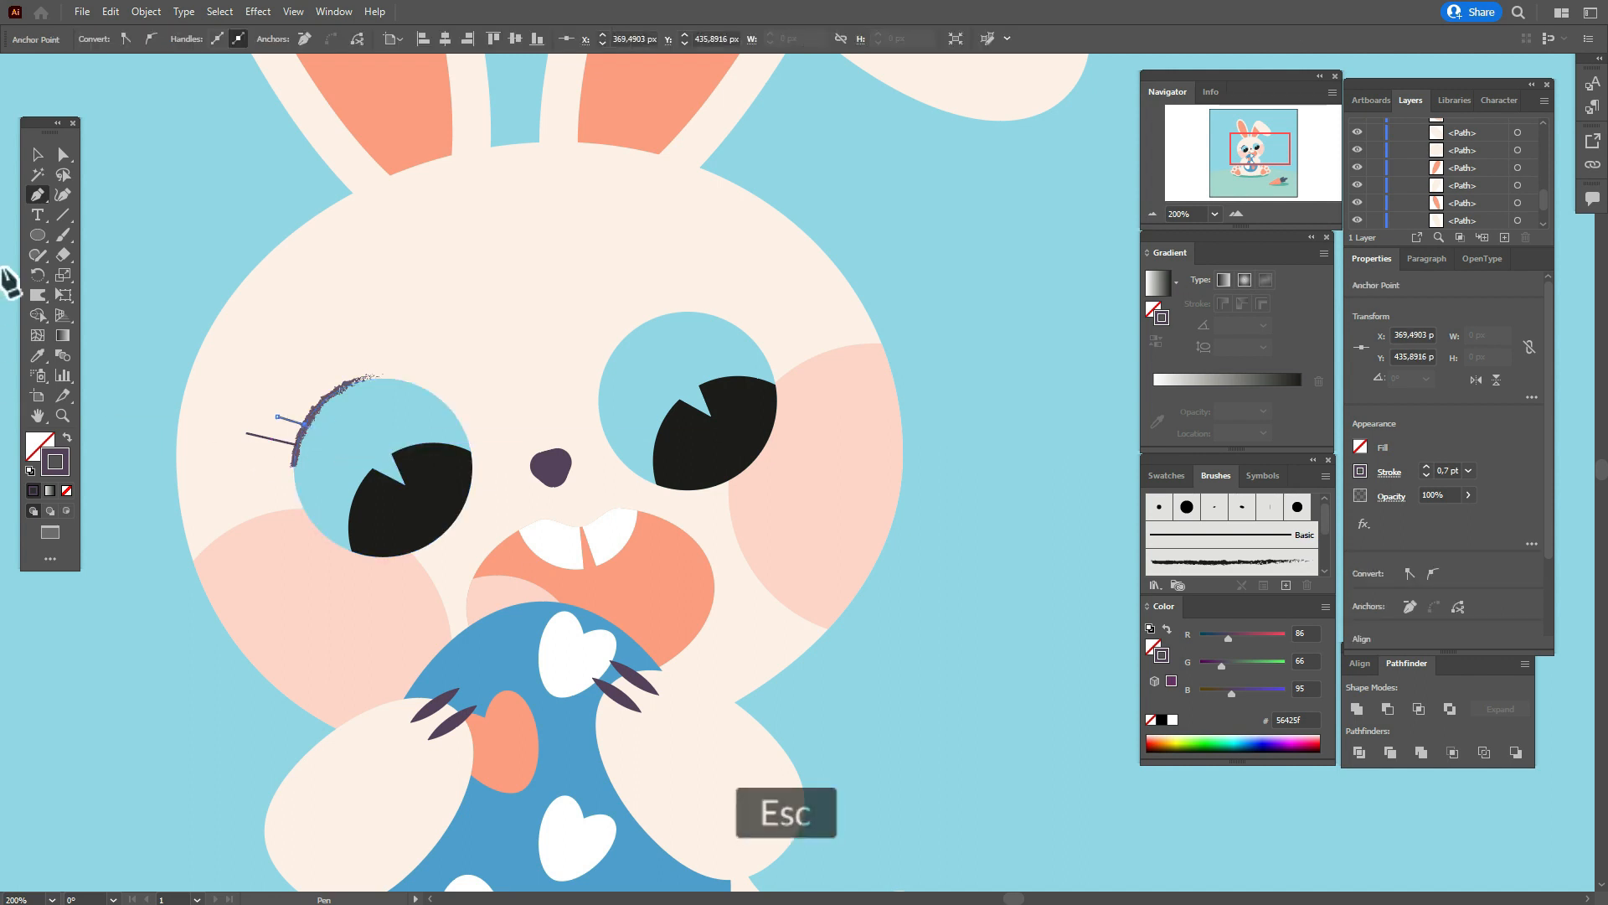
# Apply the Charcoal - Feather brush to both eyelashes and set their stroke weight to 0.5 pt.
pyautogui.click(36, 156)
pyautogui.keyDown('shift'); pyautogui.click(253, 434); pyautogui.keyUp('shift')
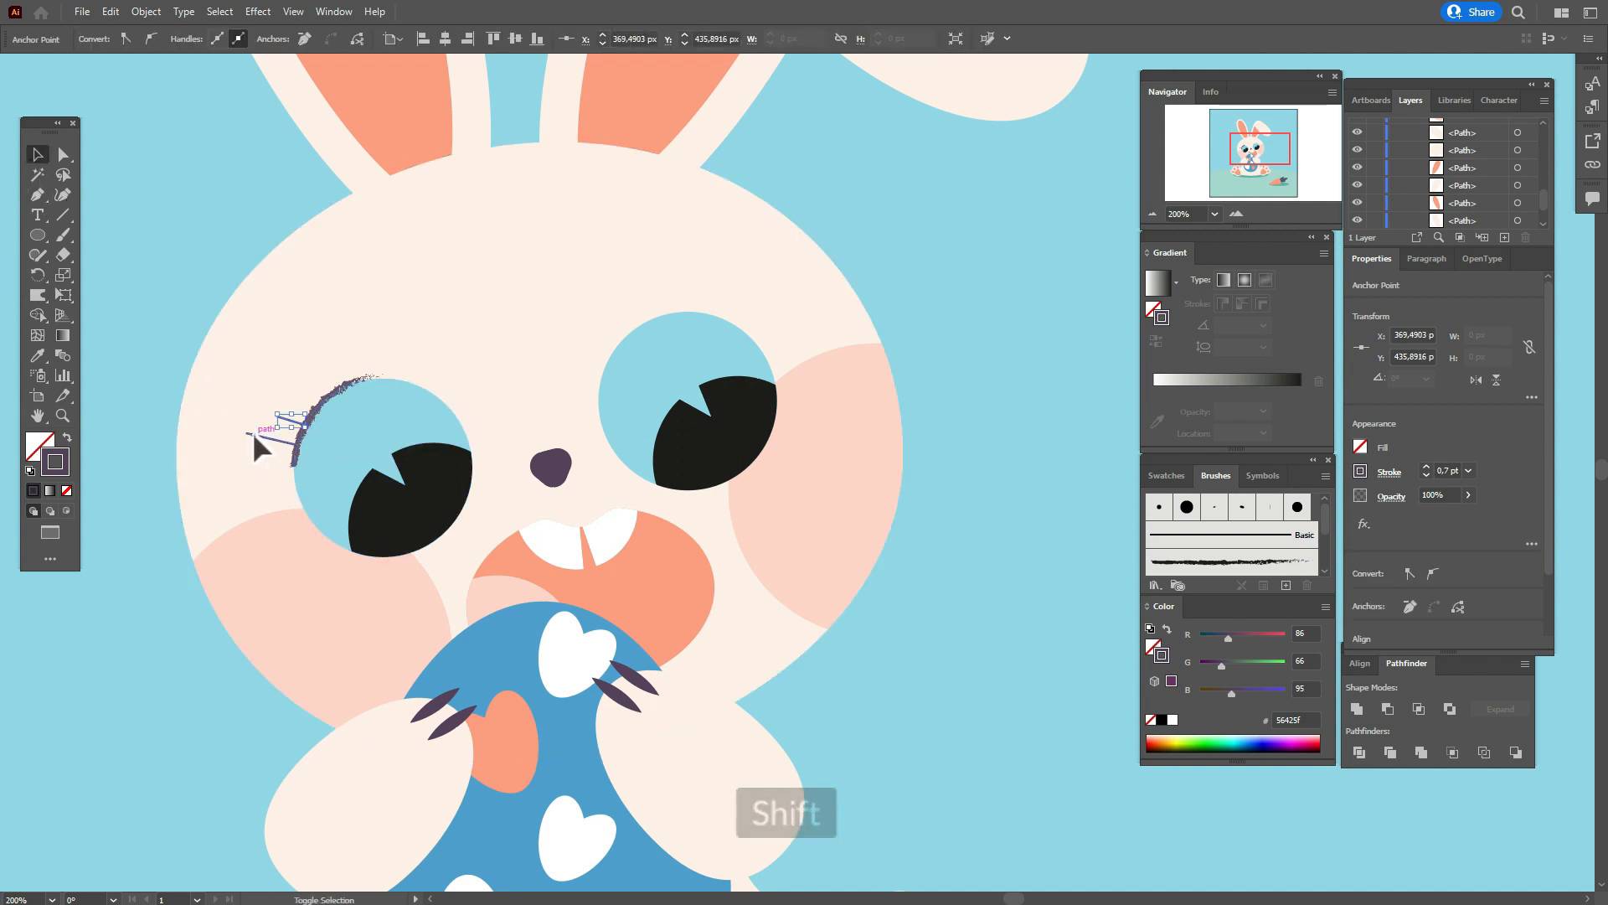
pyautogui.click(1222, 562)
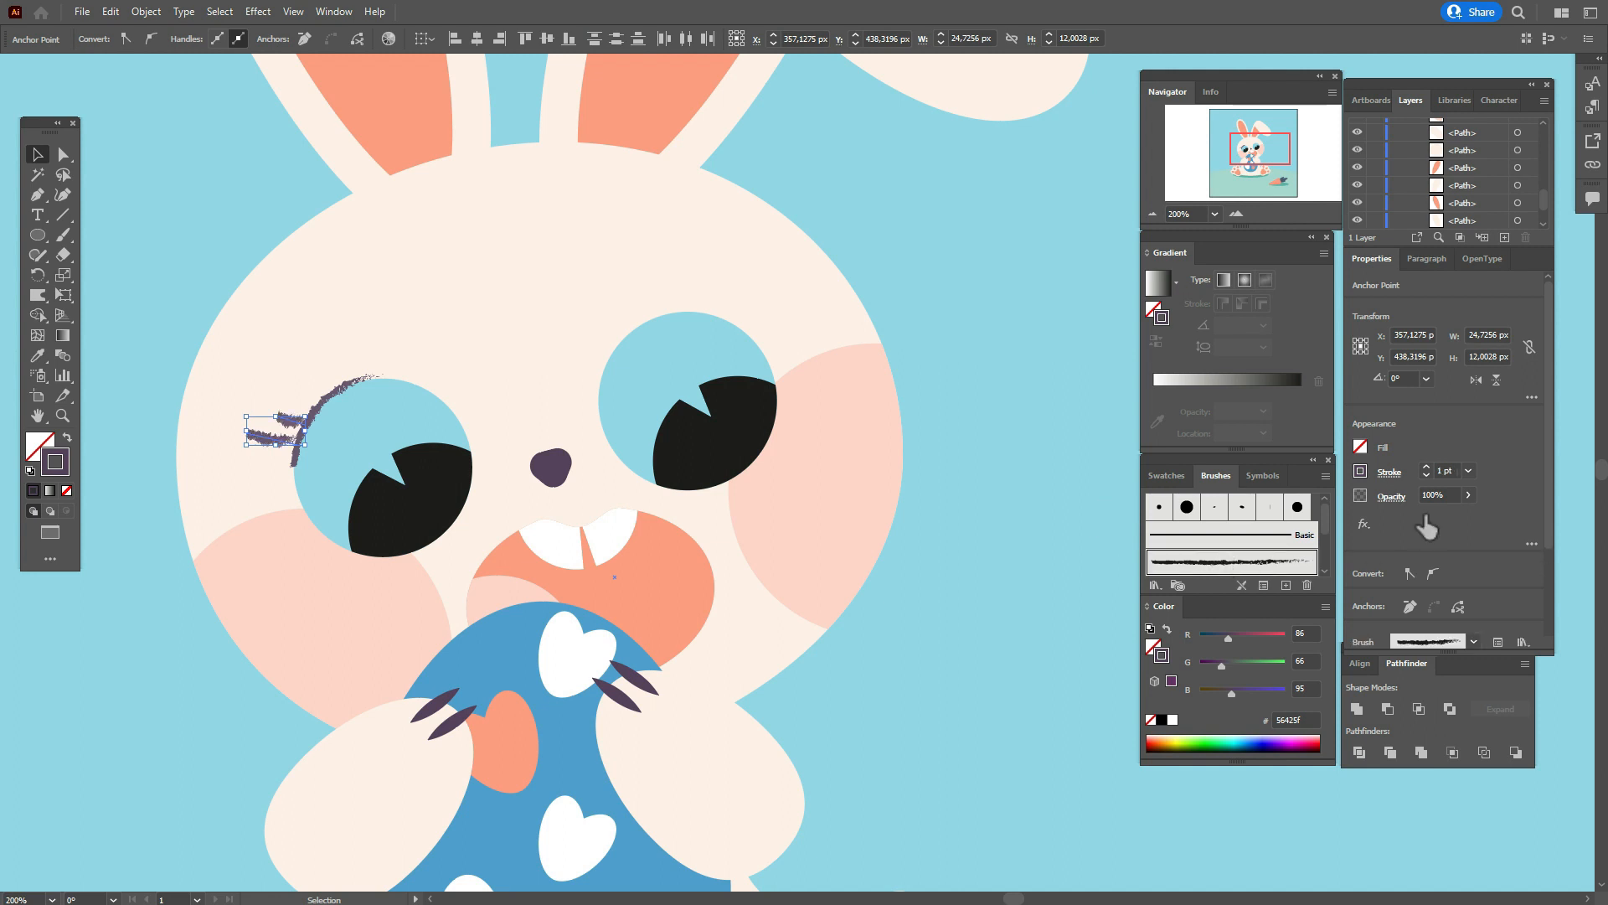
pyautogui.click(1442, 469)
pyautogui.write('0,5')
pyautogui.press('Return')
# Duplicate the left eye's lid line and rotate the copy clockwise into a flatter eyebrow arch.
pyautogui.click(334, 390)
pyautogui.hotkey('ctrl', 'c')
pyautogui.hotkey('ctrl', 'v')
pyautogui.press('v')
pyautogui.moveTo(815, 486); pyautogui.dragTo(829, 528)
# Set the eyebrow's stroke weight to 1 pt and place an eyebrow above each eye.
pyautogui.click(1443, 470)
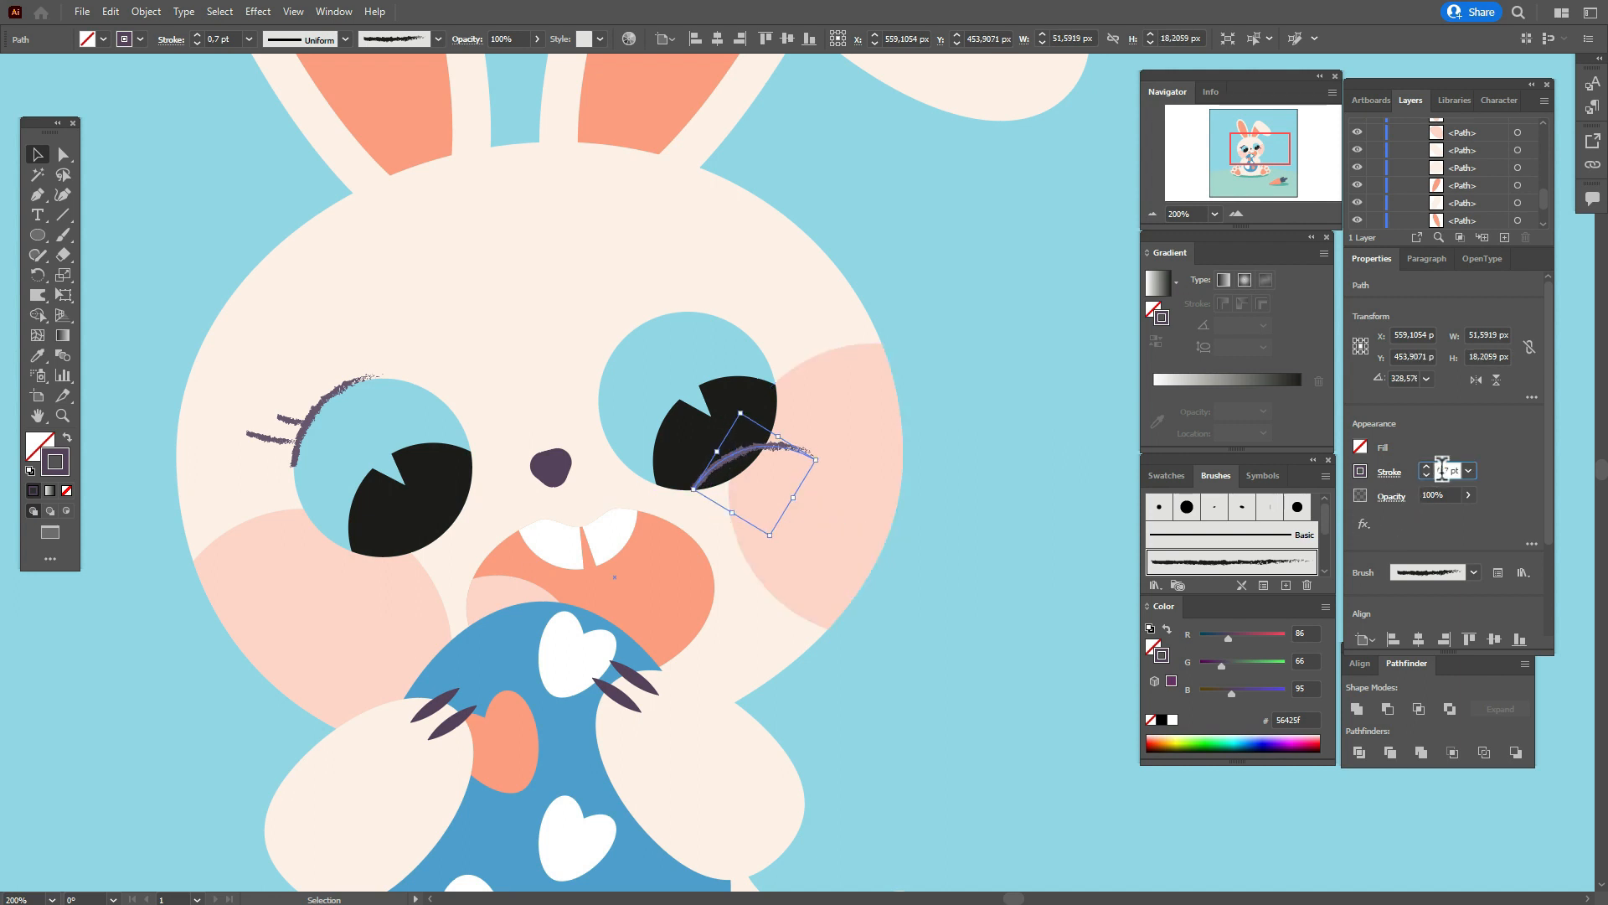
pyautogui.write('1')
pyautogui.press('Return')
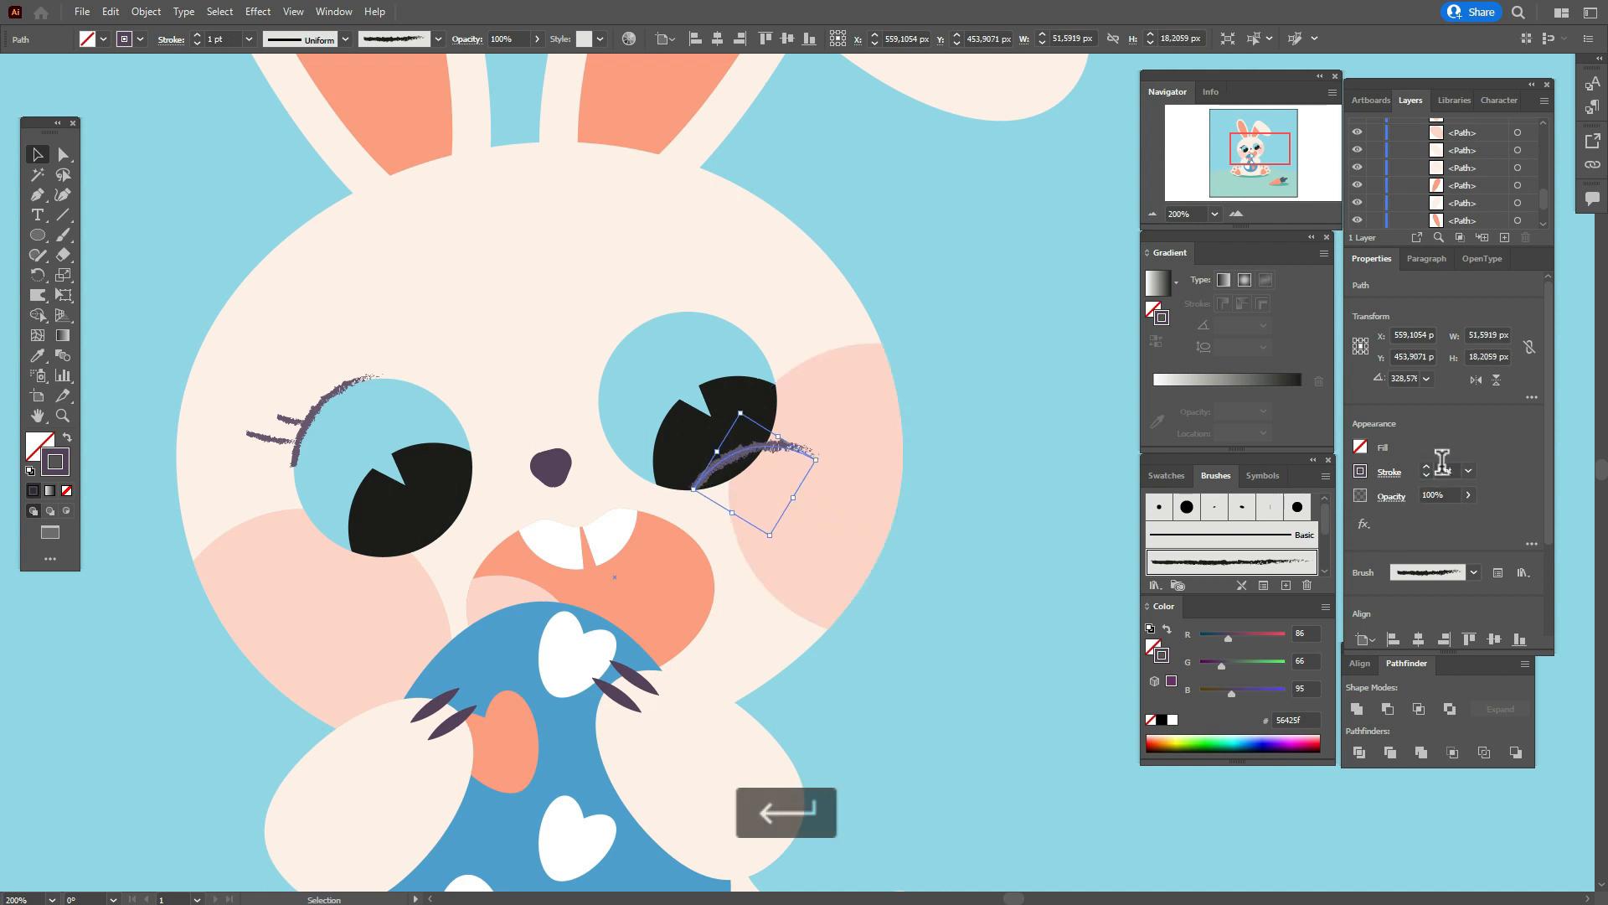
pyautogui.moveTo(757, 465); pyautogui.dragTo(697, 253)
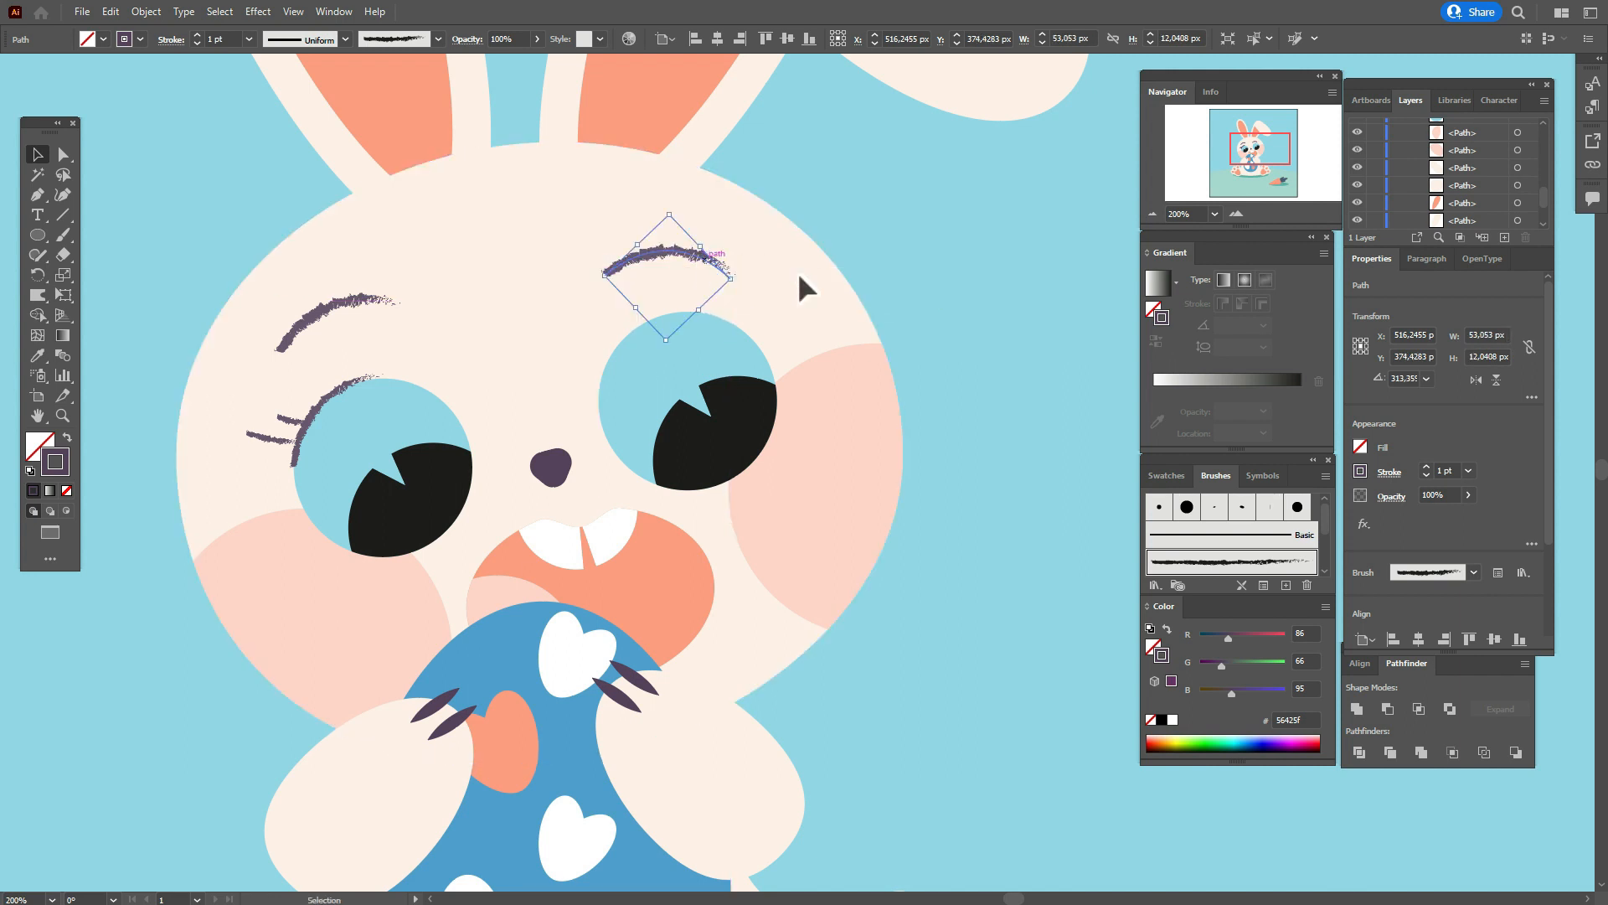
# Select the left eye's lid line with both eyelashes and make a copy reflected across the vertical axis.
pyautogui.click(275, 436)
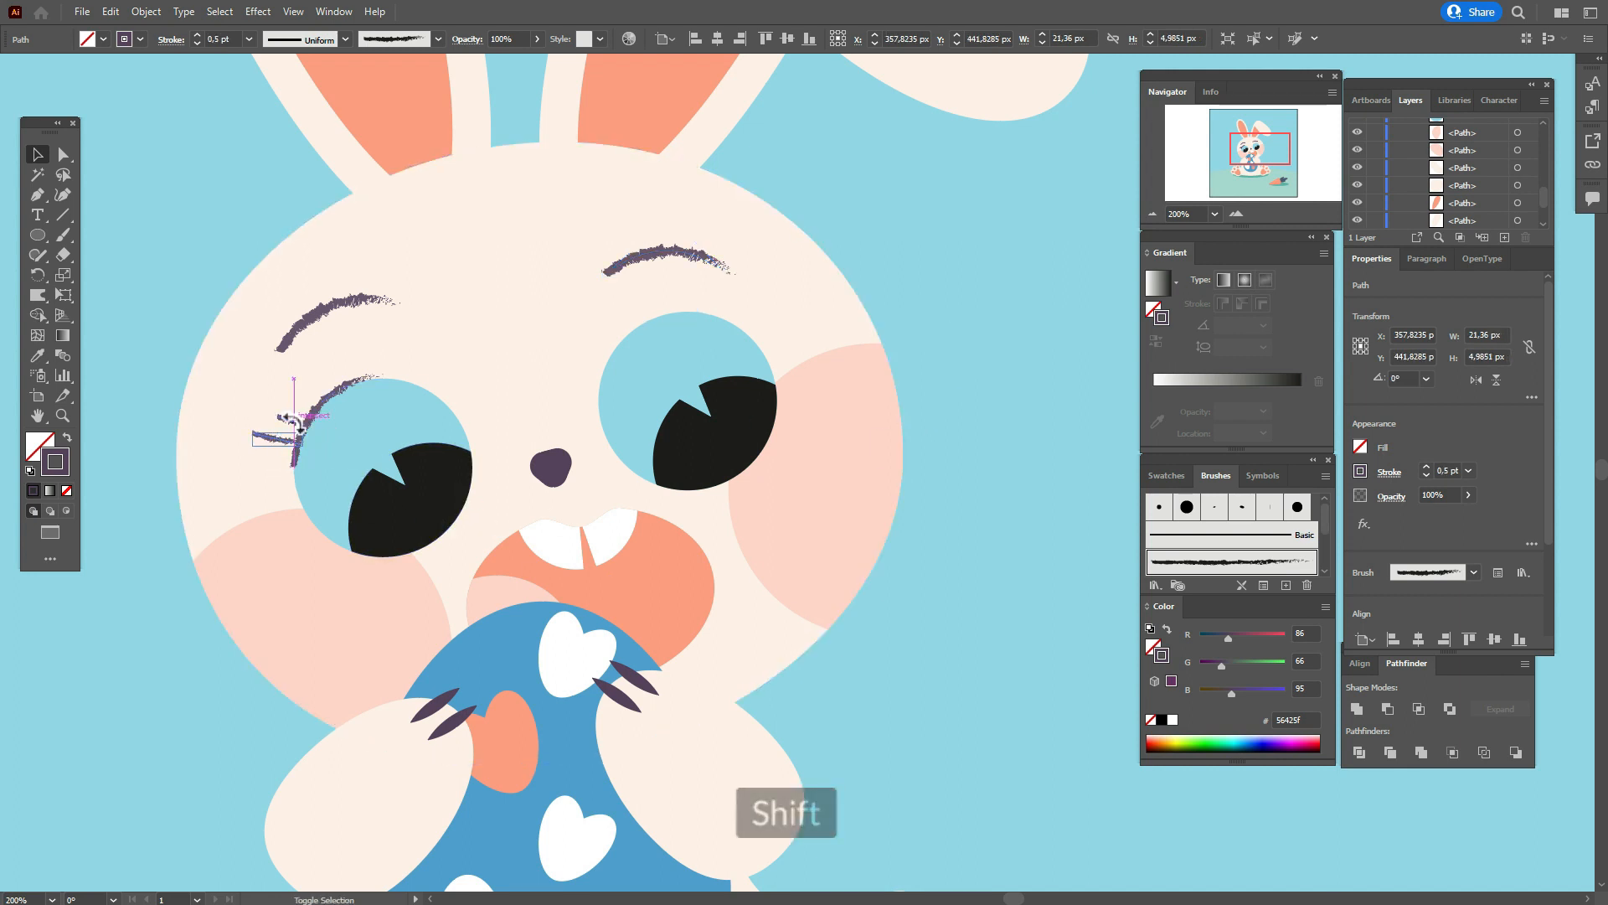
pyautogui.keyDown('shift'); pyautogui.click(342, 386); pyautogui.keyUp('shift')
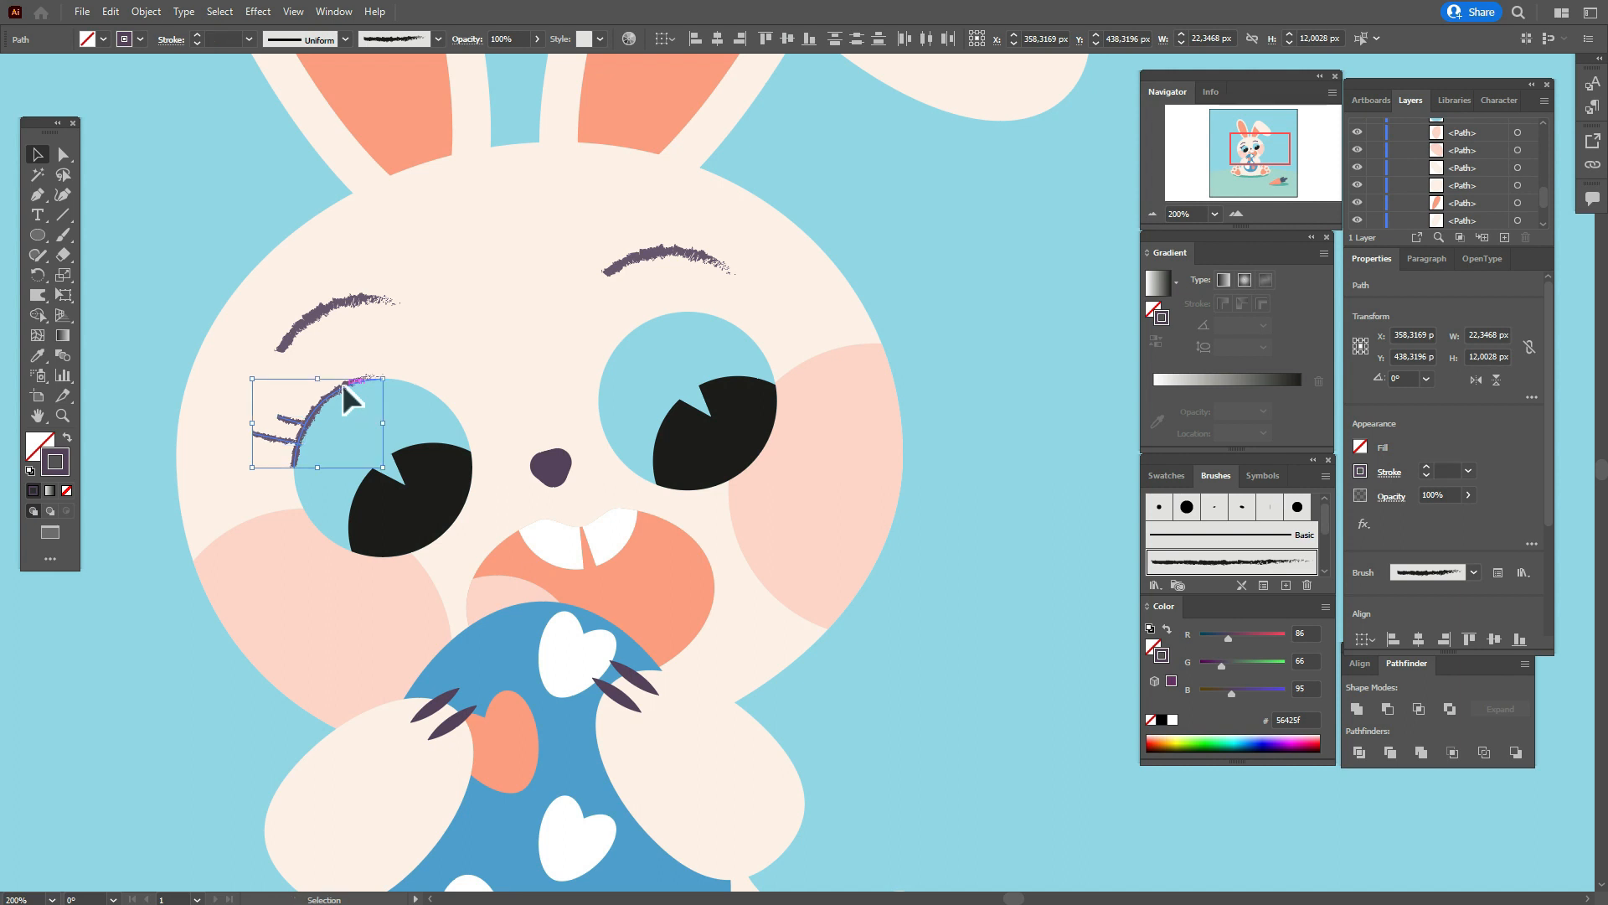
pyautogui.rightClick(397, 387)
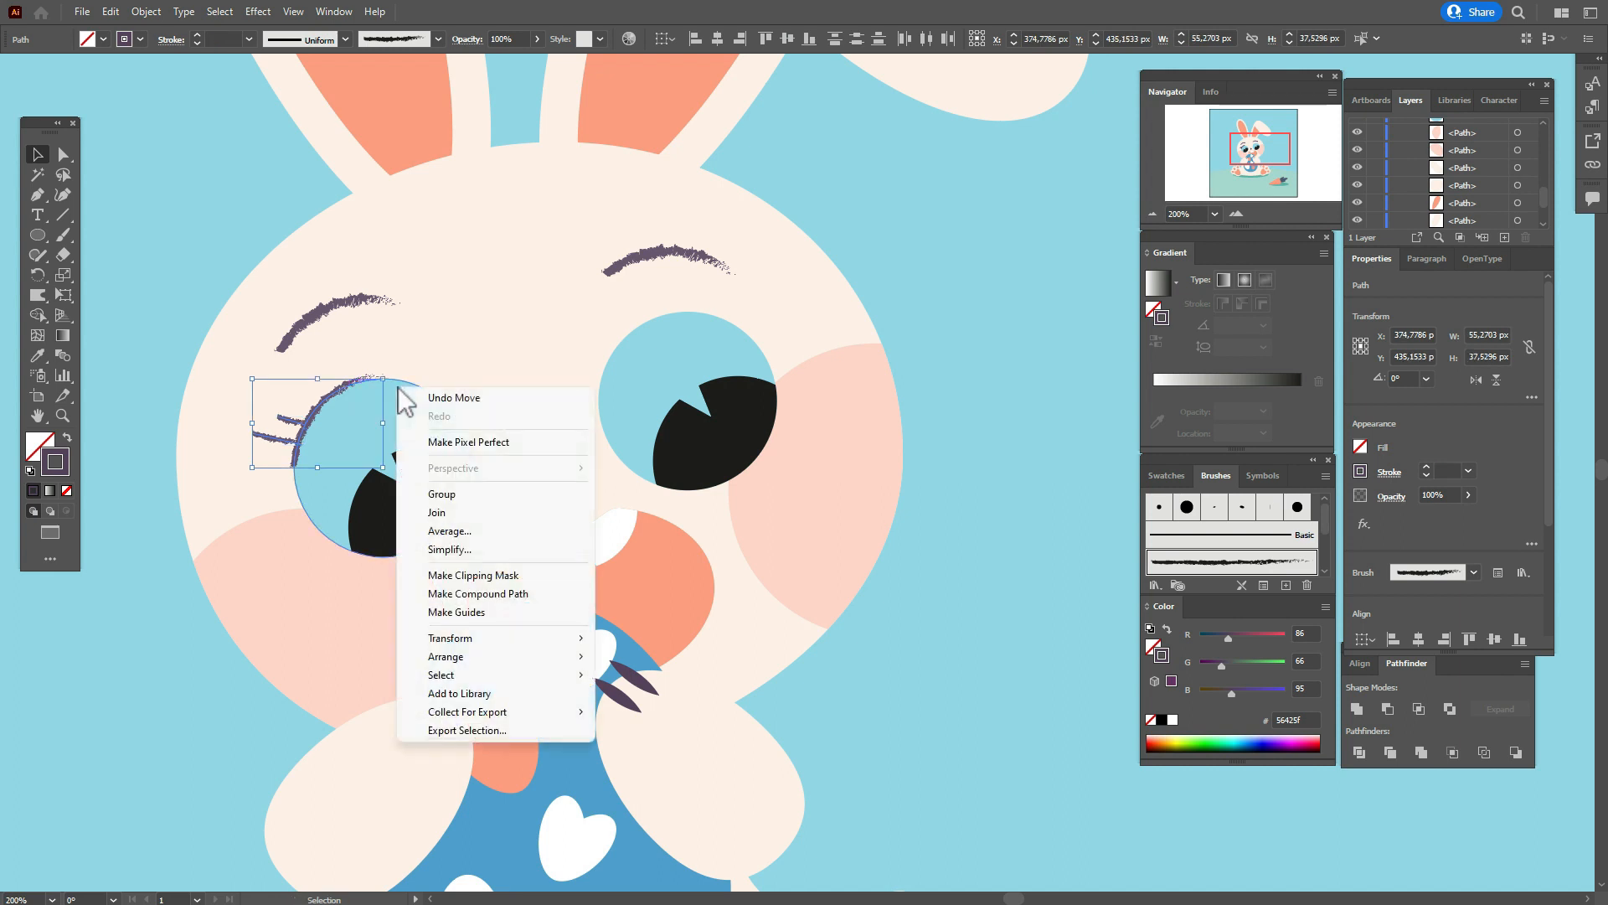
pyautogui.moveTo(586, 645)
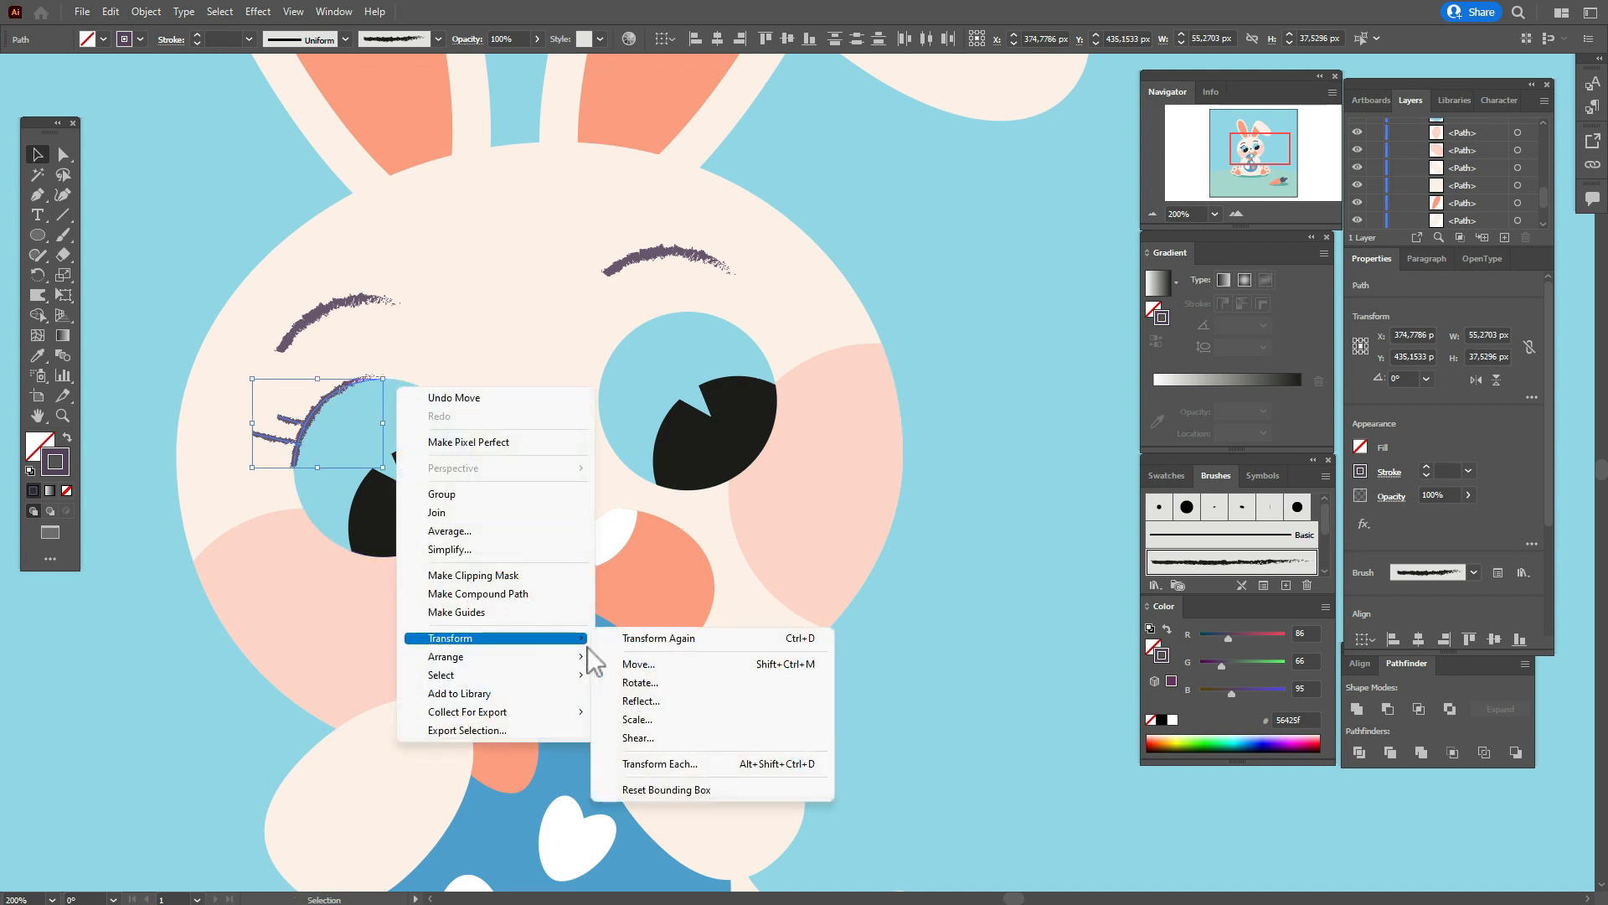
pyautogui.click(682, 700)
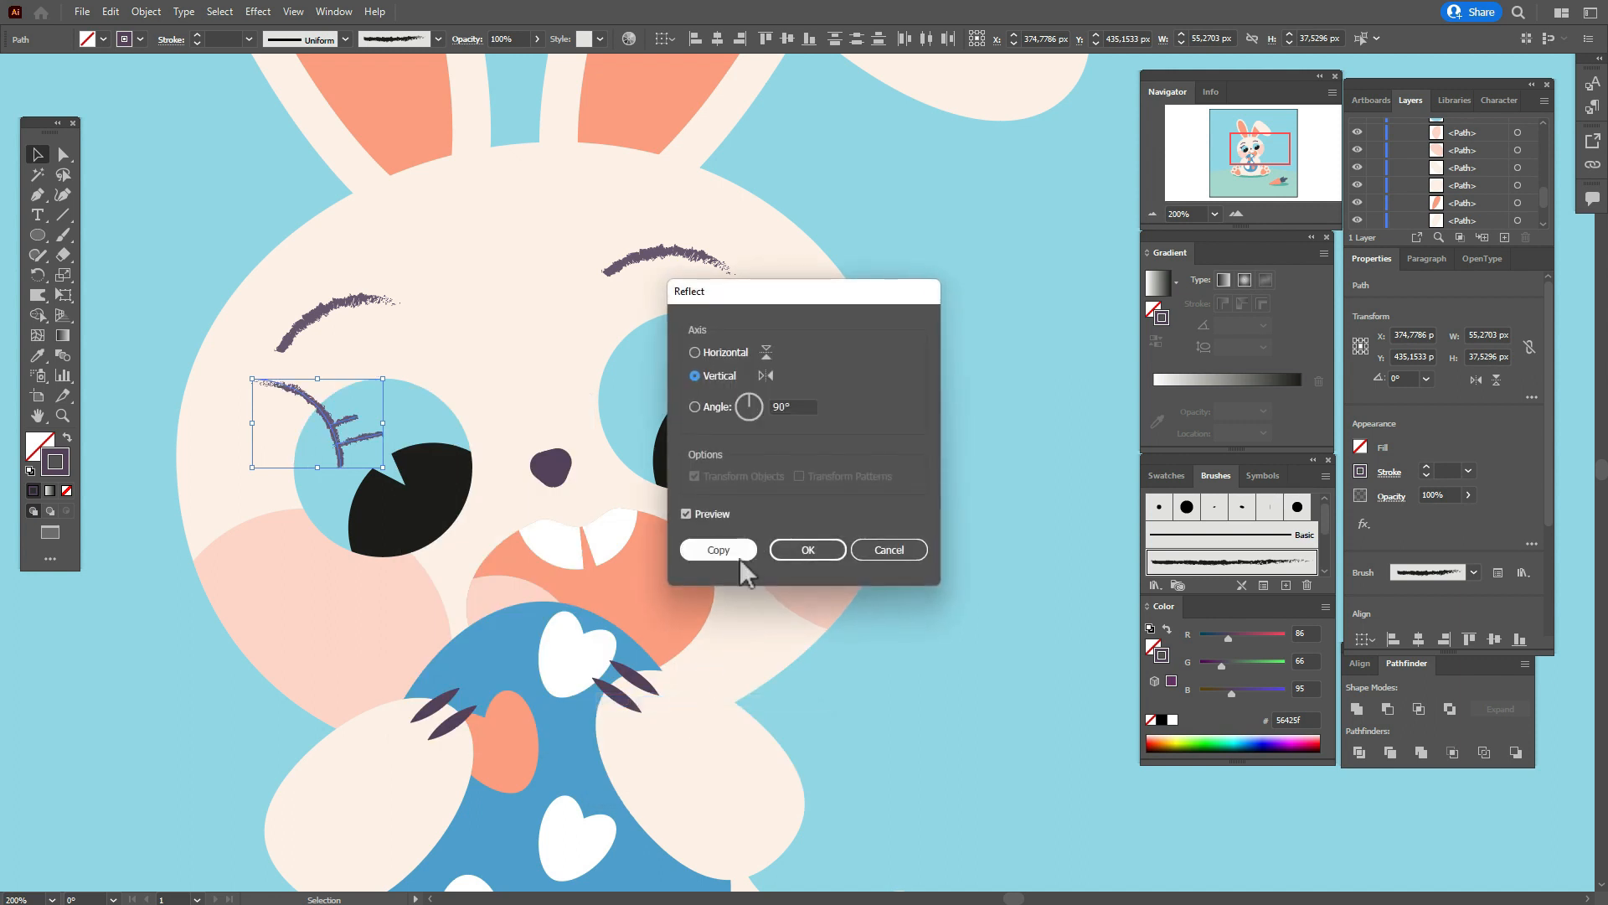
pyautogui.click(719, 550)
# Move the mirrored lid line and lashes onto the right eye's upper outer edge and rotate them to follow its curve.
pyautogui.moveTo(344, 444); pyautogui.dragTo(764, 347)
pyautogui.press('Up')
pyautogui.press('Up')
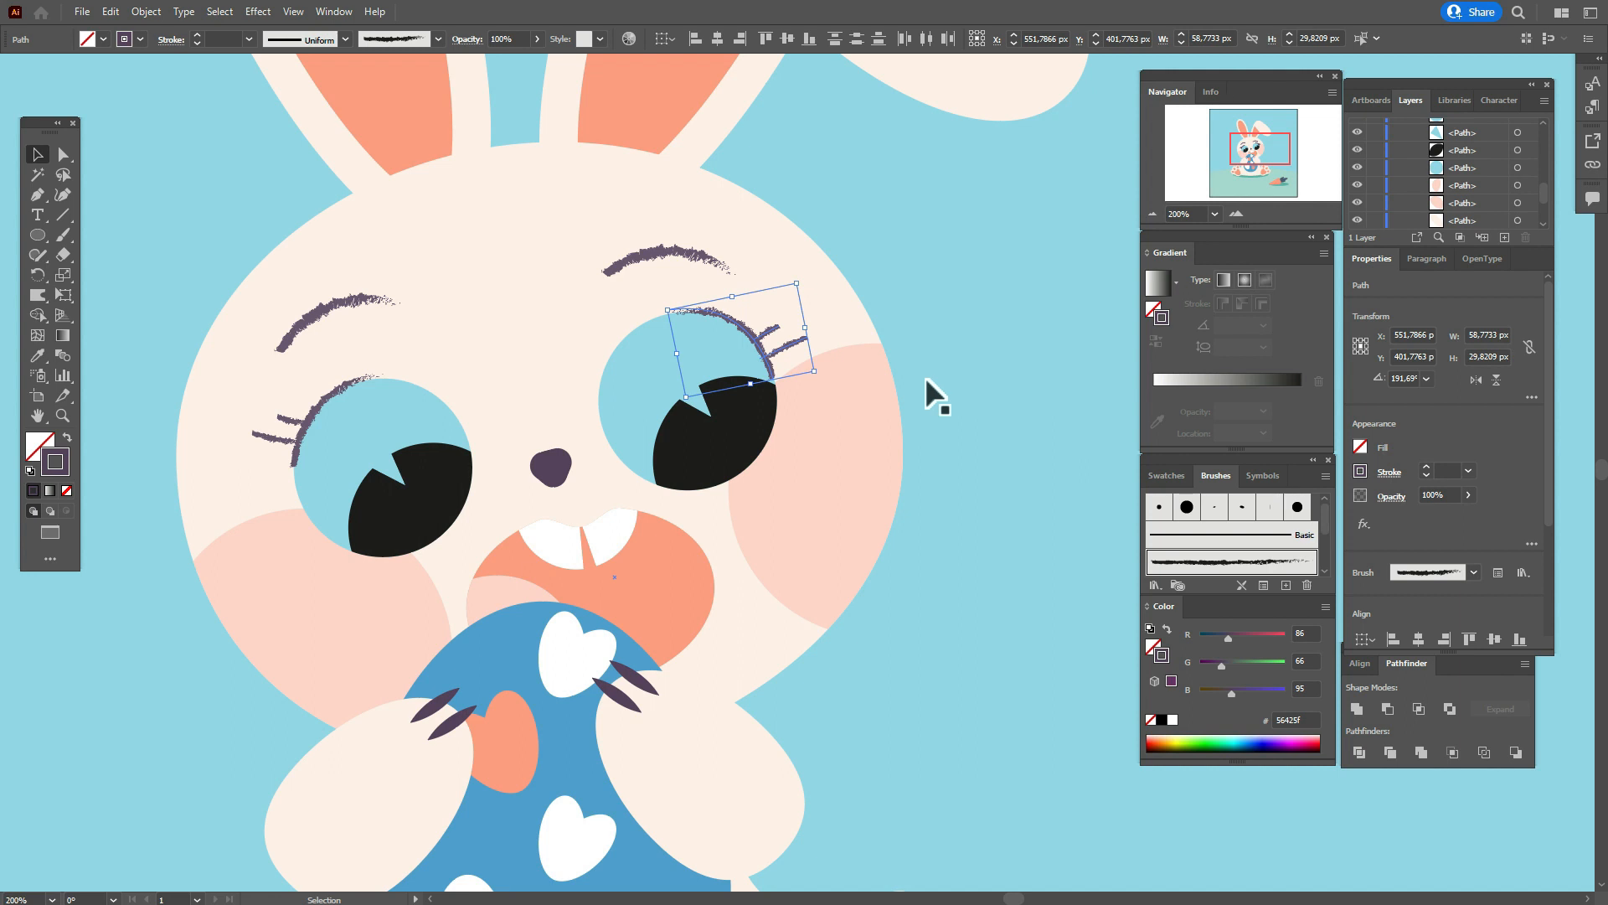
pyautogui.moveTo(821, 374); pyautogui.dragTo(828, 370)
pyautogui.click(1020, 312)
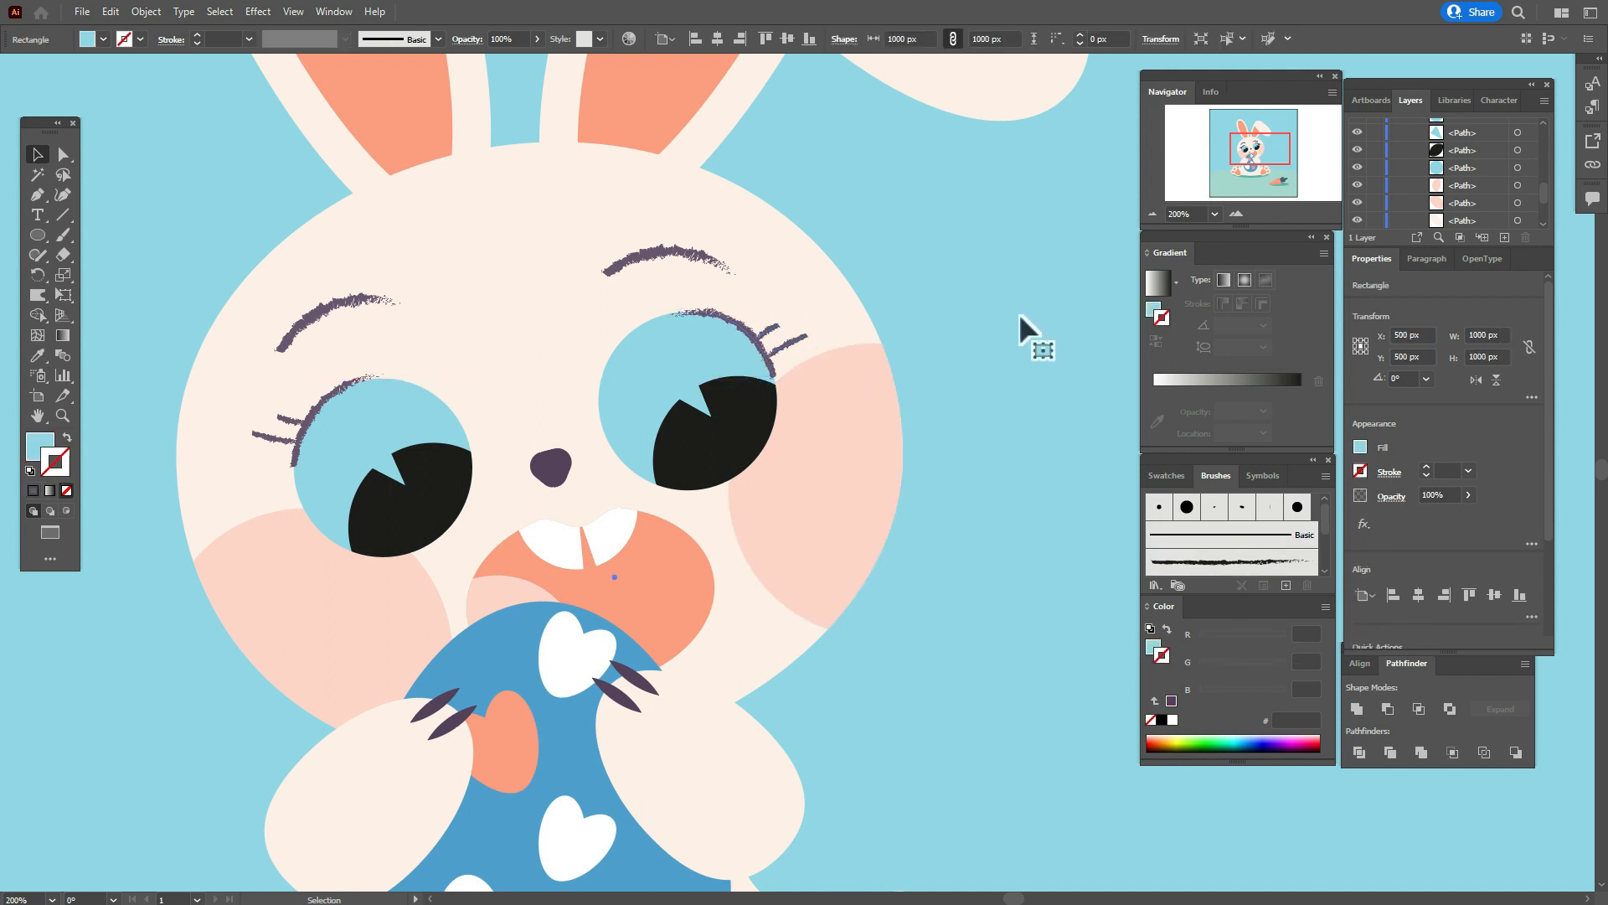
# Give the right eye's blue circle a light blue 93d7e9 stroke with the Charcoal - Feather brush.
pyautogui.click(642, 386)
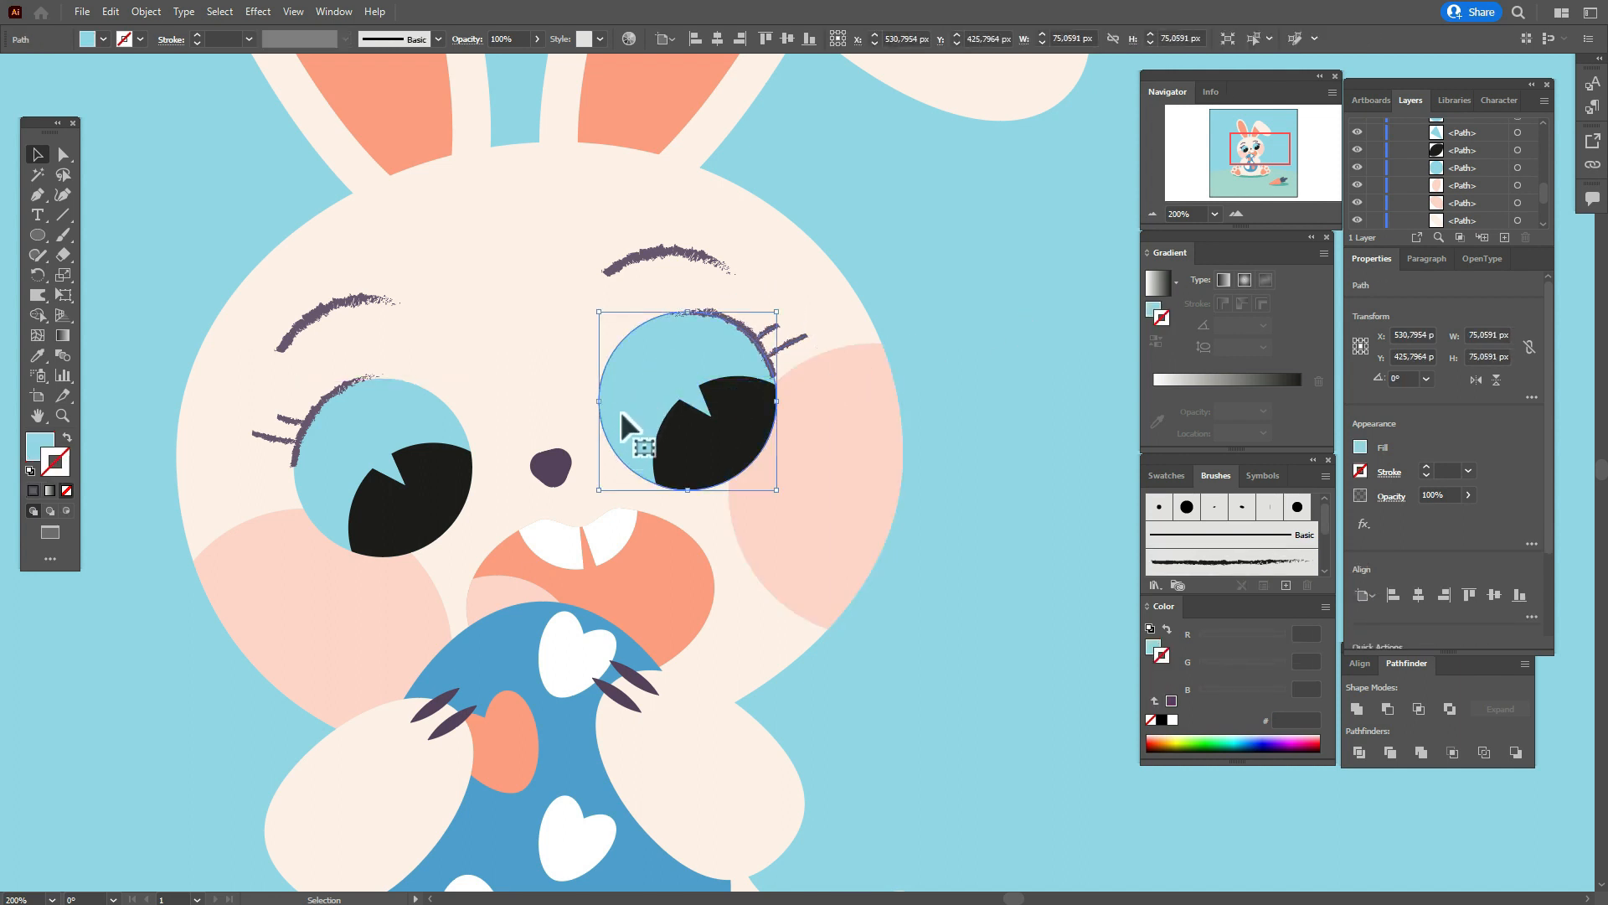
pyautogui.click(1168, 476)
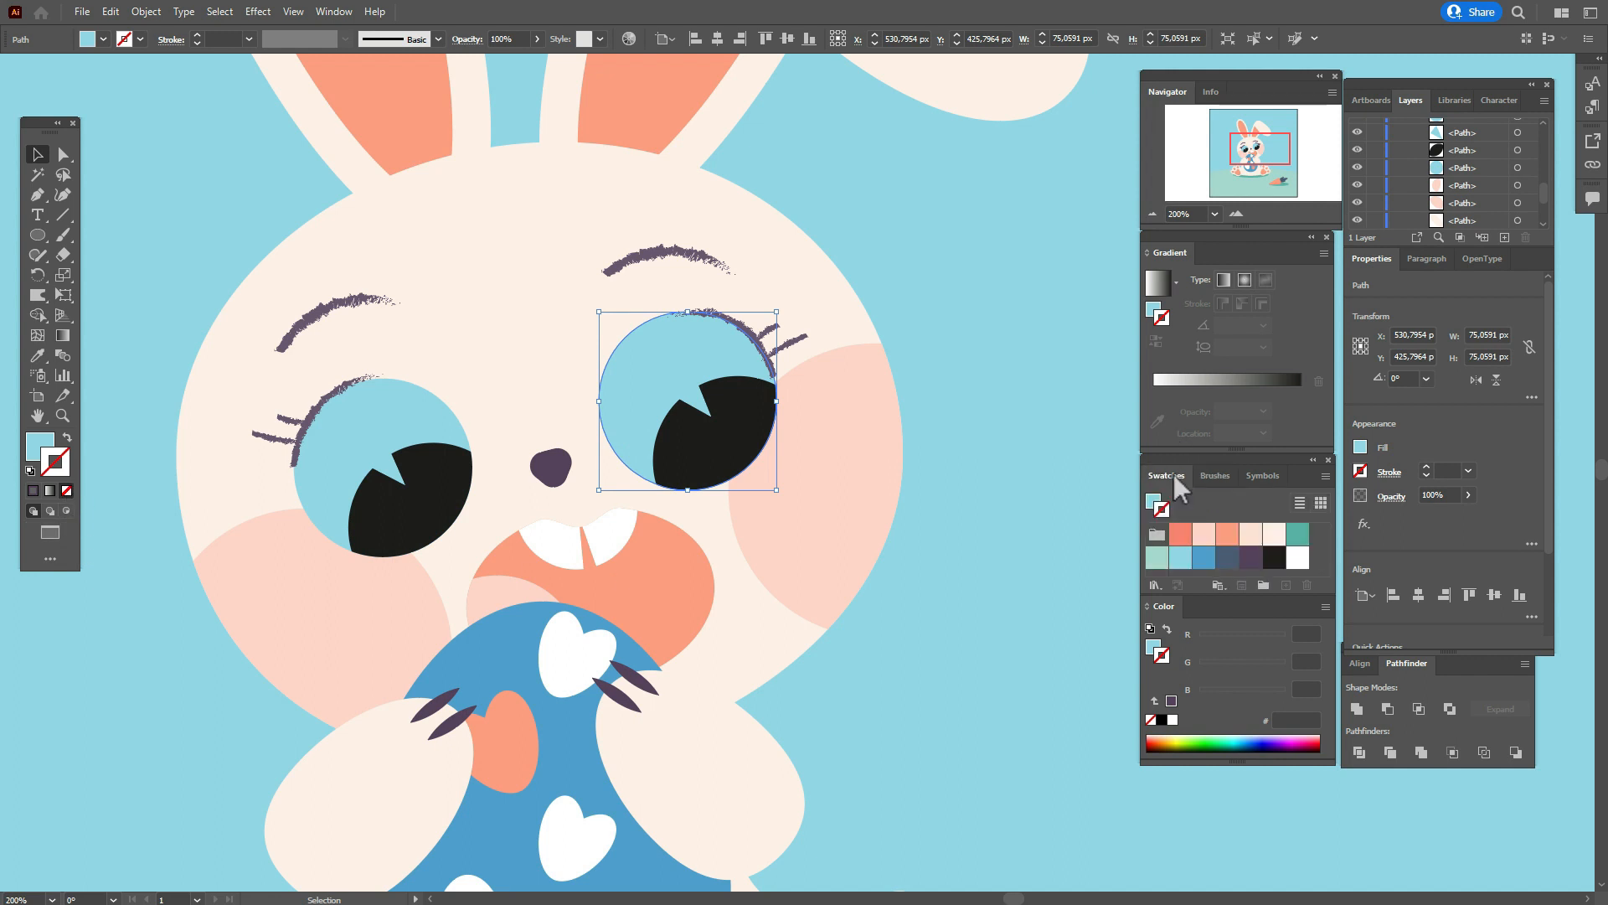
pyautogui.press('x')
pyautogui.click(1180, 558)
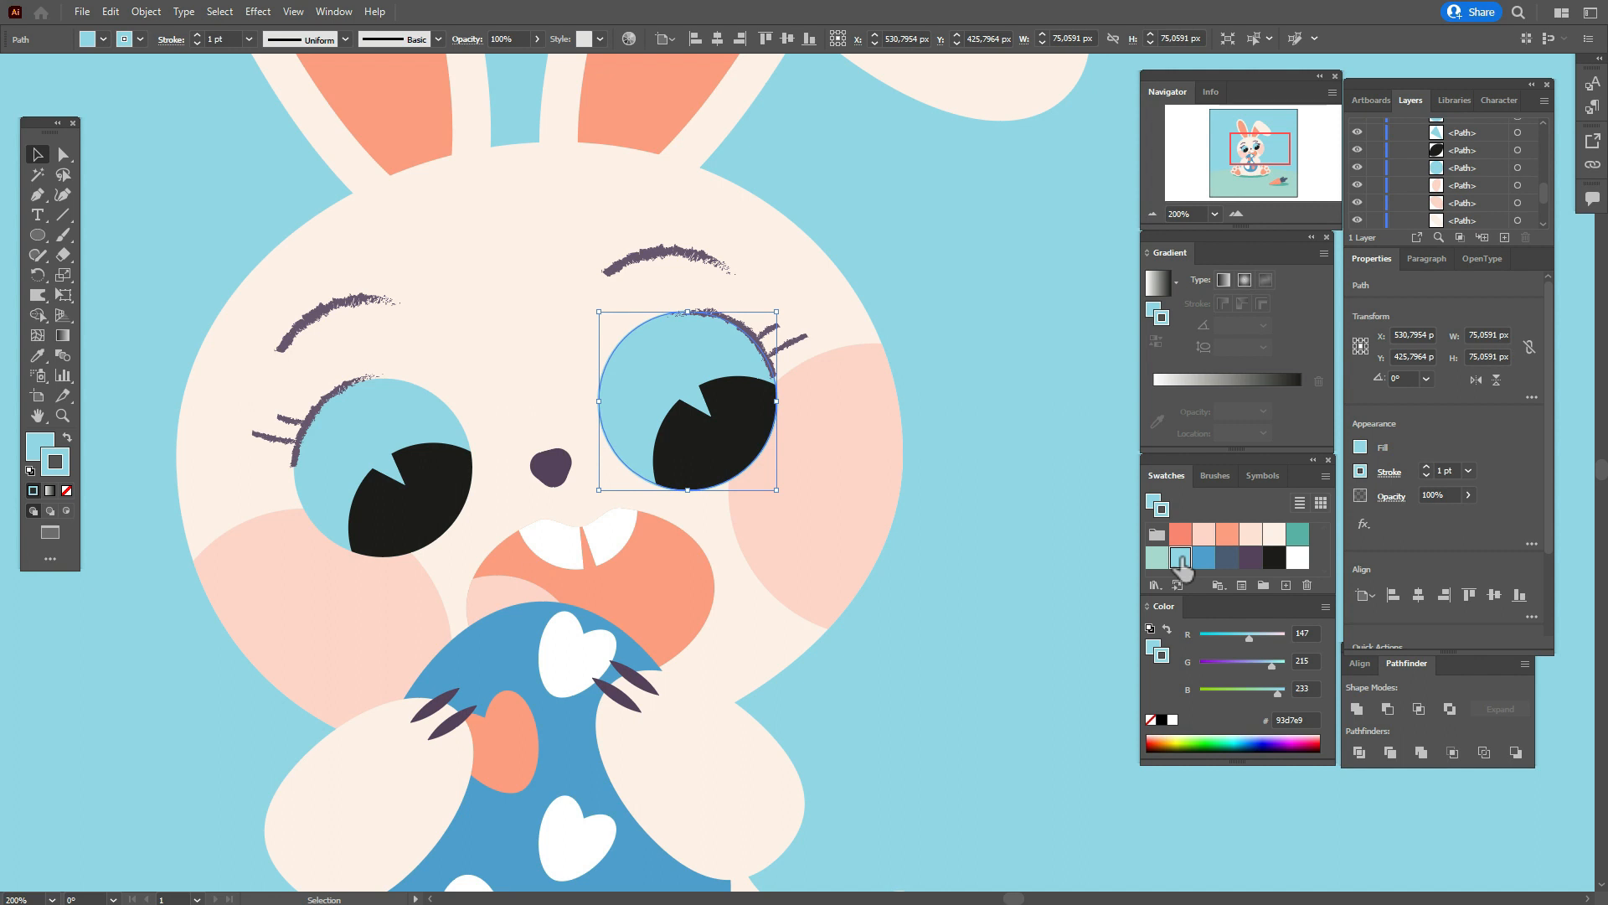
pyautogui.click(1216, 476)
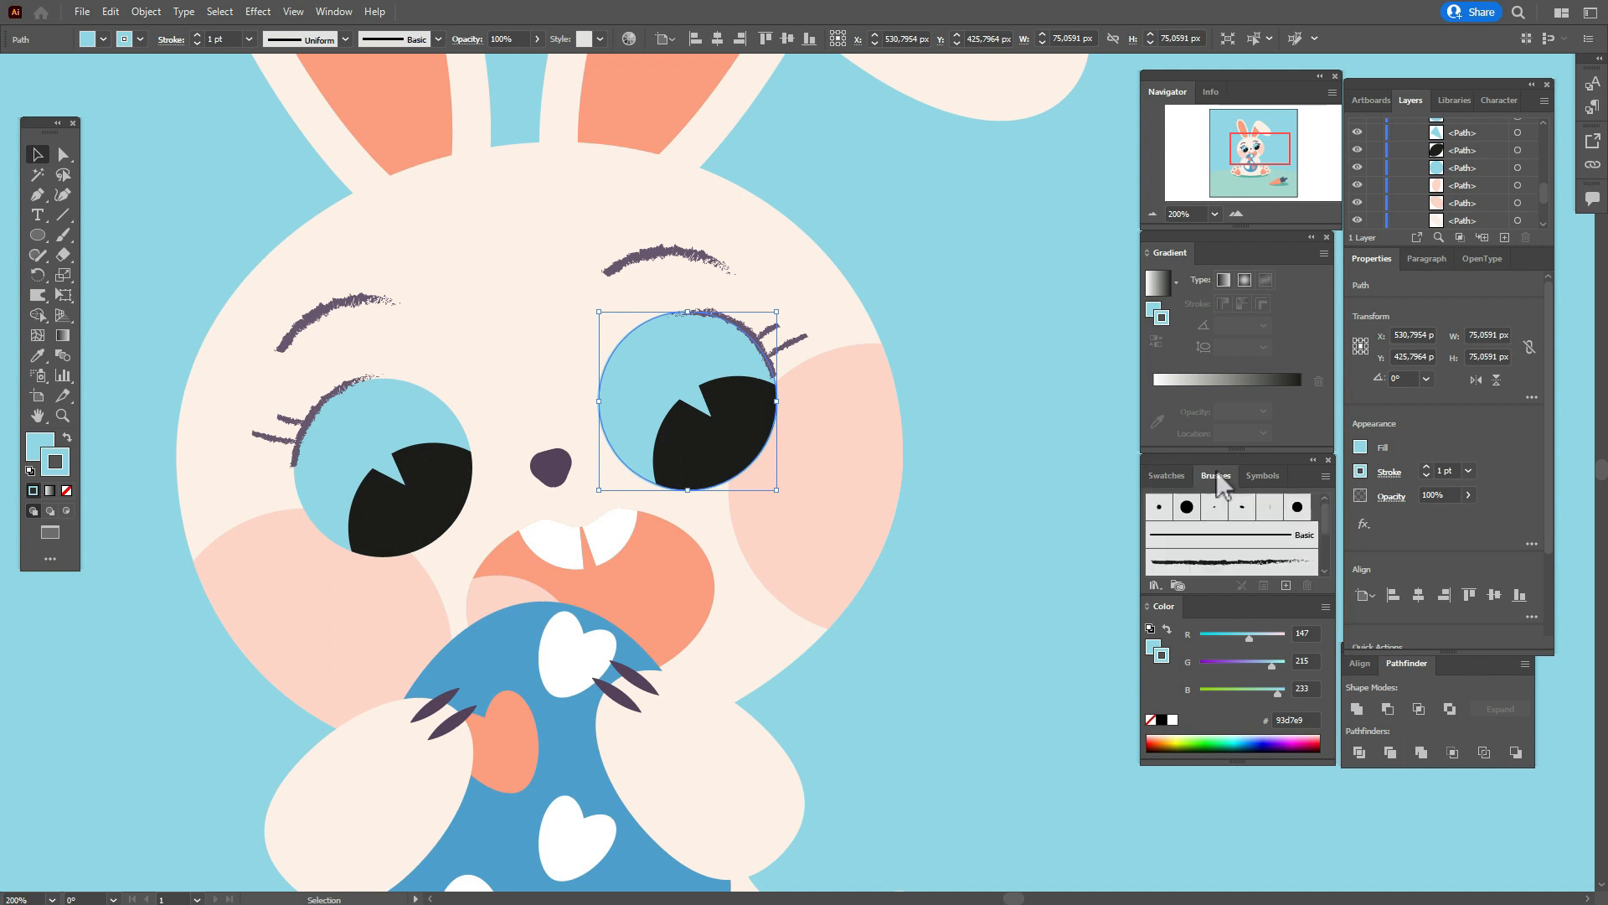
pyautogui.click(1236, 562)
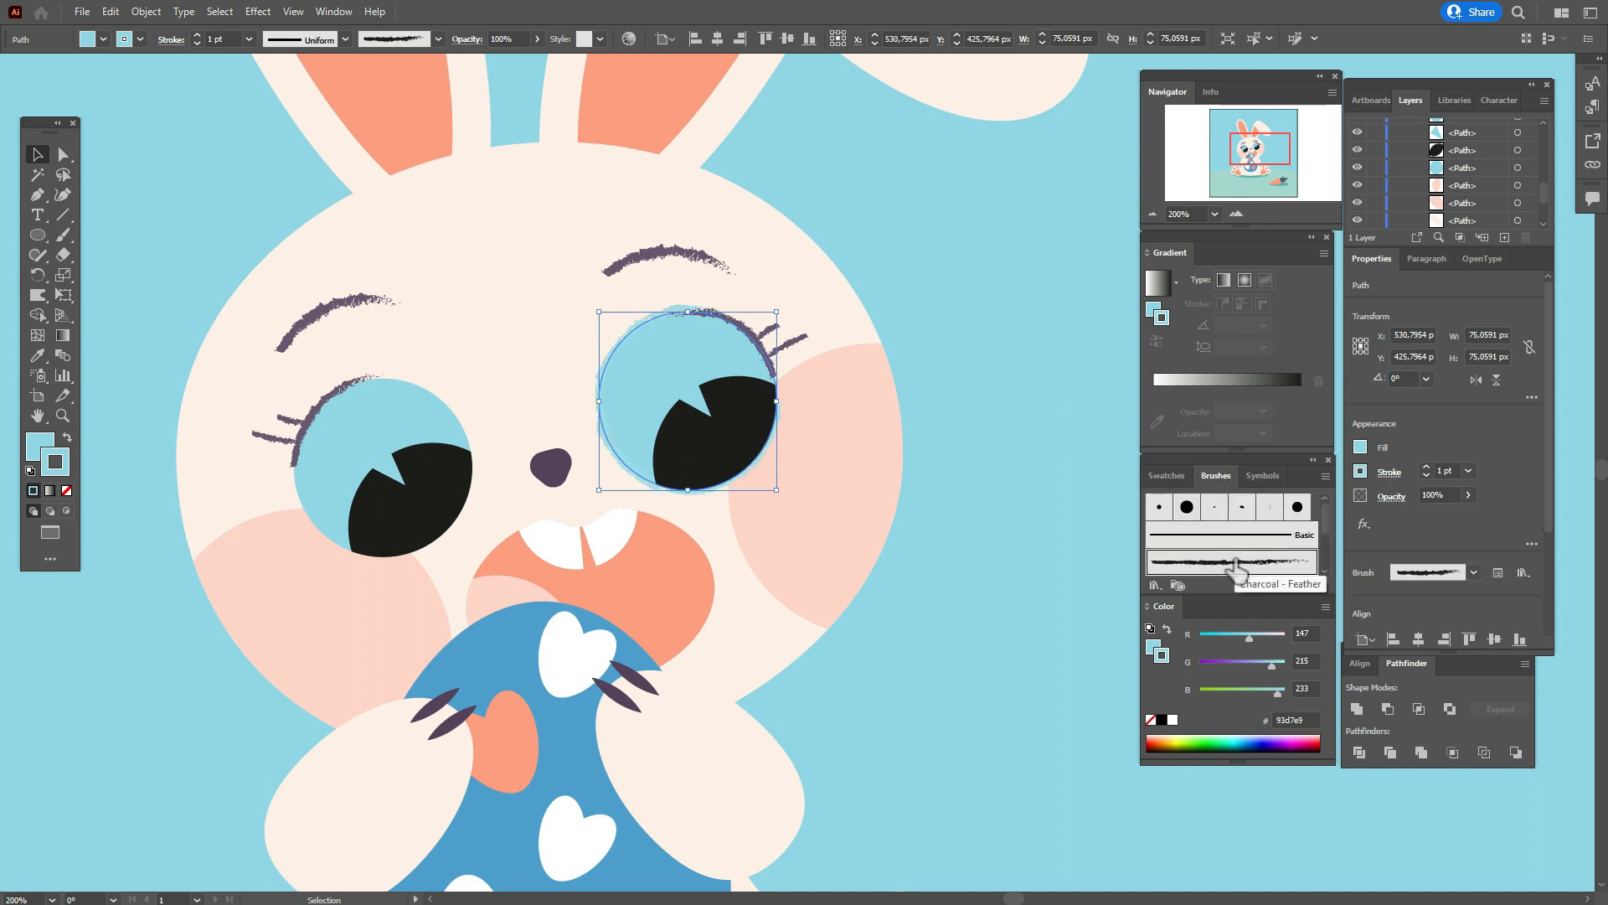
pyautogui.click(984, 454)
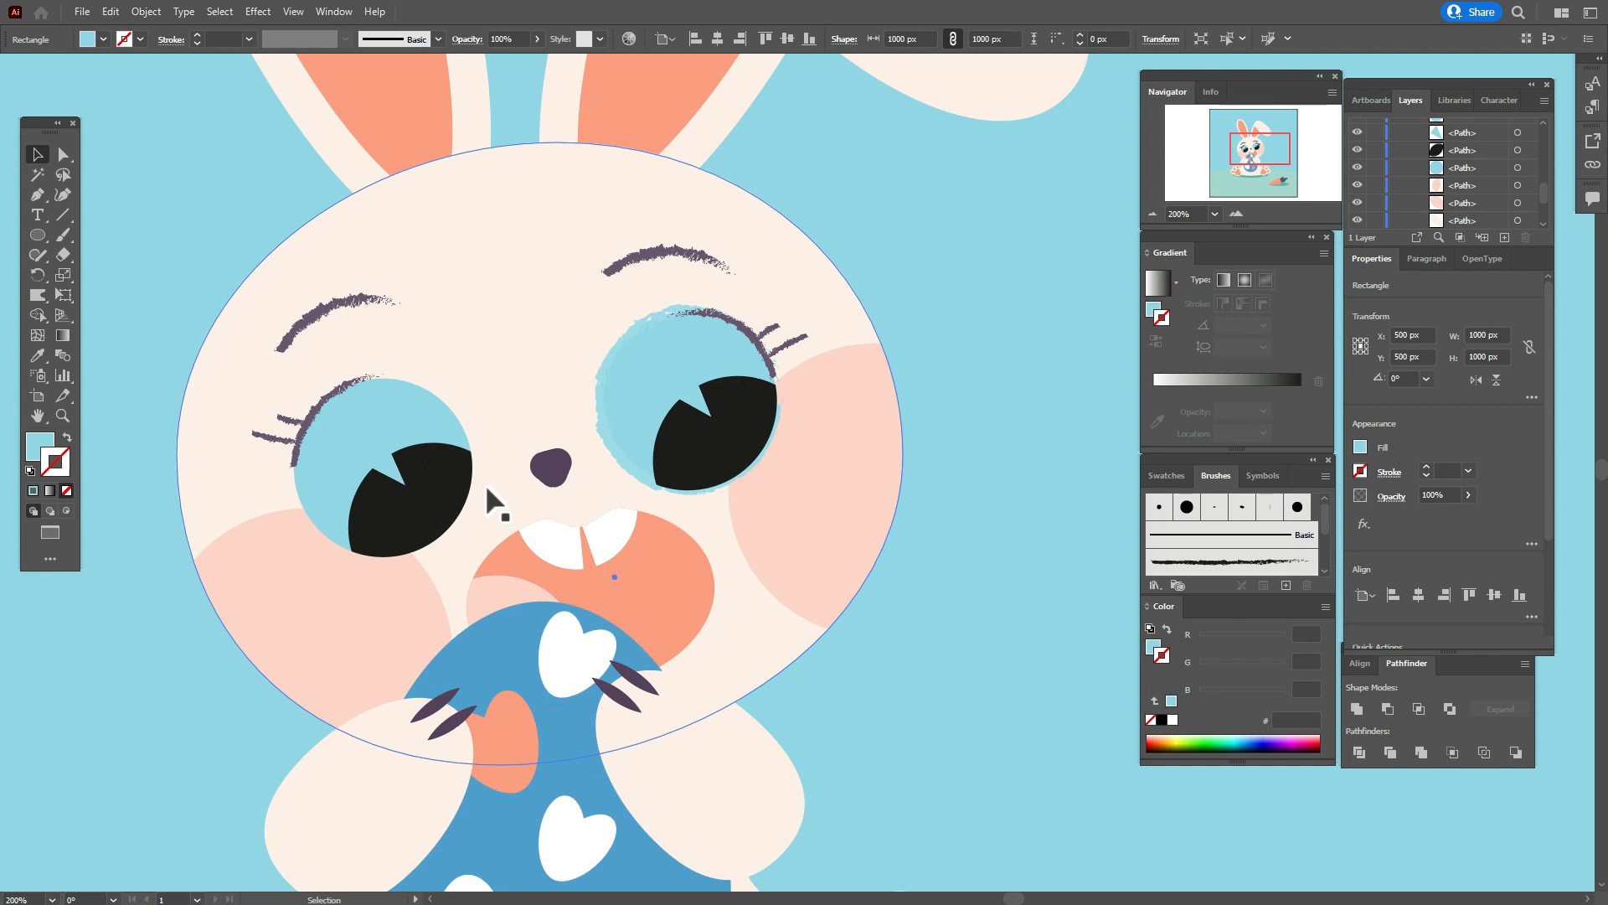
# Set the stroke weight of the right eye's blue circle to 0.7 pt.
pyautogui.click(640, 390)
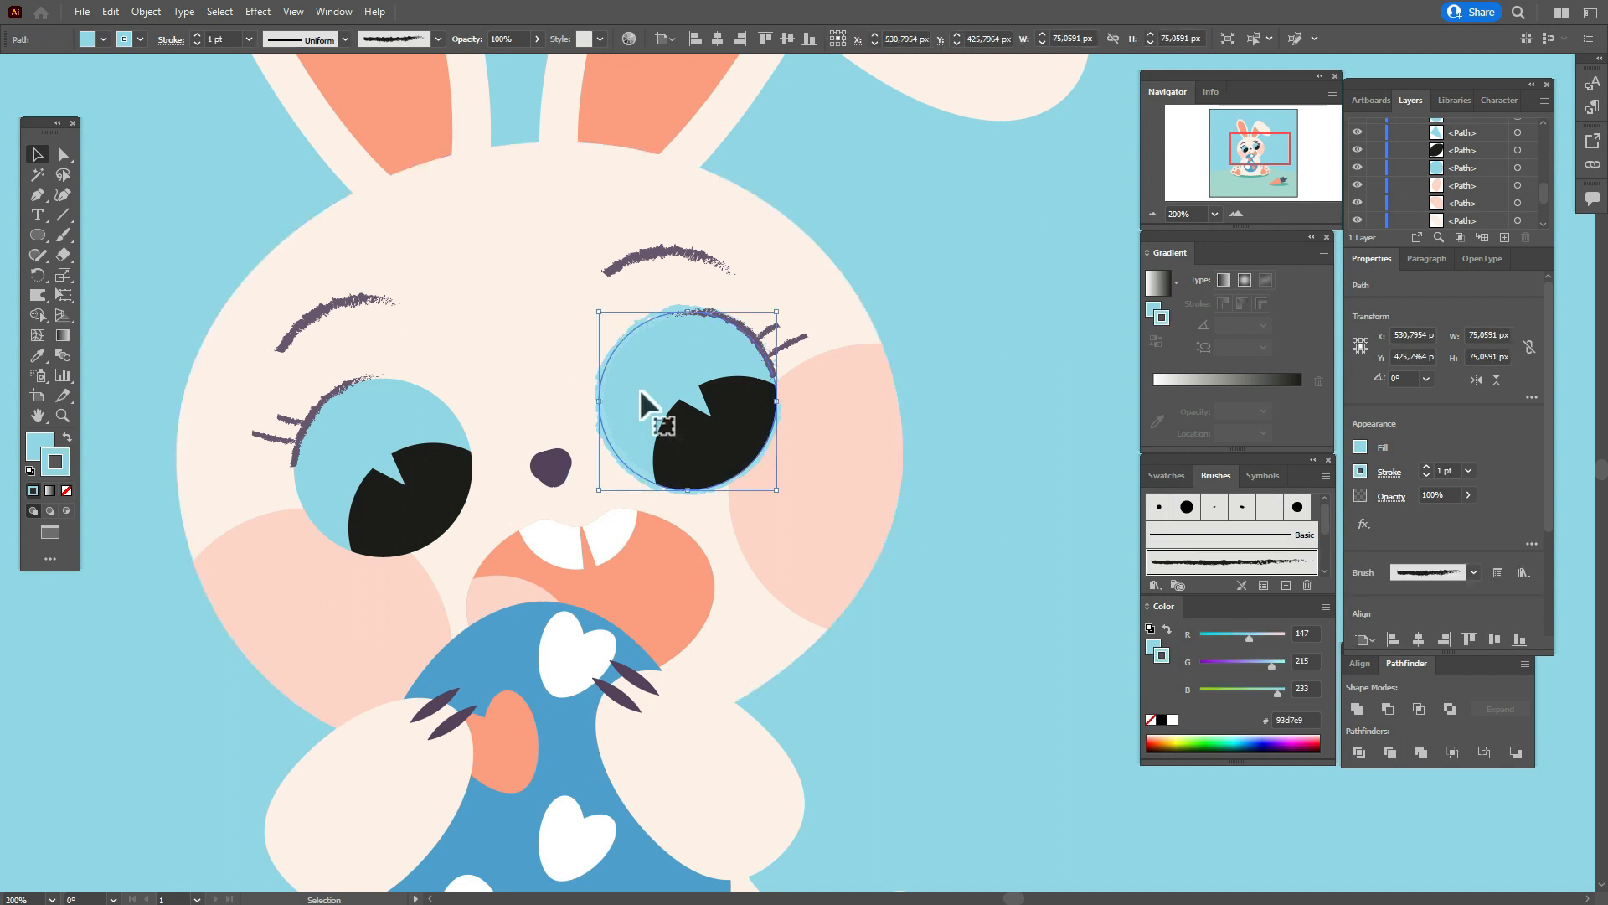
pyautogui.click(1427, 467)
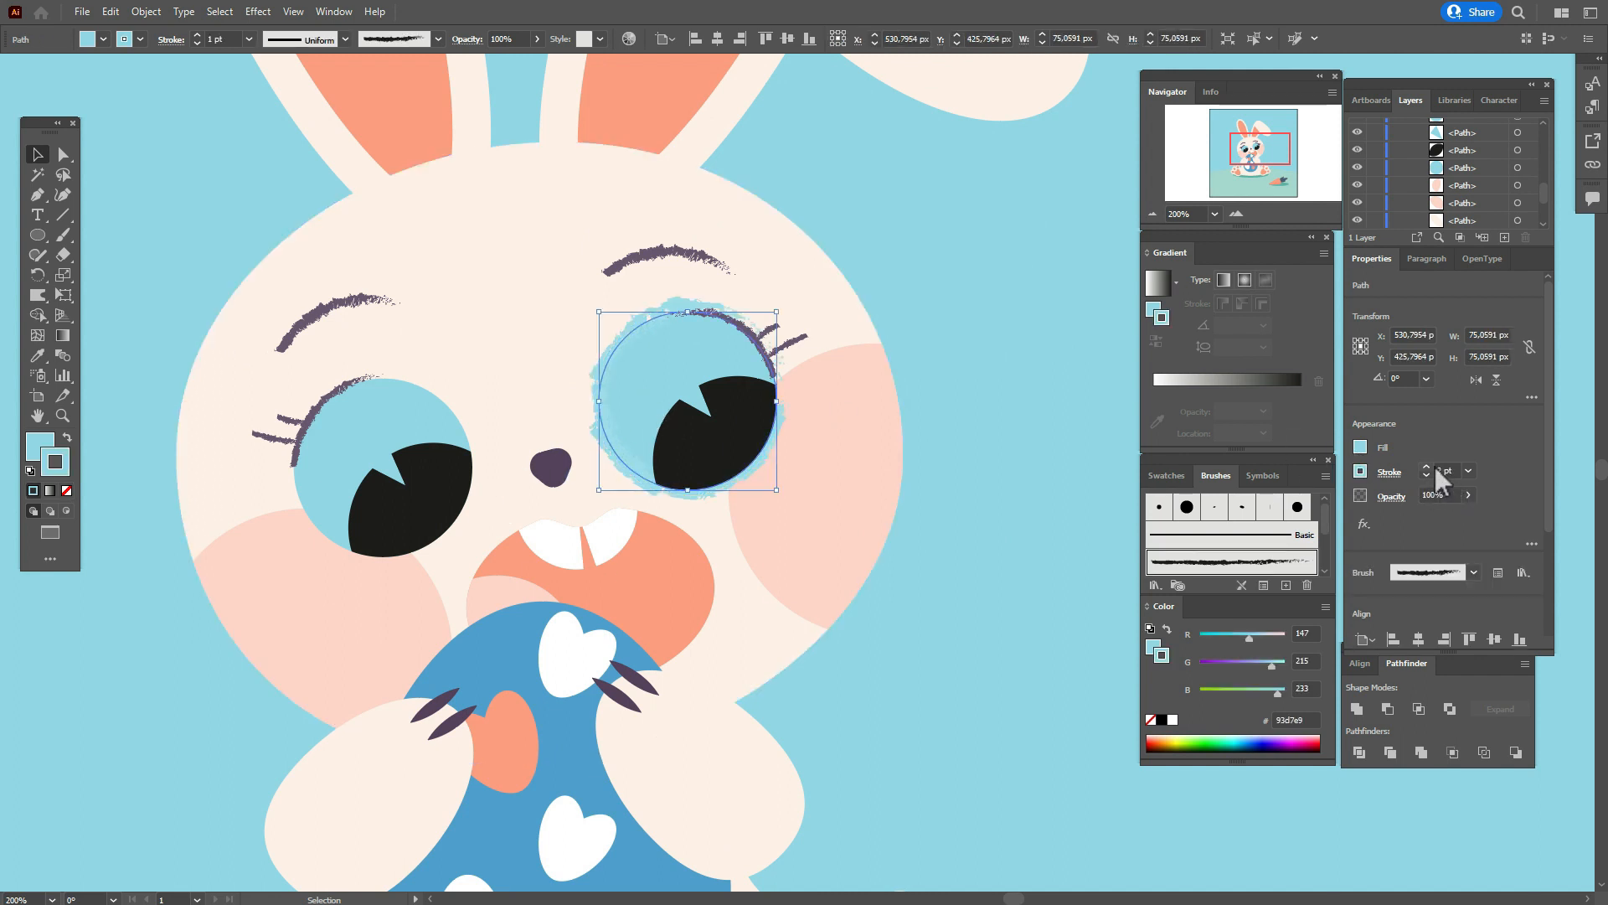
pyautogui.click(1438, 467)
pyautogui.write('0,7')
pyautogui.press('Return')
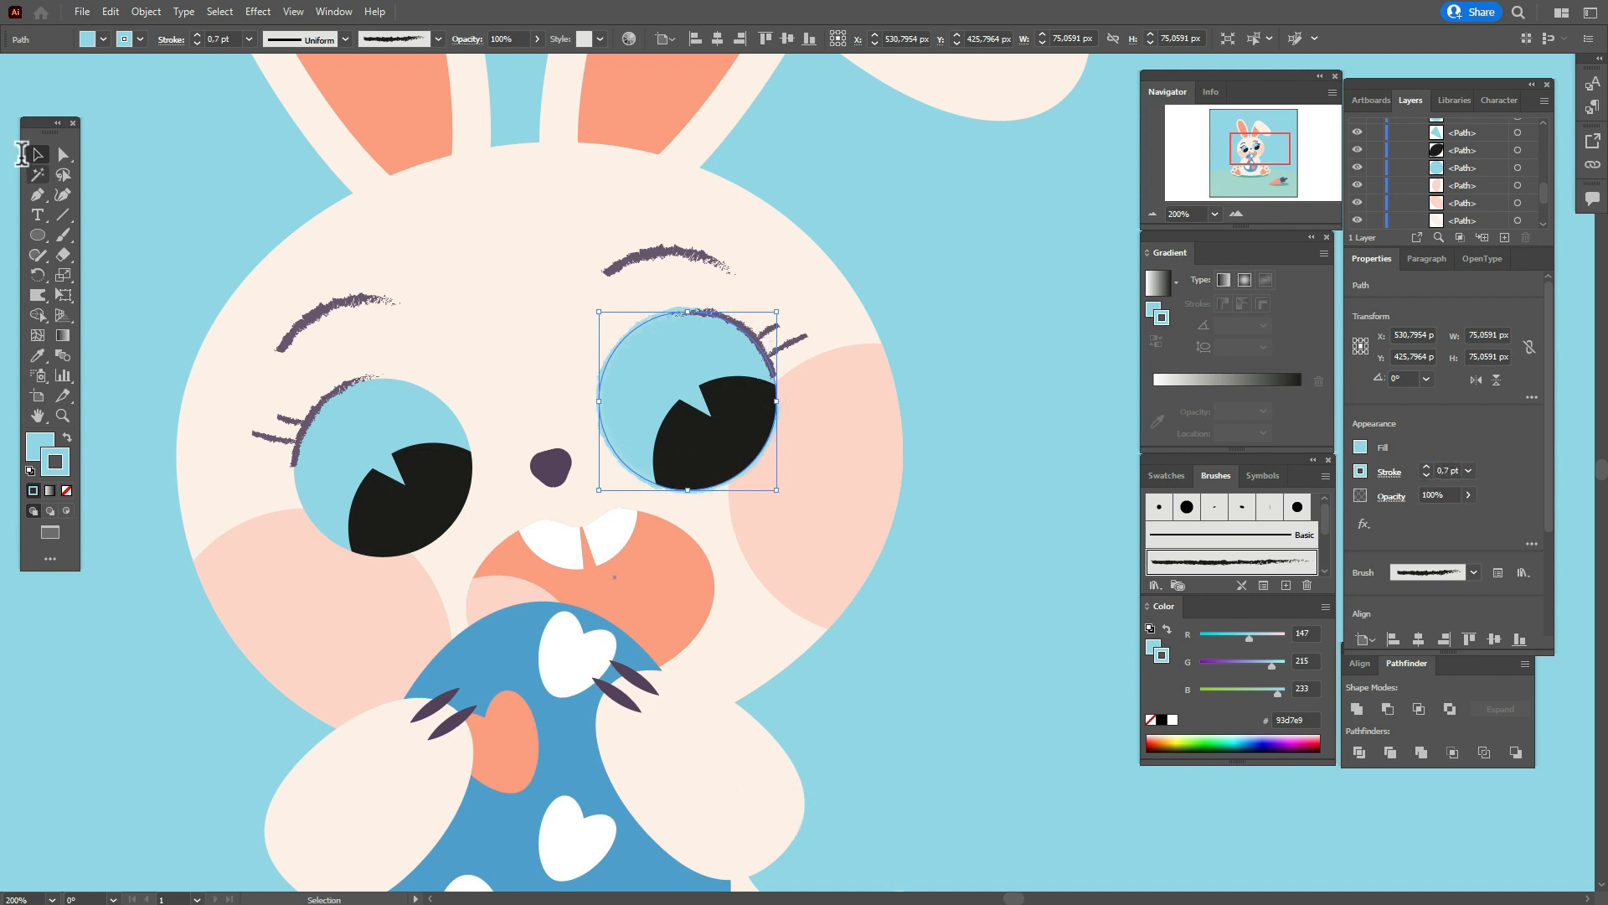
# Expand the appearance of the right eye's blue circle and unite its pieces into one shape filled with light blue 93d7e9.
pyautogui.click(146, 12)
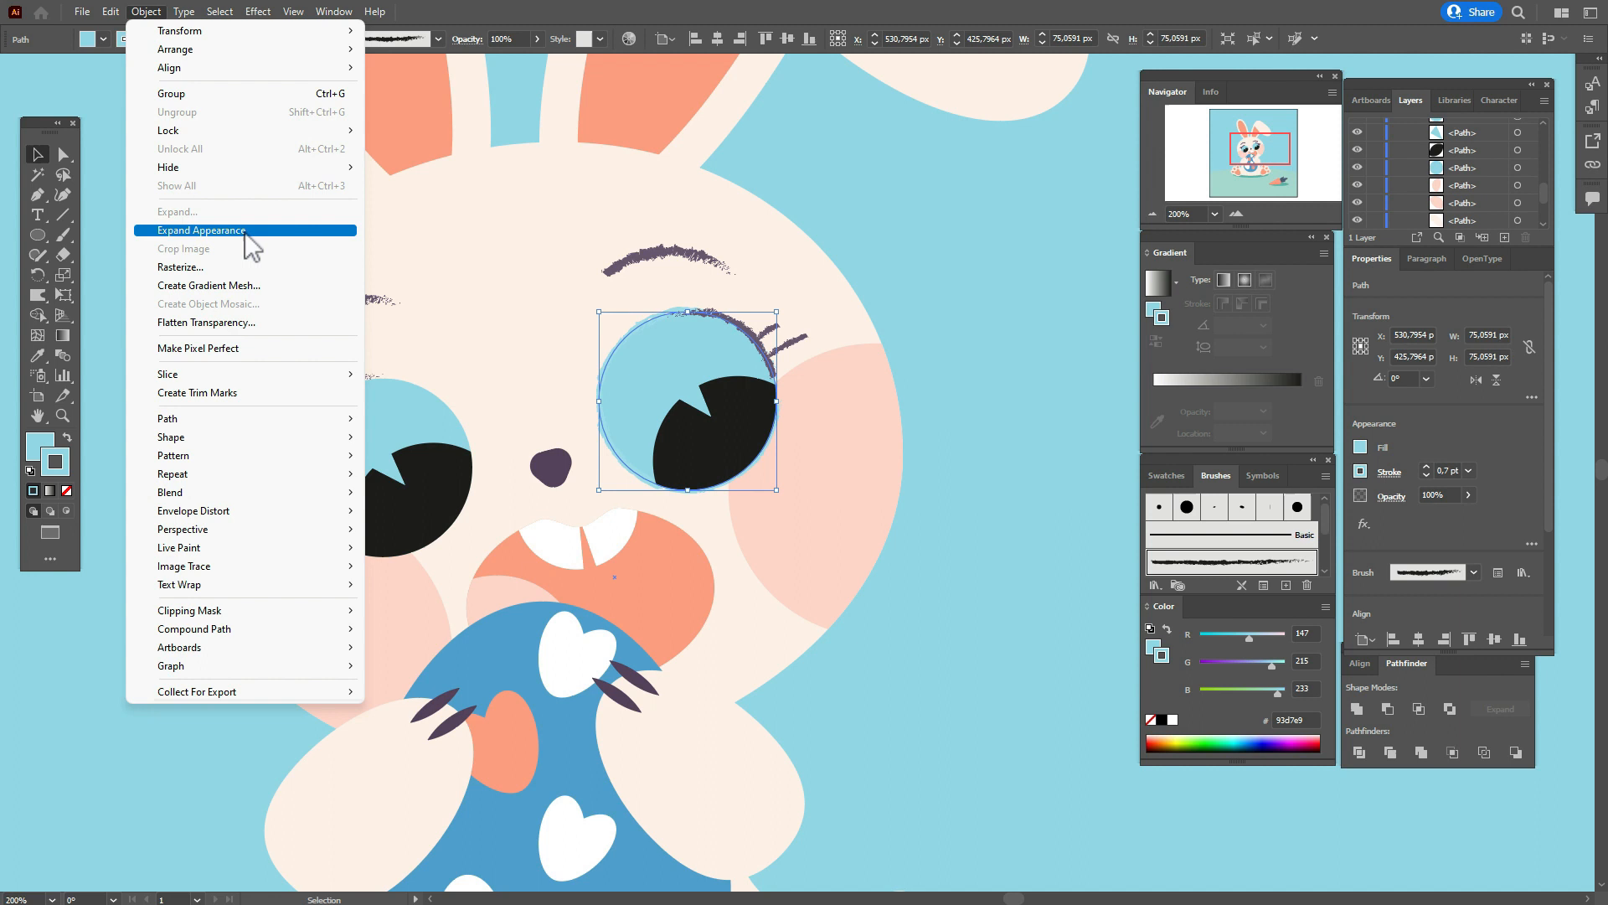
pyautogui.click(246, 235)
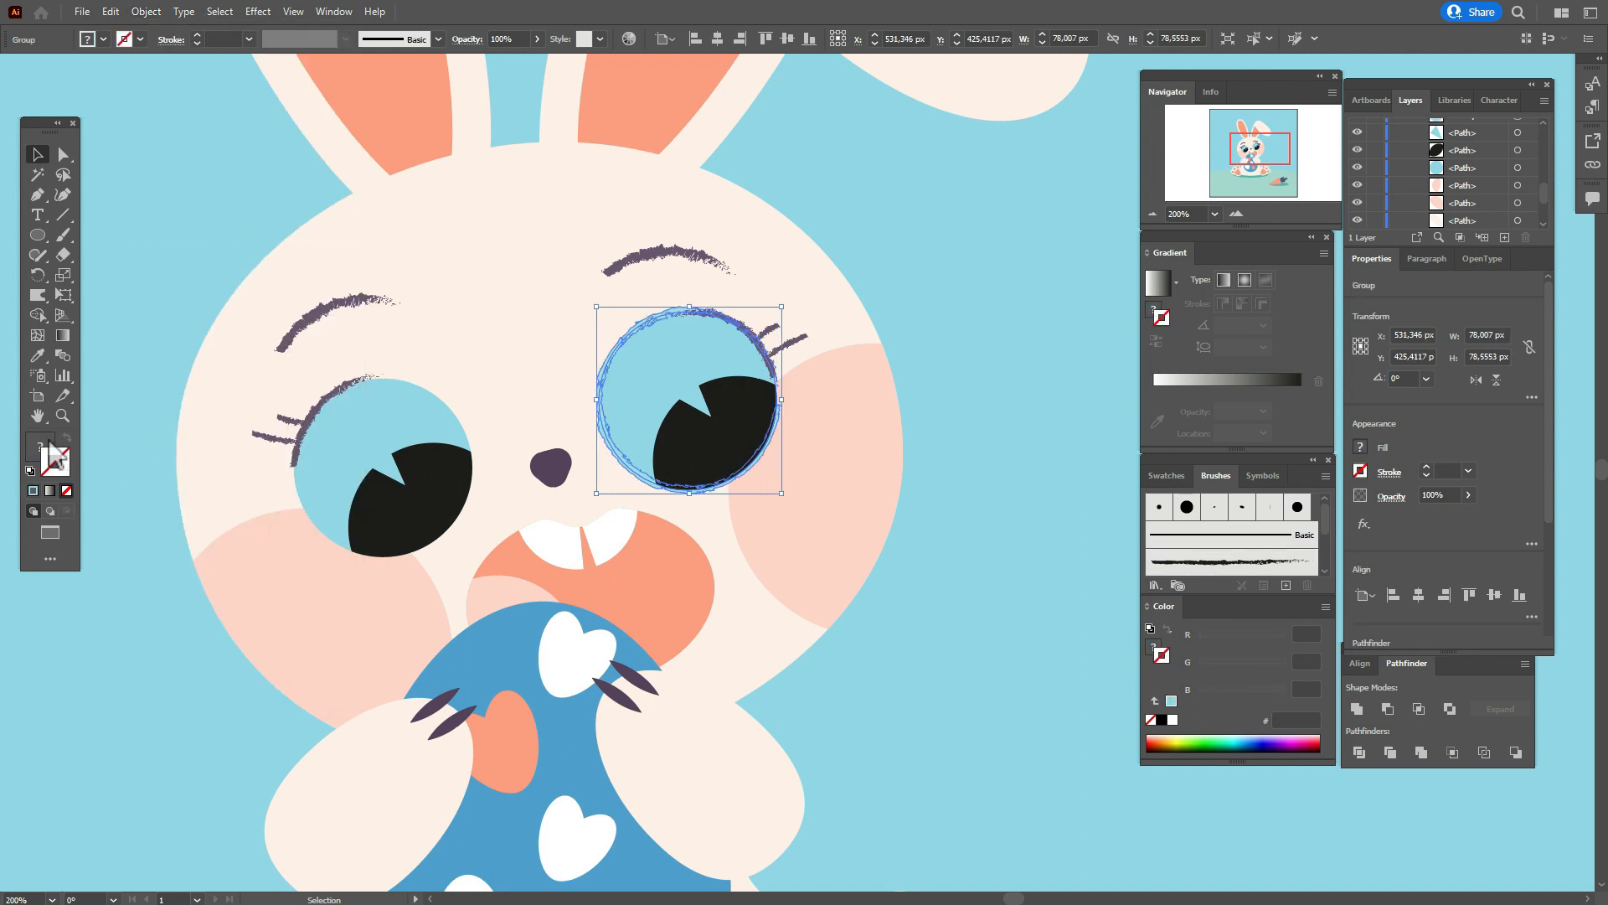
pyautogui.click(1357, 710)
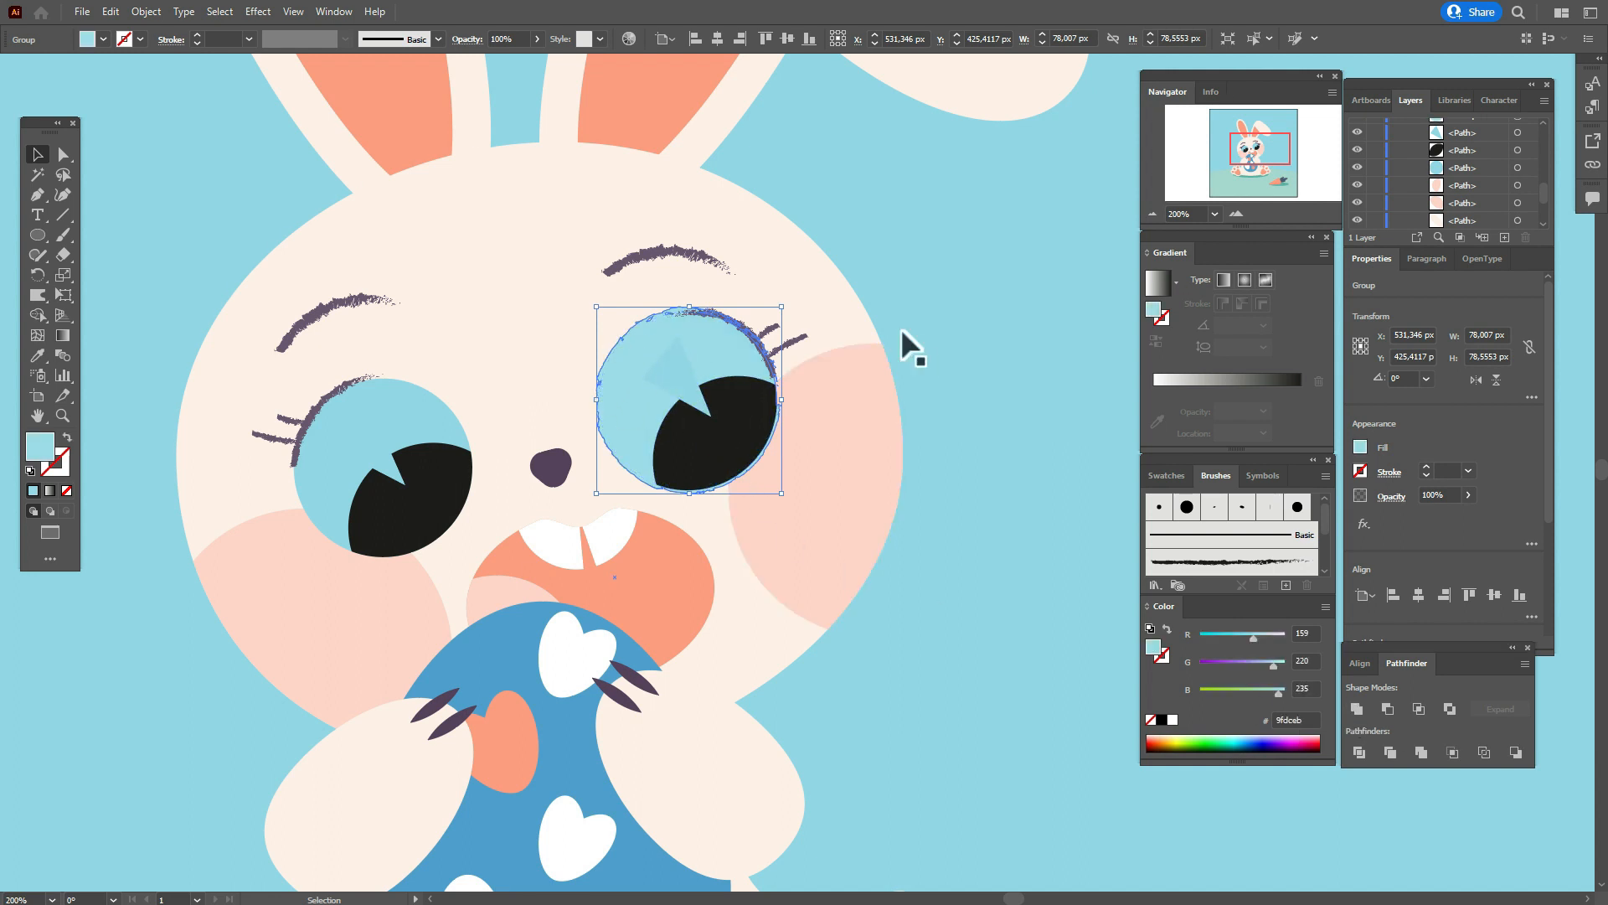
pyautogui.click(1167, 475)
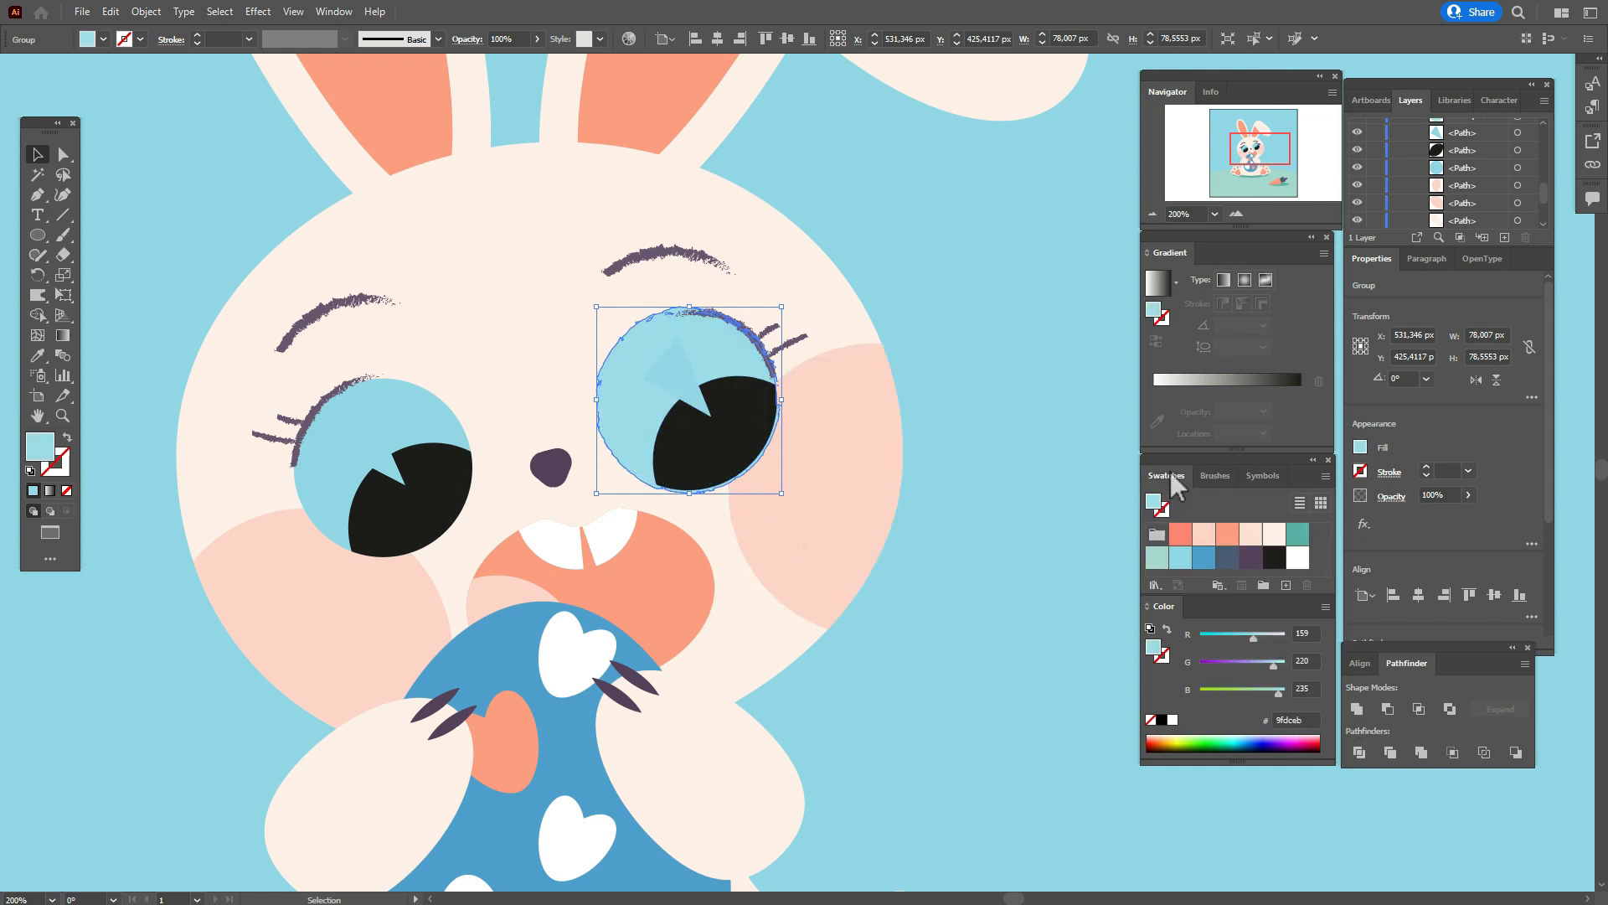
pyautogui.click(1181, 557)
pyautogui.click(949, 429)
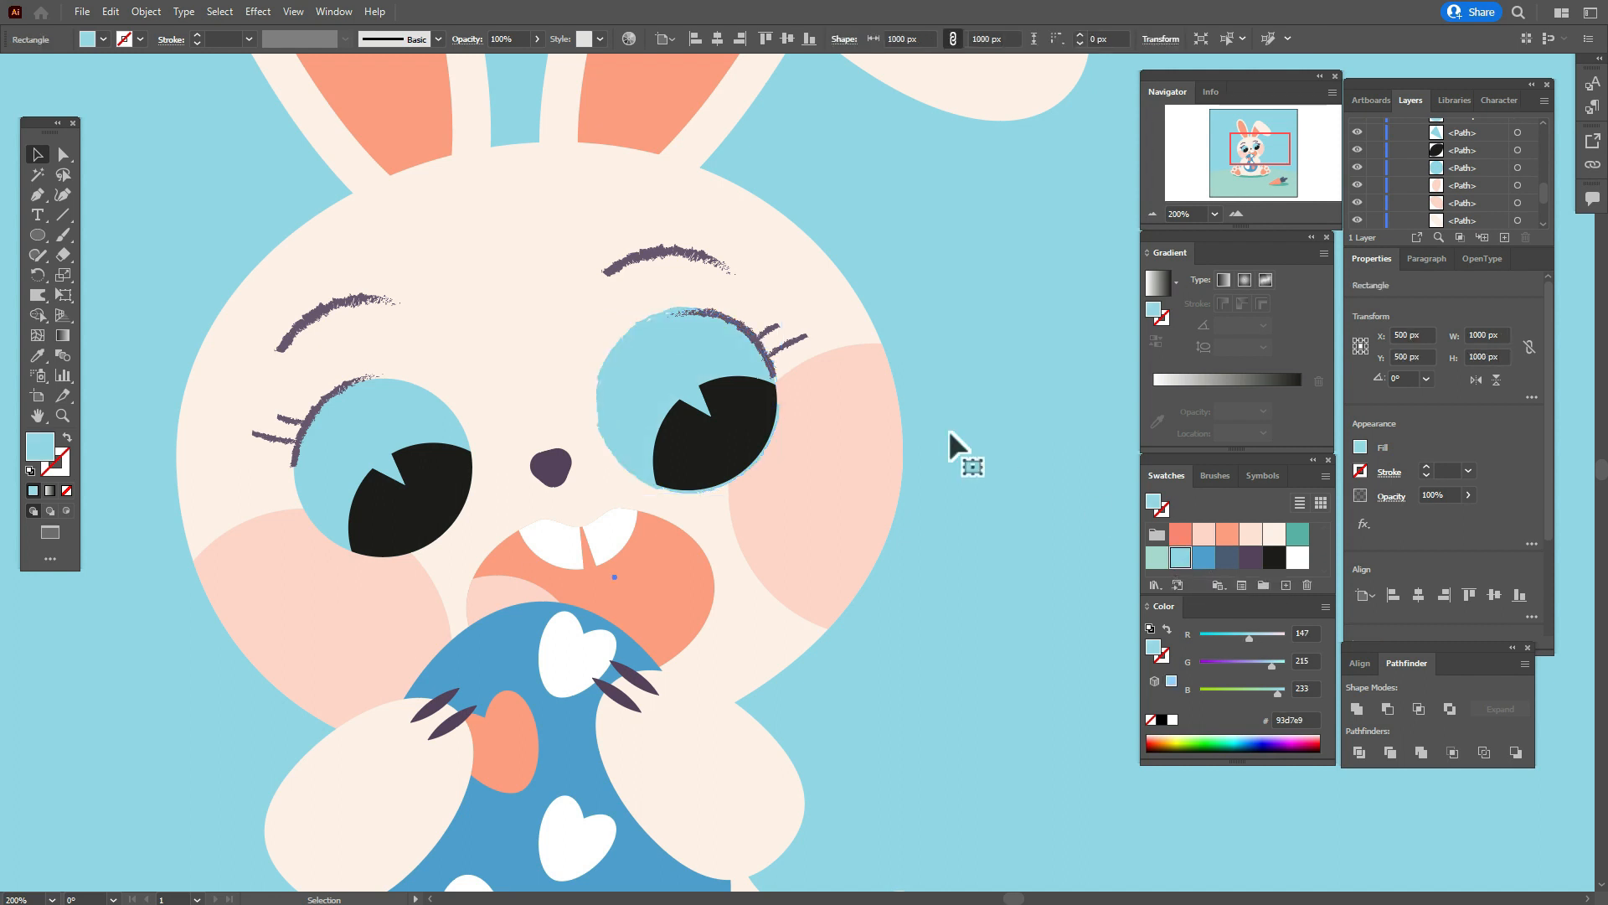
# Cut the blue triangular highlight out of the right eye's black pupil with Minus Front.
pyautogui.click(734, 460)
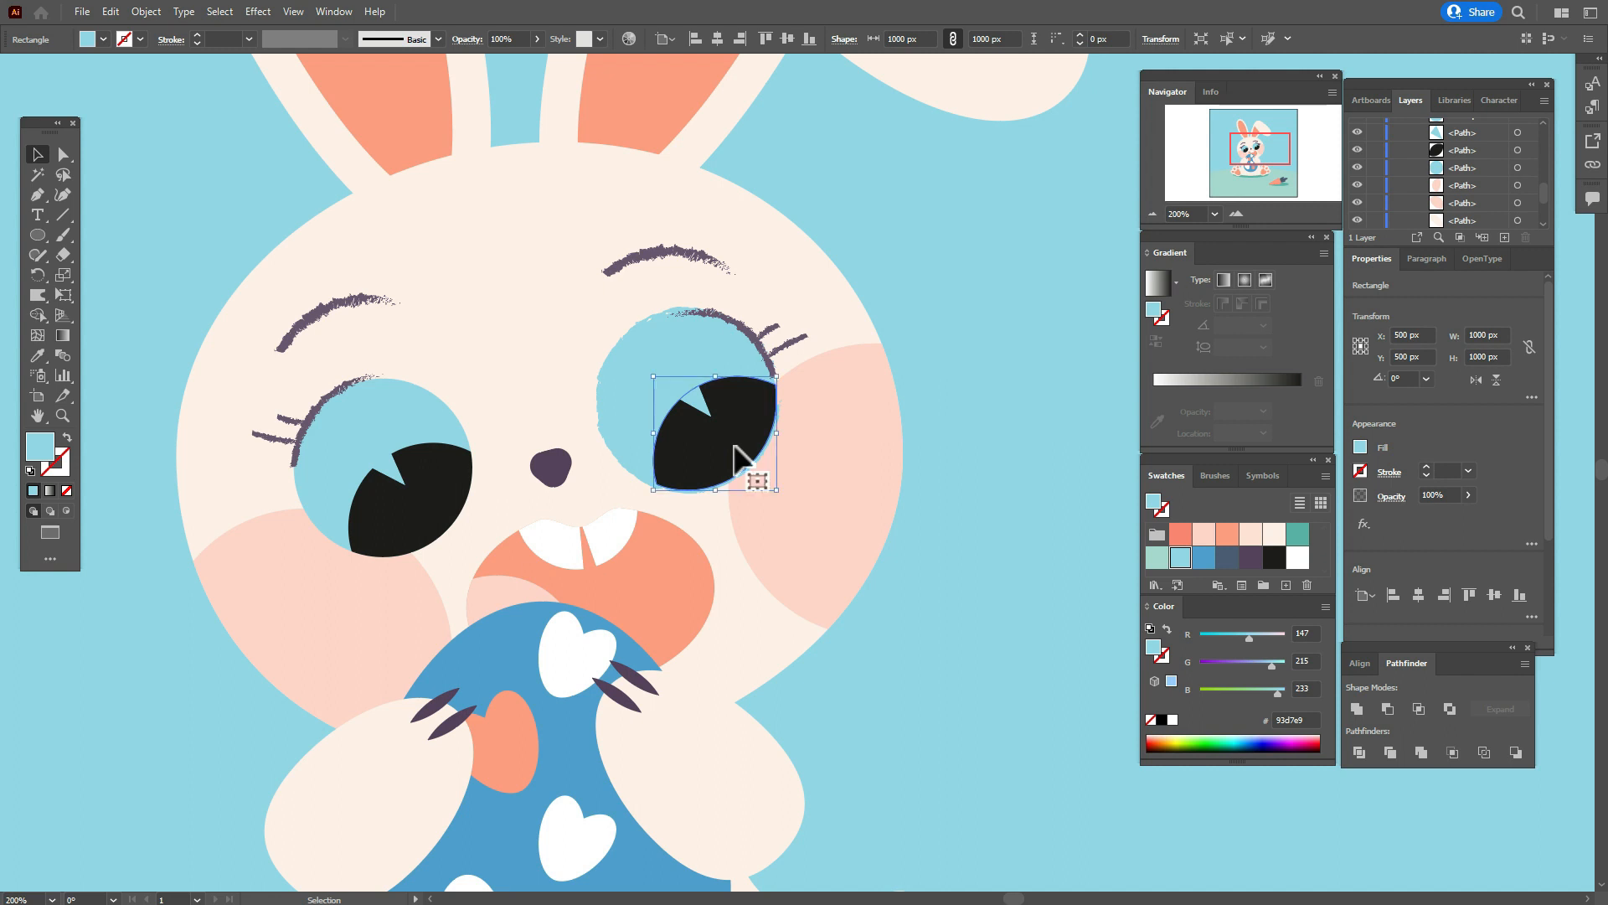
pyautogui.keyDown('shift'); pyautogui.click(699, 407); pyautogui.keyUp('shift')
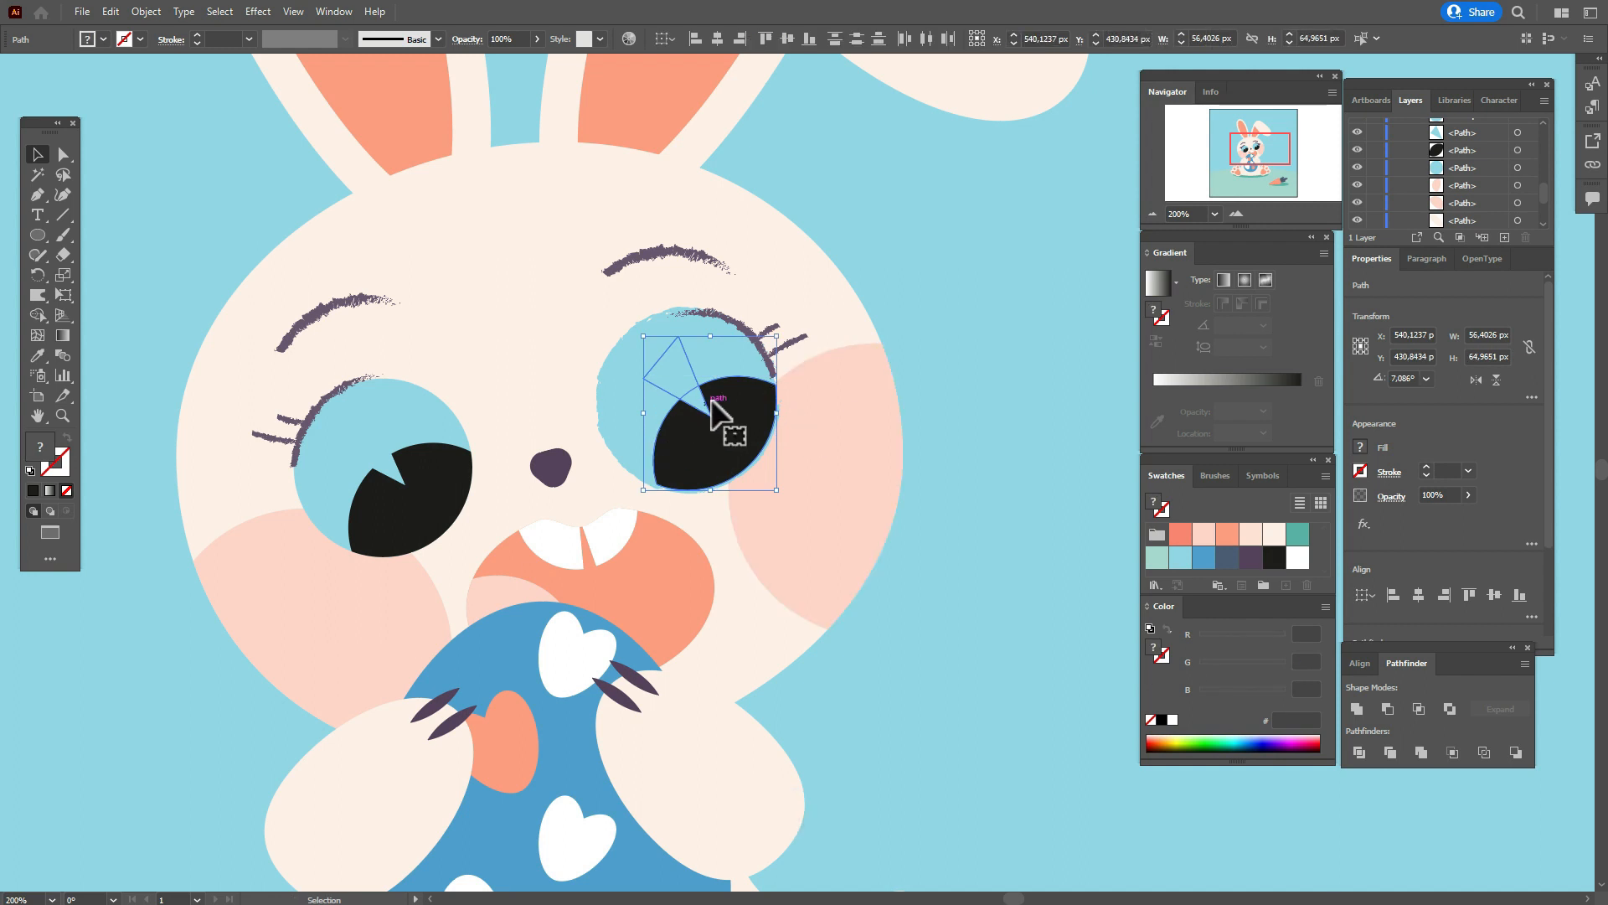
pyautogui.click(1386, 709)
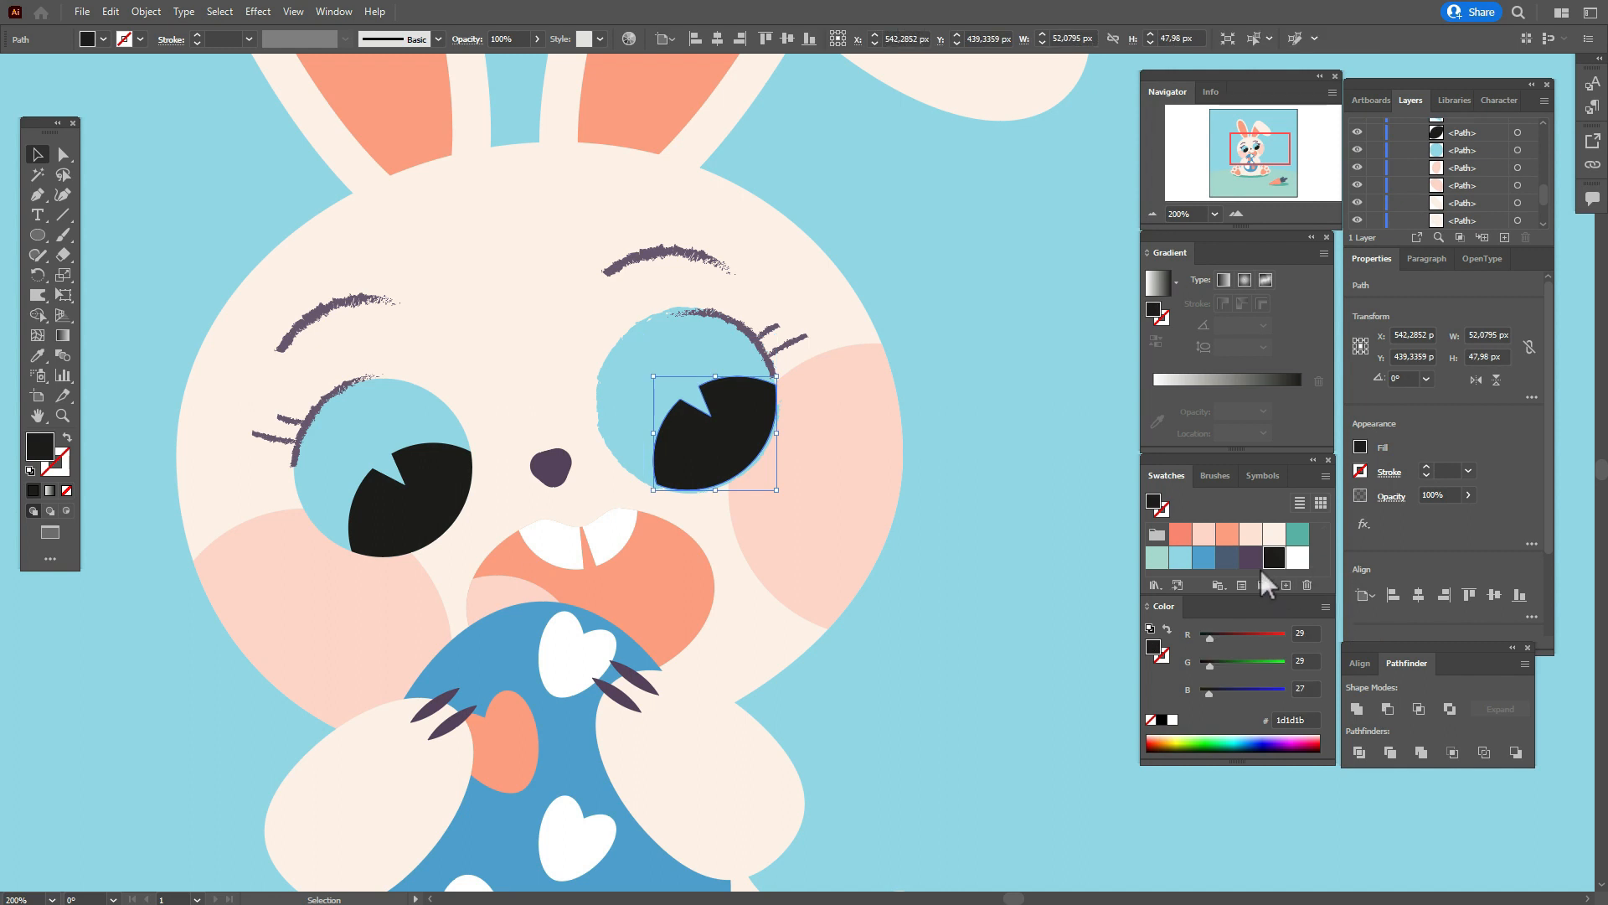
# Give the right pupil a near-black 1d1d1b stroke with the Charcoal - Feather brush at 0.5 pt.
pyautogui.click(56, 462)
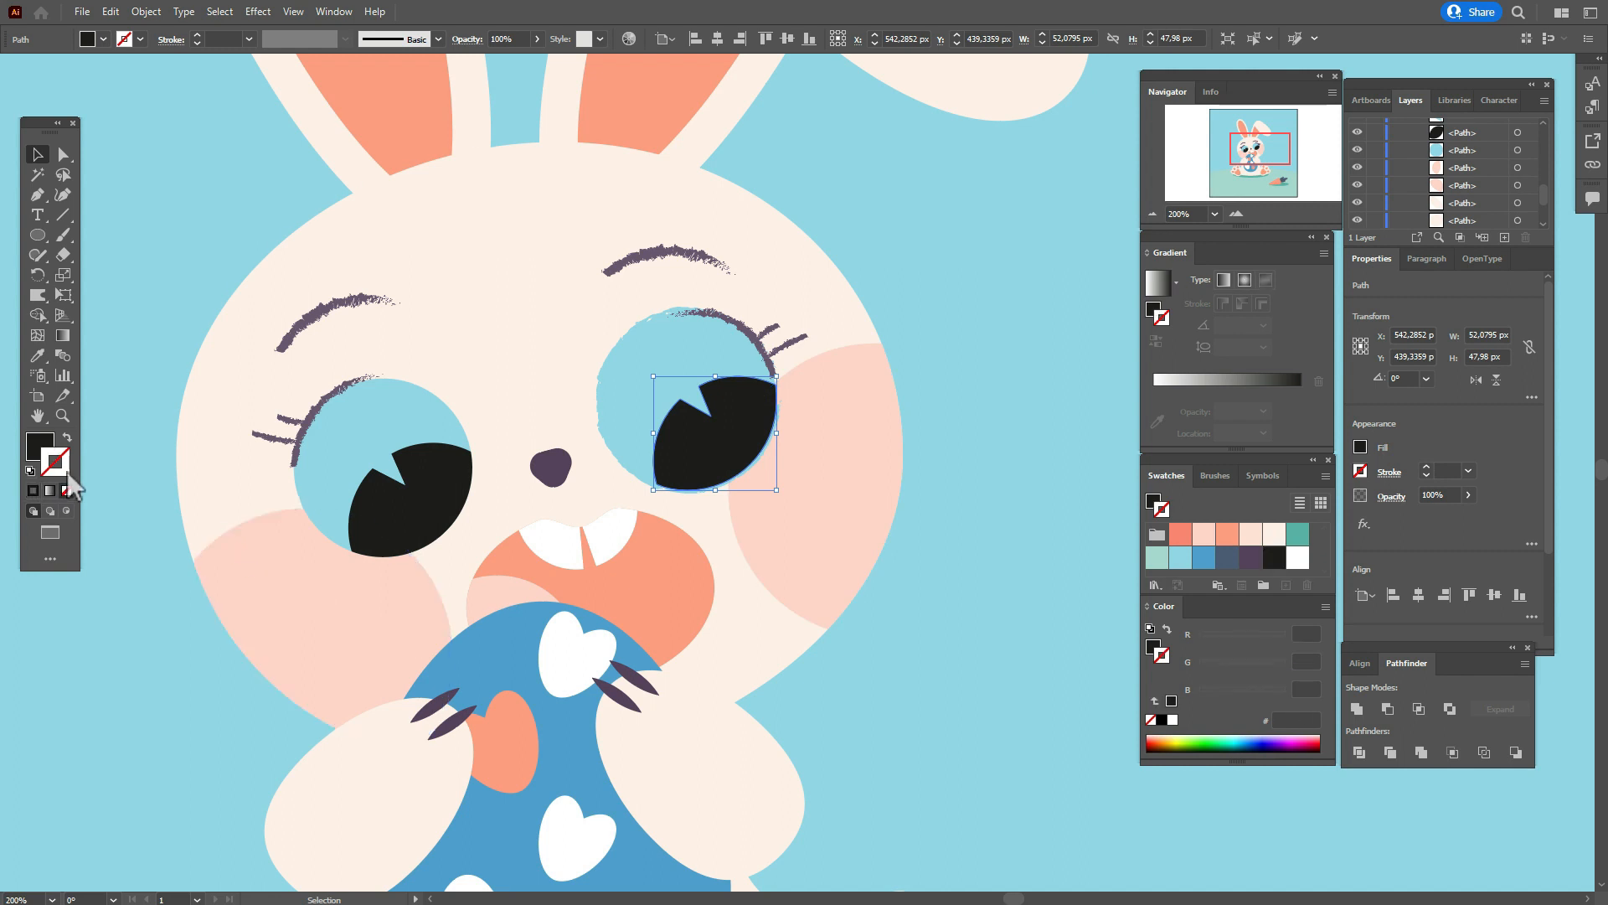
pyautogui.click(1274, 558)
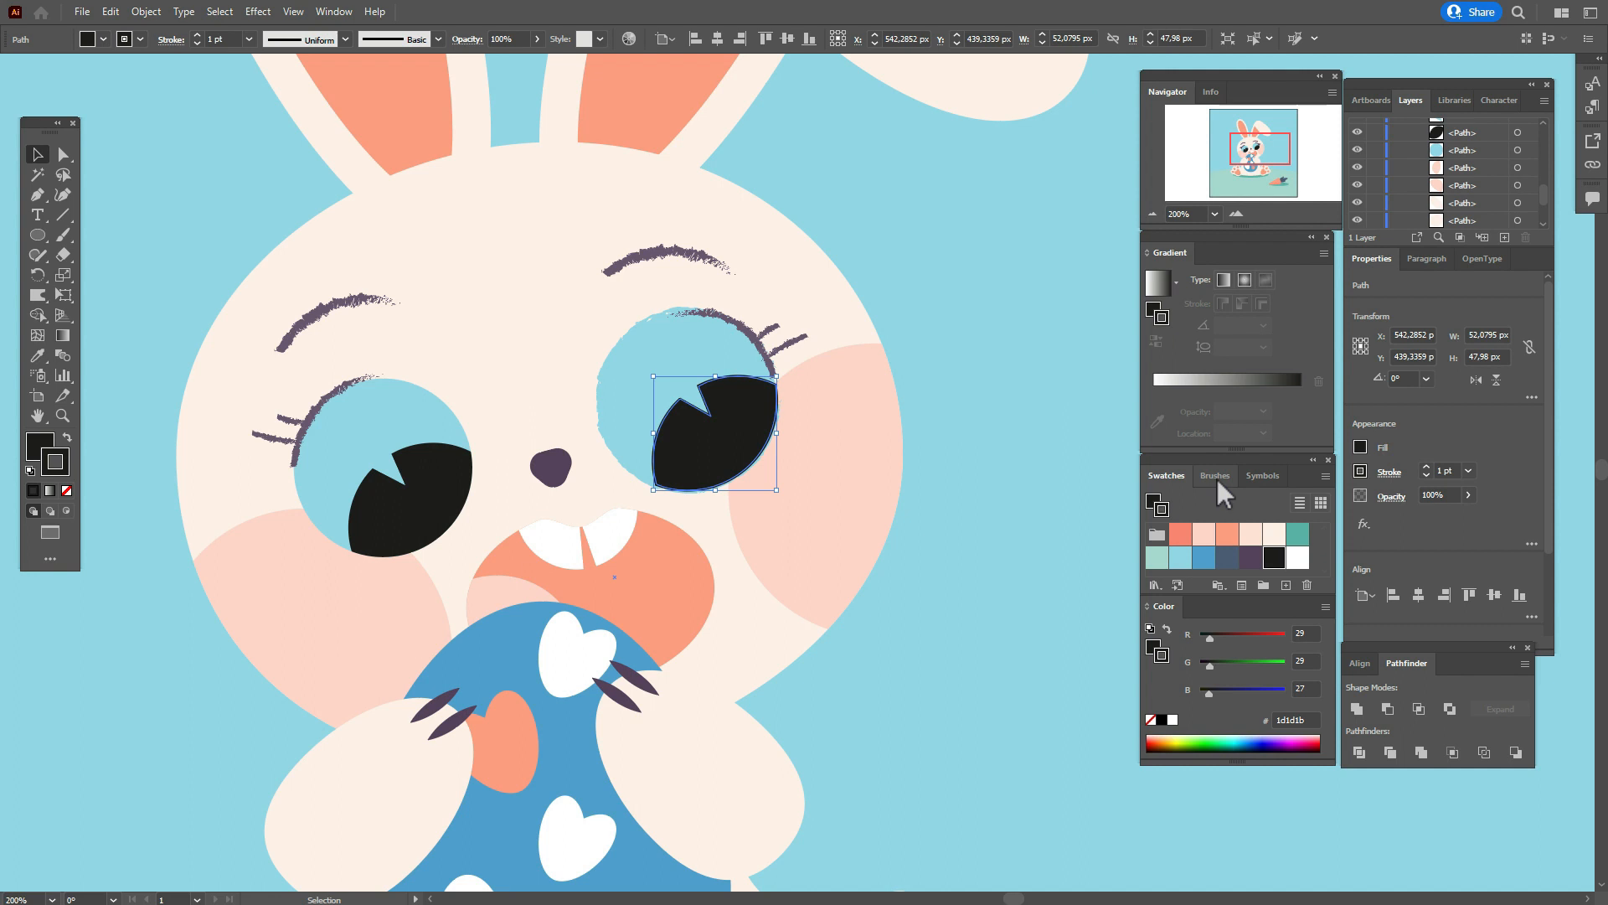
pyautogui.click(1216, 476)
pyautogui.click(1269, 563)
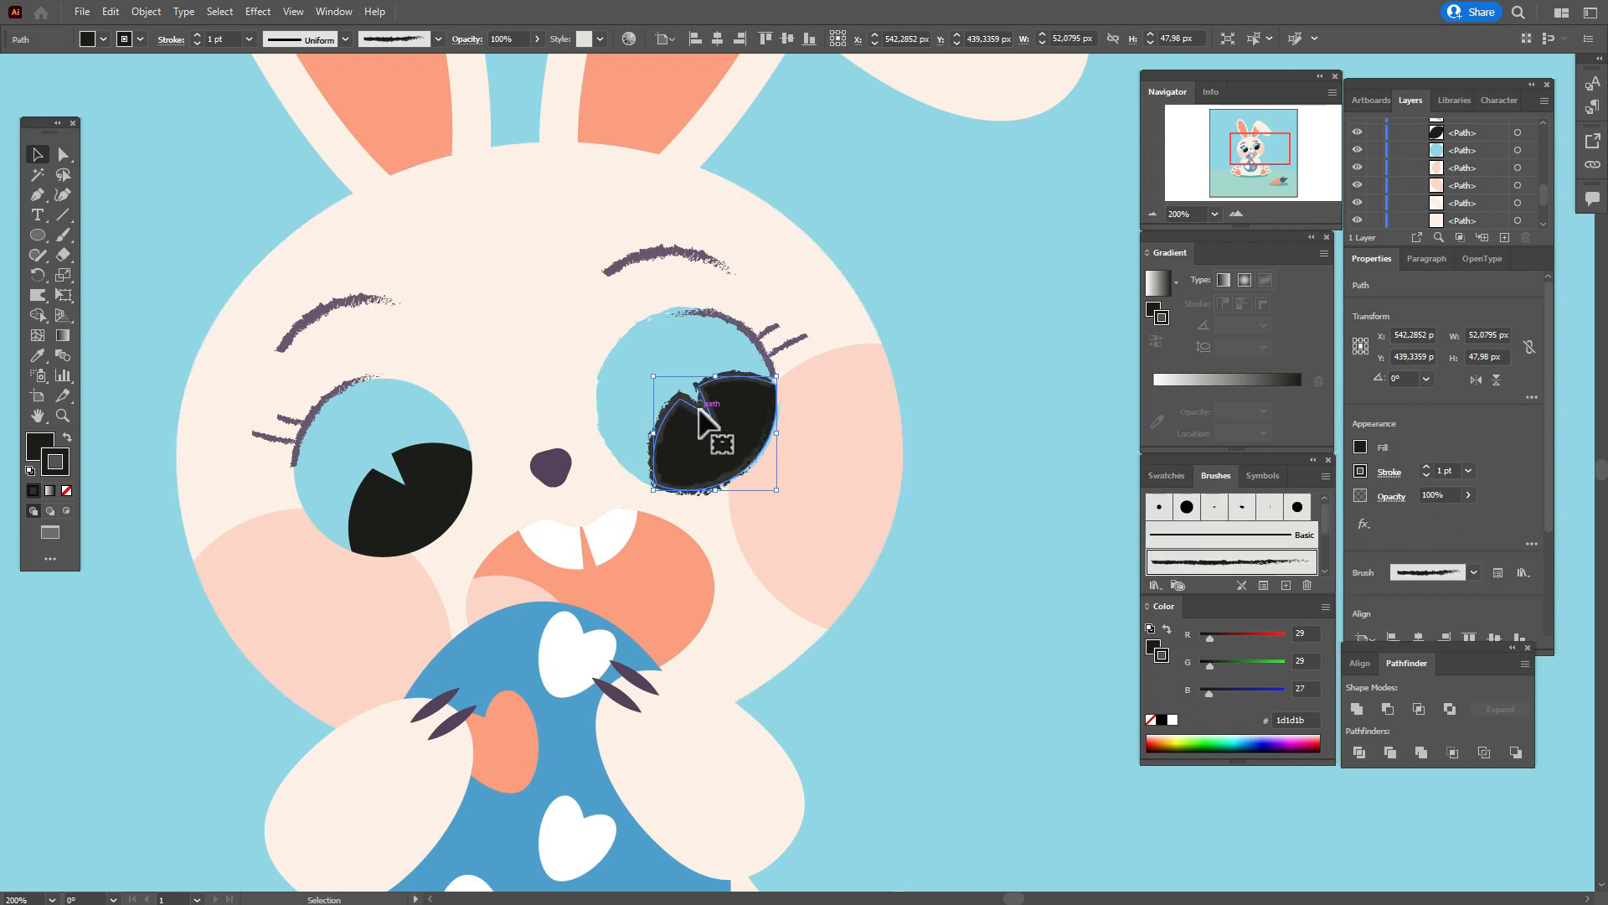
pyautogui.click(1442, 470)
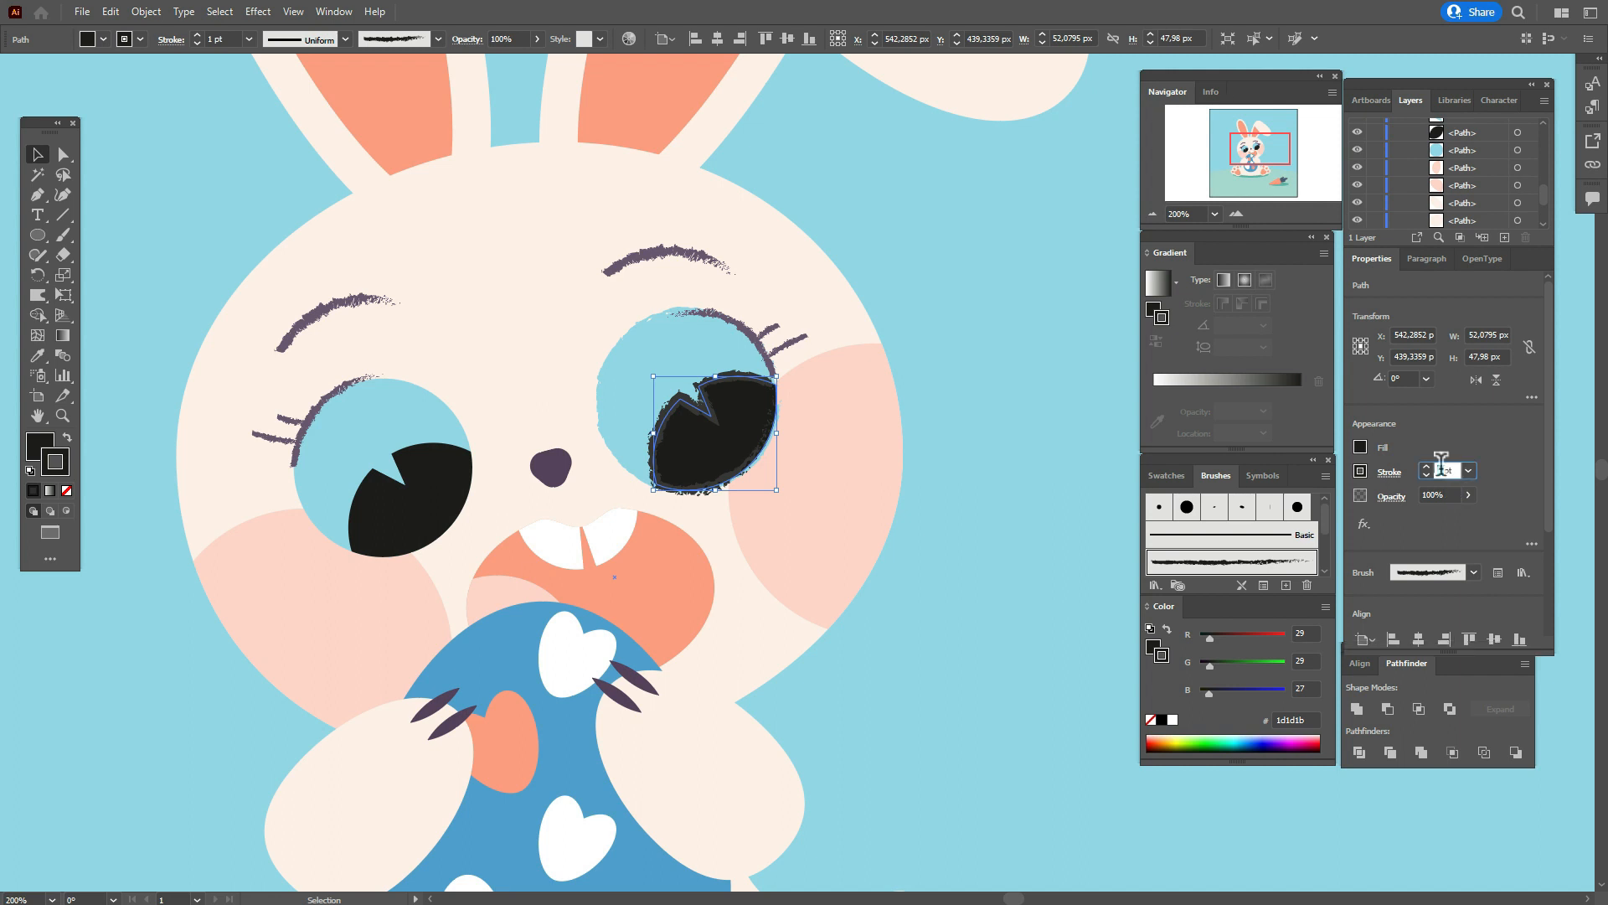
pyautogui.write('0,')
pyautogui.write('5')
pyautogui.press('Return')
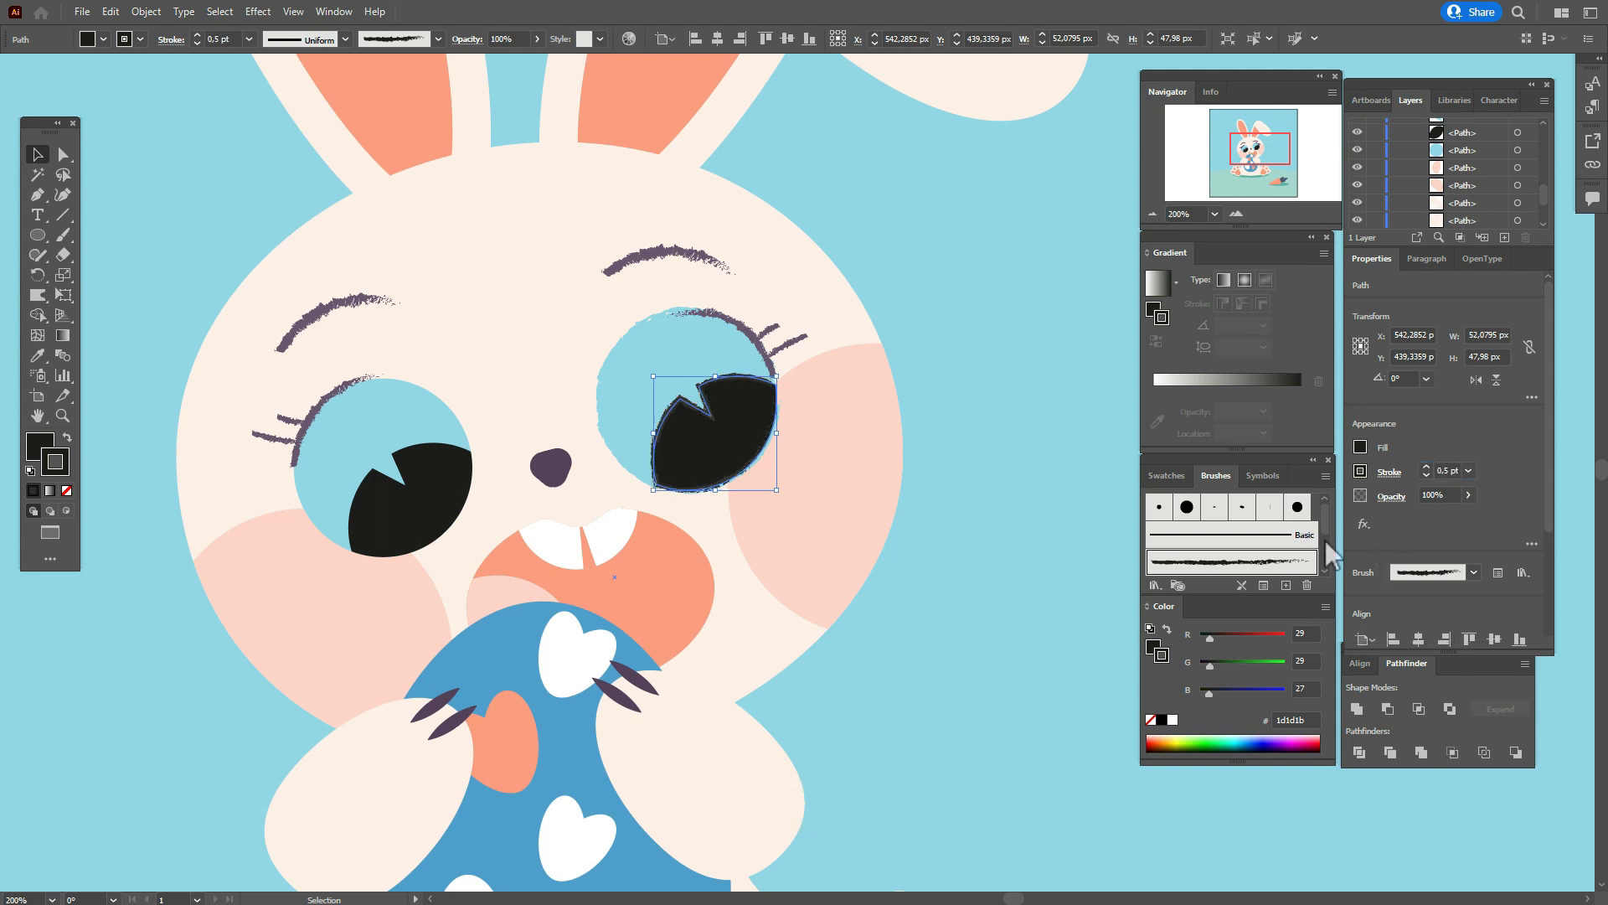
# Expand the right pupil's appearance and unite its pieces into one shape filled with near-black 1d1d1b.
pyautogui.click(148, 11)
pyautogui.click(251, 226)
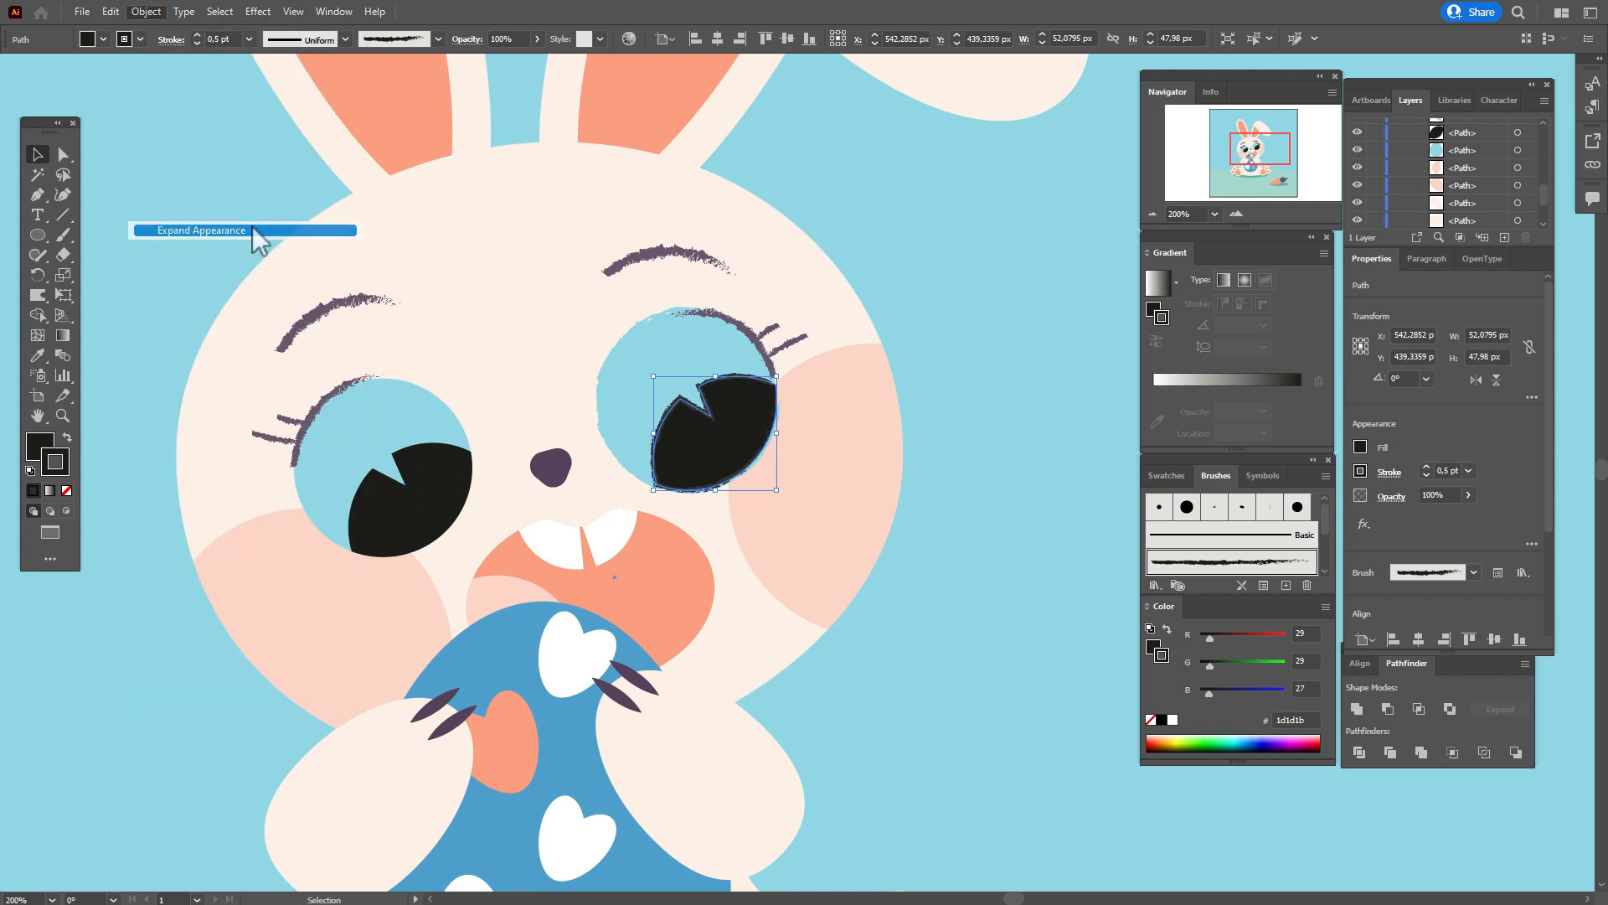
pyautogui.click(1183, 482)
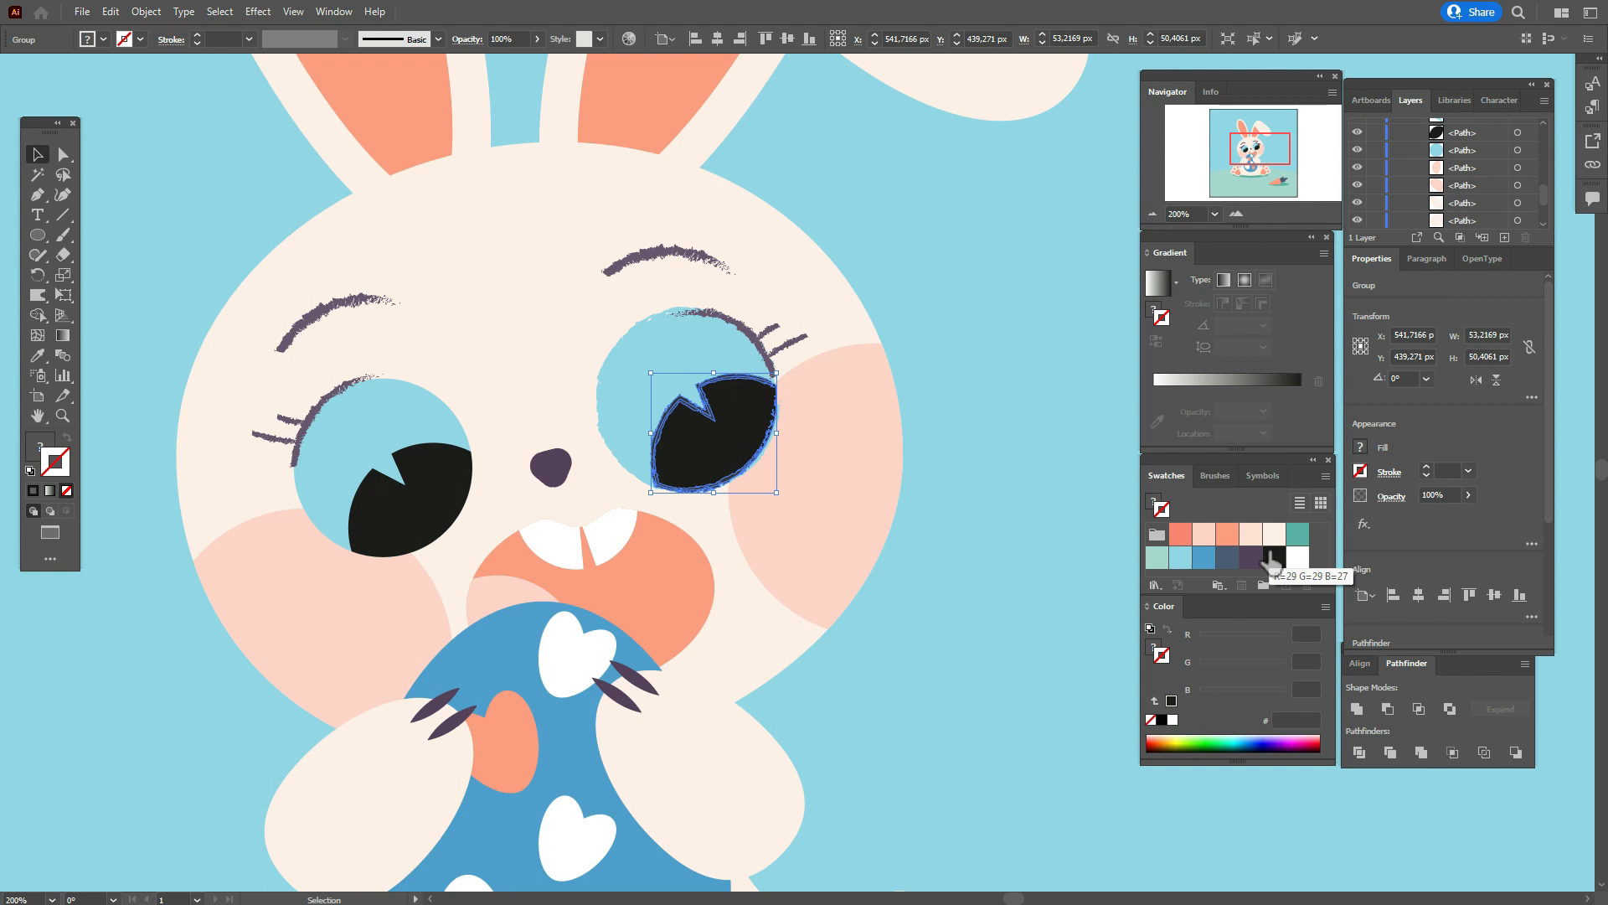
pyautogui.click(1272, 558)
pyautogui.hotkey('ctrl', 'z')
pyautogui.click(1358, 708)
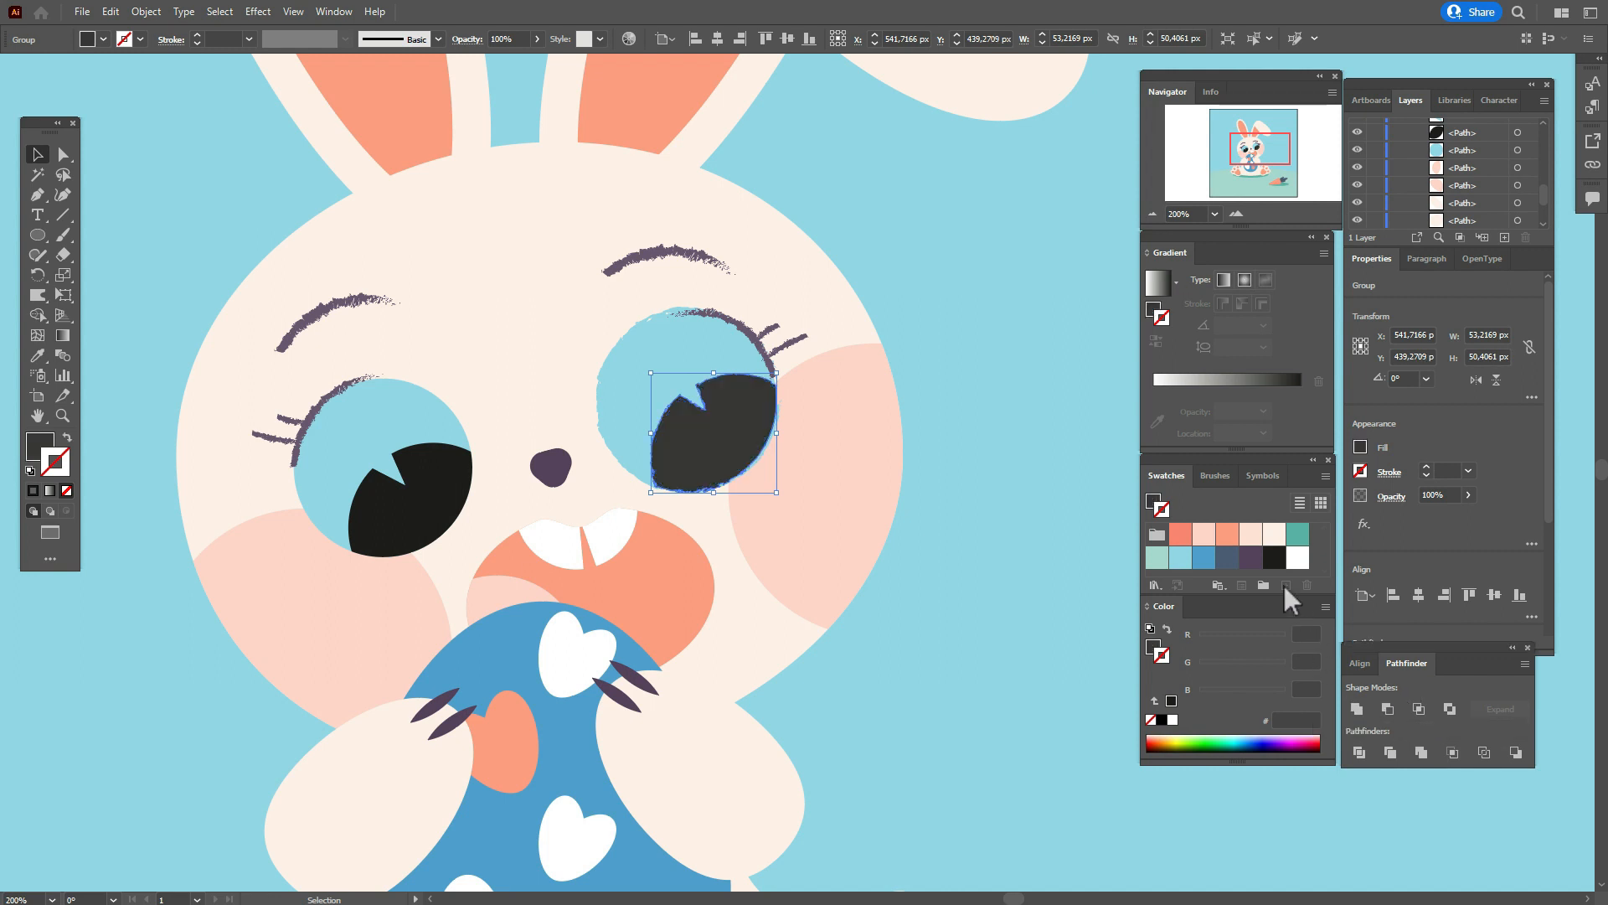
pyautogui.click(1279, 558)
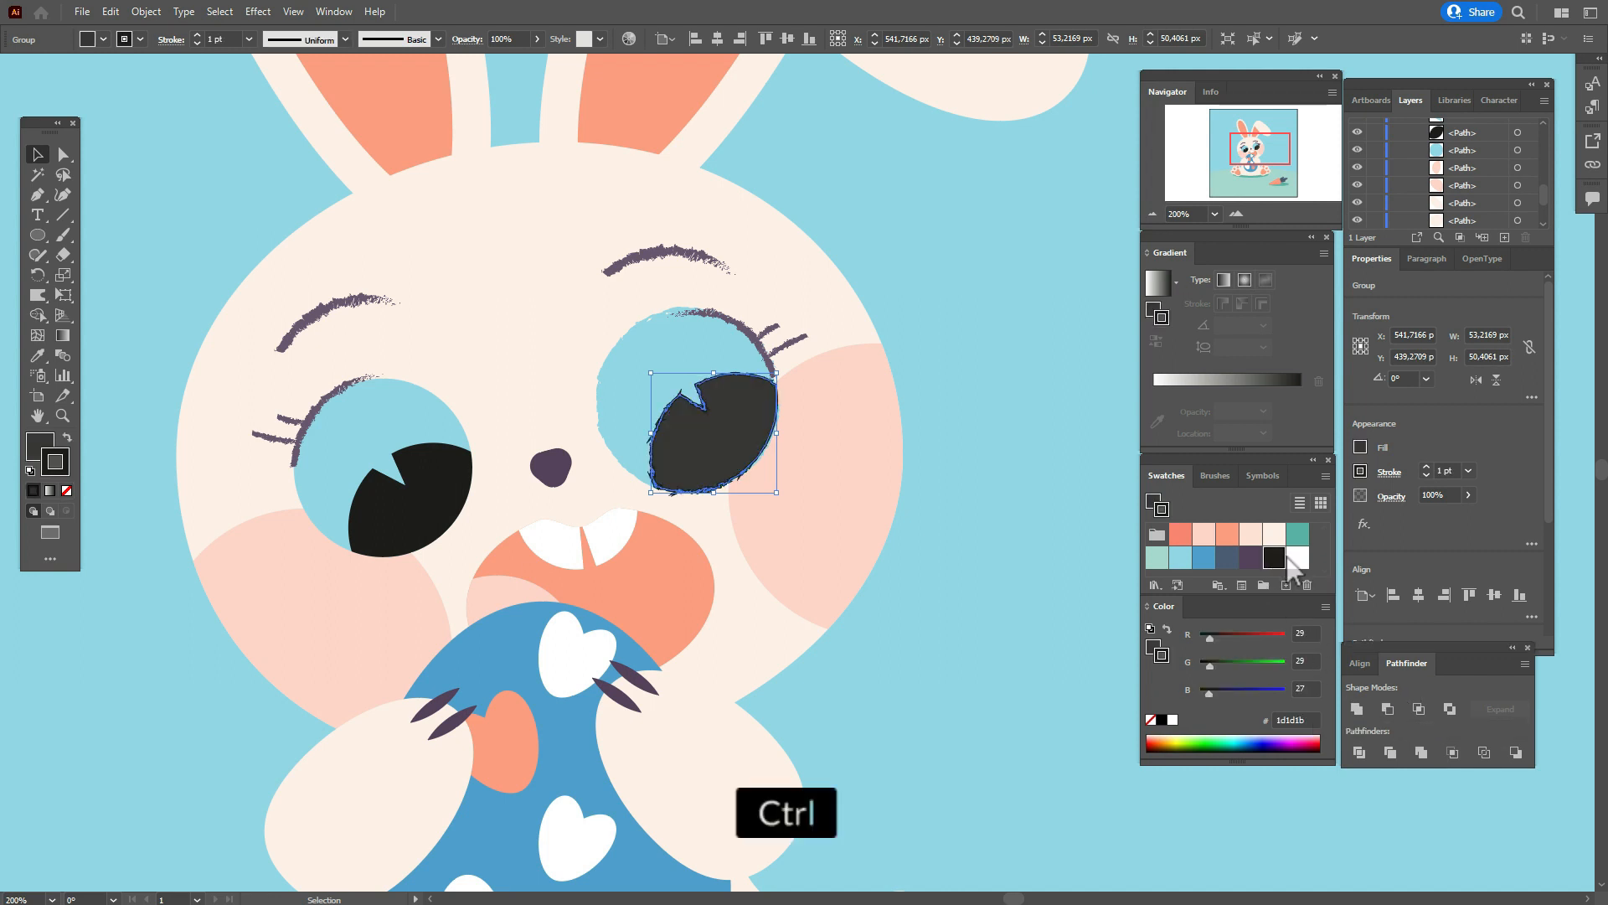
pyautogui.hotkey('ctrl', 'z')
pyautogui.click(44, 453)
pyautogui.click(1277, 559)
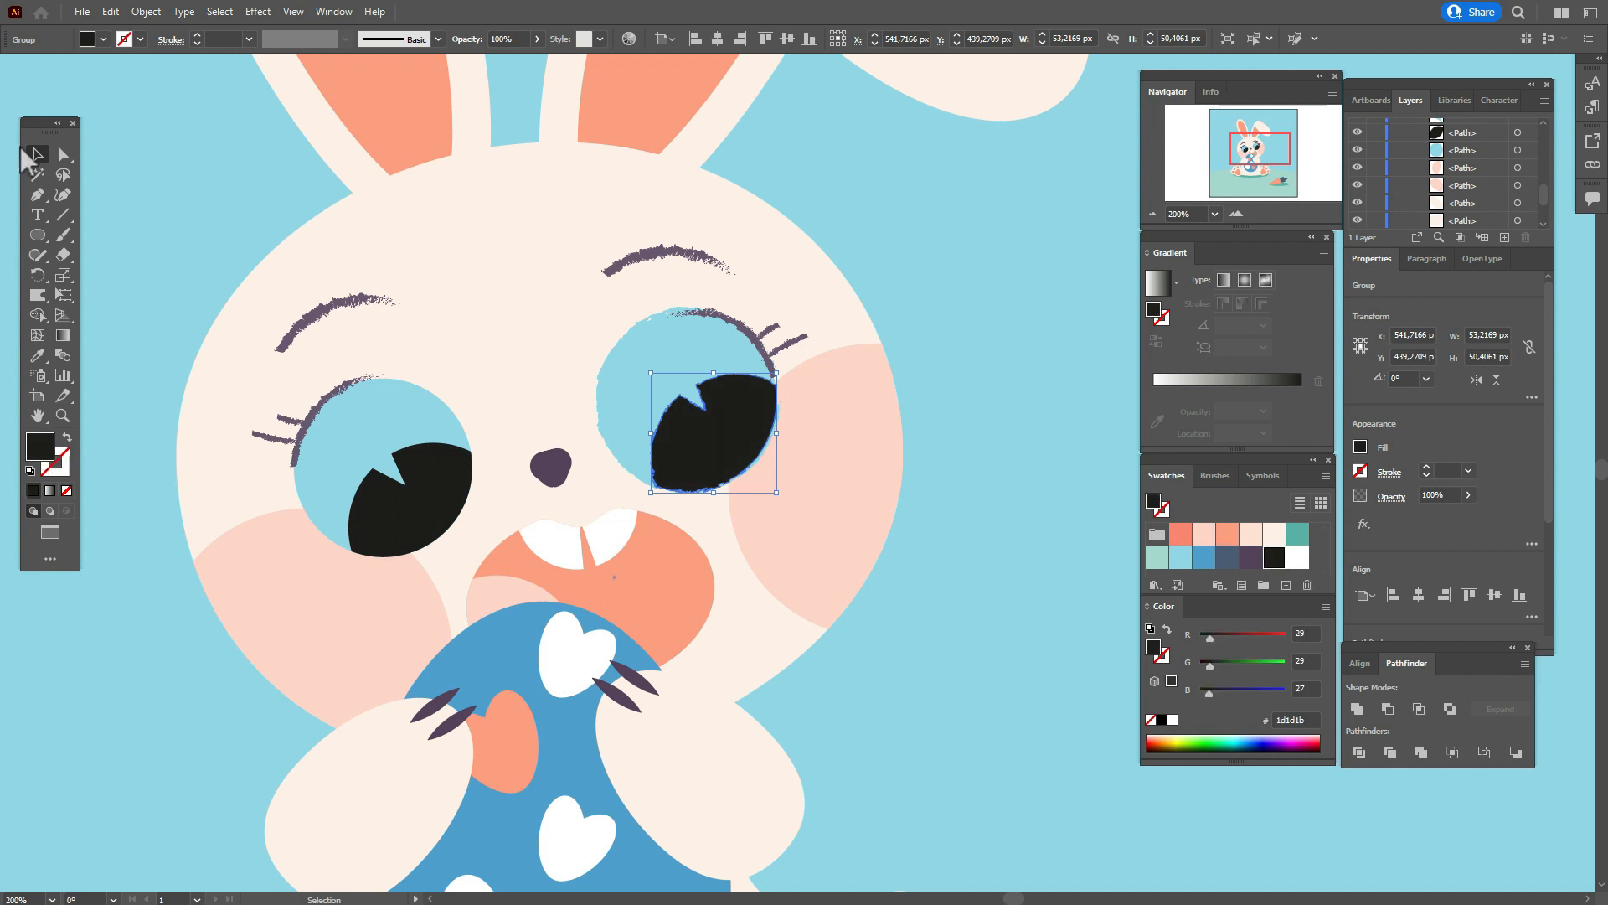
pyautogui.click(161, 170)
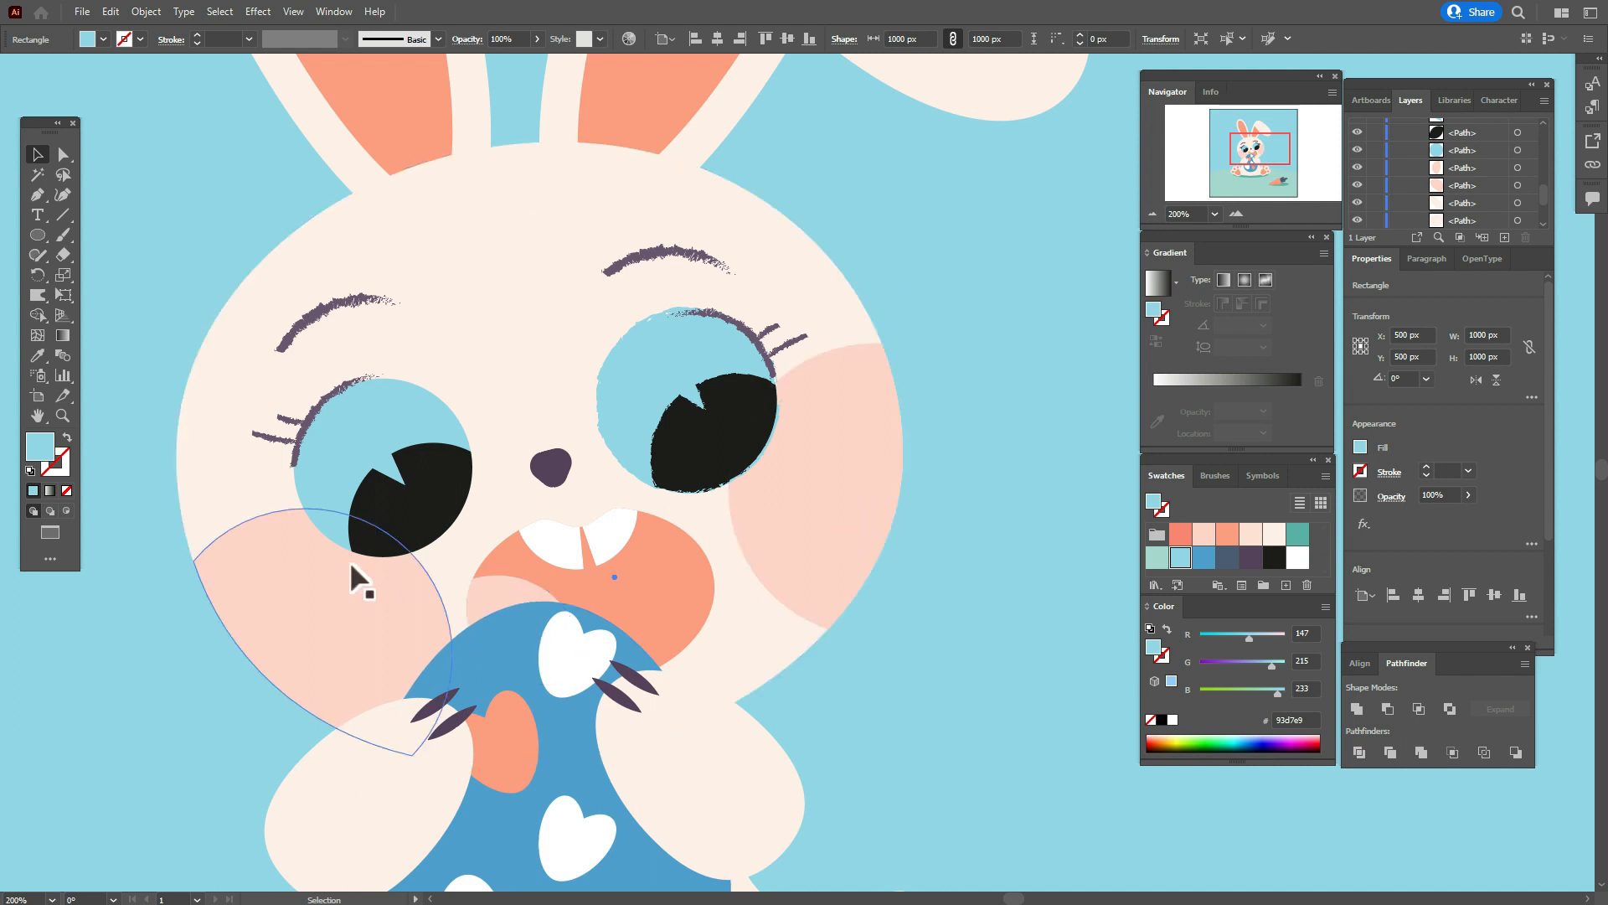
# Give the left eye's blue circle a light blue 93d7e9 stroke with the Charcoal - Feather brush.
pyautogui.click(318, 439)
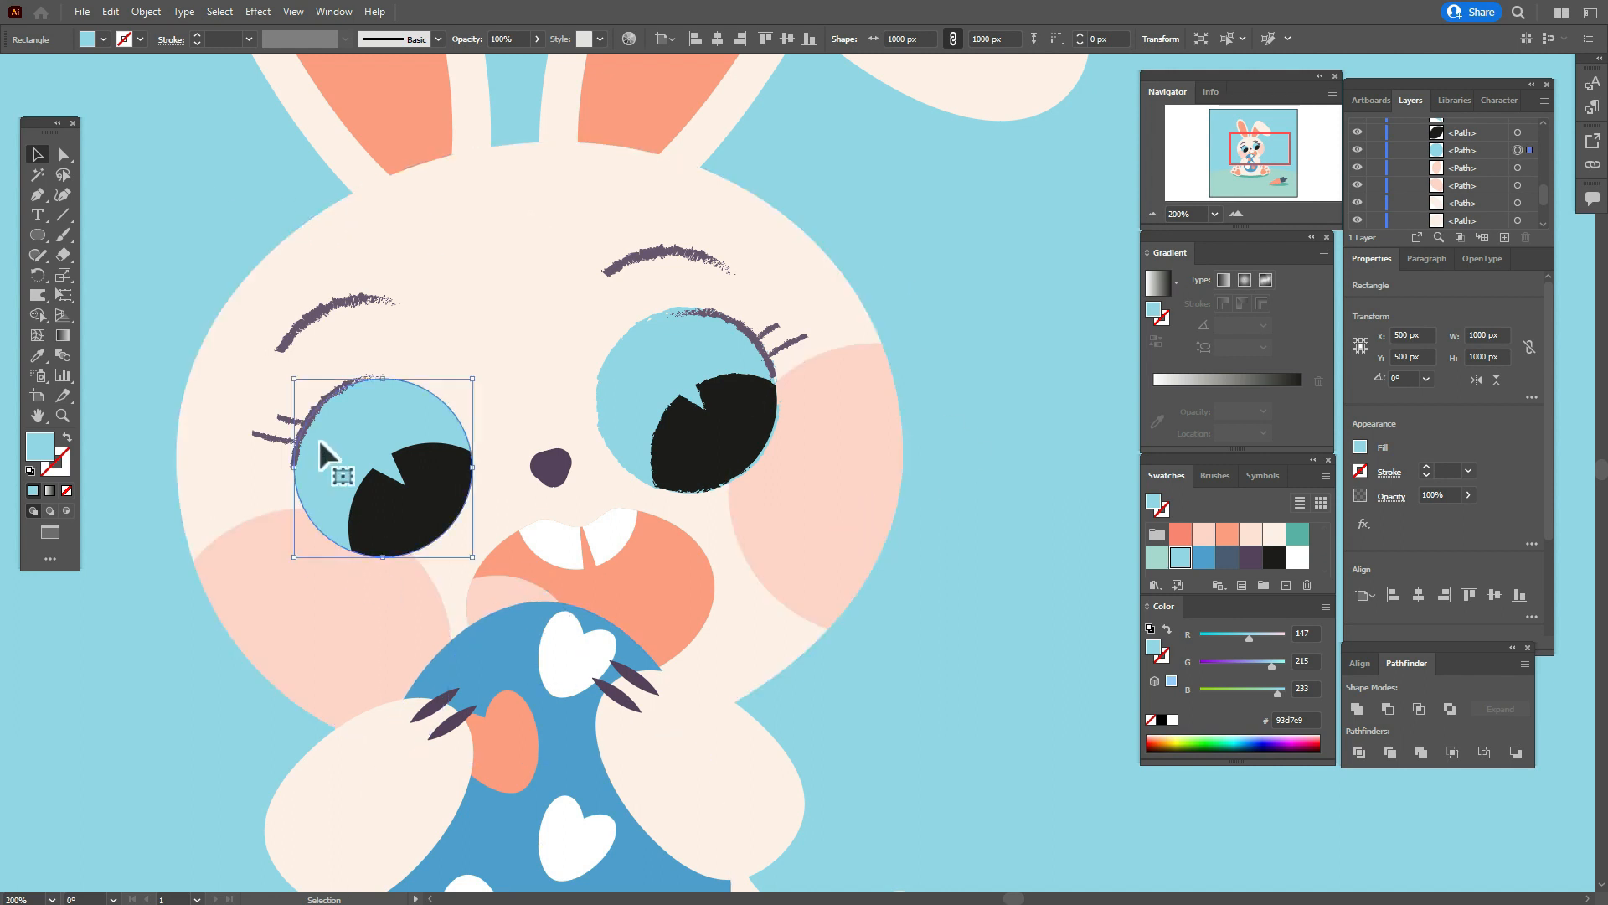
pyautogui.click(61, 466)
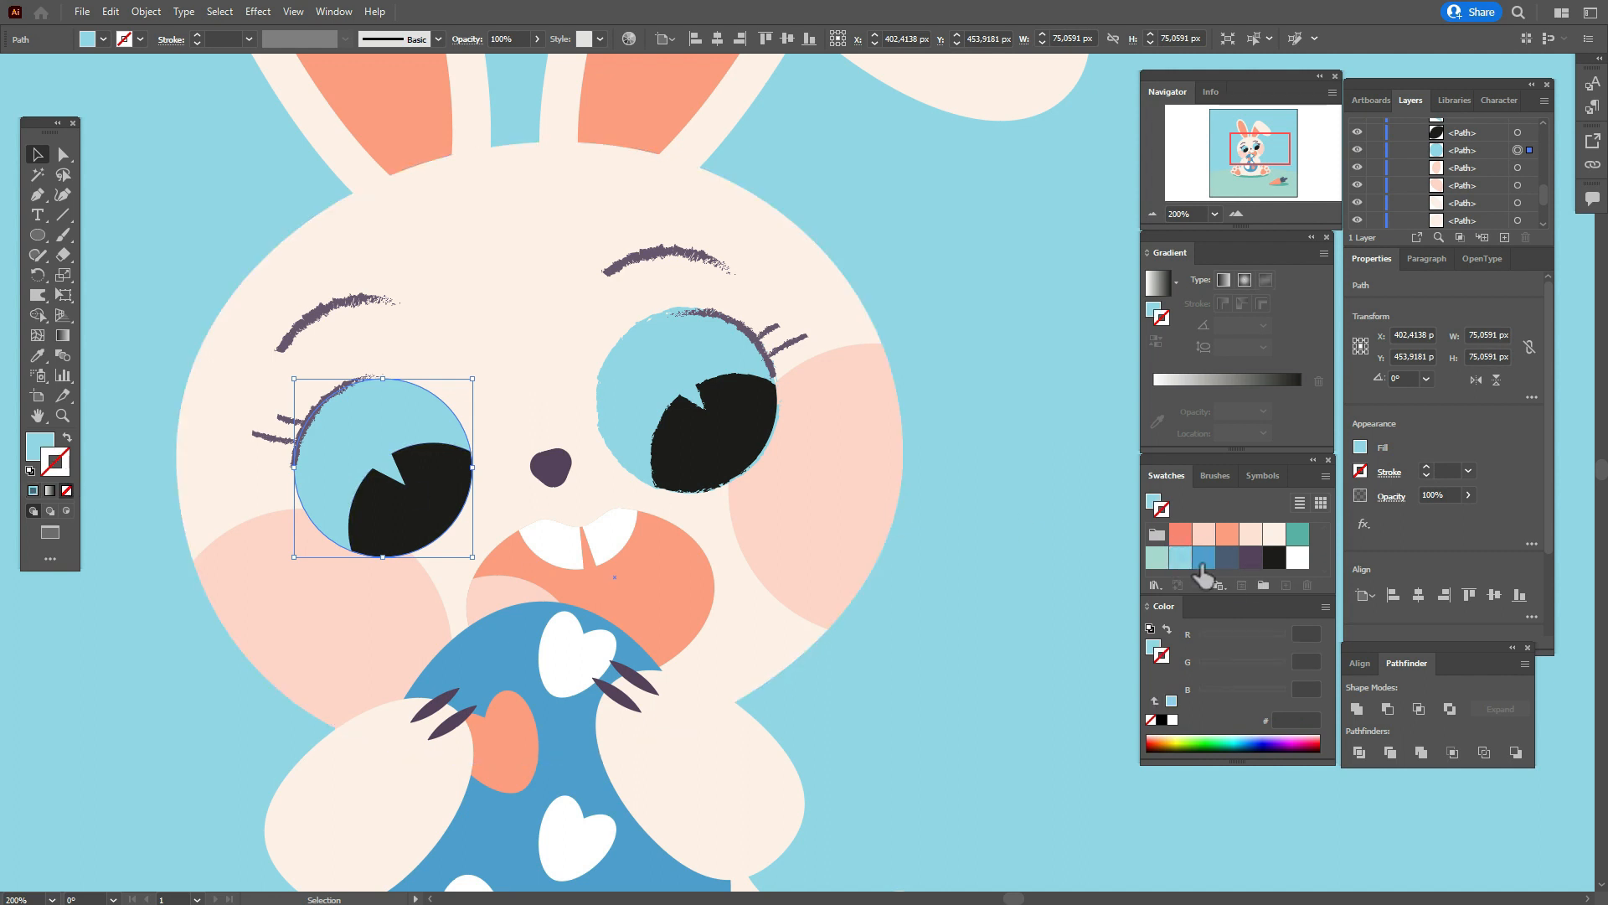
pyautogui.click(1185, 562)
pyautogui.click(1215, 475)
# Roughen the left pupil with a near-black Charcoal - Feather stroke and merge it into one near-black shape.
pyautogui.click(1166, 475)
pyautogui.click(1274, 558)
pyautogui.click(1215, 475)
pyautogui.click(1166, 475)
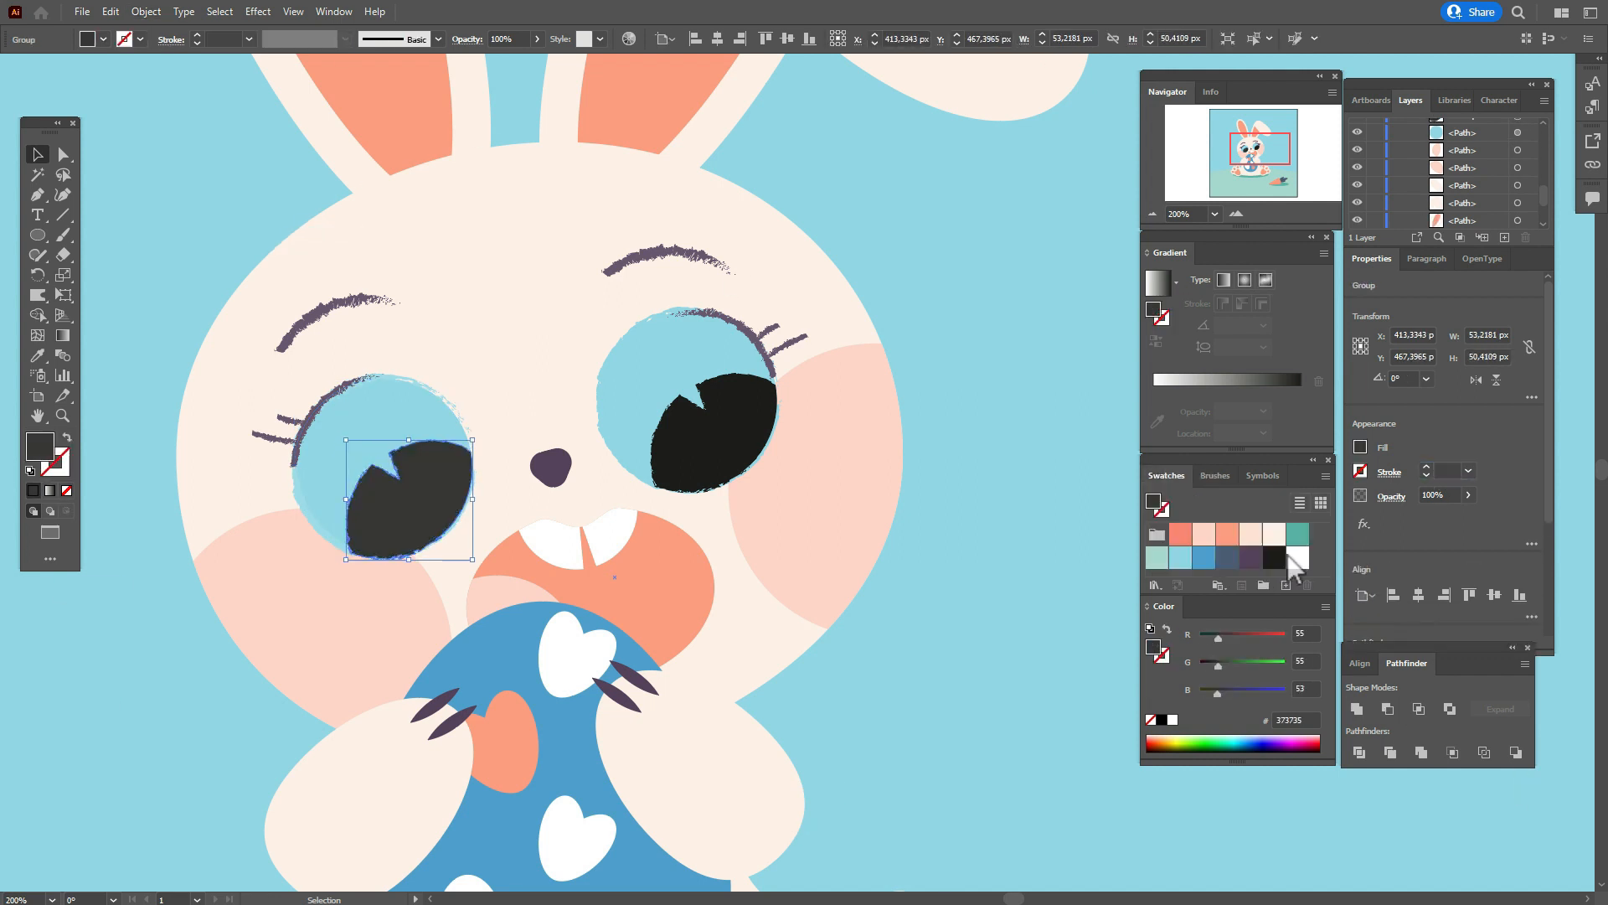
pyautogui.click(1276, 558)
# Give the bunny's head a cream stroke with the Charcoal - Feather brush.
pyautogui.hotkey('ctrl', '0')
pyautogui.scroll(3, 605, 431)
pyautogui.click(548, 263)
pyautogui.click(1274, 534)
pyautogui.click(1215, 475)
pyautogui.click(1258, 563)
pyautogui.click(921, 519)
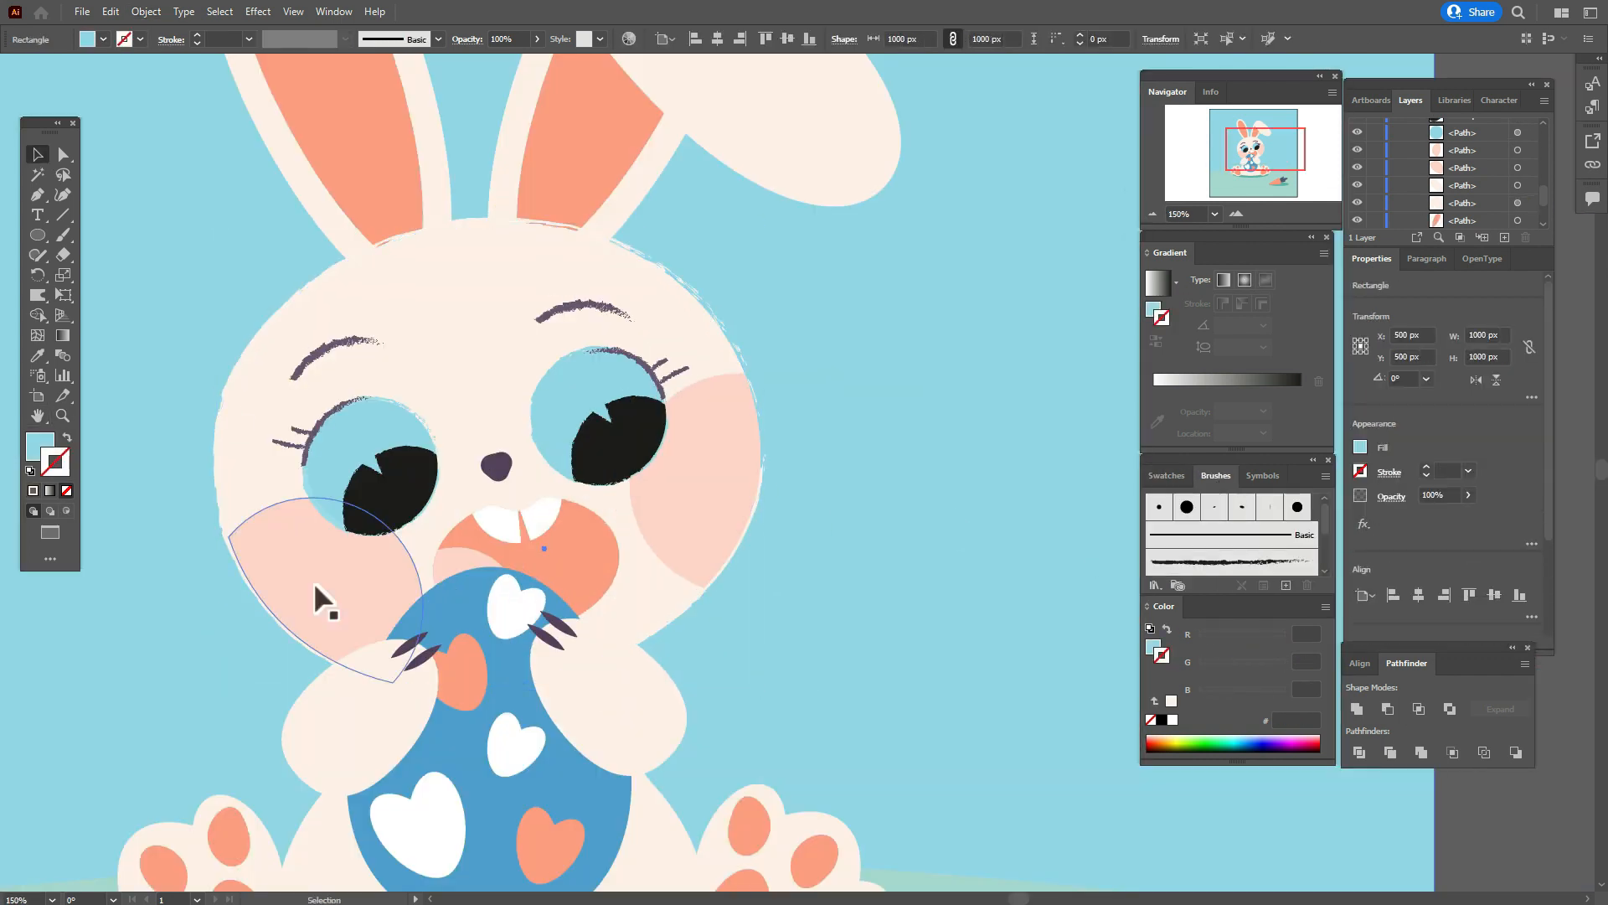
# Roughen the left cheek's edge with a pale pink ffd5c9 stroke using the Charcoal - Feather brush.
pyautogui.click(315, 585)
pyautogui.click(1166, 475)
pyautogui.click(1203, 535)
pyautogui.click(1215, 475)
pyautogui.click(1248, 562)
pyautogui.click(146, 12)
pyautogui.click(1167, 475)
pyautogui.hotkey('ctrl', 'z')
pyautogui.click(841, 592)
# Roughen the right cheek with a Charcoal - Feather stroke and fill the resulting shape with pale pink ffd5c9.
pyautogui.click(704, 494)
pyautogui.click(1204, 535)
pyautogui.click(1215, 475)
pyautogui.click(1248, 562)
pyautogui.press('Return')
pyautogui.click(1166, 475)
pyautogui.click(1204, 538)
pyautogui.press('Down')
pyautogui.press('Down')
pyautogui.press('Right')
# Roughen the mouth with a coral fe9d7f Charcoal - Feather stroke at 0.3 pt and expand it into a coral shape.
pyautogui.click(578, 549)
pyautogui.click(1163, 511)
pyautogui.click(1227, 535)
pyautogui.click(1215, 475)
pyautogui.click(1249, 562)
pyautogui.doubleClick(1441, 471)
pyautogui.write('0.')
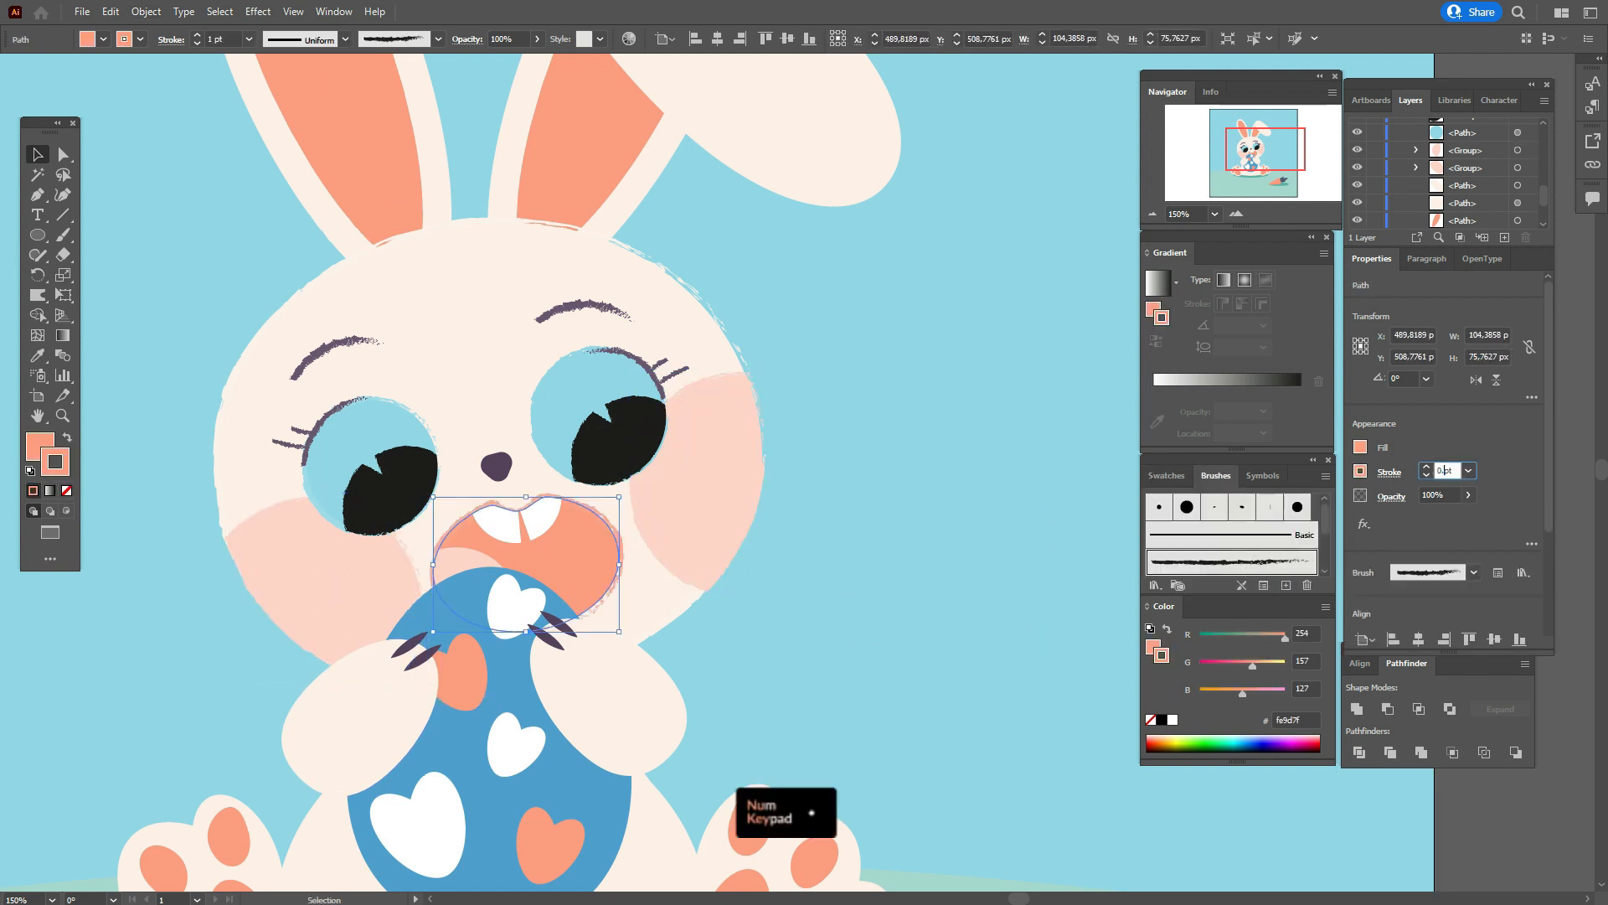
pyautogui.write('3')
pyautogui.press('Return')
pyautogui.click(146, 12)
pyautogui.click(174, 243)
pyautogui.click(1166, 475)
pyautogui.click(1227, 536)
# Roughen the teeth and tongue with the Charcoal - Feather brush, merging the expanded tongue into one pale pink ffd5c9 shape.
pyautogui.click(504, 526)
pyautogui.click(1215, 475)
pyautogui.click(466, 564)
pyautogui.click(1232, 562)
pyautogui.click(146, 12)
pyautogui.click(174, 243)
pyautogui.click(1357, 709)
pyautogui.click(1166, 475)
pyautogui.click(1203, 535)
# Give the bunny's outer ears a cream stroke with the Charcoal - Feather brush.
pyautogui.moveTo(497, 399); pyautogui.dragTo(495, 559)
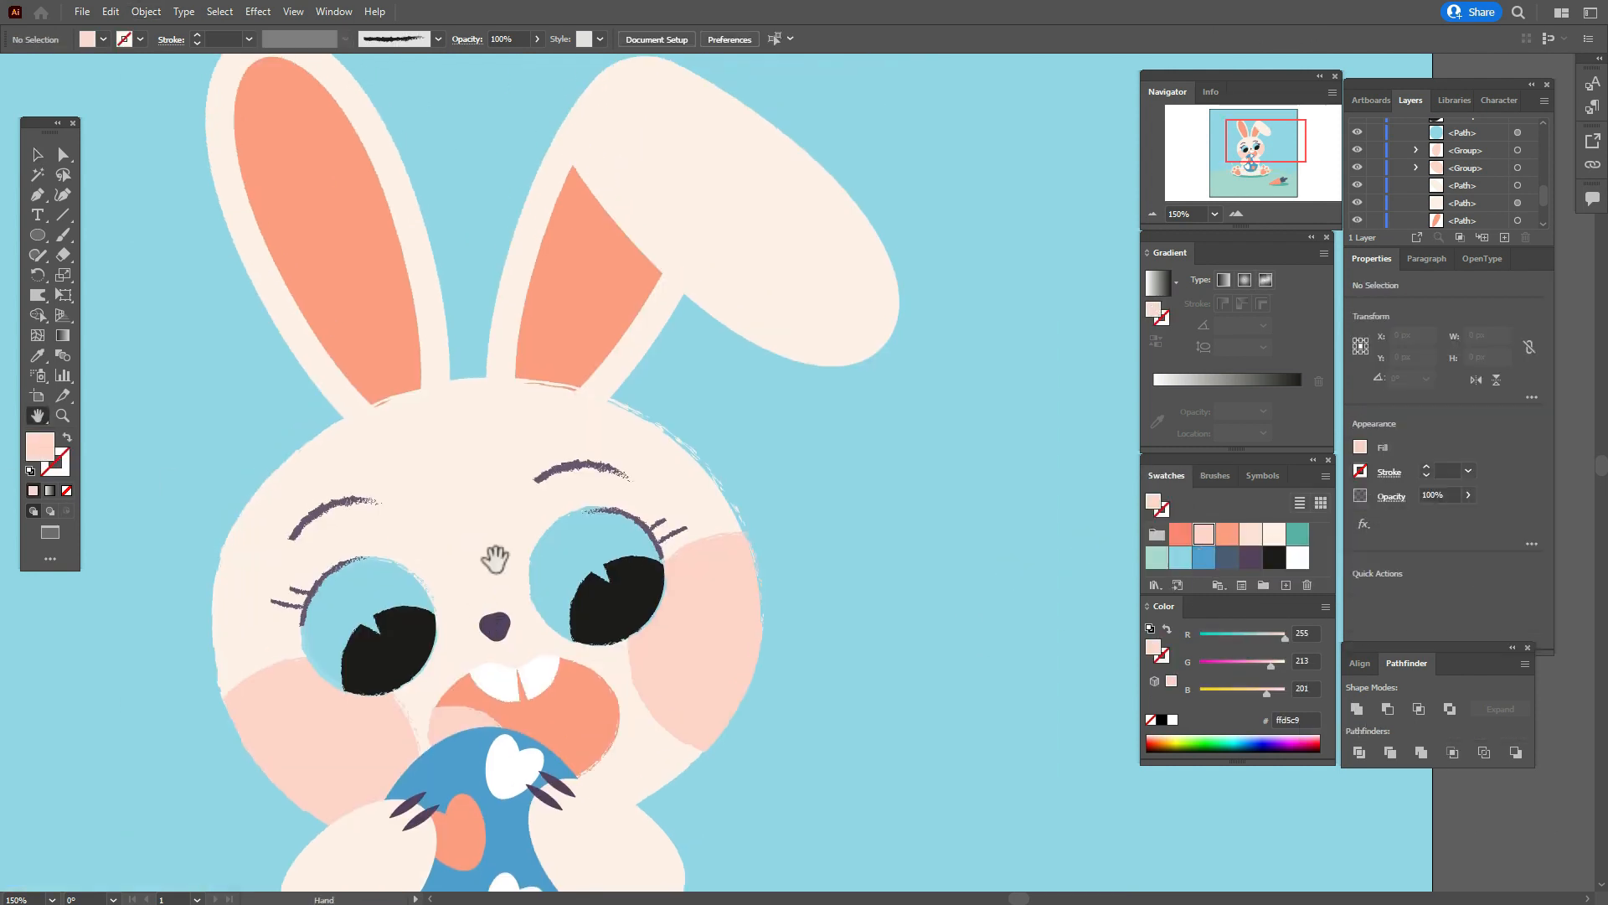
pyautogui.click(224, 167)
pyautogui.click(1274, 534)
pyautogui.click(1215, 475)
pyautogui.click(1248, 562)
pyautogui.click(782, 302)
# Roughen the inner ears with the Charcoal - Feather brush and fill the expanded shapes with coral.
pyautogui.click(1223, 478)
pyautogui.click(578, 276)
pyautogui.click(1246, 568)
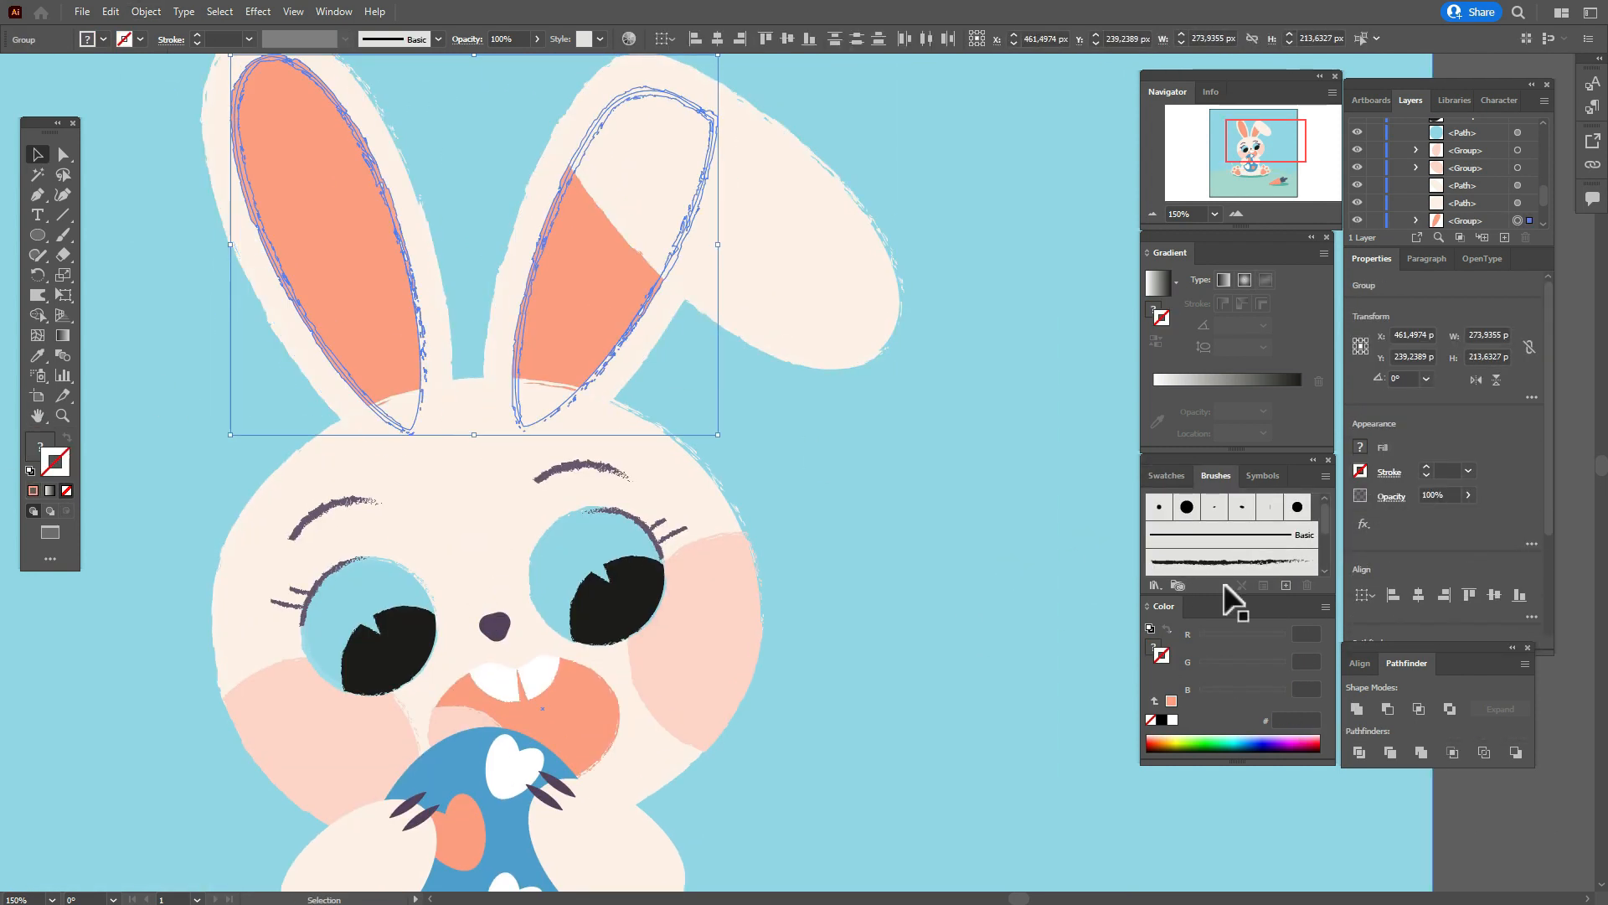
pyautogui.click(1166, 475)
pyautogui.click(1227, 534)
# Apply the Charcoal - Feather brush to the cream edges of the bunny's body, arms and feet.
pyautogui.click(19, 899)
pyautogui.write('50')
pyautogui.press('Return')
pyautogui.moveTo(829, 599); pyautogui.dragTo(671, 566)
pyautogui.click(670, 566)
pyautogui.click(456, 628)
pyautogui.keyDown('shift'); pyautogui.click(416, 607); pyautogui.keyUp('shift')
pyautogui.keyDown('shift'); pyautogui.click(717, 611); pyautogui.keyUp('shift')
pyautogui.click(1215, 475)
pyautogui.click(1246, 568)
# Roughen the egg with the Charcoal - Feather brush and unite it into one shape filled with blue 509fd0.
pyautogui.click(570, 637)
pyautogui.click(1246, 568)
pyautogui.click(1357, 708)
pyautogui.click(1166, 475)
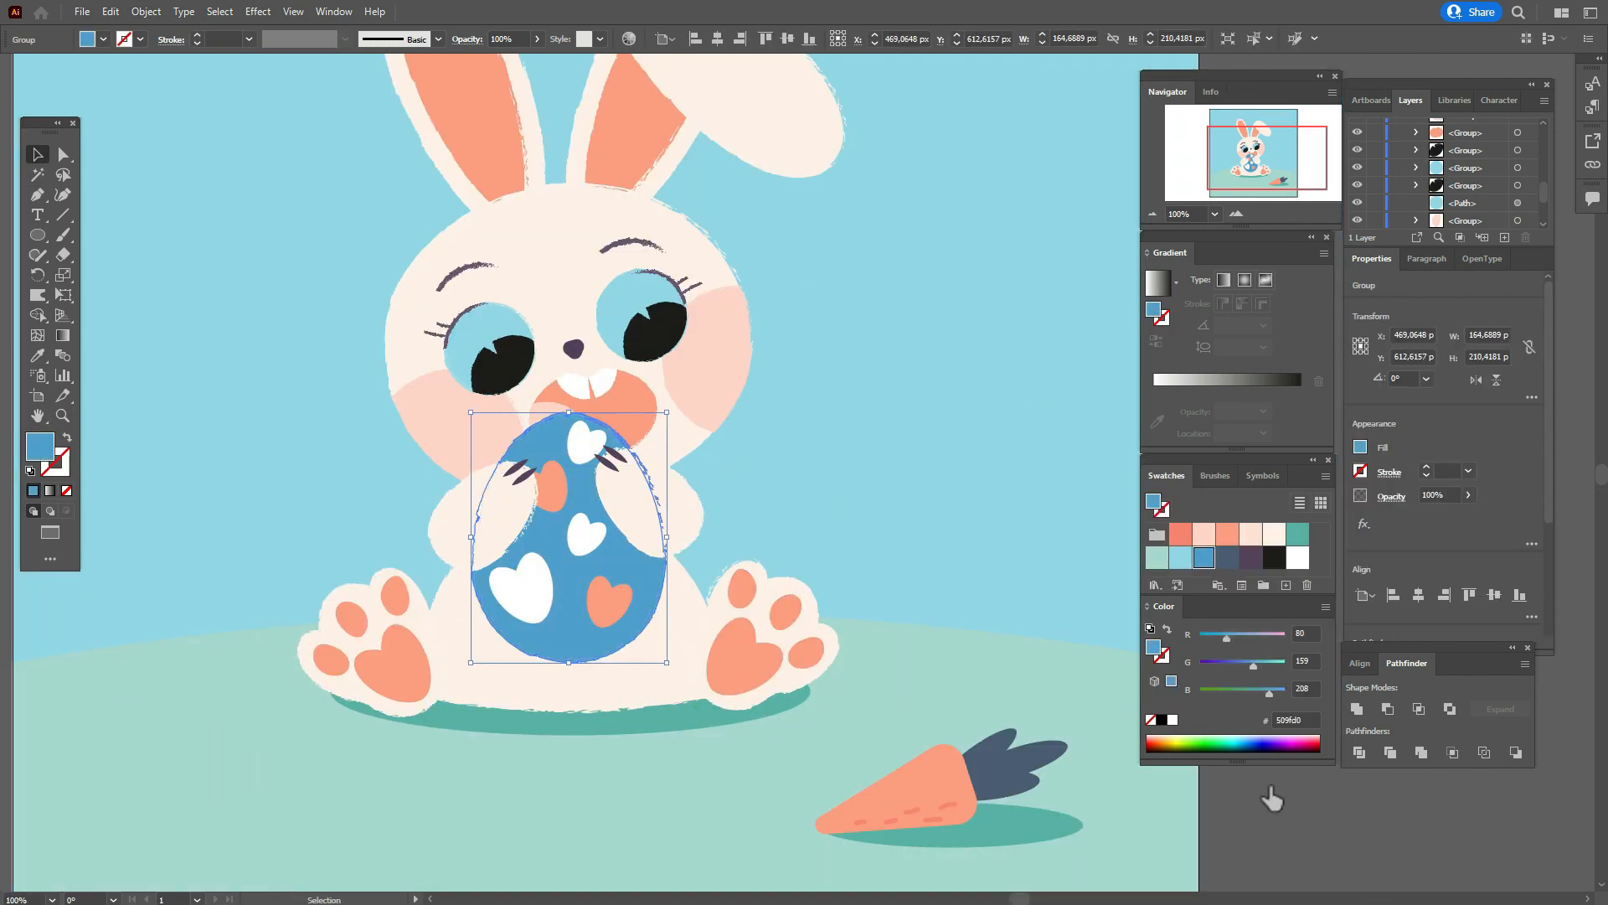
# Apply the Charcoal - Feather brush to the edges of the egg's white and coral hearts.
pyautogui.click(586, 442)
pyautogui.keyDown('shift'); pyautogui.click(587, 535); pyautogui.keyUp('shift')
pyautogui.keyDown('shift'); pyautogui.click(521, 588); pyautogui.keyUp('shift')
pyautogui.click(1215, 475)
pyautogui.click(1246, 568)
pyautogui.click(553, 499)
pyautogui.click(1445, 470)
pyautogui.click(10, 400)
# Roughen the carrot's orange body with a 0.5 pt Charcoal - Feather stroke and colour it coral.
pyautogui.moveTo(815, 640)
pyautogui.mouseDown()
pyautogui.moveTo(696, 632)
pyautogui.moveTo(551, 514)
pyautogui.mouseUp()
pyautogui.click(641, 670)
pyautogui.click(1215, 475)
pyautogui.click(1246, 568)
pyautogui.click(1445, 470)
pyautogui.write('5')
pyautogui.click(1166, 475)
pyautogui.click(1228, 534)
# Roughen the carrot's dark blue leaves with the Charcoal - Feather brush and expand their appearance.
pyautogui.click(750, 646)
pyautogui.click(1214, 475)
pyautogui.click(1239, 566)
pyautogui.click(146, 12)
pyautogui.click(1166, 475)
# Give the shadow under the bunny a teal Charcoal - Feather stroke and expand its appearance.
pyautogui.click(477, 612)
pyautogui.click(1298, 534)
pyautogui.click(1215, 475)
pyautogui.click(1246, 568)
pyautogui.click(146, 12)
pyautogui.click(1166, 475)
# Roughen the carrot's shadow with the Charcoal - Feather brush and fill the expanded shape with teal 5bb2a5.
pyautogui.click(938, 722)
pyautogui.click(146, 12)
pyautogui.click(1215, 475)
pyautogui.click(1166, 475)
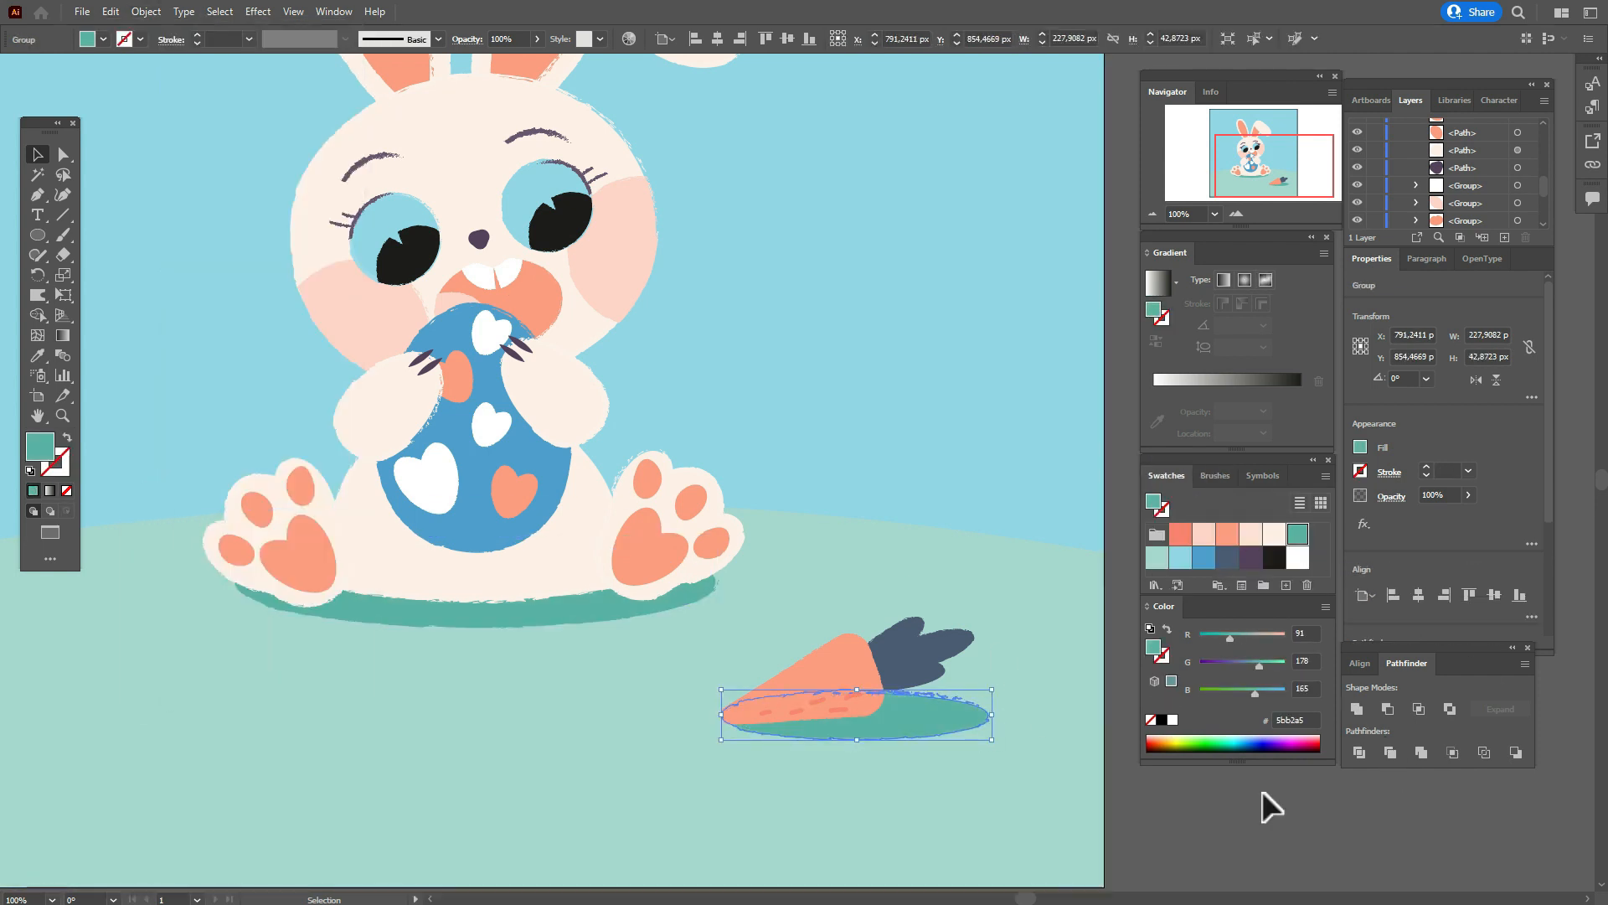
pyautogui.click(1263, 794)
# Give the green hill a pale green a8d7d0 stroke with the Charcoal - Feather brush.
pyautogui.scroll(-3, 926, 670)
pyautogui.moveTo(926, 670); pyautogui.dragTo(828, 727)
pyautogui.click(871, 678)
pyautogui.click(1156, 557)
pyautogui.click(1215, 475)
pyautogui.click(1245, 568)
pyautogui.click(906, 686)
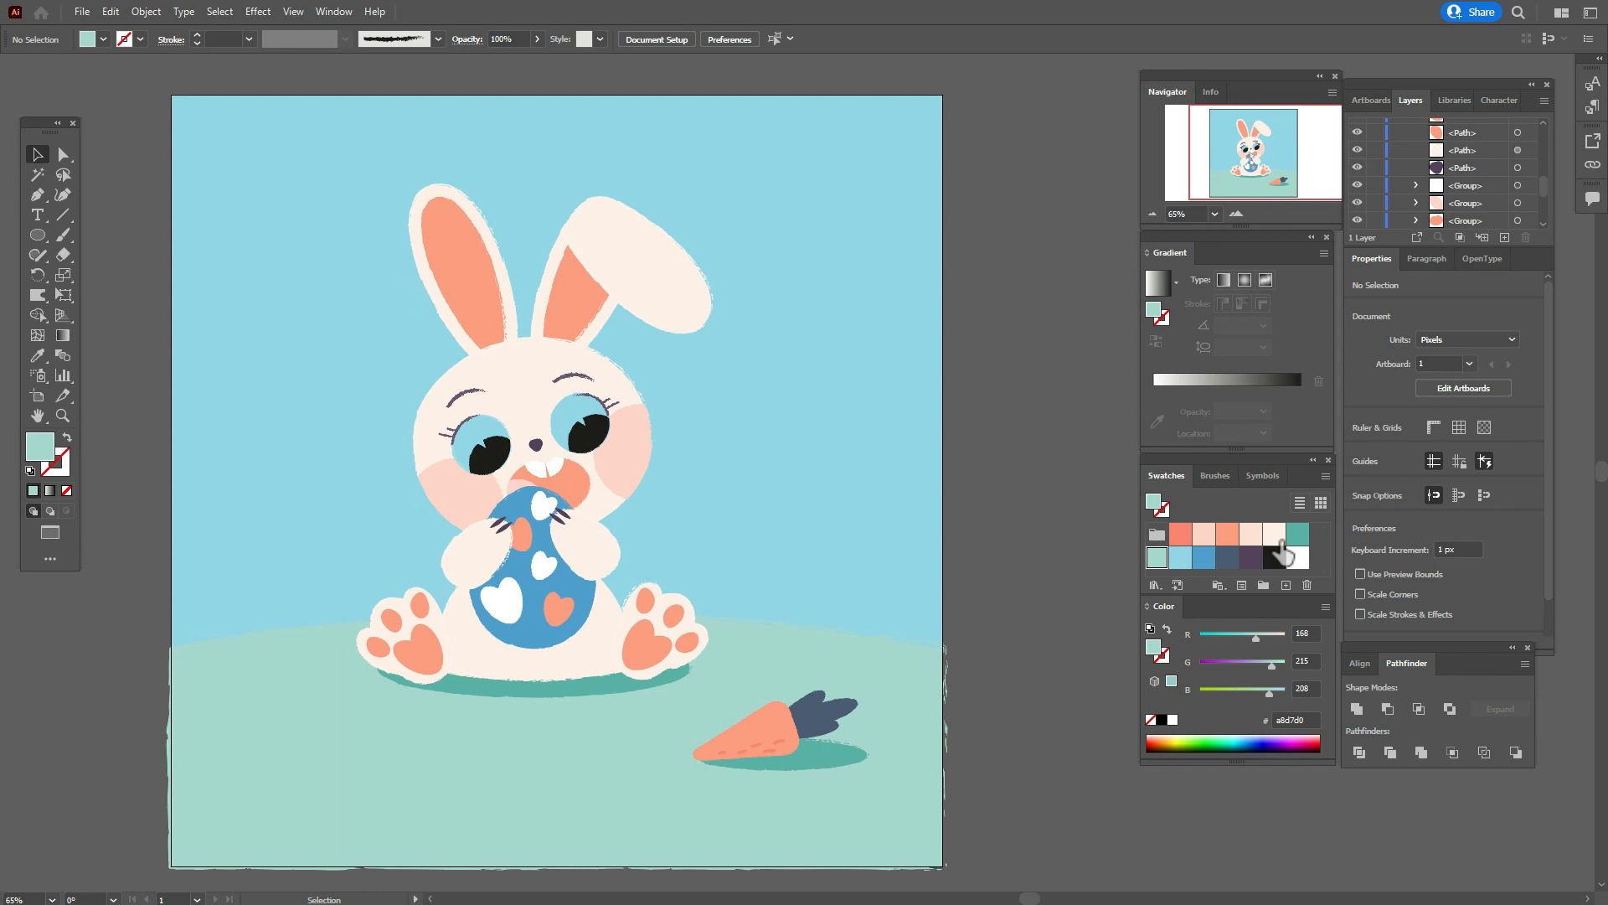
# Draw a cream fff1e8 circle about 37 px wide in the sky beside the bunny's left ear.
pyautogui.click(1278, 541)
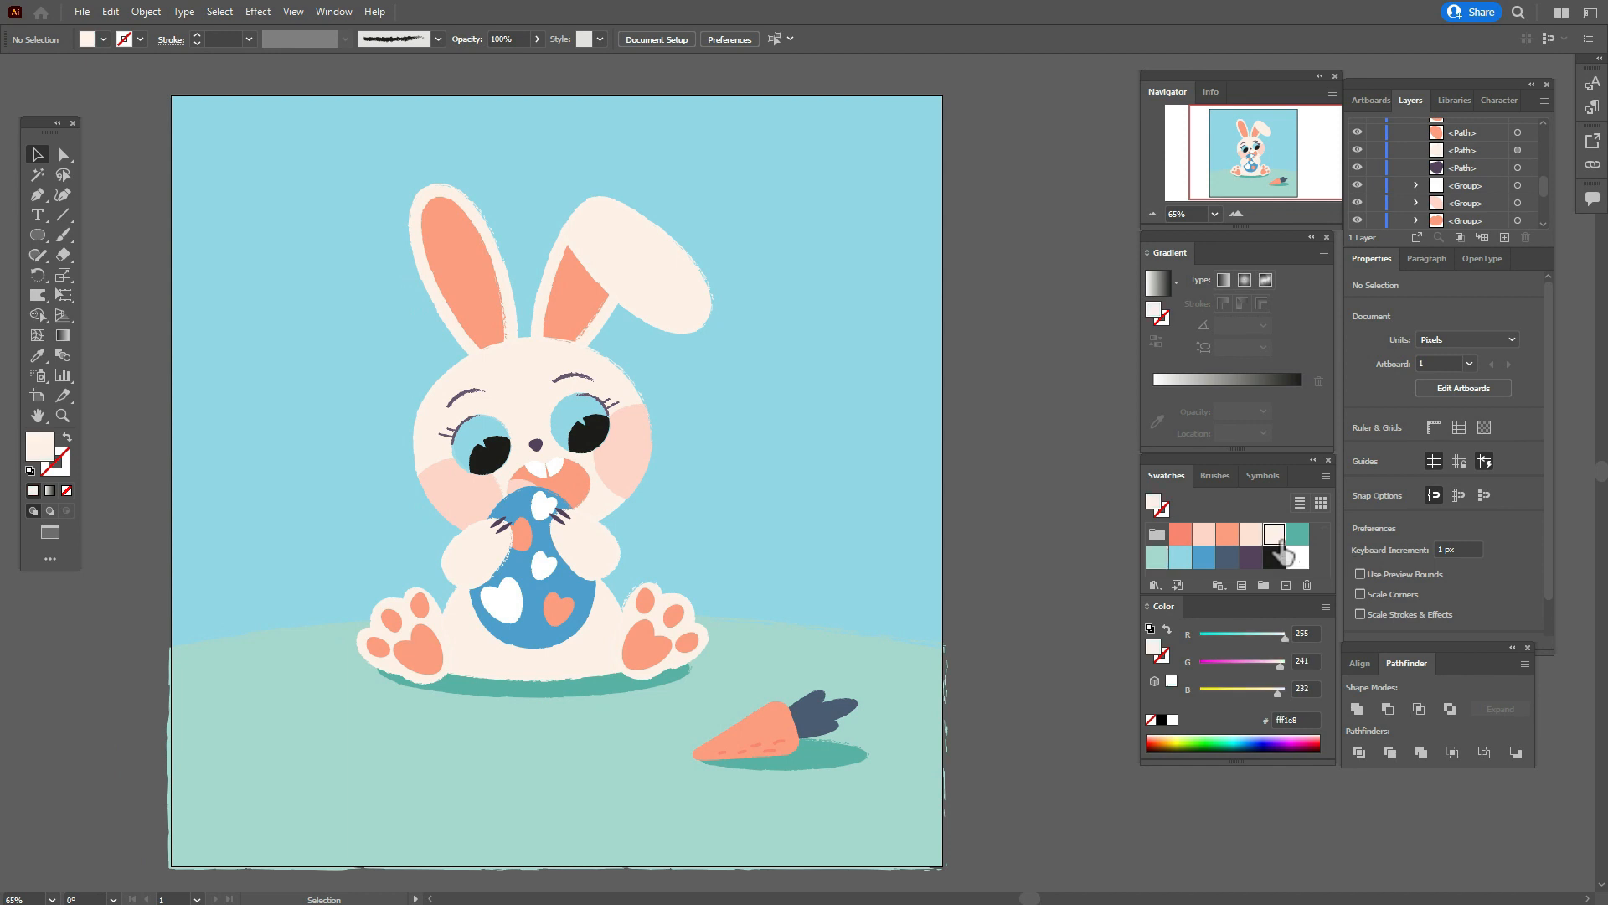
pyautogui.click(37, 235)
pyautogui.moveTo(383, 345); pyautogui.dragTo(410, 369)
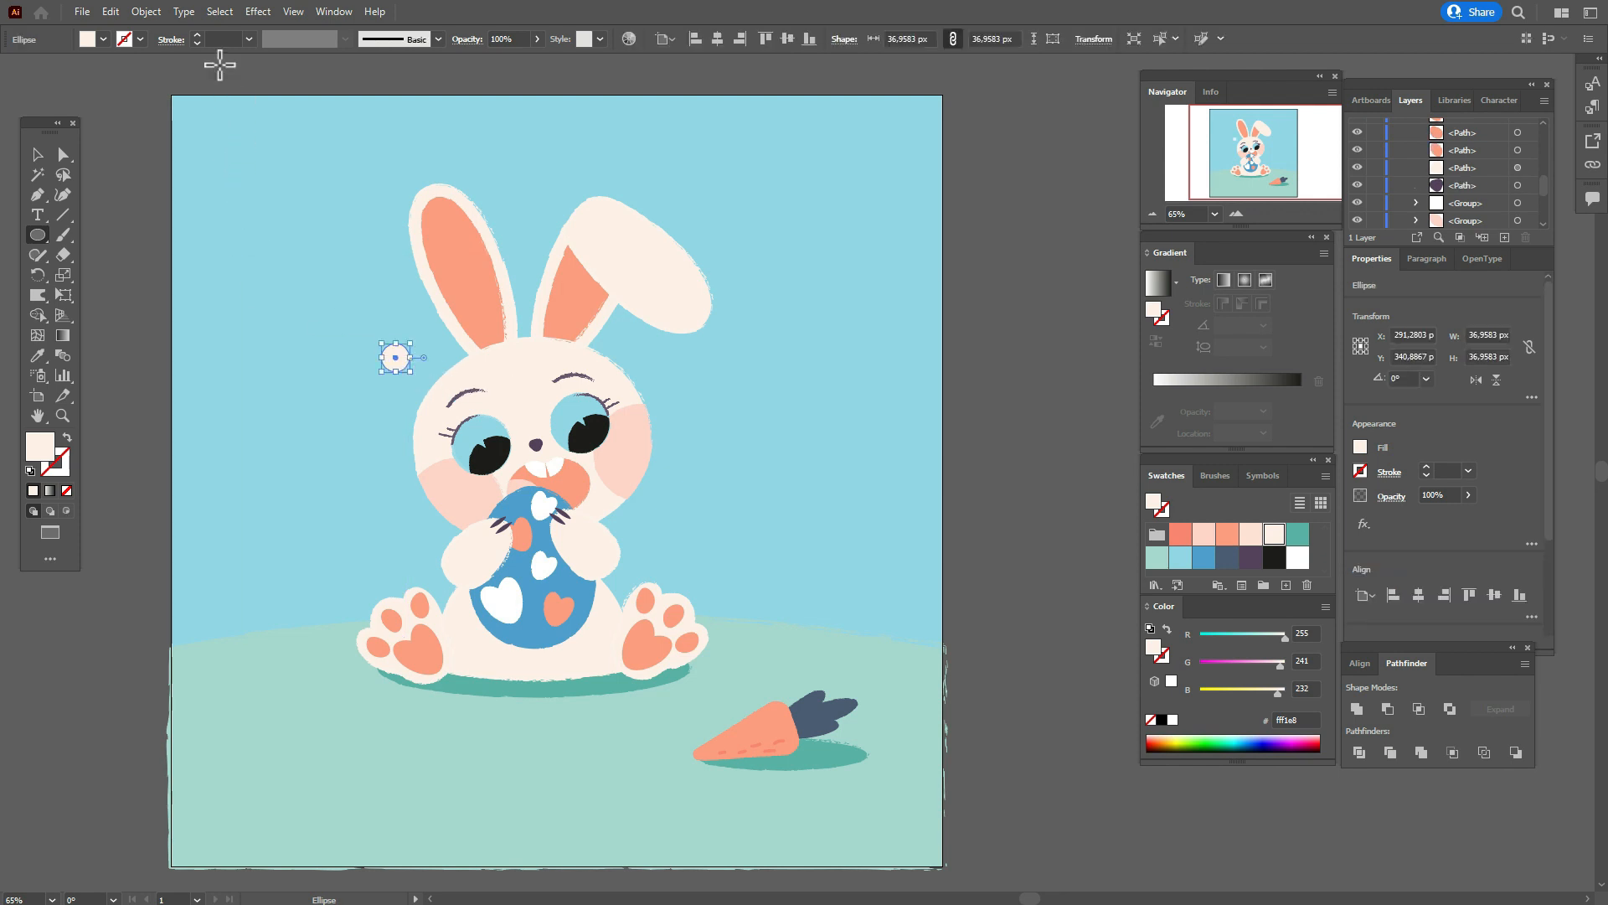
# Pucker the small cream circle inward into a four-pointed sparkle with the Pucker & Bloat effect.
pyautogui.click(258, 11)
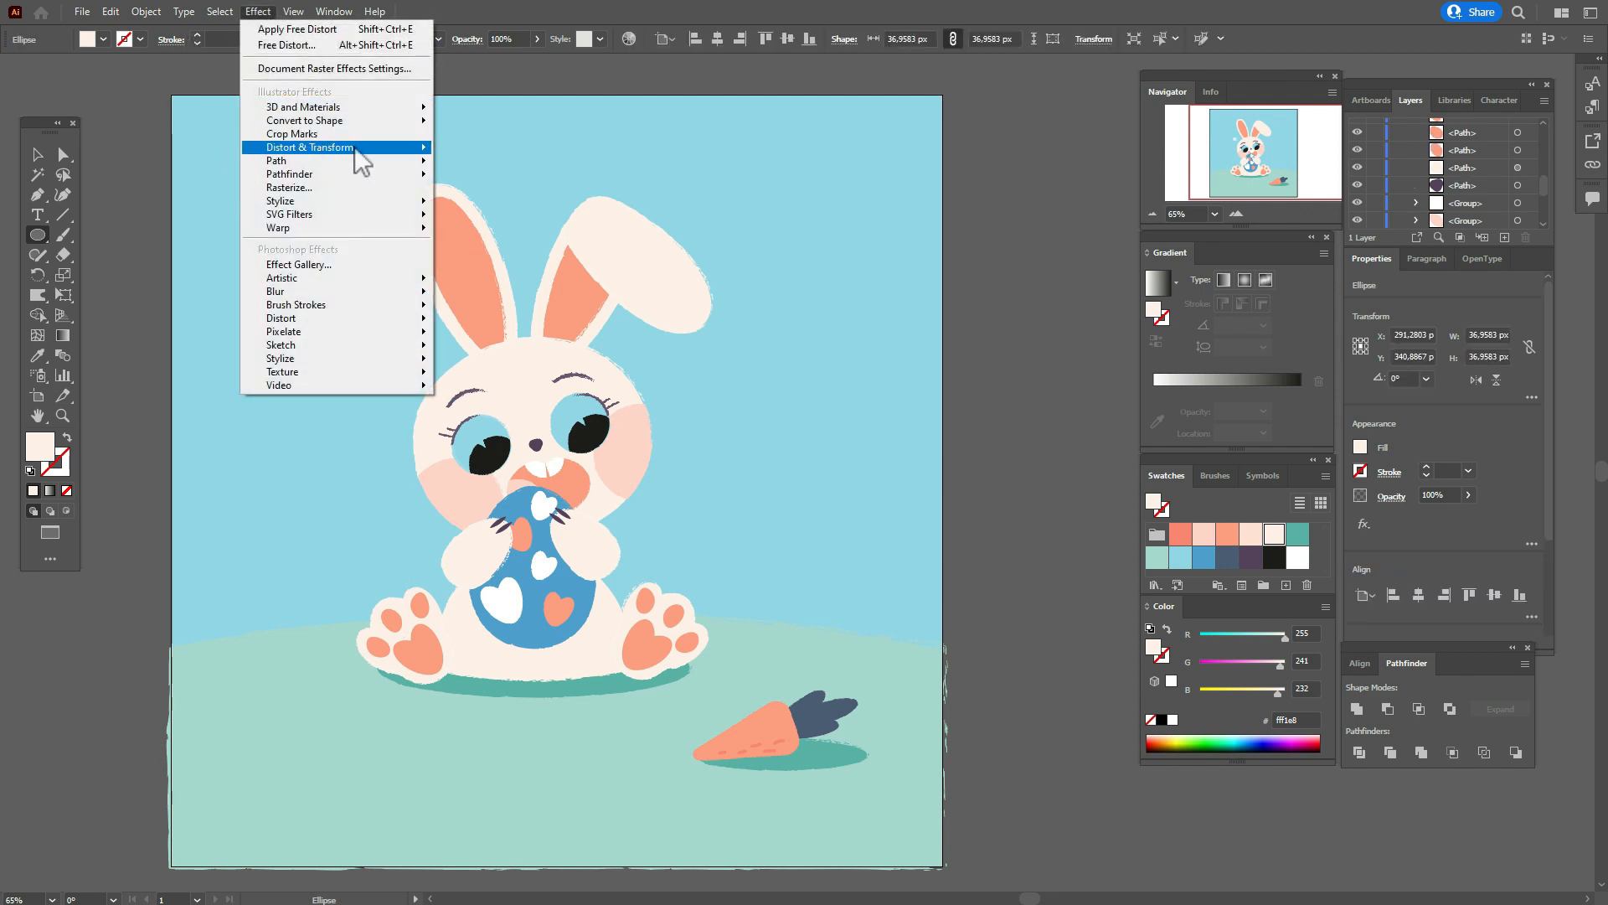
pyautogui.moveTo(354, 148)
pyautogui.click(506, 168)
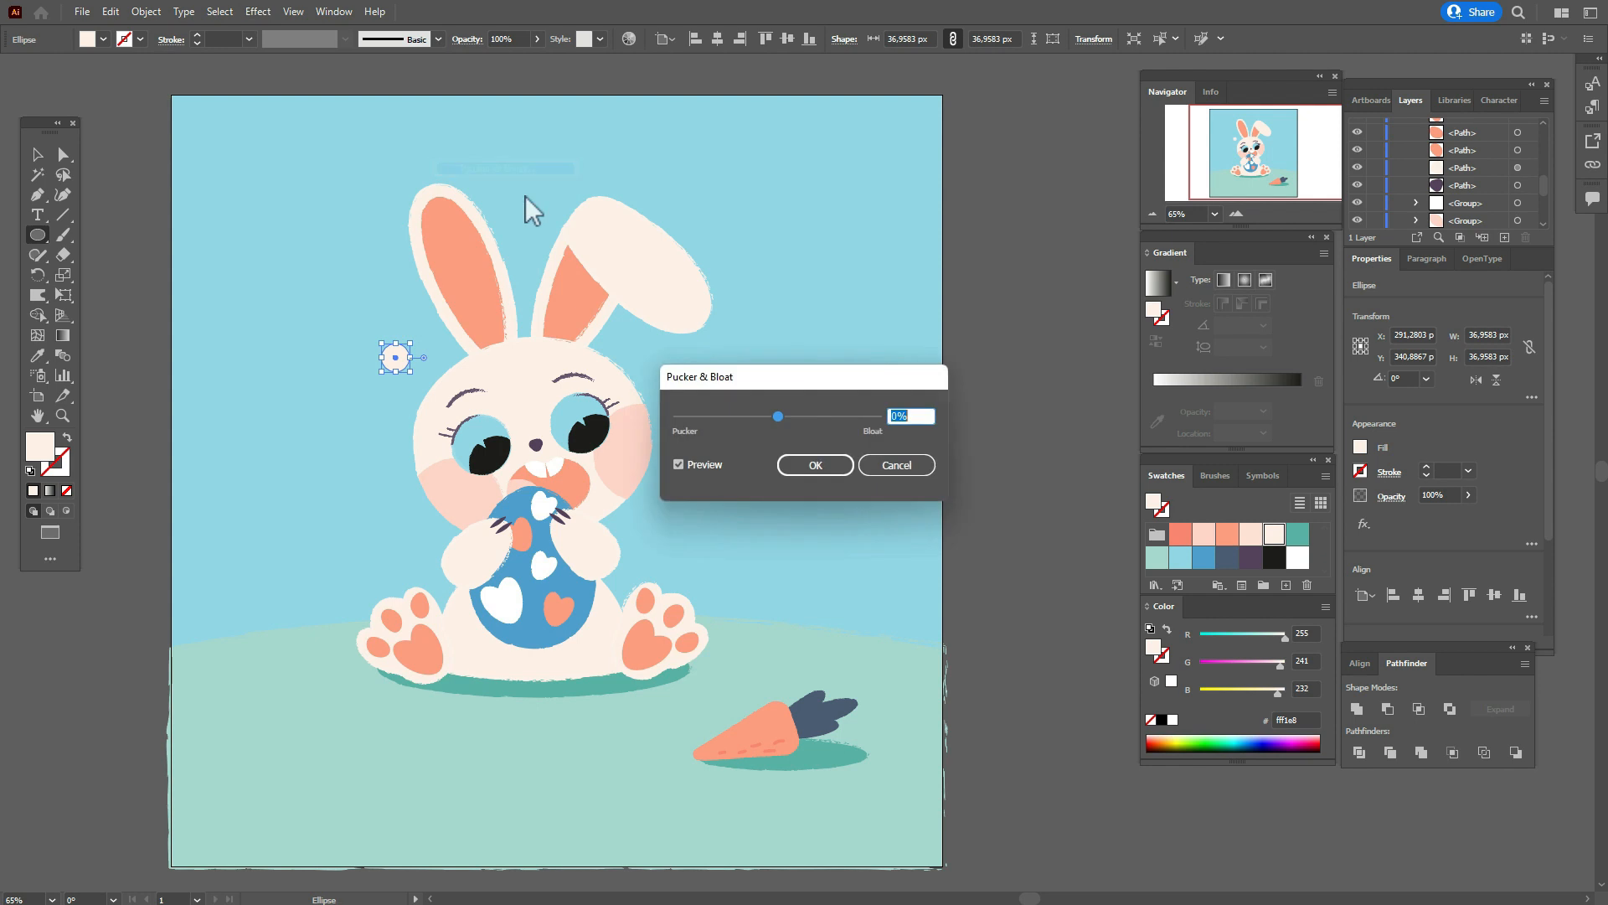
pyautogui.moveTo(779, 417); pyautogui.dragTo(749, 433)
pyautogui.click(806, 471)
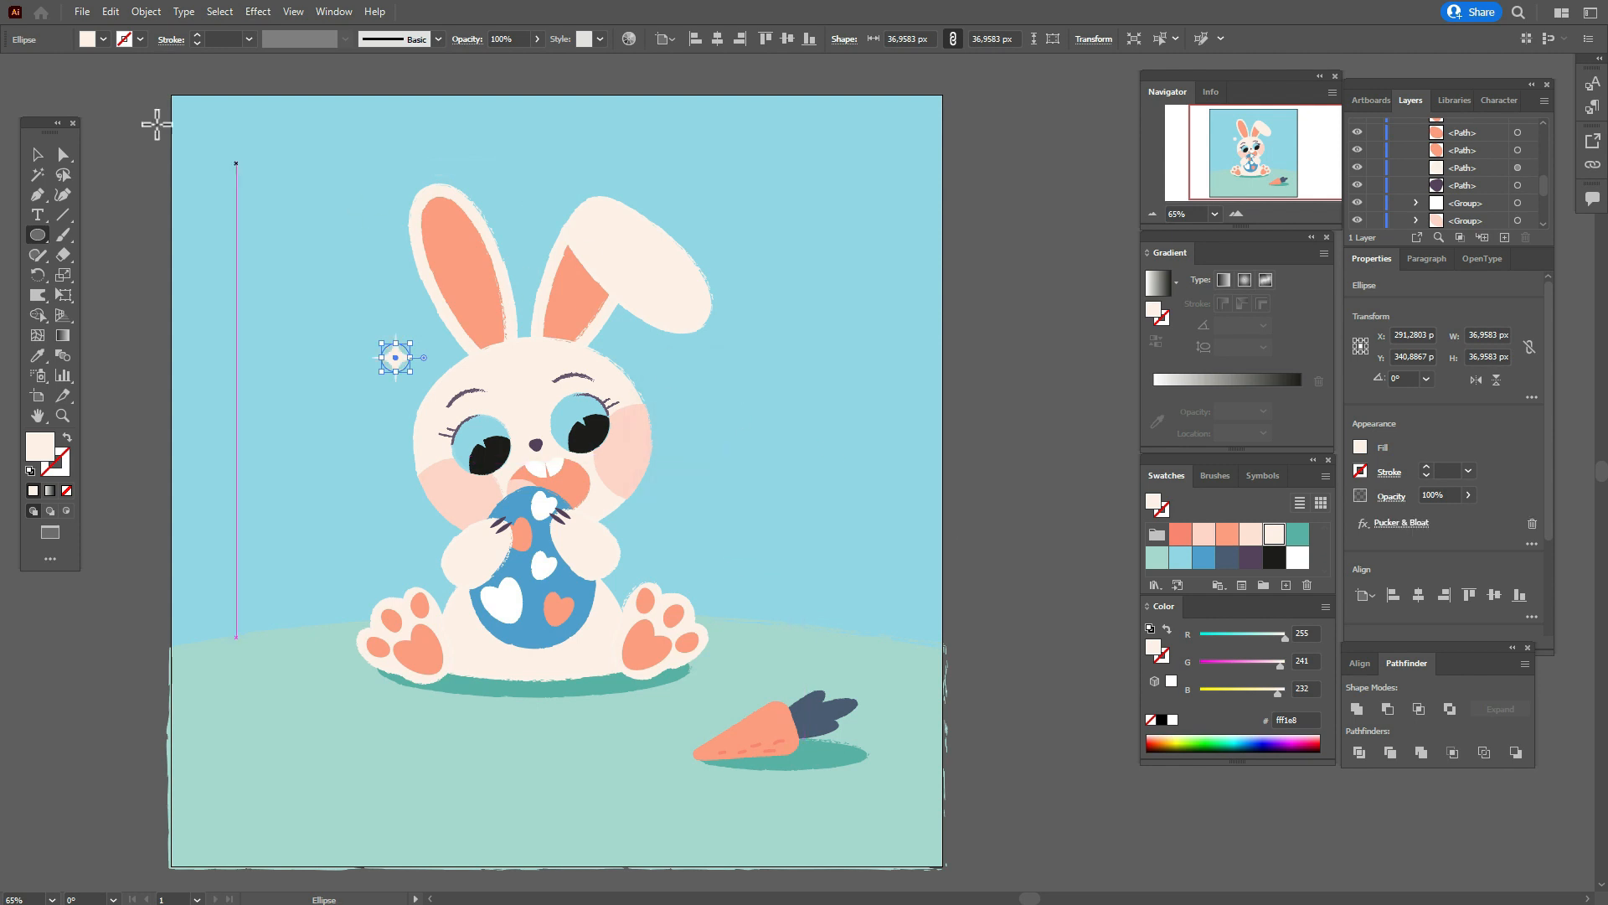
# Expand the sparkle's appearance and arrange it with two smaller, rotated copies beside the bunny's left ear.
pyautogui.click(149, 12)
pyautogui.click(213, 224)
pyautogui.click(37, 155)
pyautogui.moveTo(422, 358)
pyautogui.mouseDown()
pyautogui.moveTo(395, 352)
pyautogui.moveTo(415, 323)
pyautogui.moveTo(401, 327)
pyautogui.moveTo(407, 372)
pyautogui.moveTo(441, 364)
pyautogui.mouseUp()
pyautogui.press('alt')
pyautogui.press('alt')
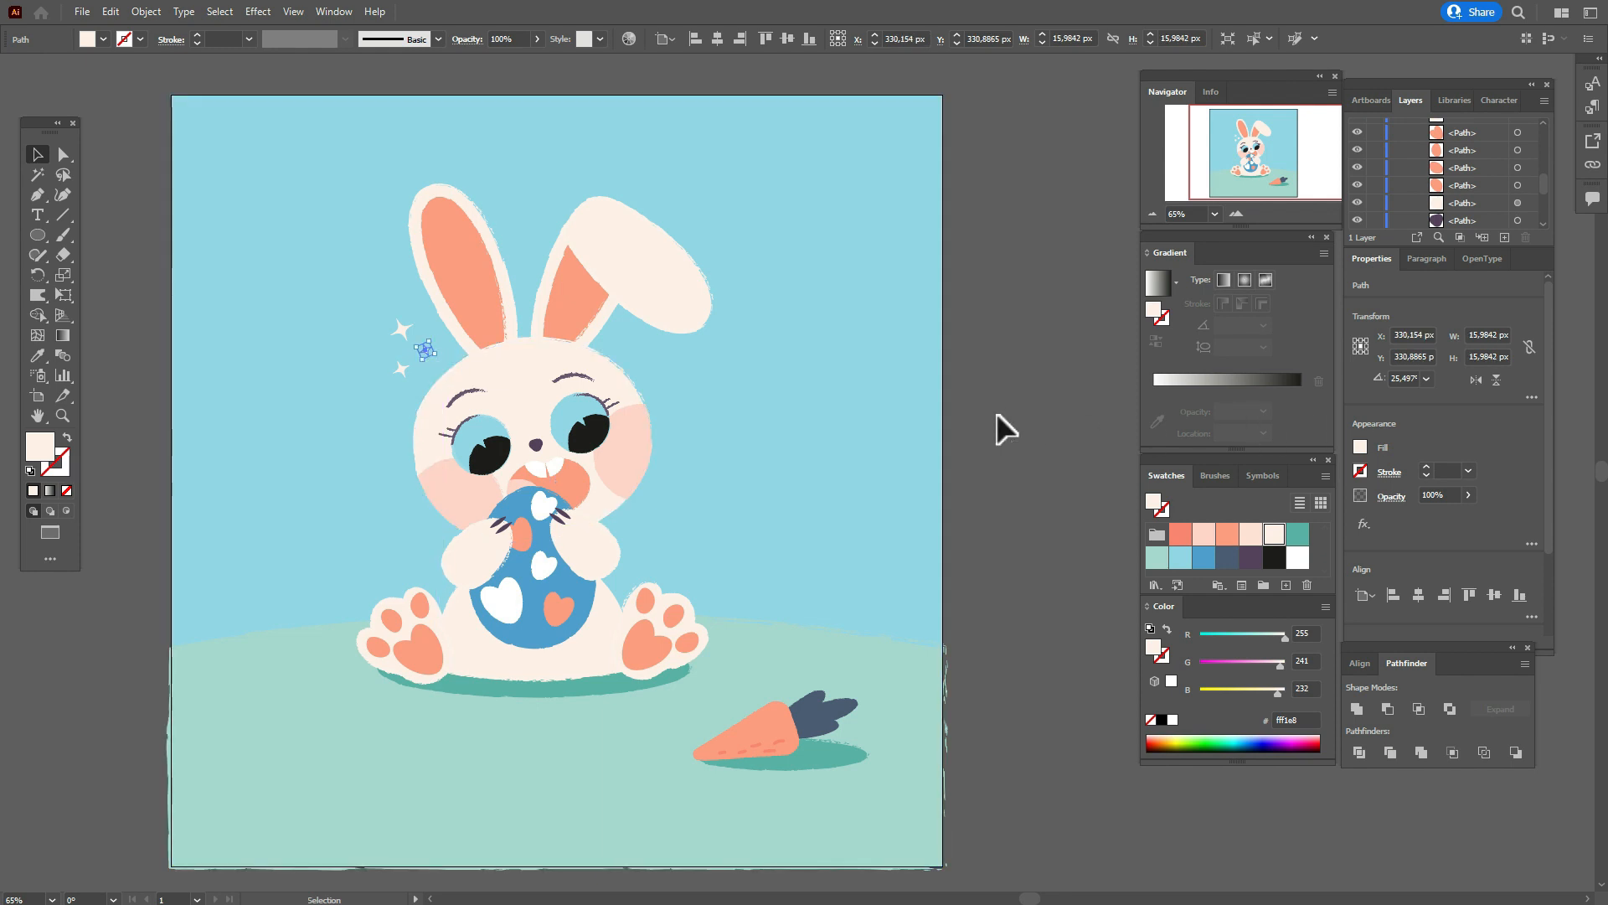
pyautogui.click(1001, 410)
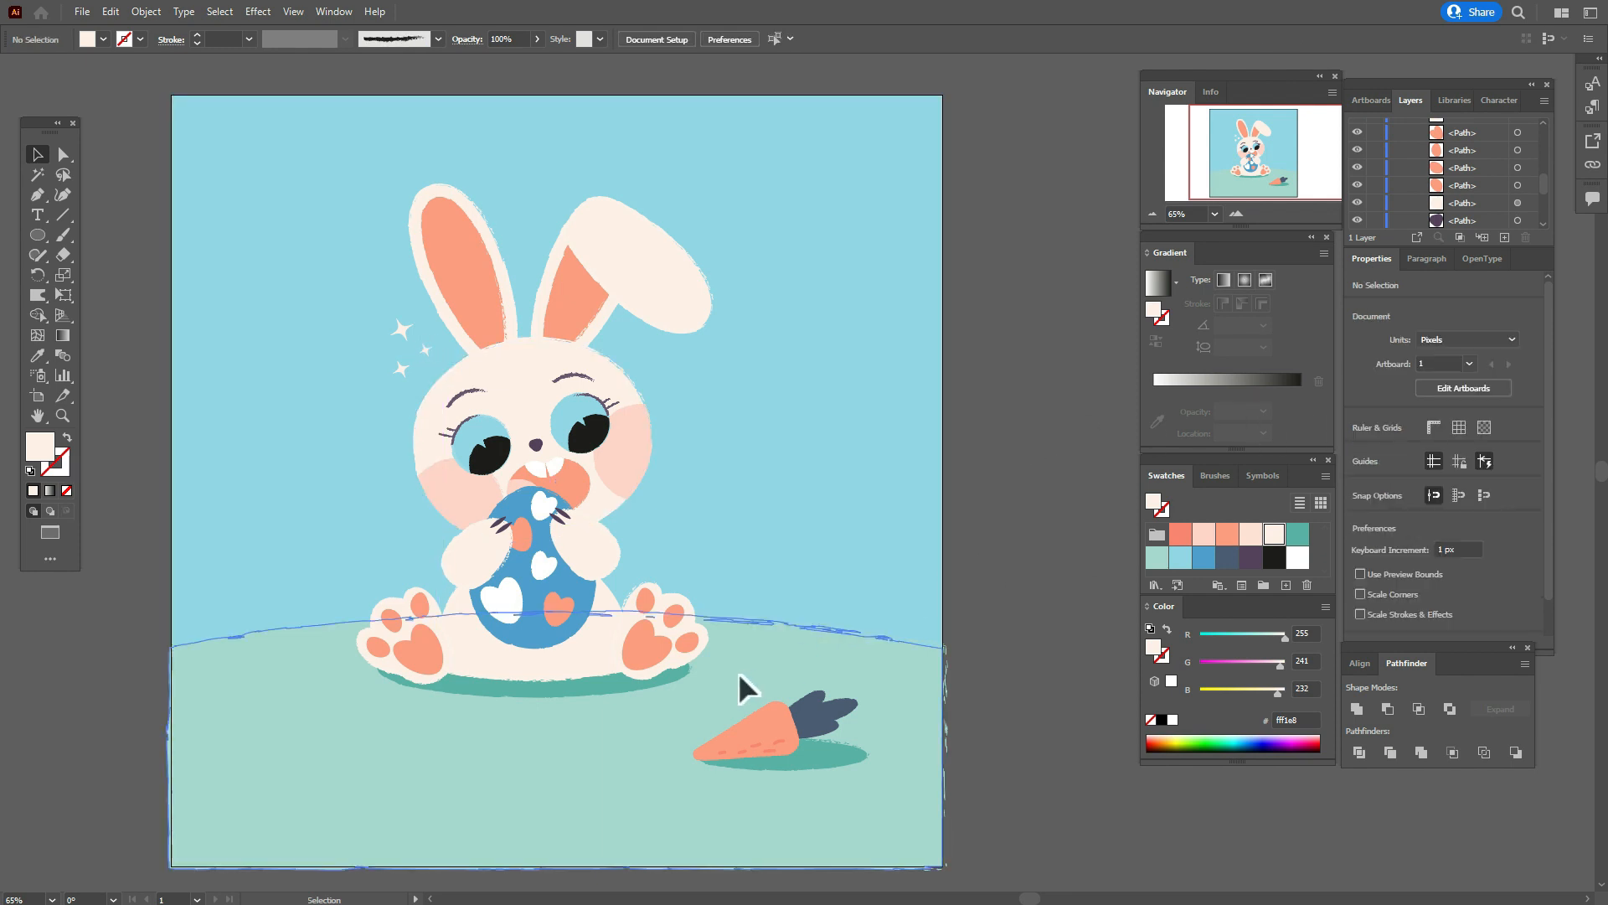
# Give the paw pads and toes on both feet a coral fe9d7f stroke with the Charcoal - Feather brush.
pyautogui.click(422, 651)
pyautogui.keyDown('shift'); pyautogui.click(378, 647); pyautogui.keyUp('shift')
pyautogui.keyDown('shift'); pyautogui.click(392, 621); pyautogui.keyUp('shift')
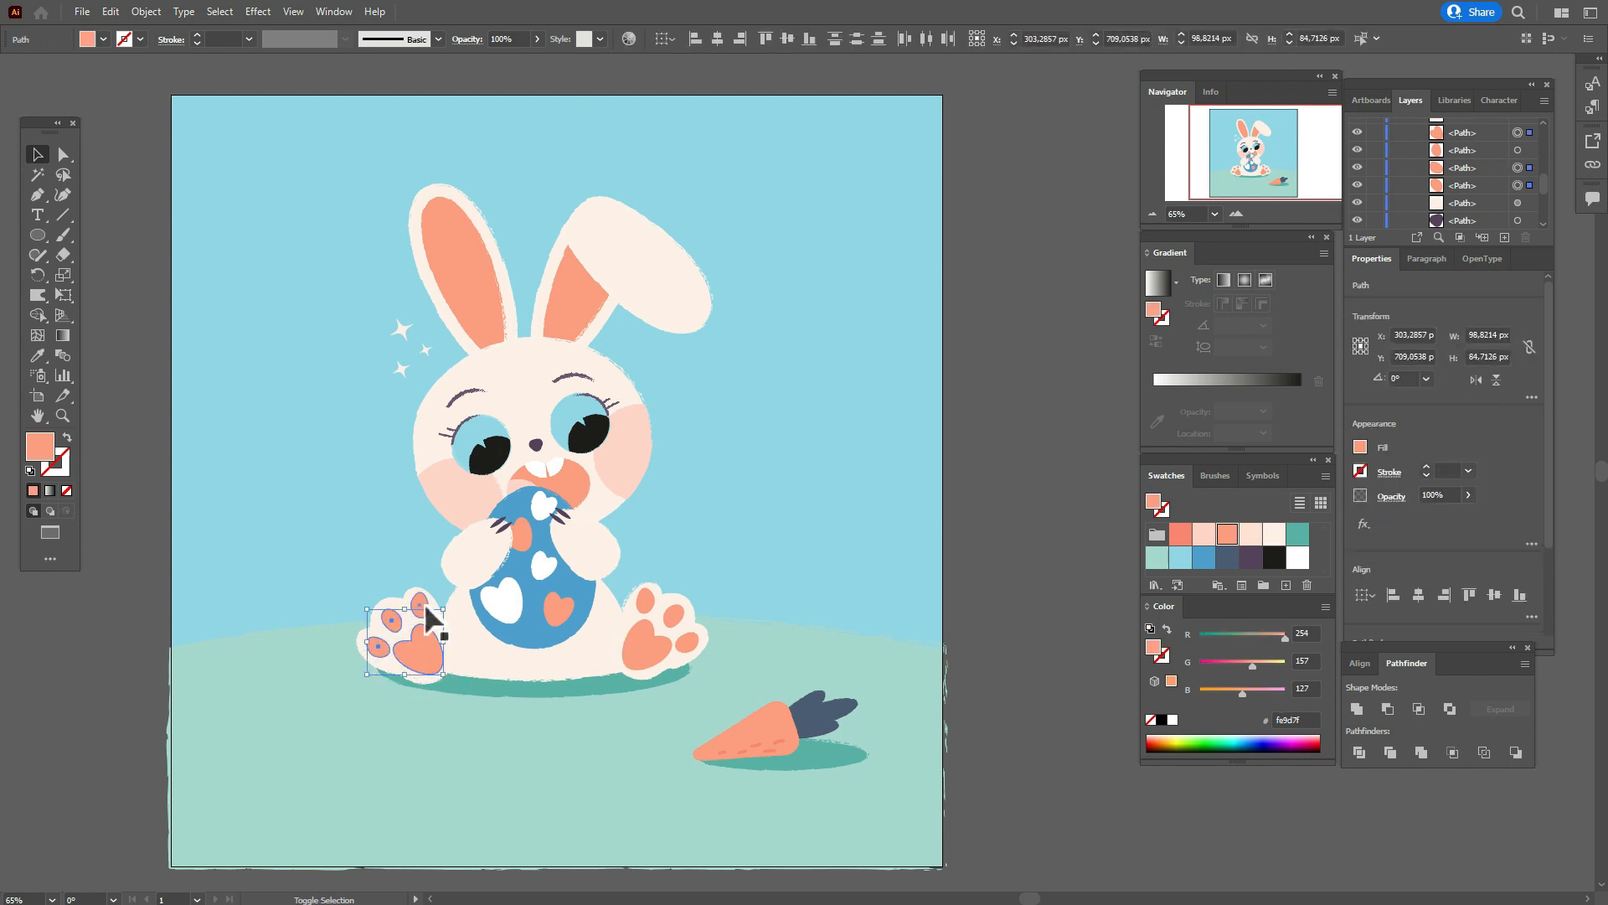
pyautogui.keyDown('shift'); pyautogui.click(673, 616); pyautogui.keyUp('shift')
pyautogui.keyDown('shift'); pyautogui.click(687, 642); pyautogui.keyUp('shift')
pyautogui.click(64, 469)
pyautogui.click(1228, 535)
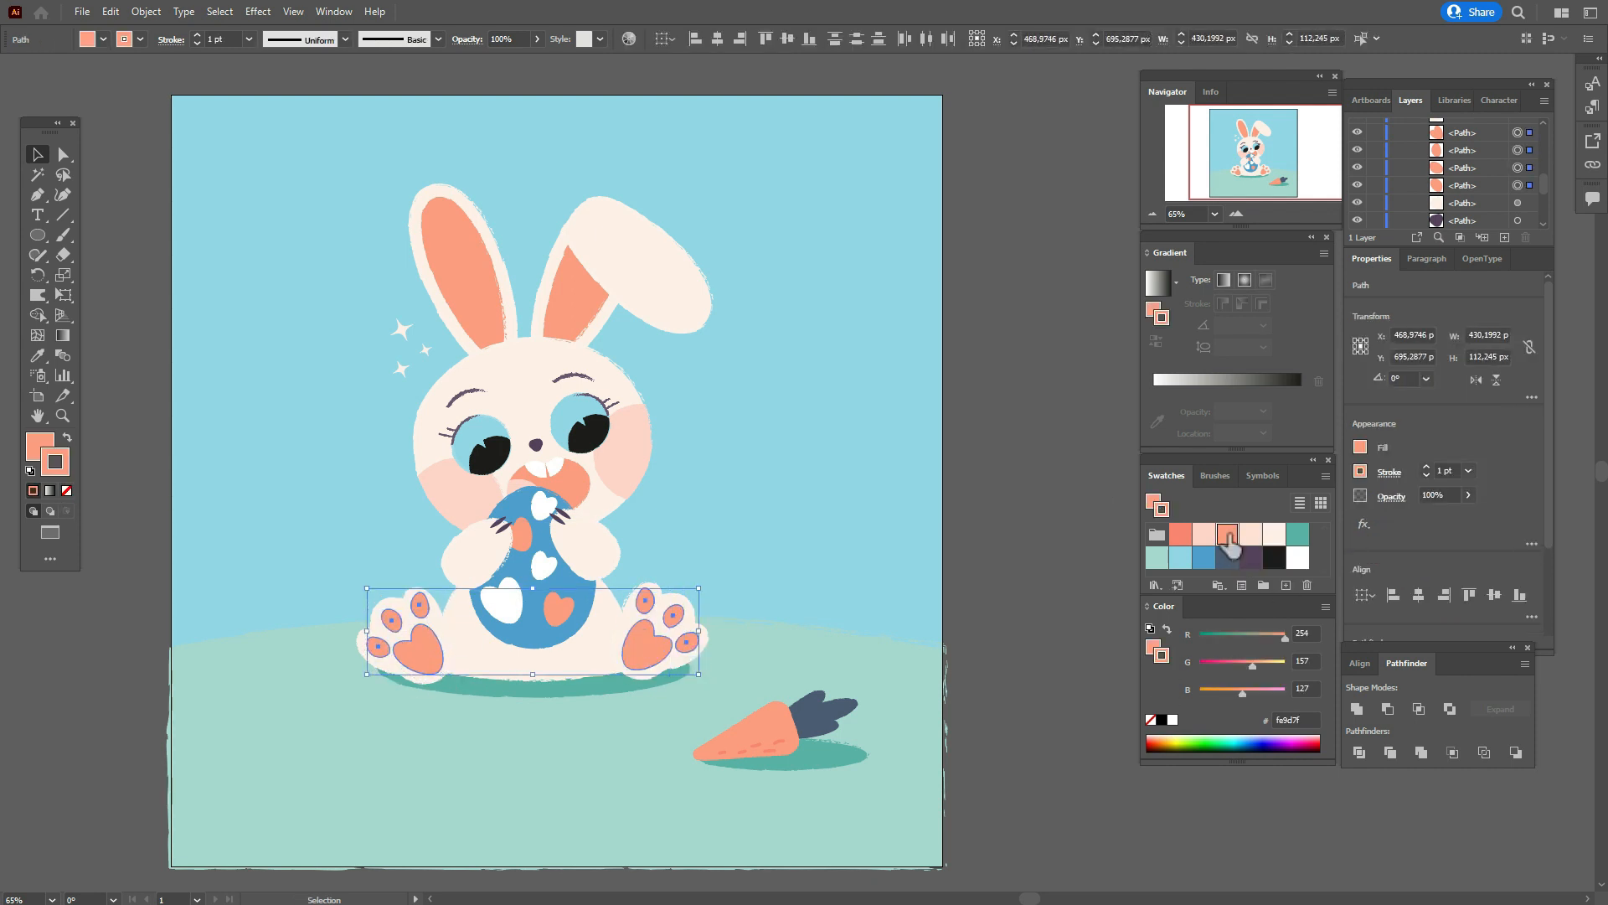
pyautogui.click(1216, 476)
pyautogui.click(1216, 566)
# Expand the paw pads' and toes' appearance and unite them into shapes filled with coral fe9d7f.
pyautogui.click(146, 12)
pyautogui.click(218, 268)
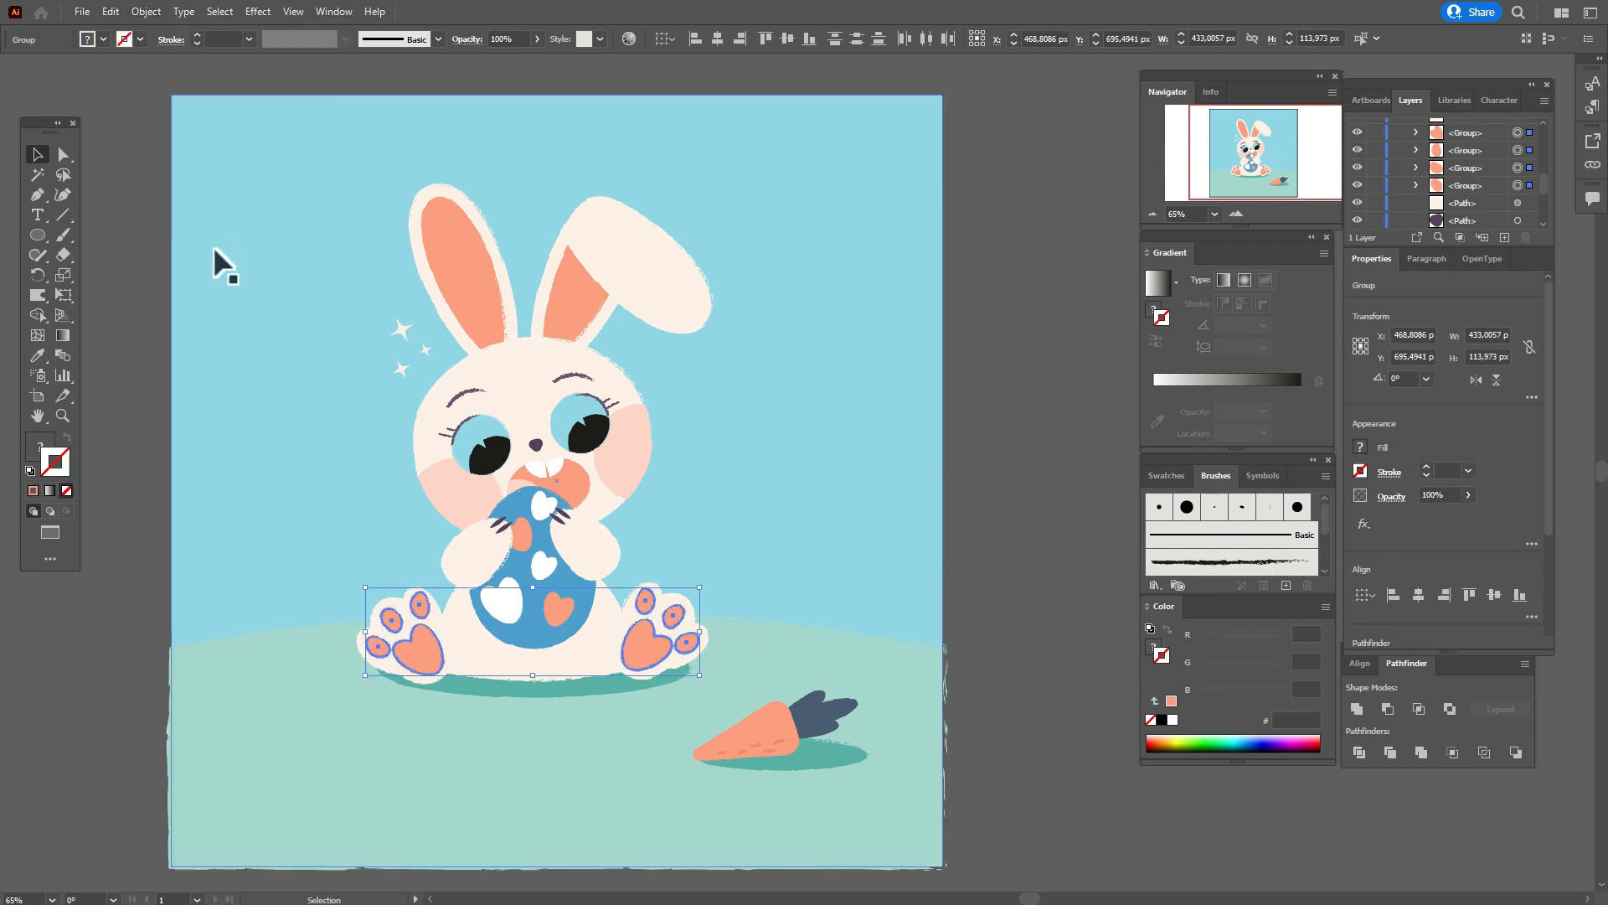
pyautogui.click(38, 444)
pyautogui.click(1357, 709)
pyautogui.click(1167, 475)
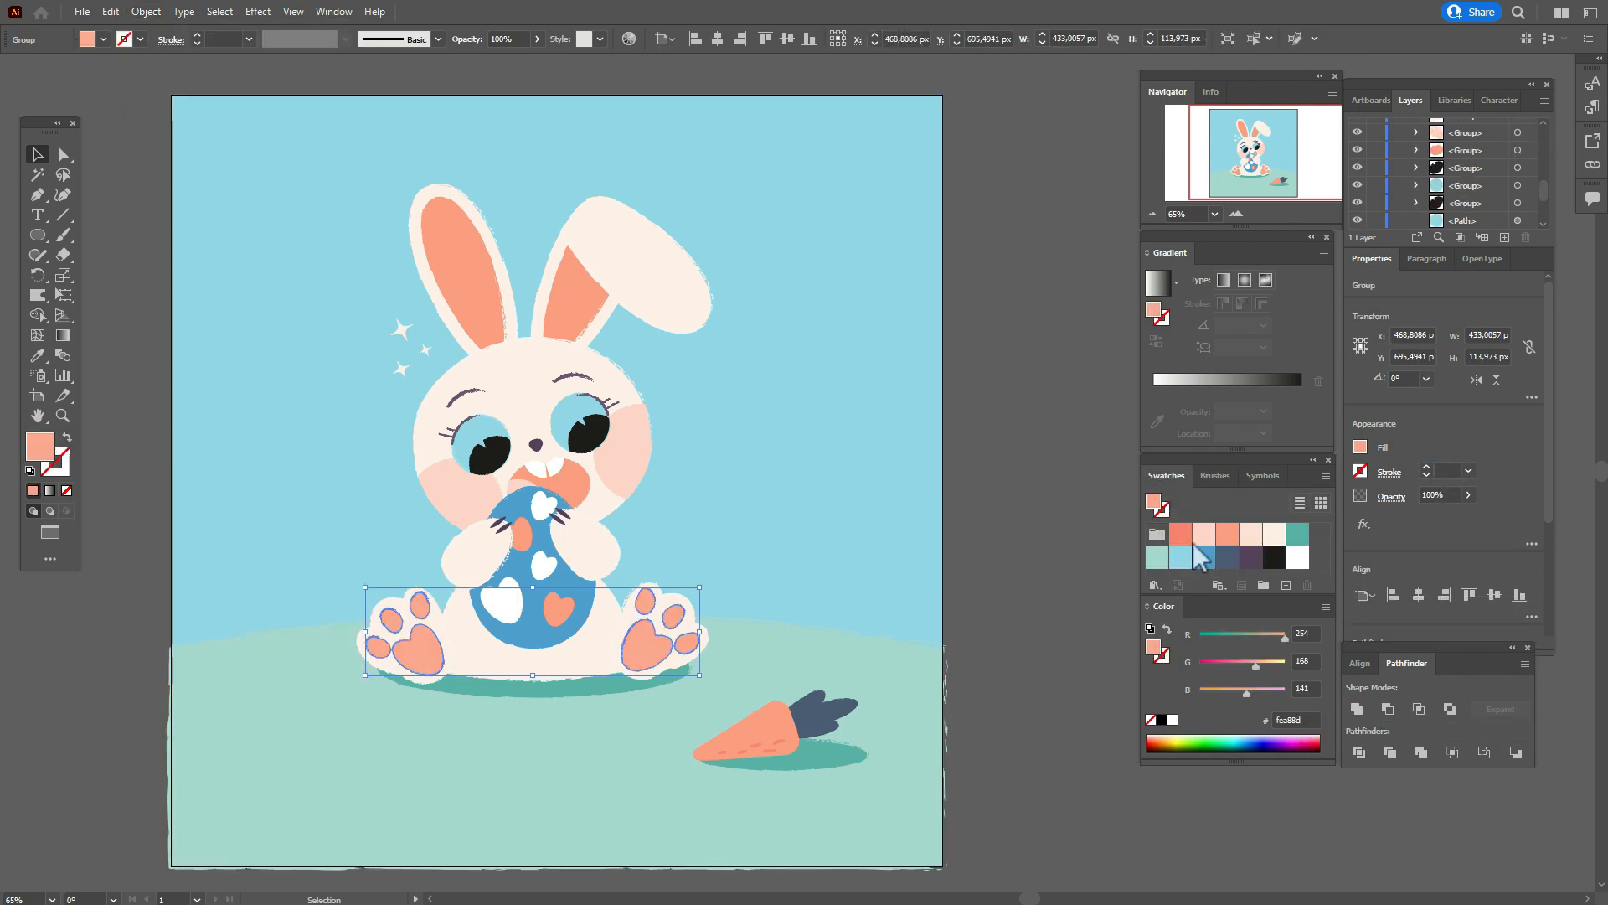
pyautogui.click(1226, 534)
pyautogui.click(1081, 567)
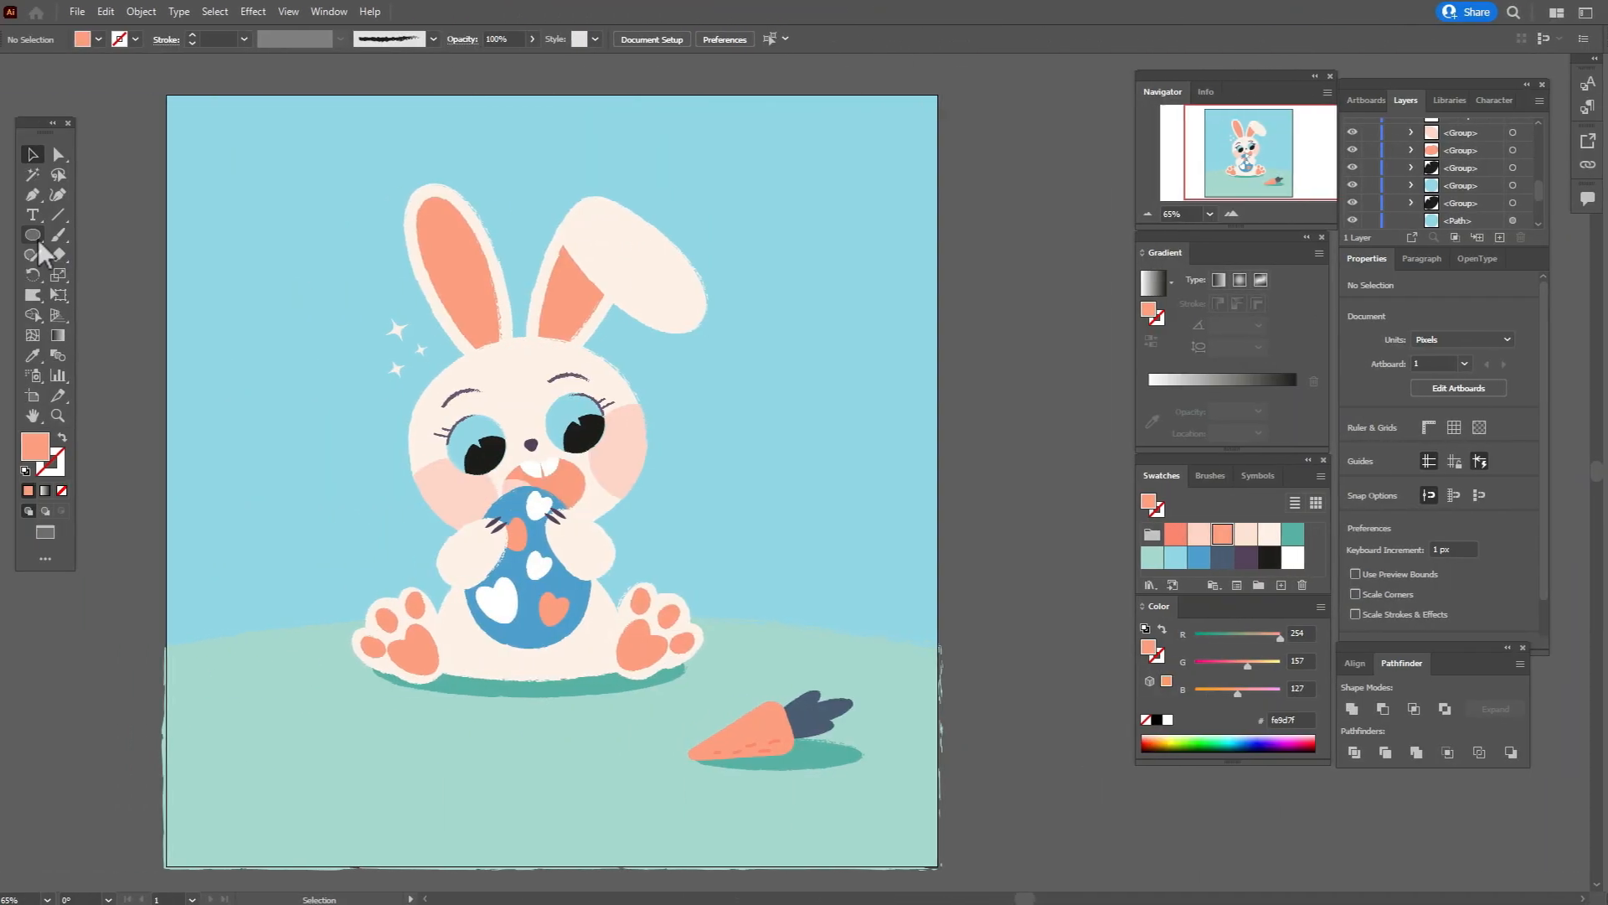
# Draw an ear-cream ellipse without stroke, about 35 by 65 px, above the carrot and rotate it about 27°.
pyautogui.click(33, 355)
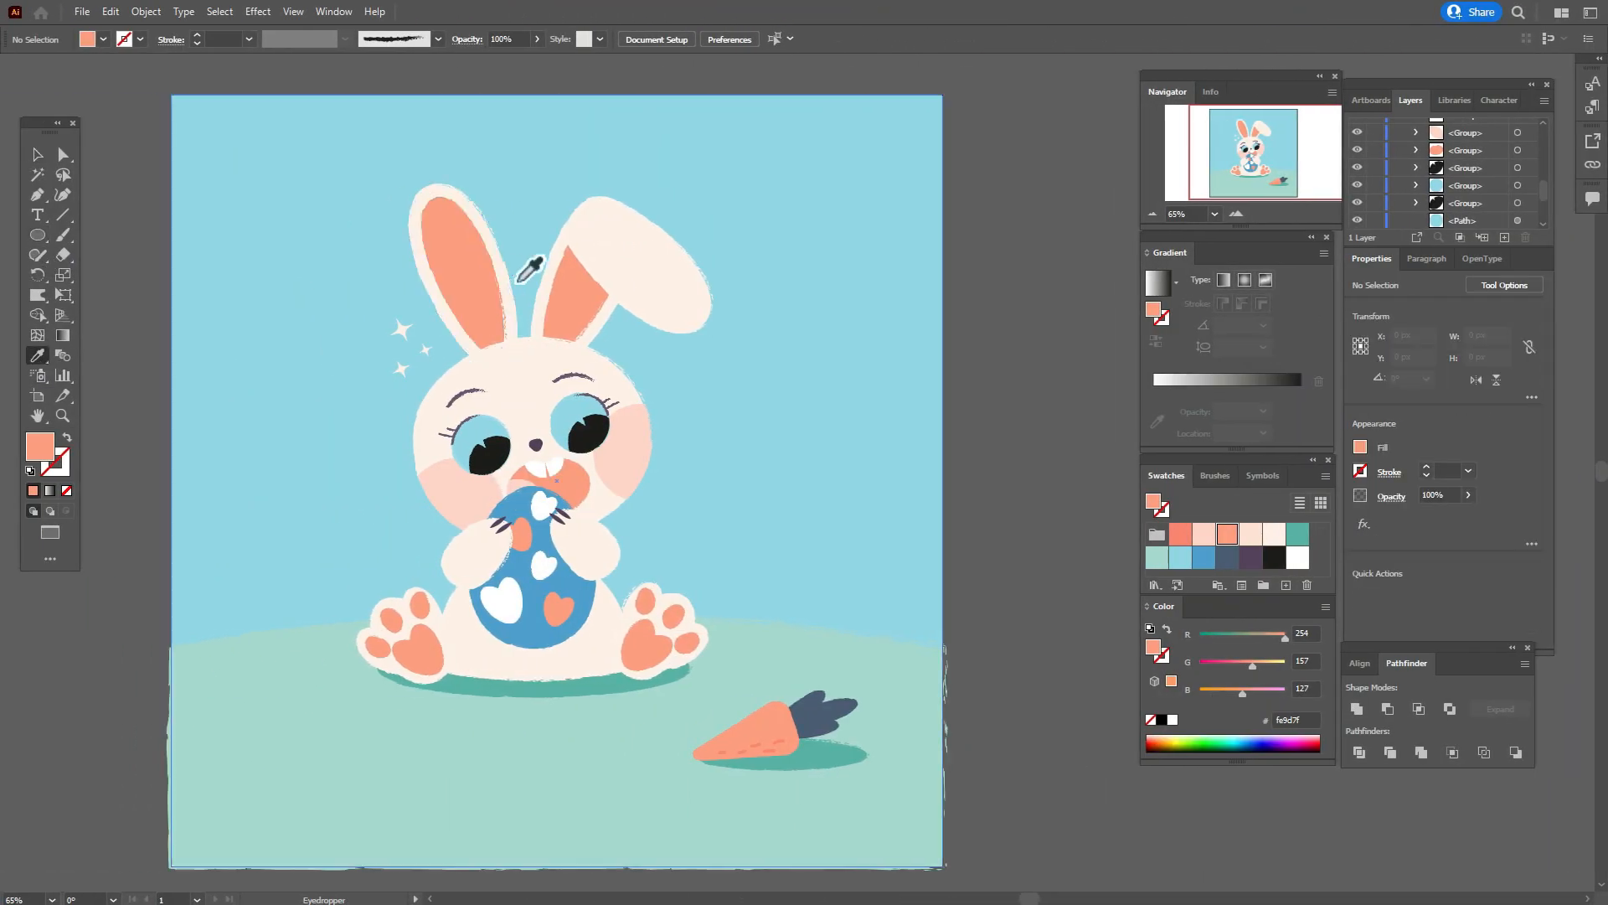
pyautogui.click(612, 255)
pyautogui.moveTo(745, 526); pyautogui.dragTo(772, 575)
pyautogui.click(66, 490)
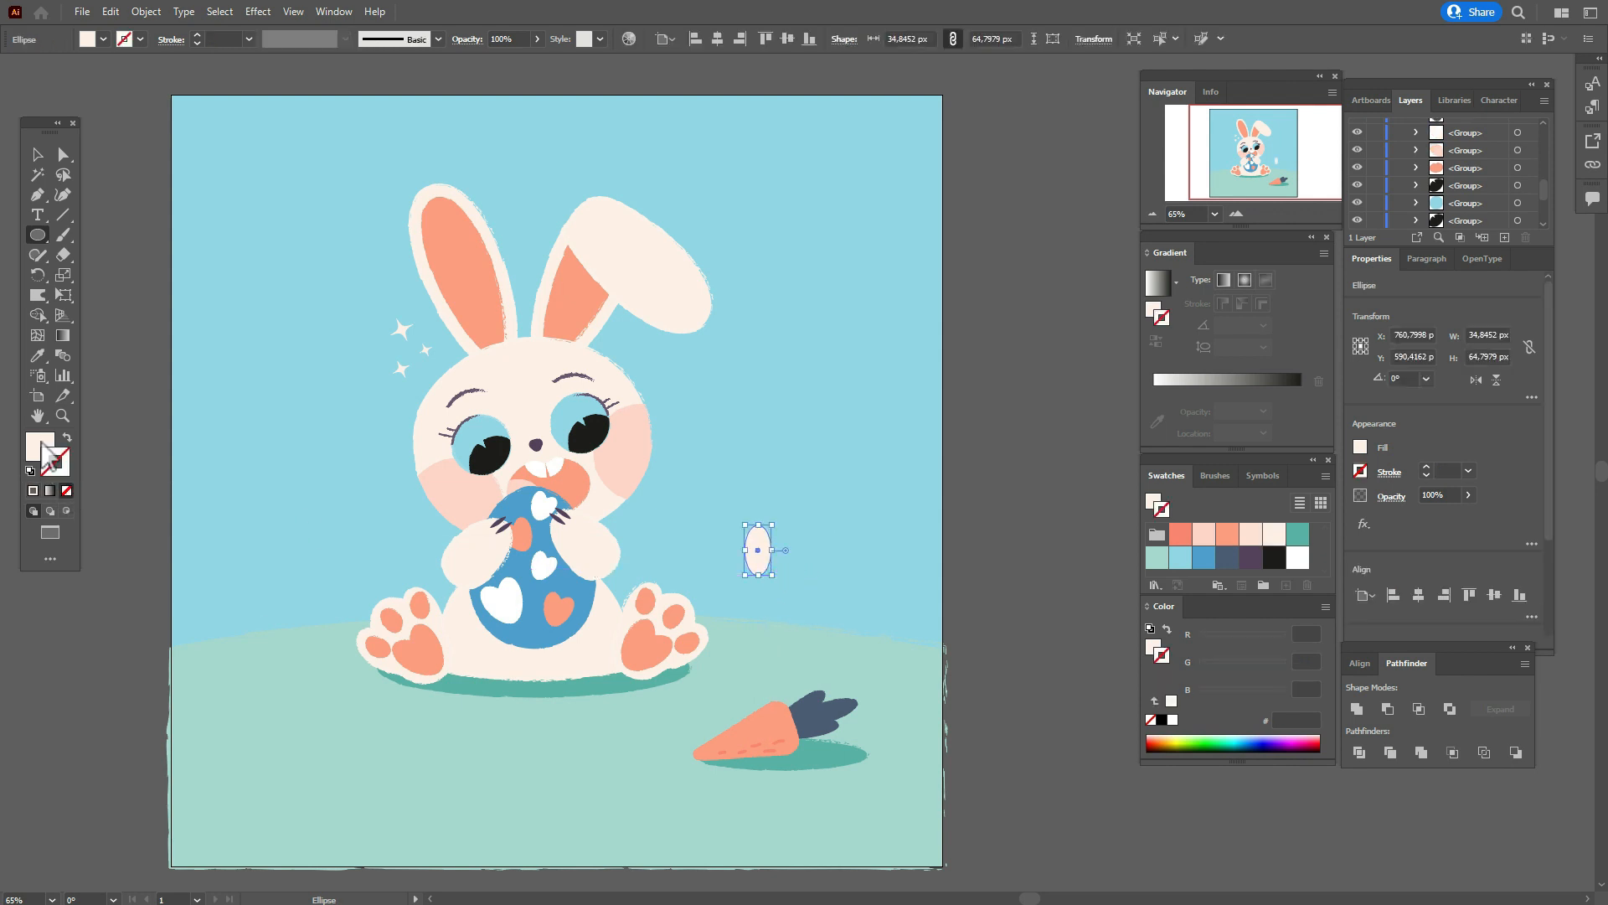
pyautogui.moveTo(783, 538); pyautogui.dragTo(762, 548)
# Reflect a copy of the ellipse across the vertical axis, overlap and align the two, and unite them into a heart.
pyautogui.rightClick(762, 548)
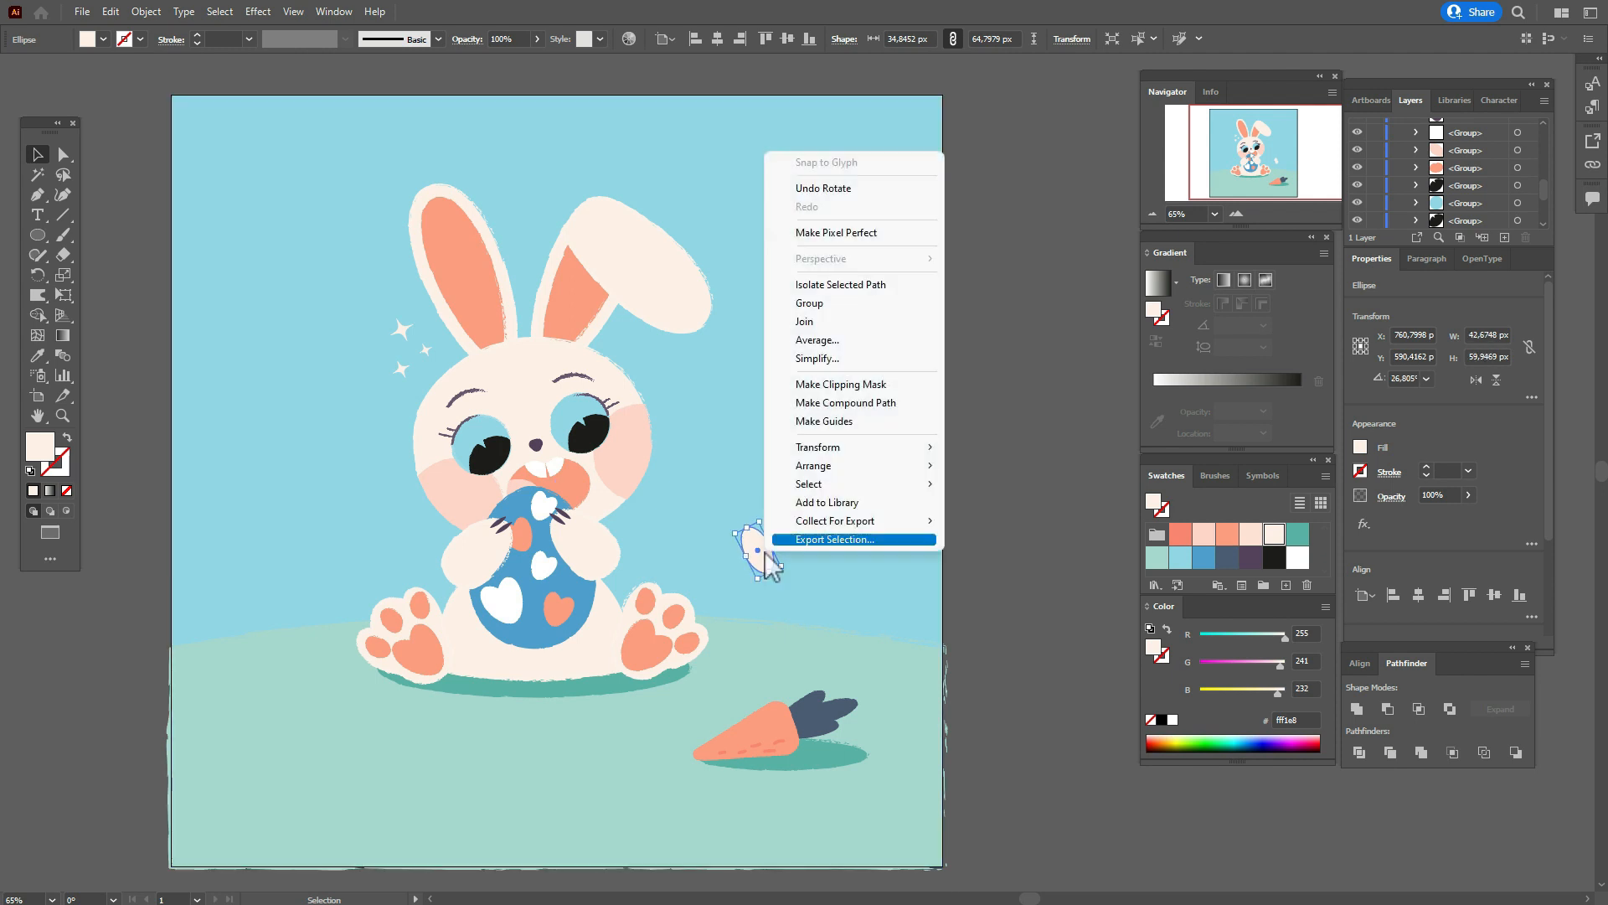
pyautogui.moveTo(878, 451)
pyautogui.click(1021, 510)
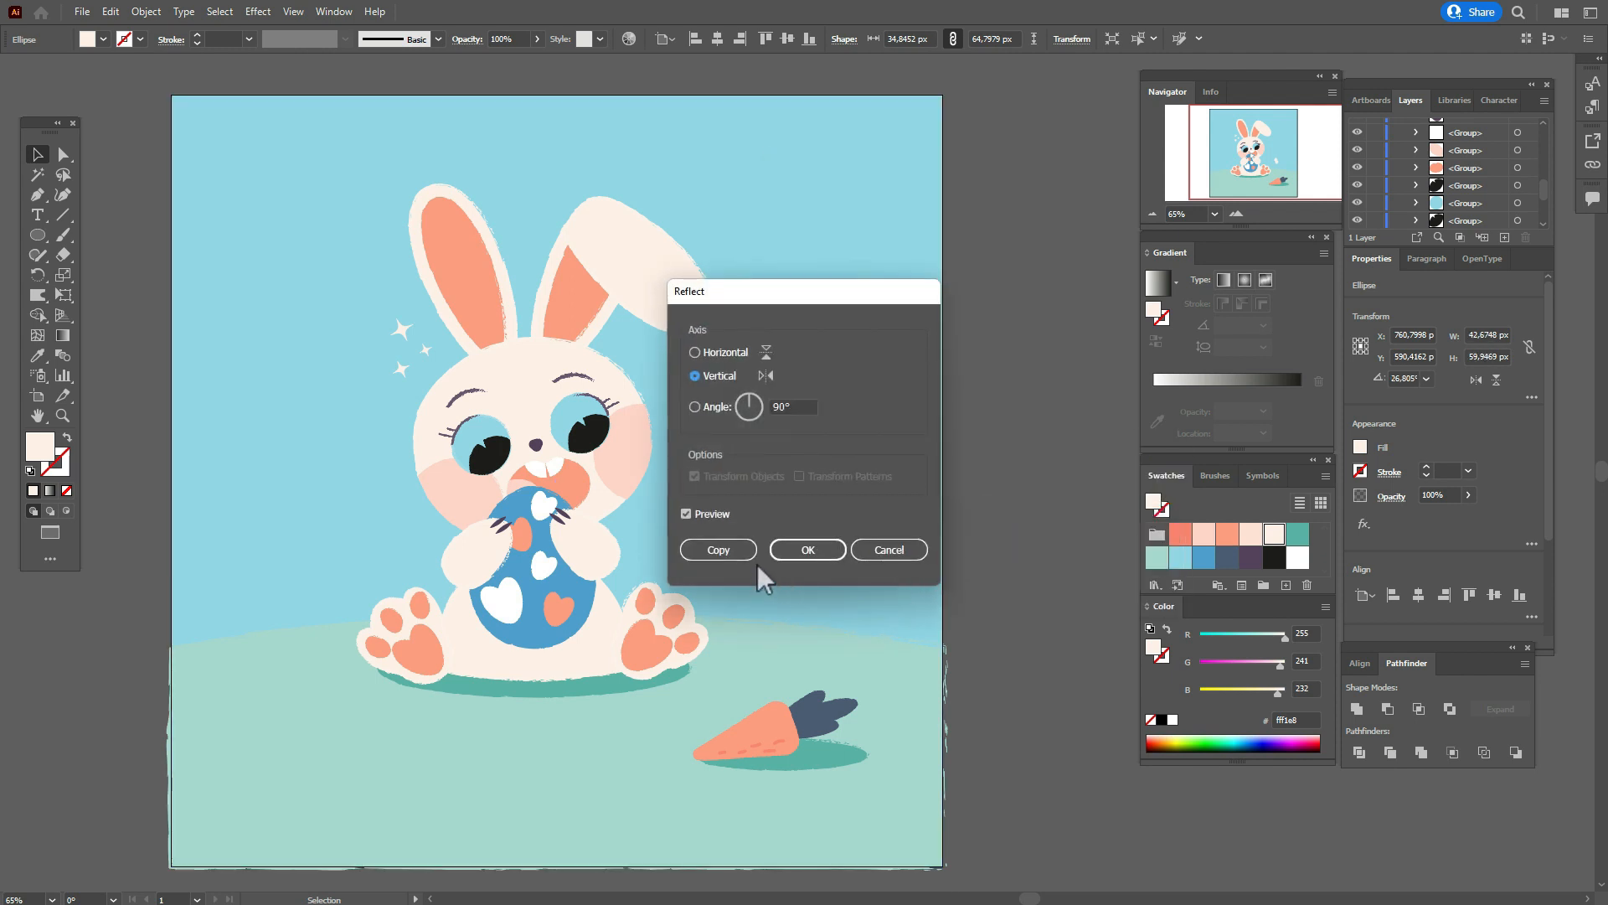
pyautogui.click(787, 544)
pyautogui.moveTo(747, 547); pyautogui.dragTo(769, 550)
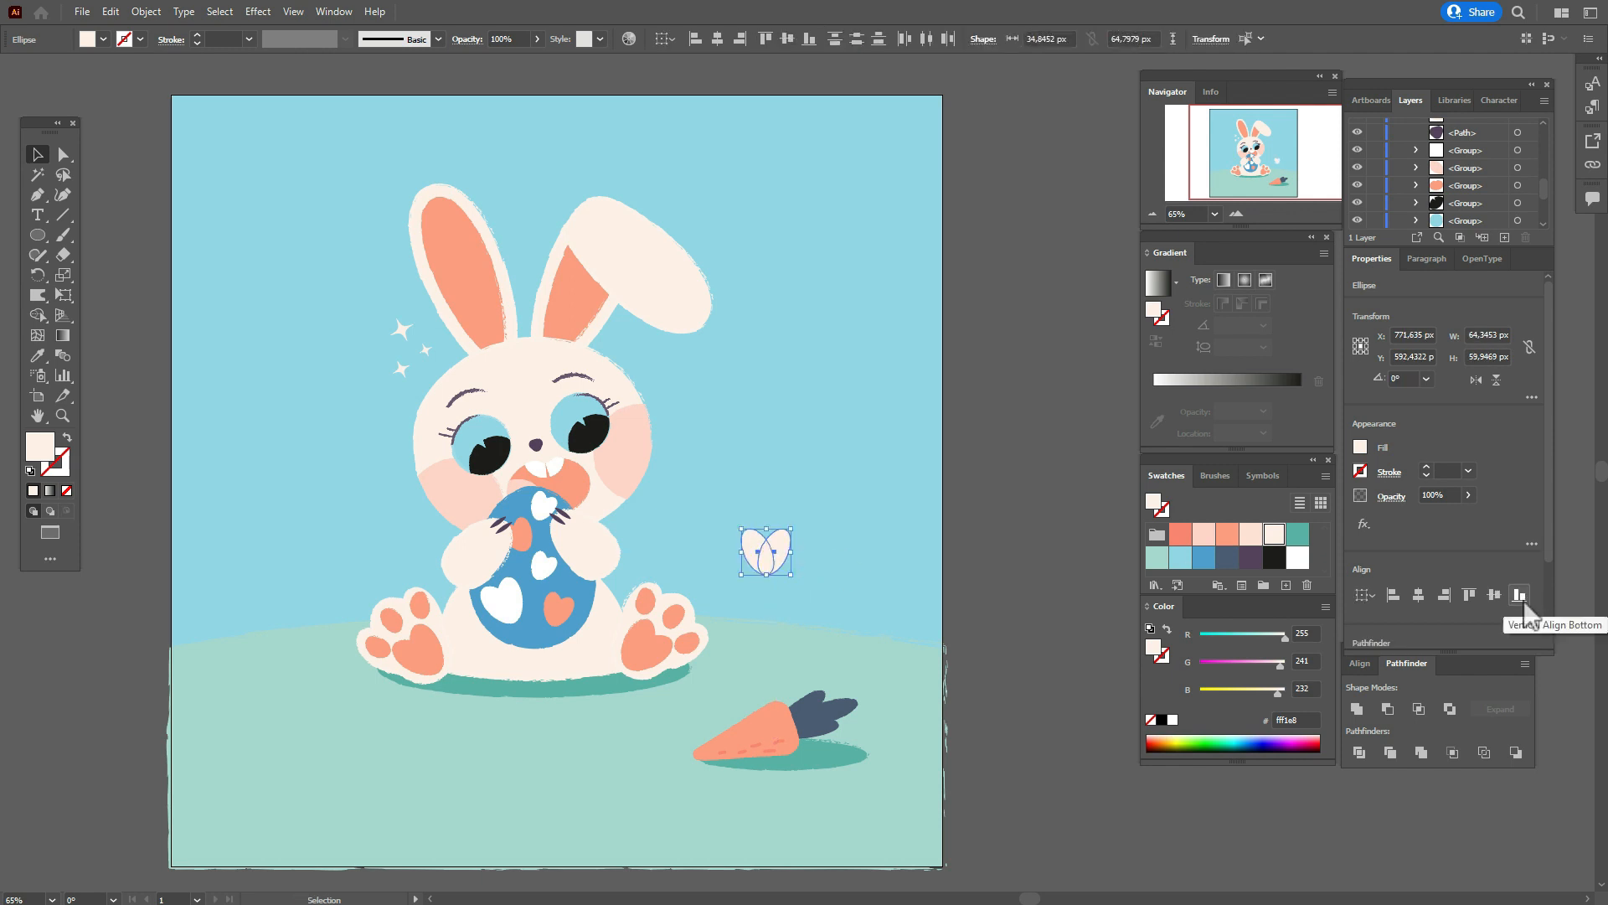
pyautogui.click(1359, 709)
# Scale the heart down to about 27 px wide and arrange three tilted copies of it above the carrot.
pyautogui.moveTo(792, 575)
pyautogui.mouseDown()
pyautogui.moveTo(767, 564)
pyautogui.moveTo(775, 546)
pyautogui.moveTo(742, 685)
pyautogui.moveTo(756, 685)
pyautogui.moveTo(736, 655)
pyautogui.moveTo(808, 615)
pyautogui.moveTo(783, 596)
pyautogui.moveTo(803, 602)
pyautogui.mouseUp()
pyautogui.keyDown('shift'); pyautogui.click(756, 681); pyautogui.keyUp('shift')
pyautogui.click(743, 643)
pyautogui.moveTo(752, 647); pyautogui.dragTo(764, 680)
pyautogui.click(781, 592)
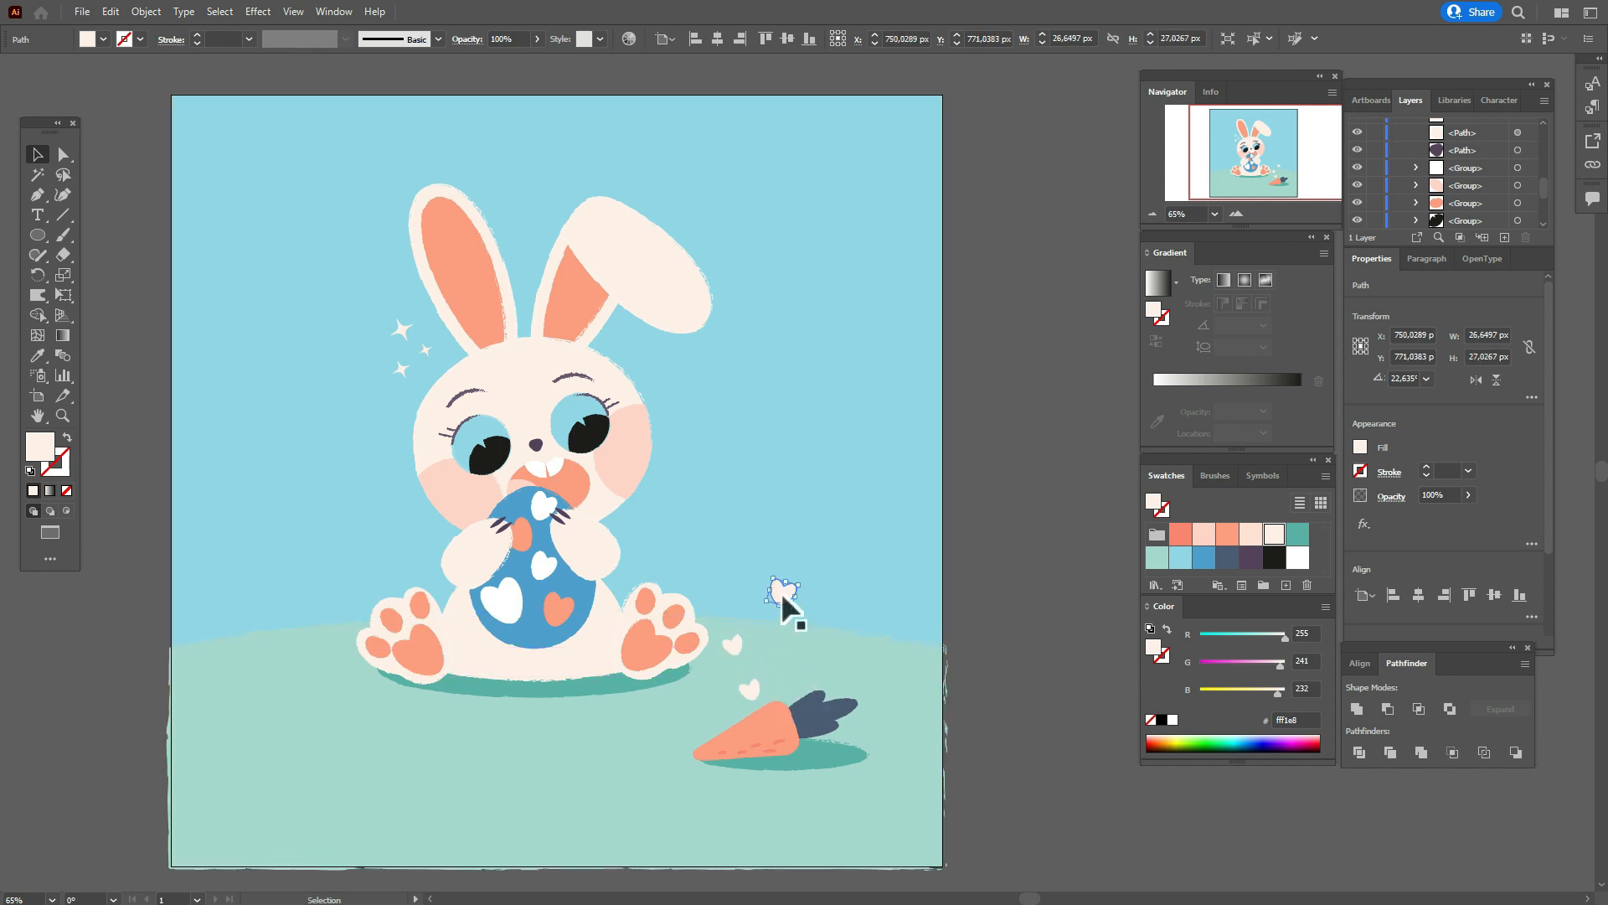
pyautogui.moveTo(789, 596); pyautogui.dragTo(759, 588)
pyautogui.moveTo(753, 687); pyautogui.dragTo(735, 638)
pyautogui.click(994, 637)
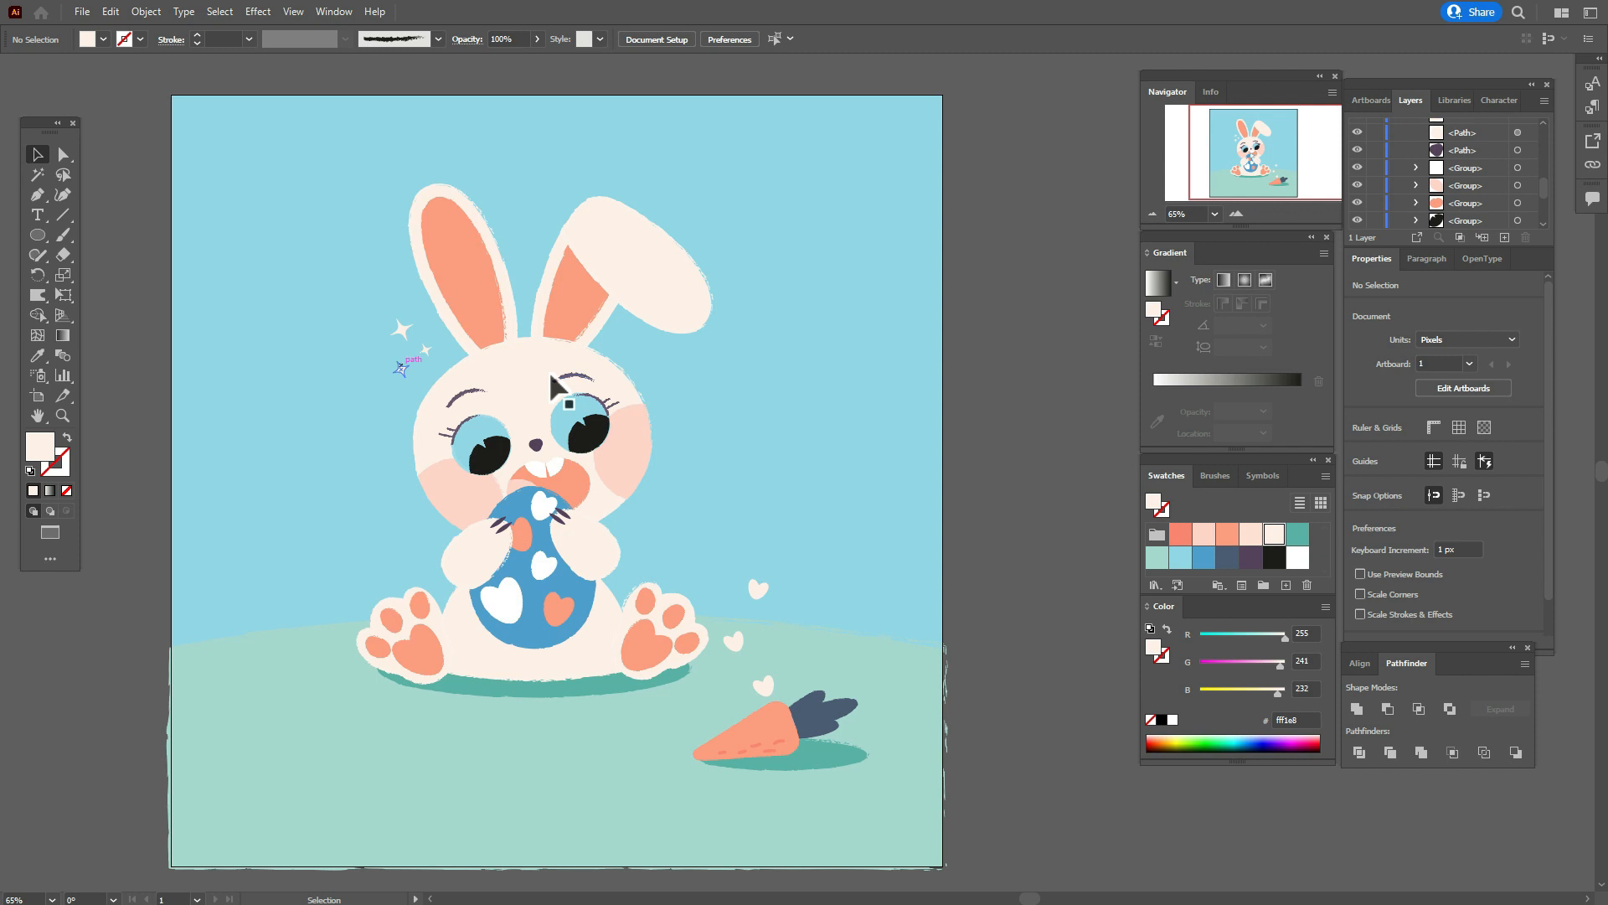
# Place a copy of the largest sparkle among the small hearts above the carrot.
pyautogui.press('alt')
pyautogui.moveTo(399, 325); pyautogui.dragTo(787, 638)
pyautogui.click(1034, 617)
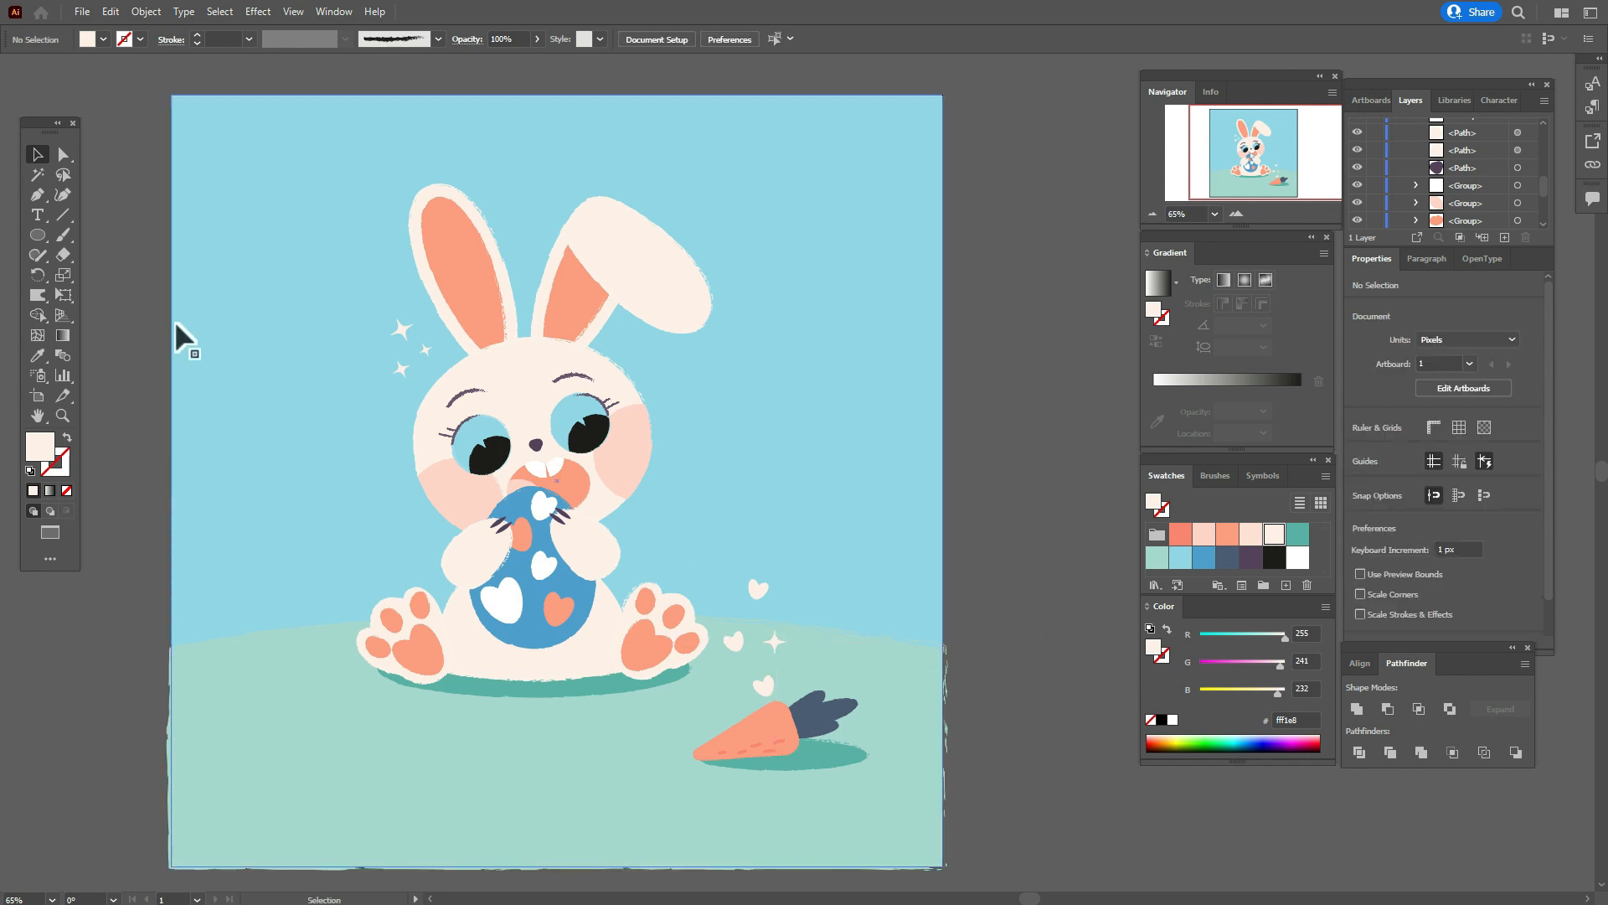
# Draw three small cream dots, the first about 11 px across, around the hearts and sparkle above the carrot.
pyautogui.click(37, 234)
pyautogui.moveTo(728, 604); pyautogui.dragTo(734, 609)
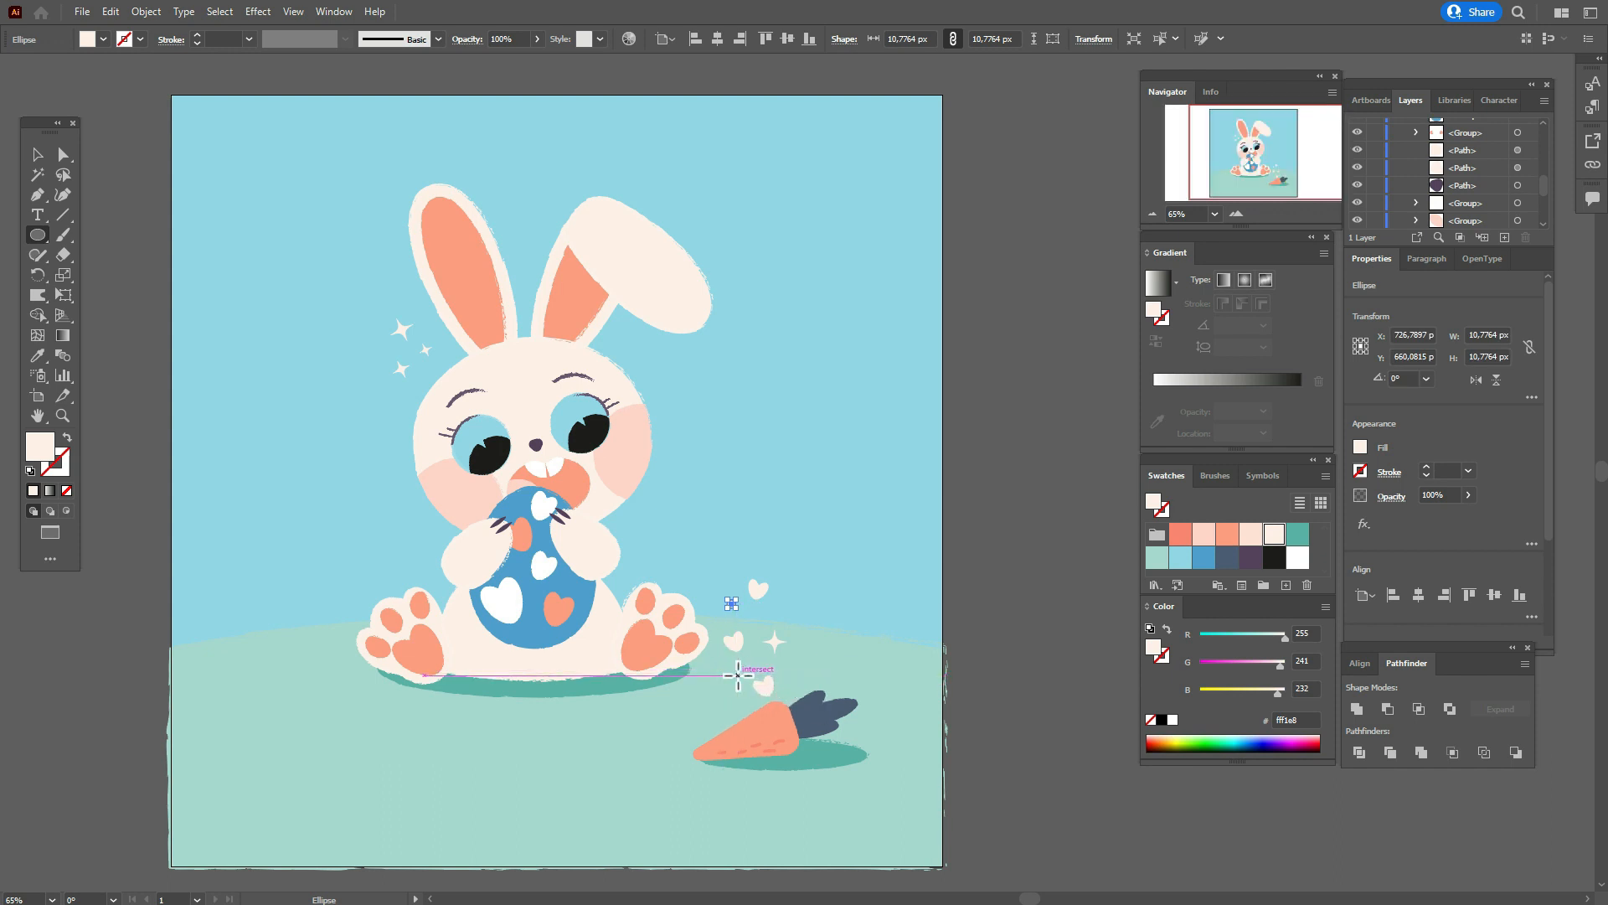
pyautogui.moveTo(742, 679); pyautogui.dragTo(742, 678)
pyautogui.moveTo(762, 611); pyautogui.dragTo(768, 618)
pyautogui.click(134, 189)
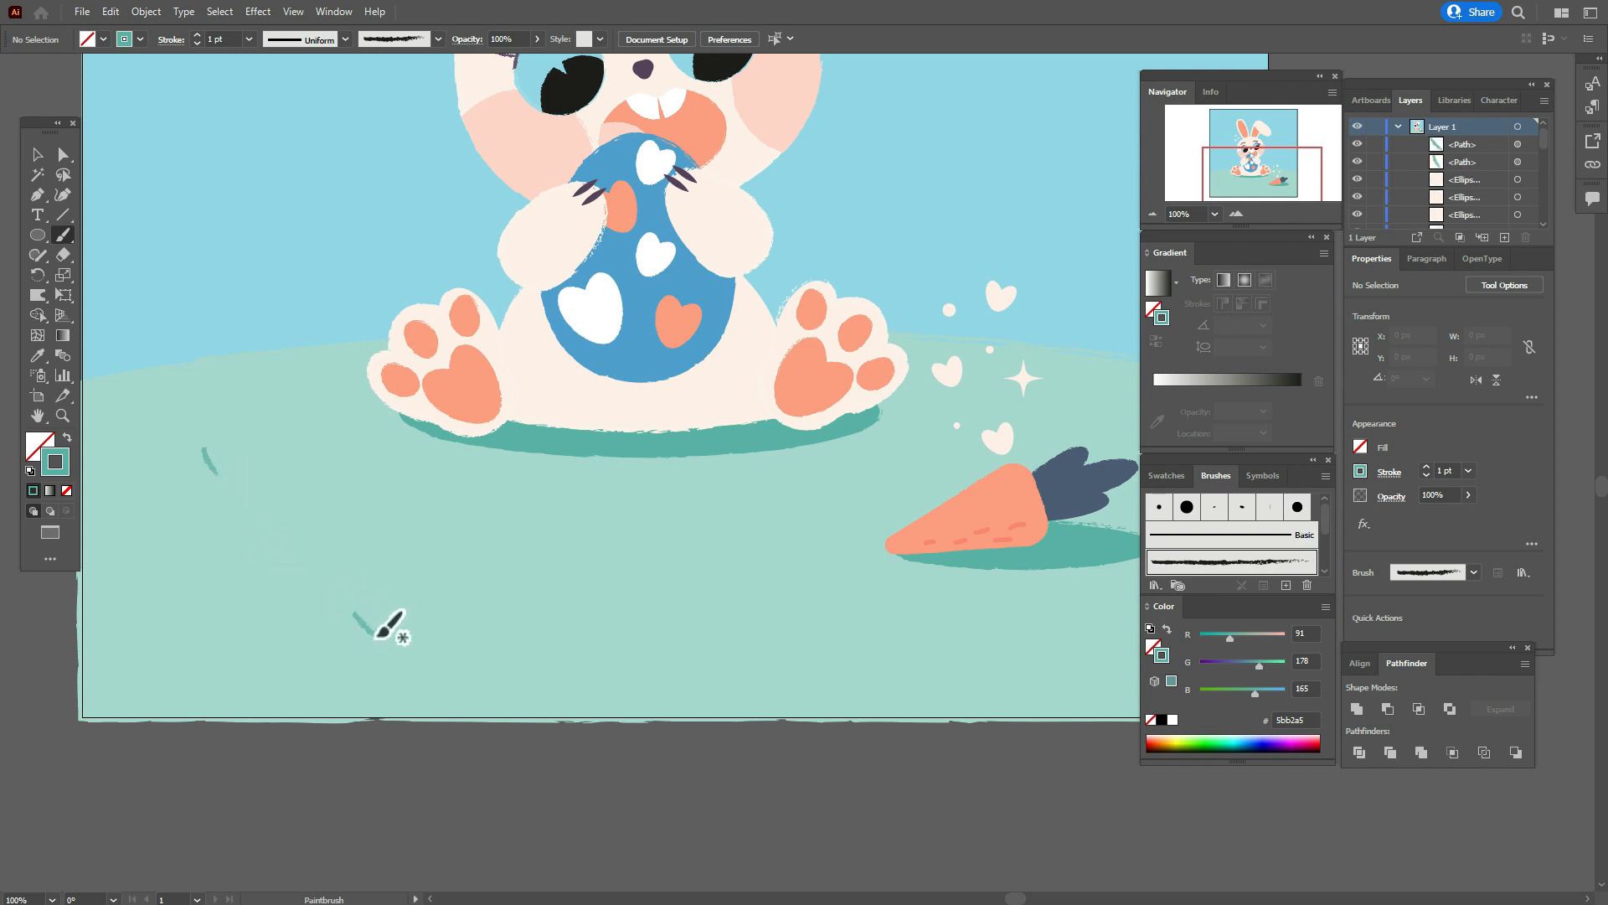
# Brush small grass blades on the ground around the bunny and carrot with a 1 pt teal 5bb2a5 charcoal stroke.
pyautogui.moveTo(403, 599); pyautogui.dragTo(399, 599)
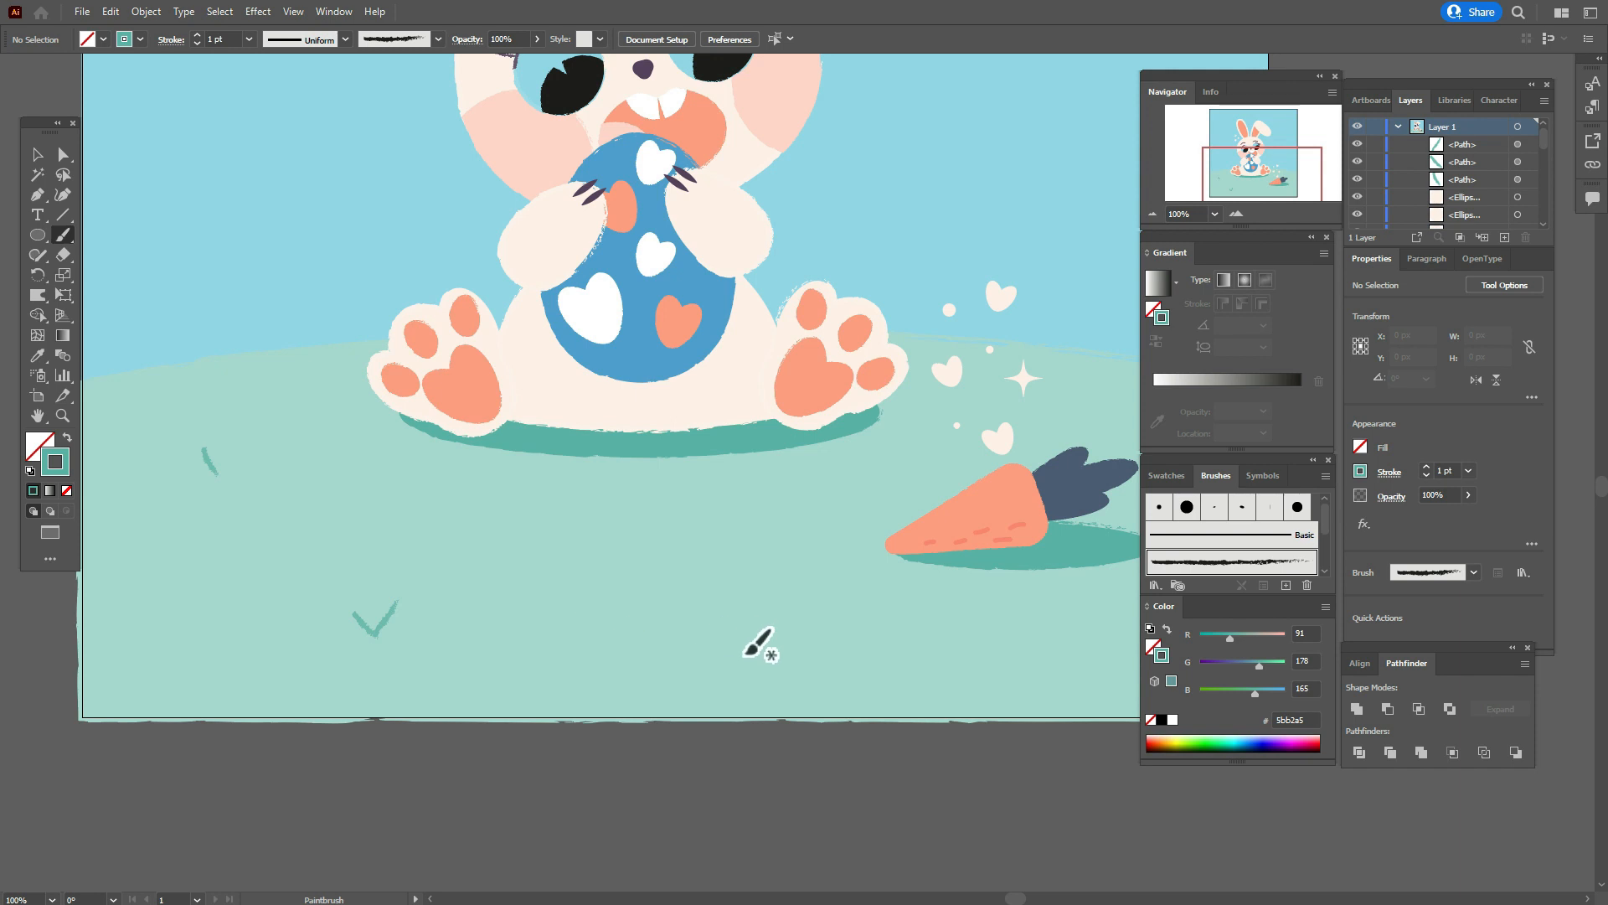
pyautogui.moveTo(772, 591); pyautogui.dragTo(794, 561)
pyautogui.hscroll(10, 803, 548)
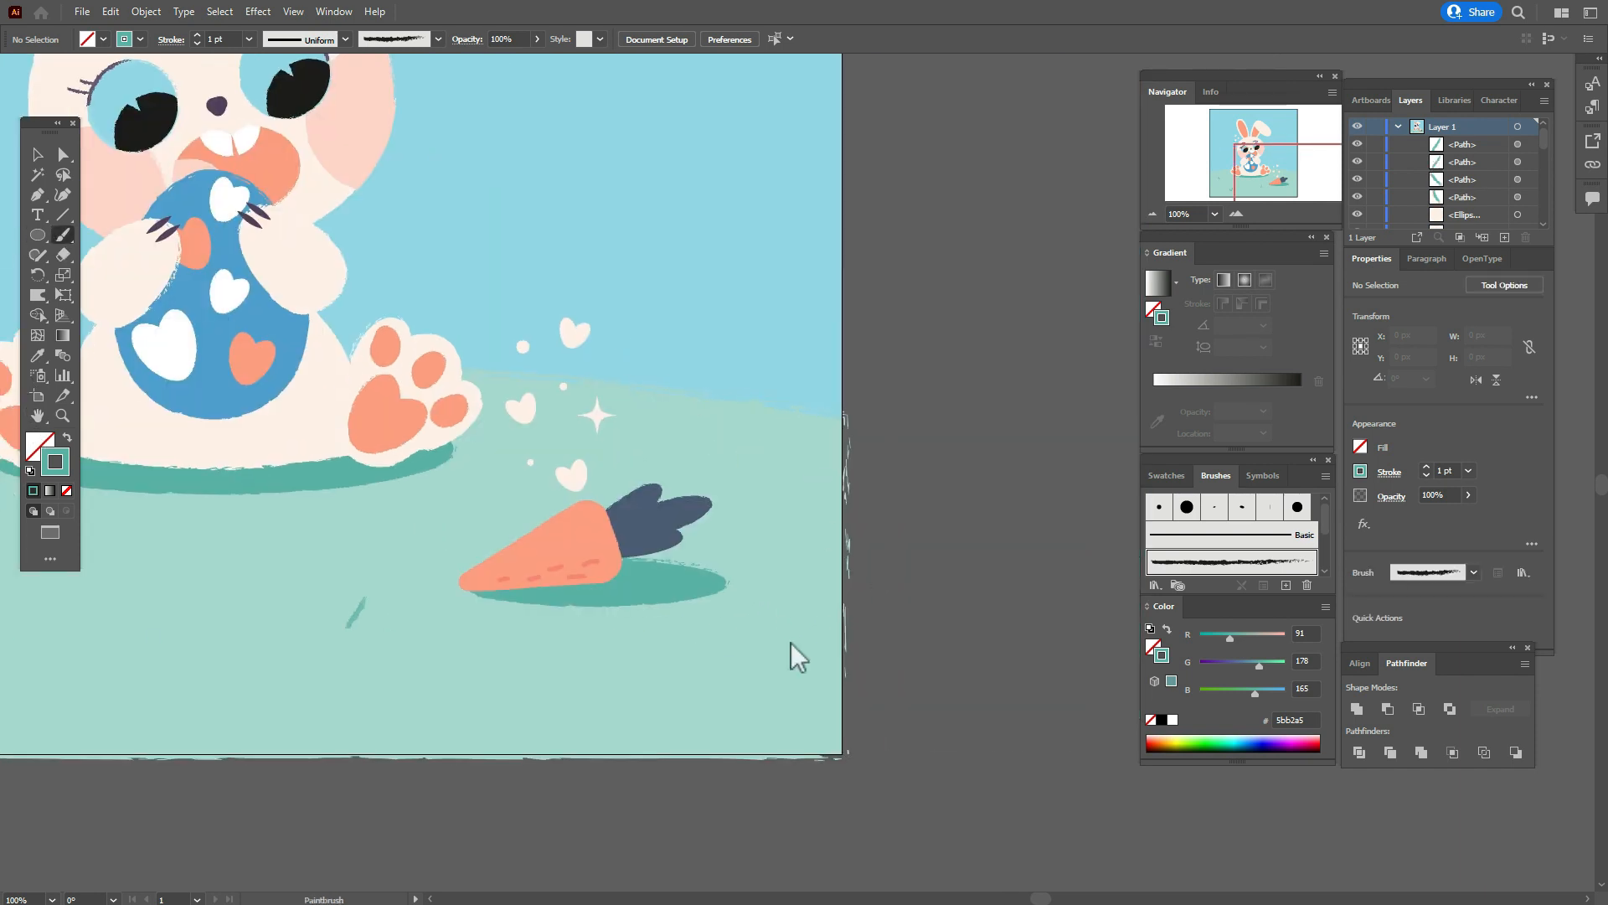
pyautogui.moveTo(739, 662); pyautogui.dragTo(800, 616)
pyautogui.hotkey('ctrl', '0')
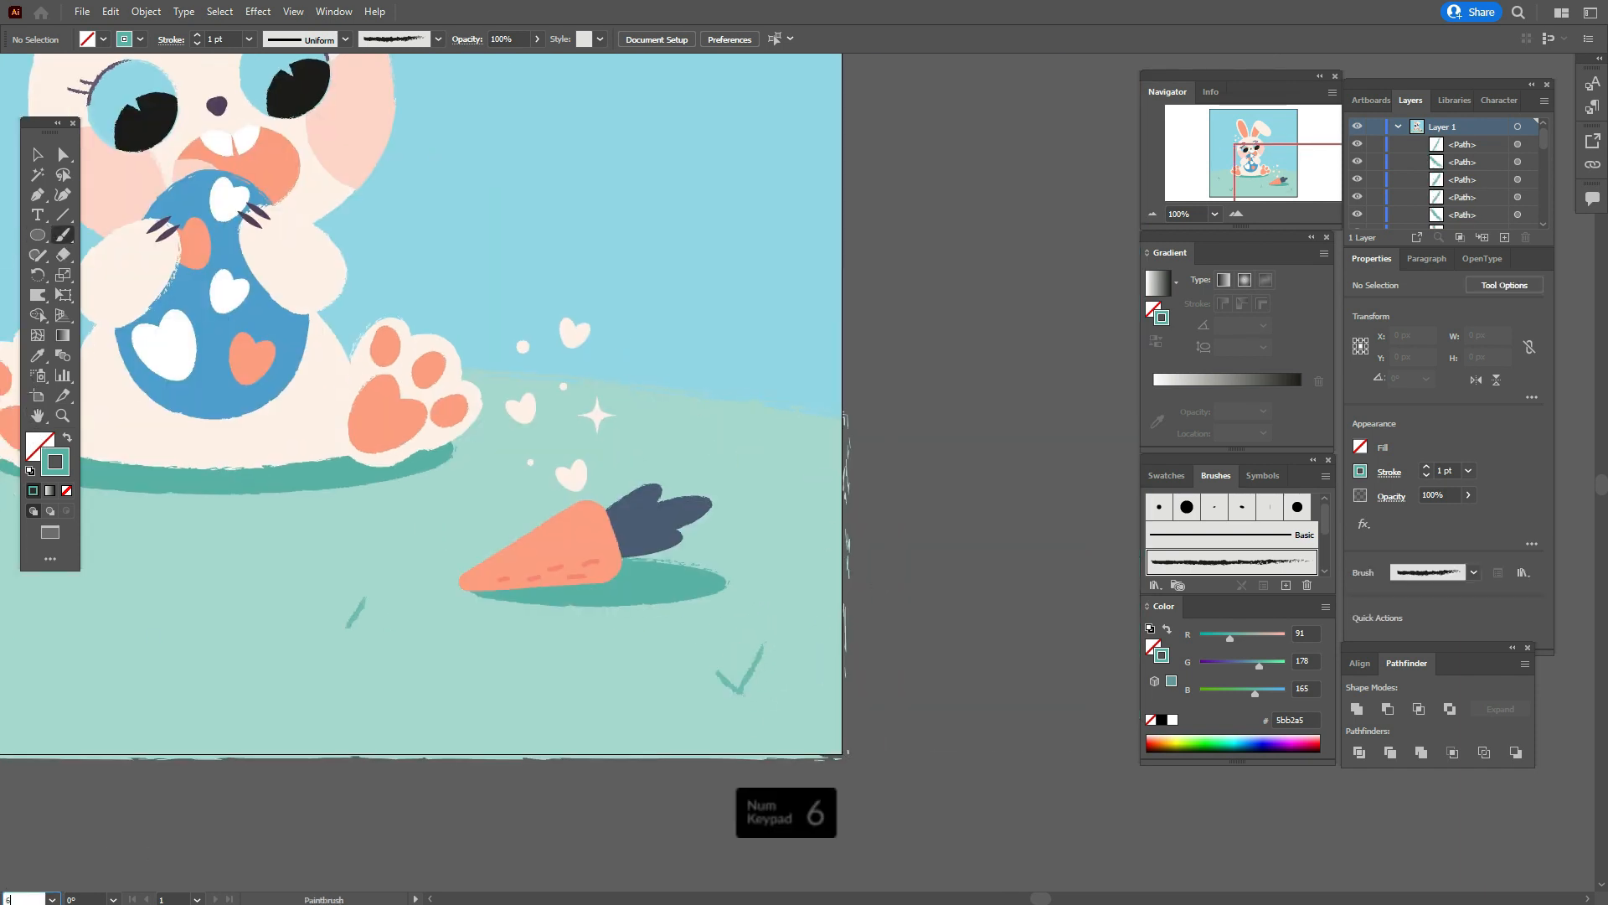
pyautogui.press('space')
pyautogui.moveTo(486, 494); pyautogui.dragTo(597, 682)
pyautogui.moveTo(467, 302); pyautogui.dragTo(495, 325)
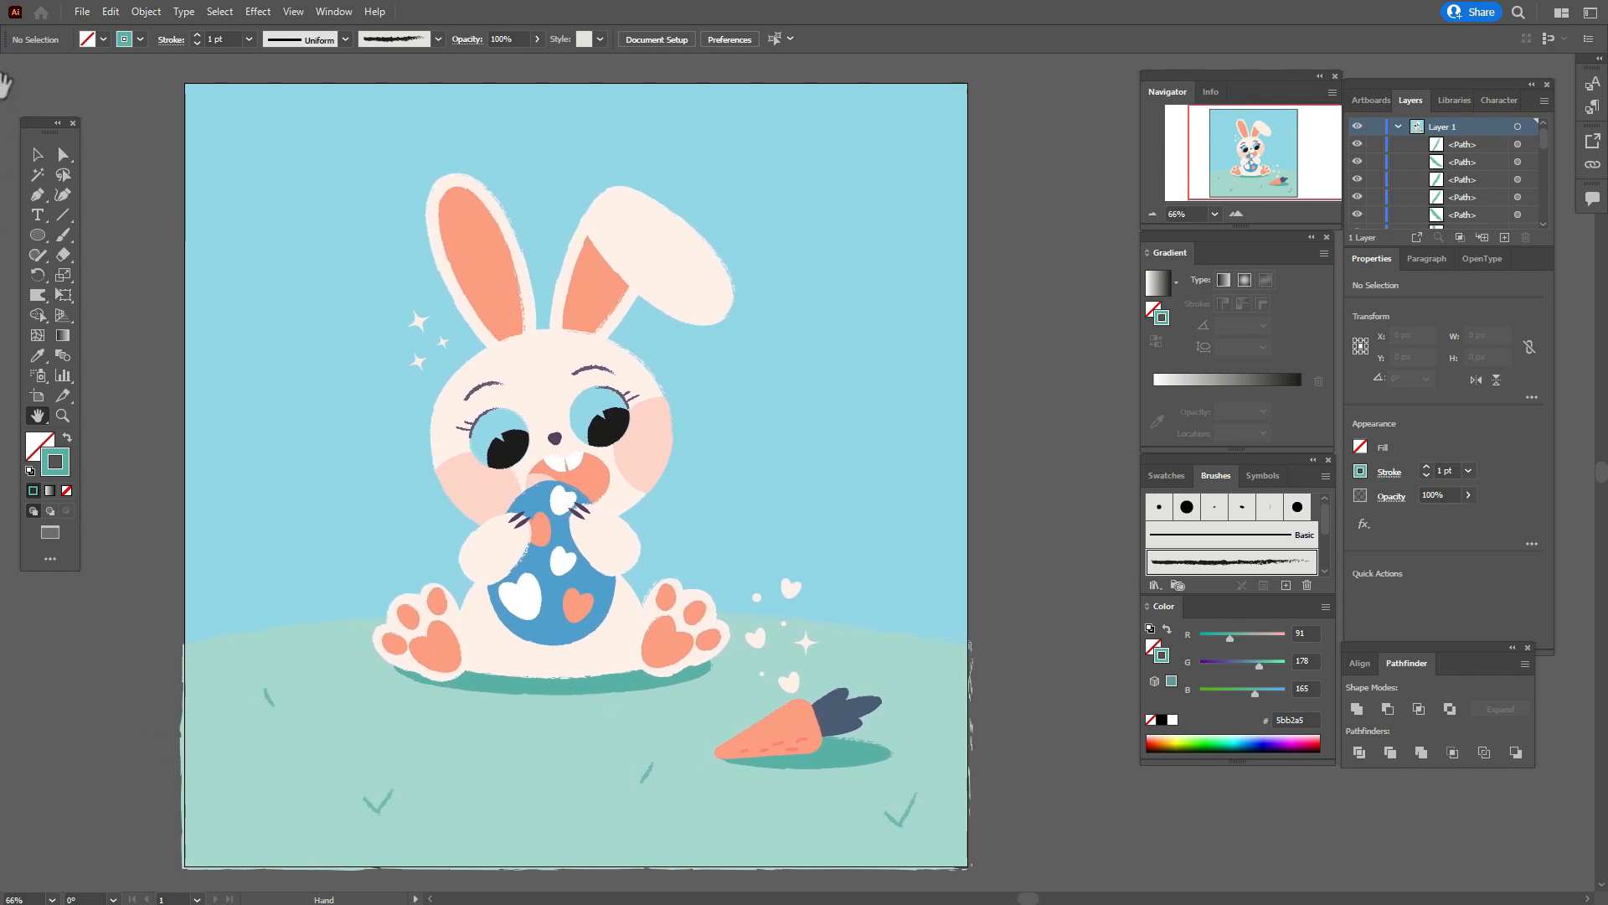
# Copy the blue 1000 by 1000 px background rectangle in place and bring the copy to the front.
pyautogui.click(36, 154)
pyautogui.click(224, 196)
pyautogui.hotkey('ctrl', 'c')
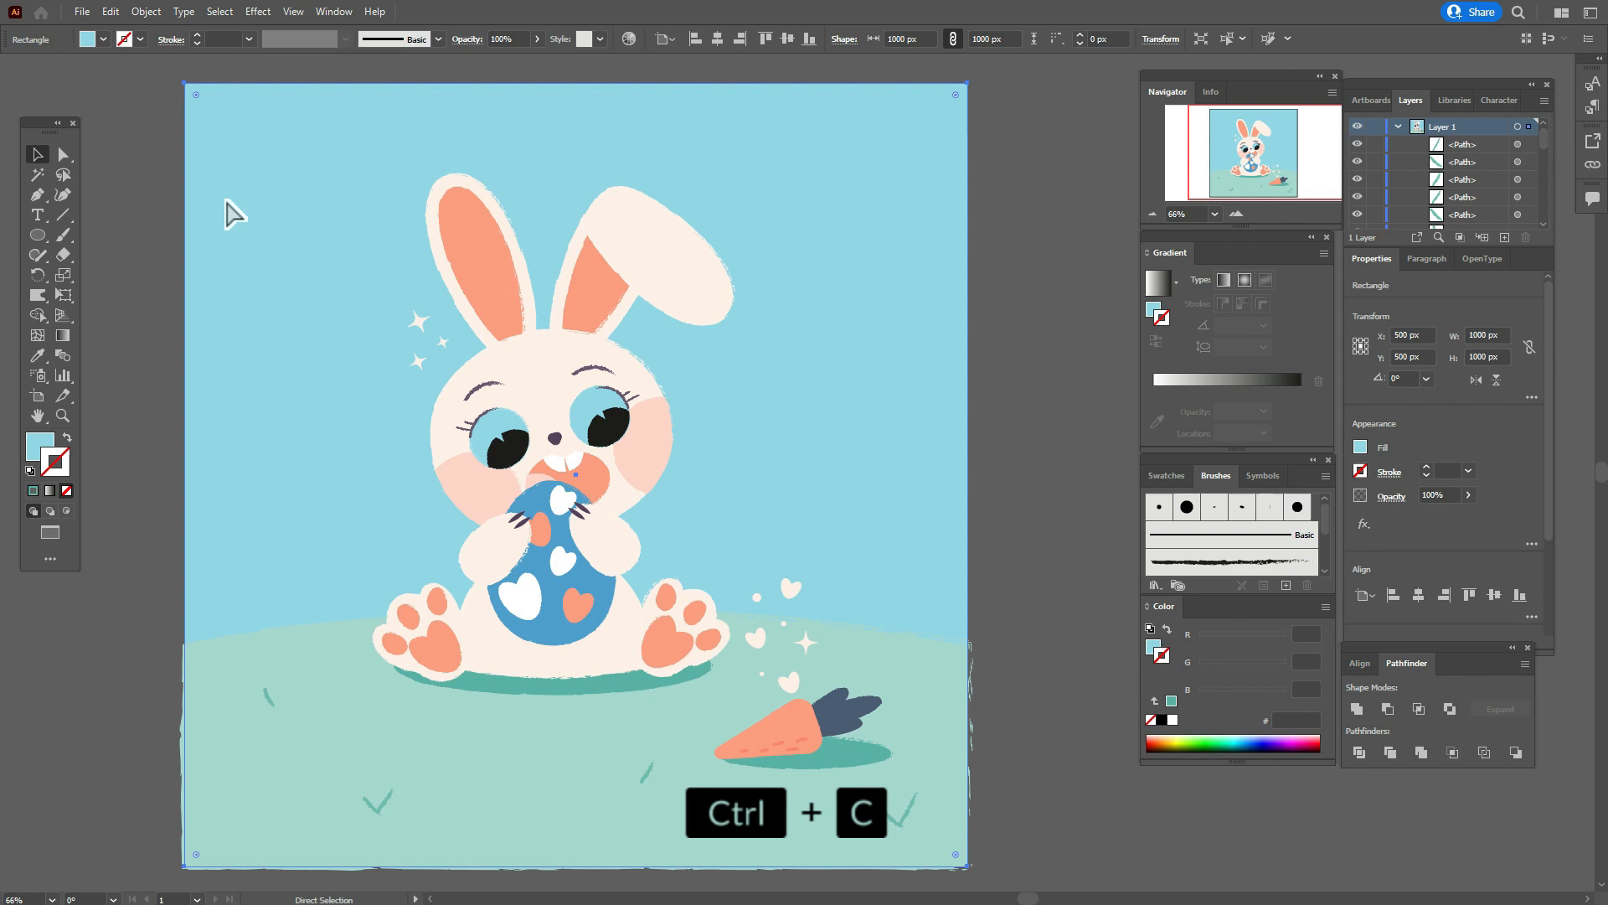
pyautogui.hotkey('ctrl', 'f')
pyautogui.rightClick(925, 316)
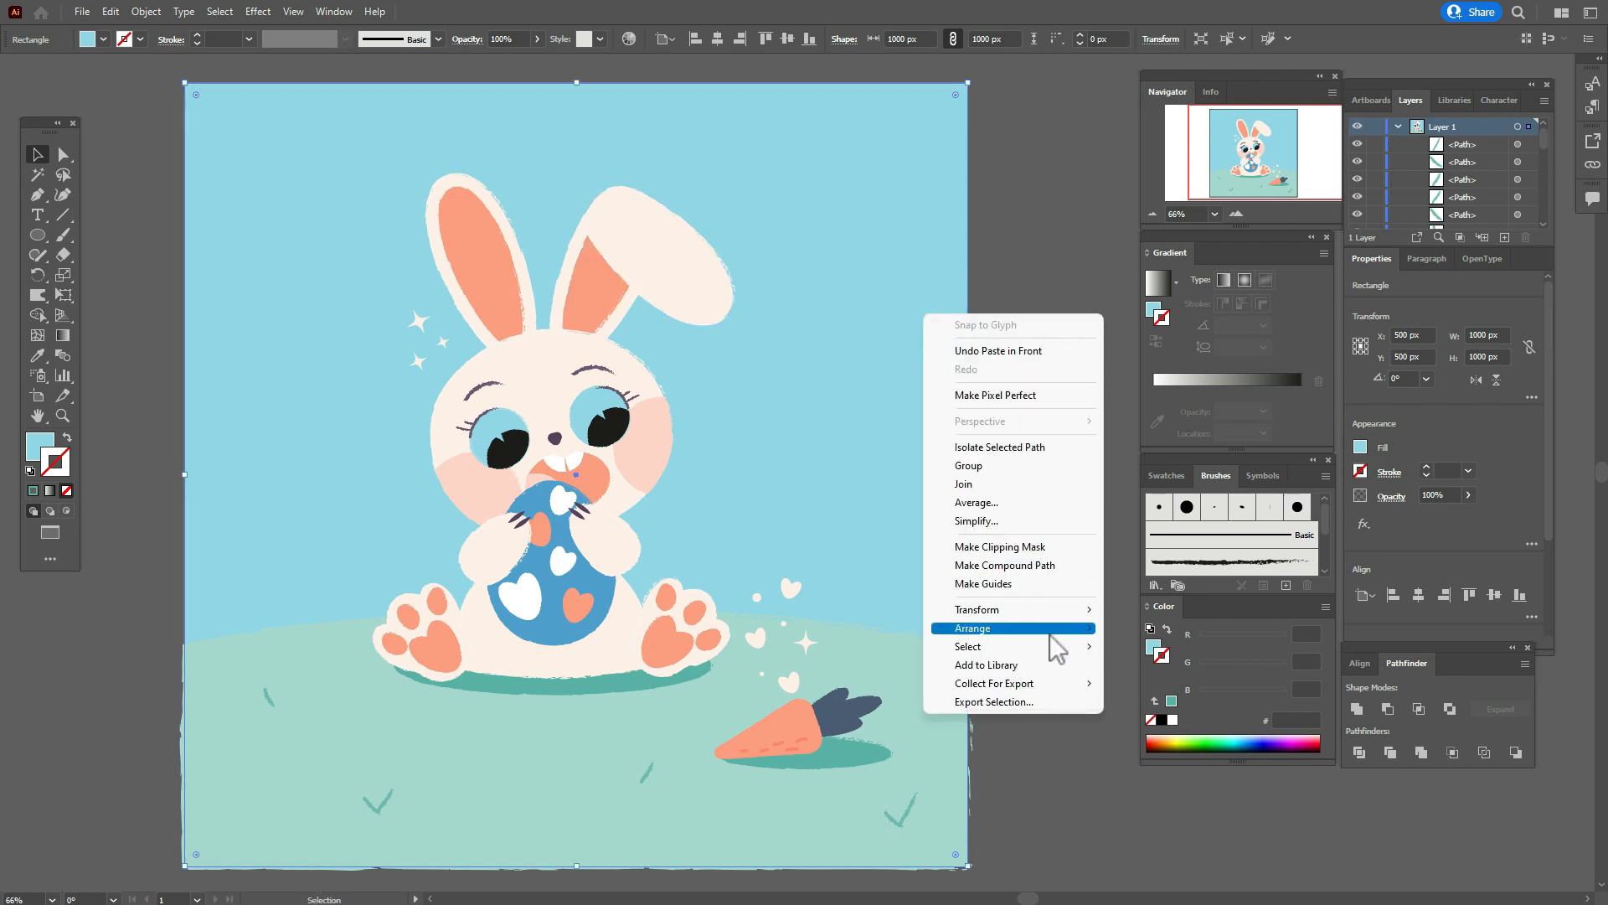
pyautogui.moveTo(1039, 630)
pyautogui.click(1156, 627)
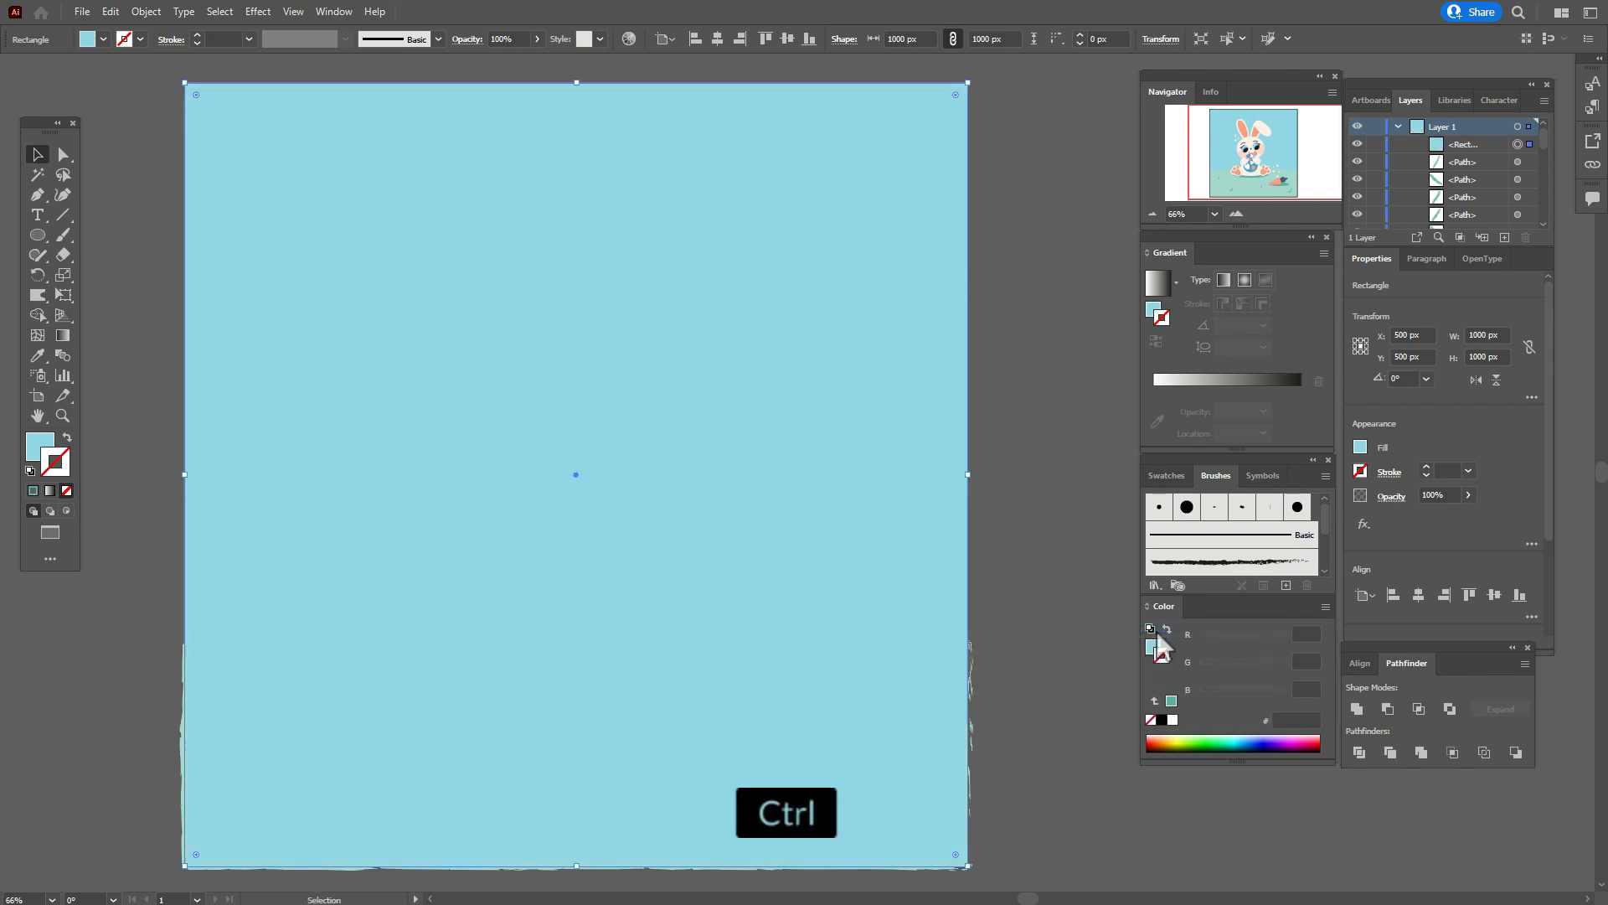
# Select all the artwork and clip it with the front rectangle using a clipping mask.
pyautogui.hotkey('ctrl', 'a')
pyautogui.rightClick(828, 491)
pyautogui.click(932, 647)
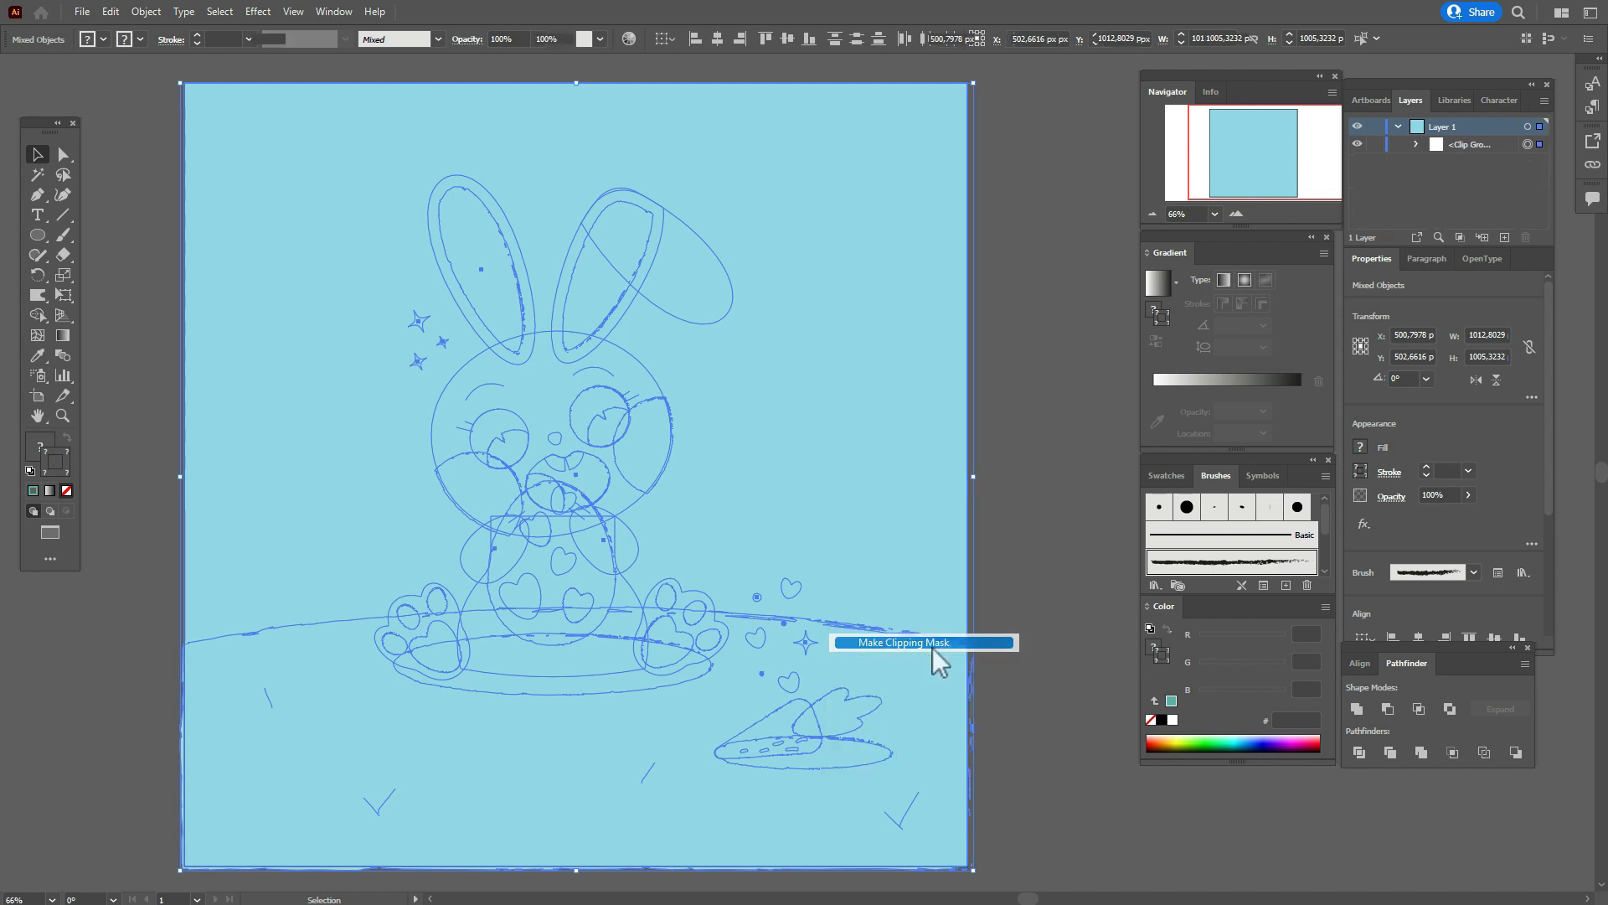
pyautogui.click(1094, 658)
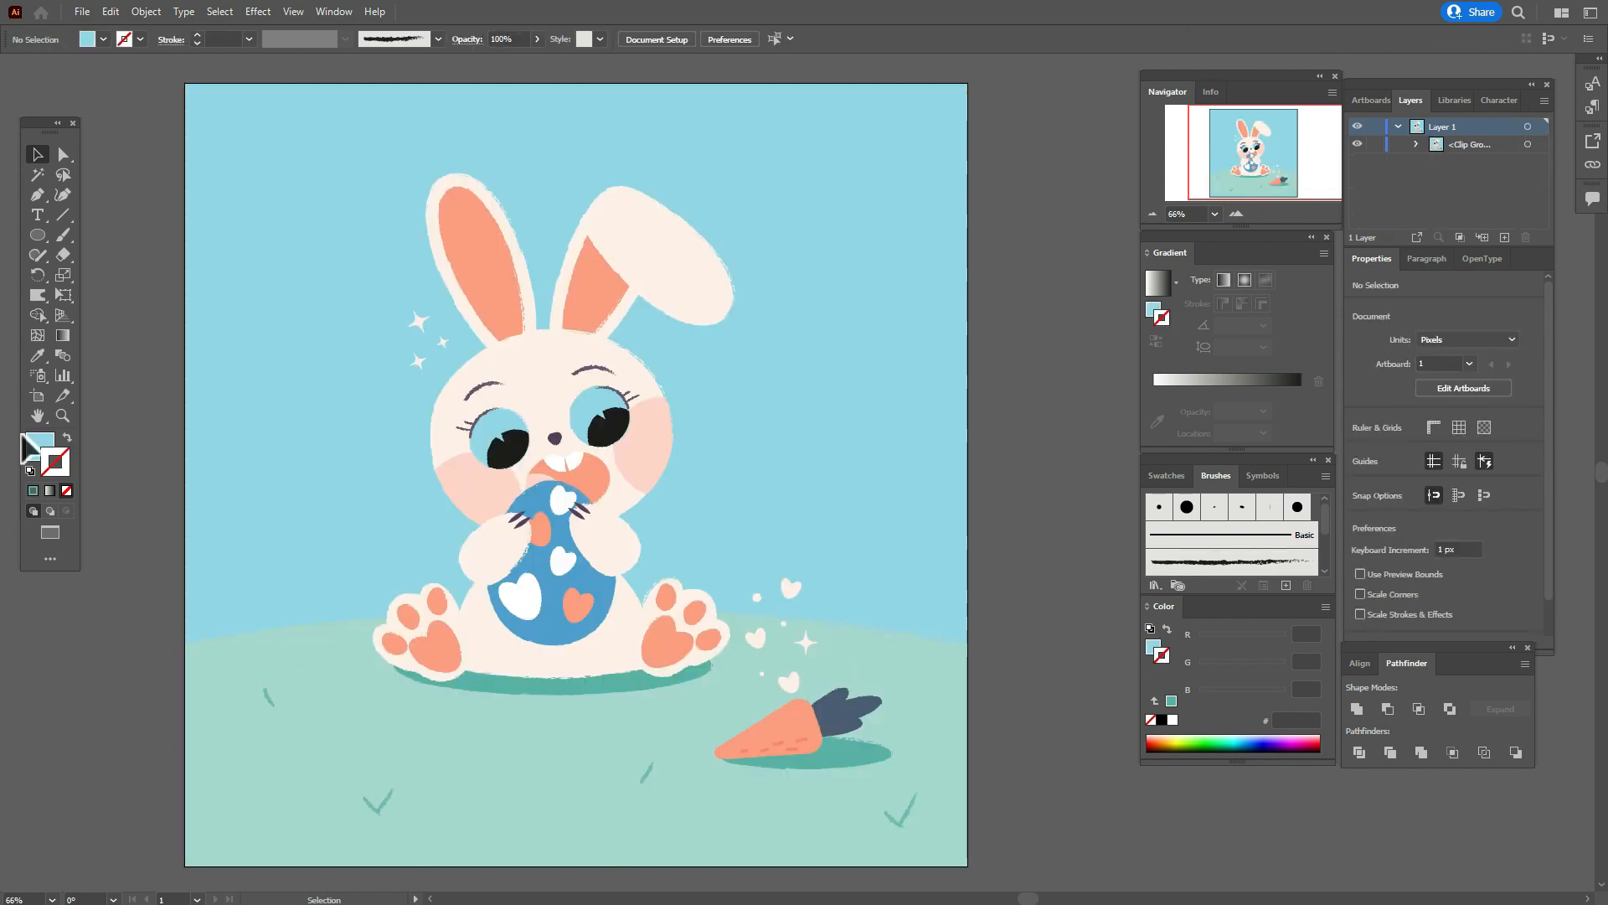
# Sample the eyebrow's purple 56425f stroke and draw two straight whiskers, about 45 and 78 px long, on the left cheek.
pyautogui.press('h')
pyautogui.moveTo(392, 463); pyautogui.dragTo(427, 455)
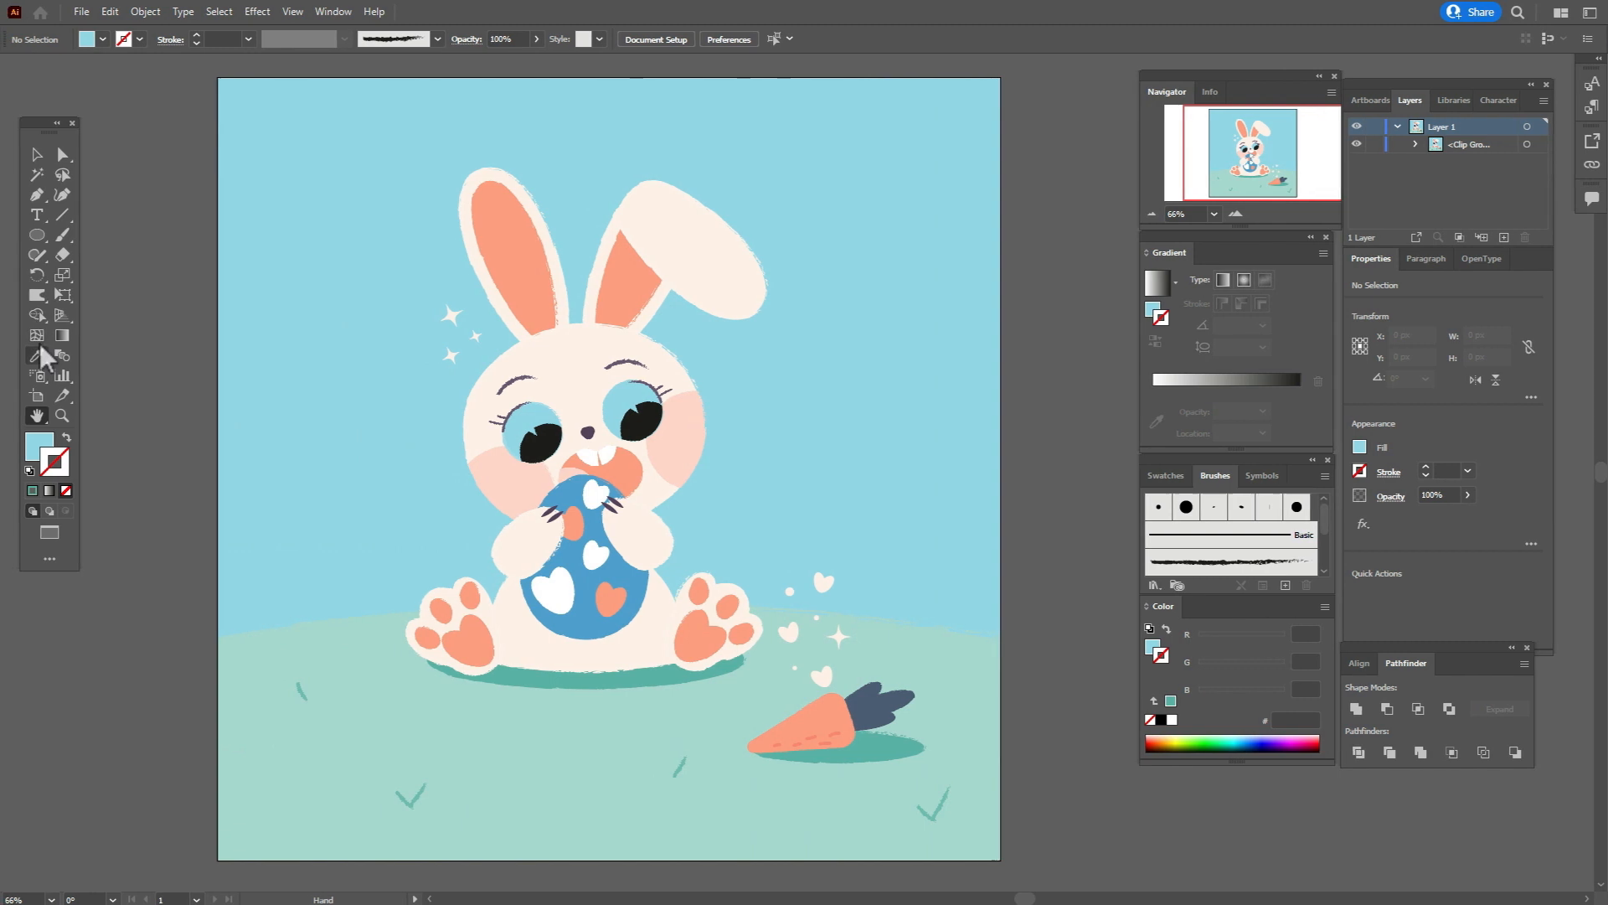
pyautogui.click(39, 354)
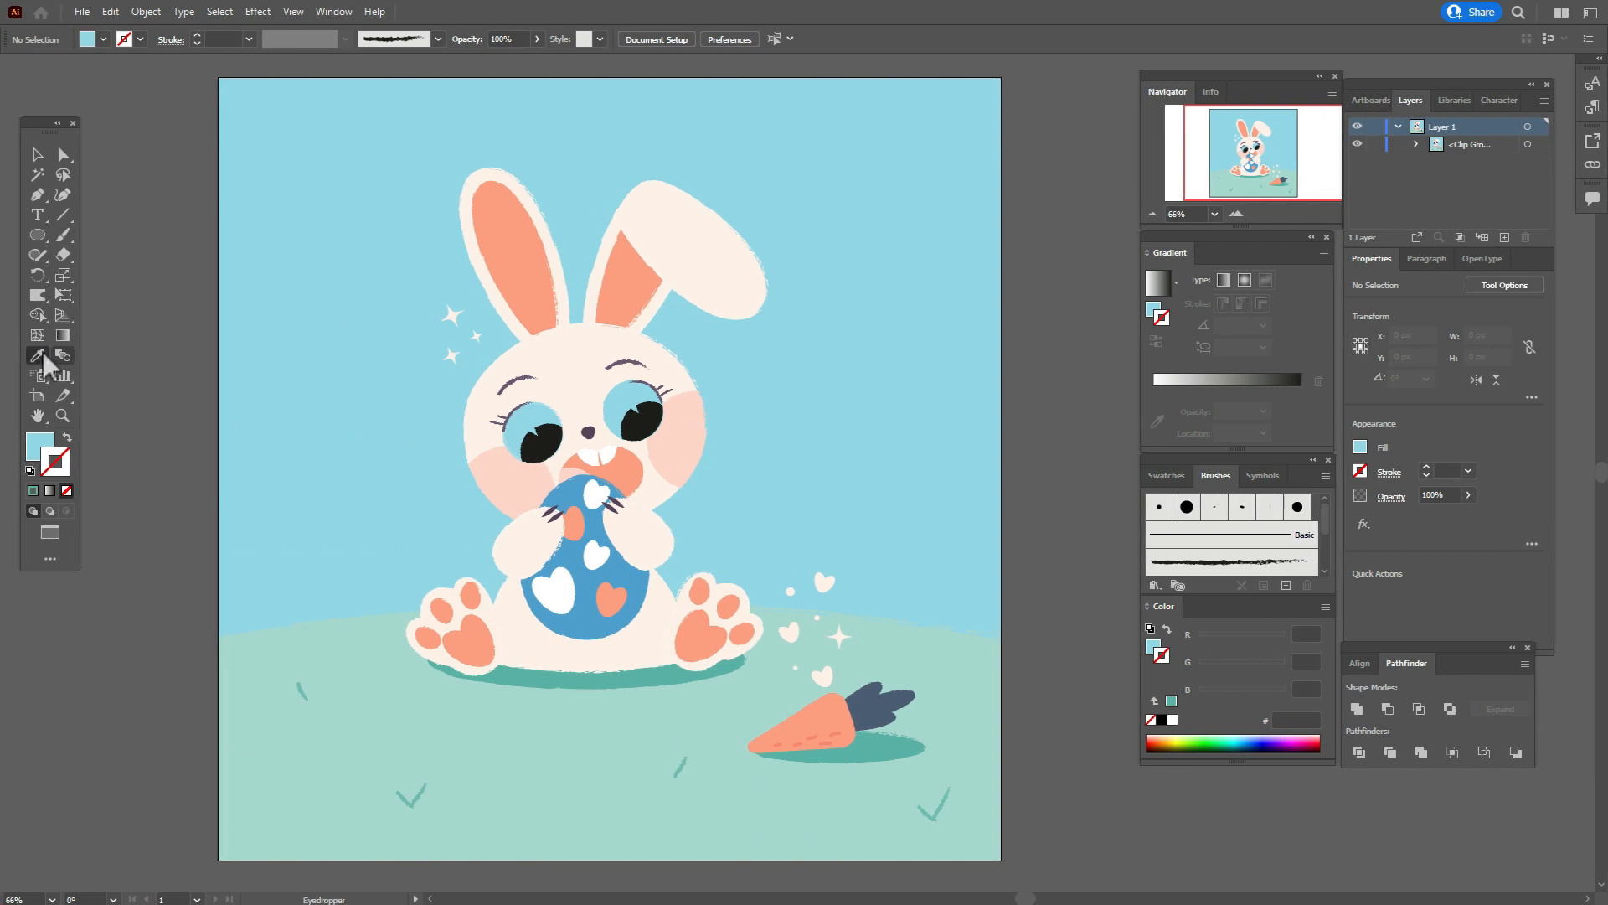
pyautogui.click(523, 376)
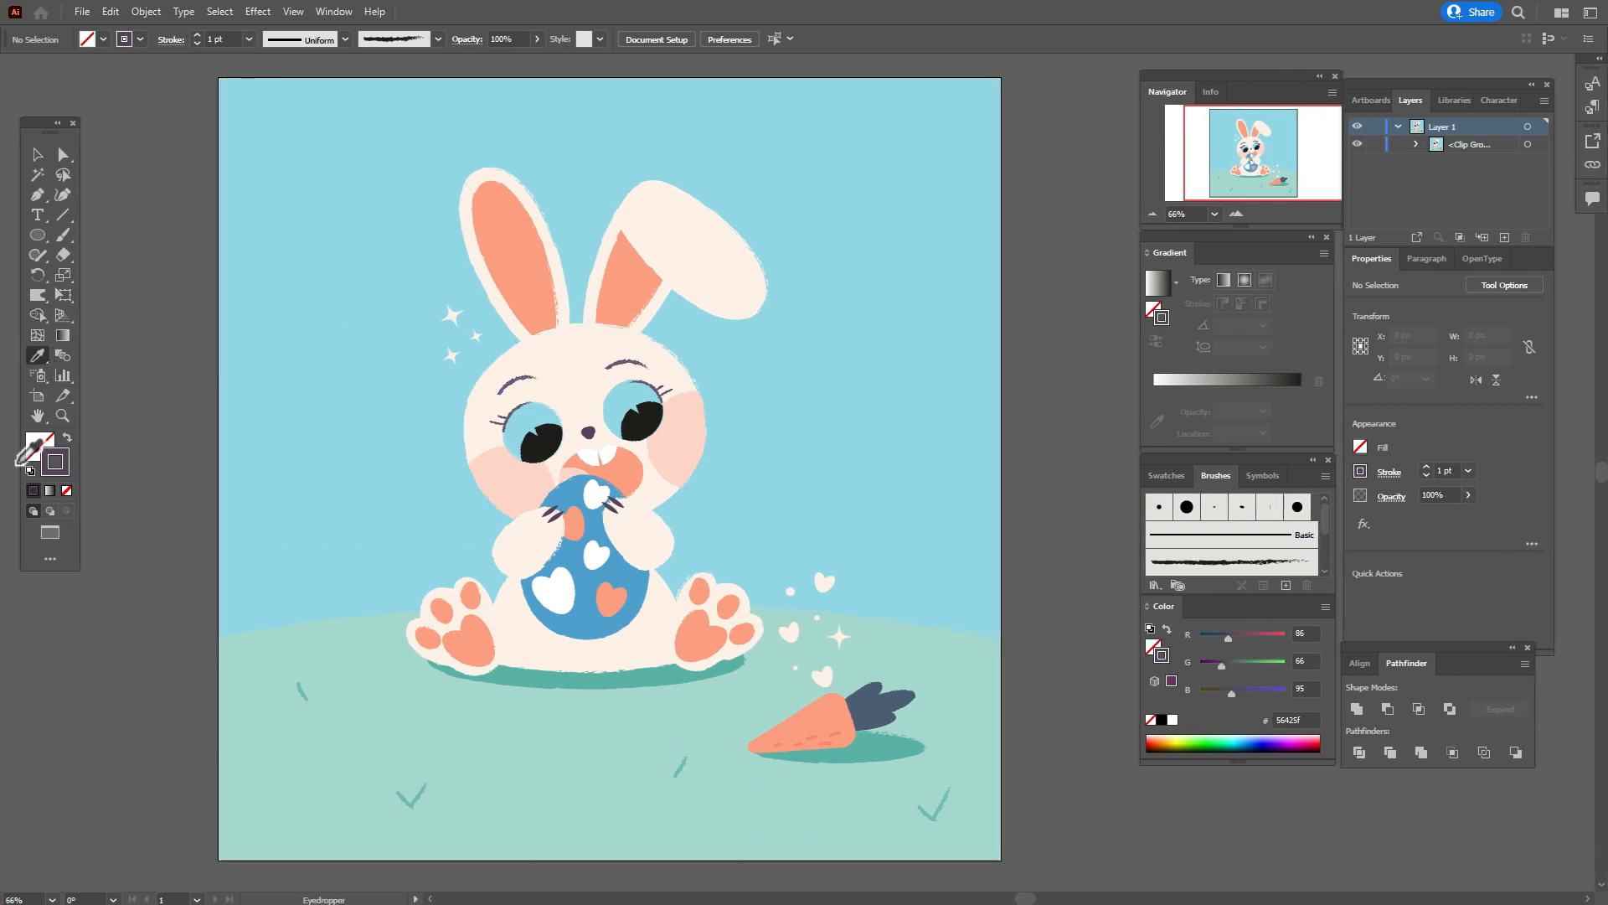
pyautogui.click(40, 197)
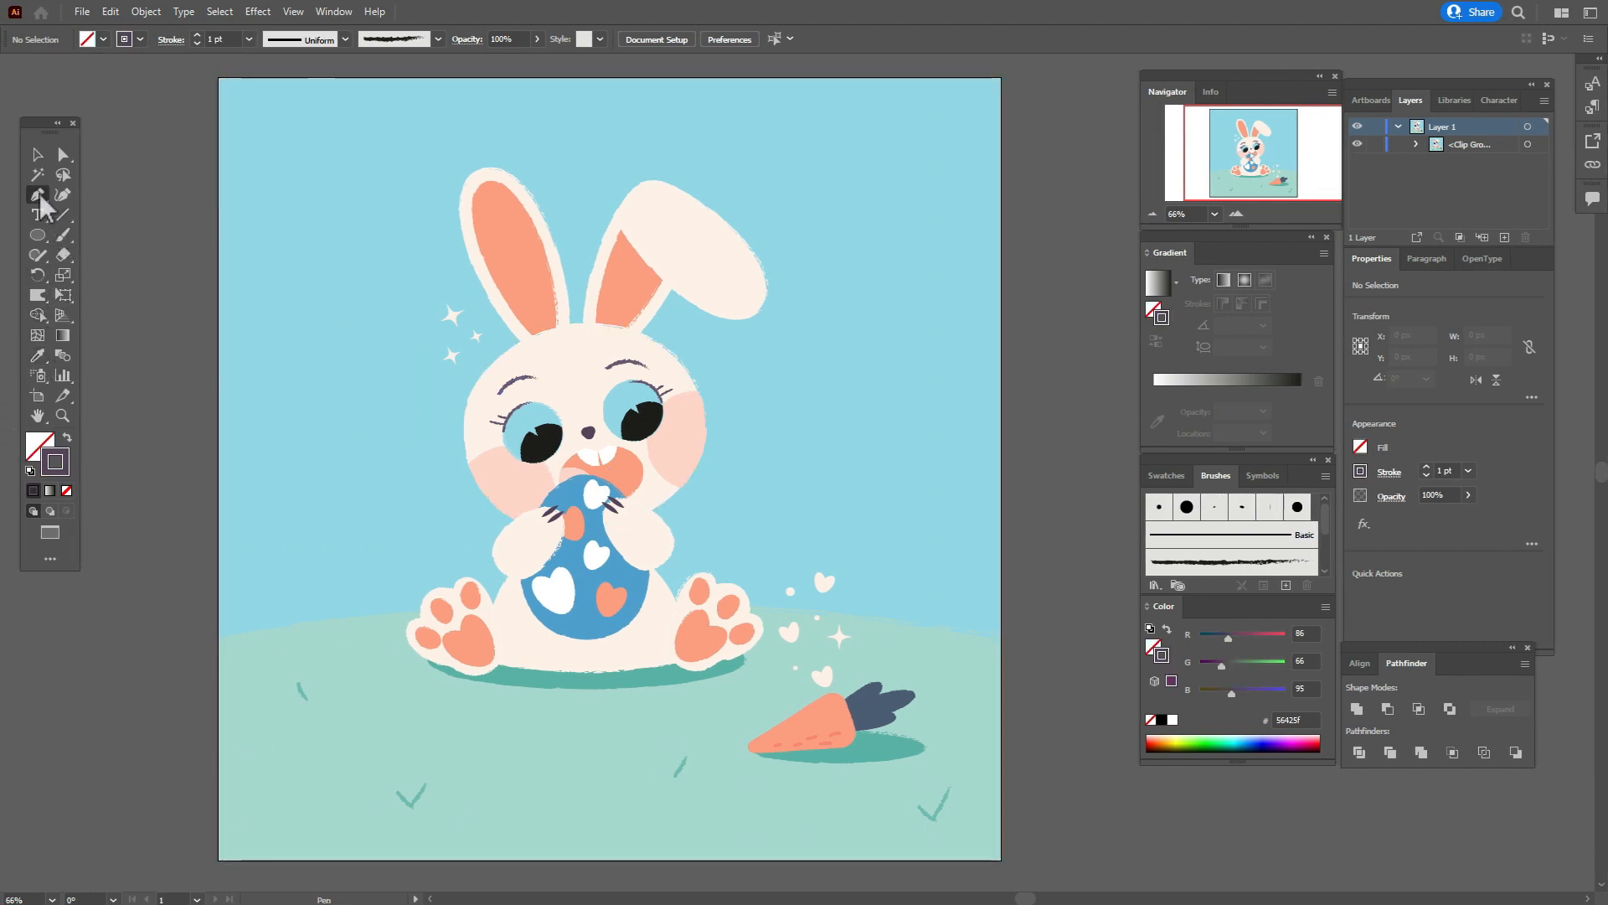
pyautogui.click(495, 474)
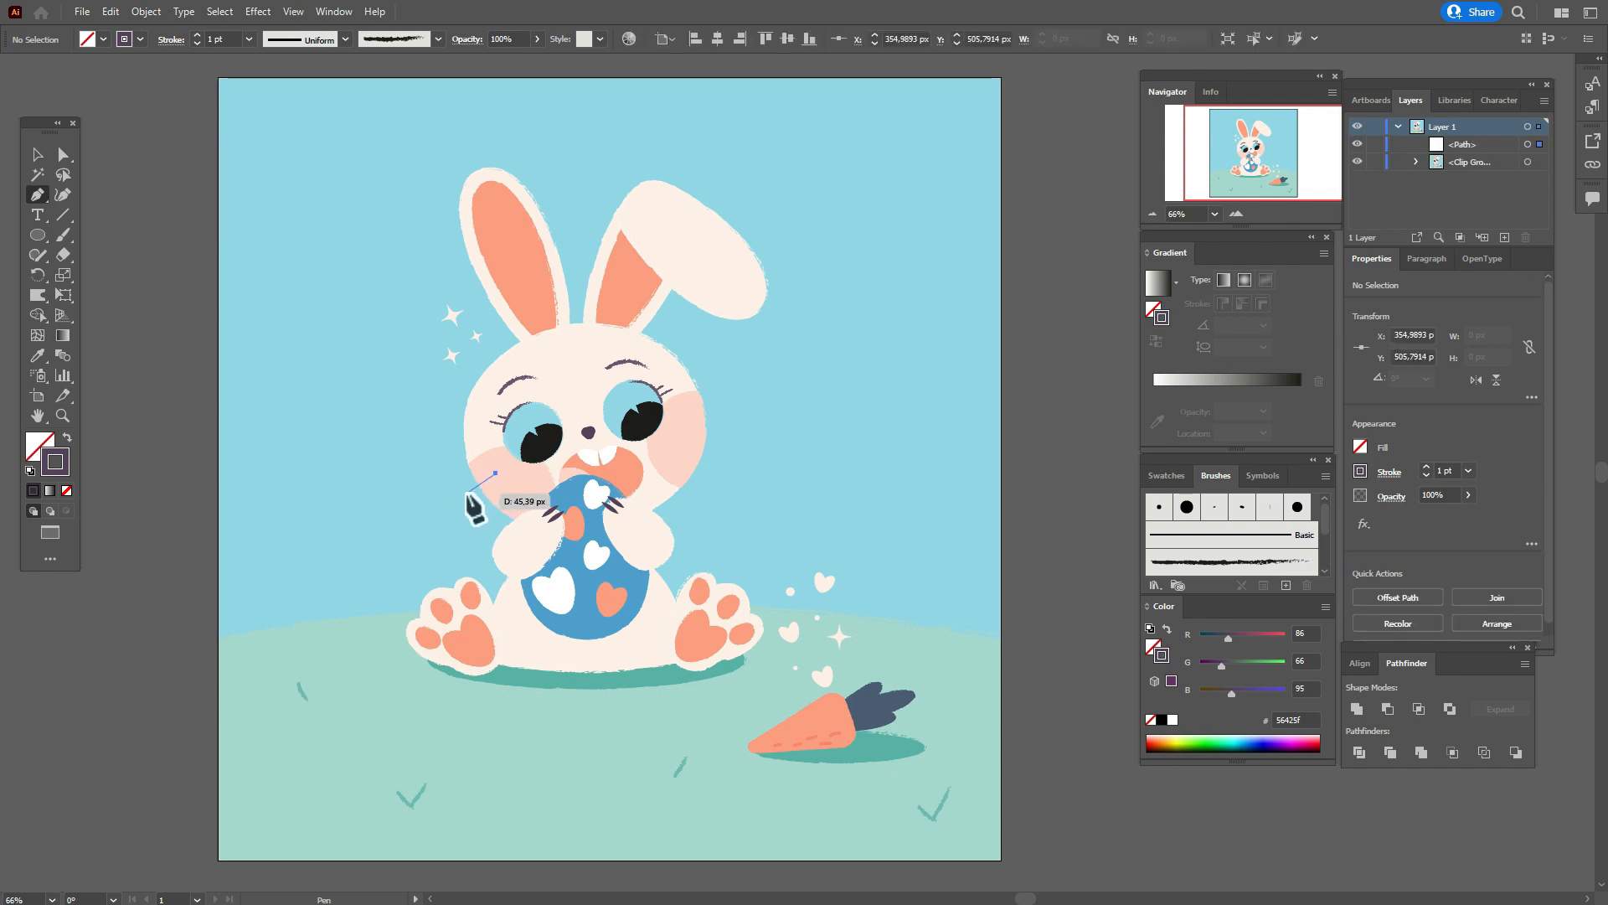
pyautogui.click(466, 493)
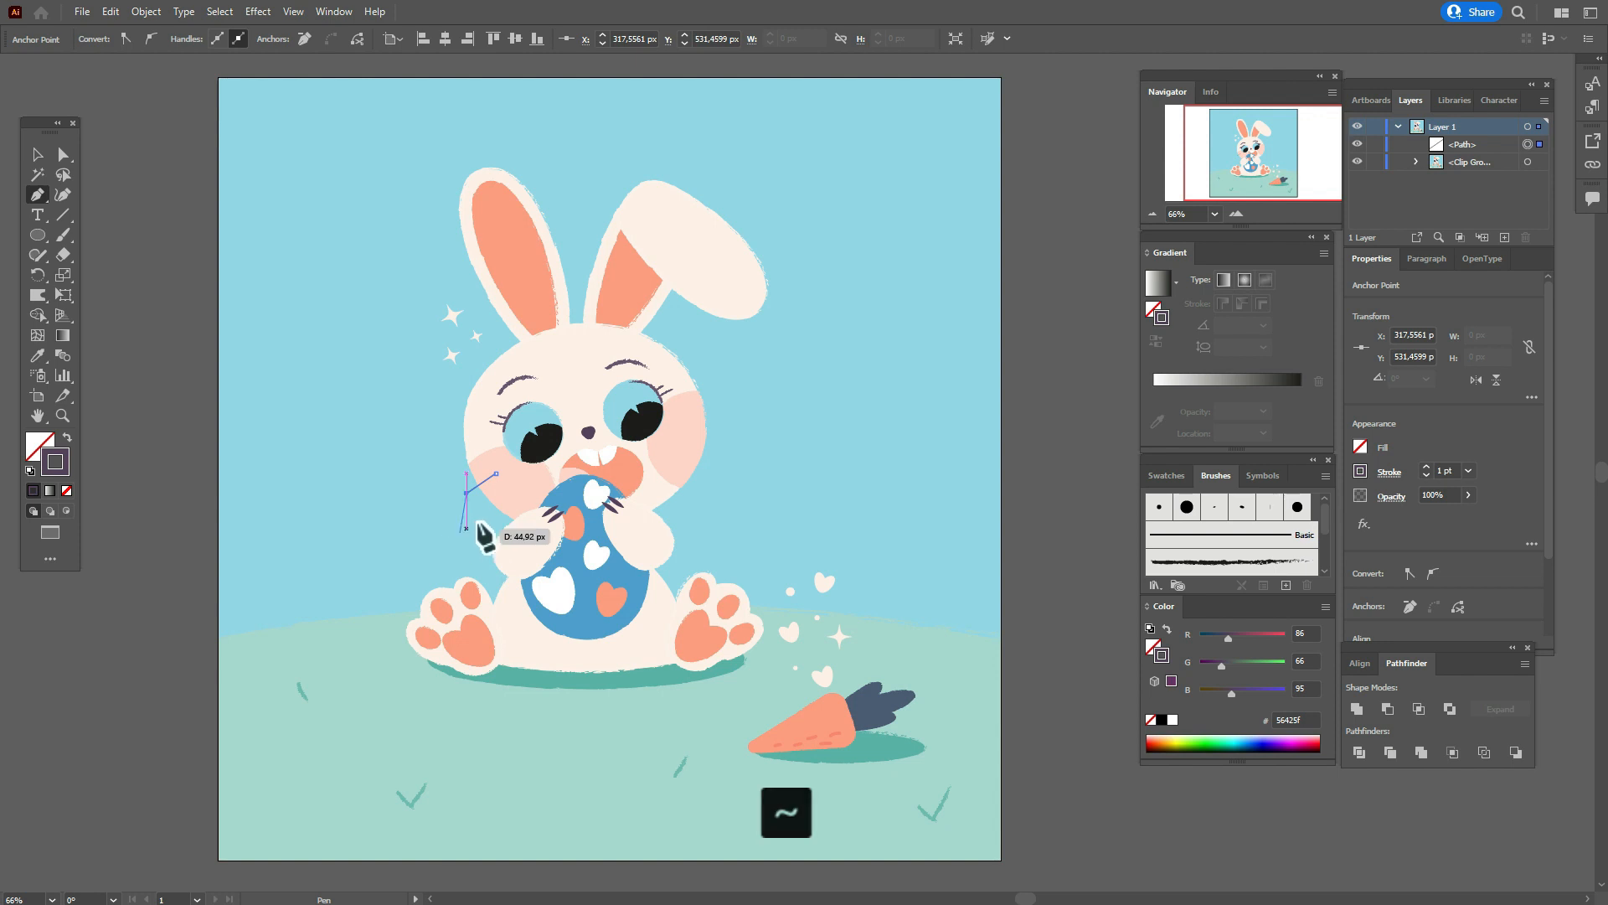
pyautogui.press('Escape')
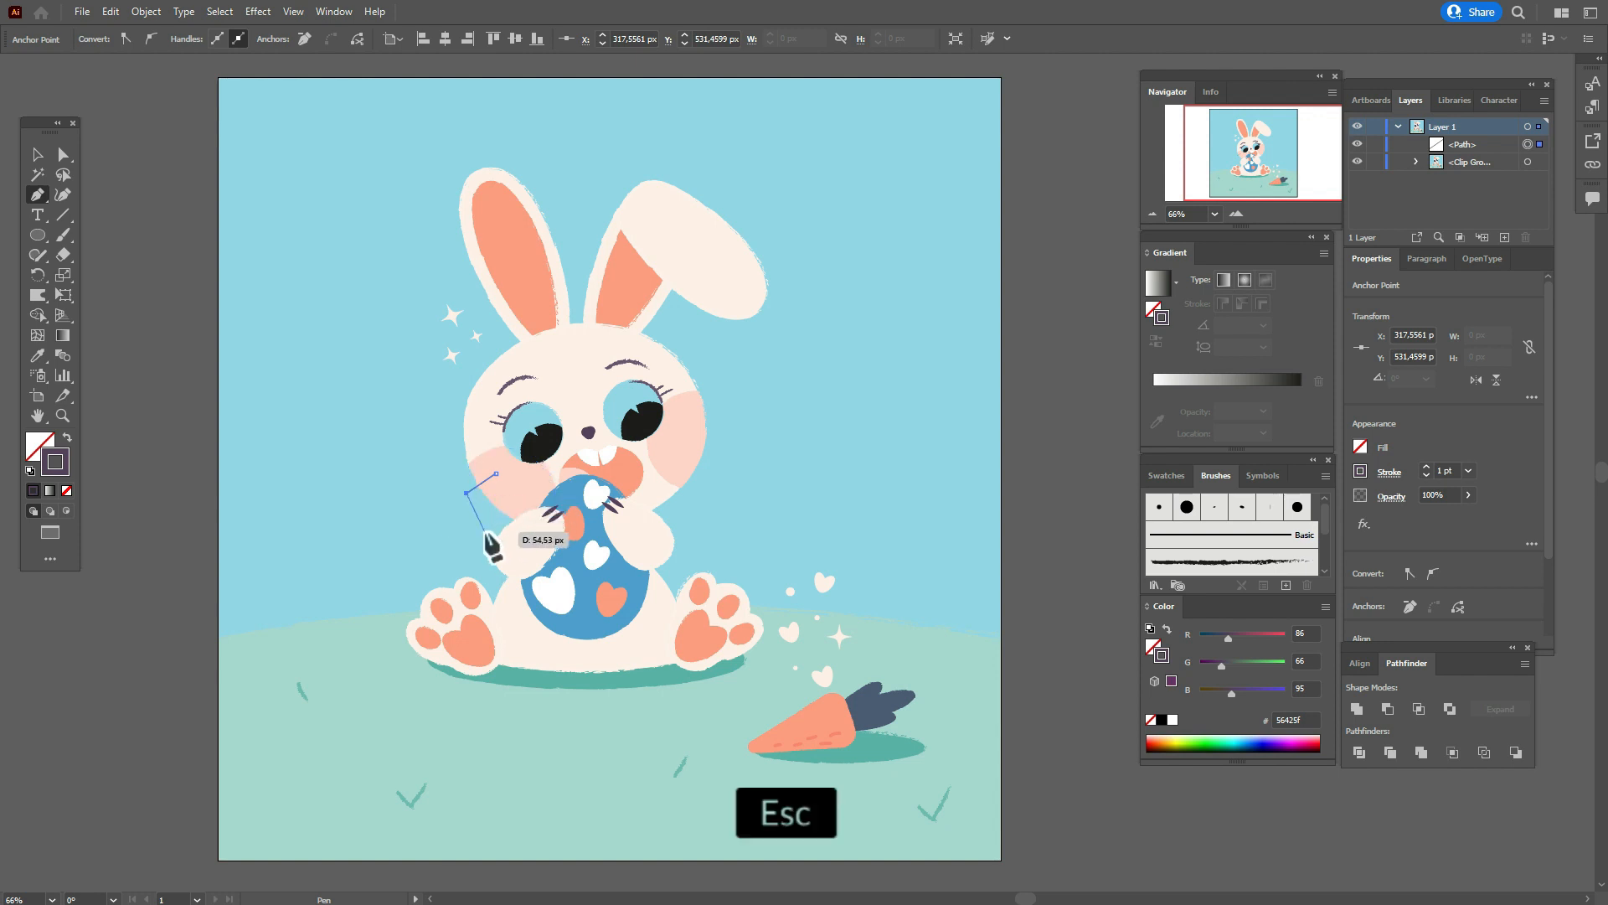
pyautogui.click(504, 484)
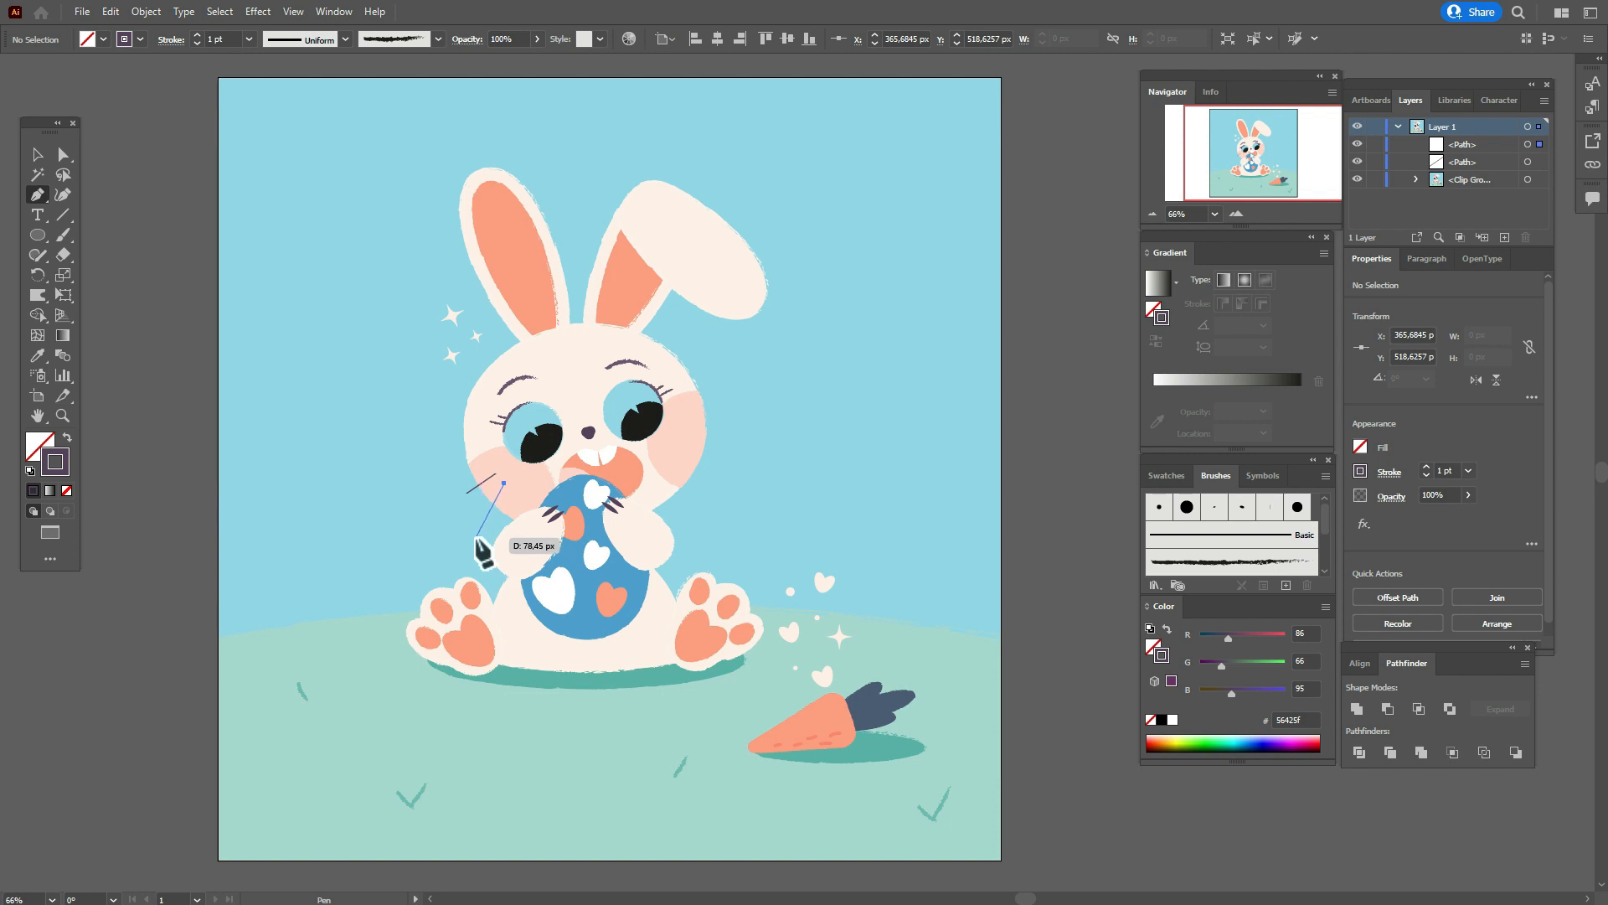
pyautogui.click(476, 538)
pyautogui.press('Escape')
# Rotate the lower left whisker about 13° clockwise.
pyautogui.click(38, 155)
pyautogui.press('capslock')
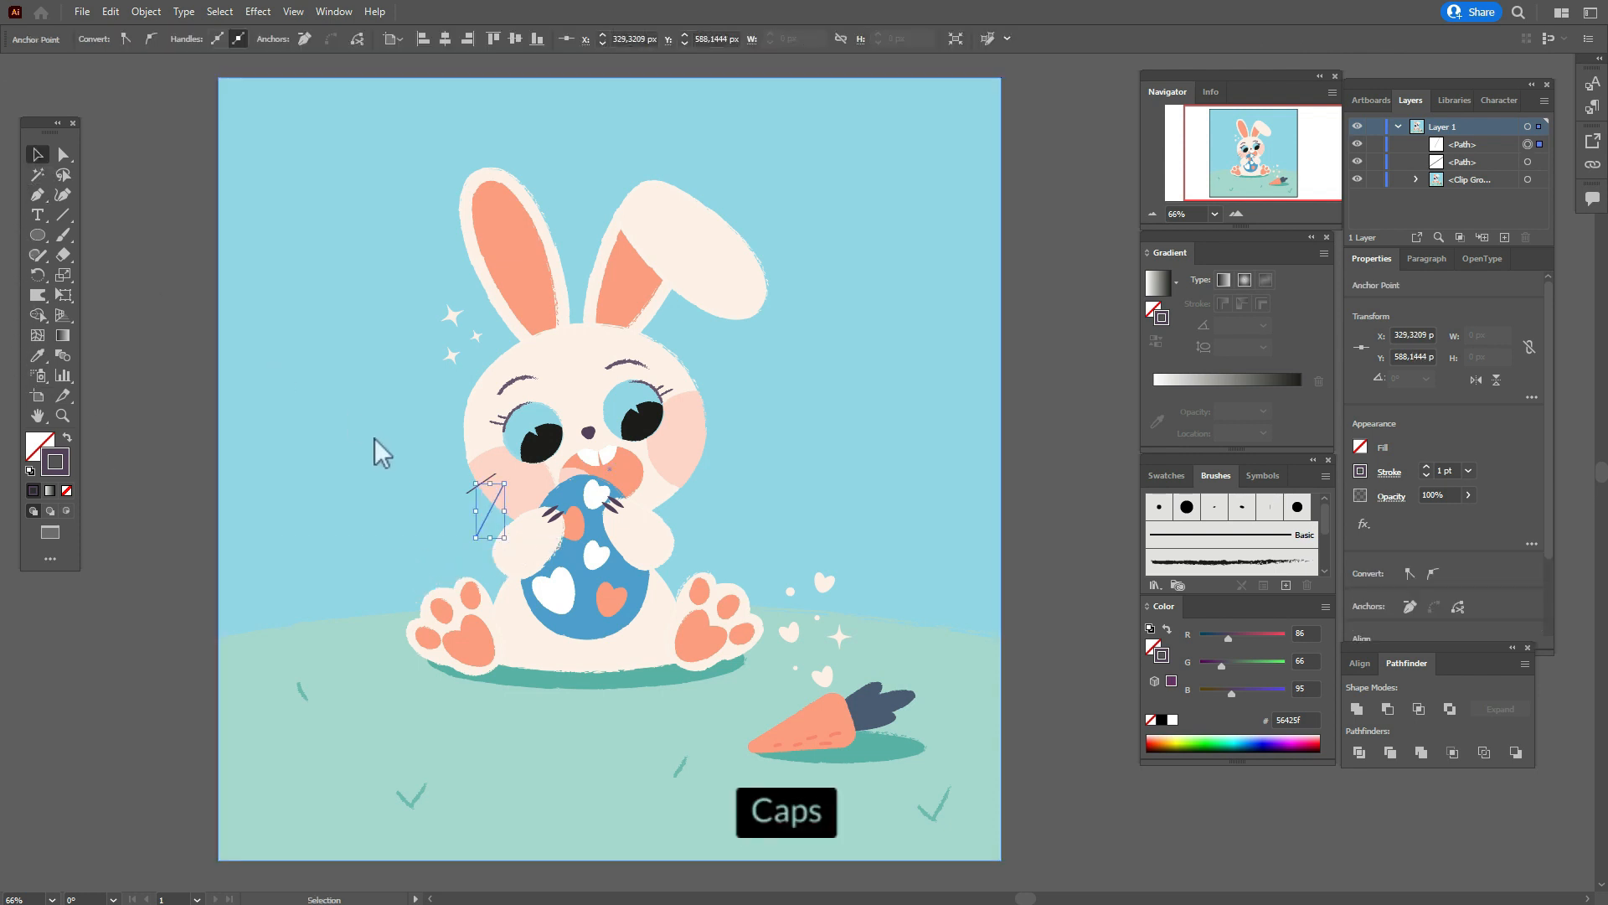
pyautogui.moveTo(505, 516); pyautogui.dragTo(515, 521)
pyautogui.press('capslock')
# Apply the charcoal brush to both left whiskers and set their stroke weight to 0.5 pt.
pyautogui.click(467, 492)
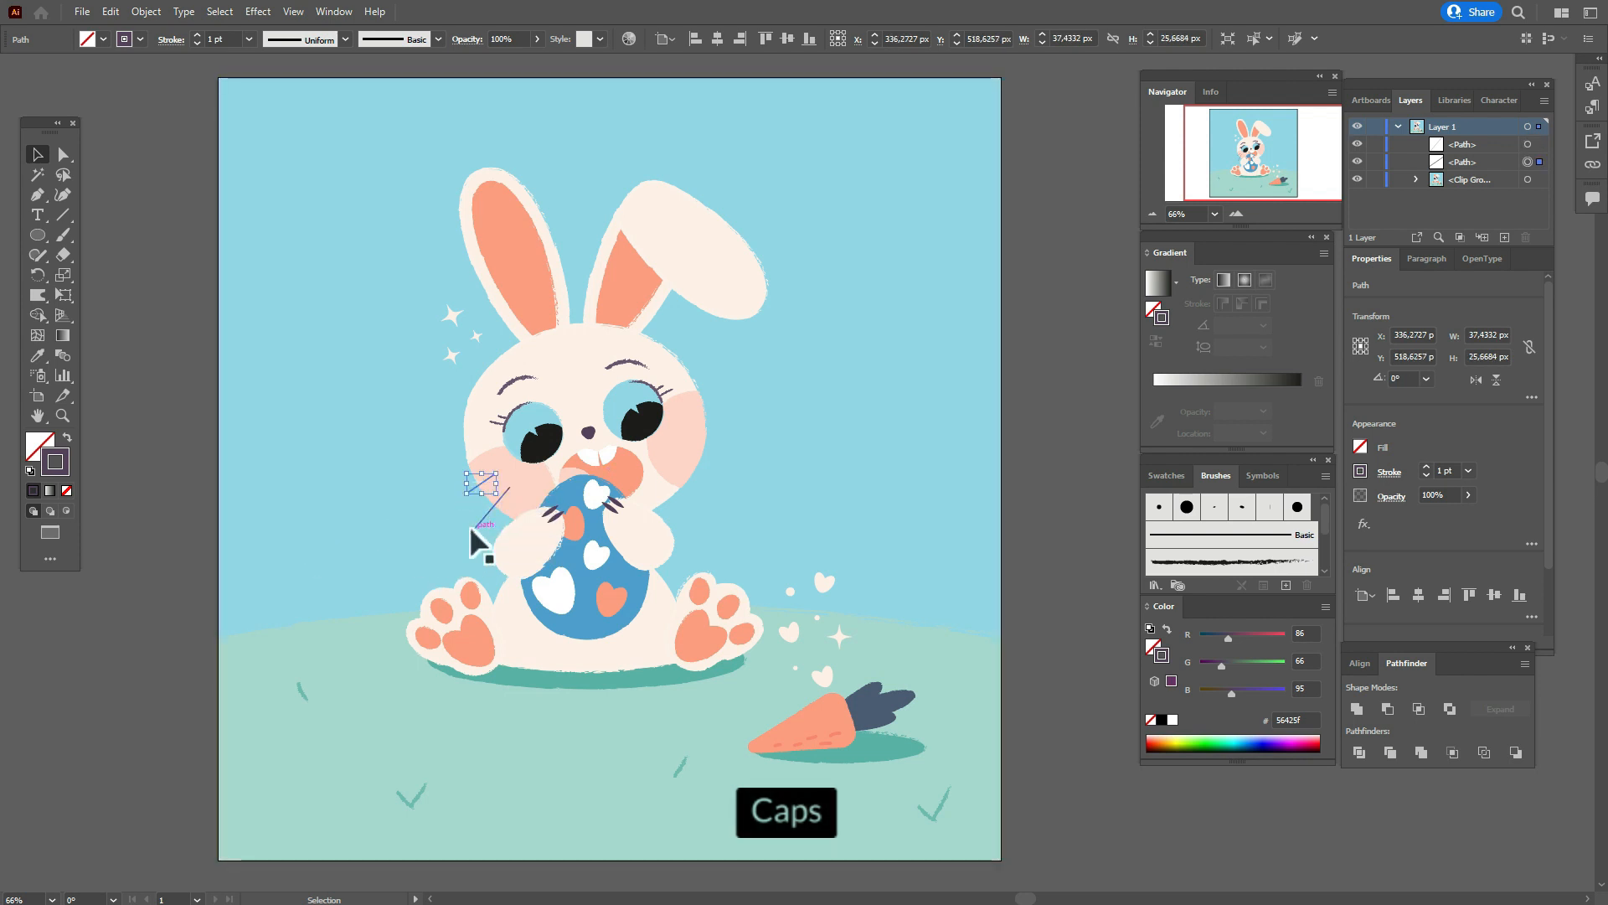
pyautogui.keyDown('shift'); pyautogui.click(474, 529); pyautogui.keyUp('shift')
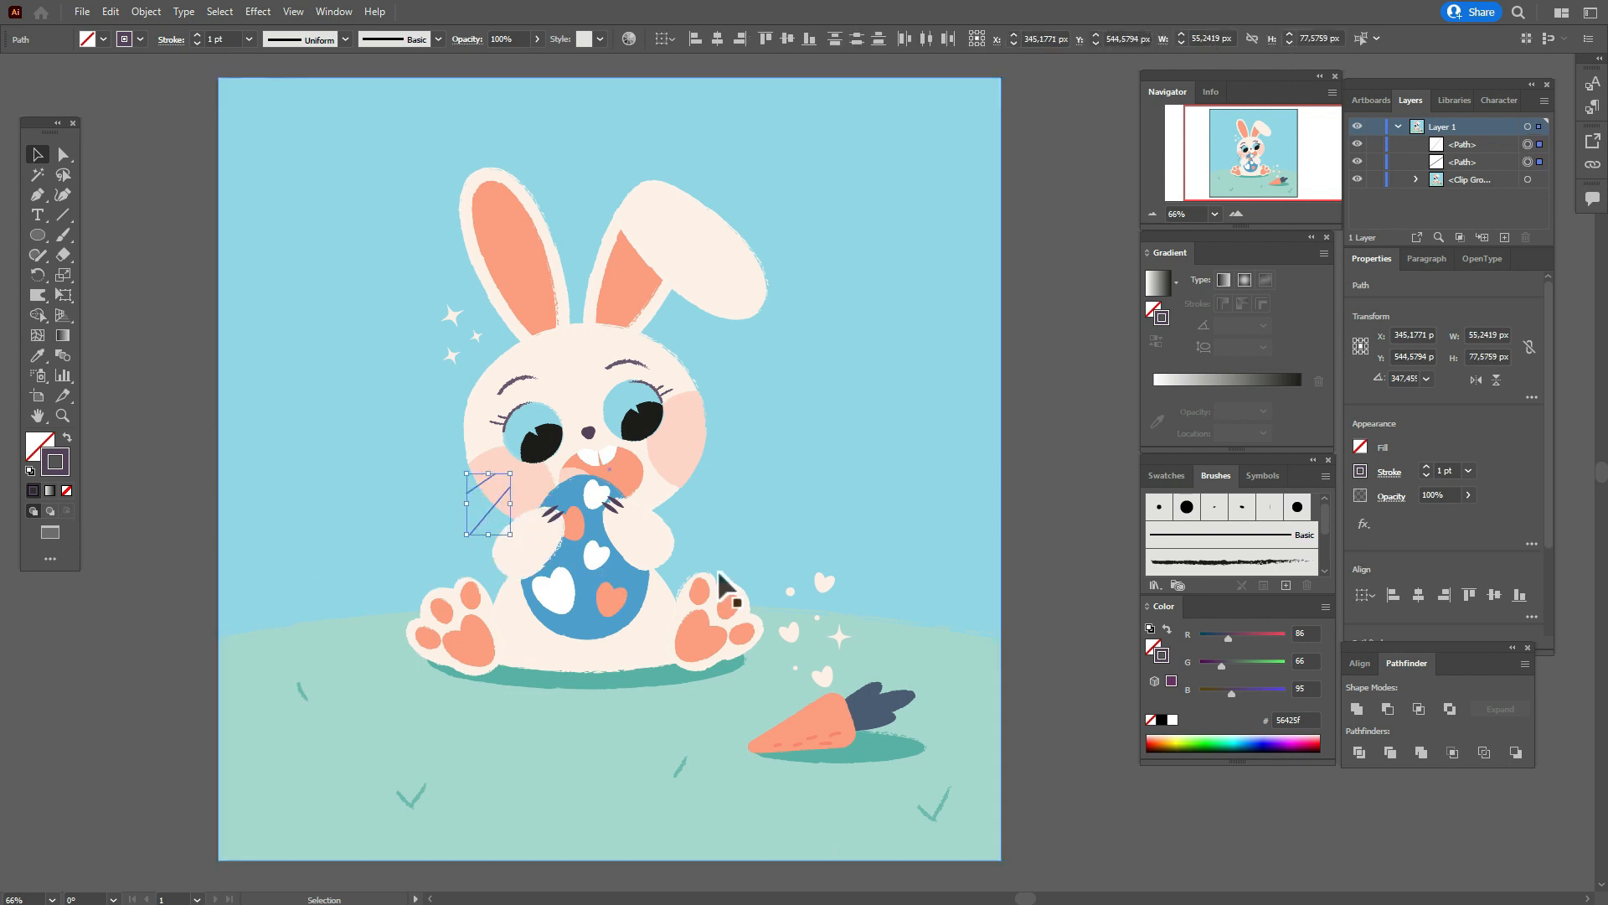
pyautogui.click(1207, 563)
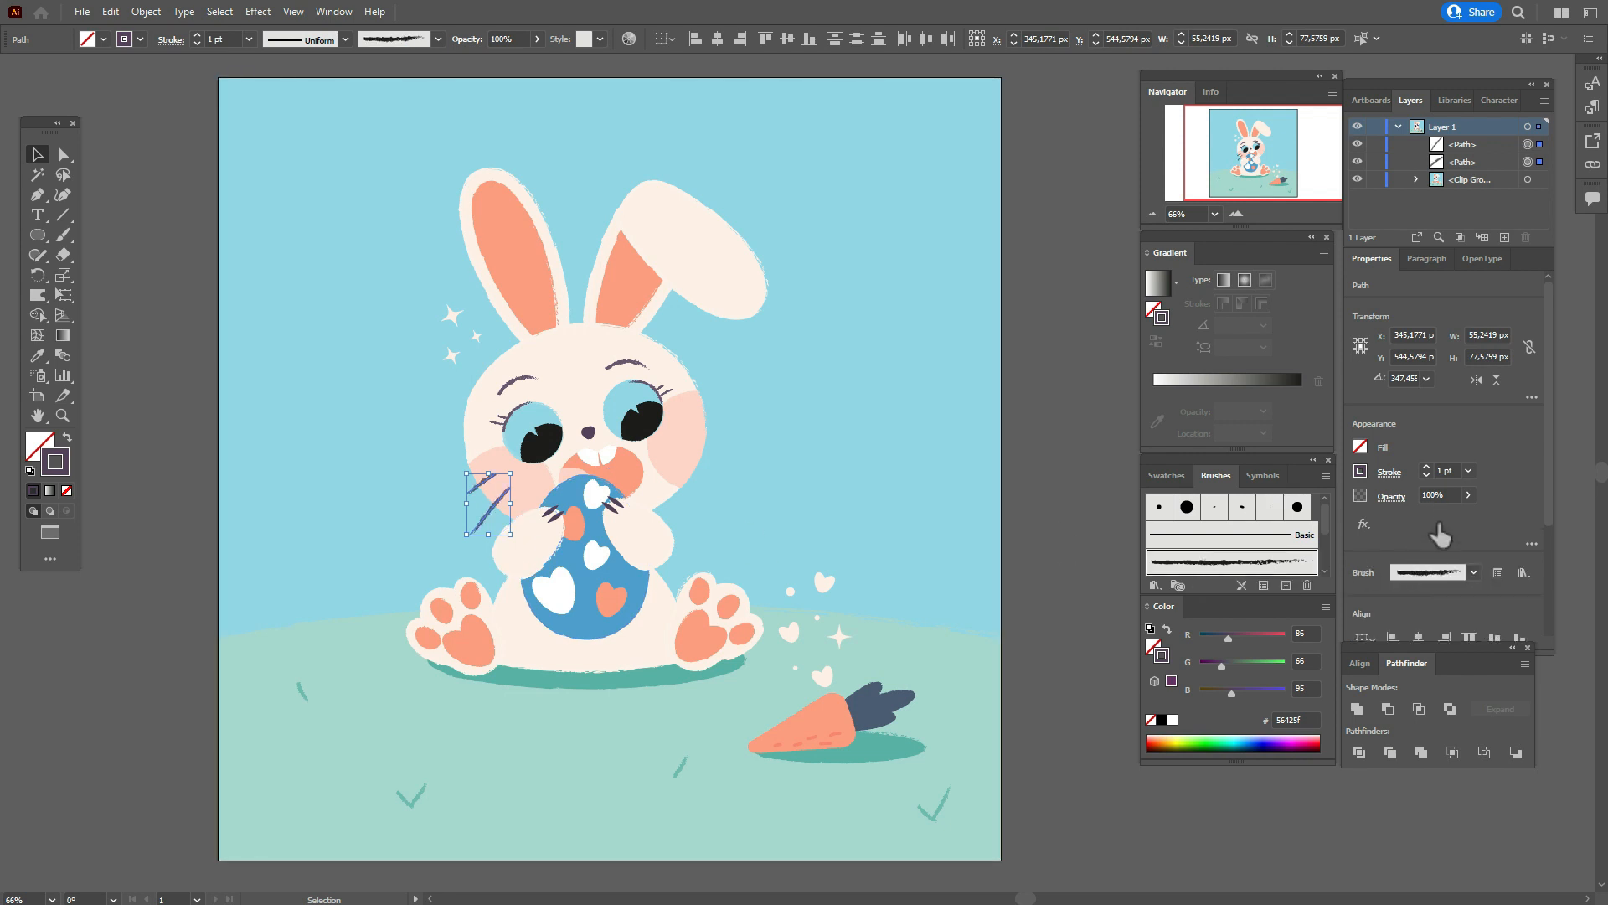
pyautogui.click(1441, 470)
pyautogui.write('0,')
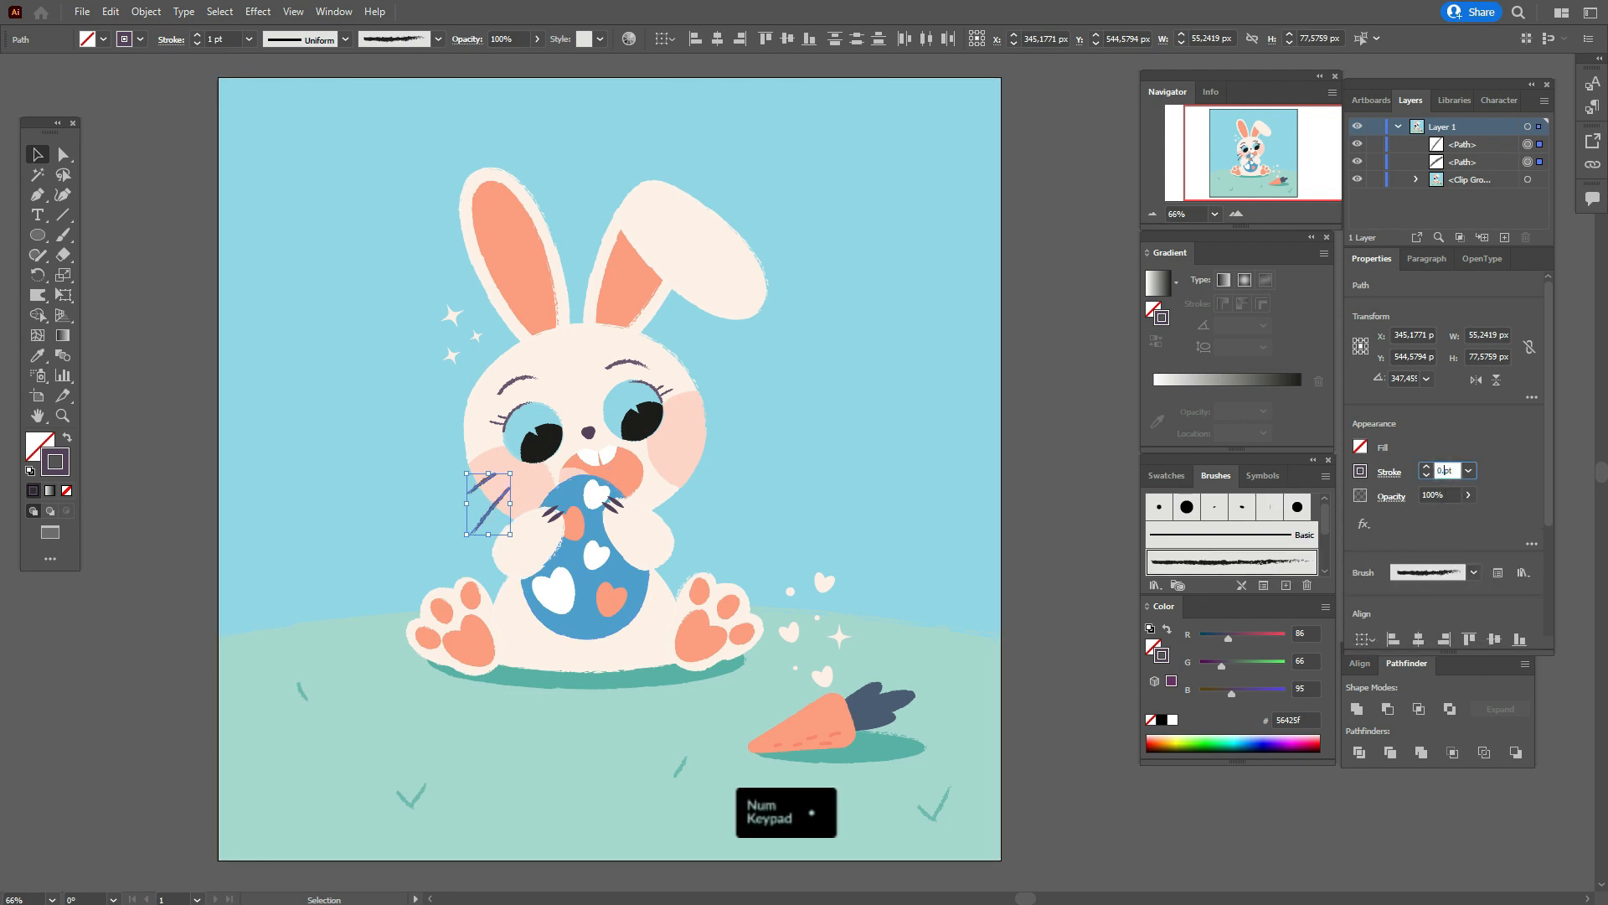
pyautogui.write('5')
pyautogui.press('Return')
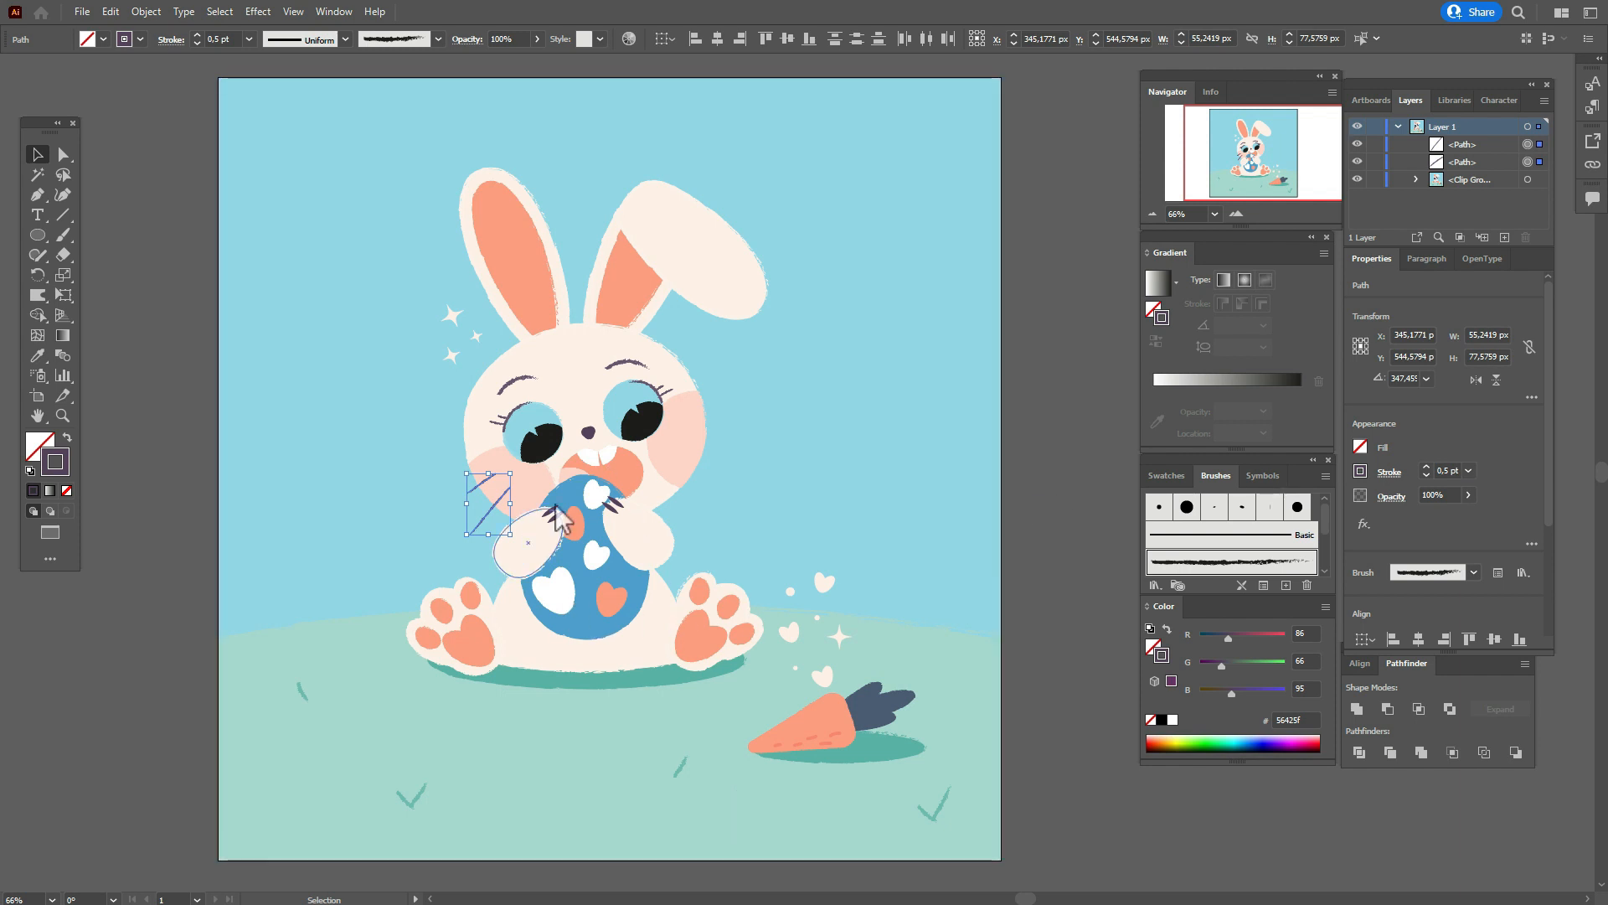
# Rotate the whisker pair slightly, reflect a copy across the vertical axis, and position and tilt it on the right cheek.
pyautogui.moveTo(517, 509); pyautogui.dragTo(519, 514)
pyautogui.rightClick(549, 511)
pyautogui.moveTo(661, 411)
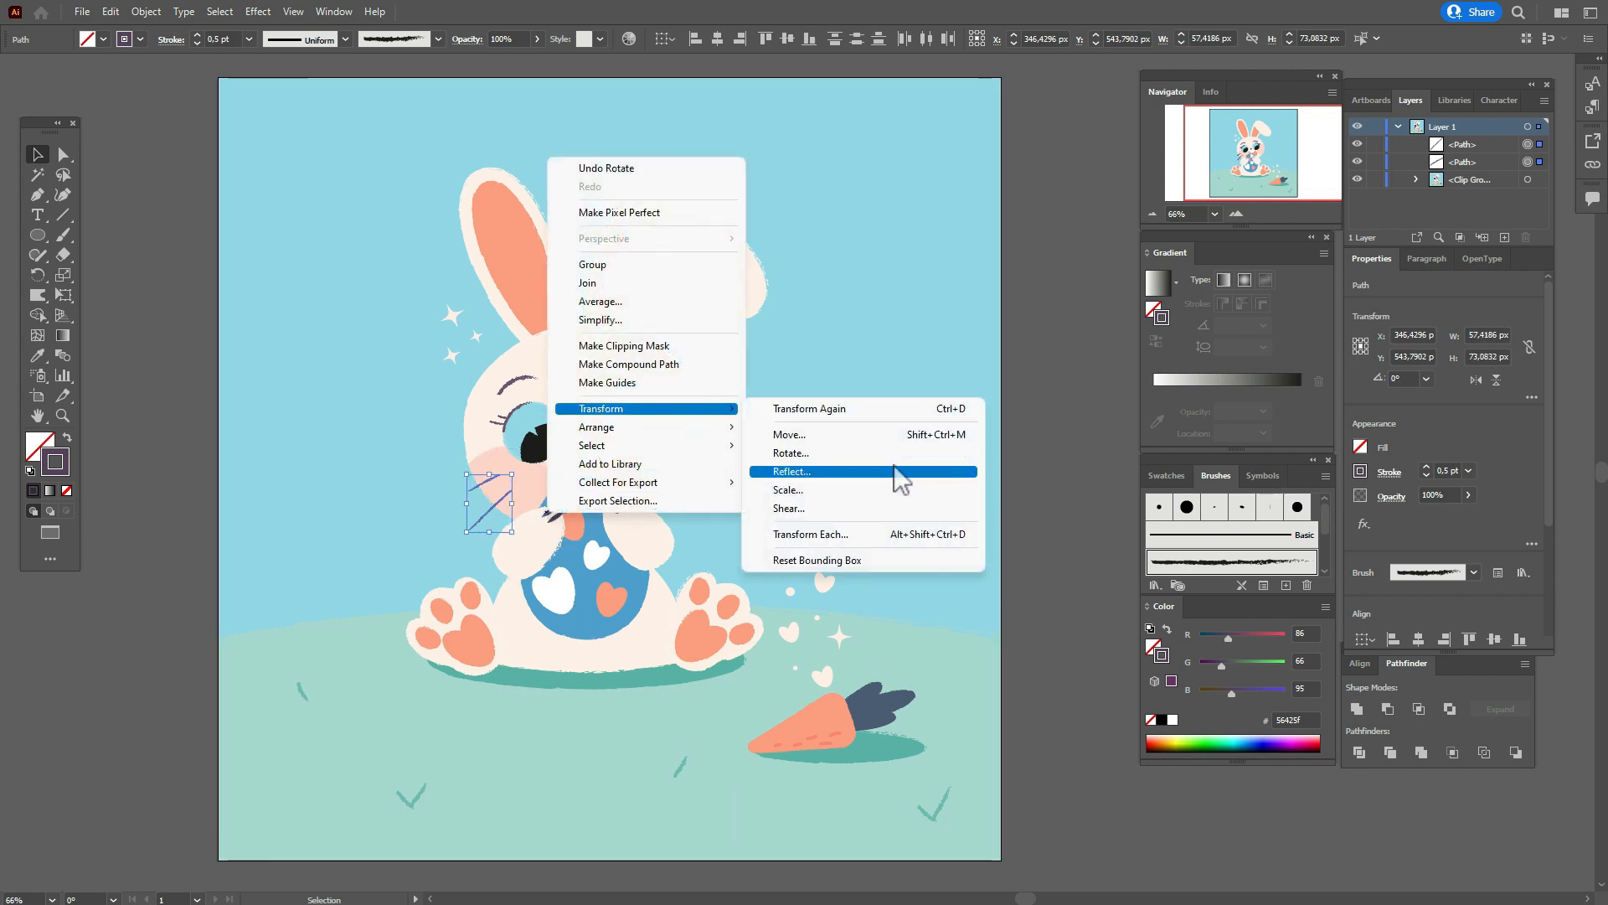
pyautogui.click(900, 473)
pyautogui.click(741, 548)
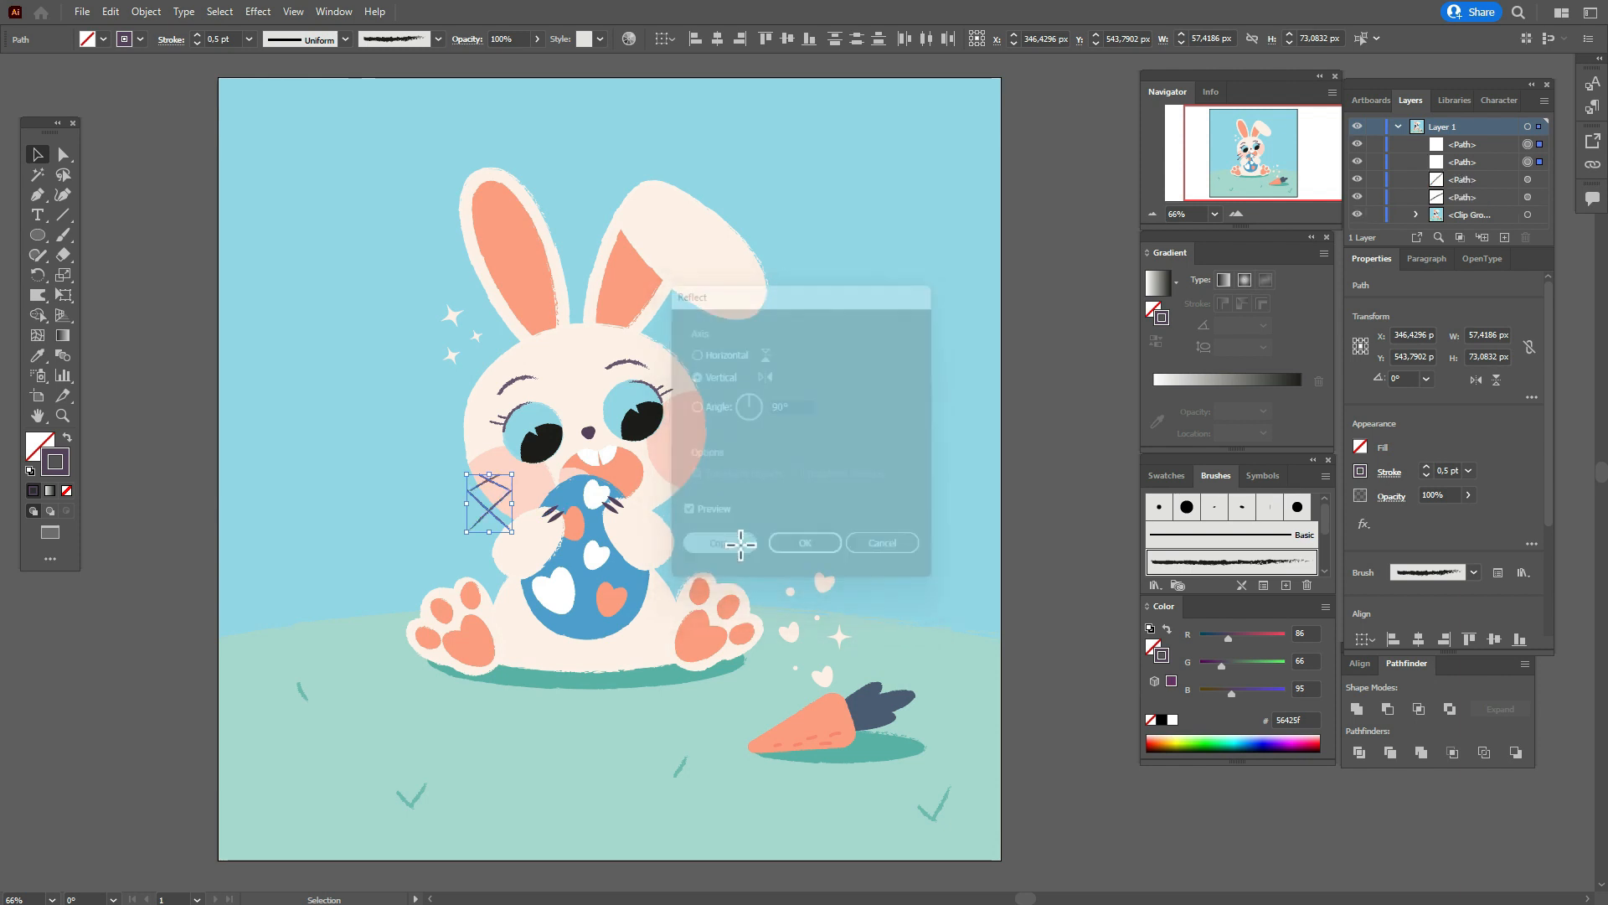
pyautogui.moveTo(489, 504); pyautogui.dragTo(826, 452)
pyautogui.moveTo(734, 475); pyautogui.dragTo(696, 450)
pyautogui.click(1022, 450)
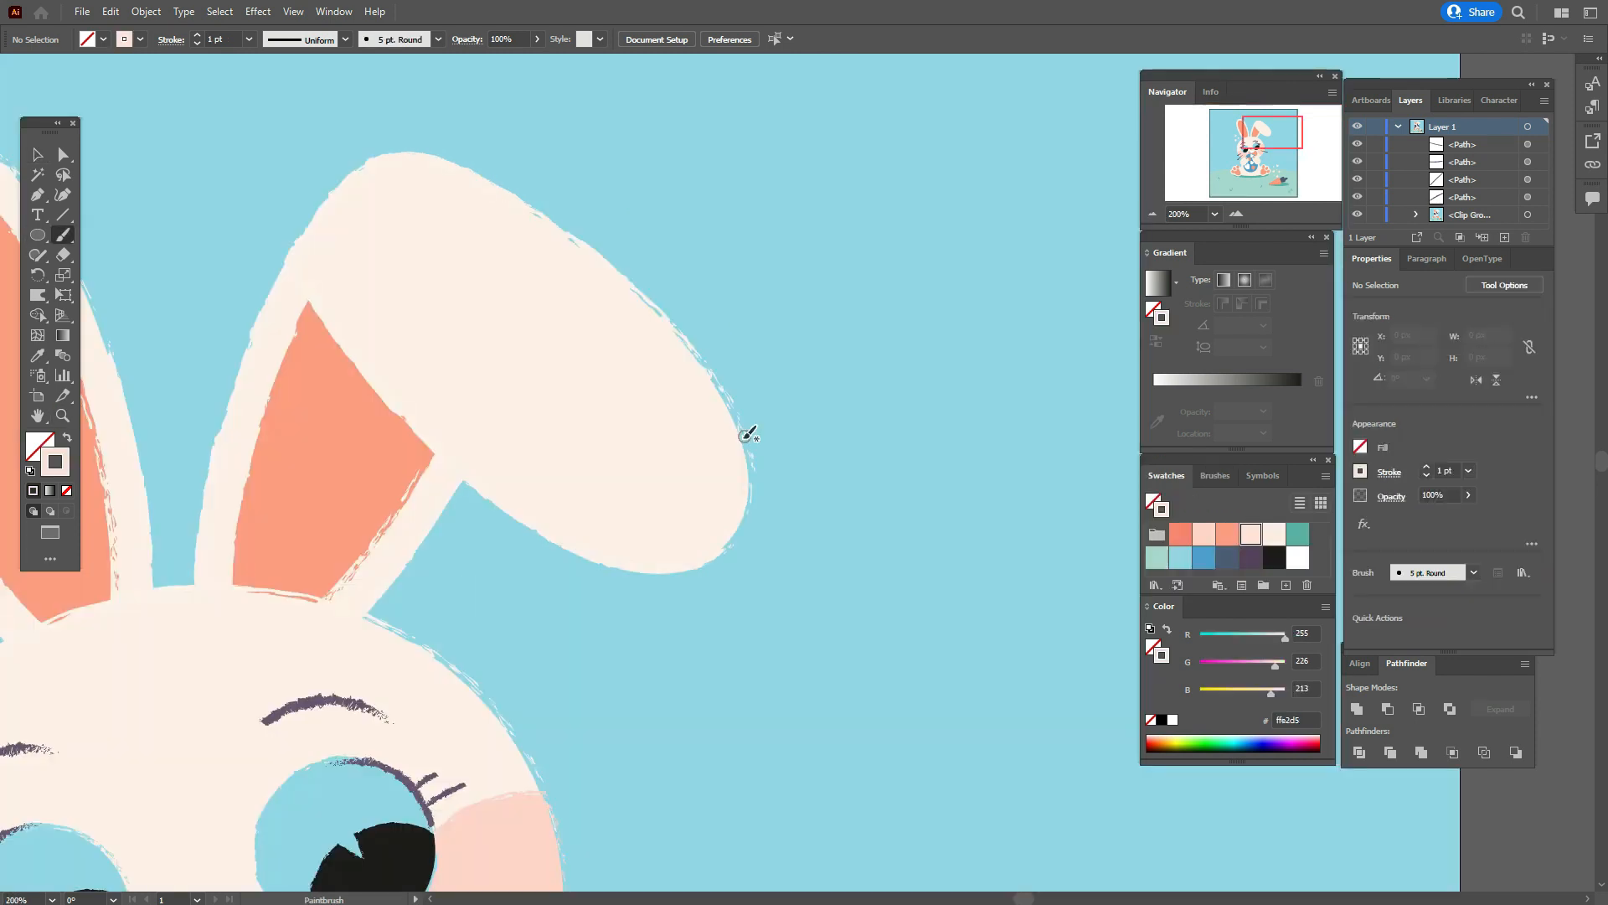
# Paint short 1 pt fur strokes in peach ffe2d5 with the 5 pt. Round brush on the folded ear, arms and feet.
pyautogui.moveTo(628, 341); pyautogui.dragTo(662, 369)
pyautogui.moveTo(629, 384); pyautogui.dragTo(711, 473)
pyautogui.hotkey('ctrl', 'z')
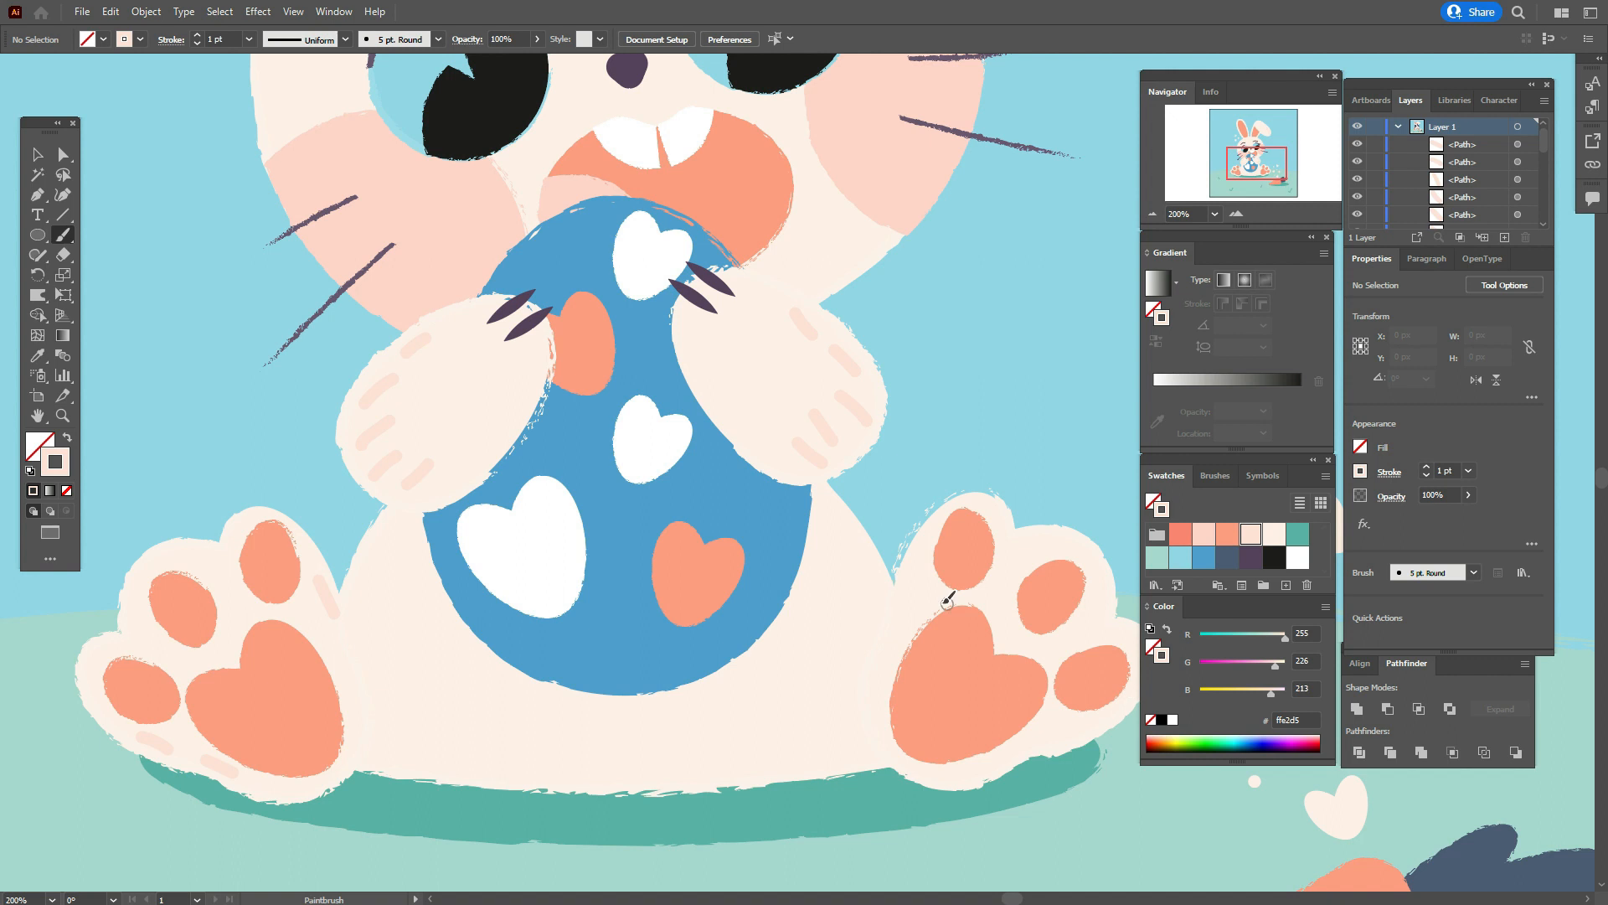
pyautogui.hotkey('ctrl', 'z')
pyautogui.moveTo(911, 573); pyautogui.dragTo(905, 622)
pyautogui.press('space')
pyautogui.moveTo(1039, 678); pyautogui.dragTo(895, 639)
pyautogui.moveTo(945, 690); pyautogui.dragTo(905, 696)
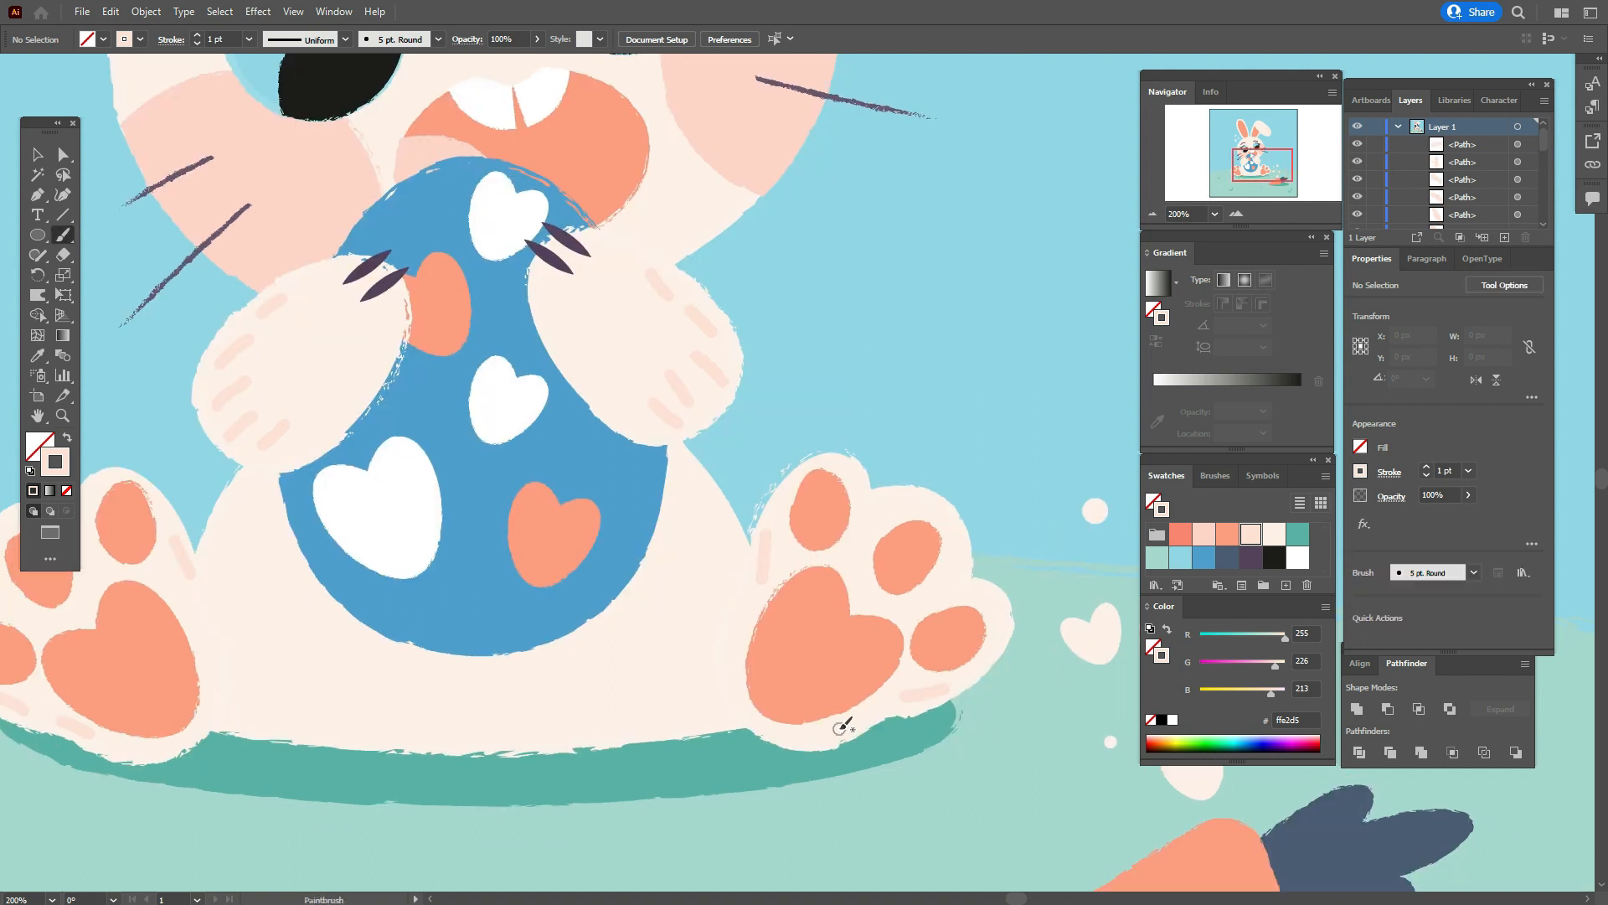
pyautogui.press('Return')
pyautogui.press('space')
pyautogui.moveTo(754, 469); pyautogui.dragTo(599, 499)
pyautogui.click(38, 175)
pyautogui.click(469, 479)
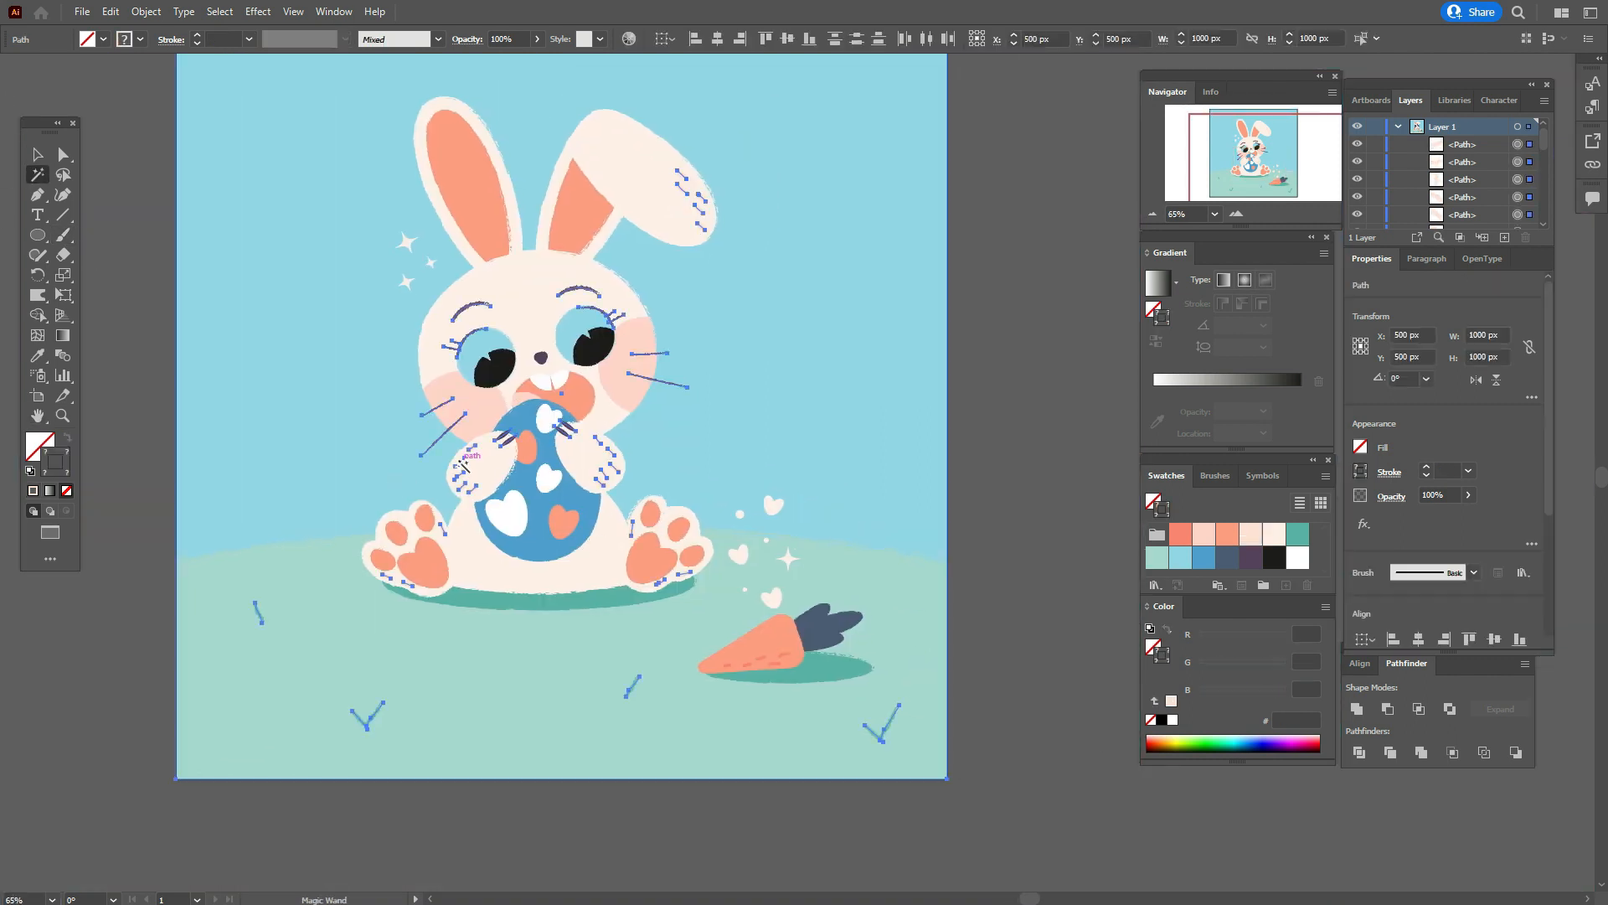
pyautogui.hotkey('ctrl', 'shift', 'a')
# Select the peach fur strokes on the ear, arms and feet and set their stroke weight to 0.5 pt.
pyautogui.doubleClick(37, 175)
pyautogui.click(1103, 764)
pyautogui.moveTo(1048, 782); pyautogui.dragTo(1038, 782)
pyautogui.press('v')
pyautogui.hotkey('ctrl', 'a')
pyautogui.click(1019, 396)
pyautogui.click(1109, 722)
pyautogui.hotkey('ctrl', 'a')
pyautogui.click(708, 182)
pyautogui.click(496, 479)
pyautogui.click(987, 531)
pyautogui.click(413, 574)
pyautogui.click(1445, 474)
pyautogui.write('0,5')
pyautogui.click(1013, 517)
pyautogui.press('space')
pyautogui.moveTo(1014, 518); pyautogui.dragTo(1045, 597)
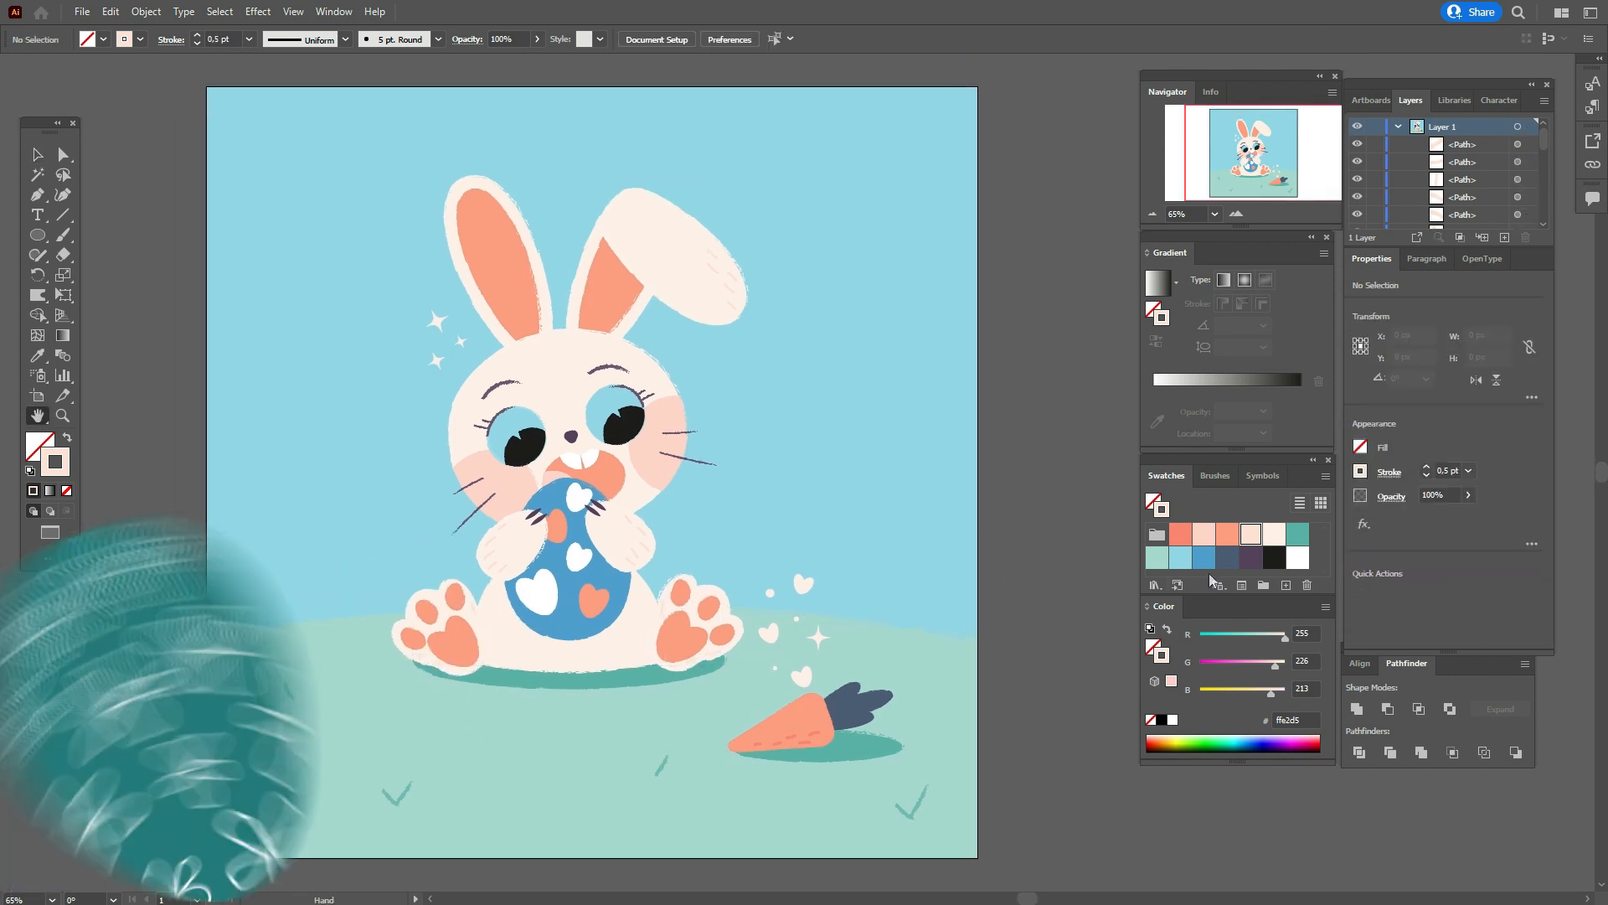